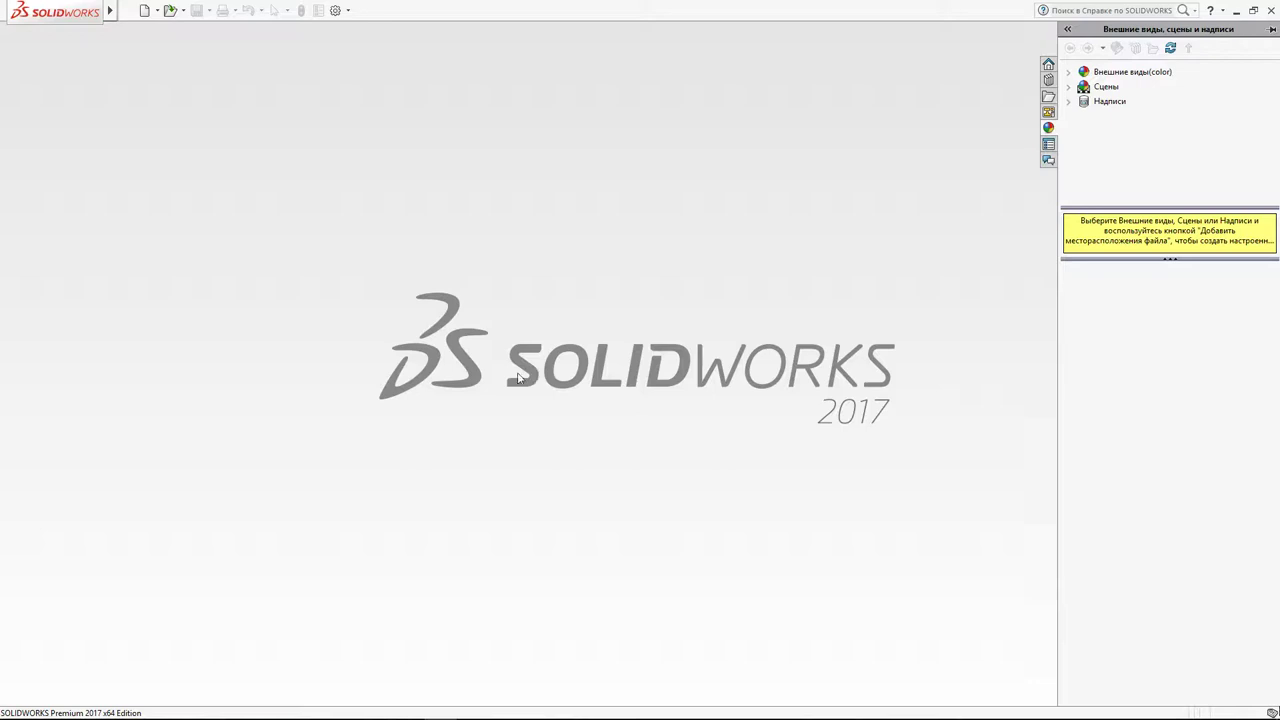
Create a new part document, Деталь1, and select the Сверху plane.
click(144, 11)
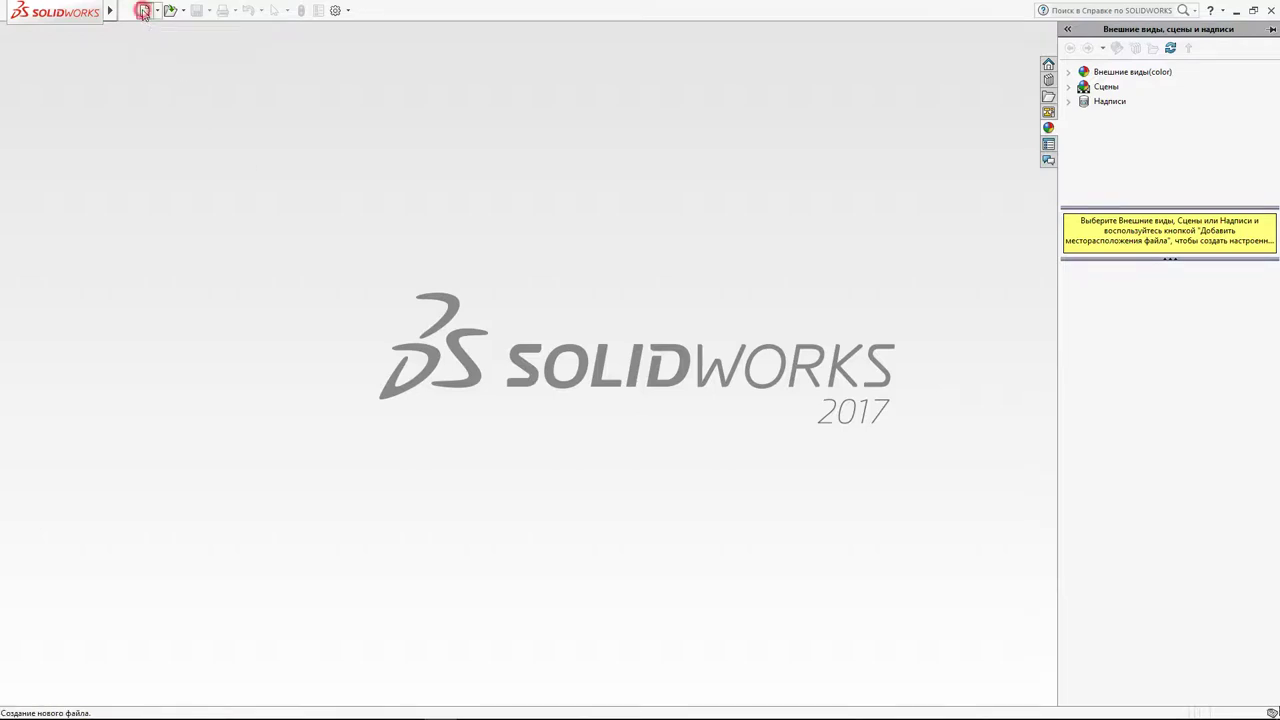
click(328, 340)
click(527, 515)
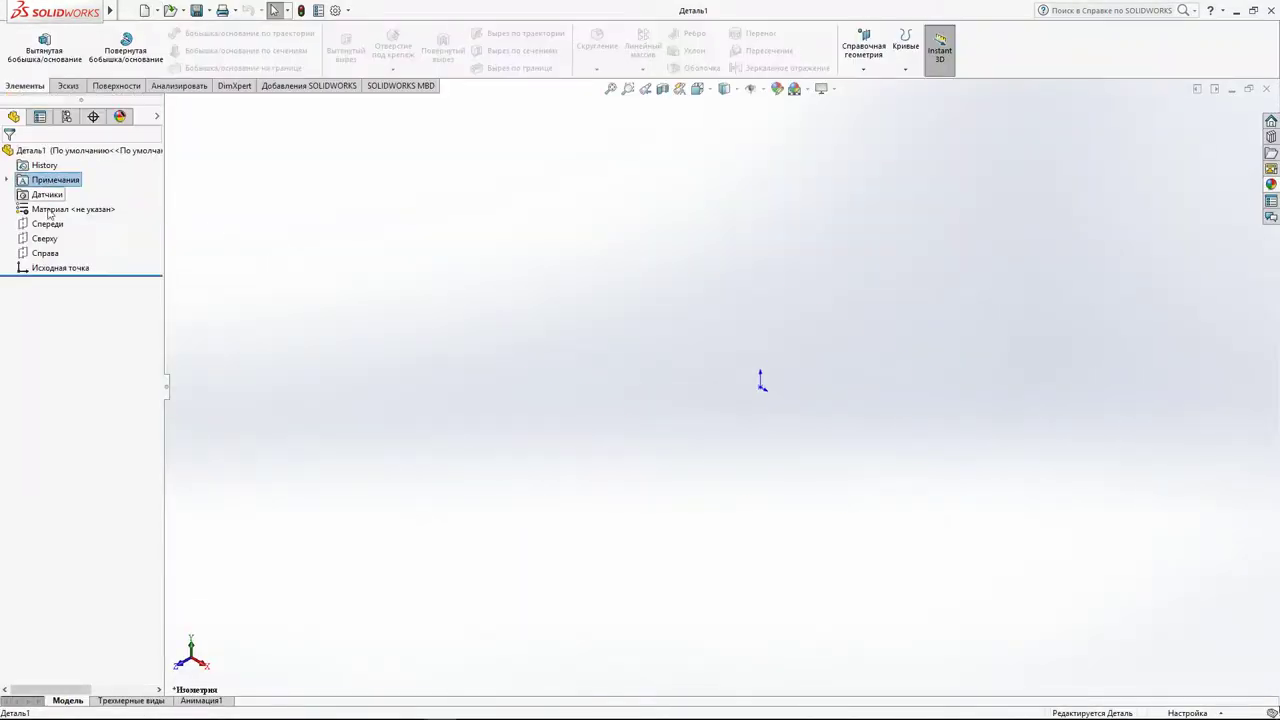
click(45, 253)
Start a sketch on the Сверху plane and draw a polygon centred on the origin.
click(45, 238)
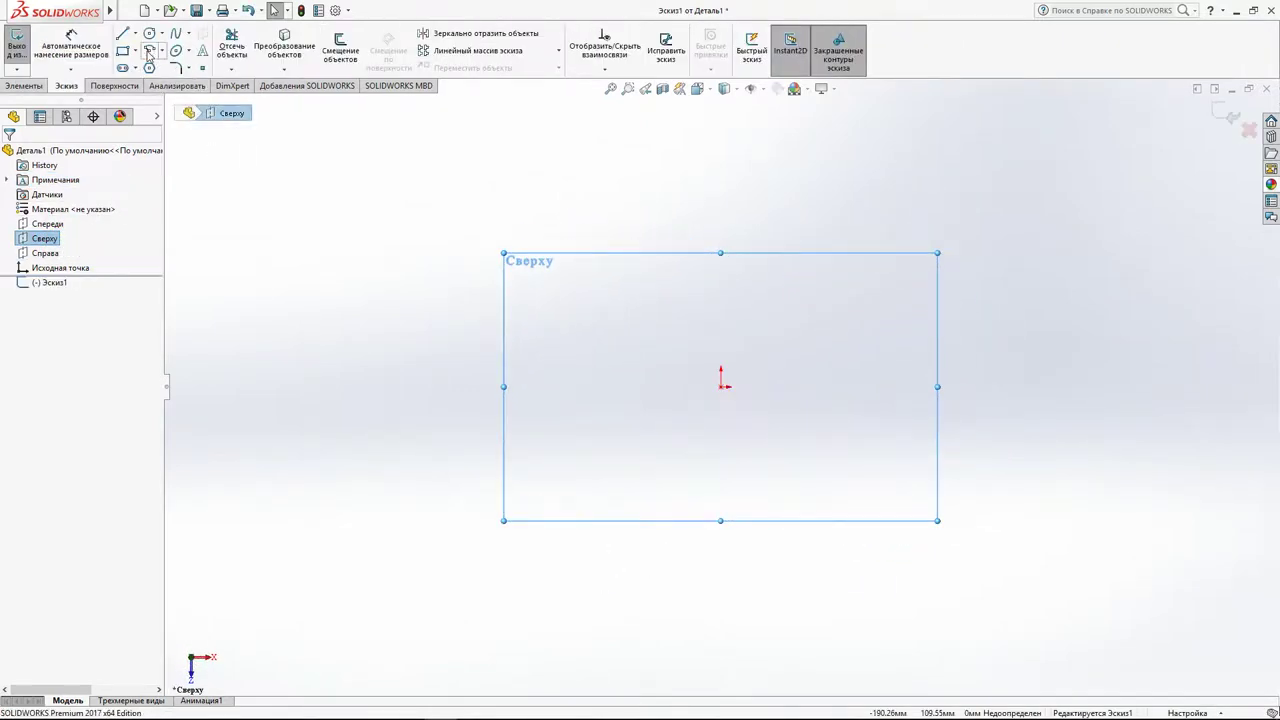
click(149, 67)
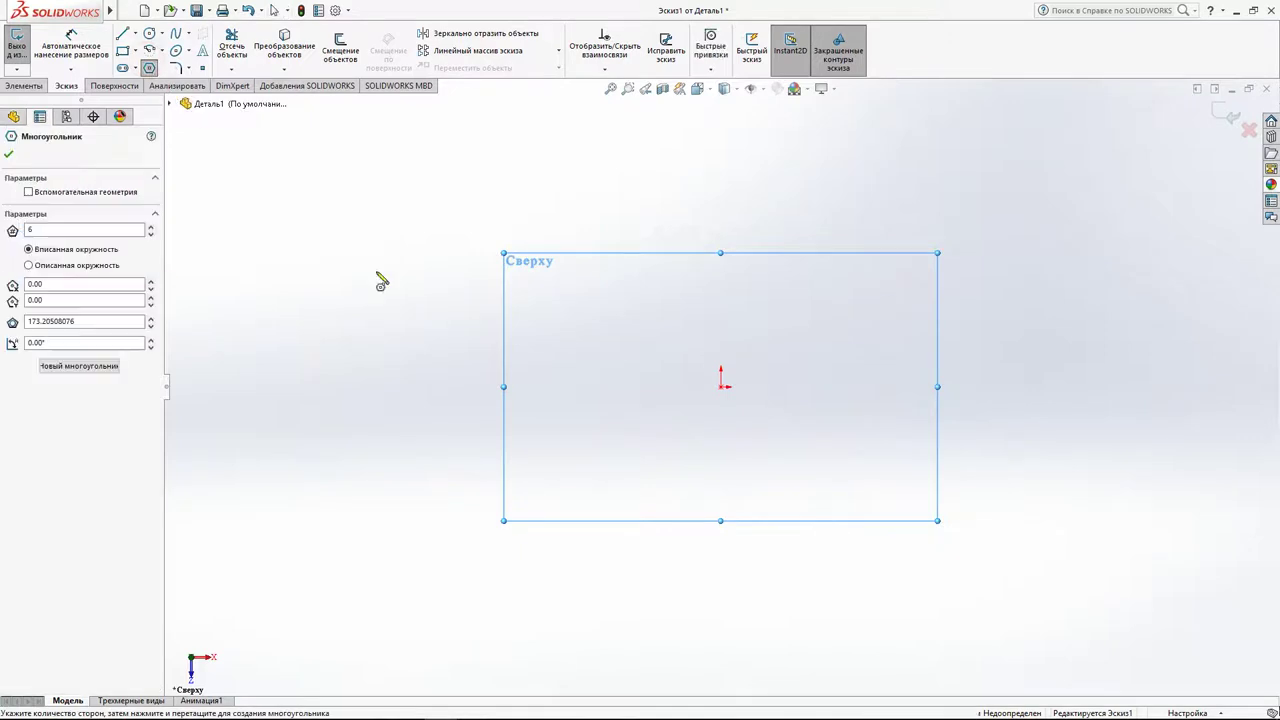
click(721, 386)
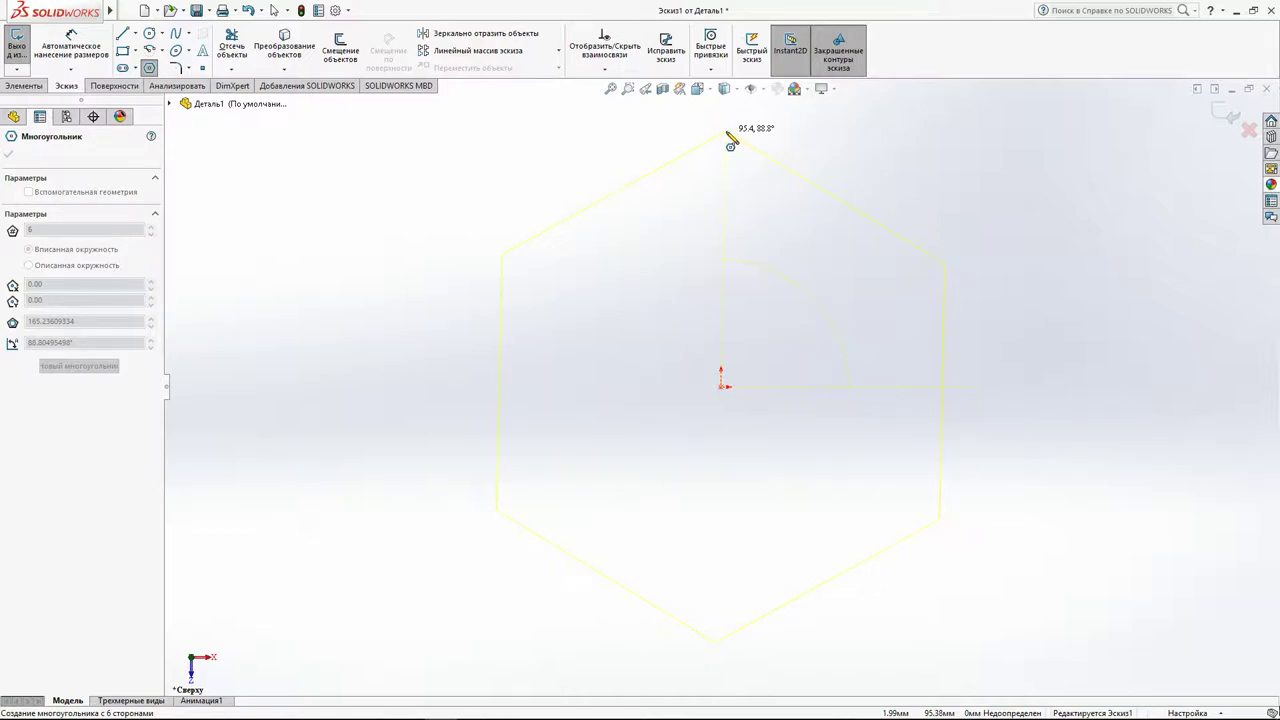
click(623, 157)
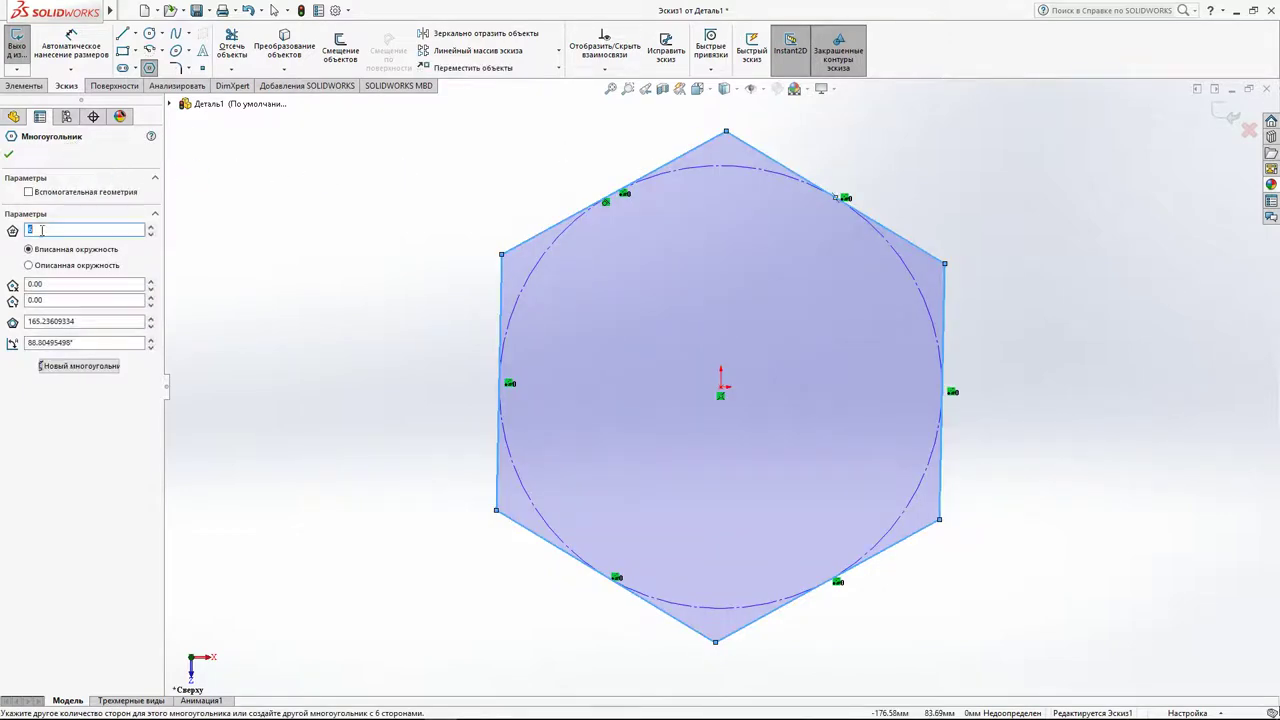
Raise the polygon's number of sides to 12 and accept it.
double_click(40, 230)
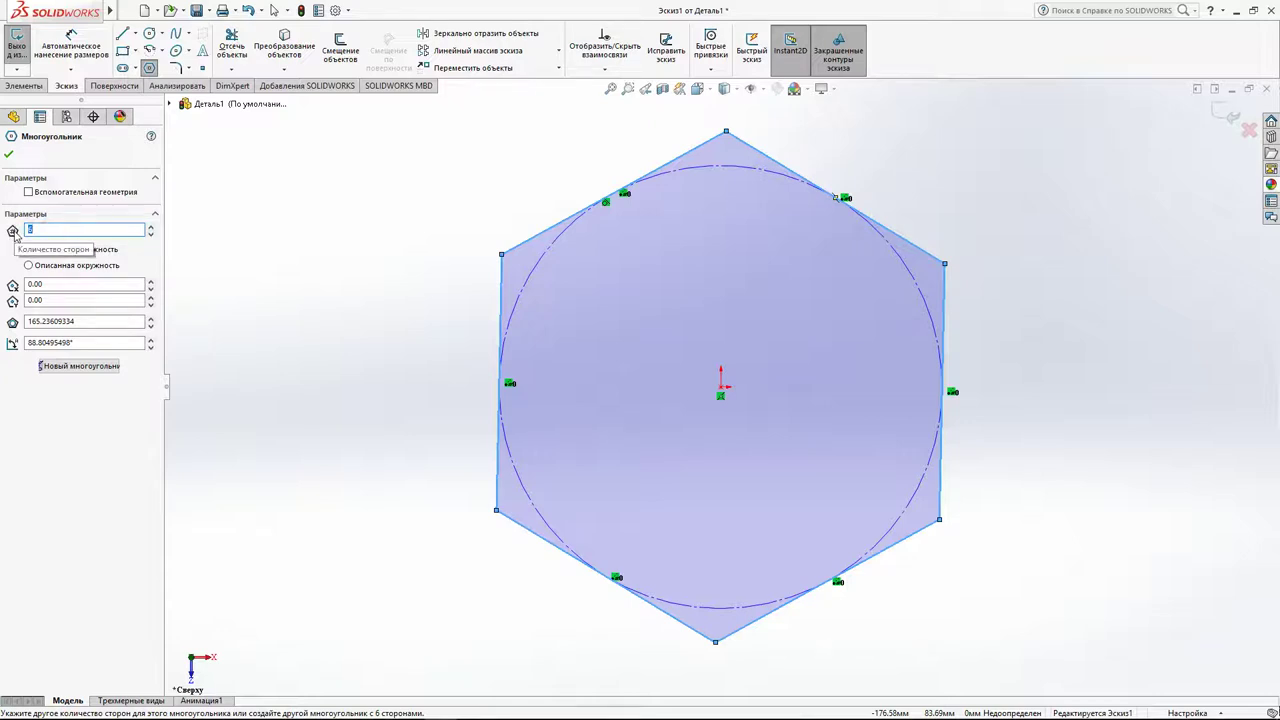
click(151, 228)
click(151, 228)
click(151, 228)
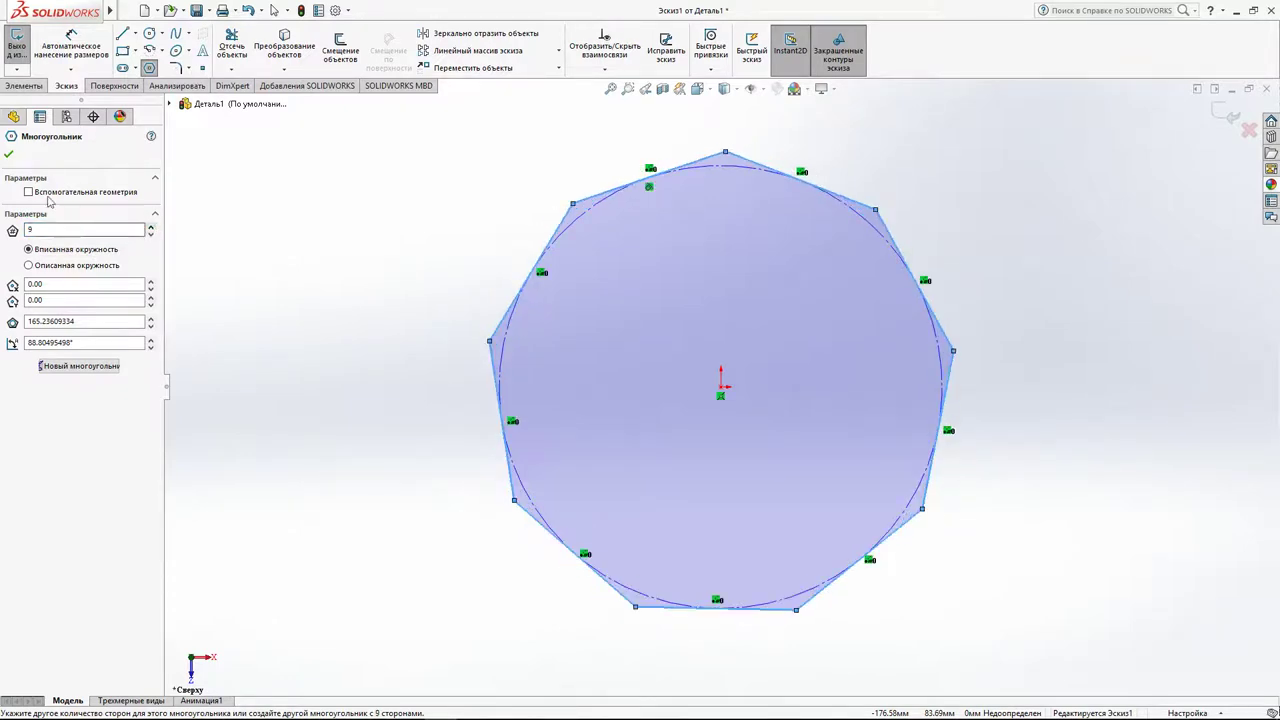
click(151, 234)
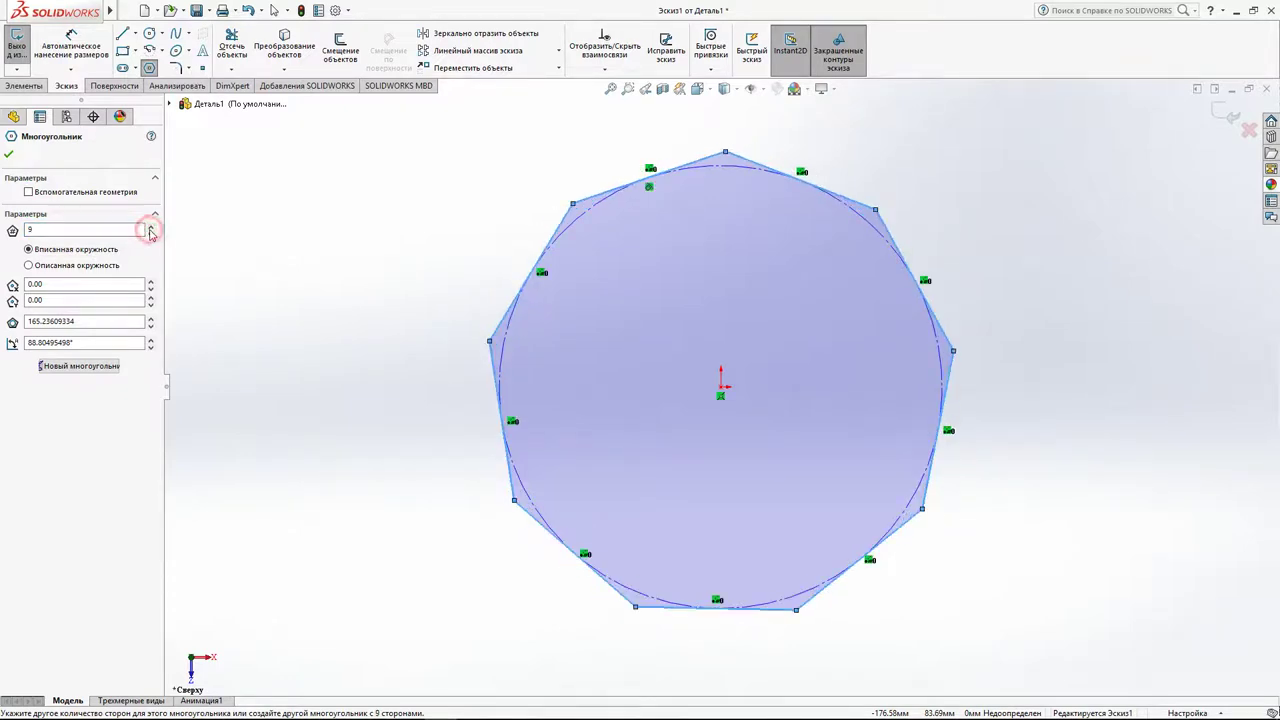
click(151, 228)
click(151, 228)
click(151, 228)
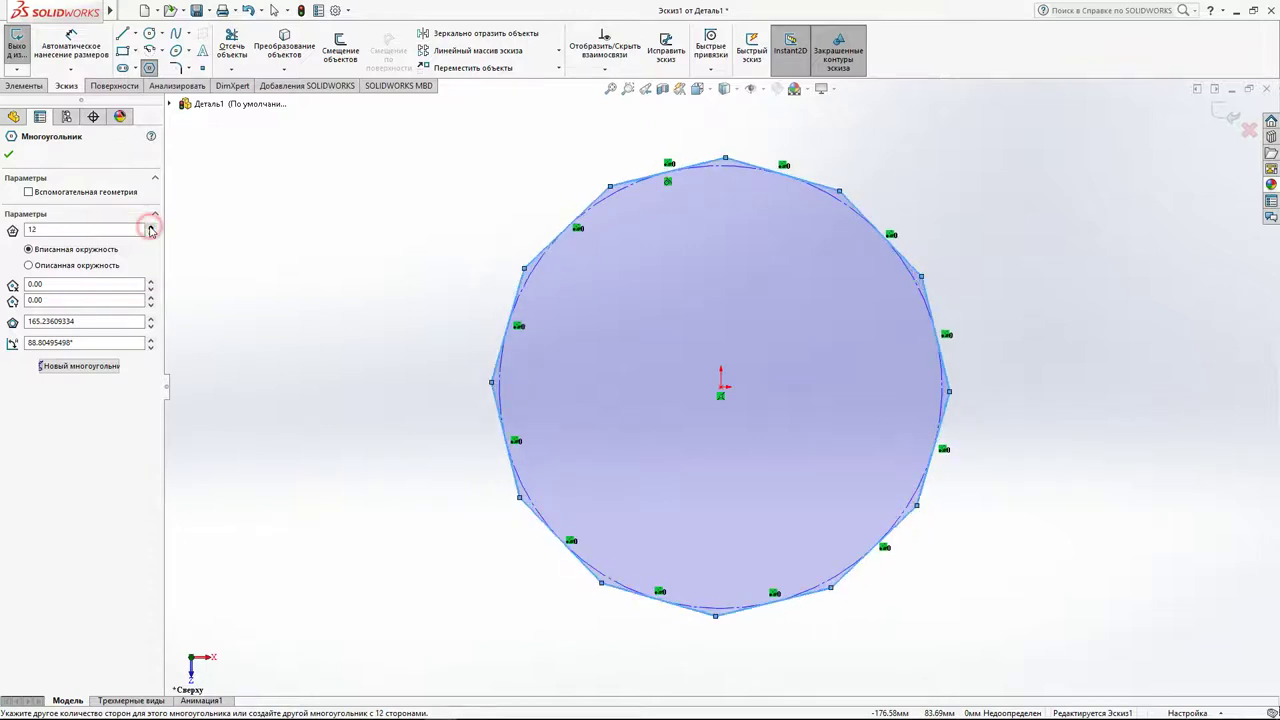
click(9, 155)
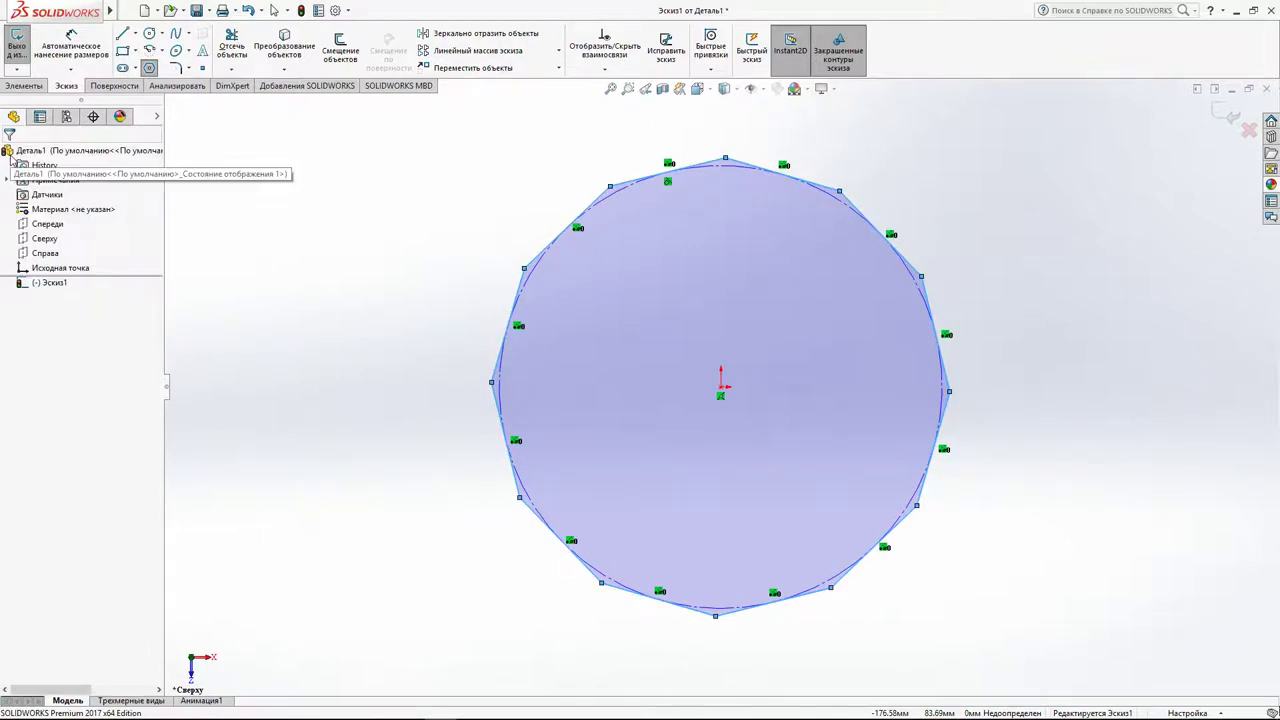
Zoom out around the polygon and exit the sketch.
click(363, 340)
key(z)
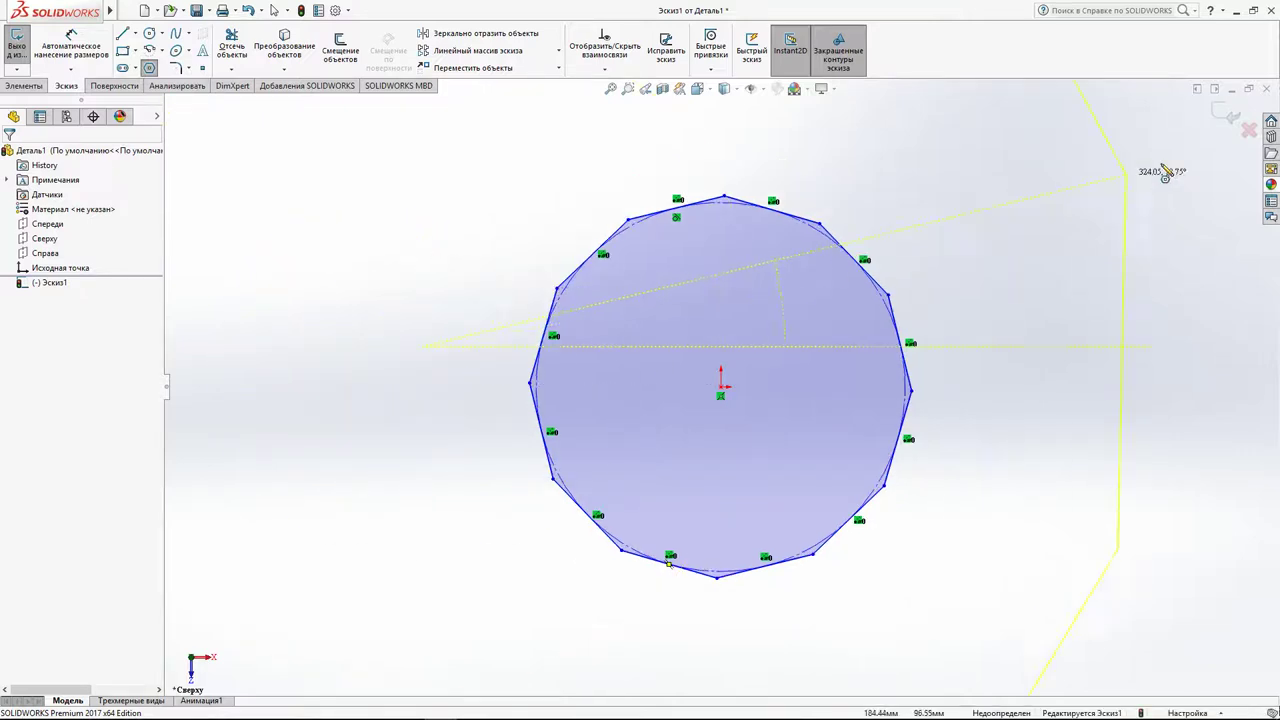
click(274, 10)
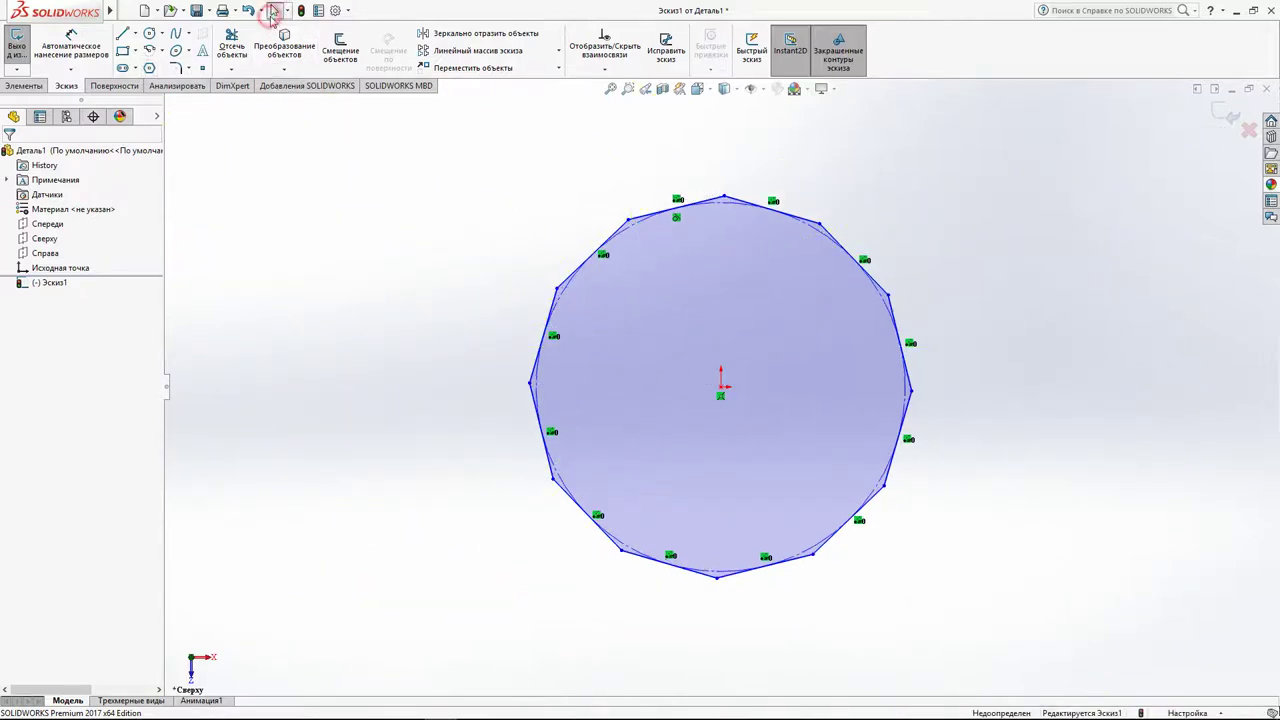
click(1214, 117)
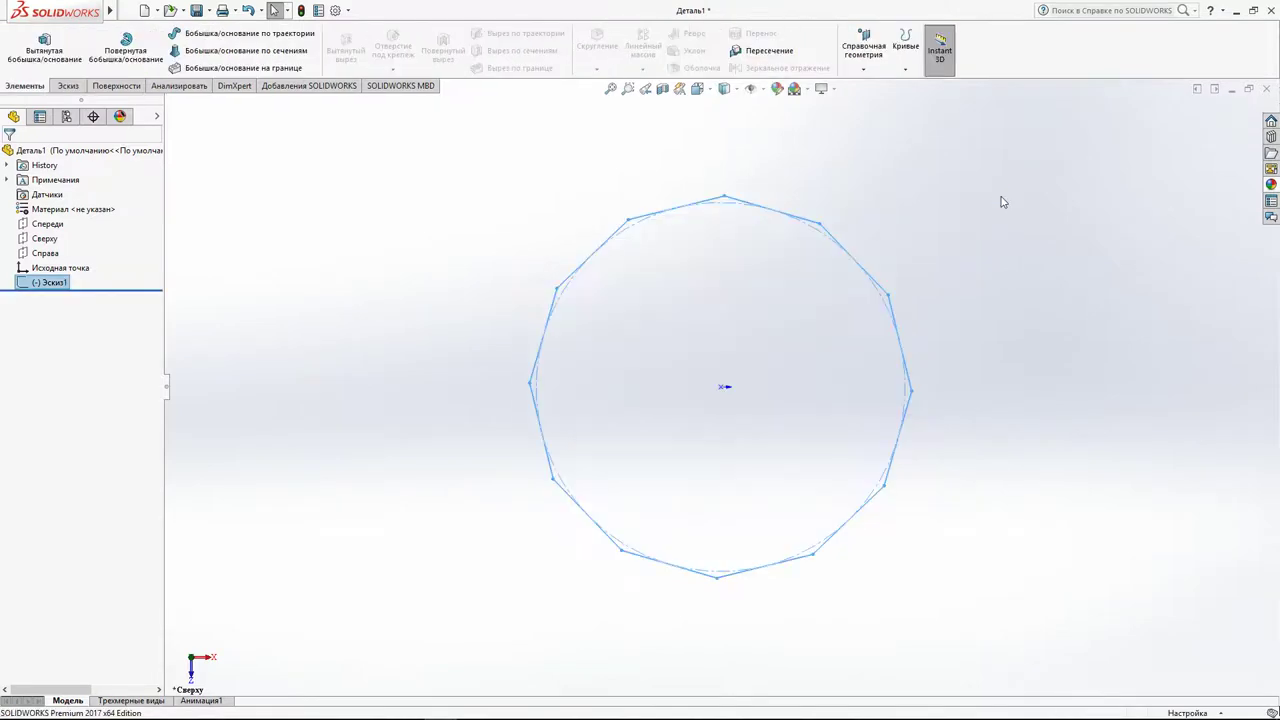
Tilt the view, return to the Элементы tools, and select the Сверху plane.
mouse_move(829, 374)
middle_down()
mouse_move(762, 312)
mouse_move(760, 337)
middle_up()
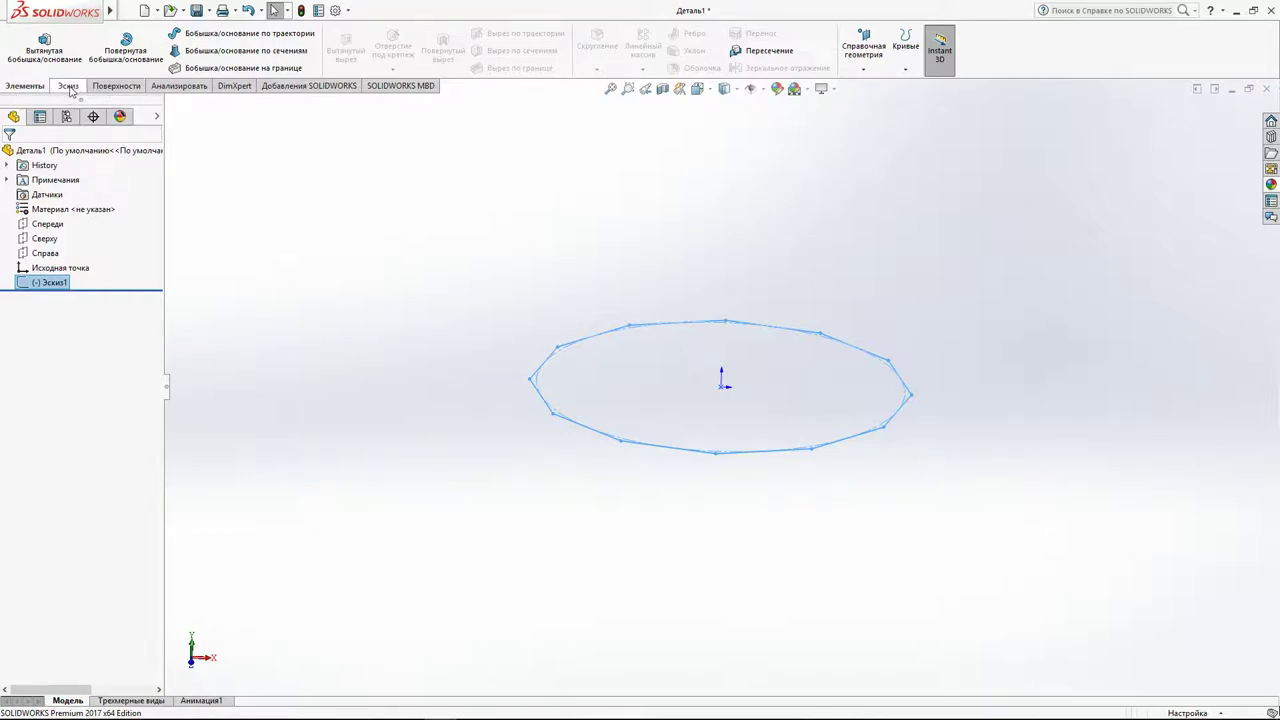
click(68, 88)
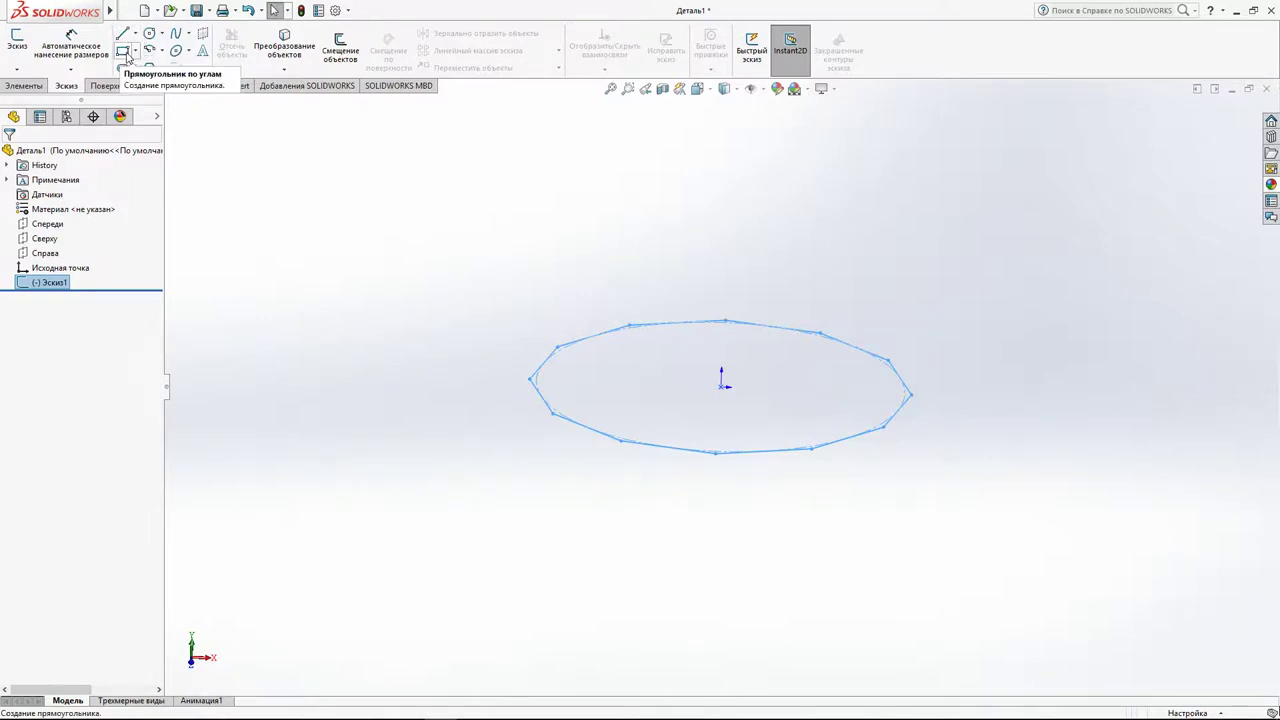
click(239, 278)
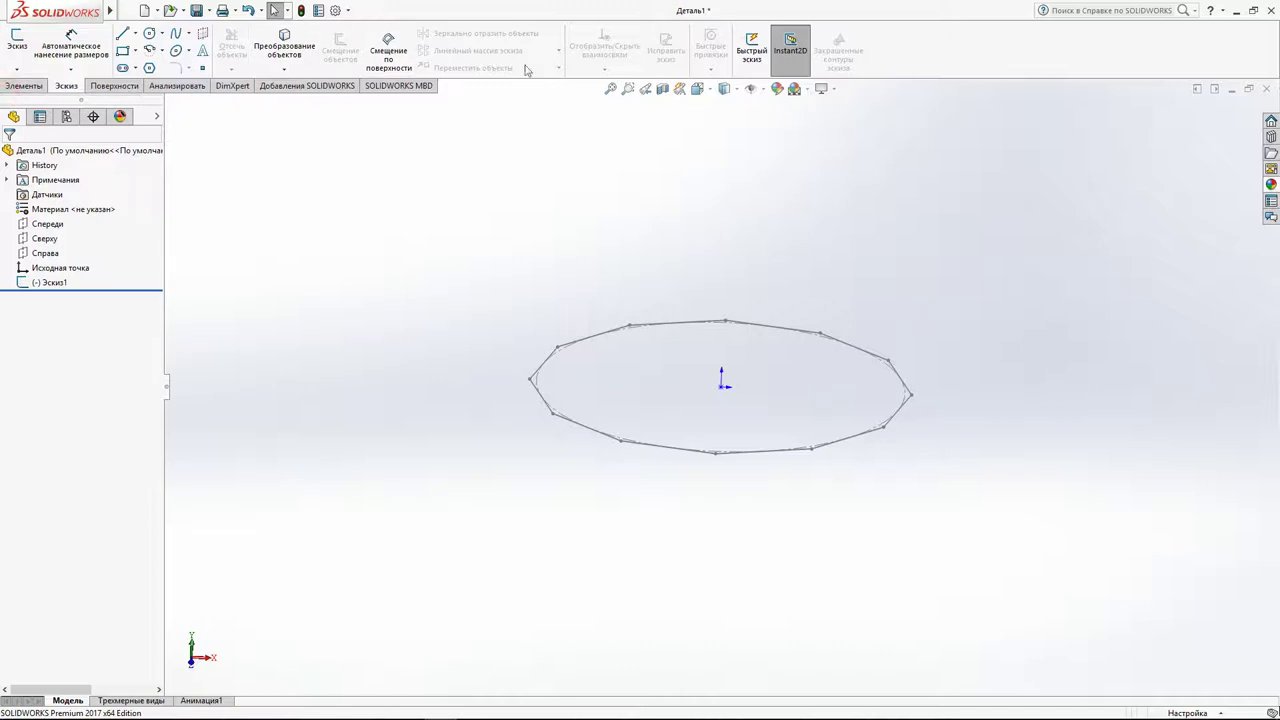
click(24, 85)
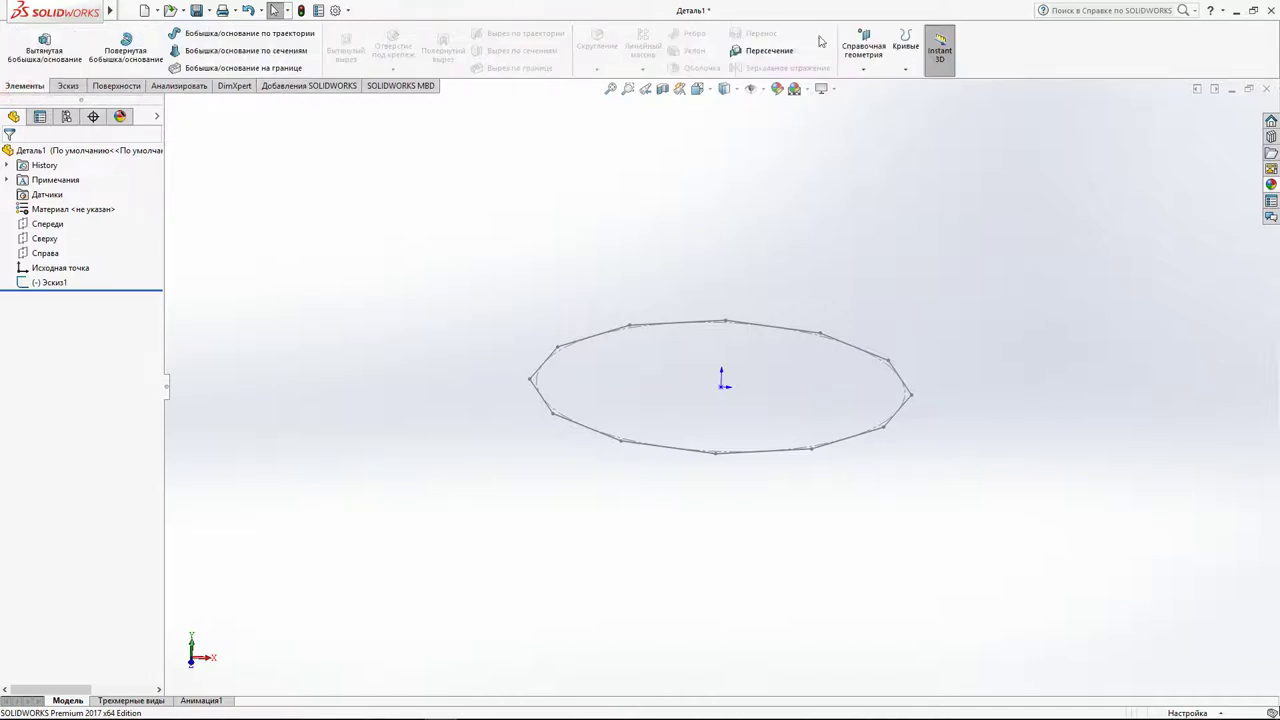
click(44, 238)
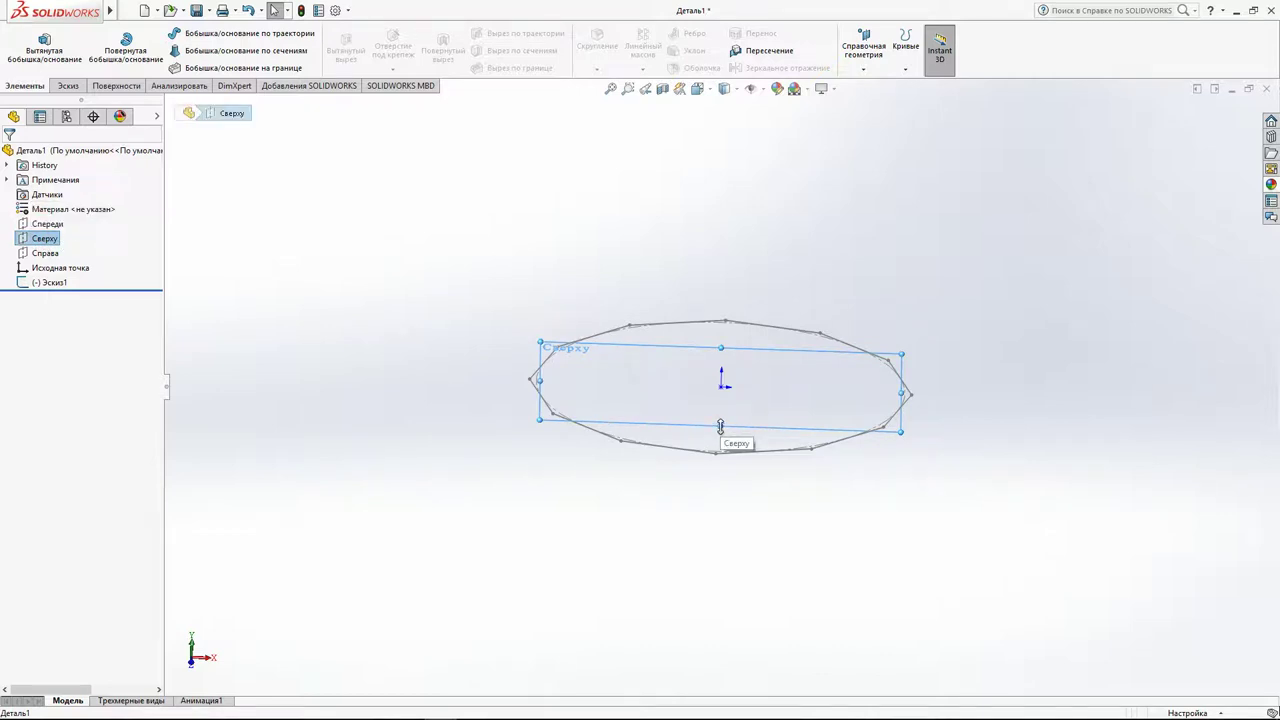
click(720, 426)
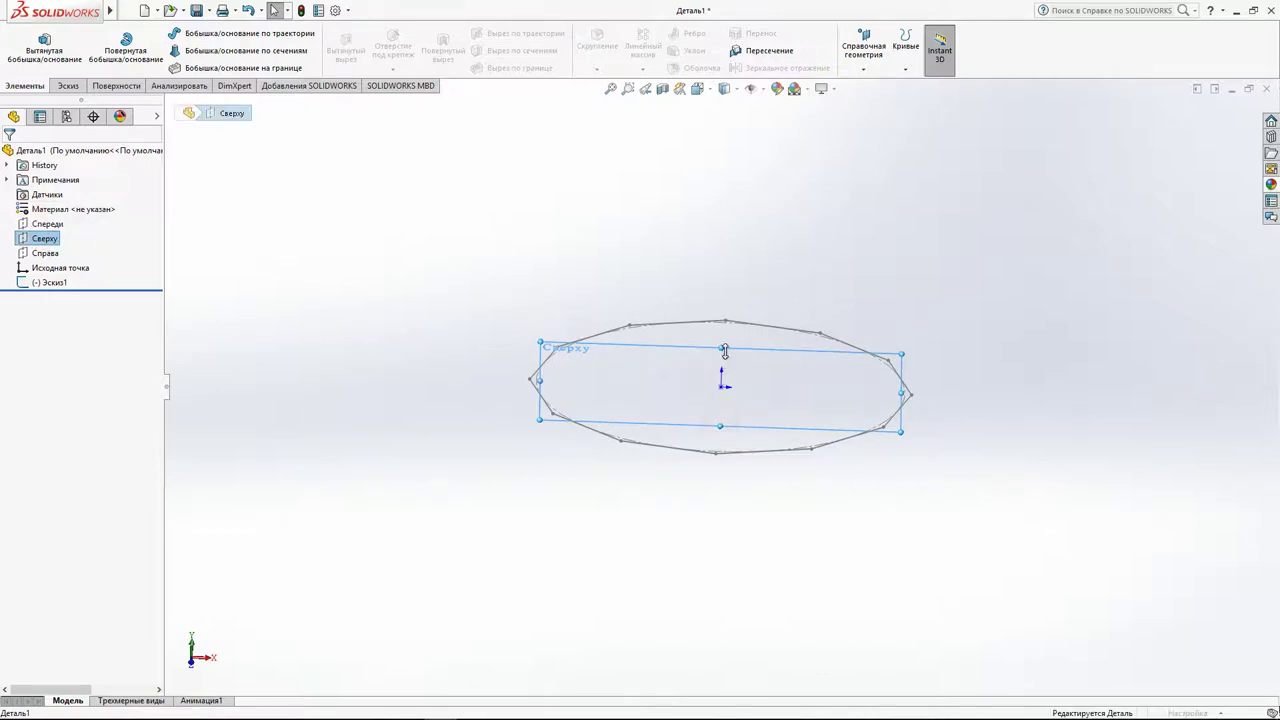
Create Плоскость1 at a 50 mm offset above the Сверху plane.
ctrl+drag(724, 355, 722, 306)
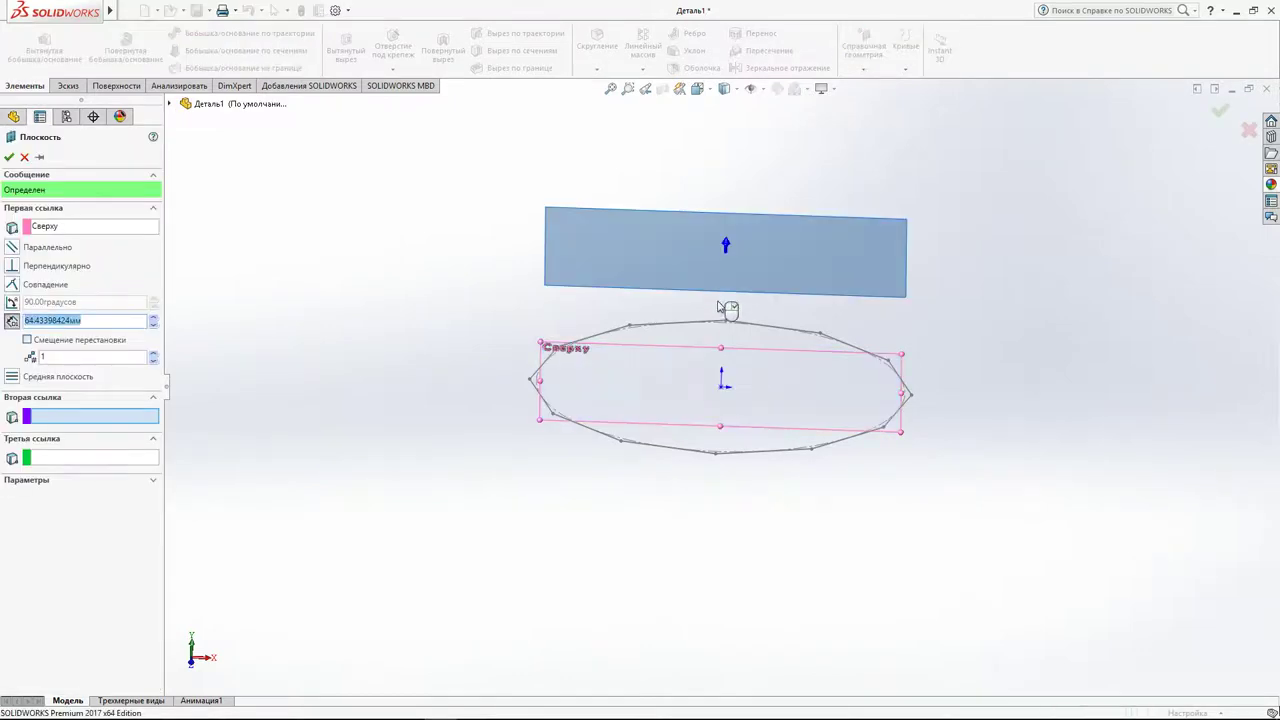
middle_drag(671, 351, 582, 369)
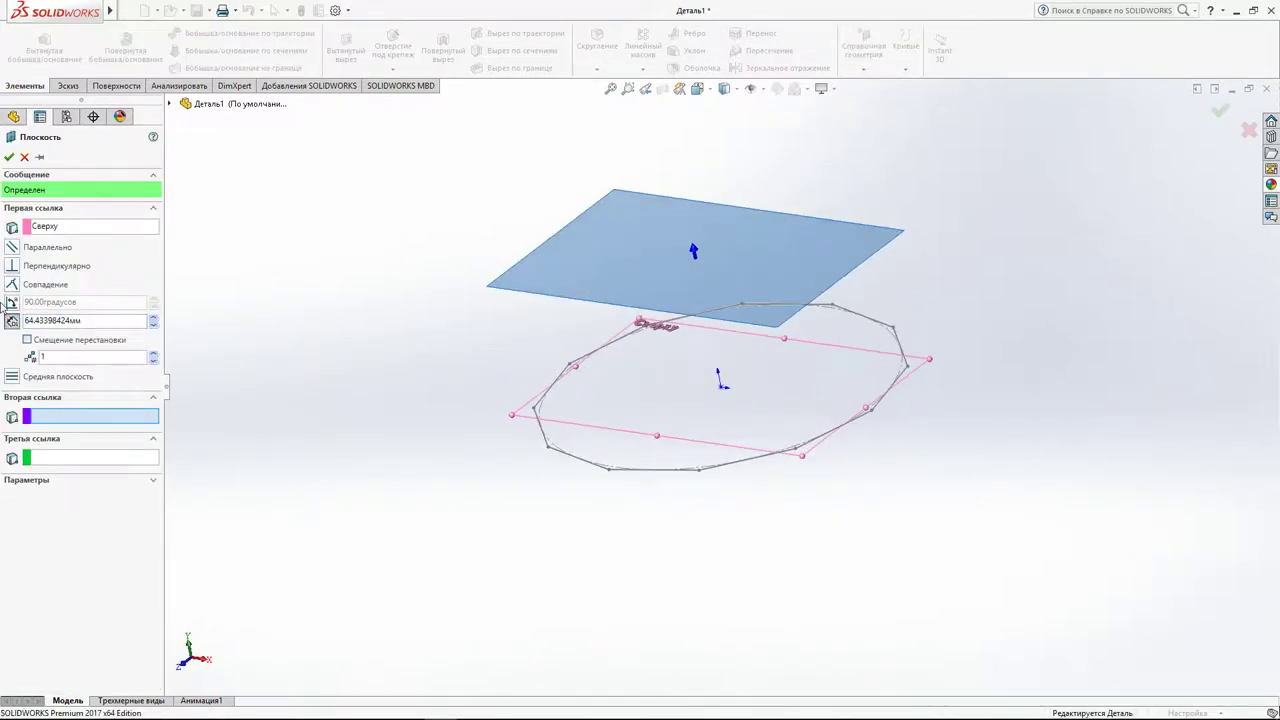
click(100, 320)
double_click(63, 322)
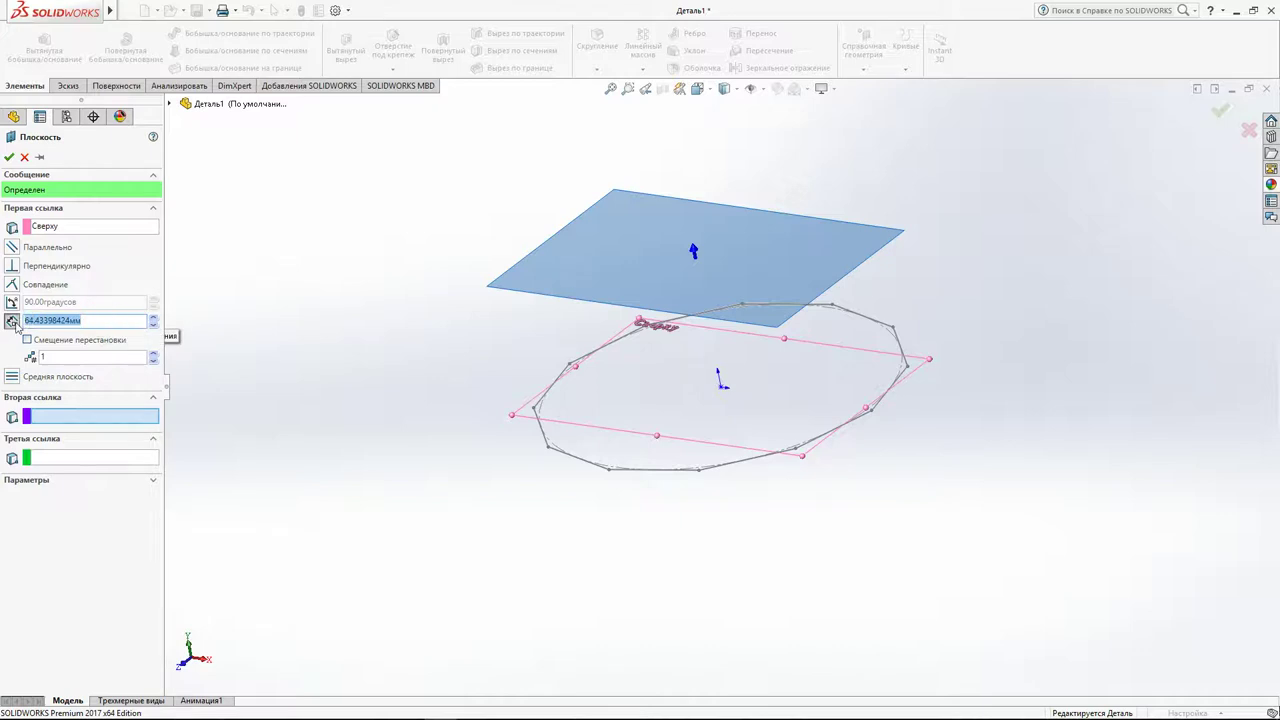
text(50)
click(7, 157)
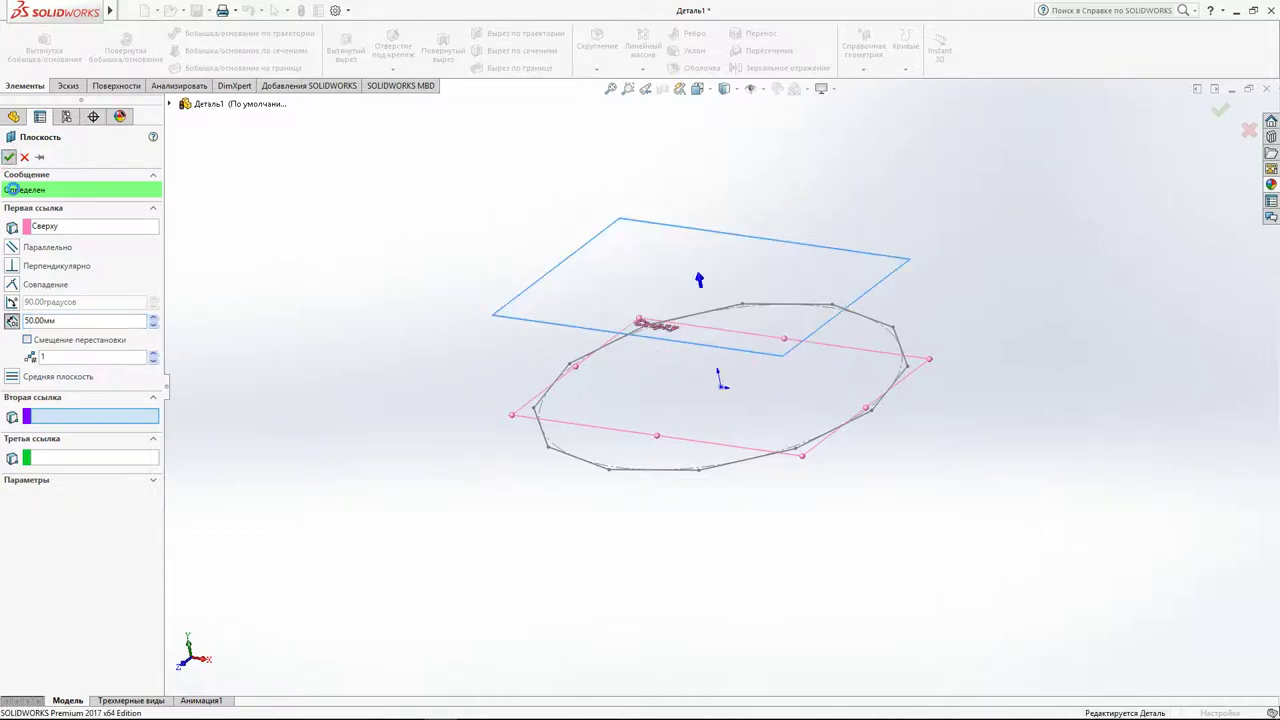
mouse_move(409, 397)
middle_down()
mouse_move(483, 238)
mouse_move(440, 277)
mouse_move(403, 606)
mouse_move(395, 317)
mouse_move(466, 277)
mouse_move(315, 283)
middle_up()
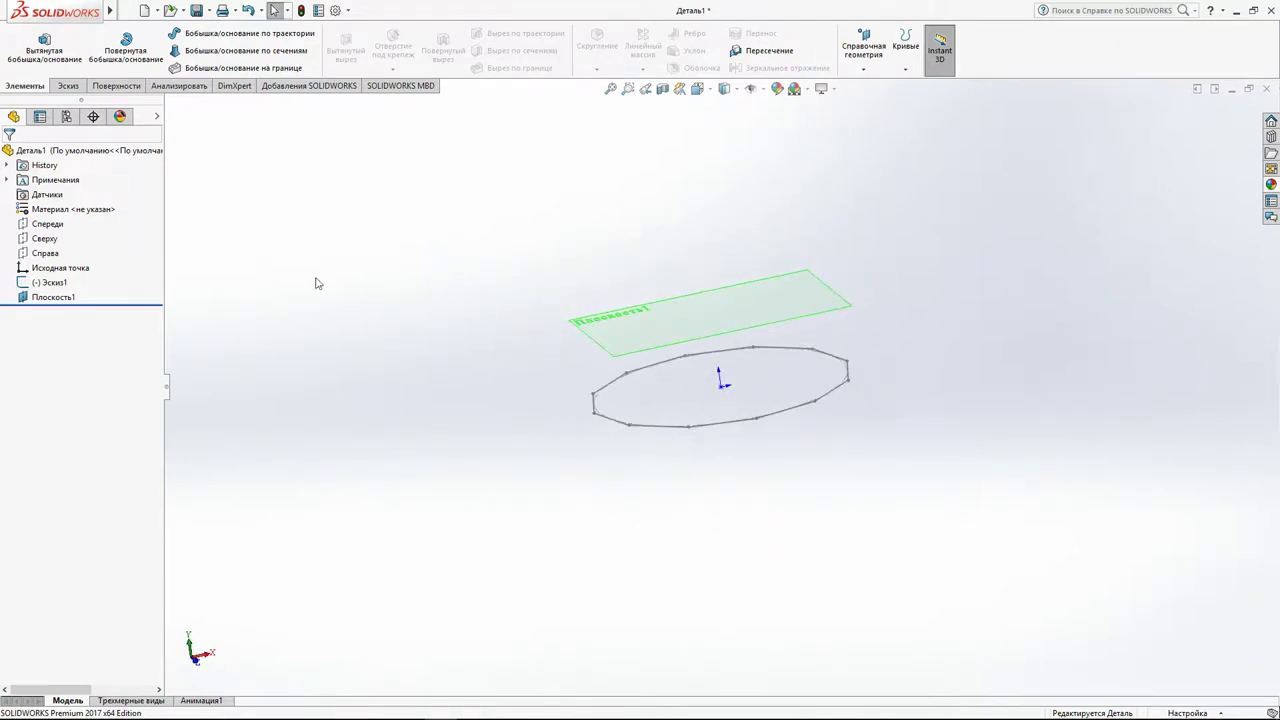
click(62, 284)
Dimension the base polygon's circle to 200 mm diameter and exit the sketch.
click(77, 237)
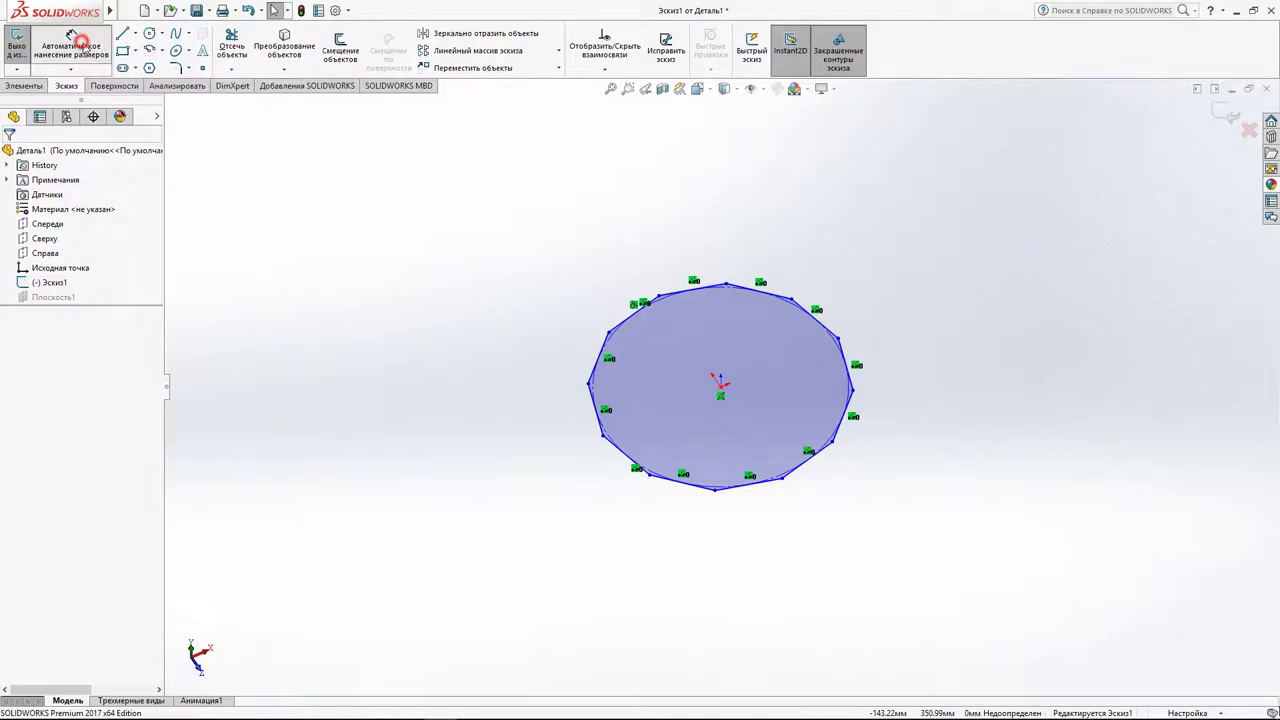
click(789, 305)
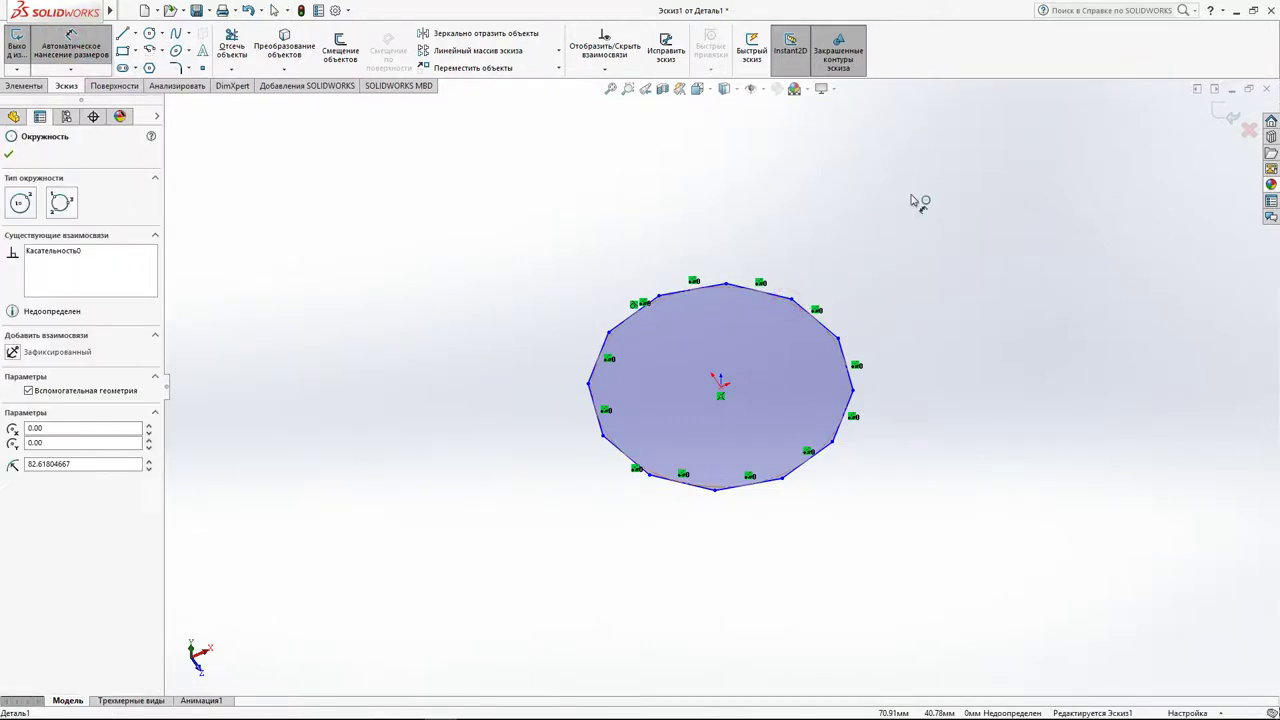
click(912, 192)
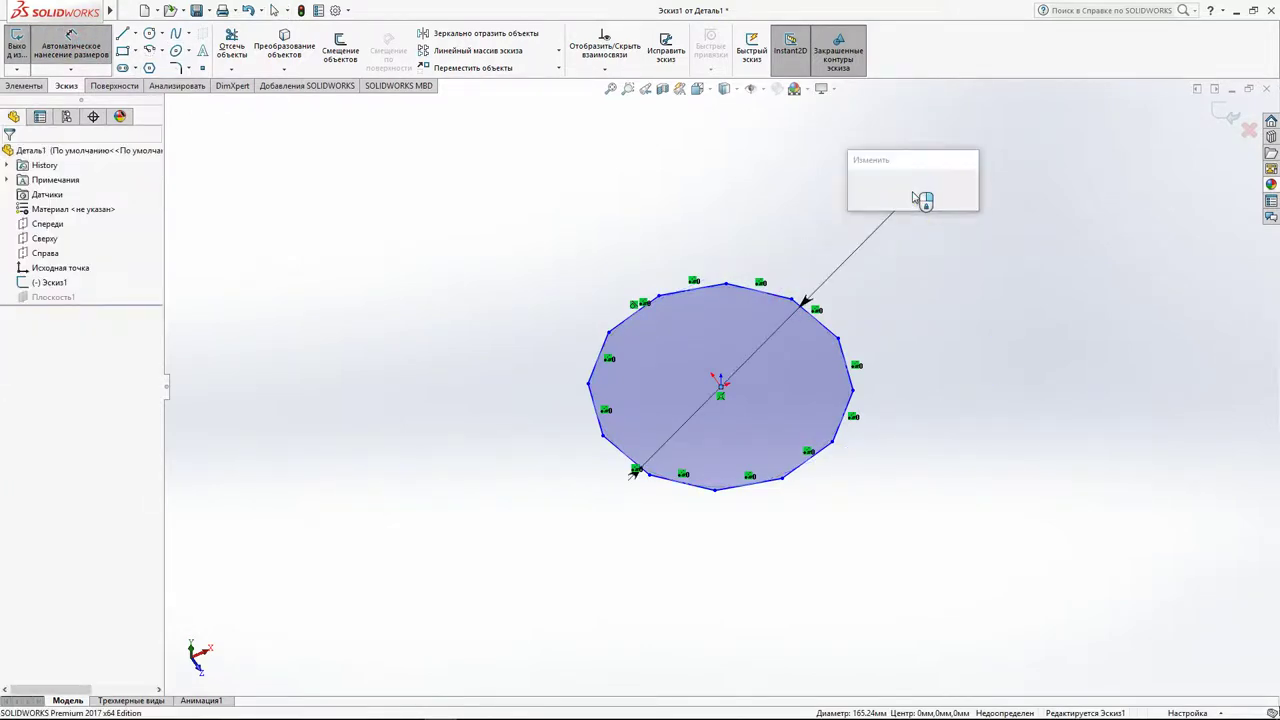
click(858, 190)
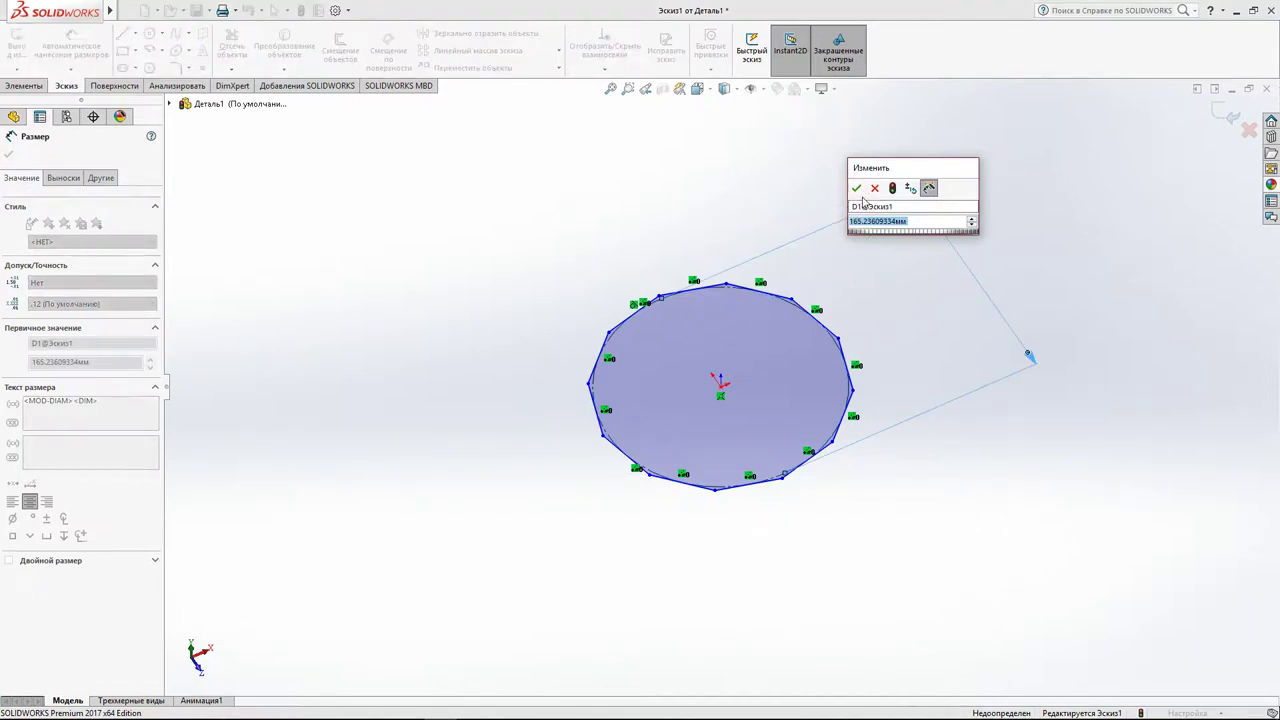
text(200)
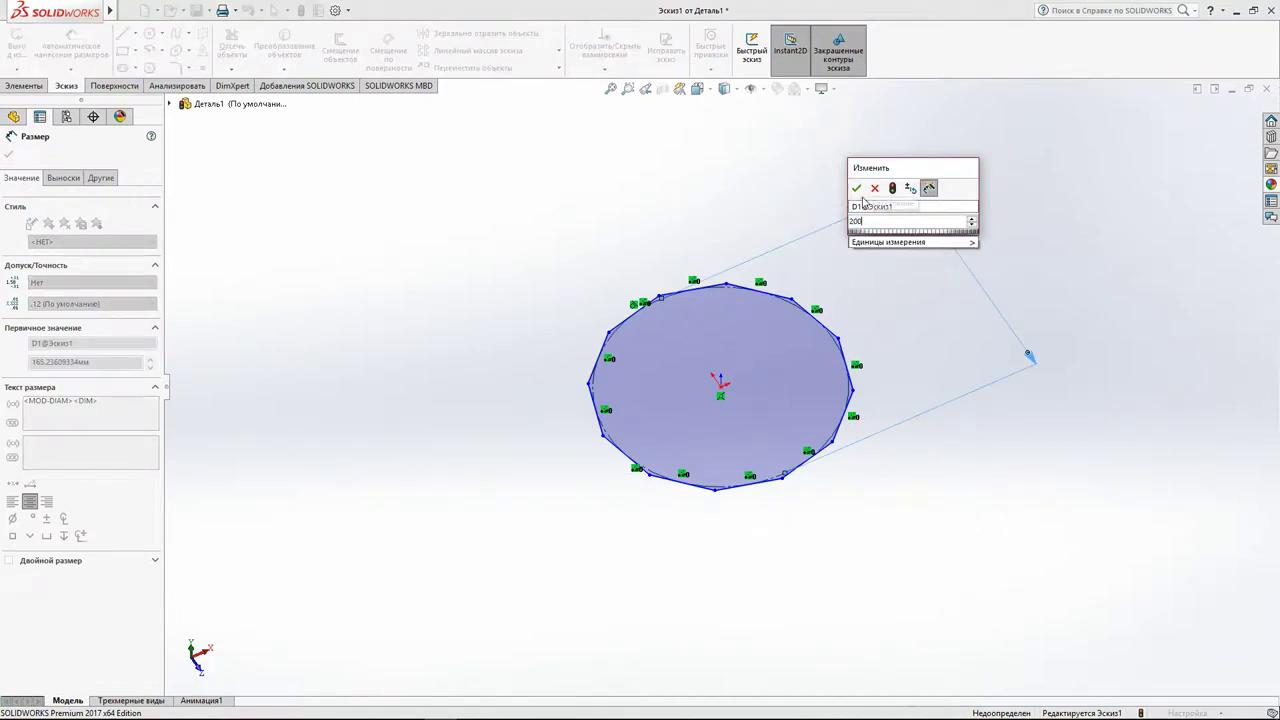
click(857, 191)
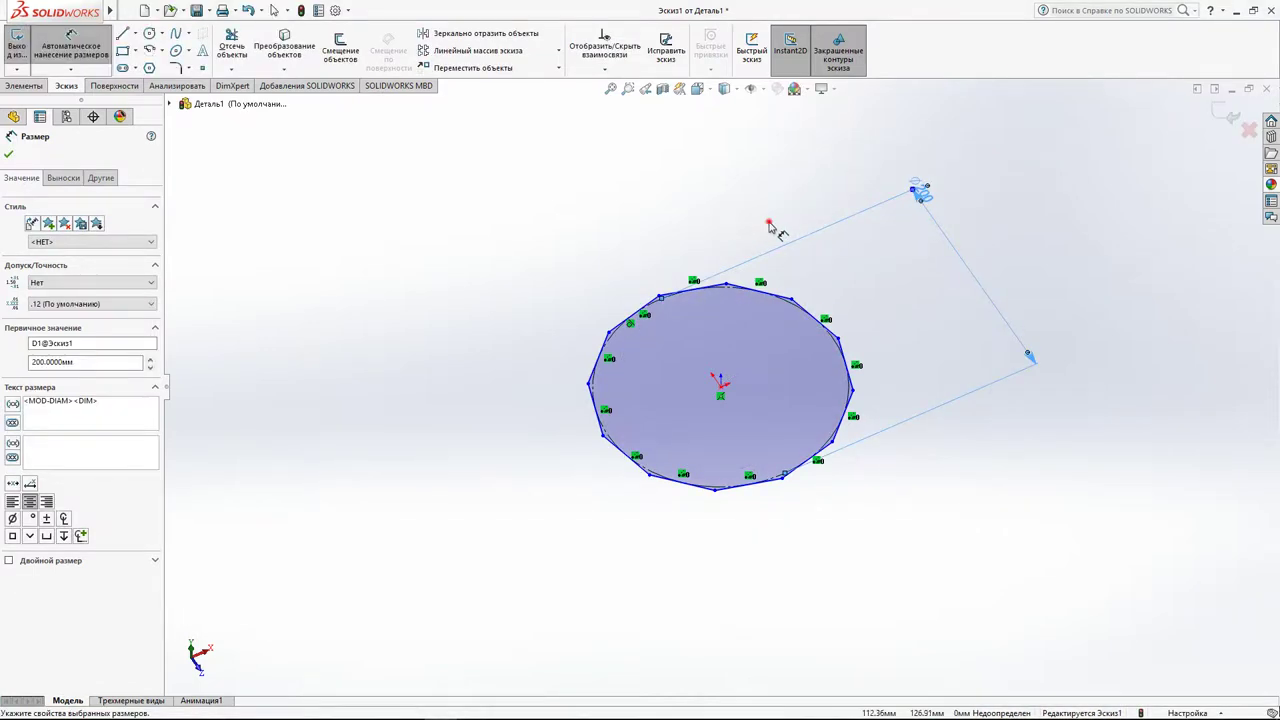
click(778, 226)
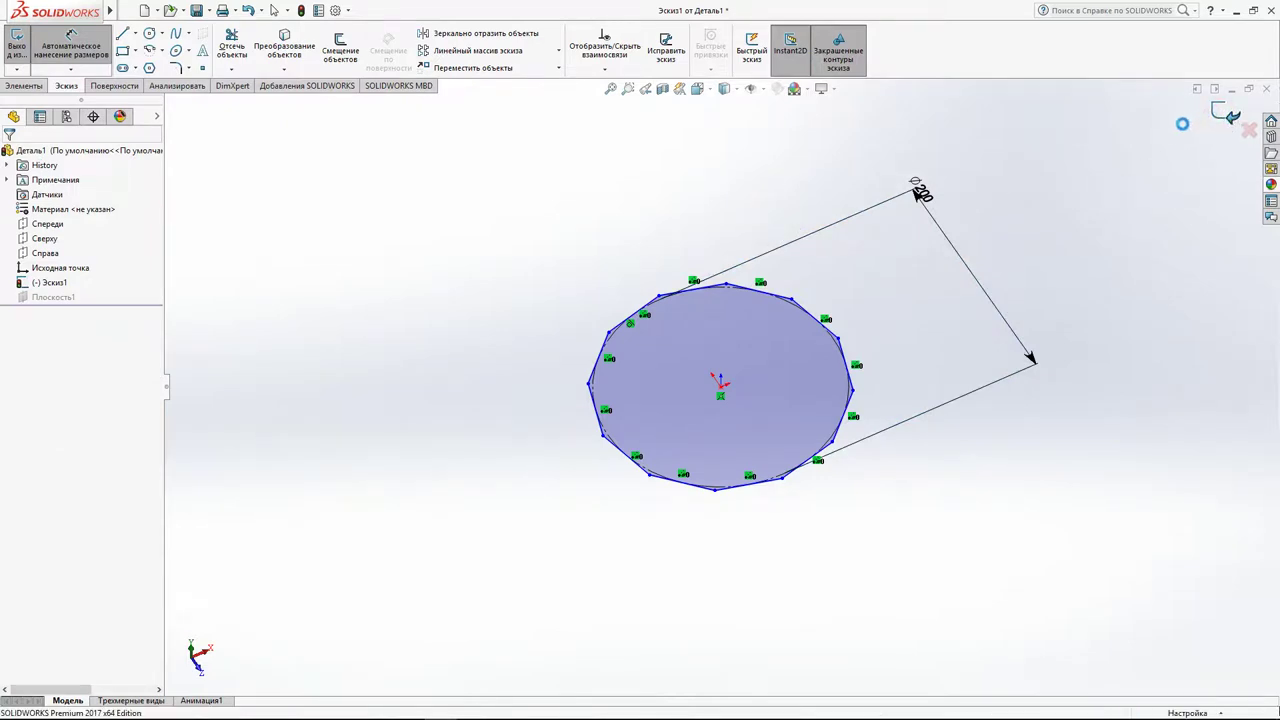
click(1226, 118)
mouse_move(826, 377)
middle_down()
mouse_move(794, 174)
mouse_move(723, 209)
mouse_move(766, 440)
mouse_move(746, 526)
mouse_move(786, 537)
mouse_move(743, 474)
mouse_move(728, 481)
middle_up()
click(728, 481)
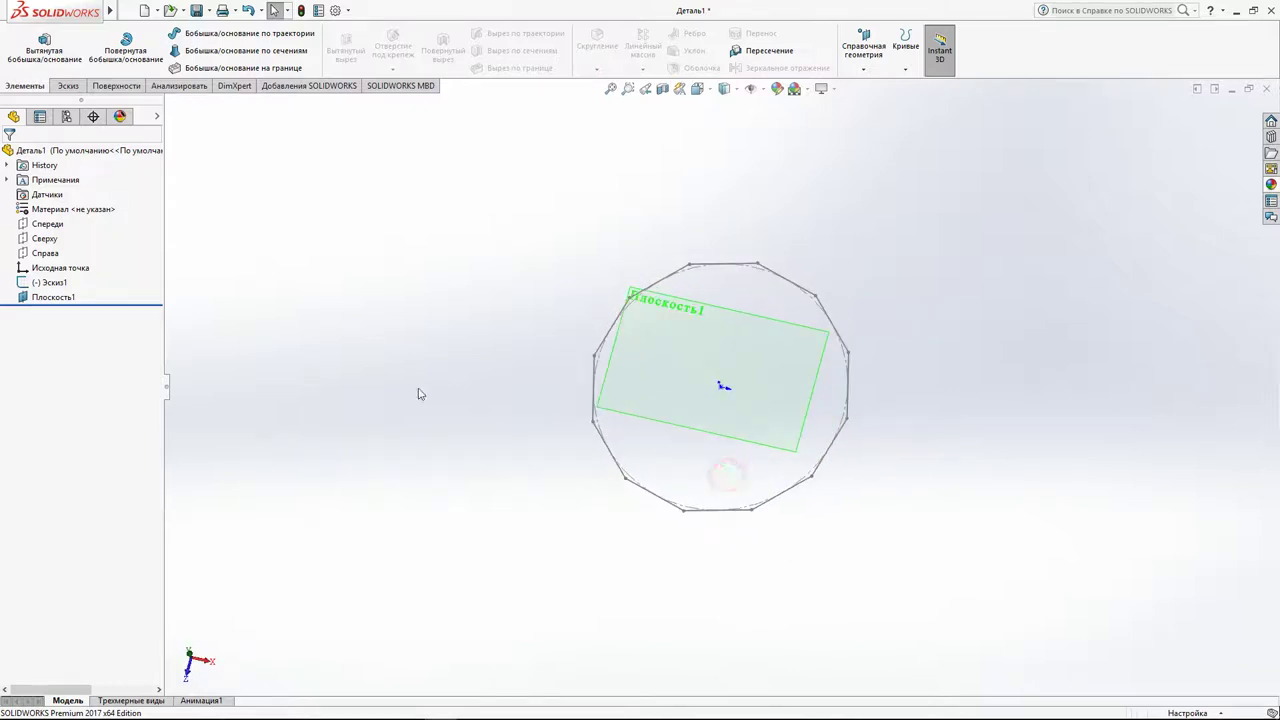
Edit Эскиз1 in Top view and make its top vertex vertical to the origin.
click(52, 282)
click(64, 238)
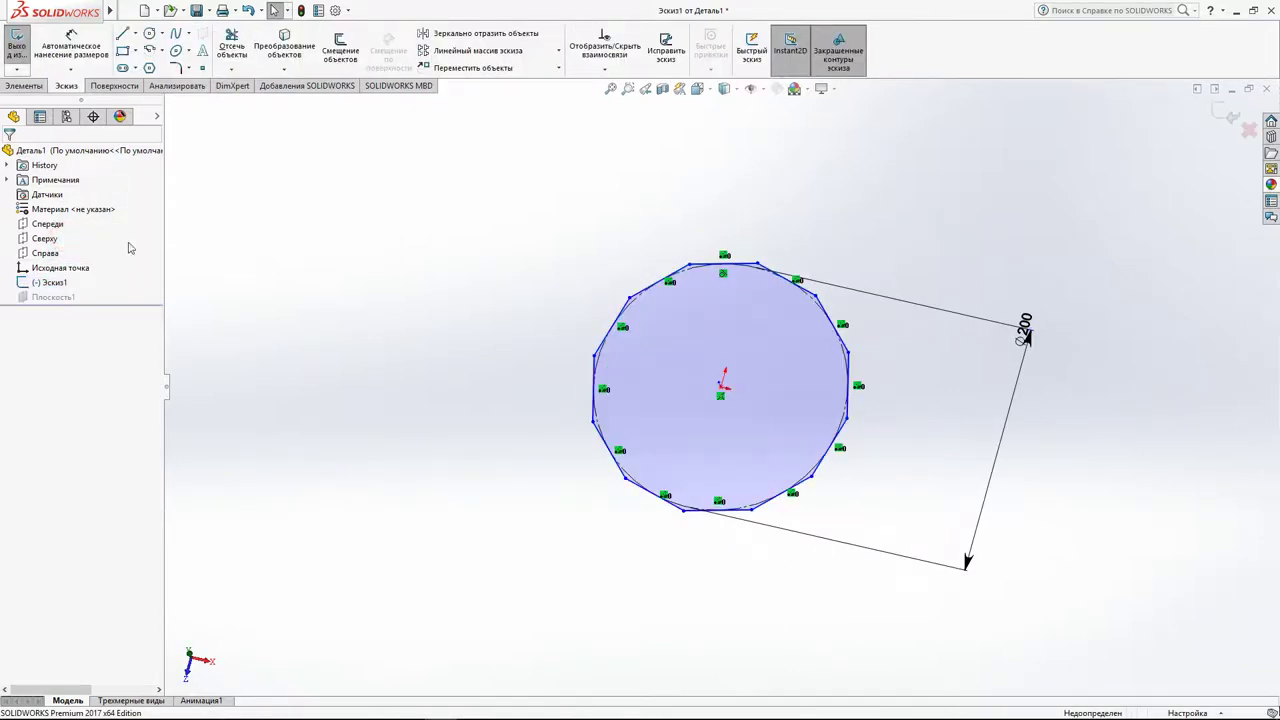
click(710, 90)
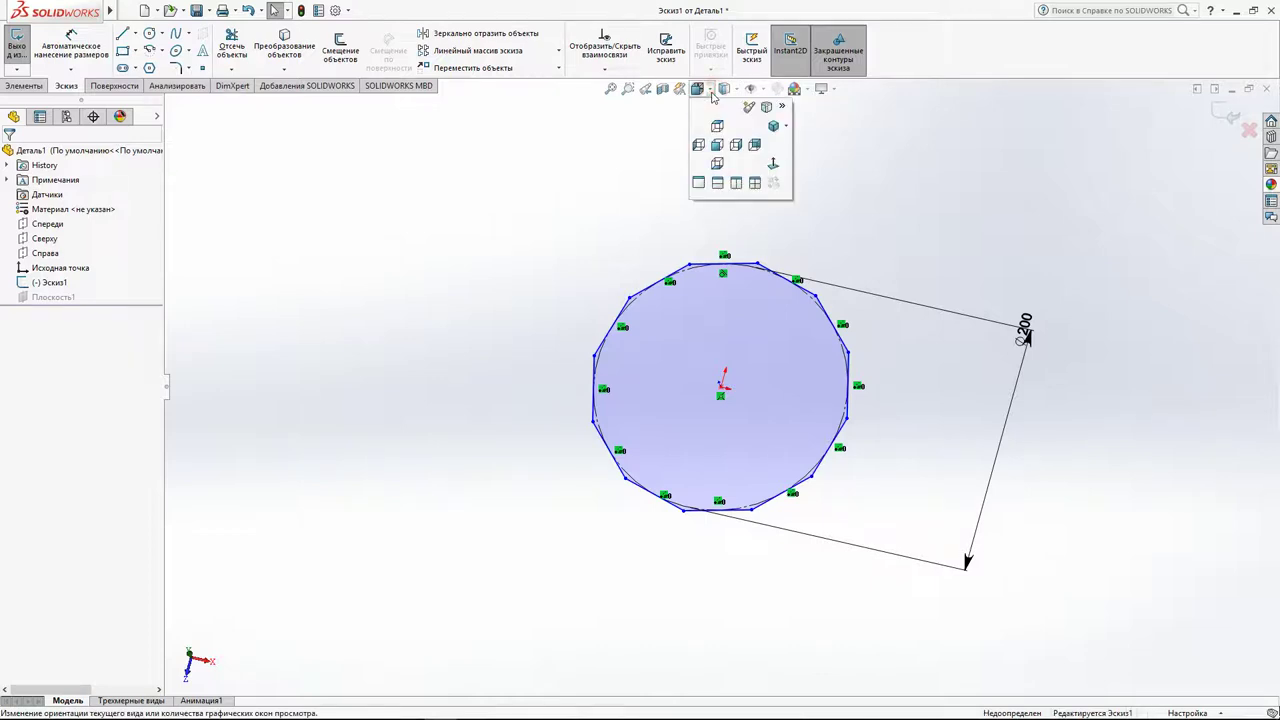
click(766, 161)
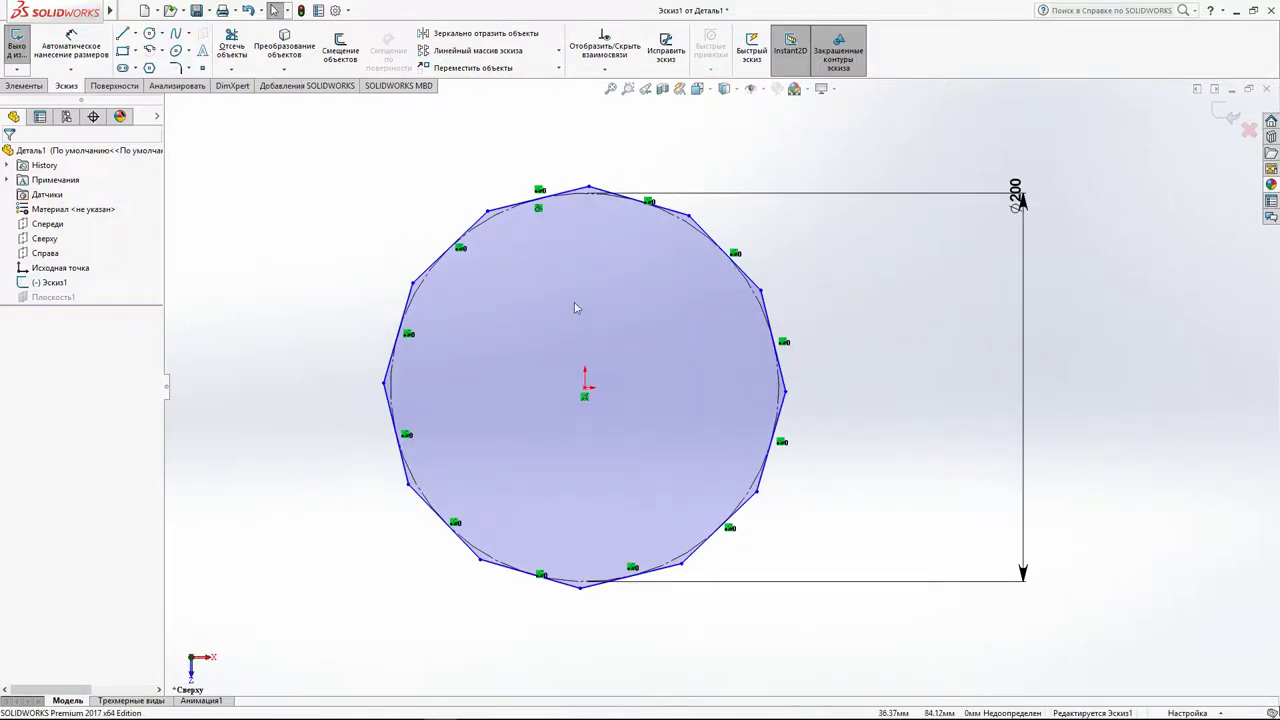
click(586, 393)
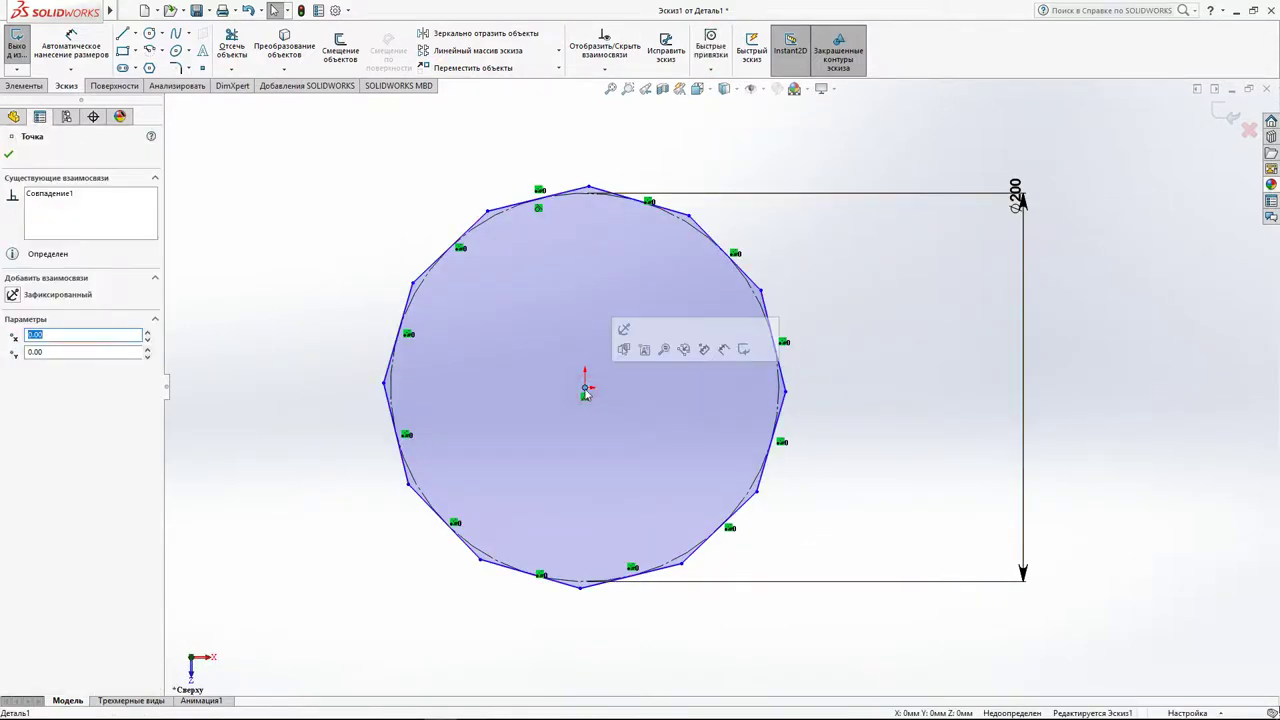
ctrl+click(589, 188)
click(648, 127)
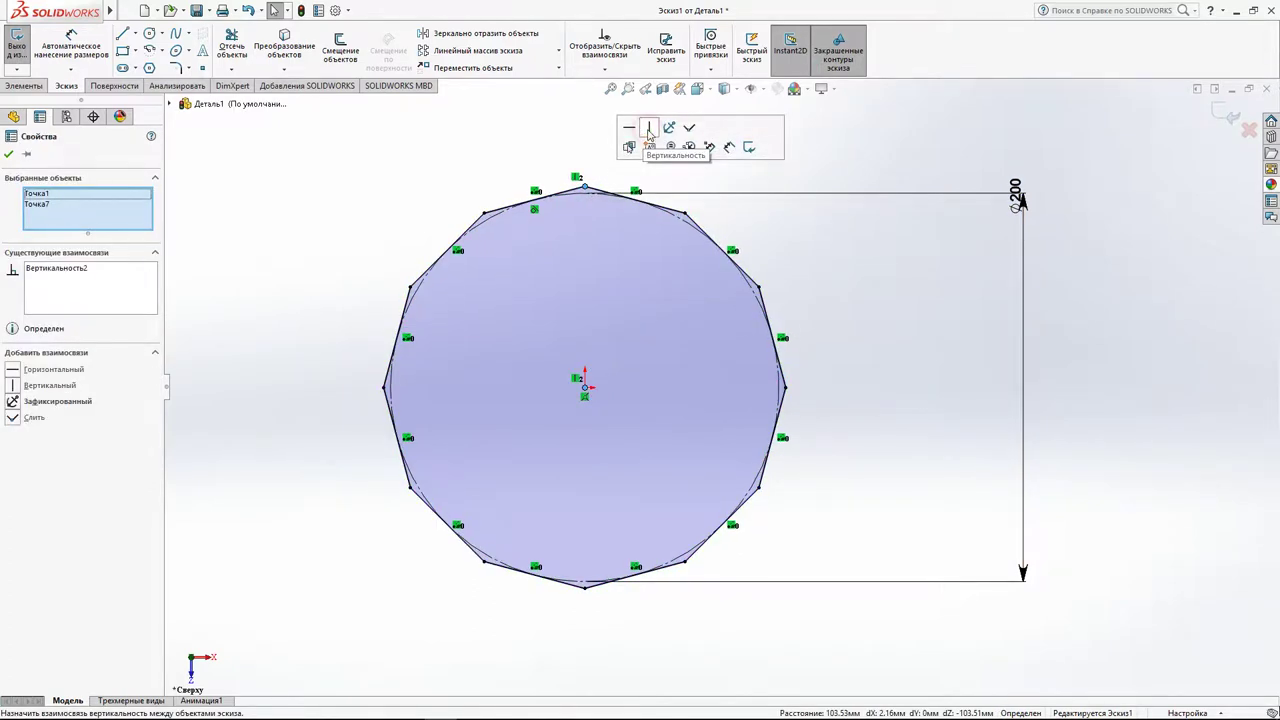
click(837, 291)
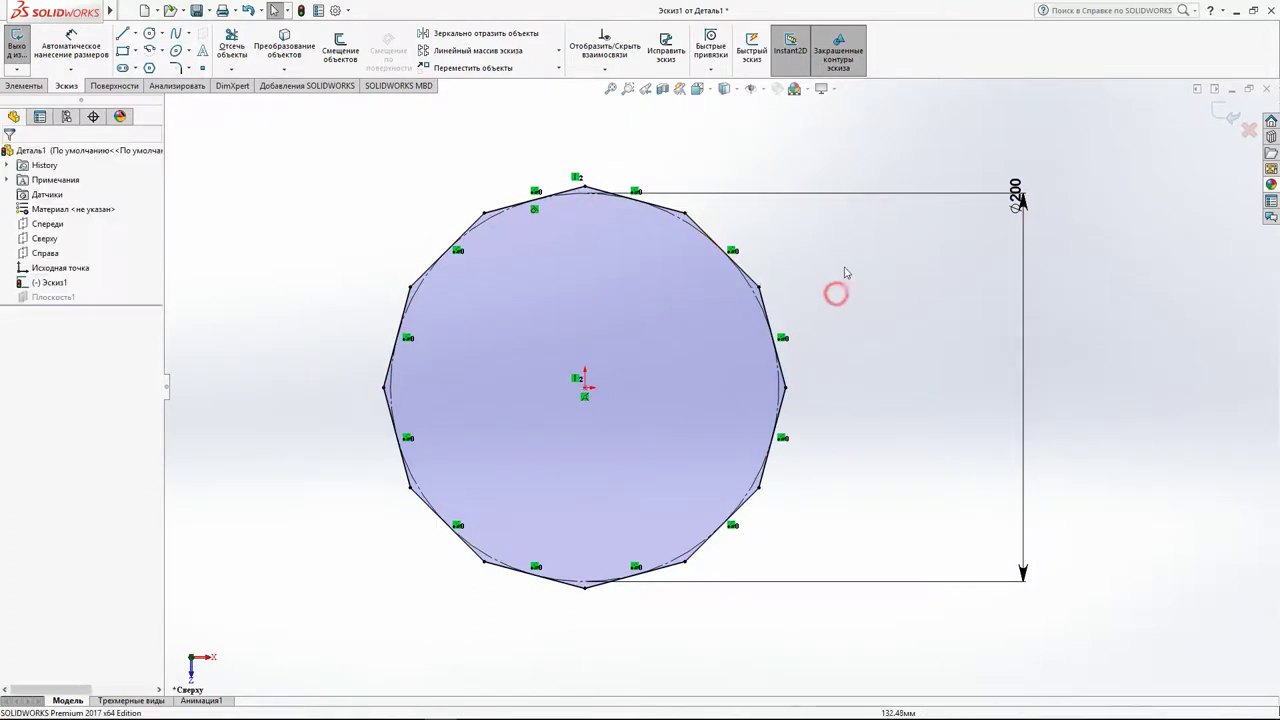
click(1222, 113)
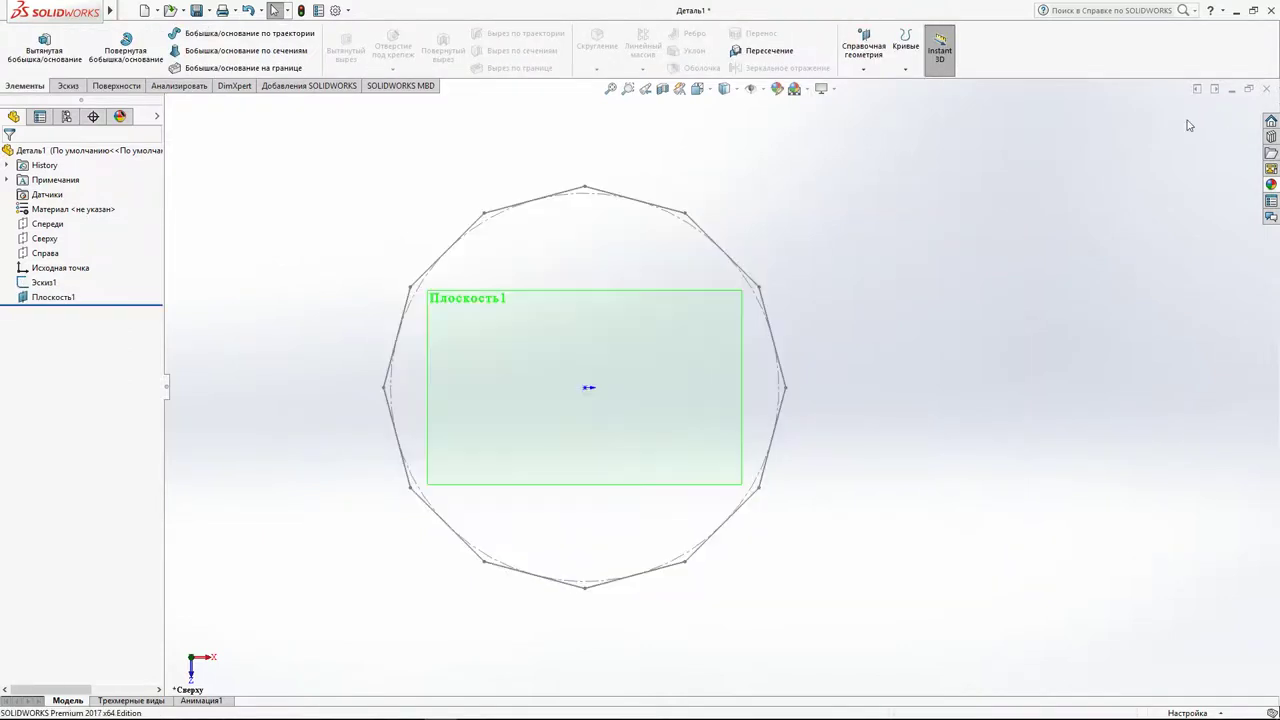
Start a sketch on Плоскость1 and draw a 12-sided polygon centred on the origin.
click(491, 342)
click(551, 297)
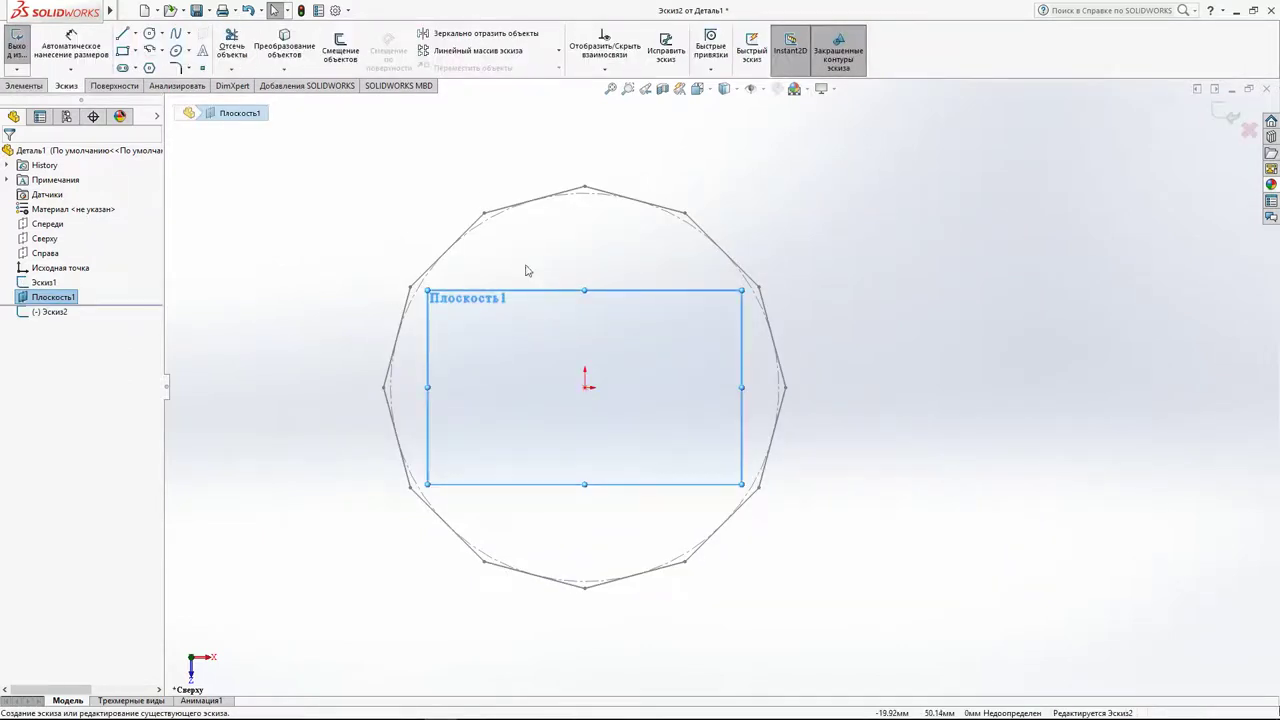
click(149, 68)
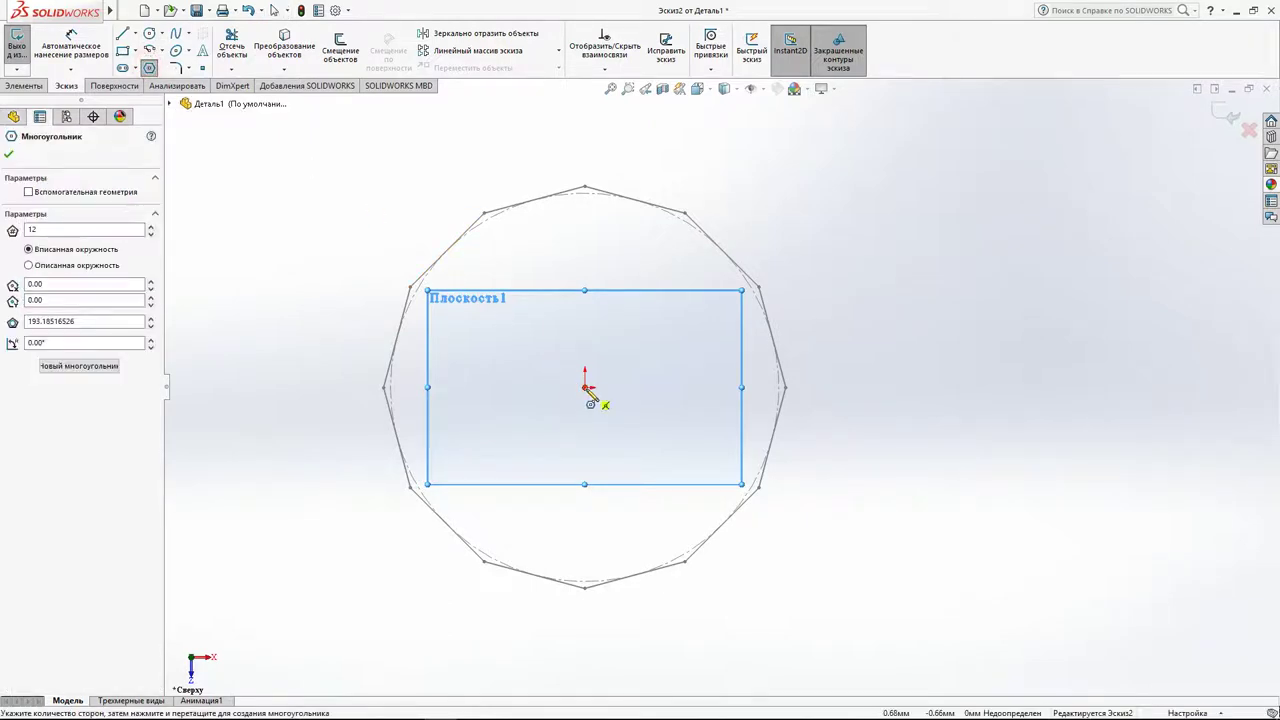
mouse_move(585, 387)
mouse_down()
mouse_move(614, 236)
mouse_move(628, 231)
mouse_up()
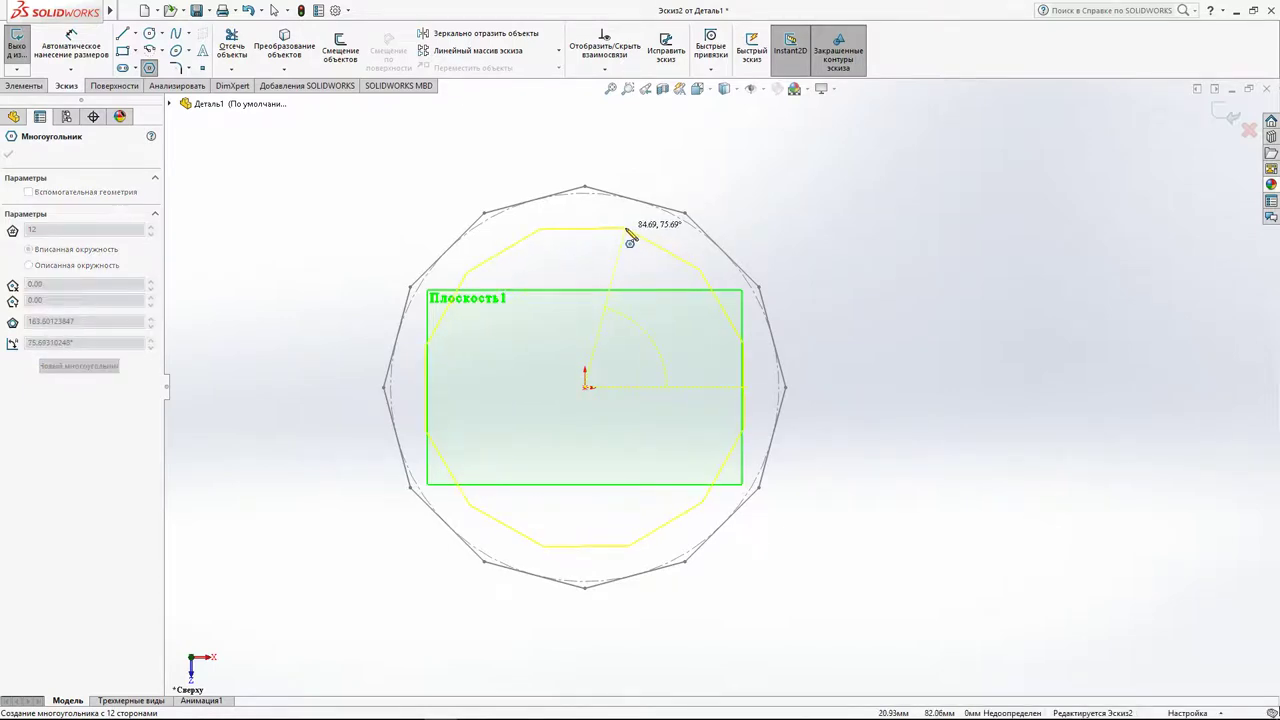
drag(630, 236, 628, 233)
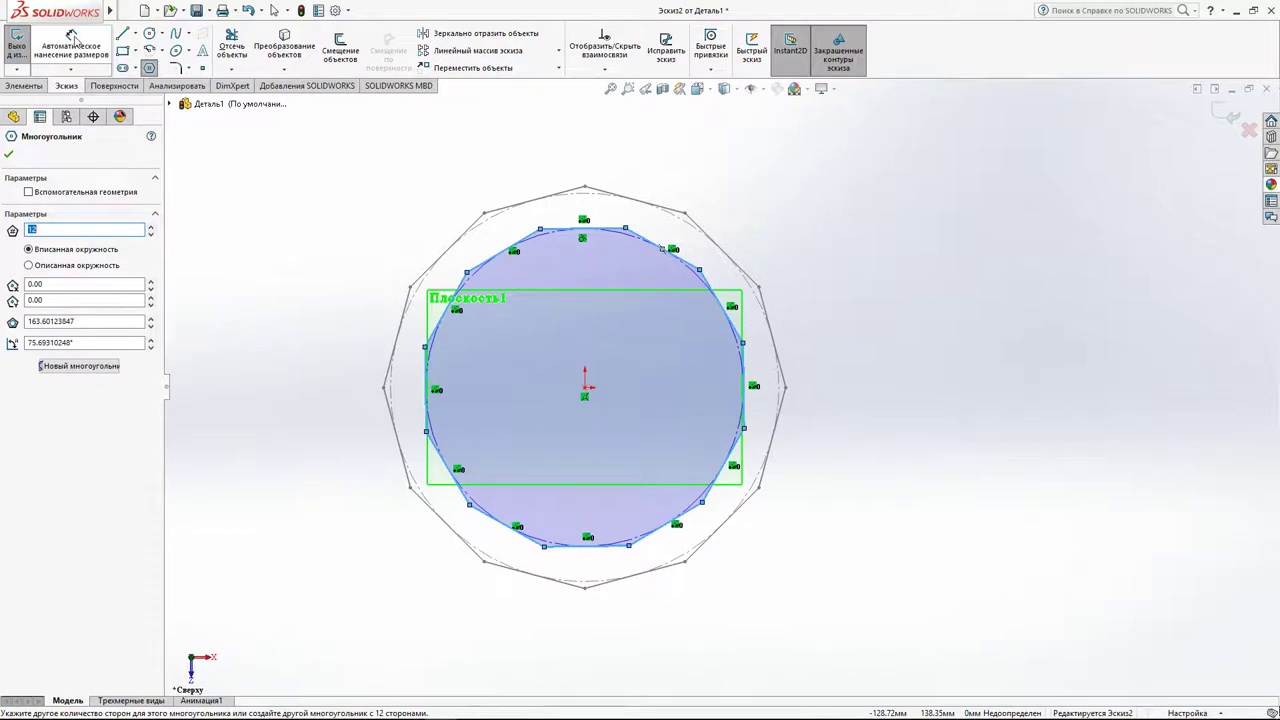
Dimension the upper polygon's circle to a 150 diameter.
click(74, 42)
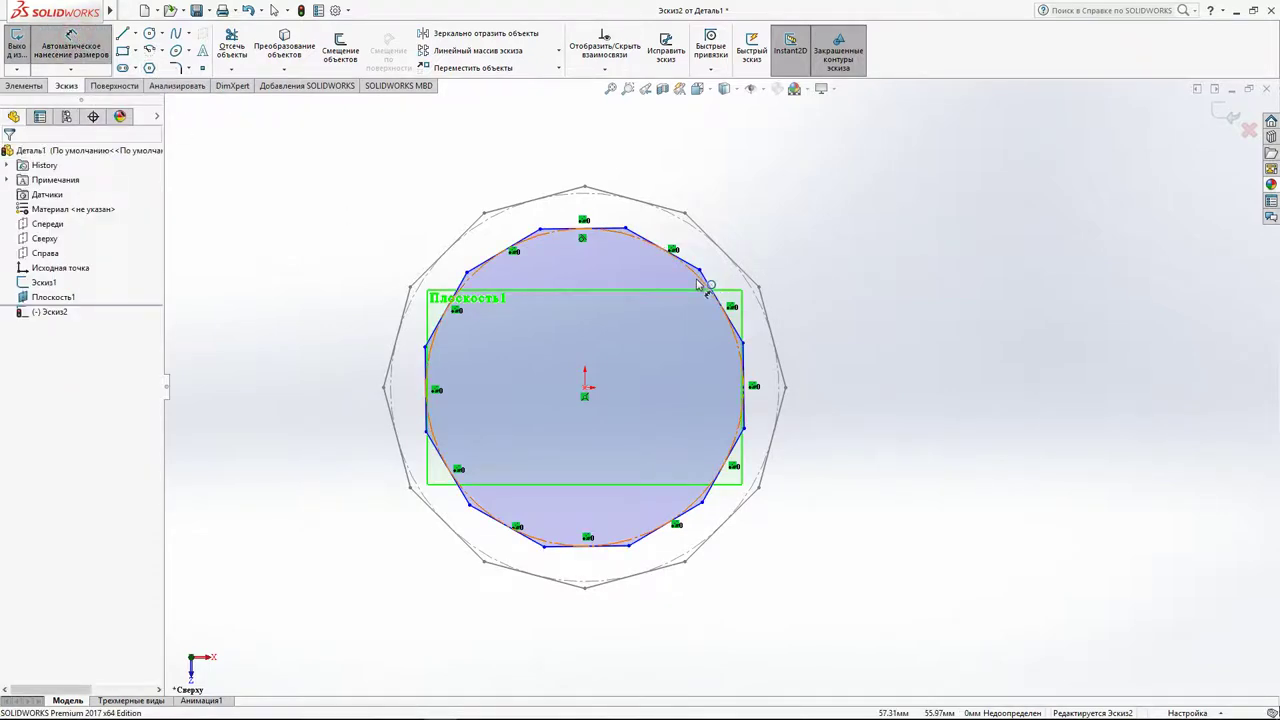
click(694, 275)
click(1045, 183)
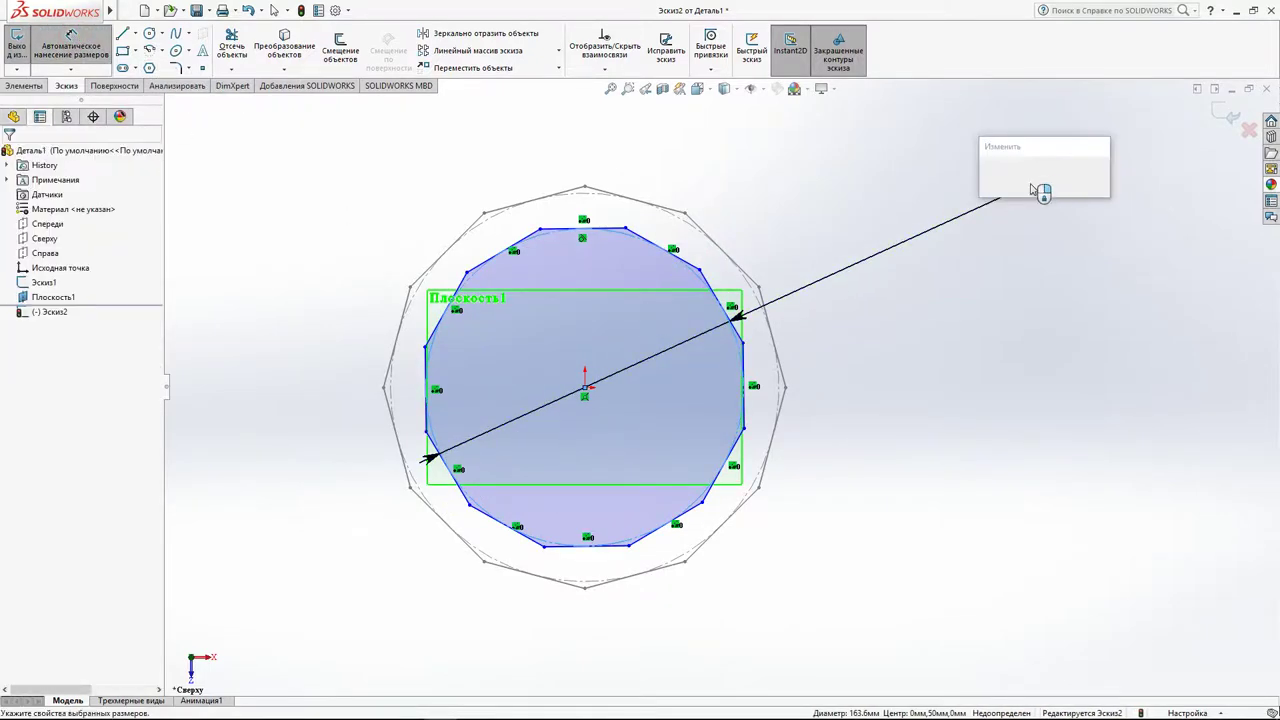
text(150)
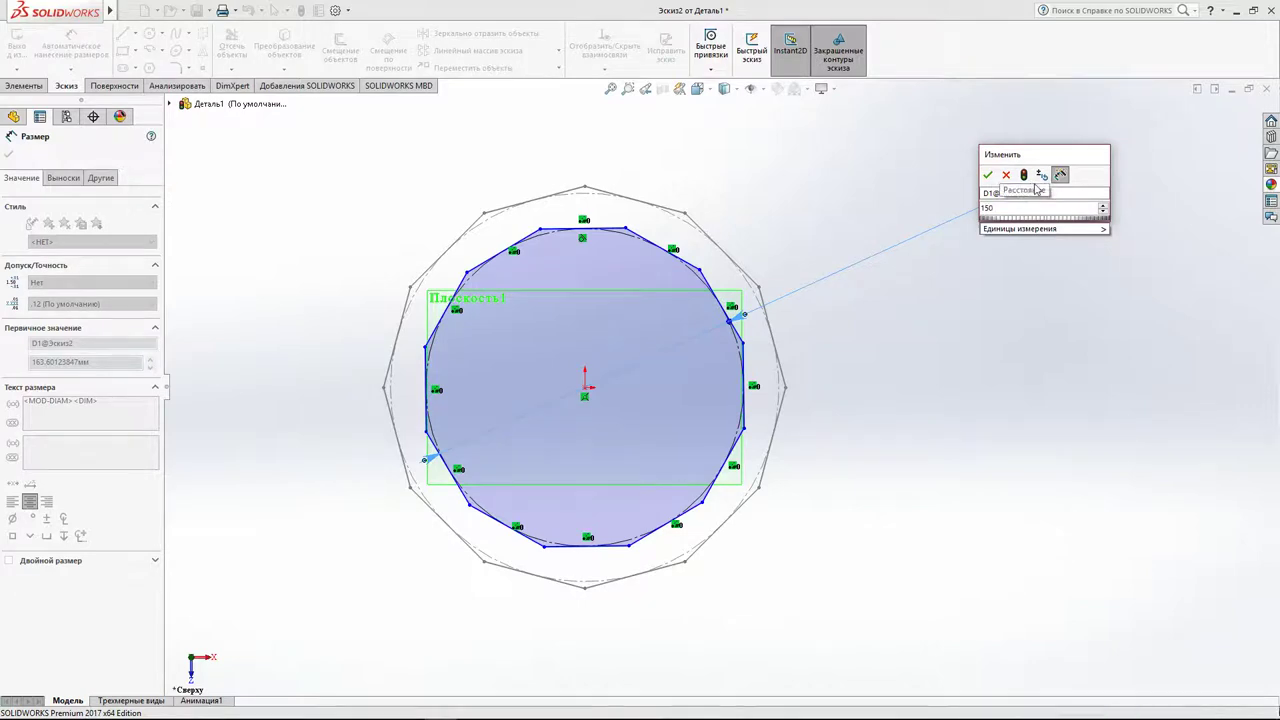
click(988, 175)
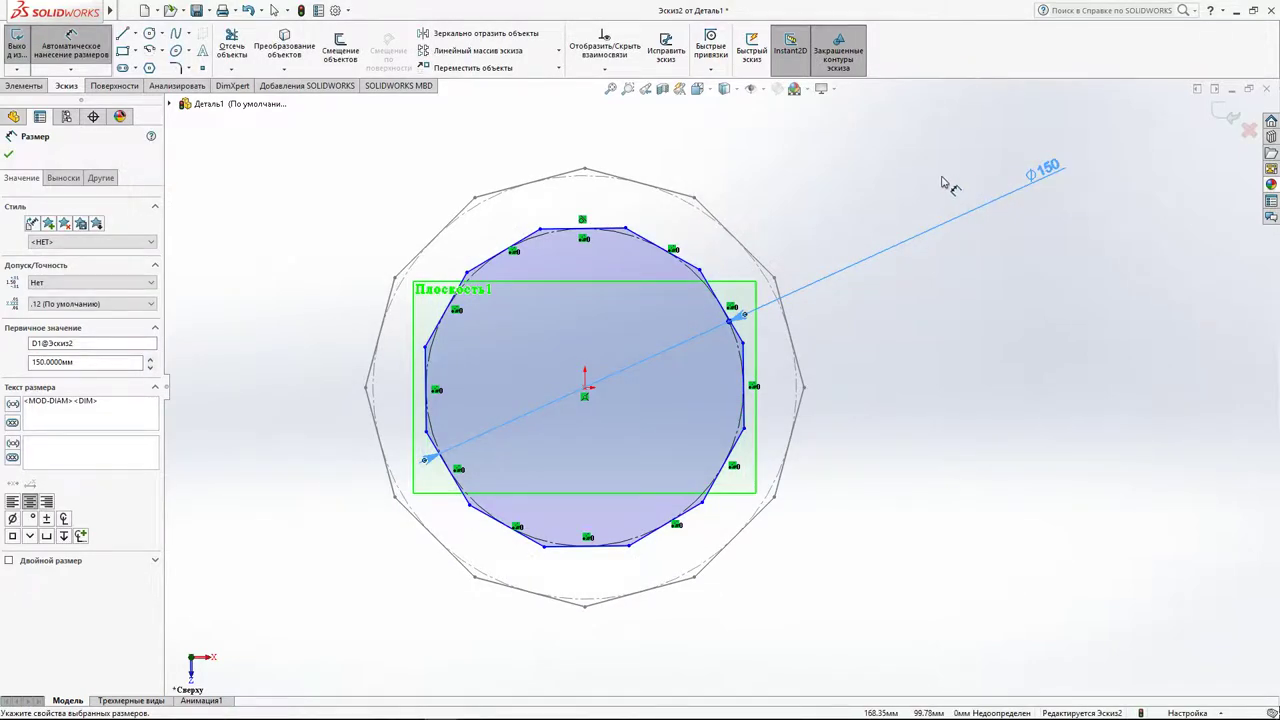
click(942, 180)
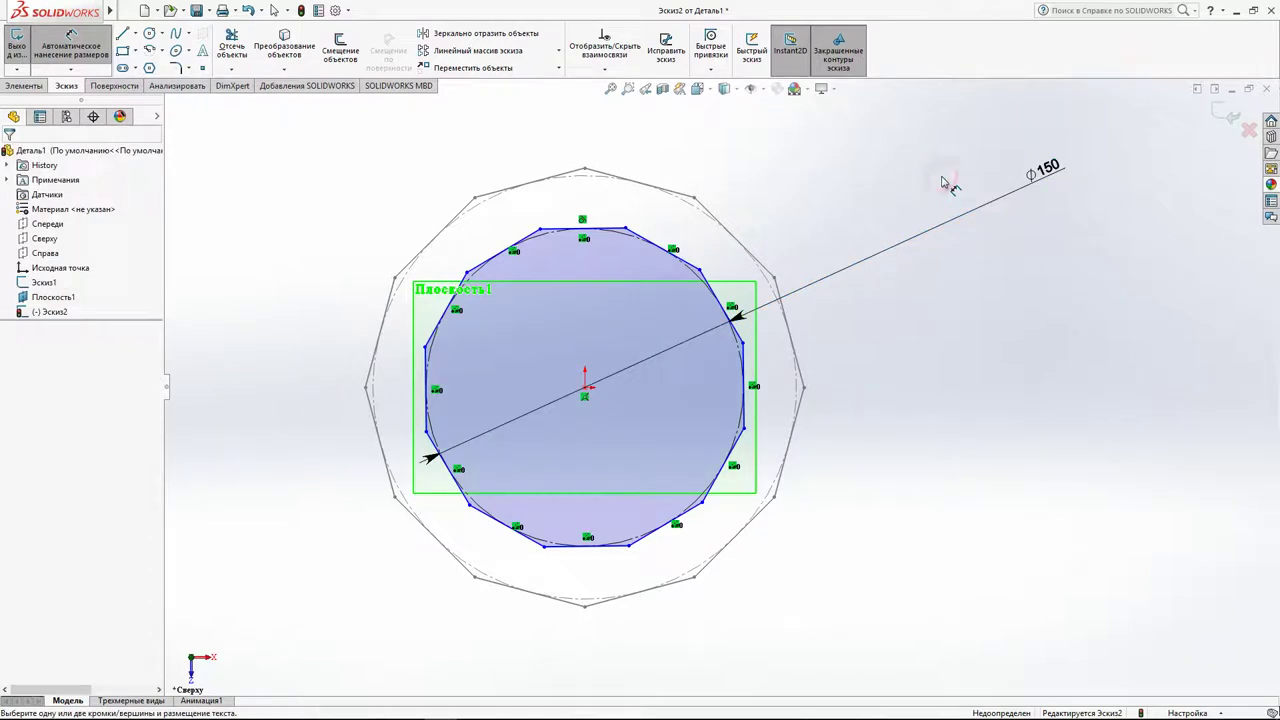
click(586, 233)
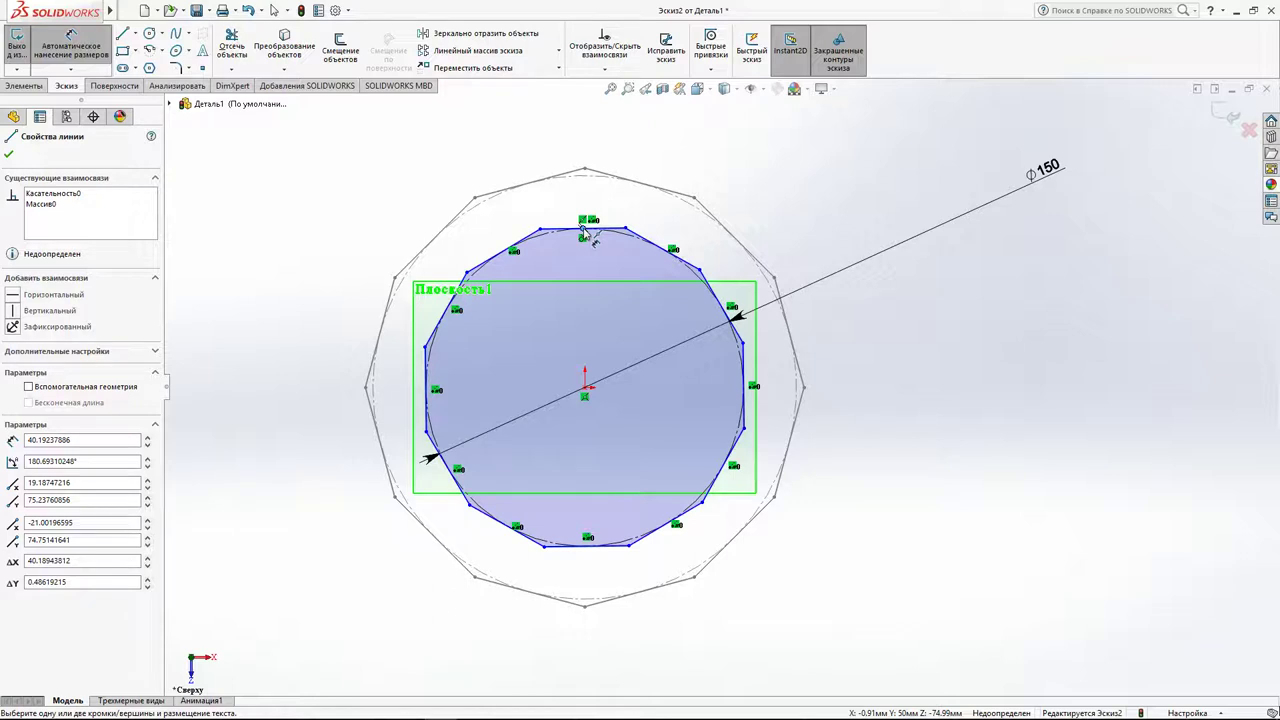
click(586, 382)
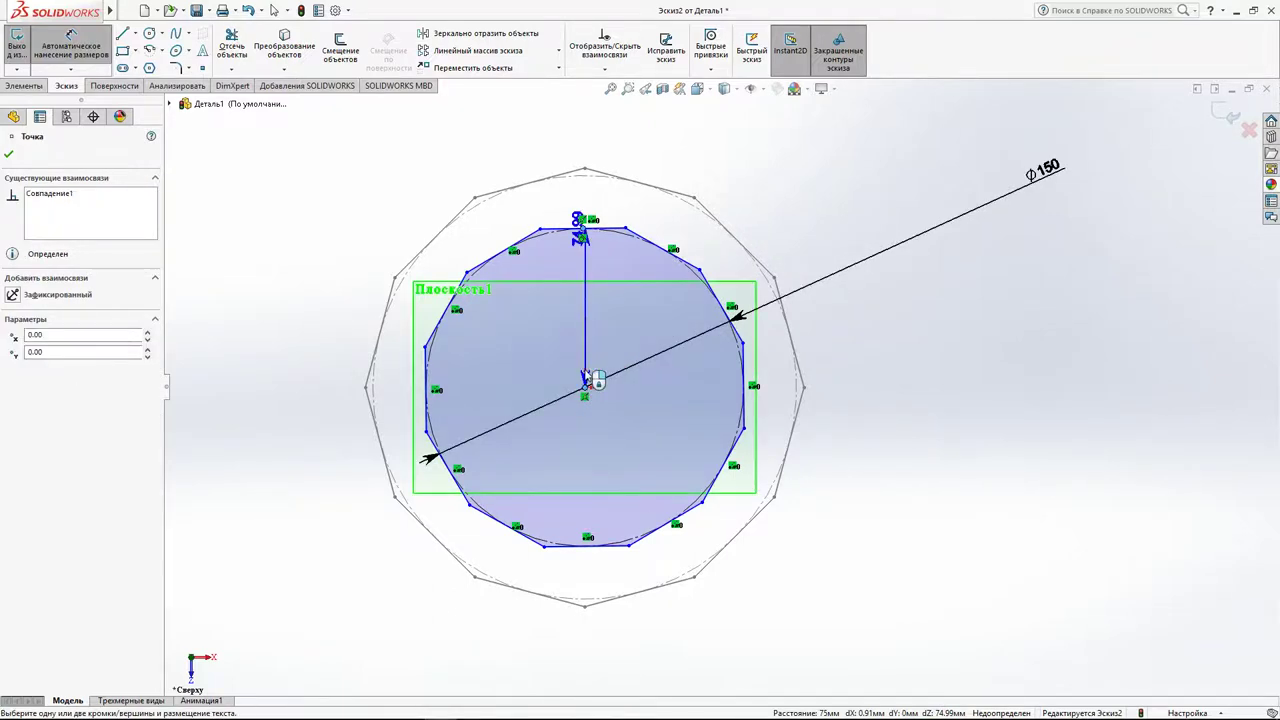
key(Escape)
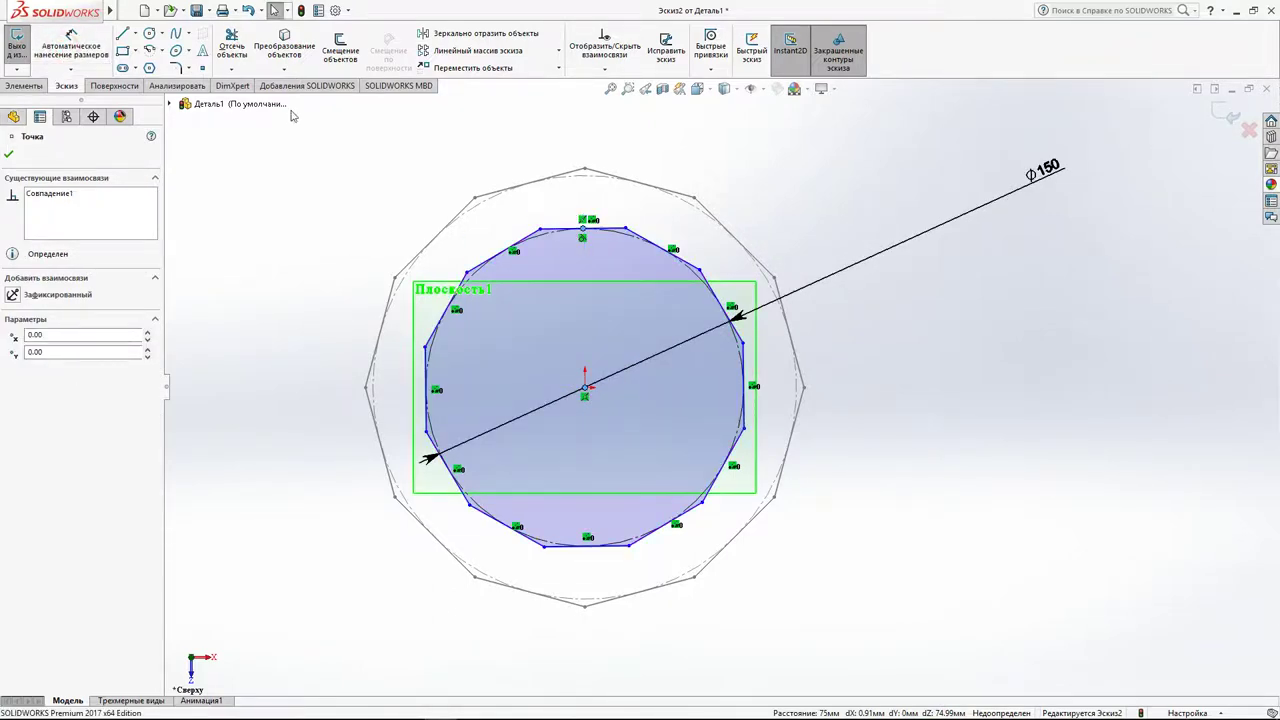
Make the top vertex vertical to the origin, then exit Эскиз2.
click(272, 11)
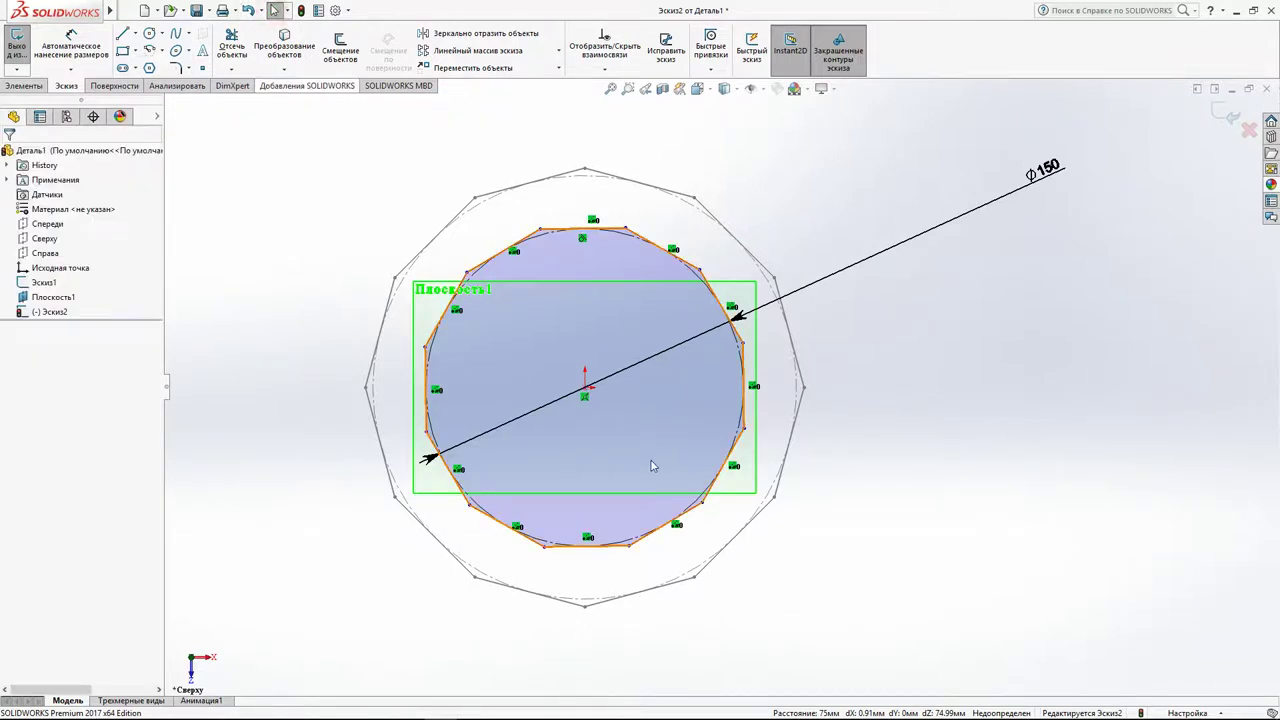
click(585, 390)
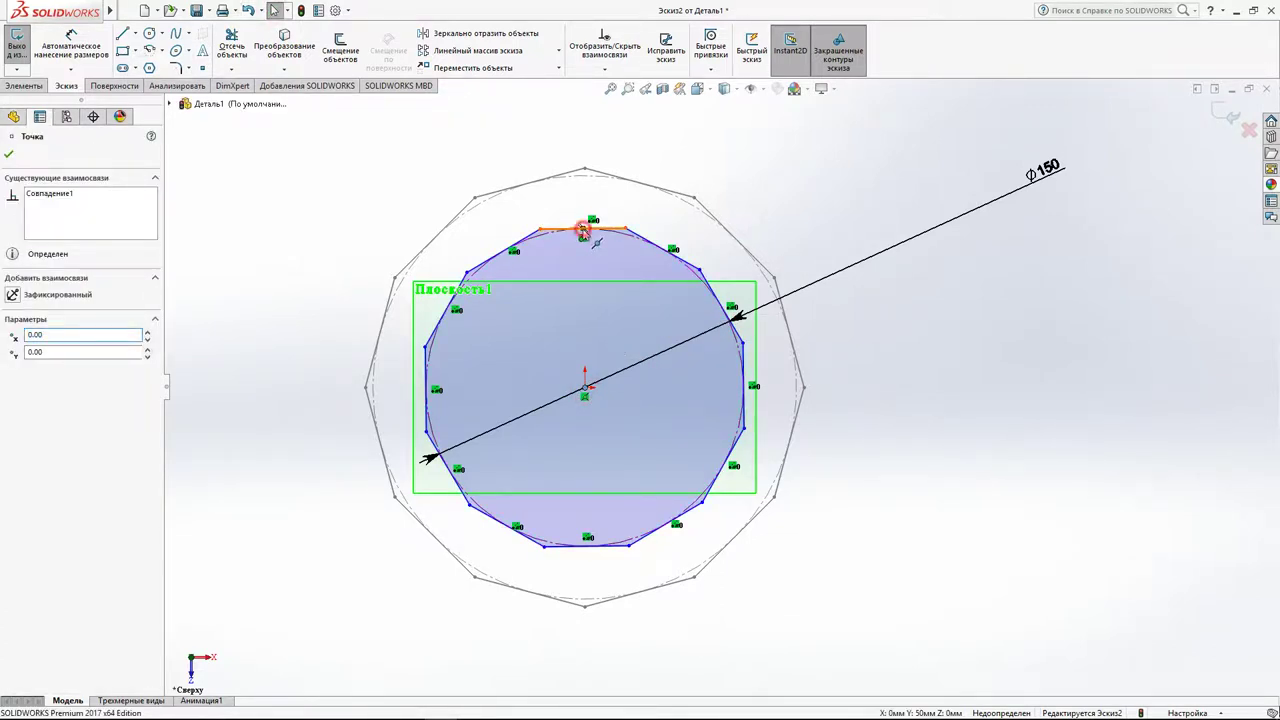
ctrl+click(583, 229)
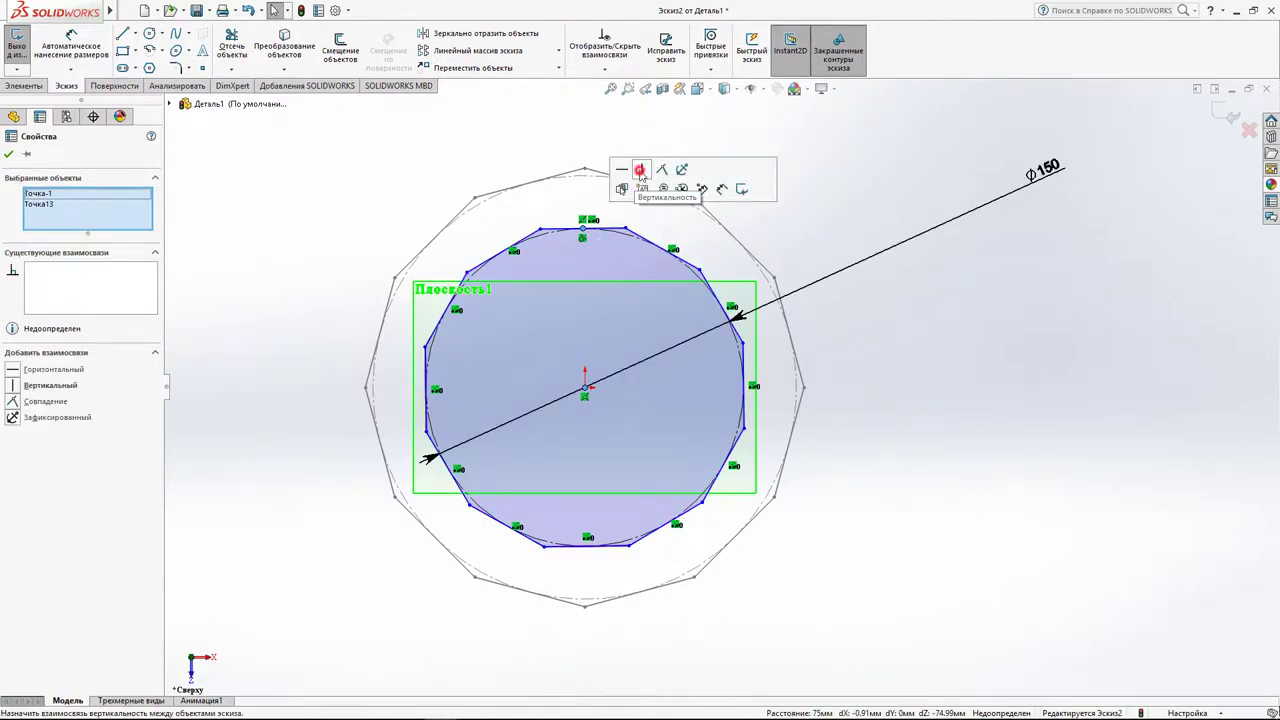
click(642, 170)
click(1059, 410)
scroll(1059, 410, up, 2)
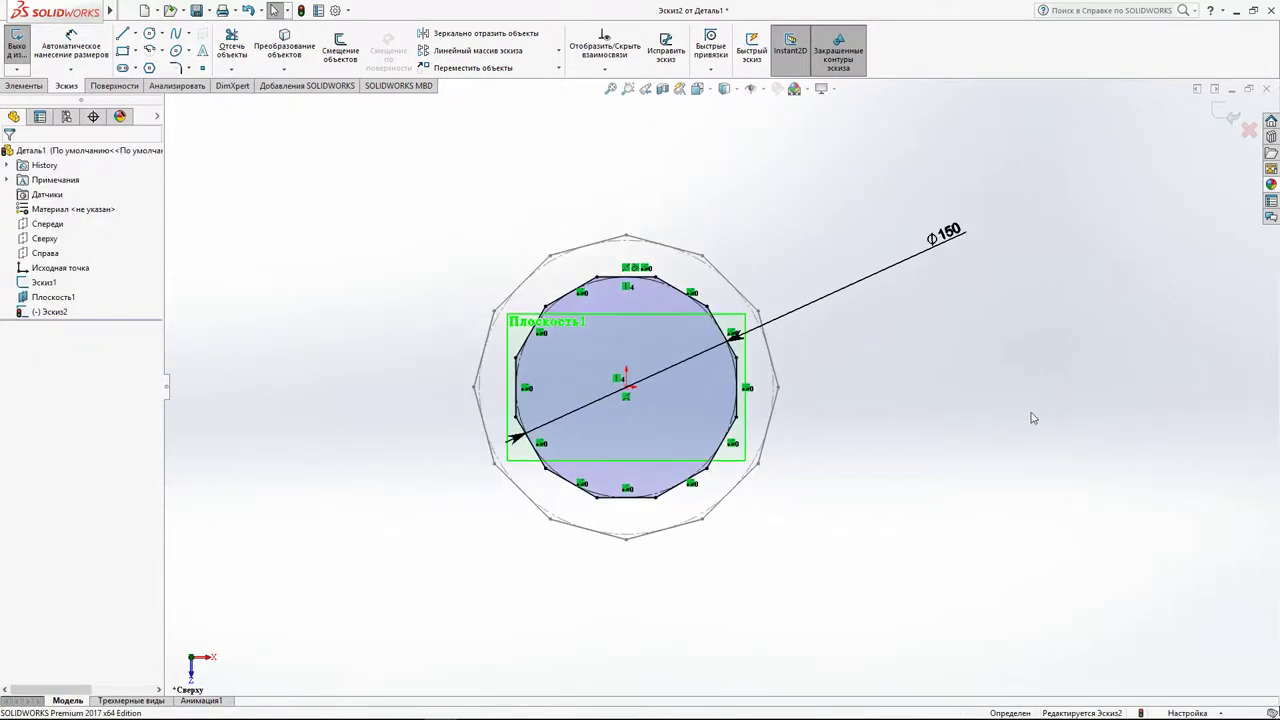
scroll(969, 371, down, 1)
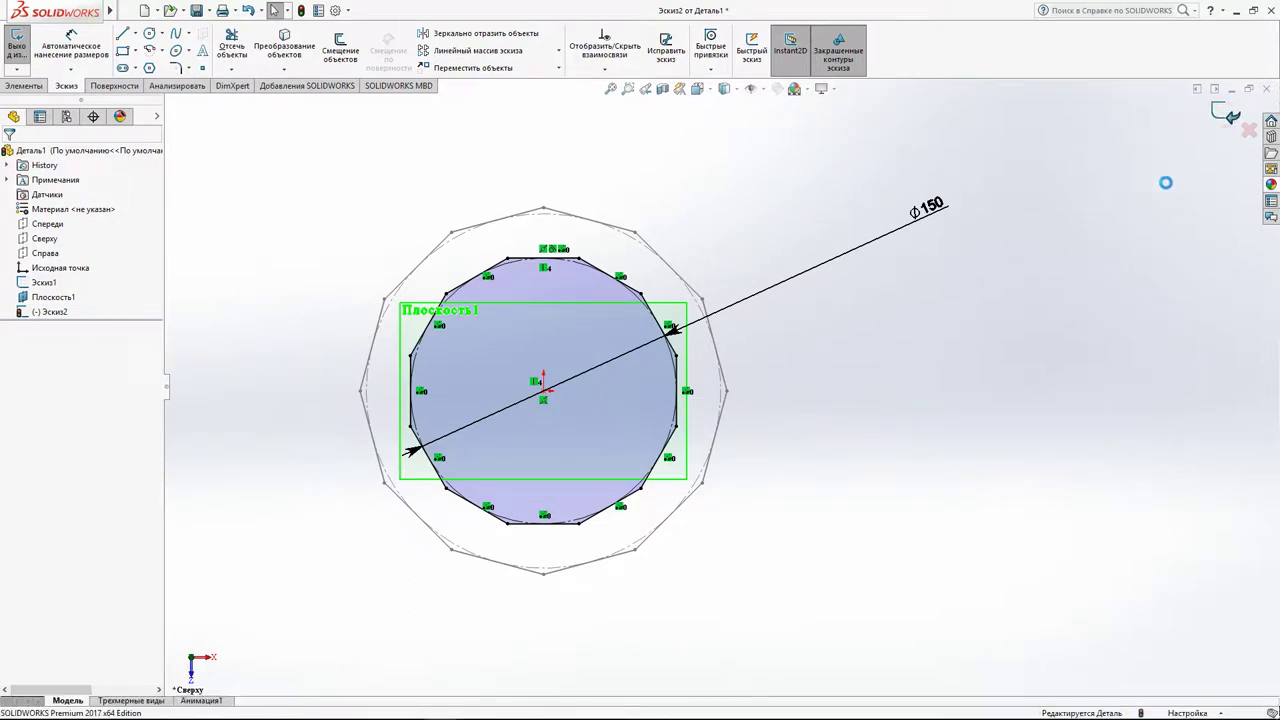
click(1222, 114)
middle_drag(597, 531, 597, 414)
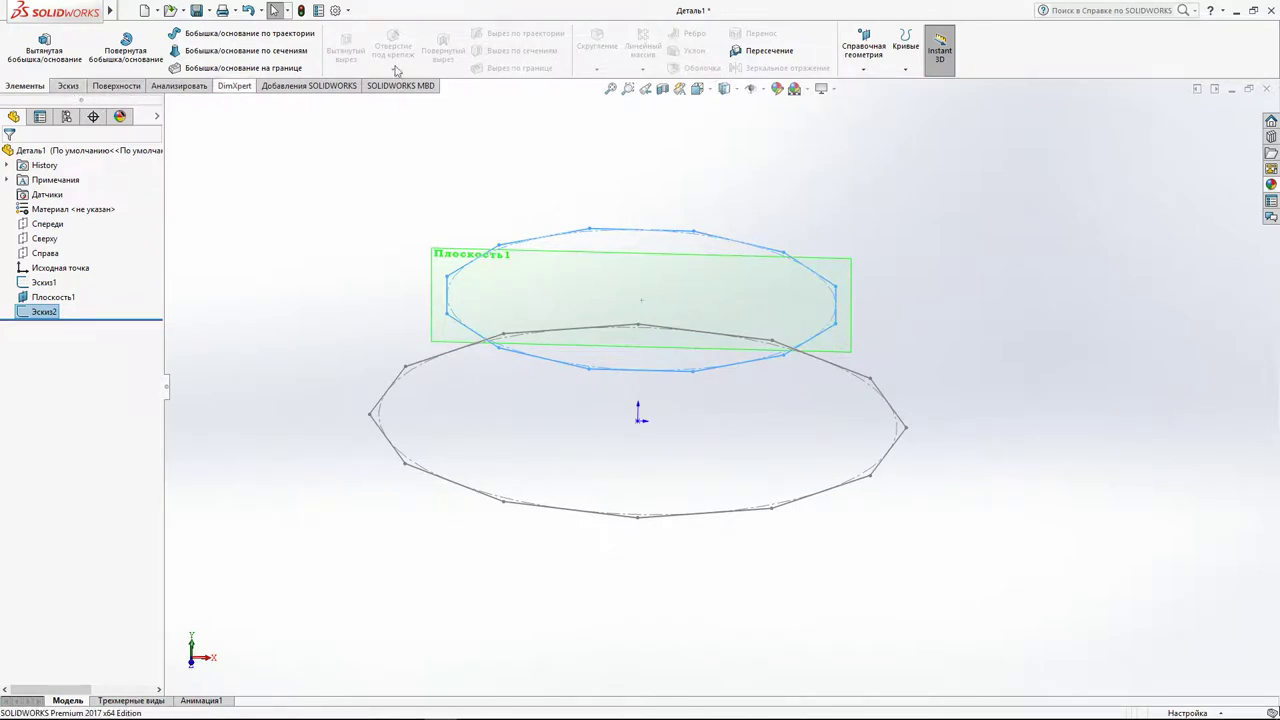
Create Плоскость2 through two base-polygon vertices and one upper-polygon vertex.
click(864, 62)
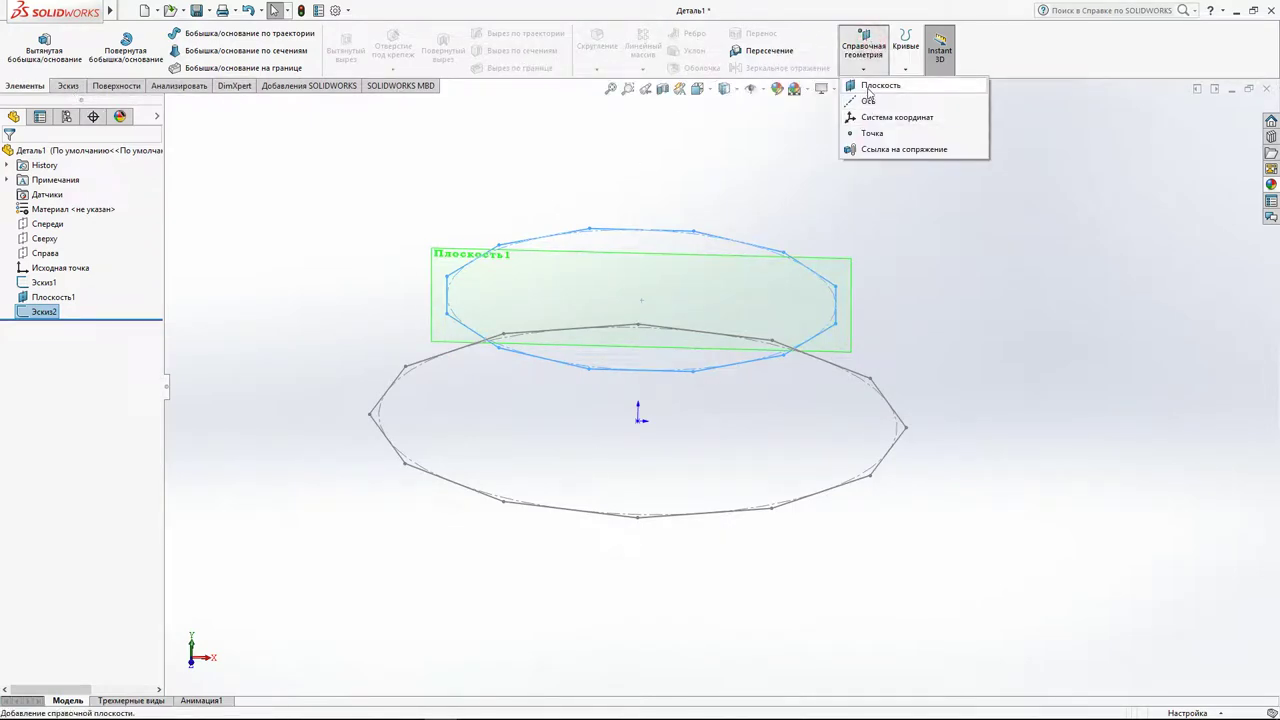
click(867, 88)
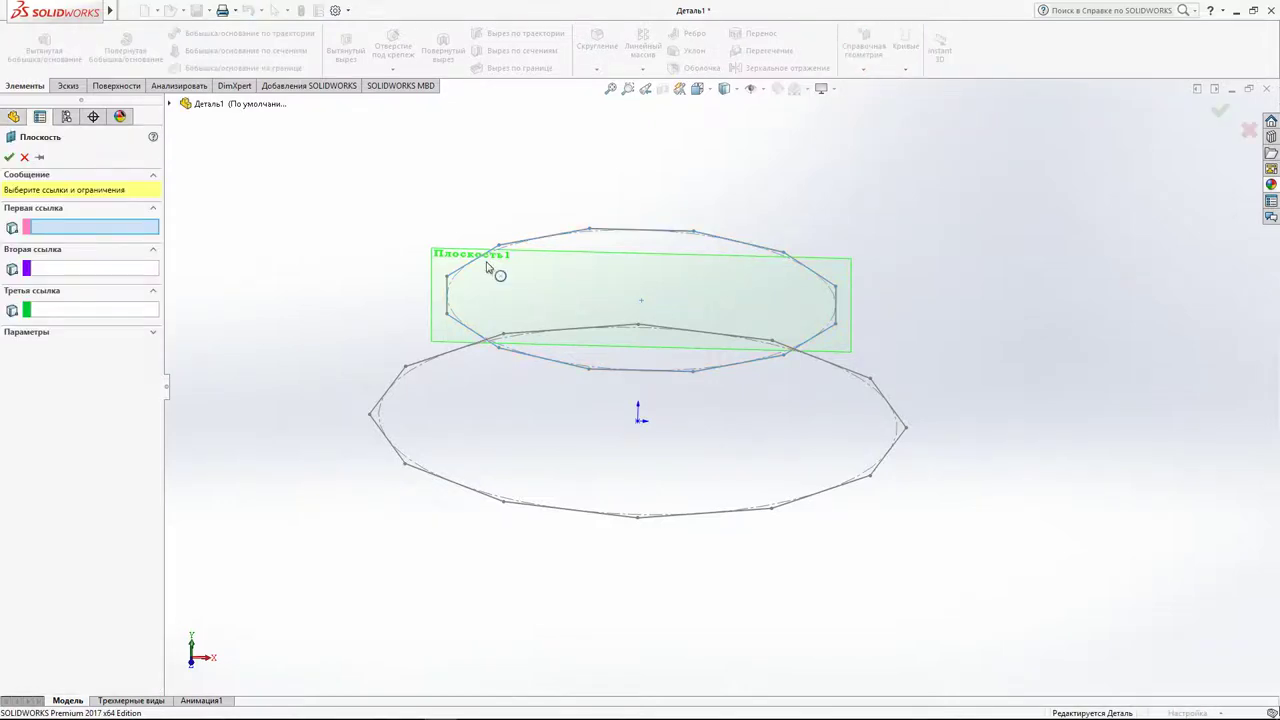
click(505, 505)
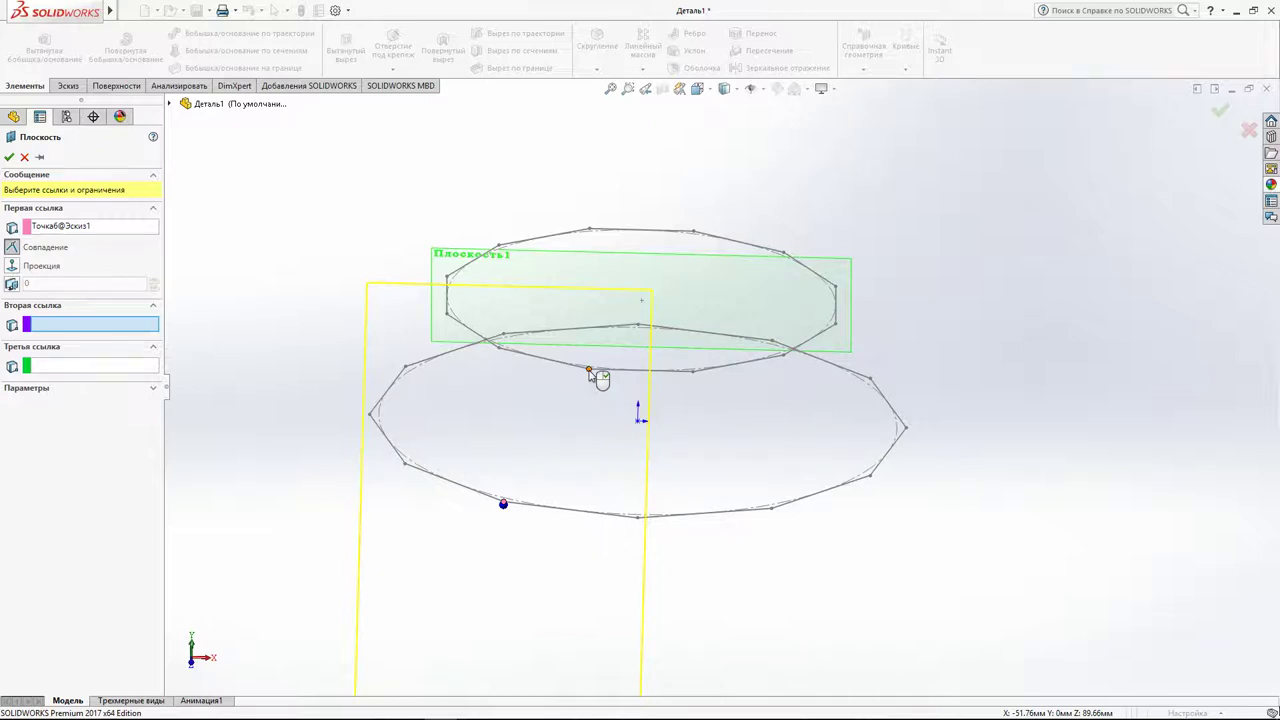
click(589, 371)
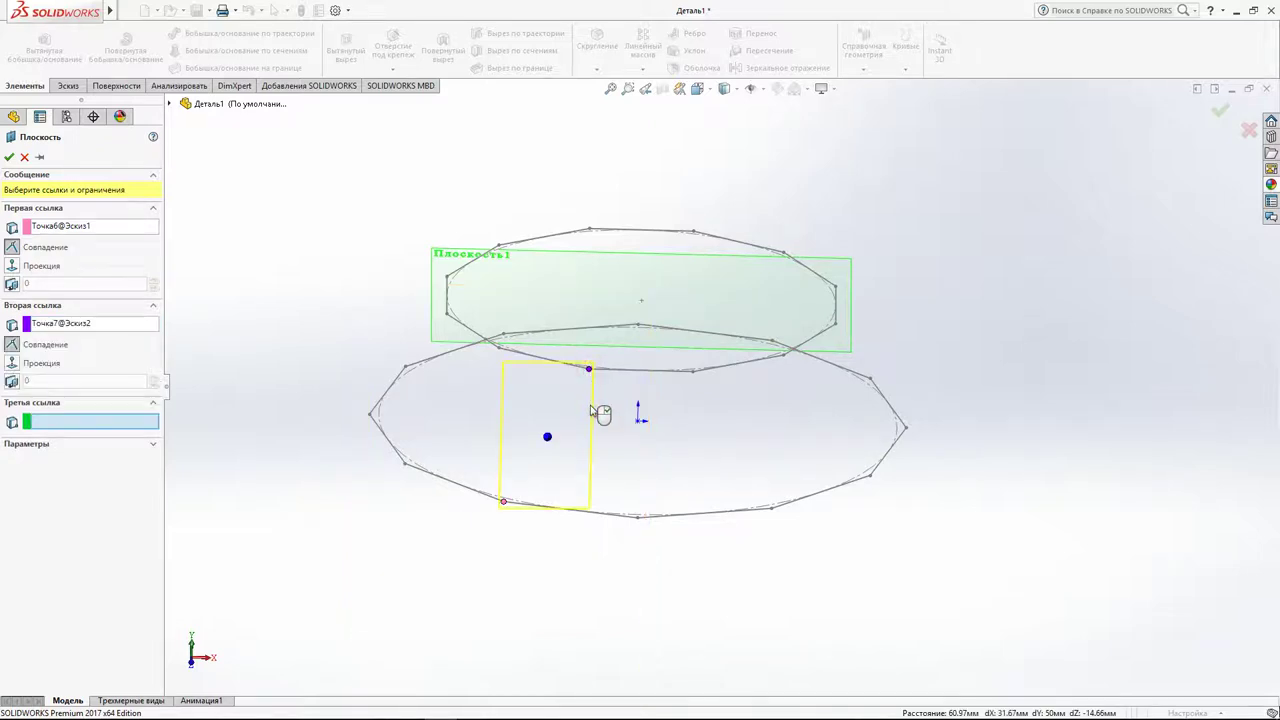
click(638, 519)
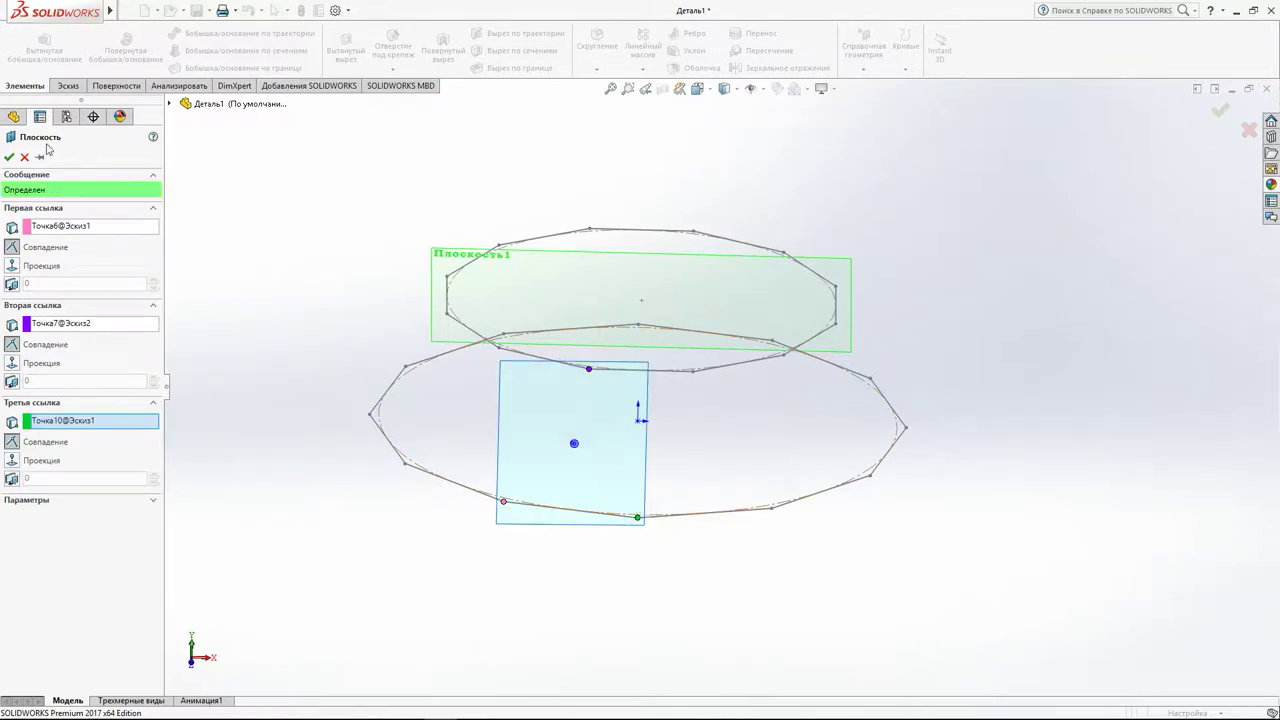
click(9, 158)
click(520, 445)
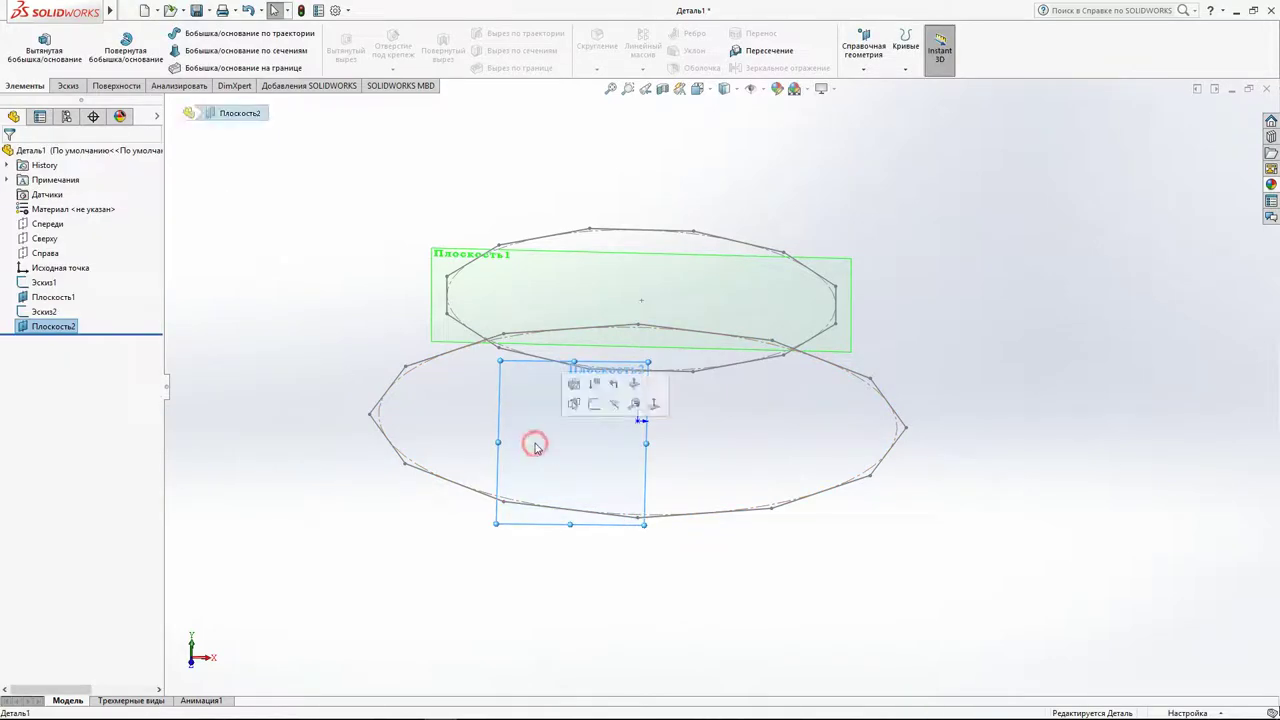
click(601, 404)
View the plane Normal To and convert the lower polygon's bottom edge into the sketch.
middle_drag(569, 400, 615, 375)
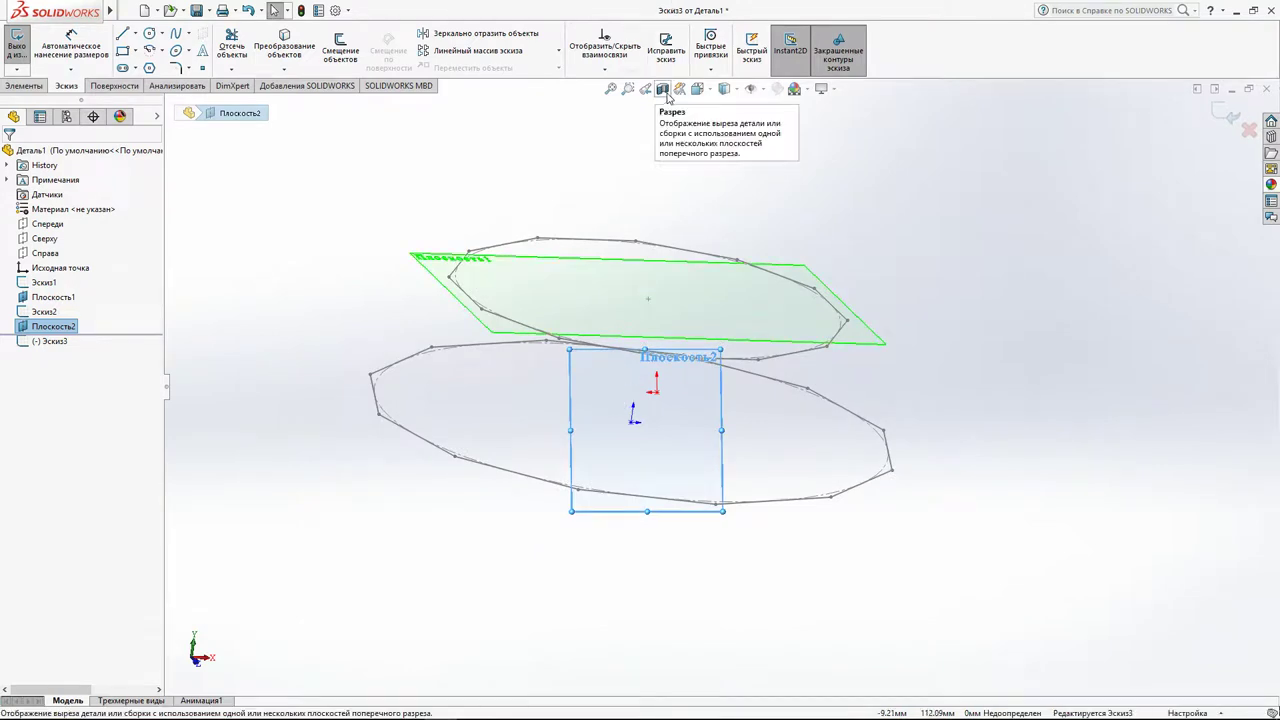
click(697, 89)
click(770, 166)
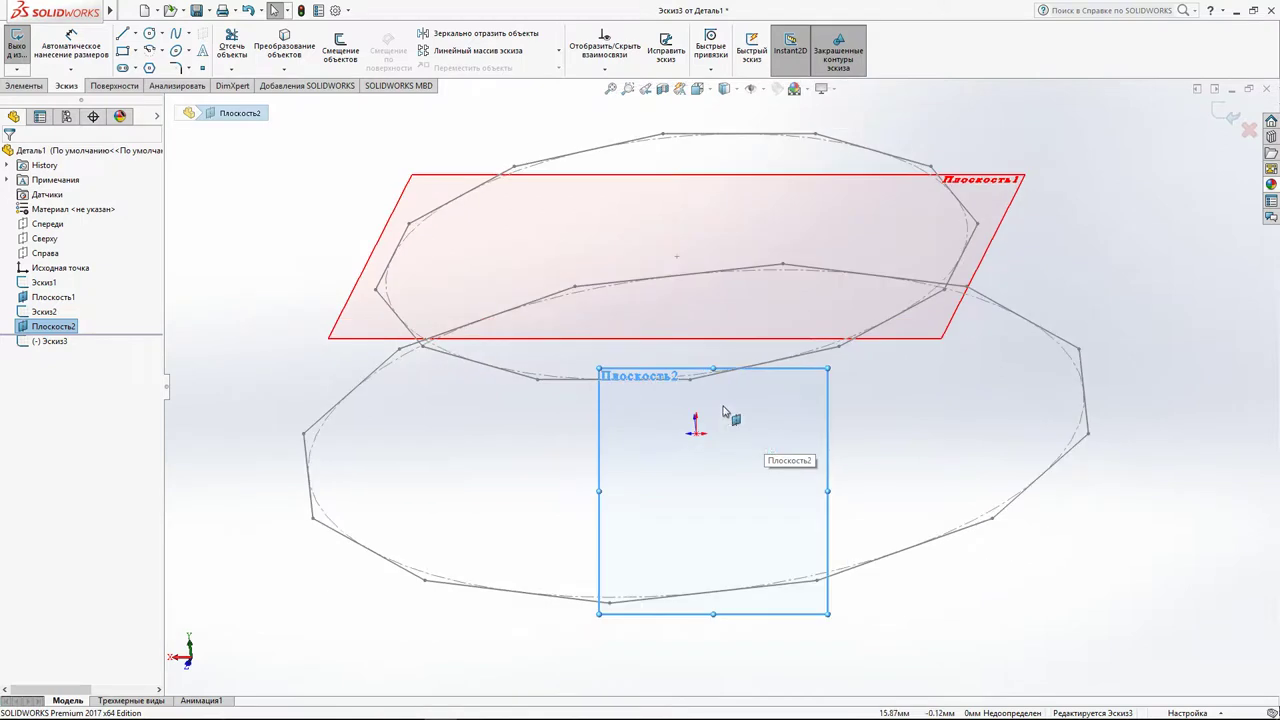
click(284, 45)
click(718, 591)
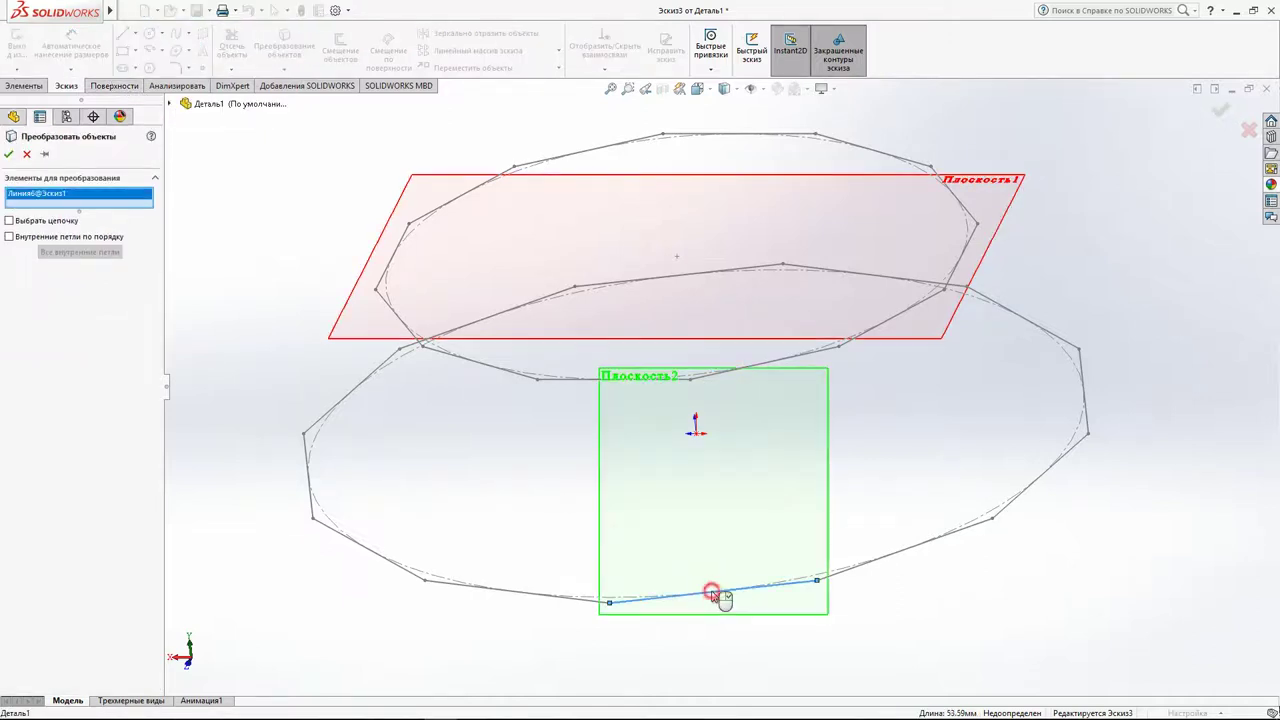
click(9, 154)
Draw two lines from the edge ends up to the apex, closing the triangle, and exit.
click(122, 36)
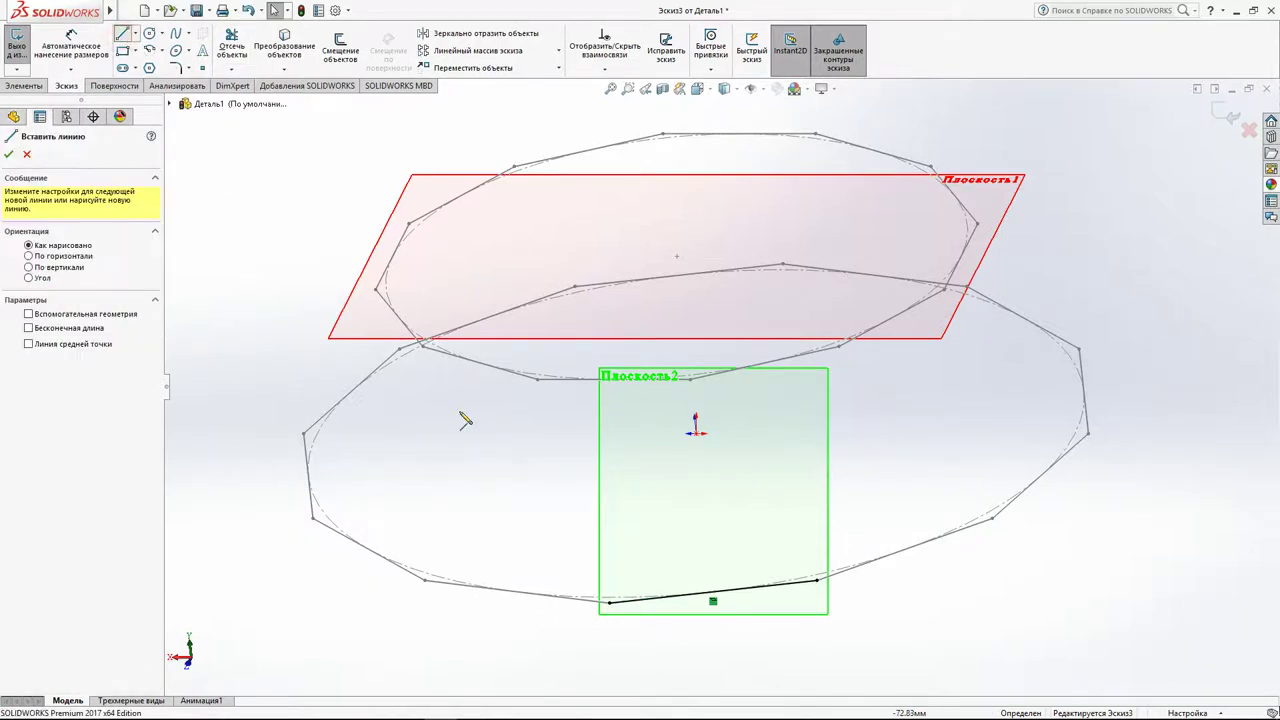
mouse_move(611, 604)
mouse_down()
mouse_move(690, 381)
mouse_move(818, 580)
mouse_up()
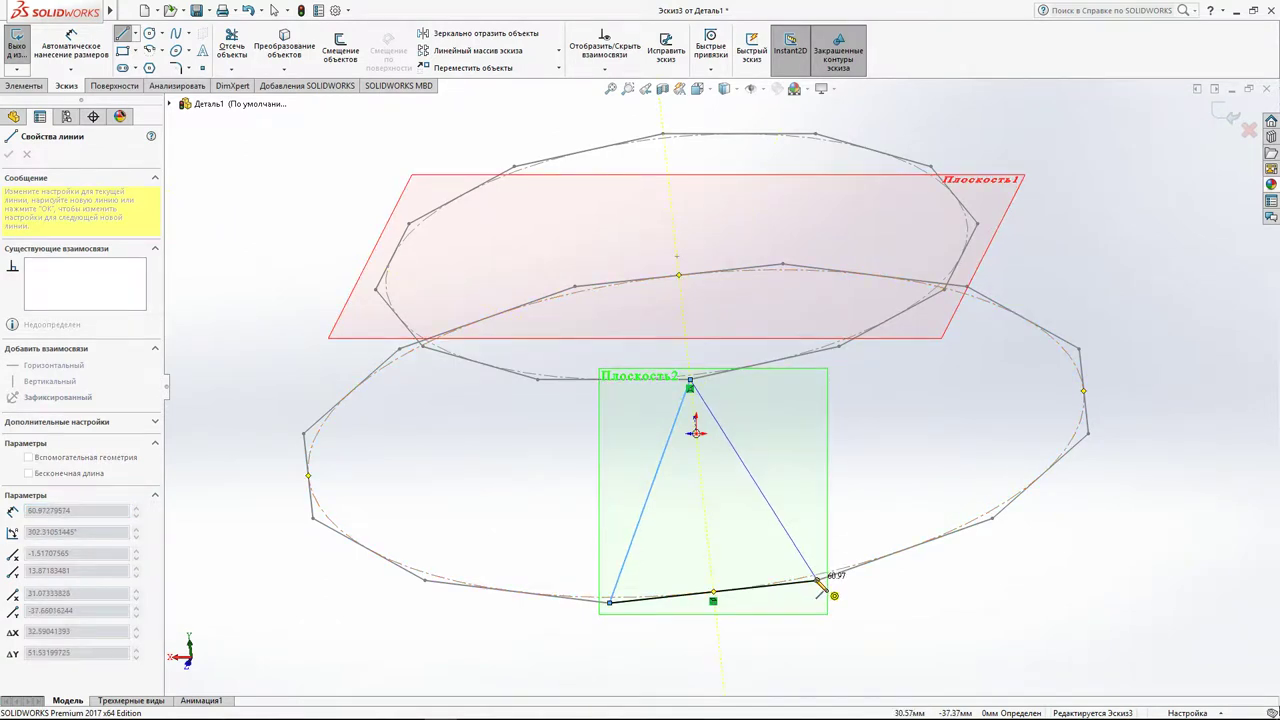
drag(818, 579, 818, 580)
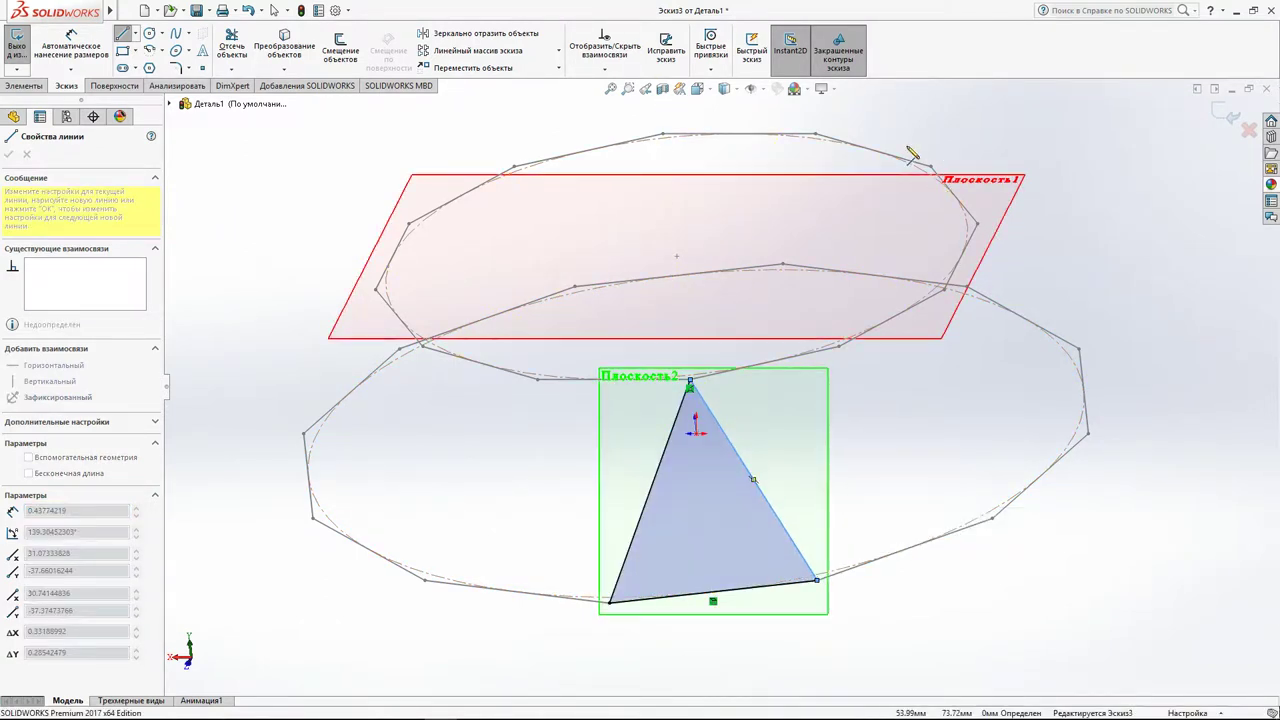
click(1226, 117)
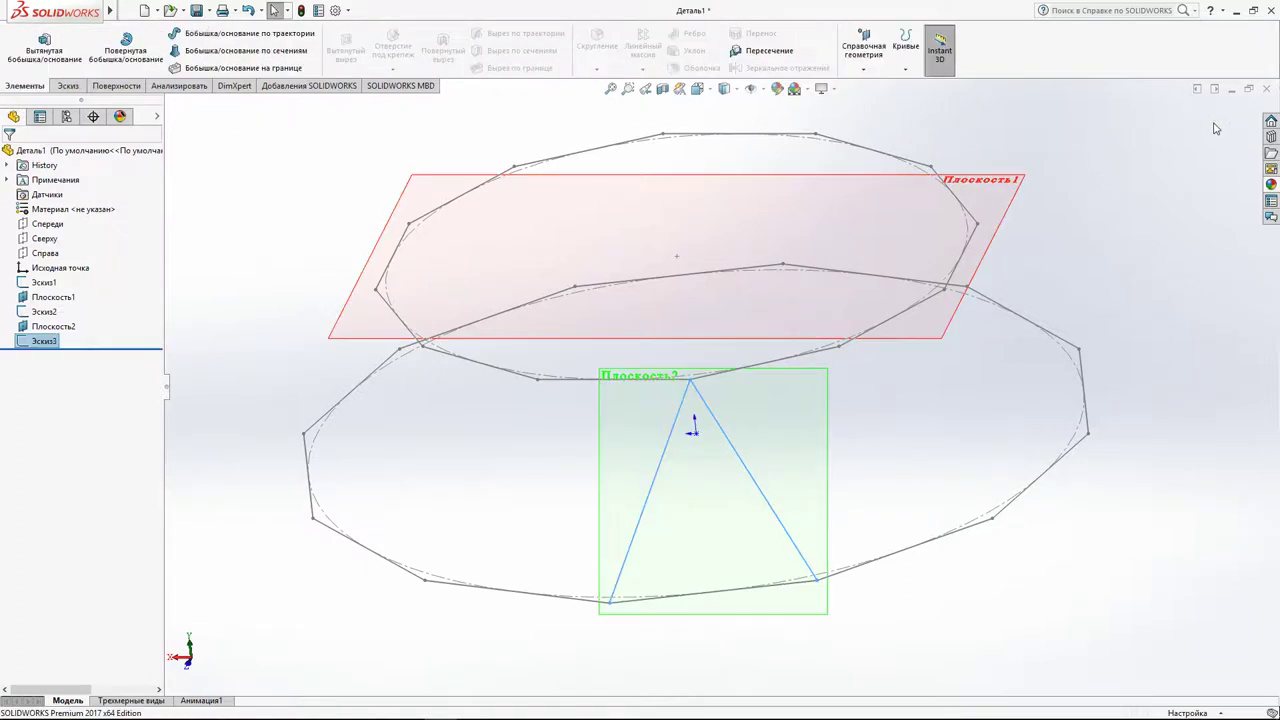
click(1097, 285)
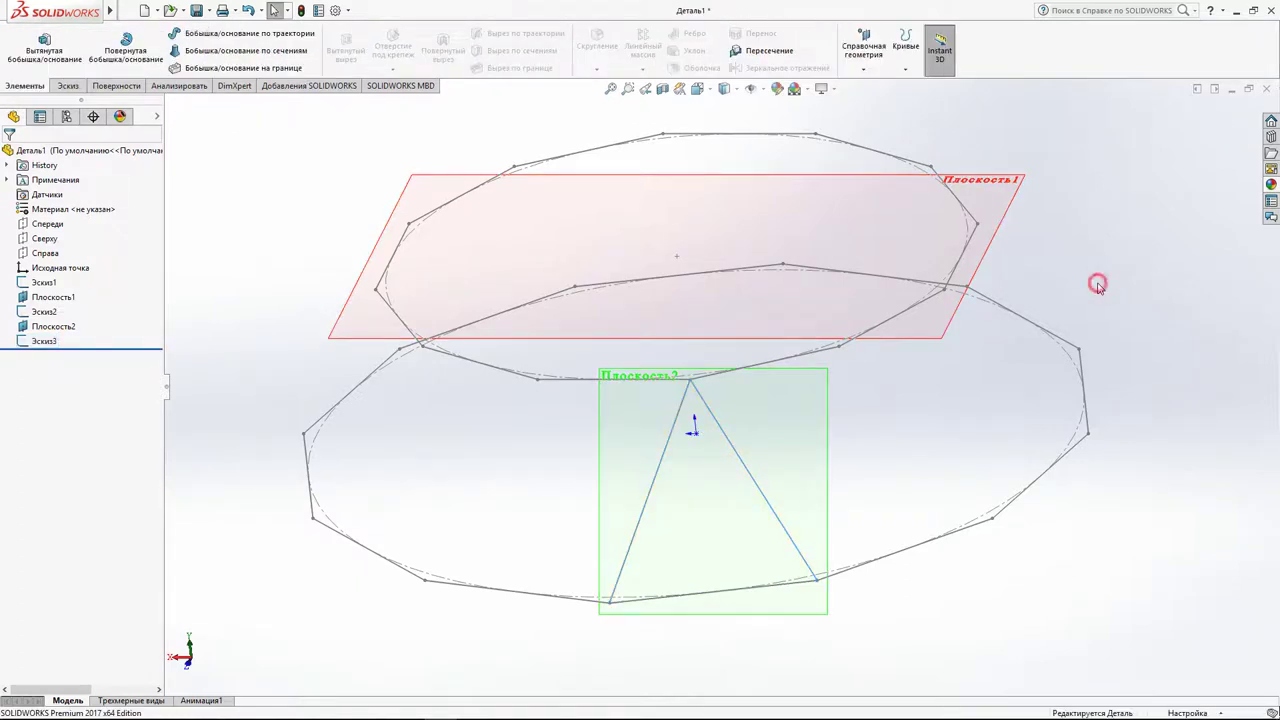
Fill the Эскиз3 triangle with a planar surface, Поверхность-Плоскость1.
click(113, 86)
click(384, 38)
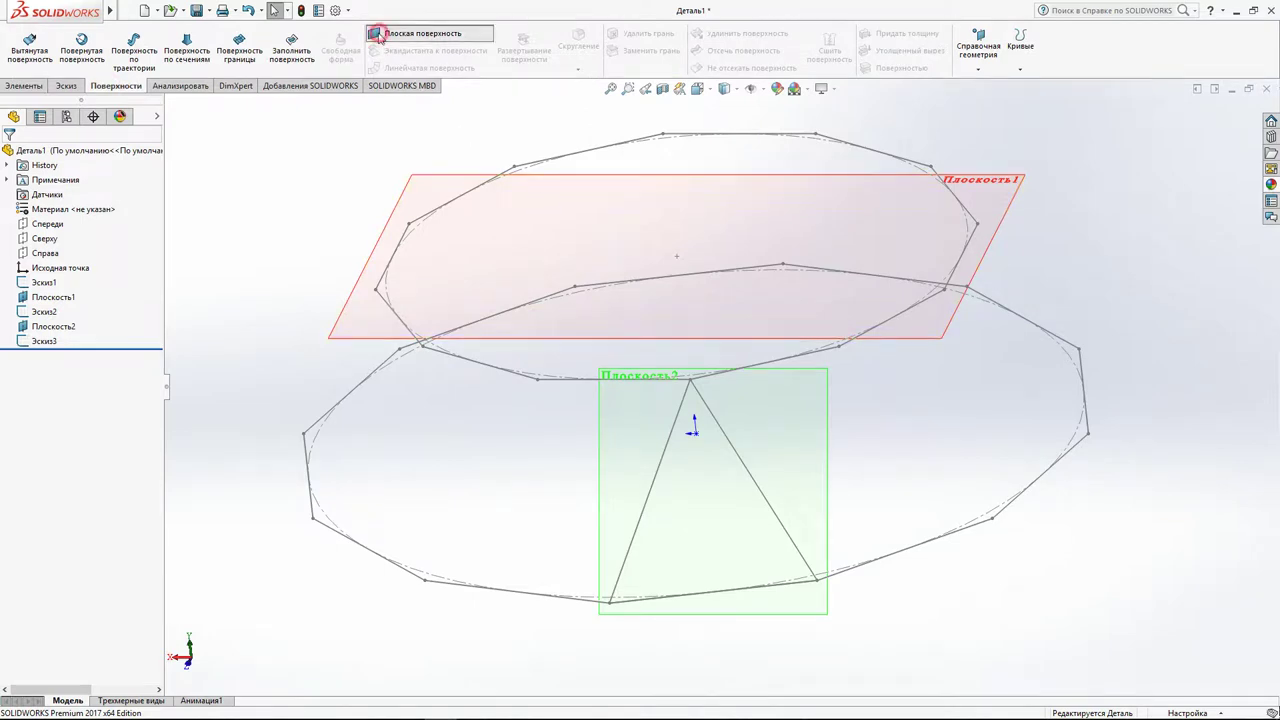
click(651, 498)
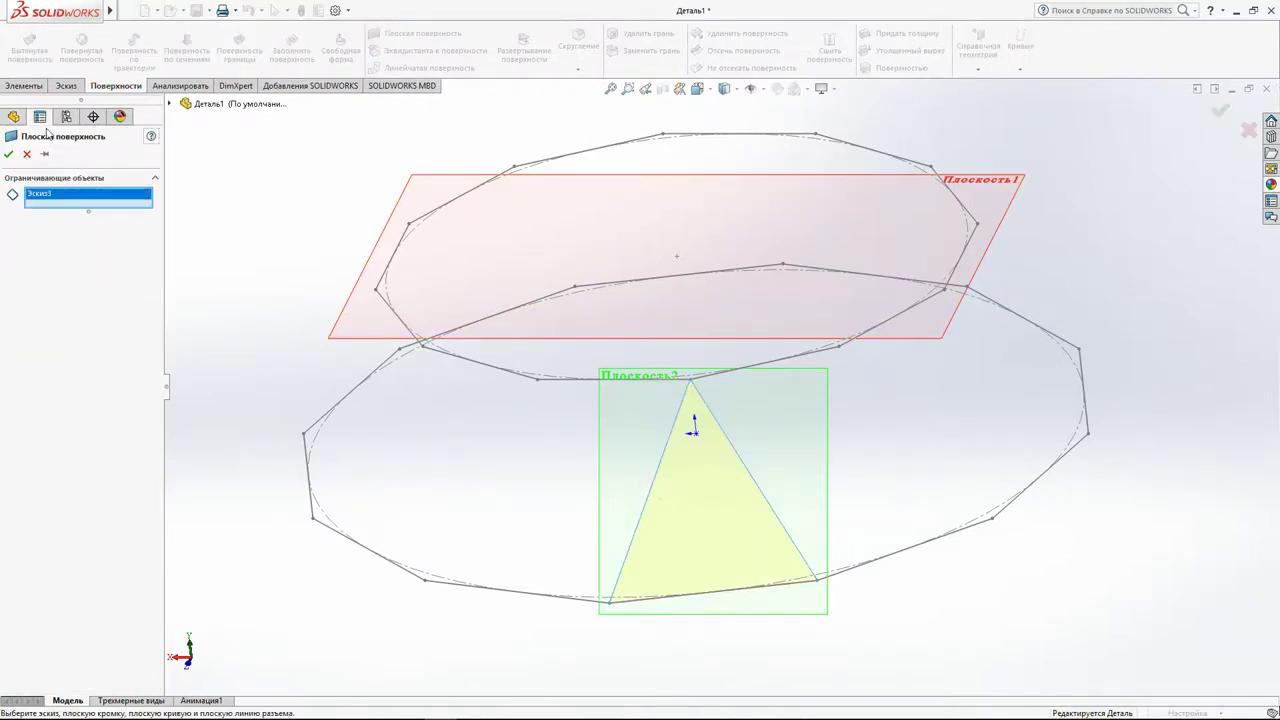
click(9, 155)
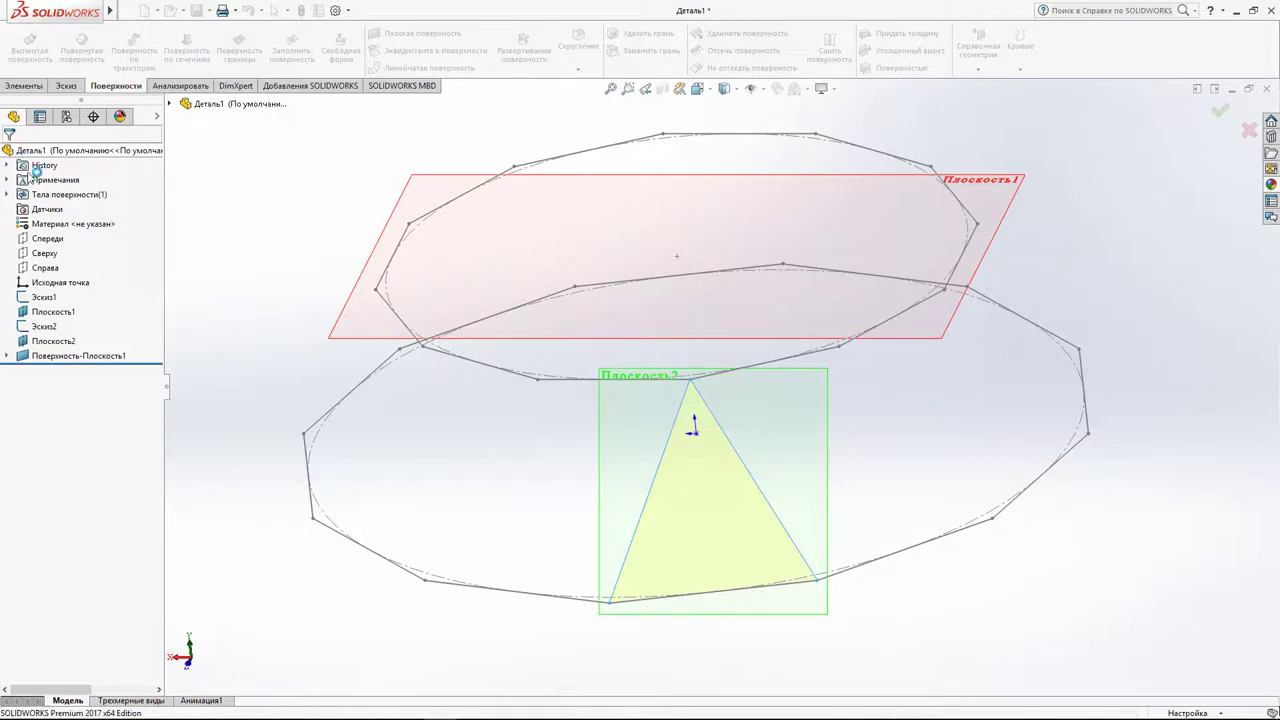
mouse_move(380, 398)
middle_down()
mouse_move(329, 423)
mouse_move(314, 463)
middle_up()
scroll(876, 371, down, 2)
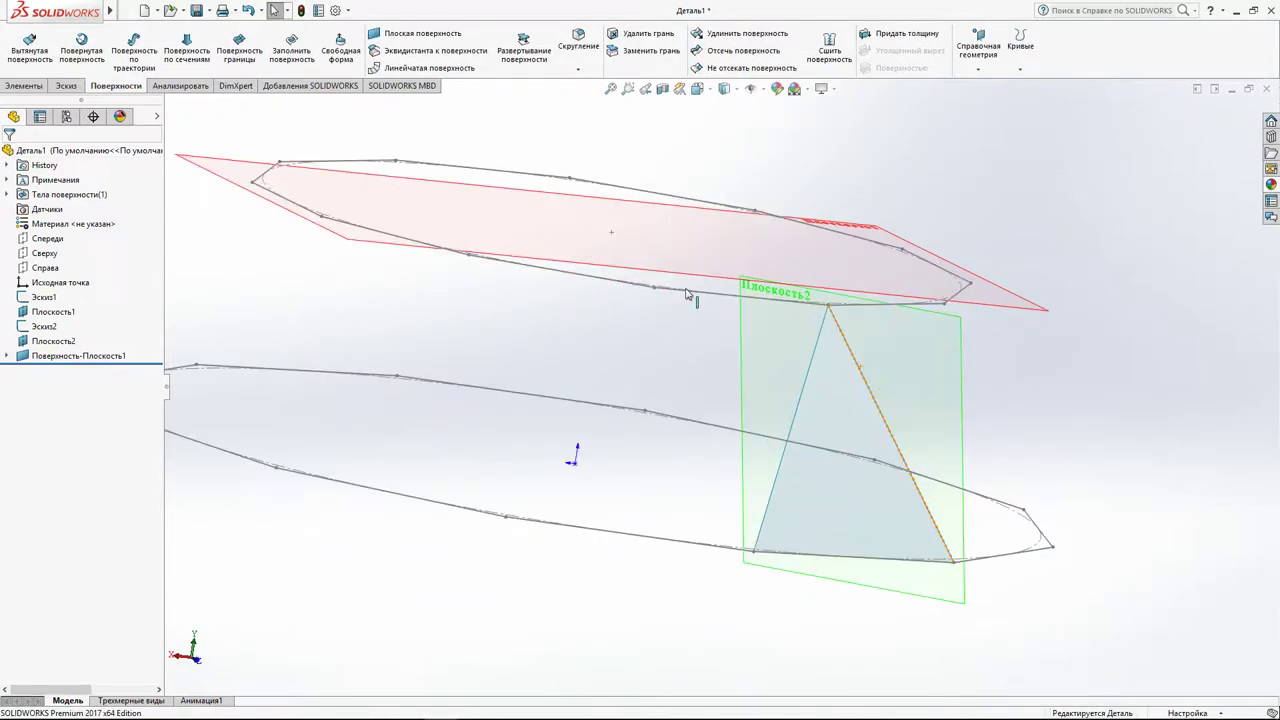
click(968, 40)
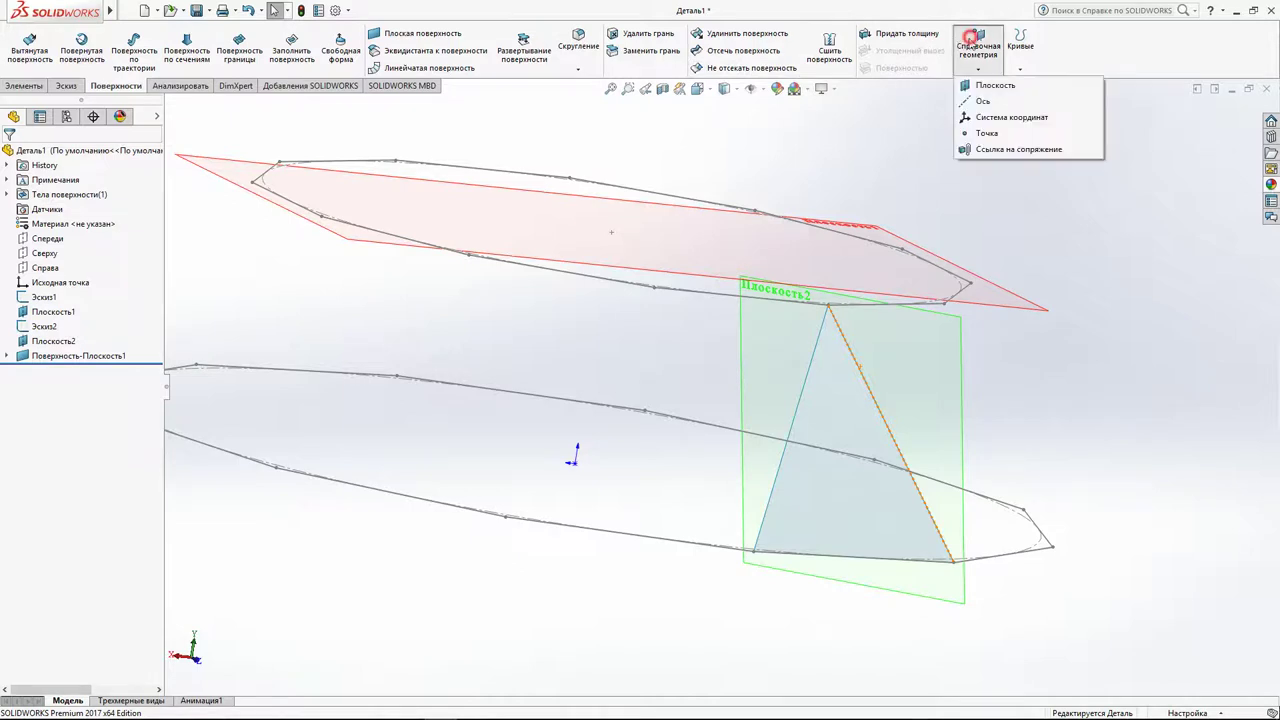
Start a reference plane from the triangle's lower corner, reorienting the view to reach the upper polygon.
click(985, 85)
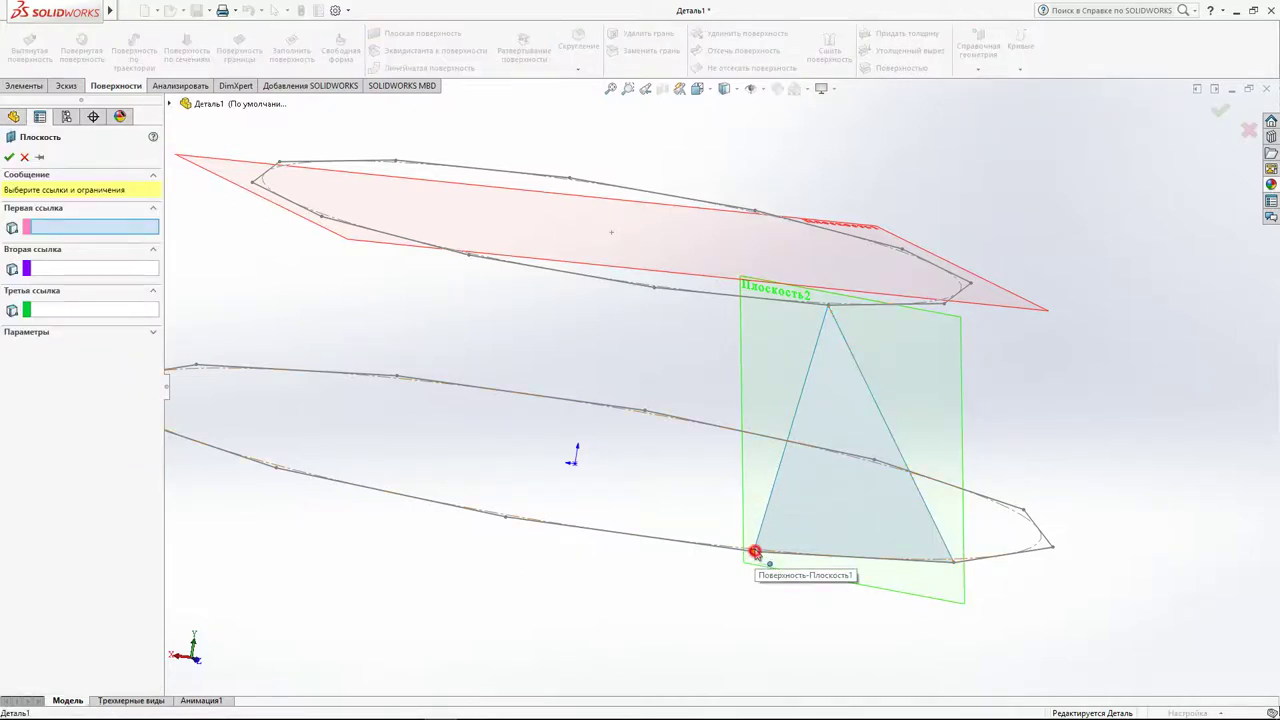
click(755, 553)
click(657, 293)
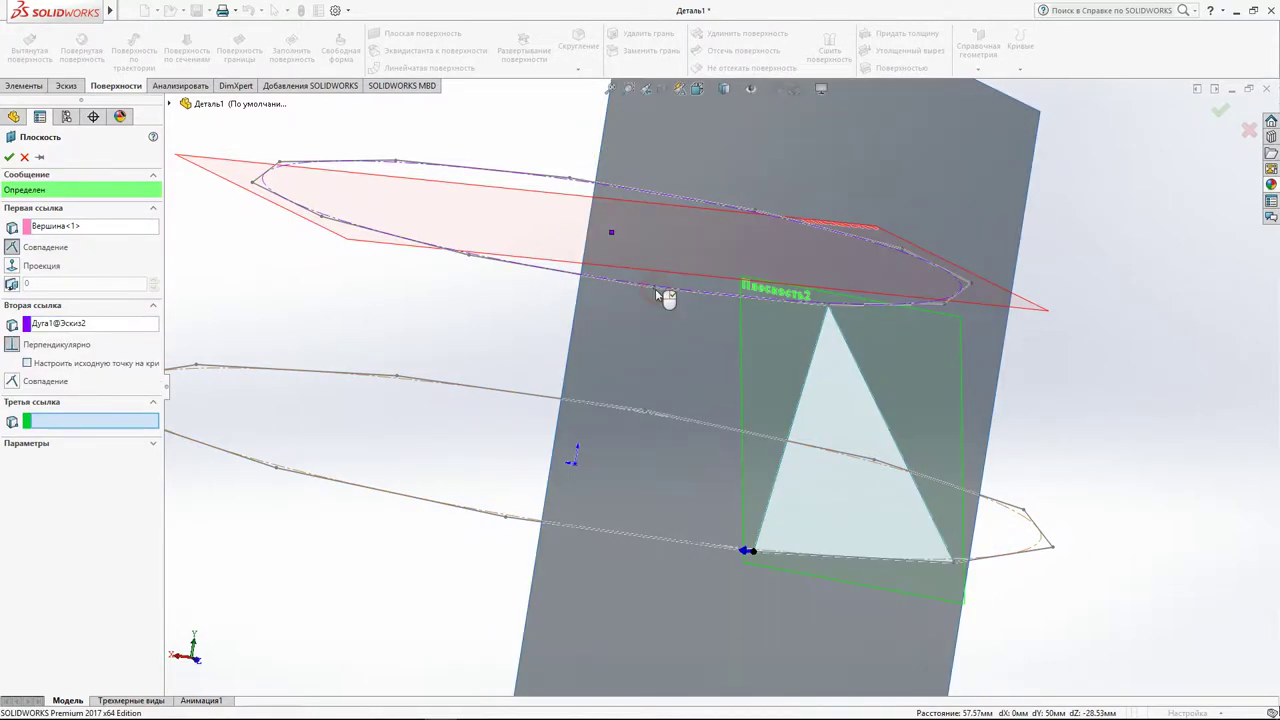
click(657, 293)
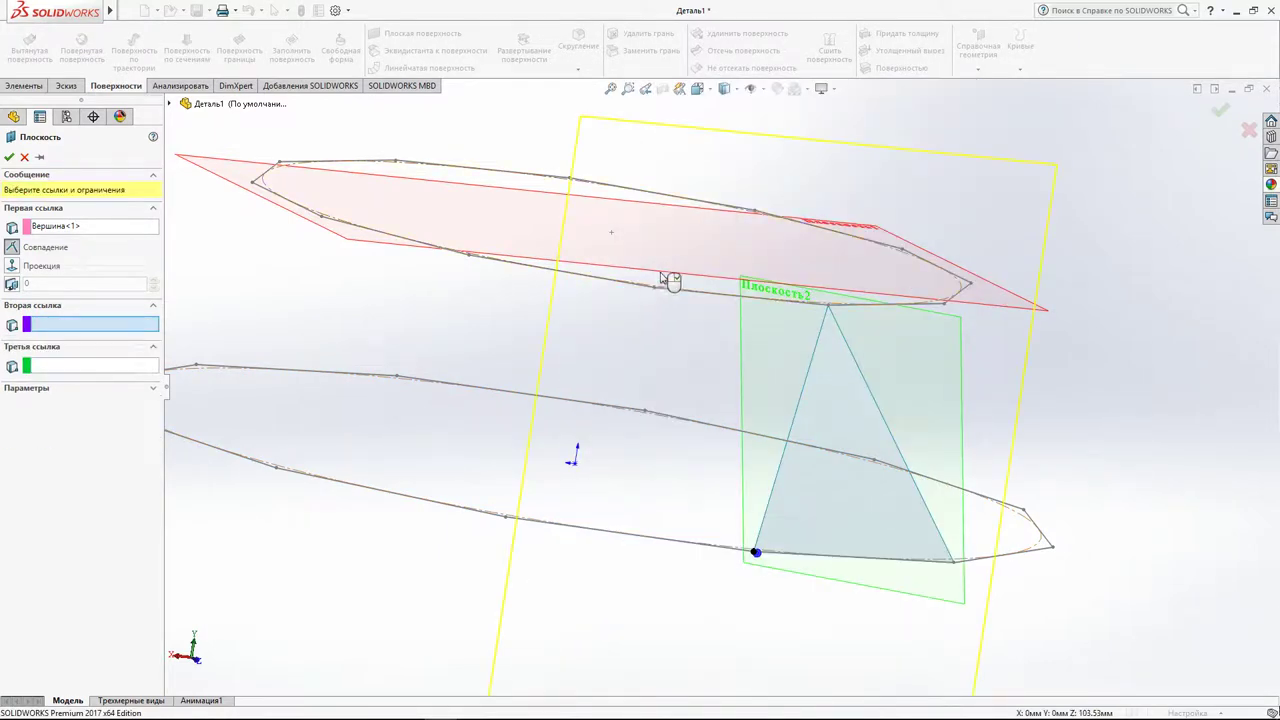
middle_drag(657, 293, 634, 397)
mouse_move(694, 289)
middle_down()
mouse_move(614, 375)
mouse_move(569, 363)
mouse_move(494, 414)
mouse_move(426, 486)
mouse_move(737, 452)
mouse_move(734, 517)
mouse_move(777, 600)
mouse_move(819, 524)
mouse_move(780, 470)
middle_up()
scroll(775, 398, down, 2)
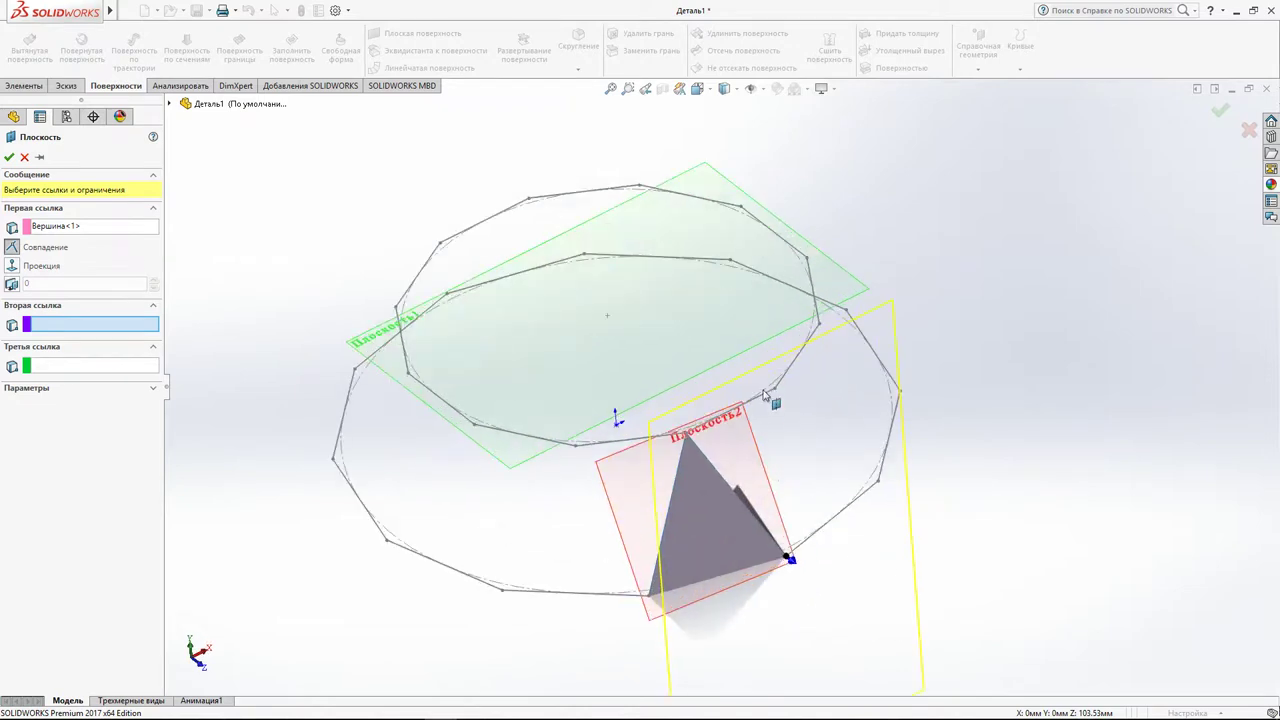
mouse_move(775, 393)
middle_down()
mouse_move(726, 277)
mouse_move(665, 325)
mouse_move(663, 397)
mouse_move(681, 416)
middle_up()
Add upper vertex Точка8@Эскиз2 and another triangle corner, confirm Плоскость3, and sketch on it.
click(680, 410)
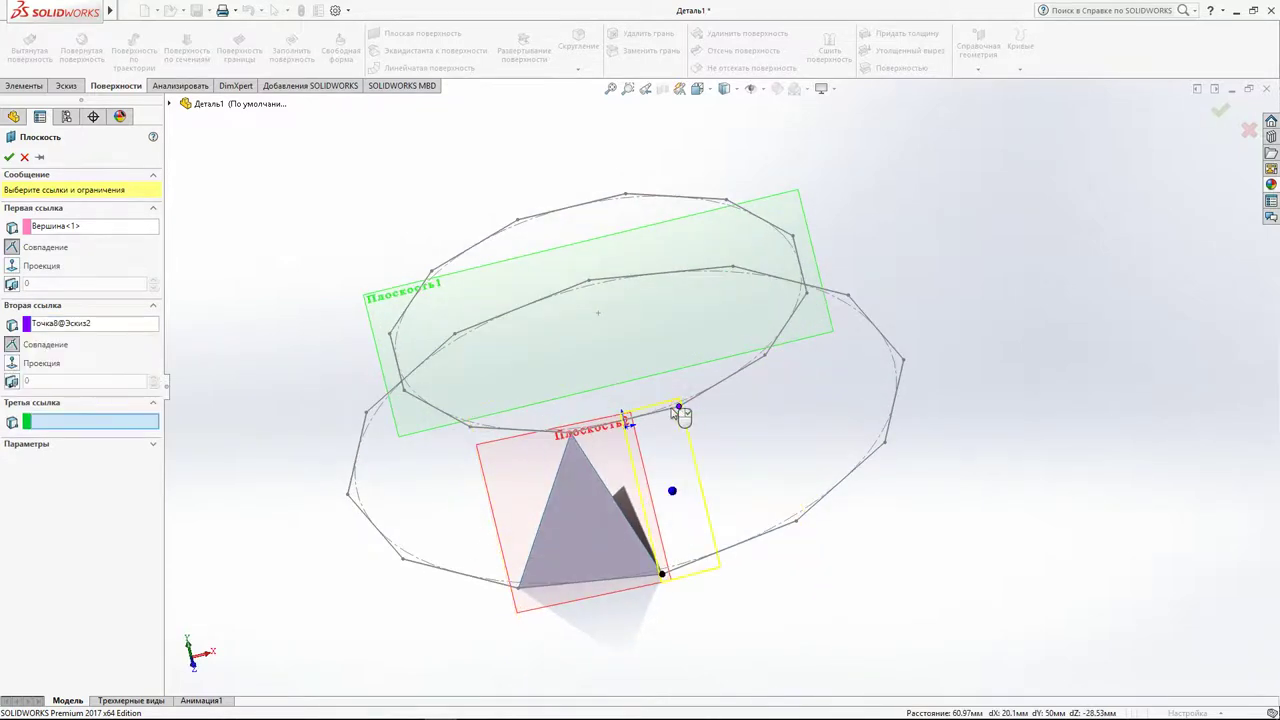
click(572, 436)
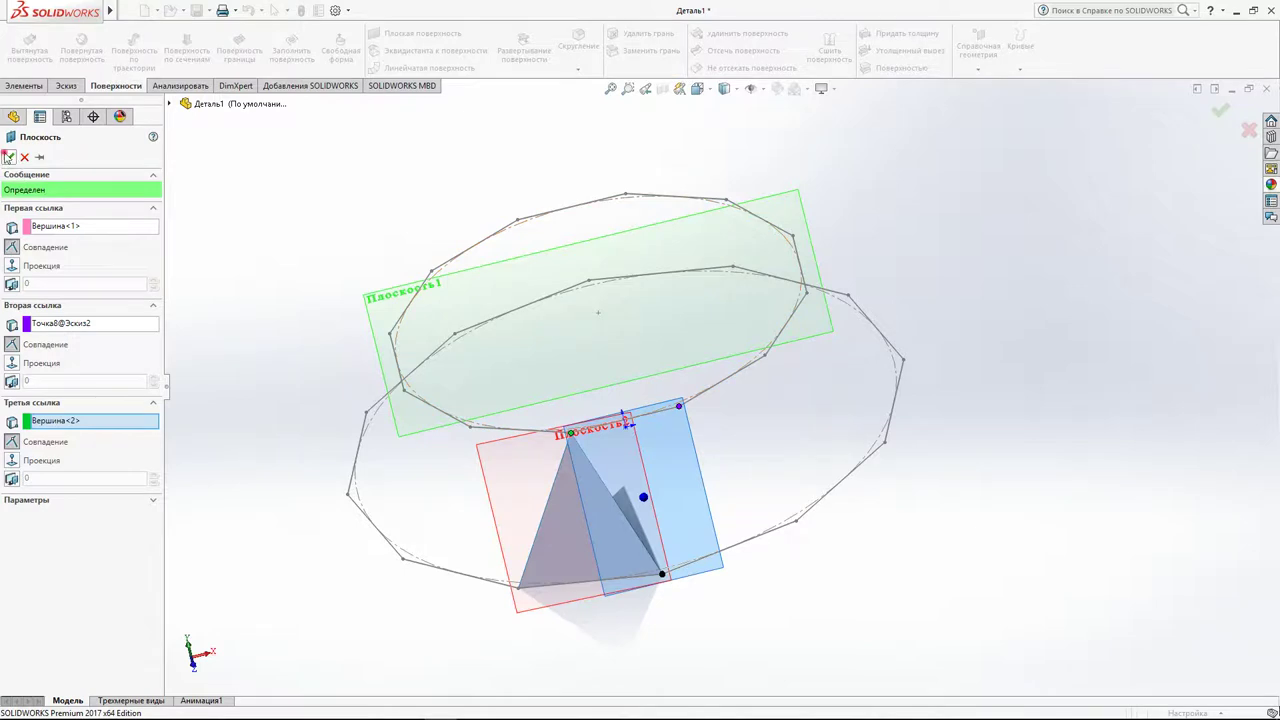
click(8, 157)
click(680, 457)
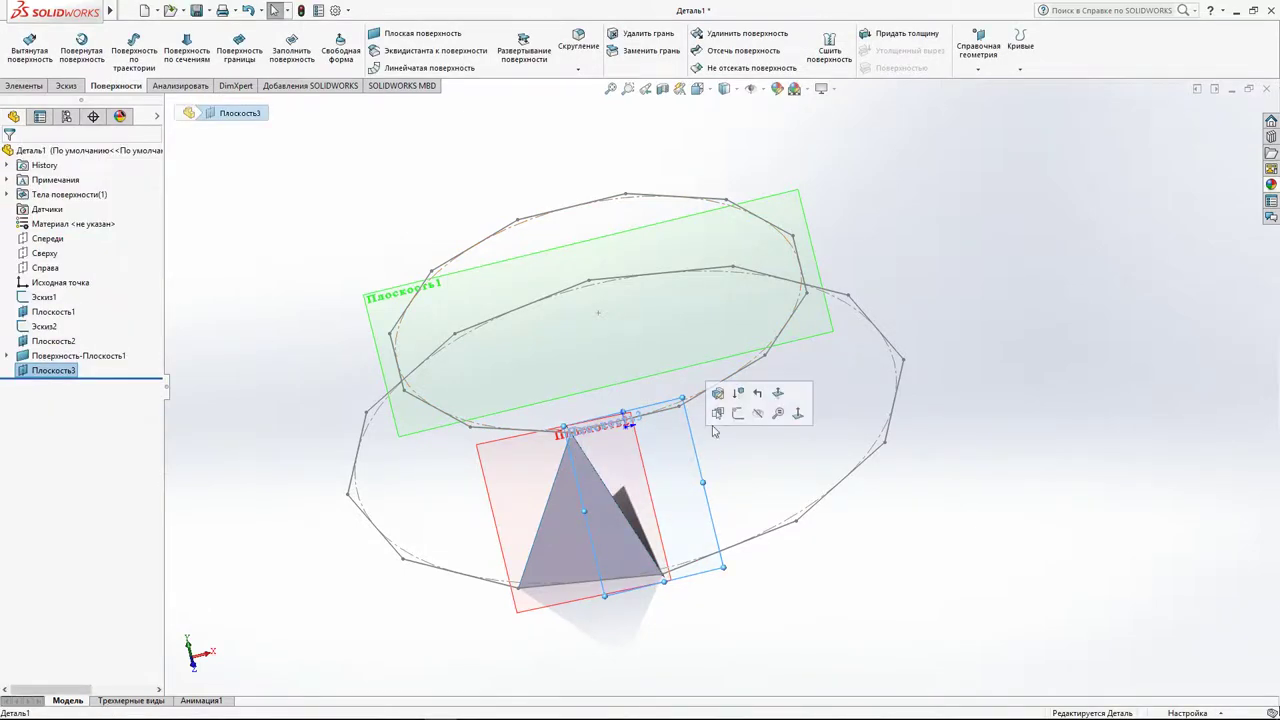
click(737, 413)
Convert the first triangle's slanted edge and the upper polygon edge Линия7@Эскиз2 into the Плоскость3 sketch.
right_click(408, 445)
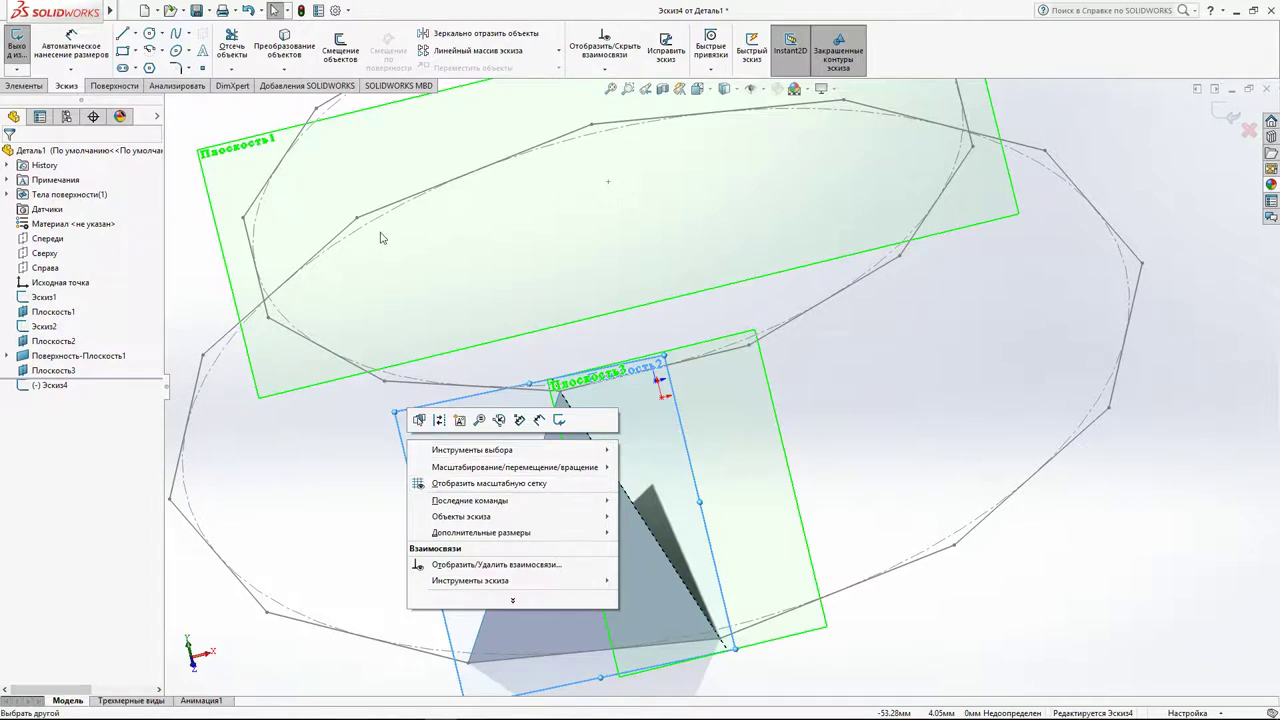
click(262, 413)
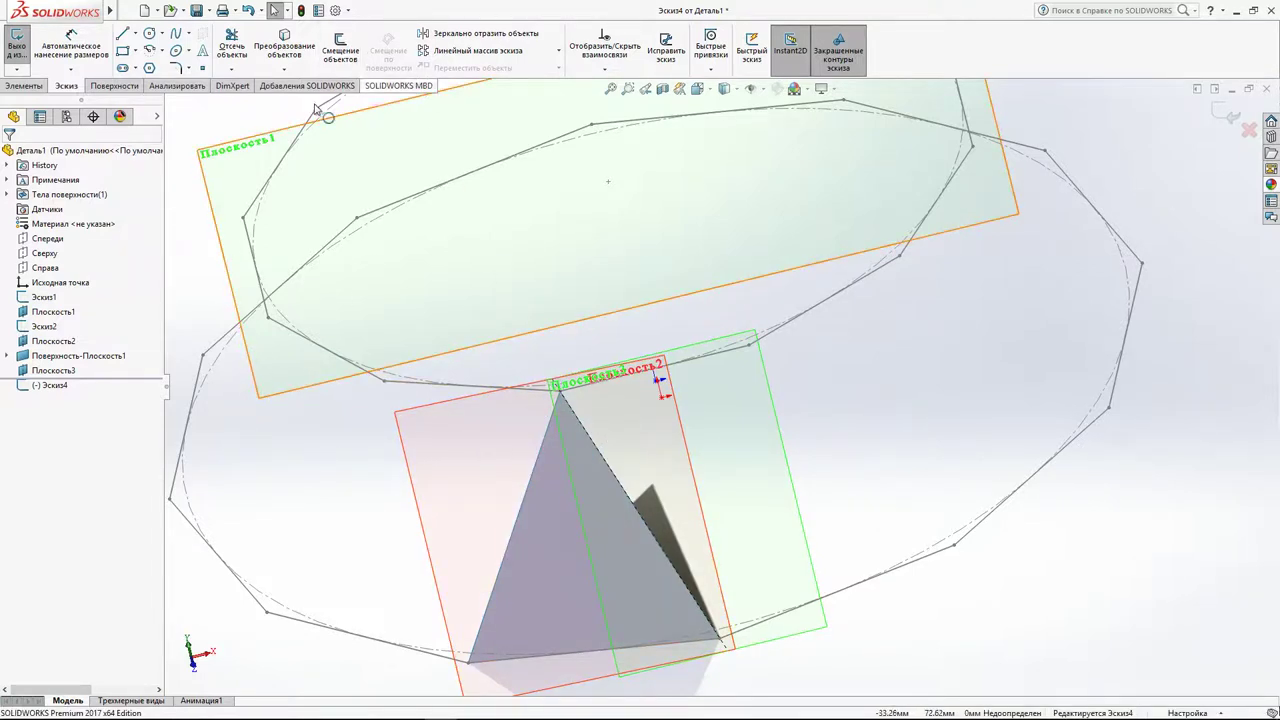
click(289, 47)
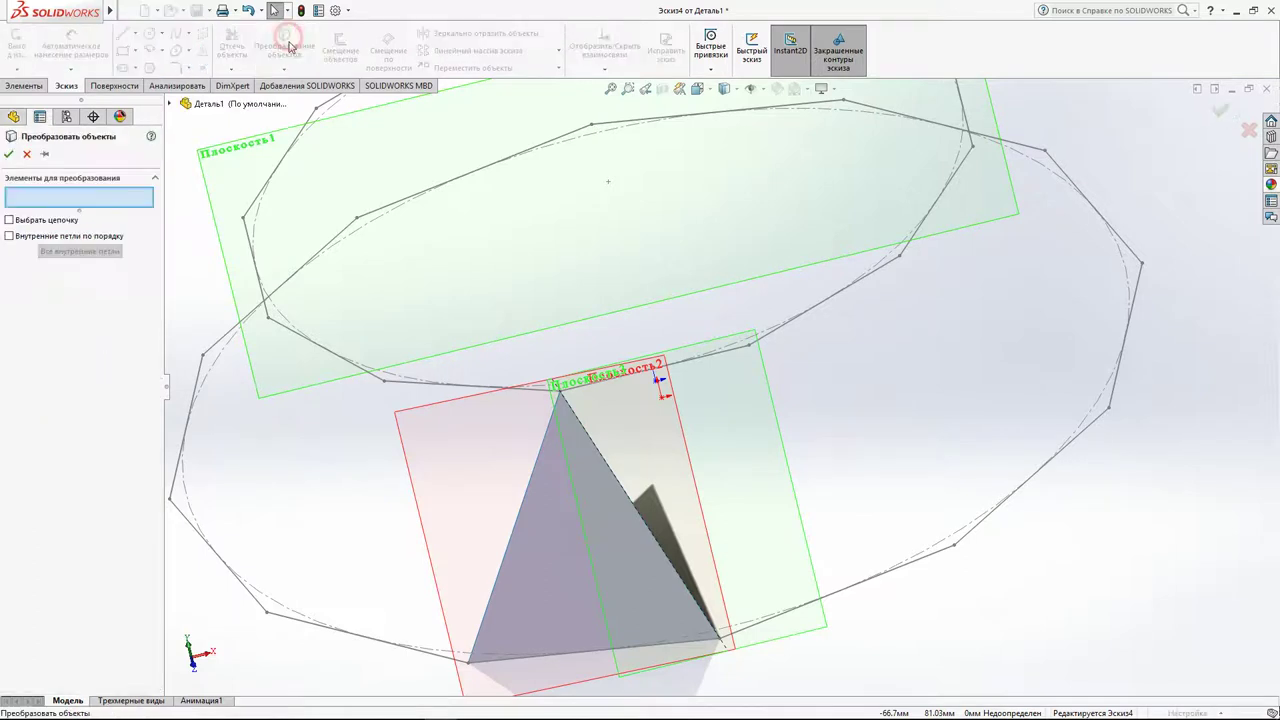
click(636, 514)
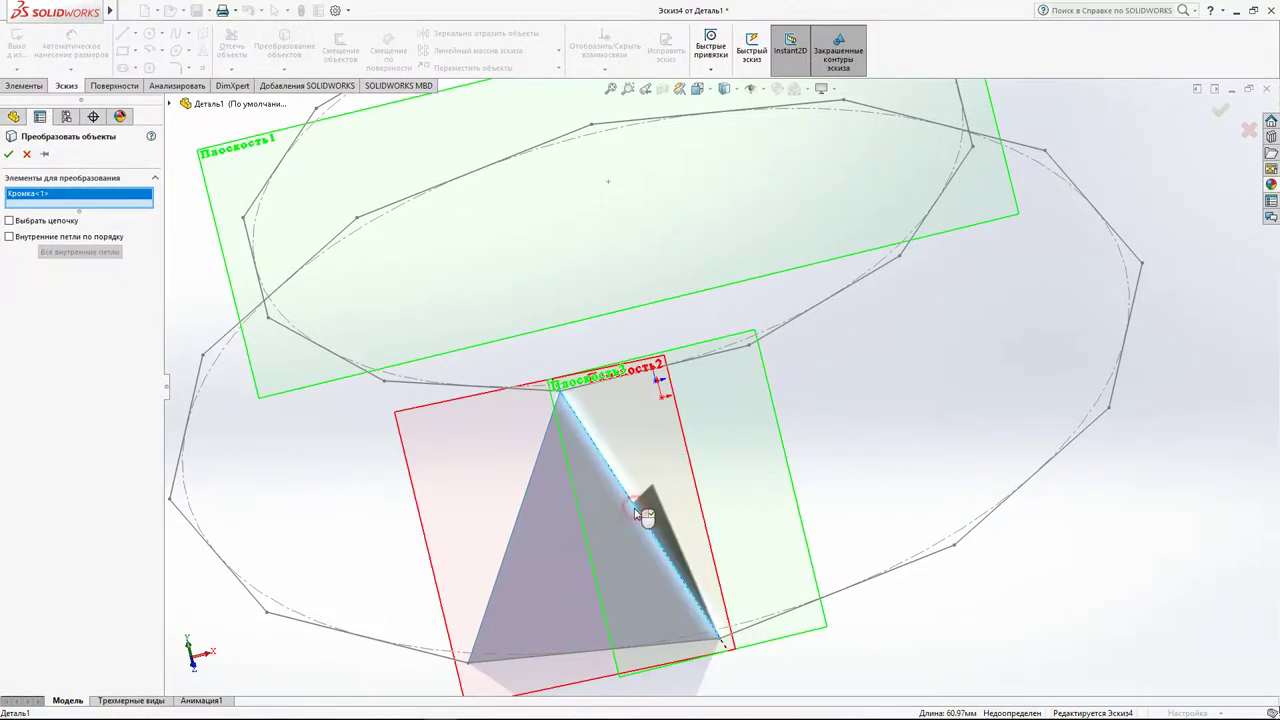
click(9, 155)
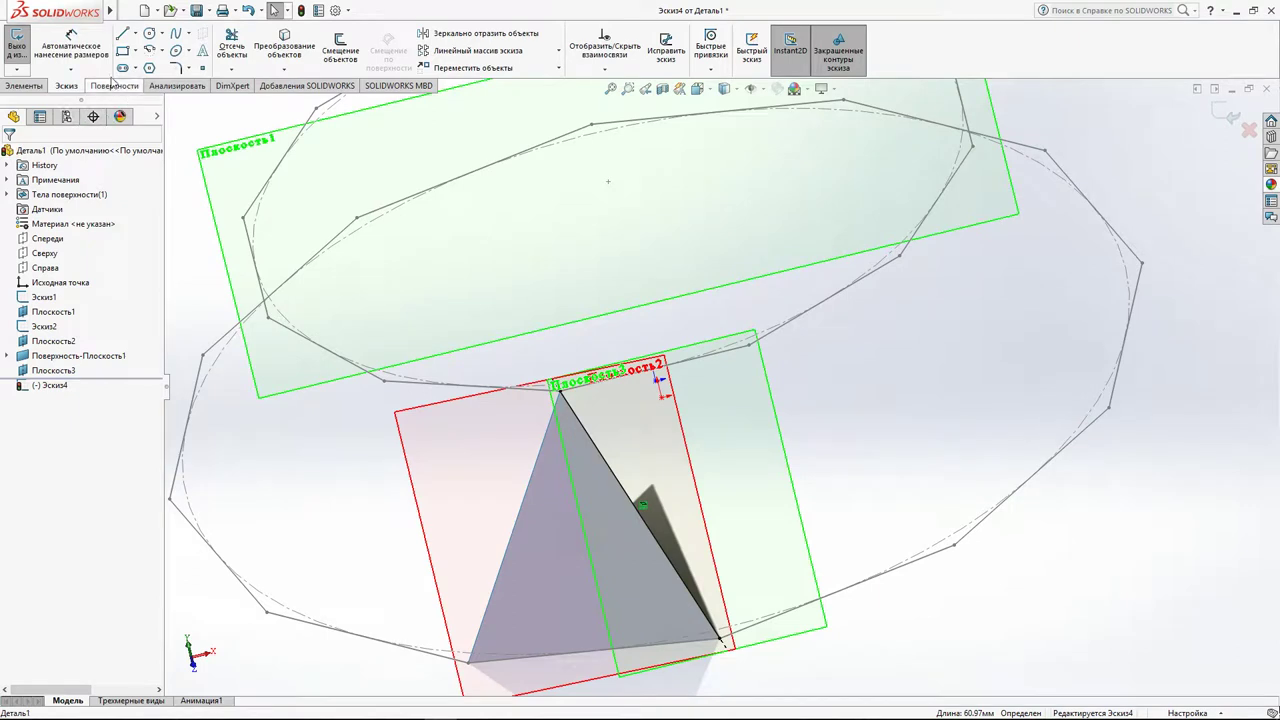
click(284, 52)
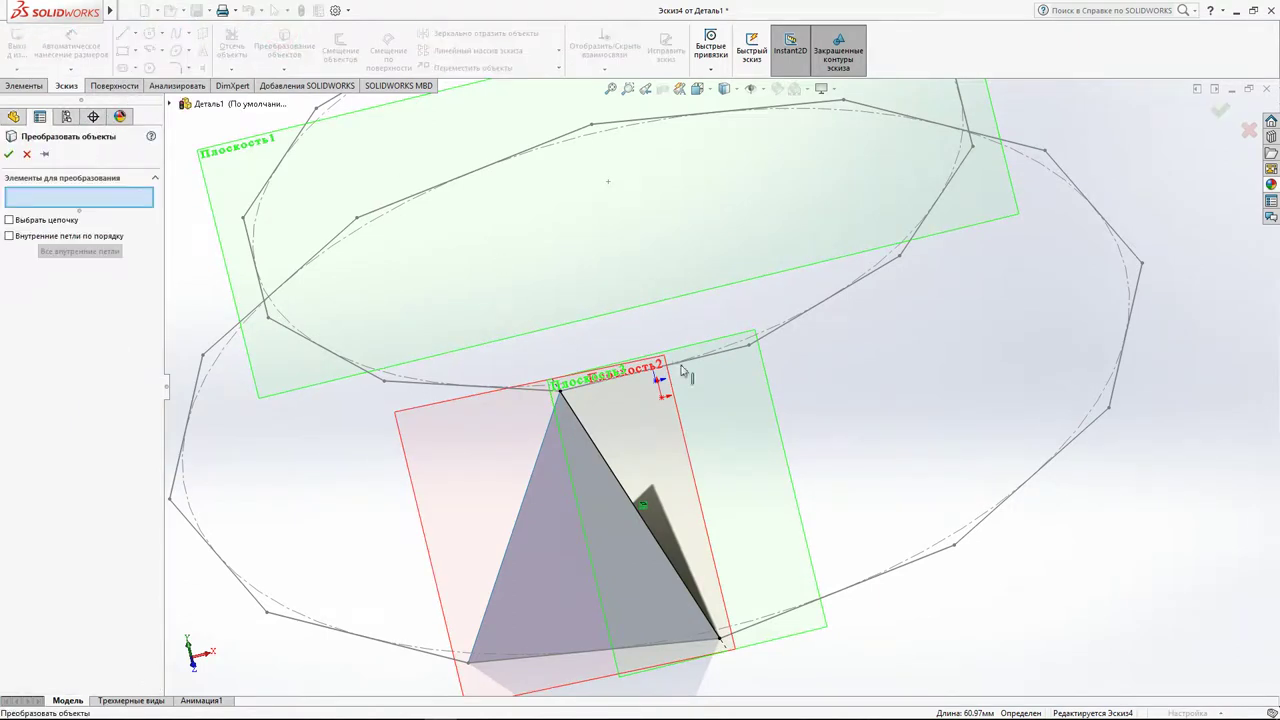
click(724, 358)
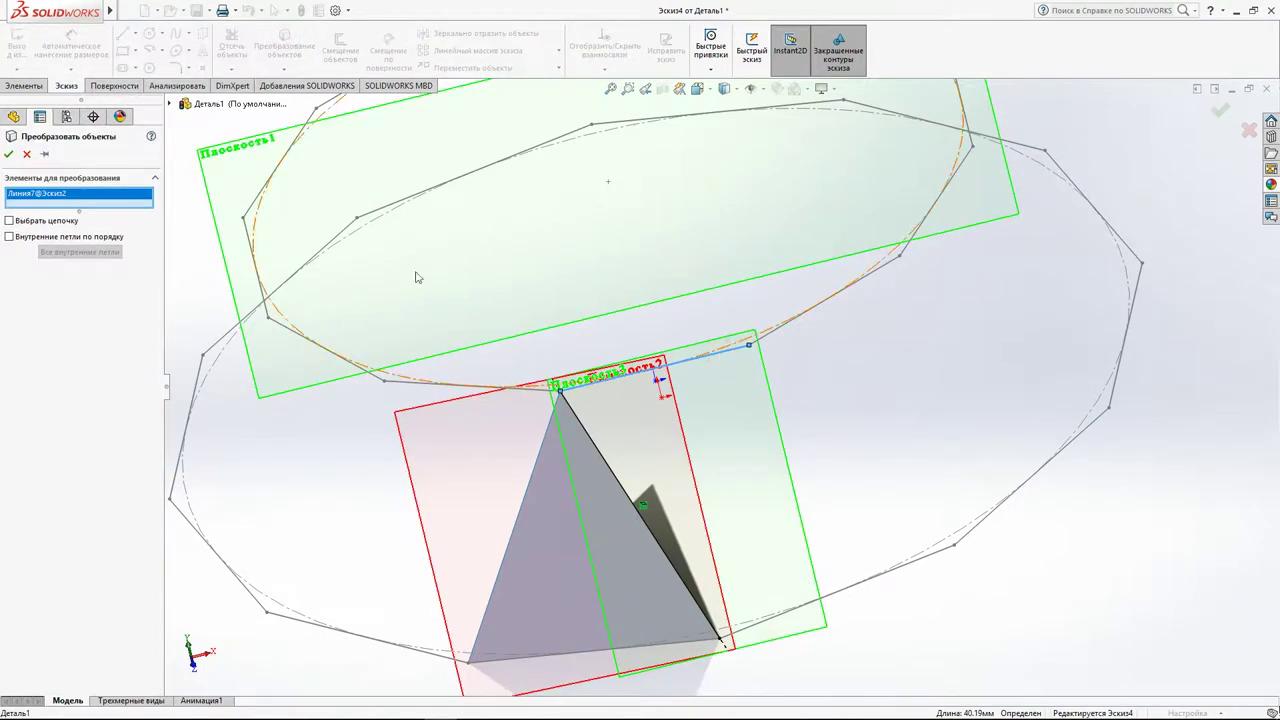
click(7, 155)
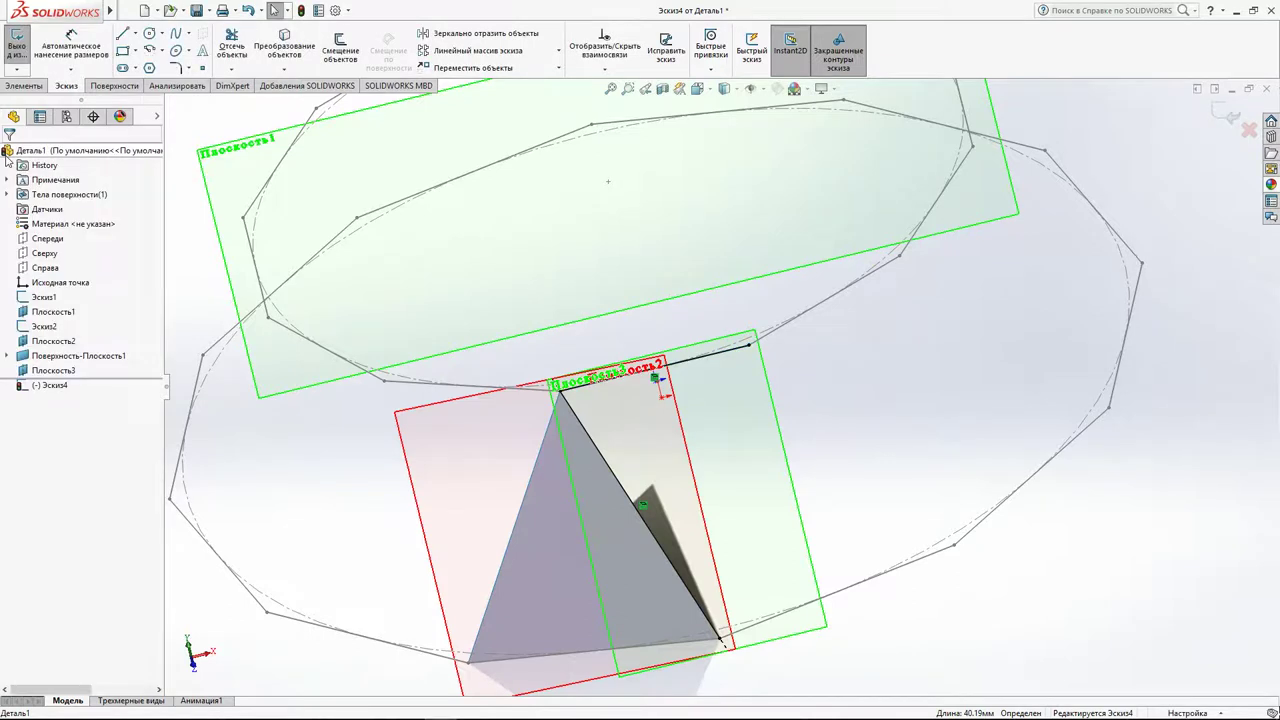
Draw a line from the triangle's lower corner to the polygon edge to close the triangle, then exit the sketch.
click(125, 38)
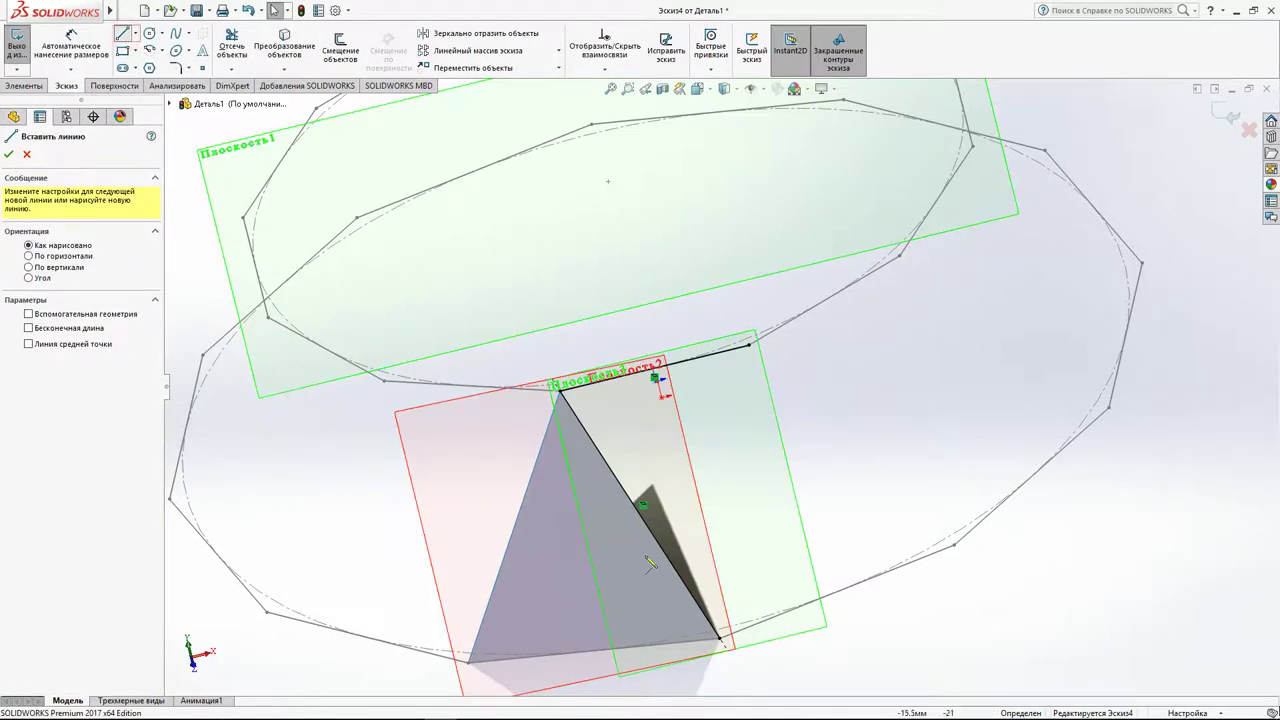
click(720, 637)
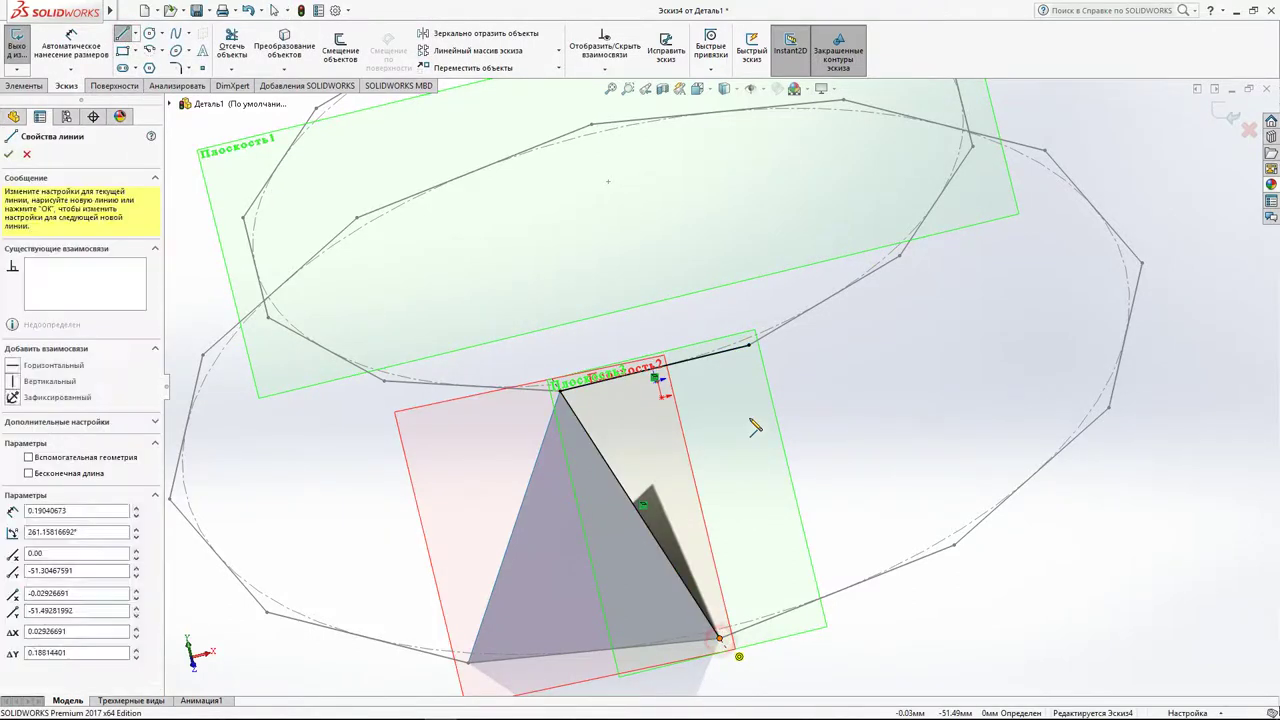
click(748, 346)
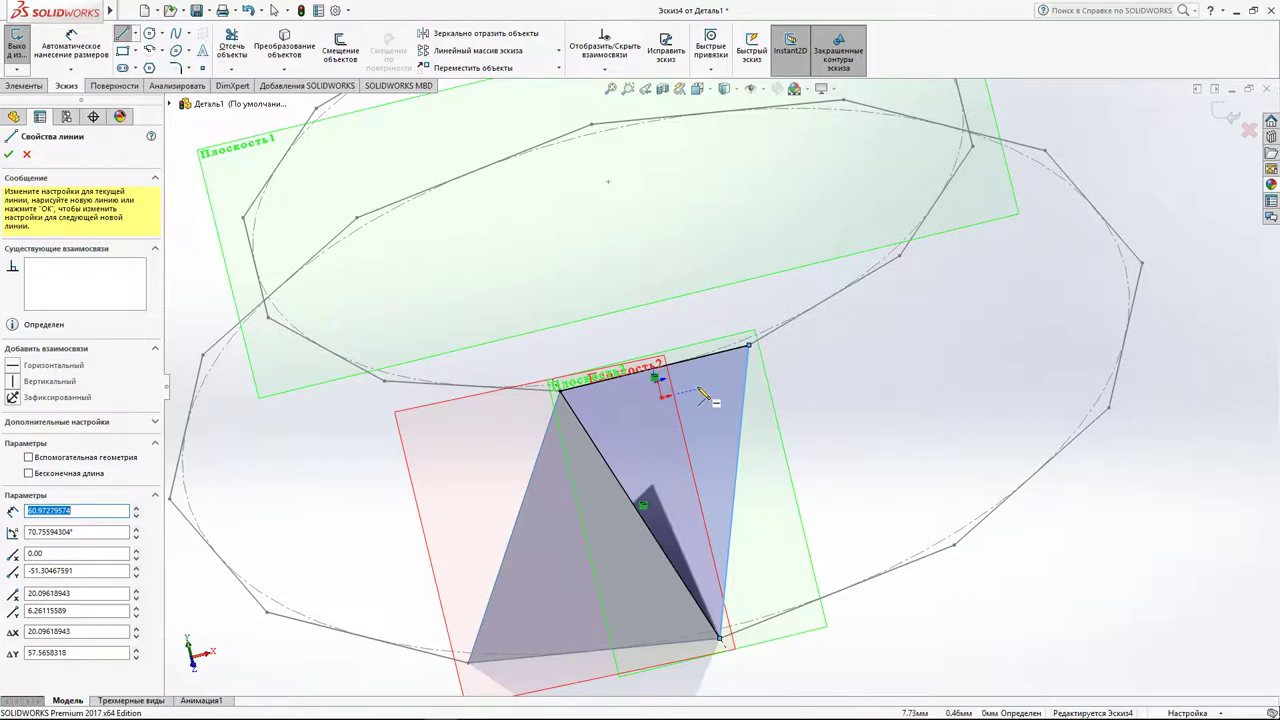
click(27, 155)
mouse_move(532, 424)
middle_down()
mouse_move(566, 436)
mouse_move(521, 483)
mouse_move(540, 470)
middle_up()
click(1227, 114)
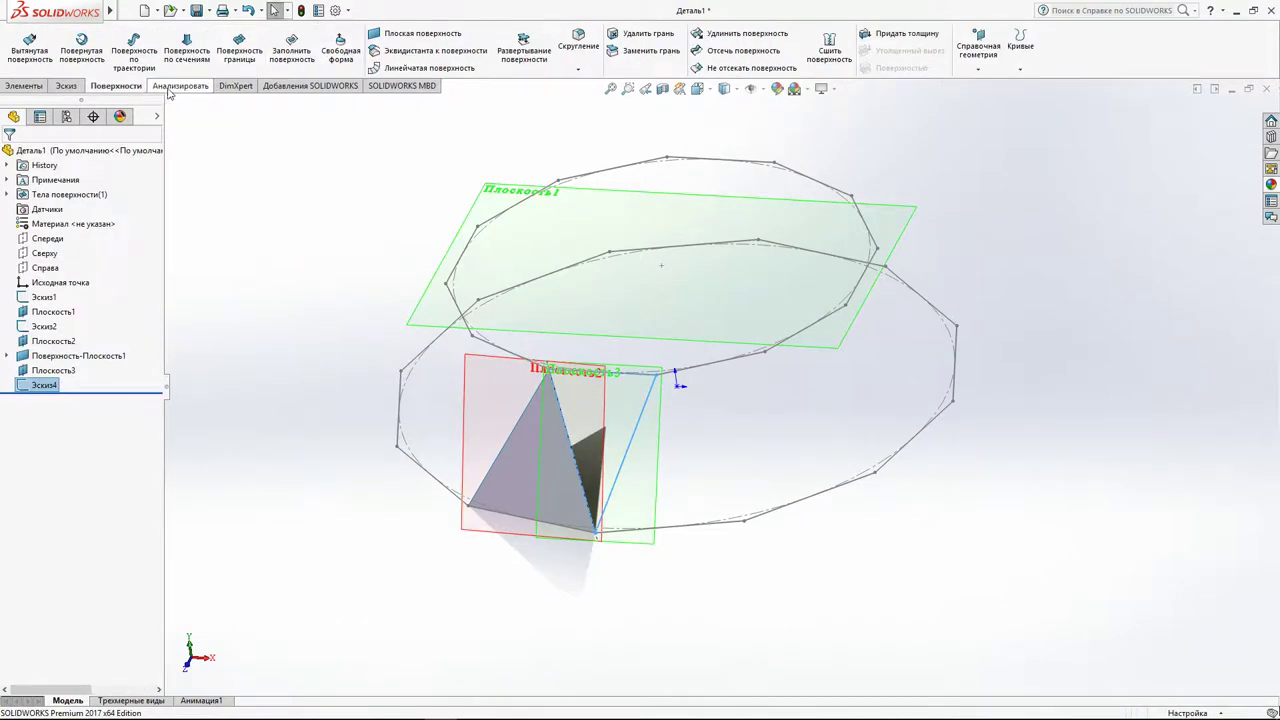
click(375, 33)
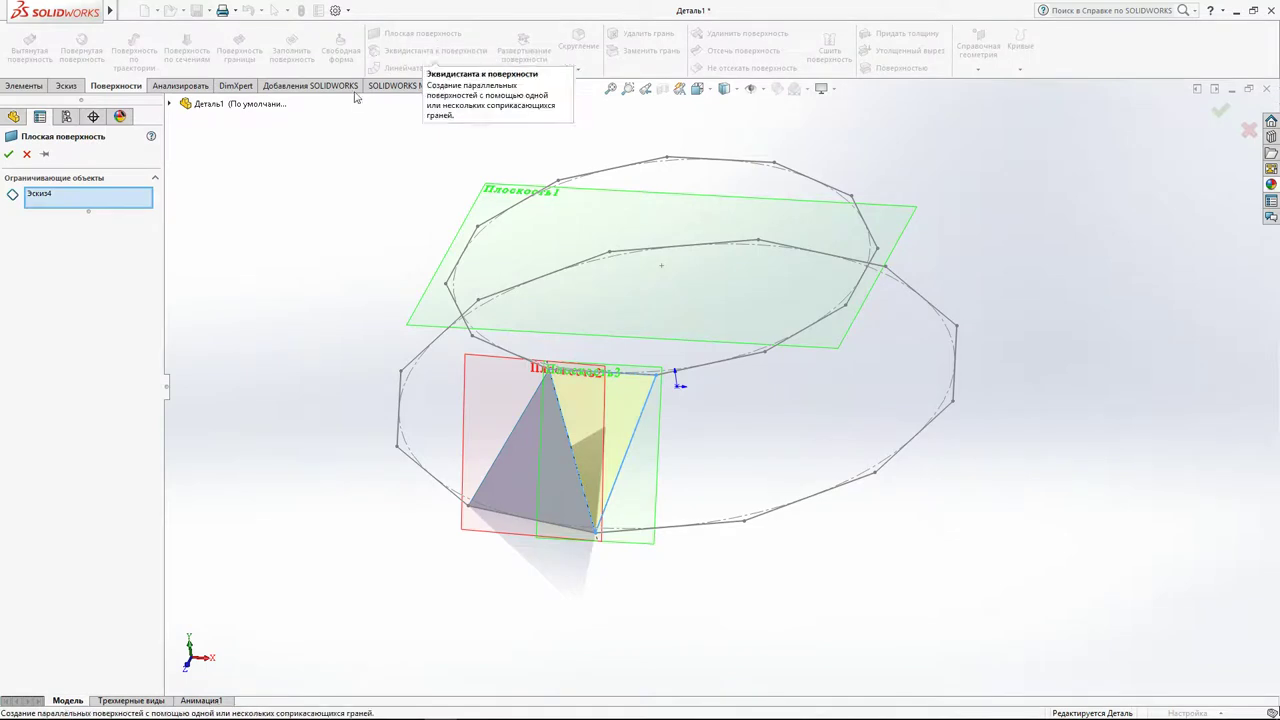
Confirm the planar surface from Эскиз4 and hide Плоскость2 and Плоскость3.
click(9, 154)
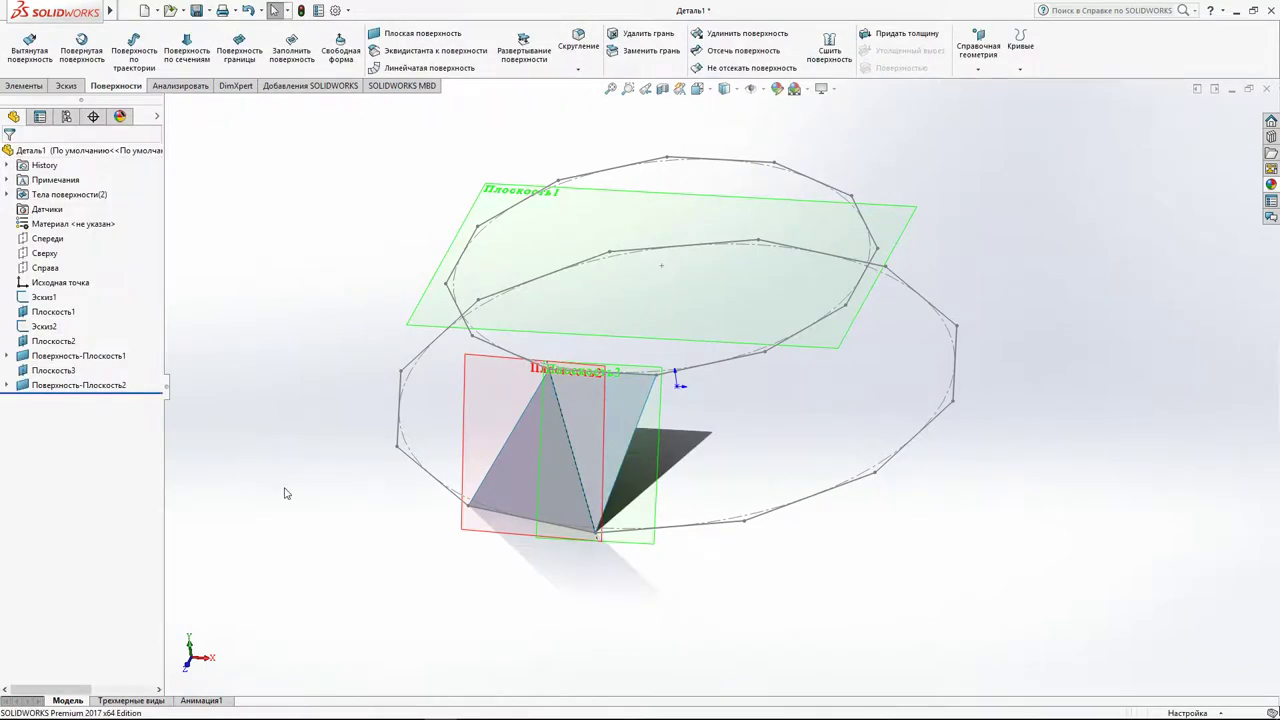
right_click(508, 378)
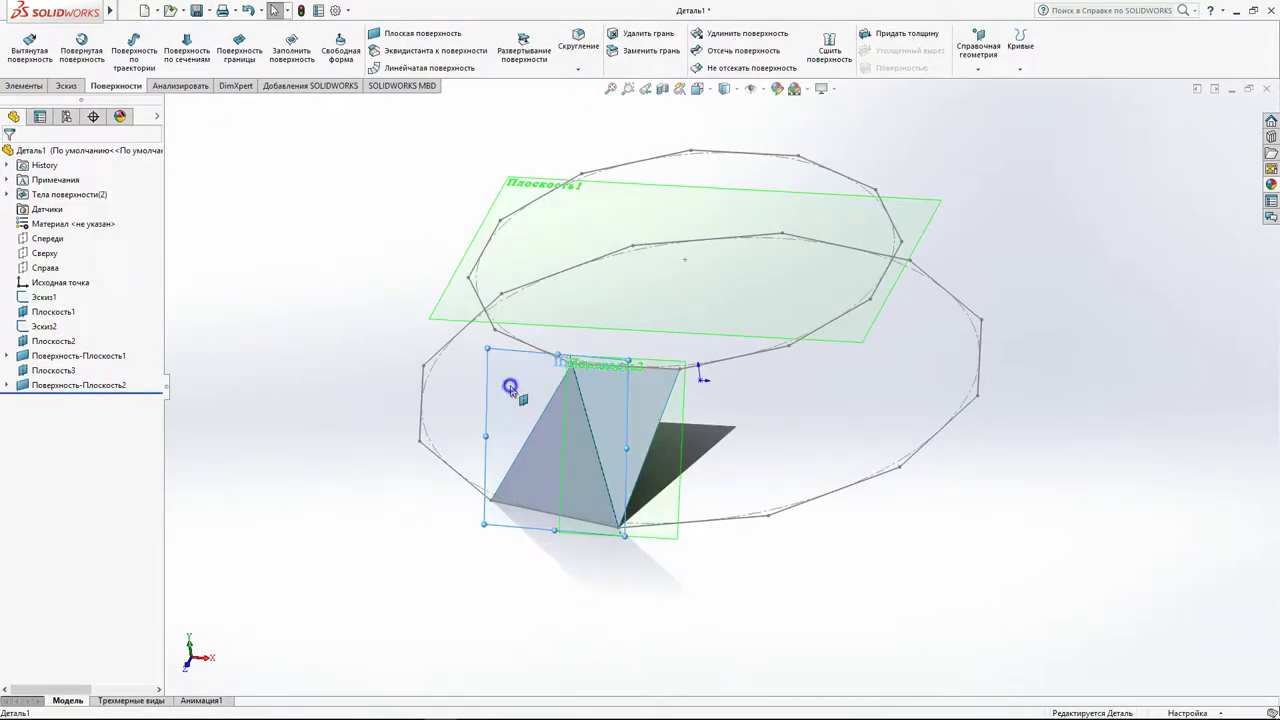
click(562, 367)
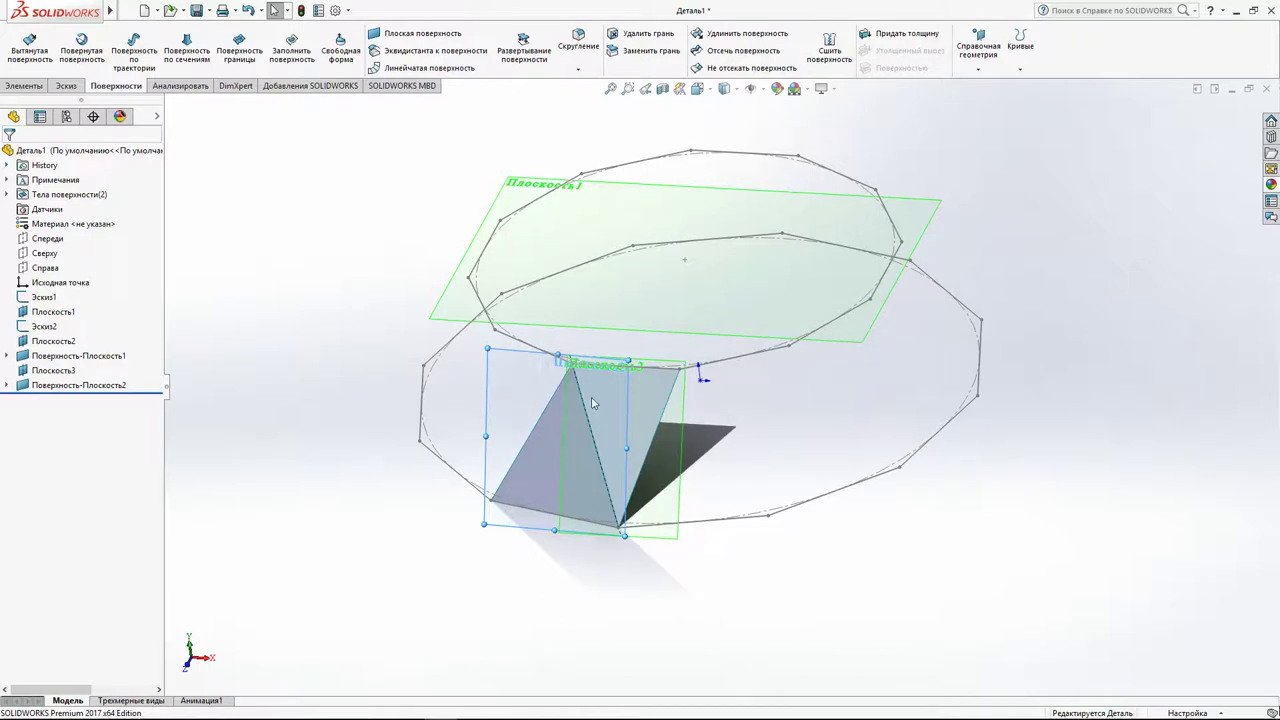
click(673, 465)
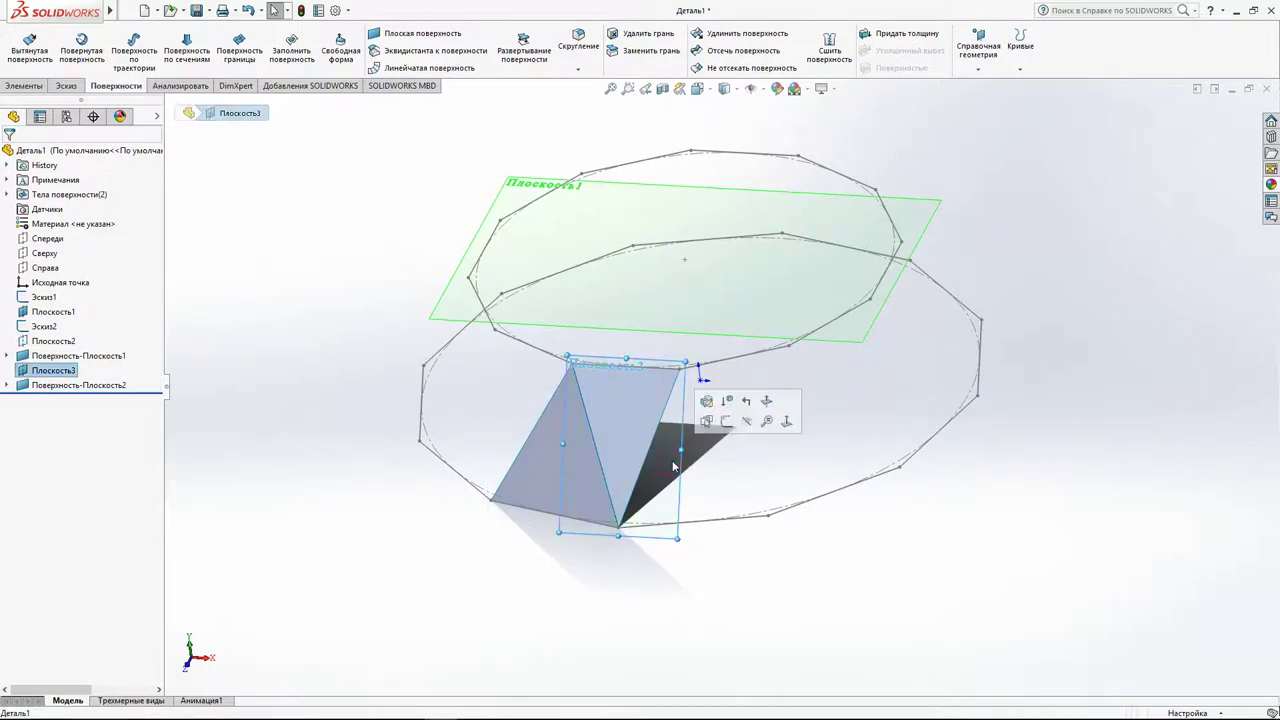
click(747, 421)
mouse_move(704, 569)
middle_down()
mouse_move(624, 252)
mouse_move(700, 343)
mouse_move(726, 523)
mouse_move(694, 486)
mouse_move(693, 521)
middle_up()
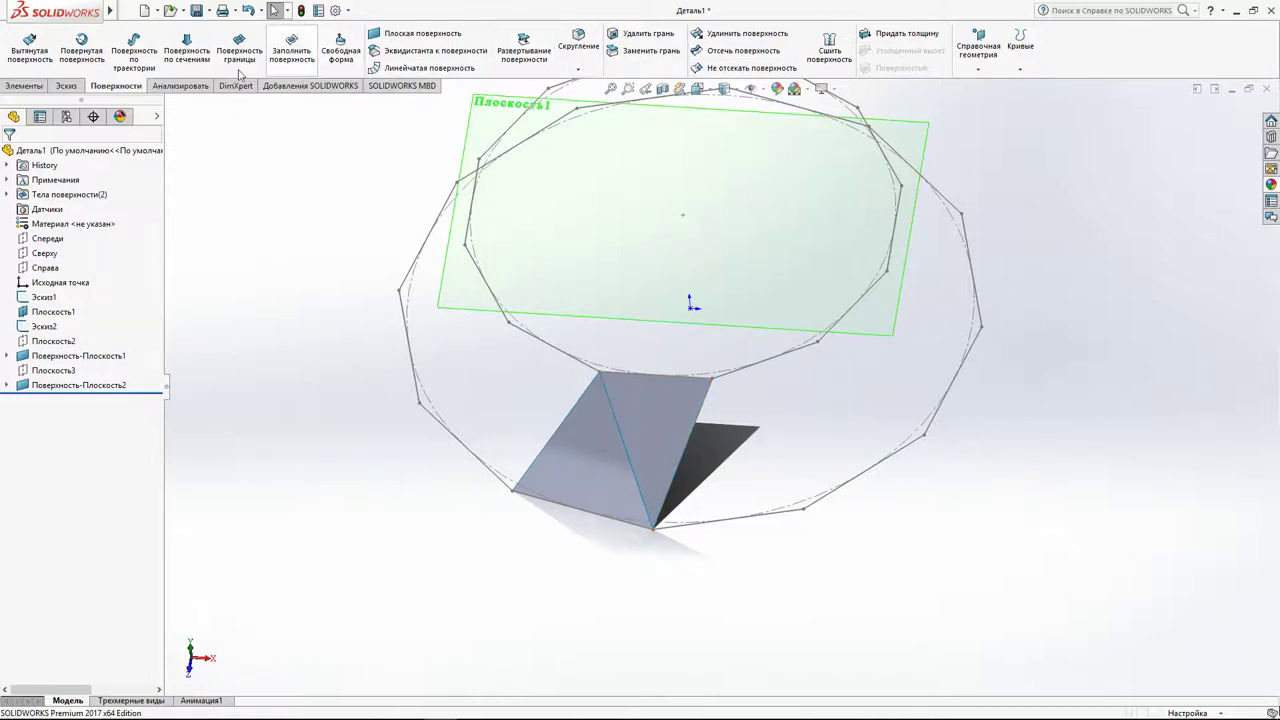
Start a Circular Pattern from the Features tab, then cancel it for now.
click(30, 86)
click(645, 69)
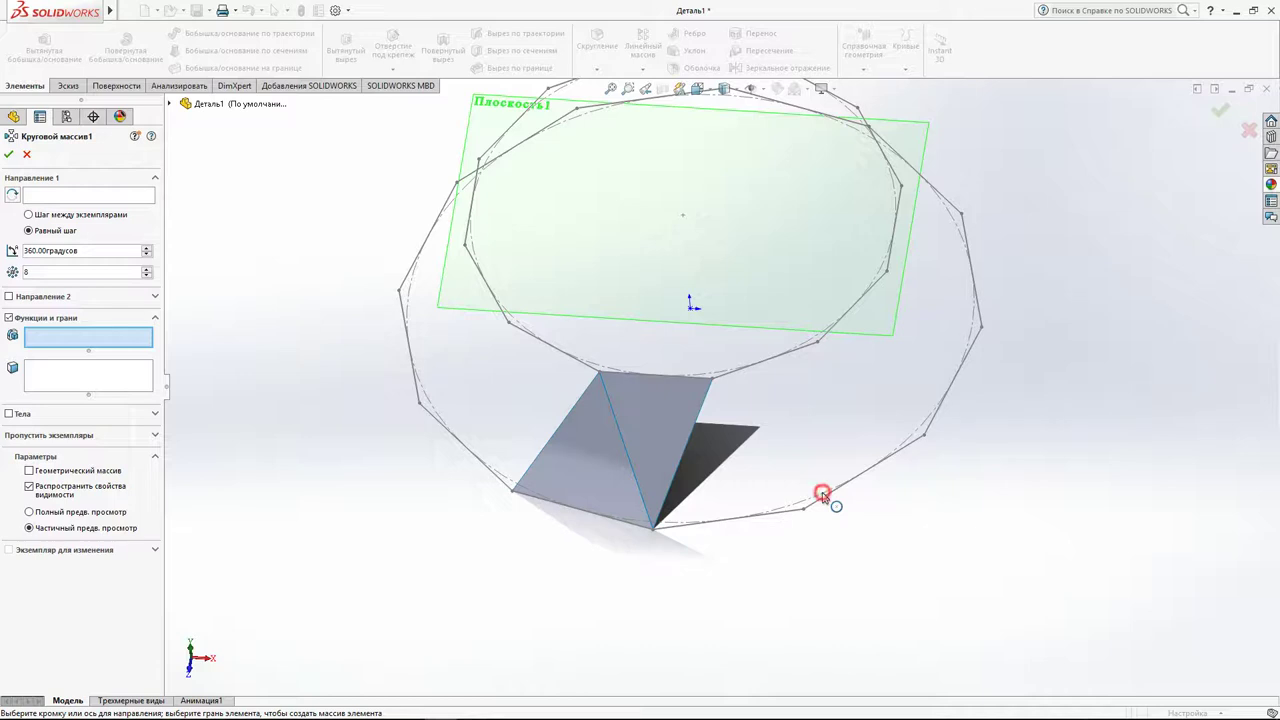
click(24, 152)
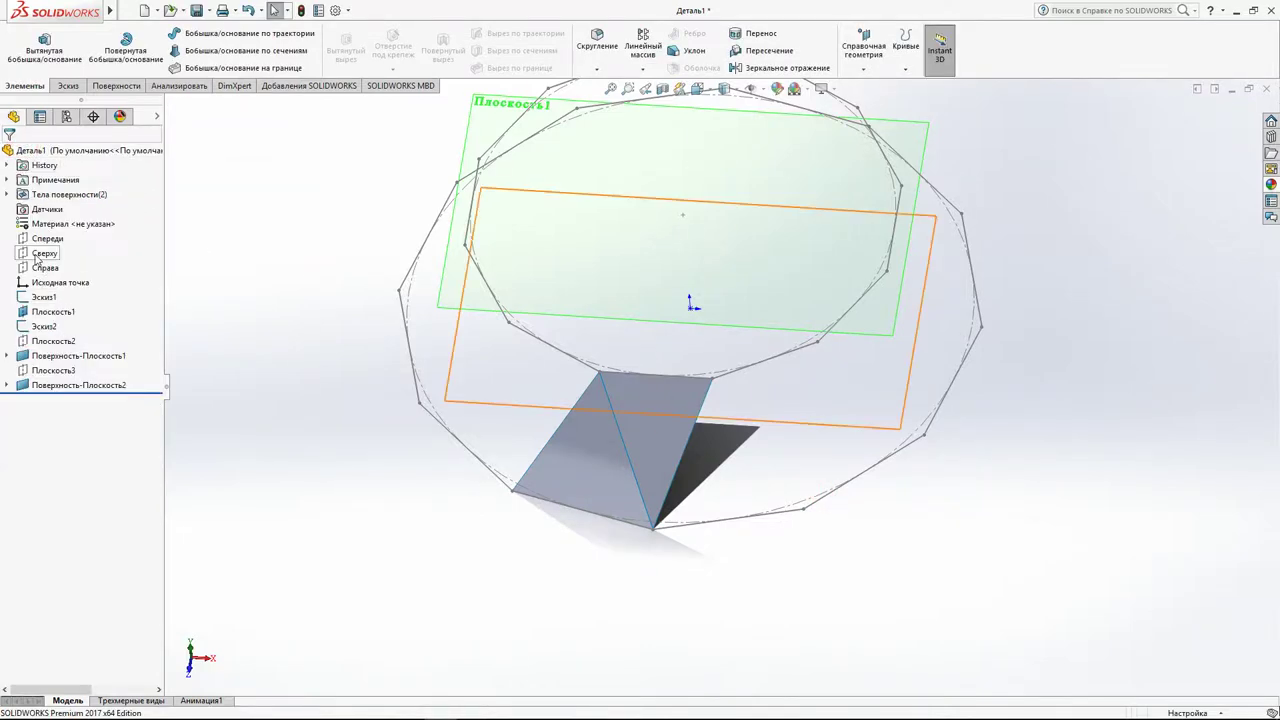
Start a sketch on the Справа plane viewed normal to it, drawing a vertical centreline from the origin.
click(38, 267)
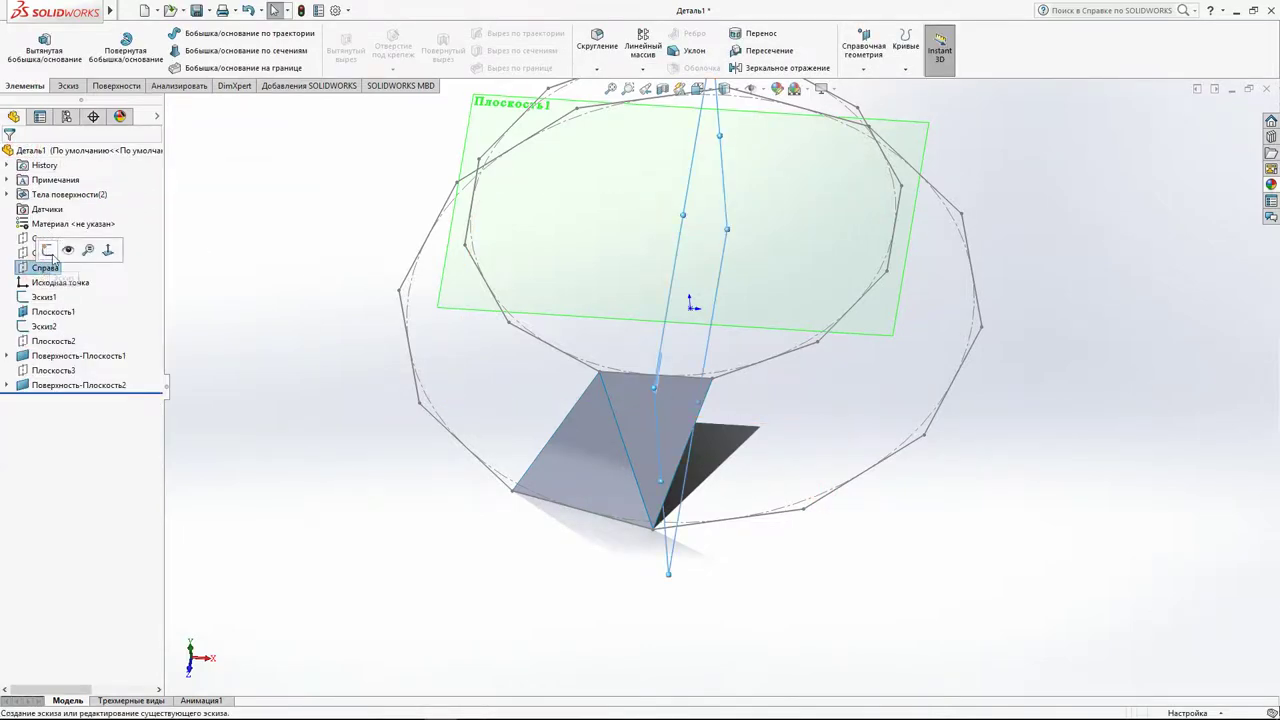
click(51, 250)
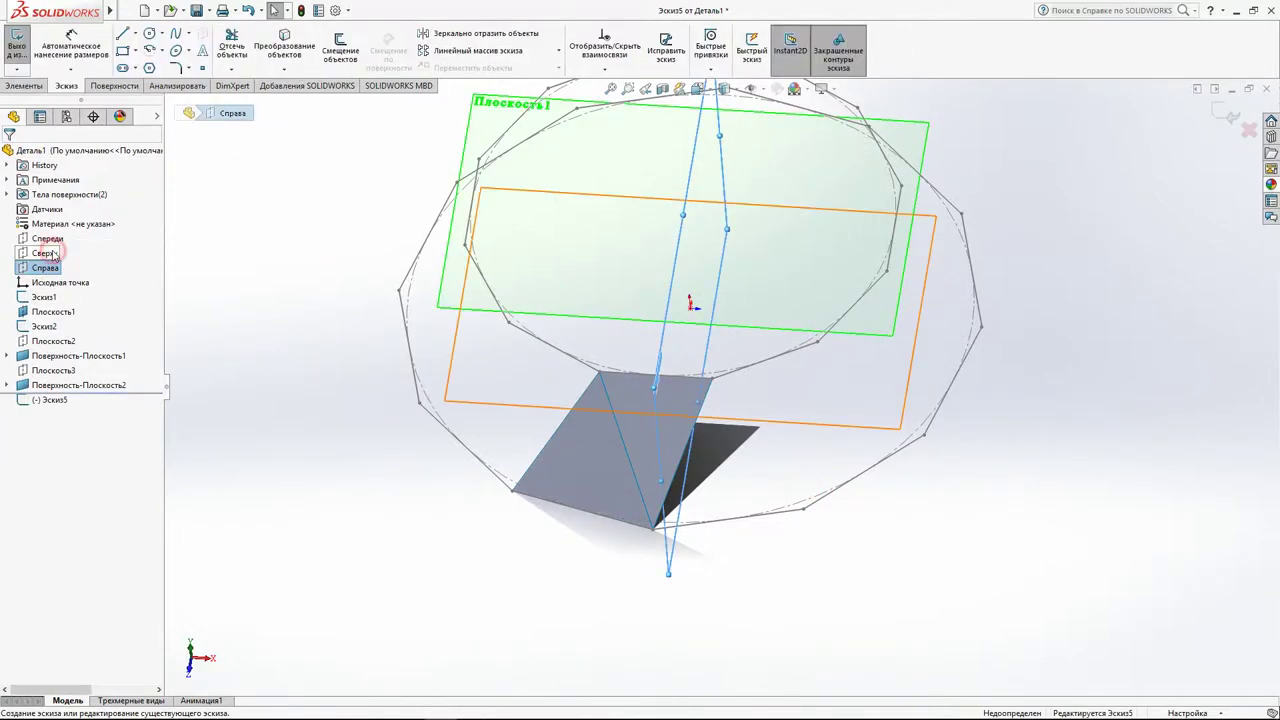
click(239, 324)
click(697, 88)
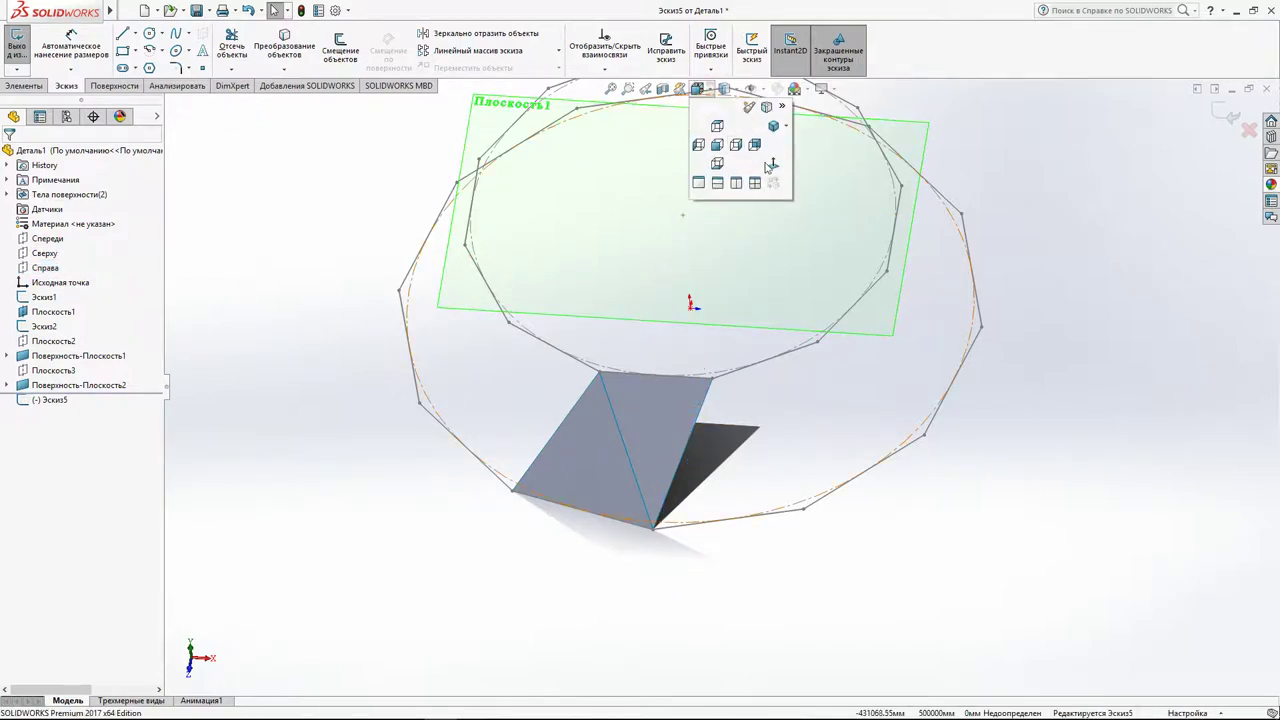
click(772, 165)
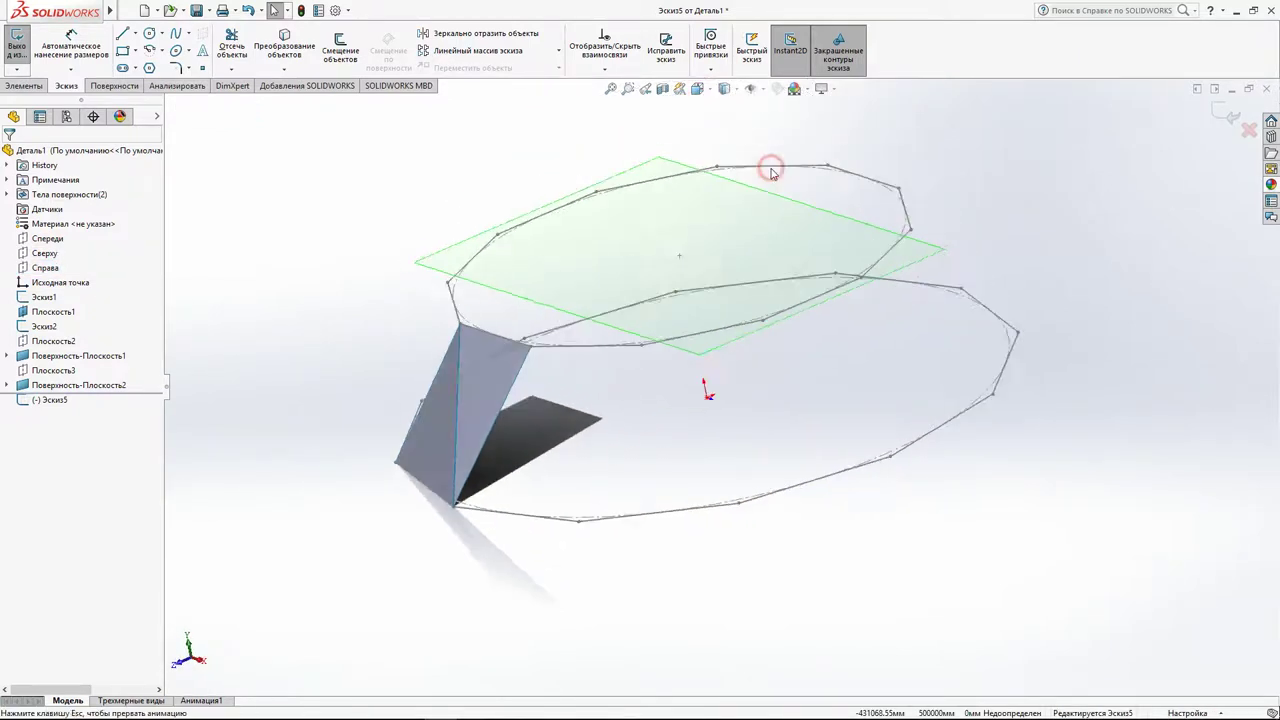
click(135, 34)
click(150, 63)
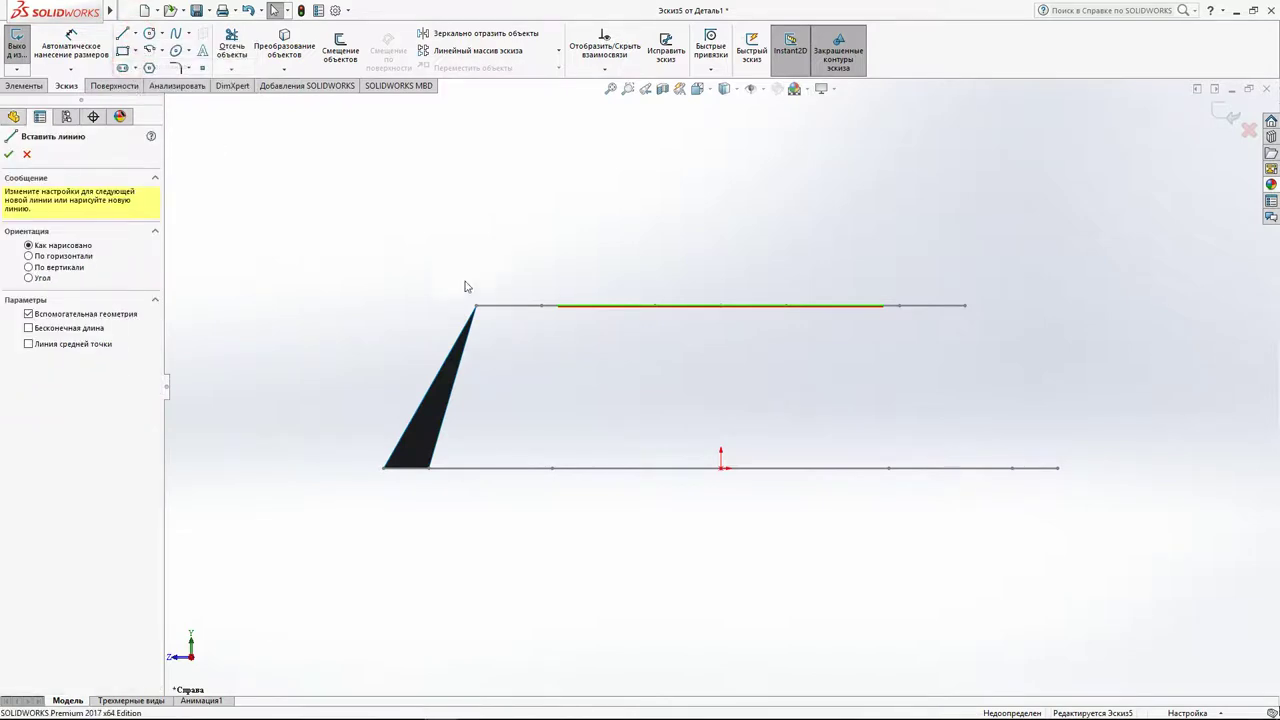
click(720, 467)
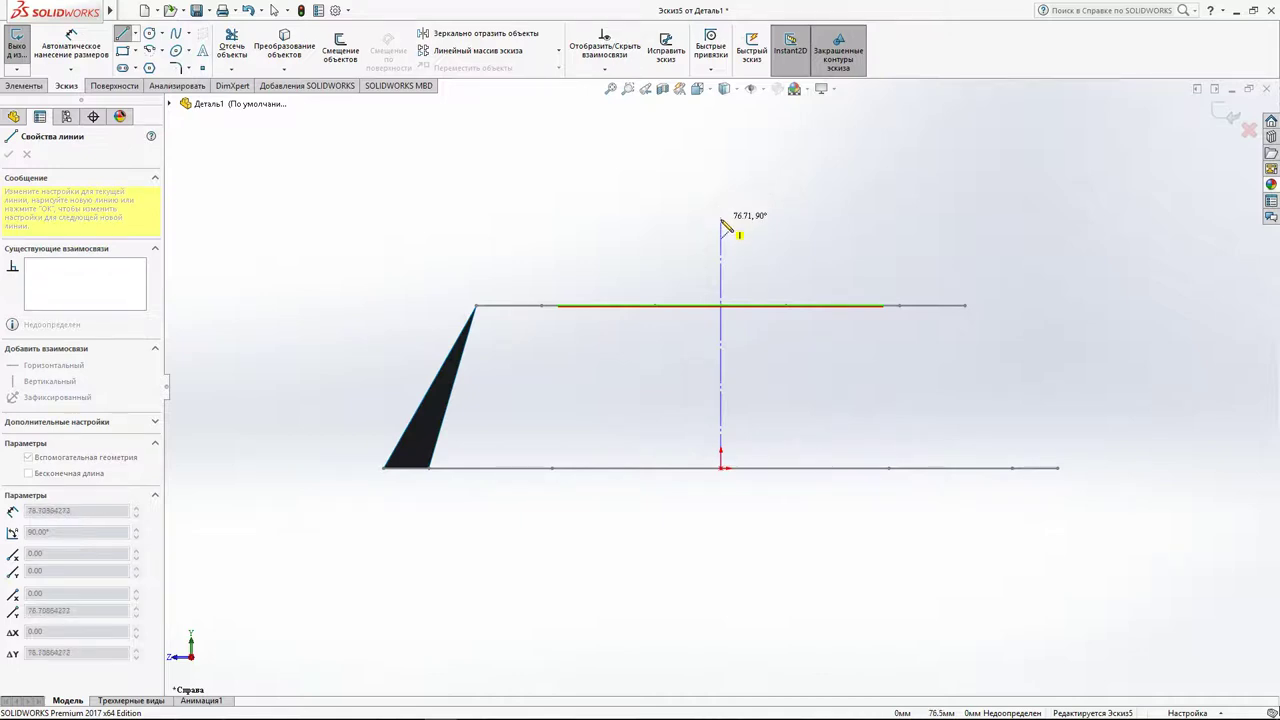
click(721, 219)
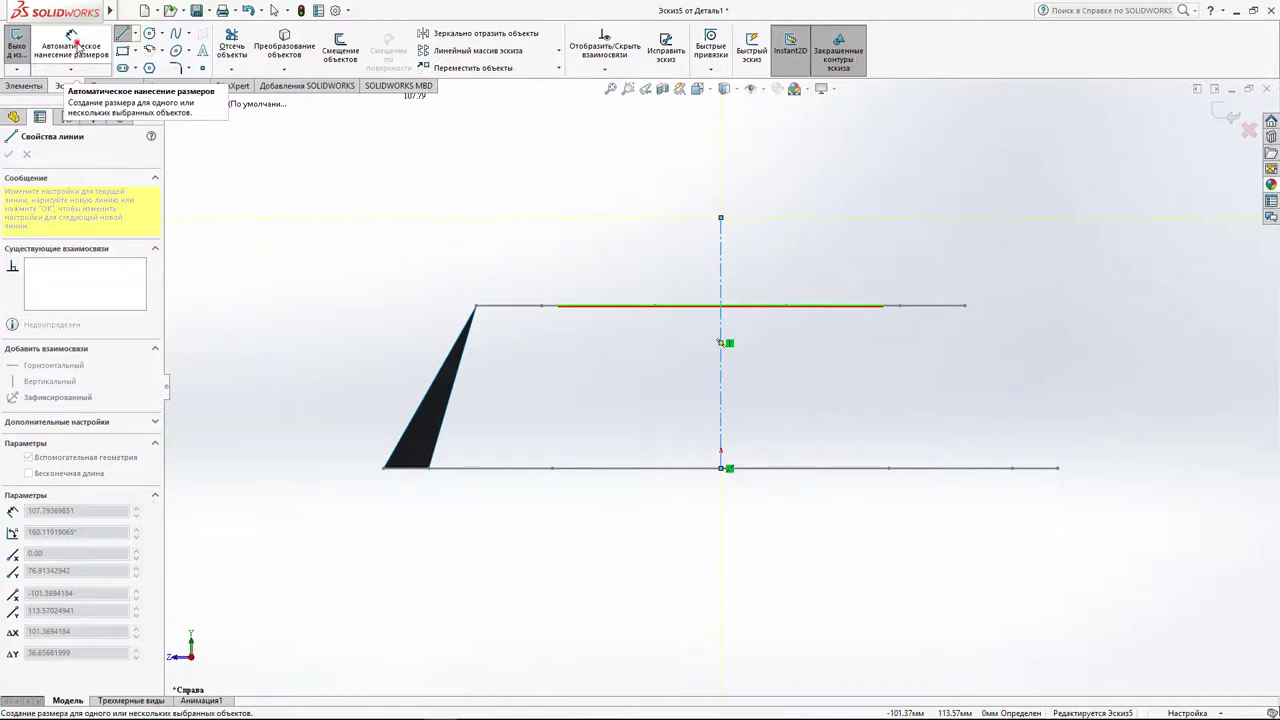
Dimension the centreline to 80 mm and exit the sketch.
click(75, 45)
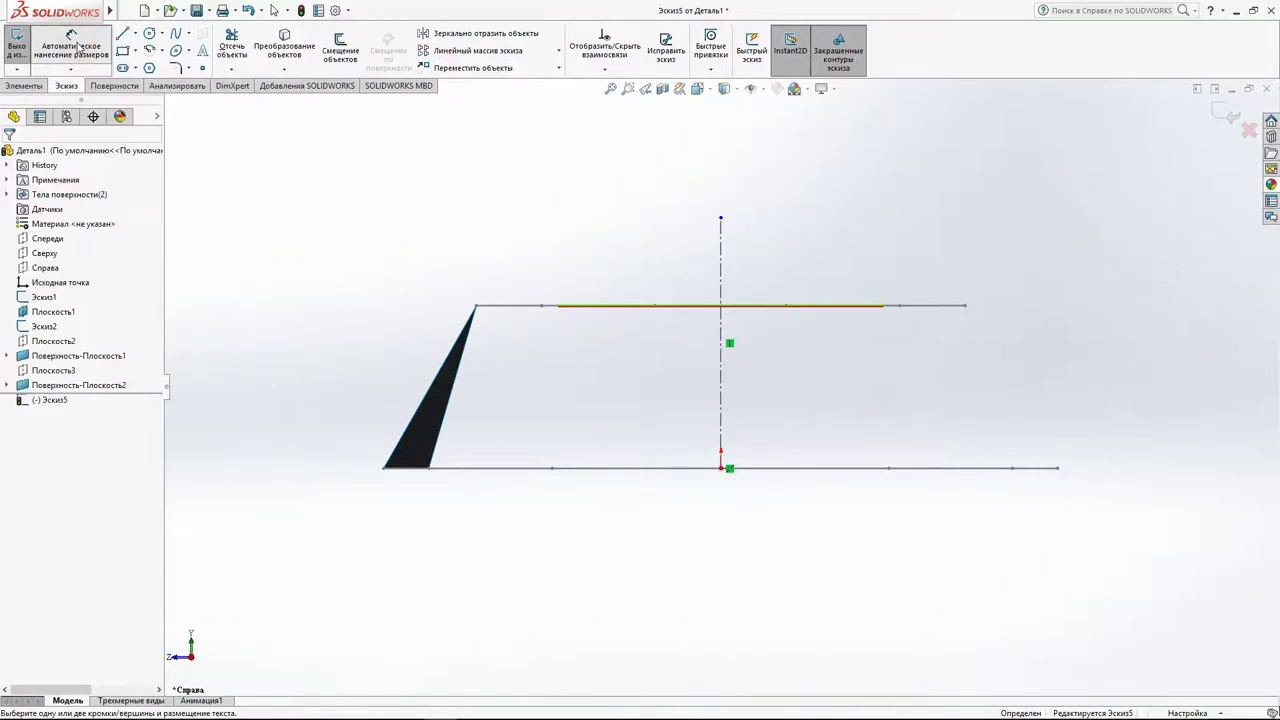
click(722, 272)
click(1049, 258)
text(80)
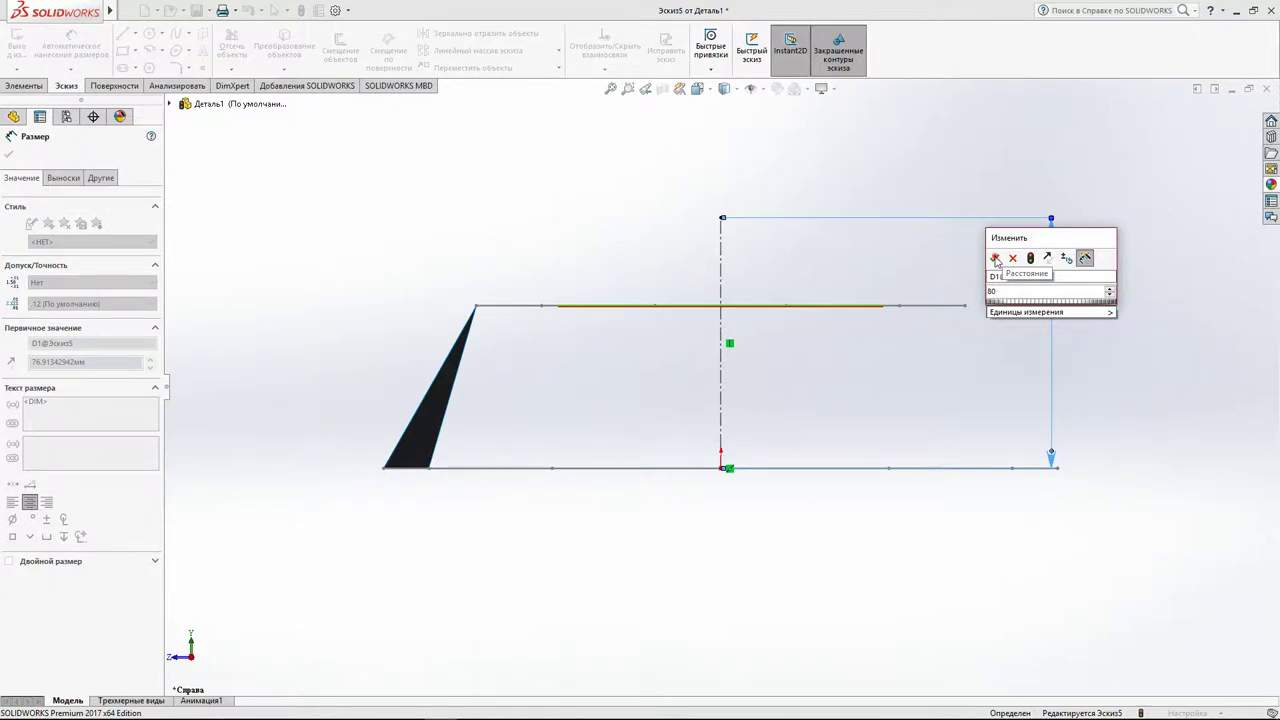
click(995, 258)
click(1147, 186)
click(1214, 117)
middle_drag(937, 234, 970, 254)
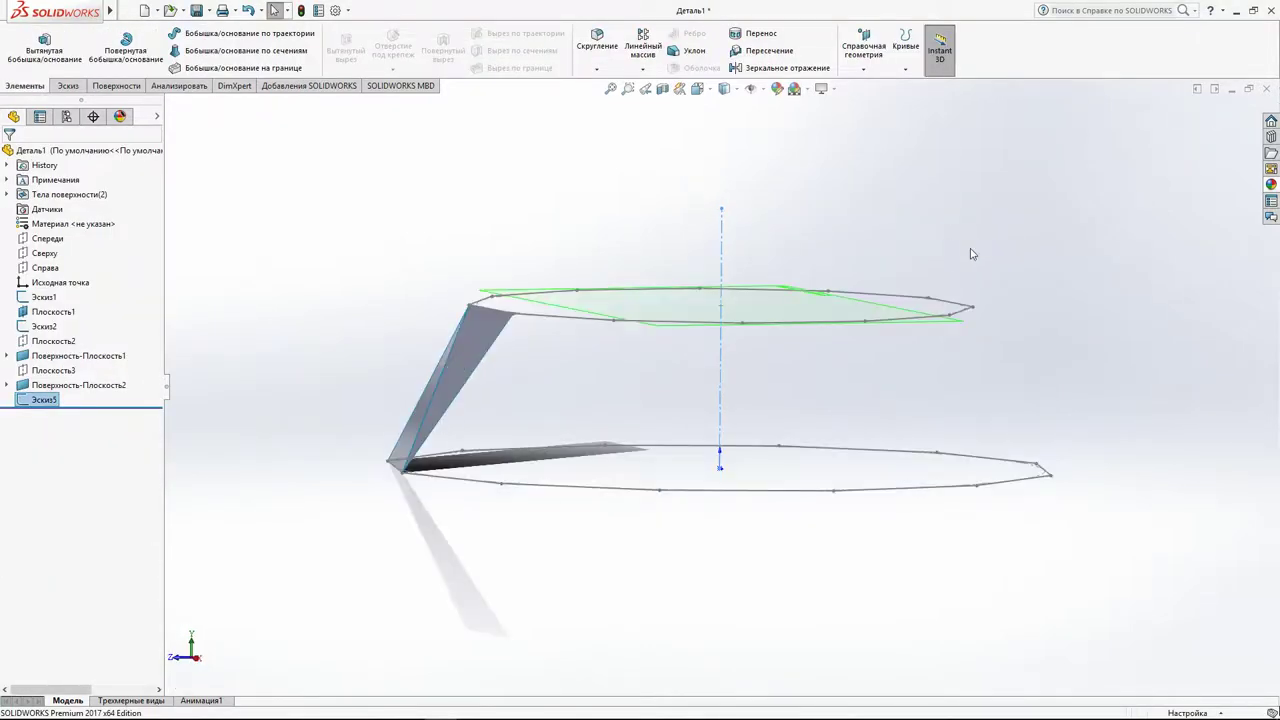
Start a circular pattern about the Эскиз5 centreline and try patterning the triangular faces.
click(640, 75)
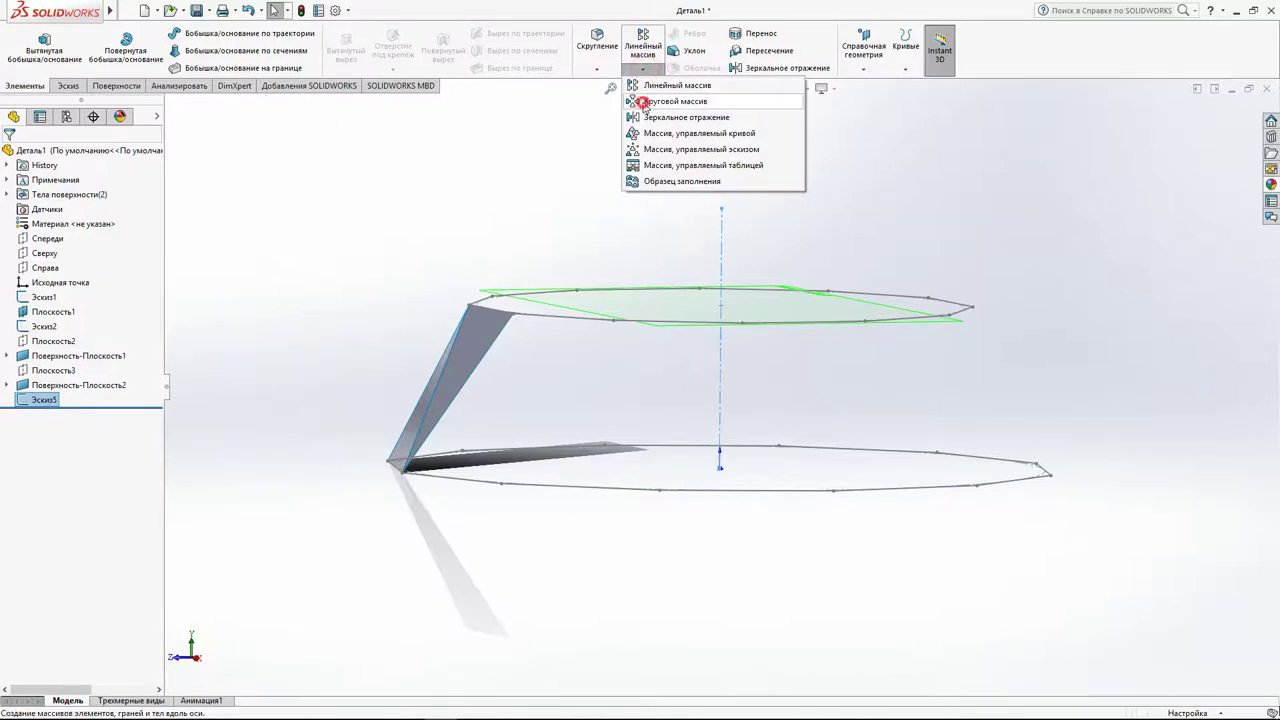
click(637, 103)
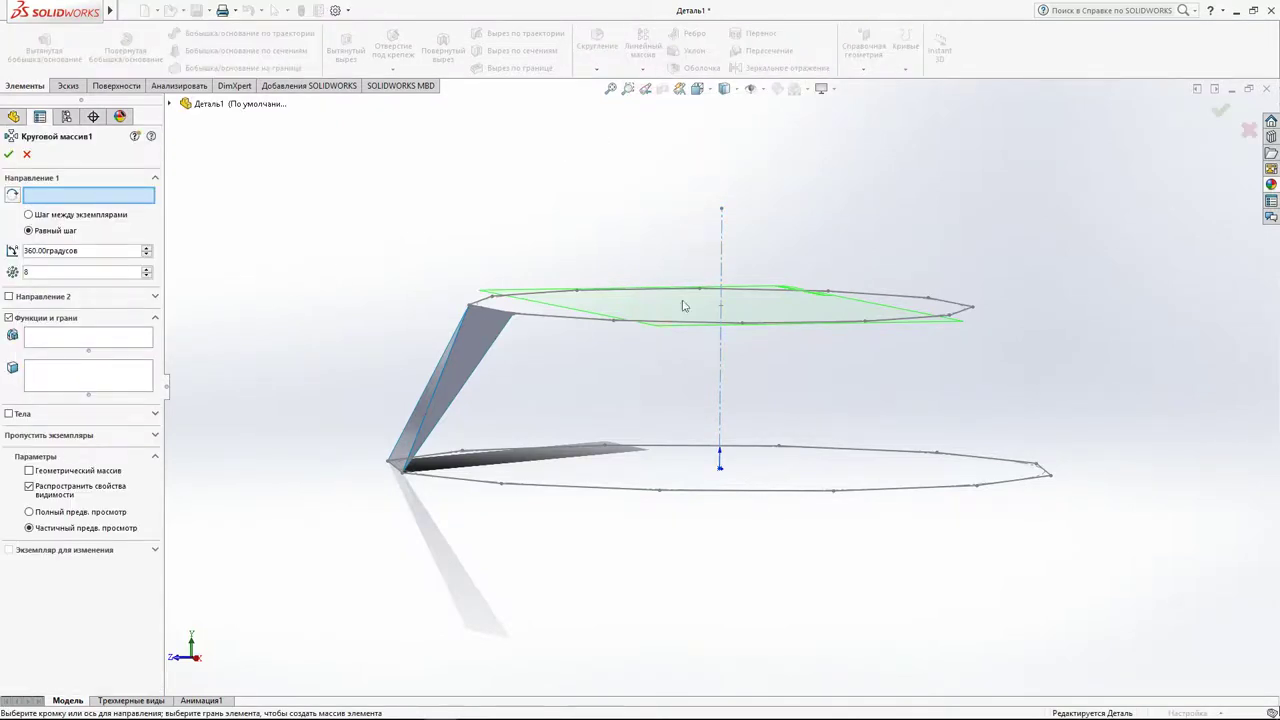
click(721, 250)
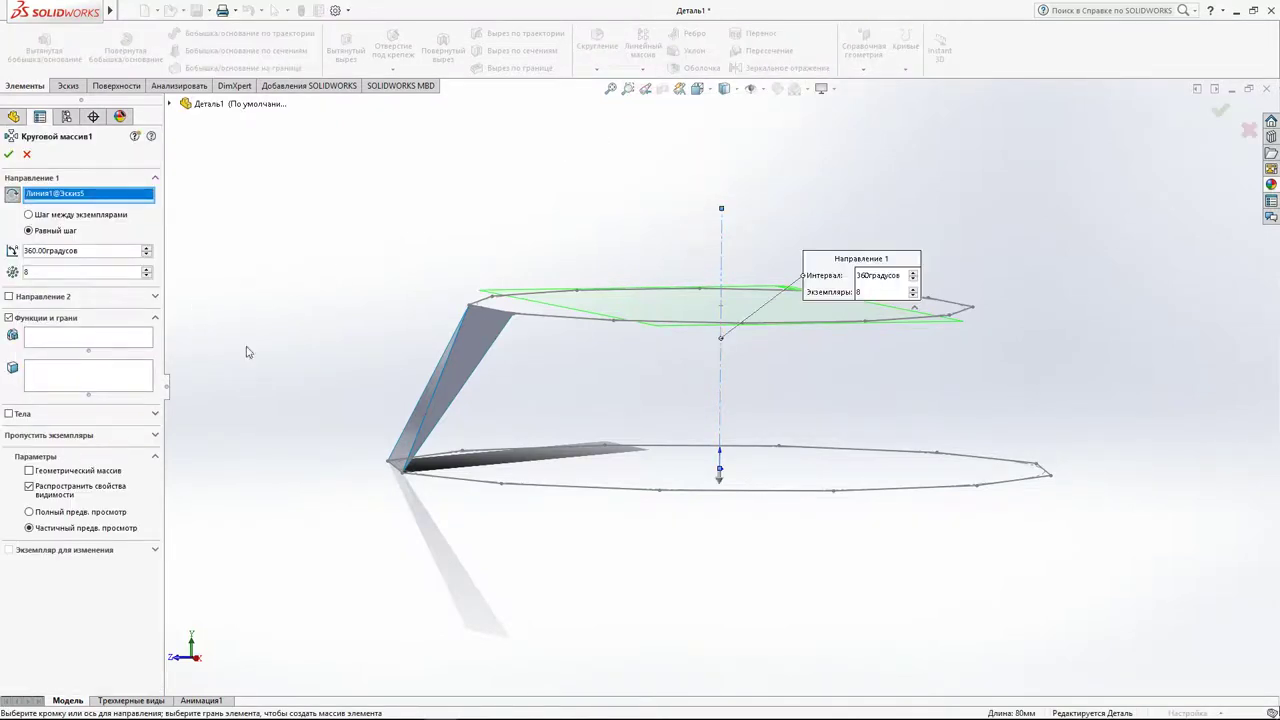
middle_drag(248, 352, 319, 371)
click(8, 414)
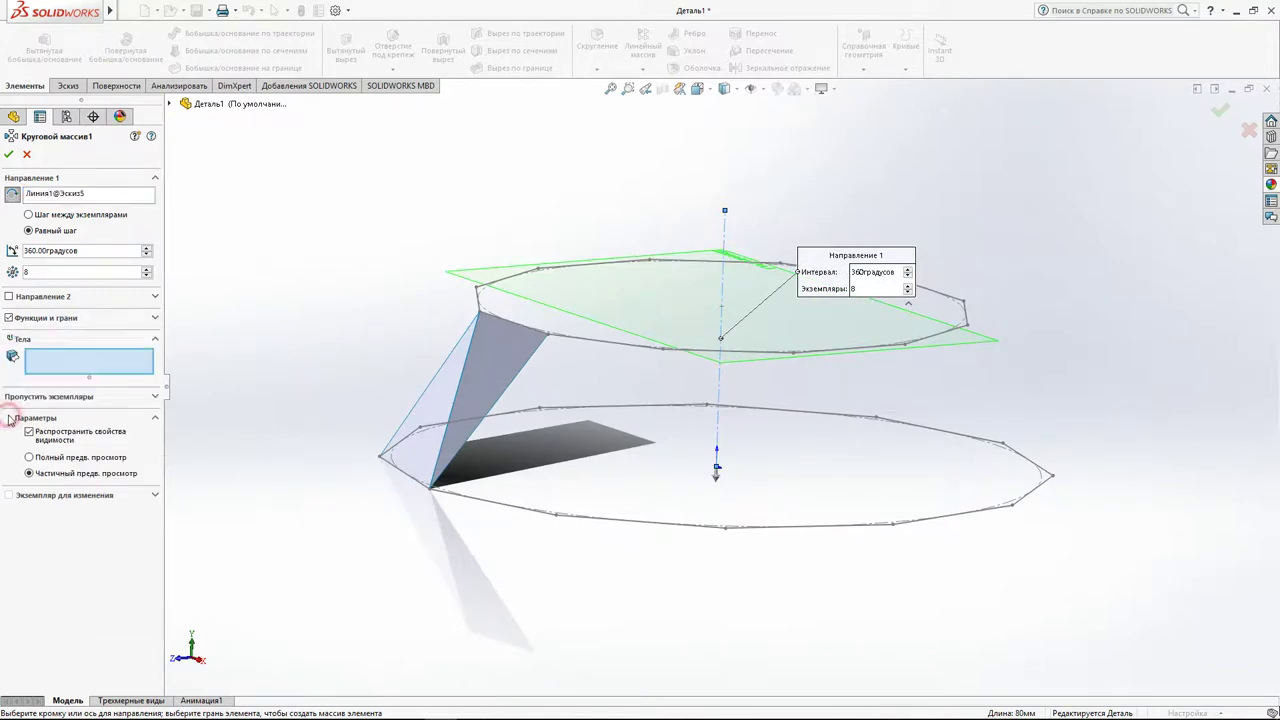
click(9, 339)
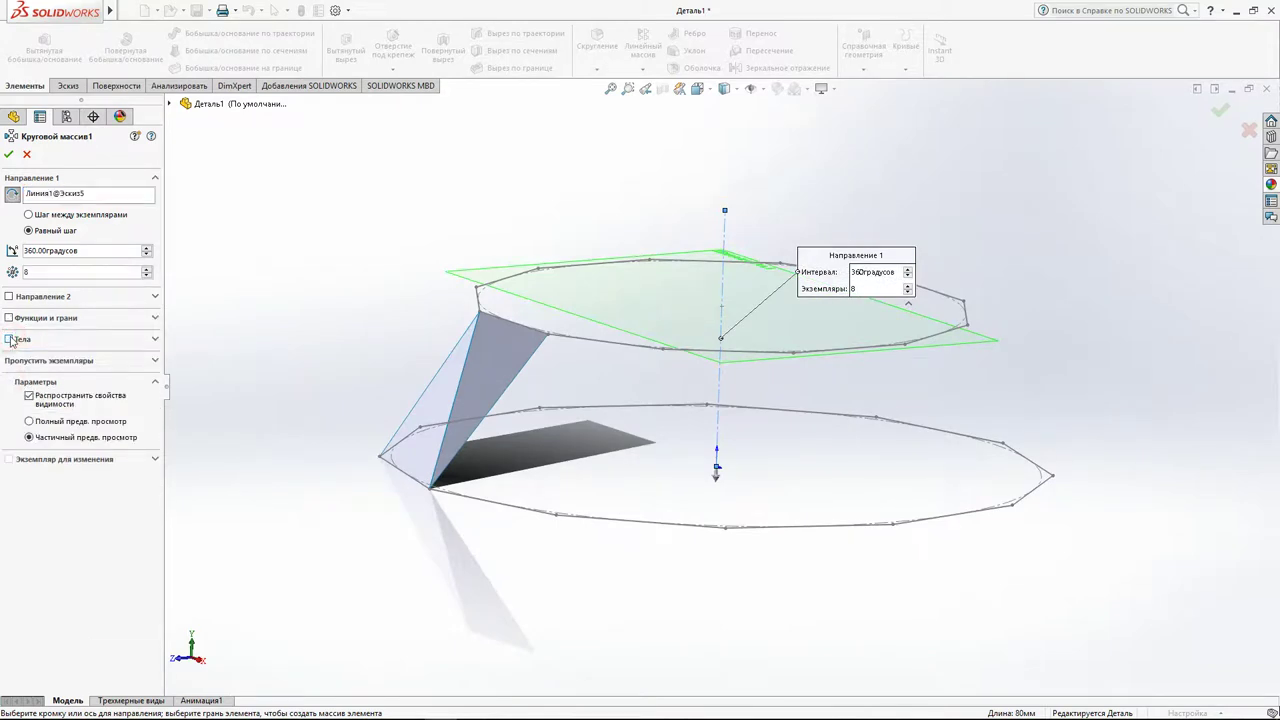
click(9, 318)
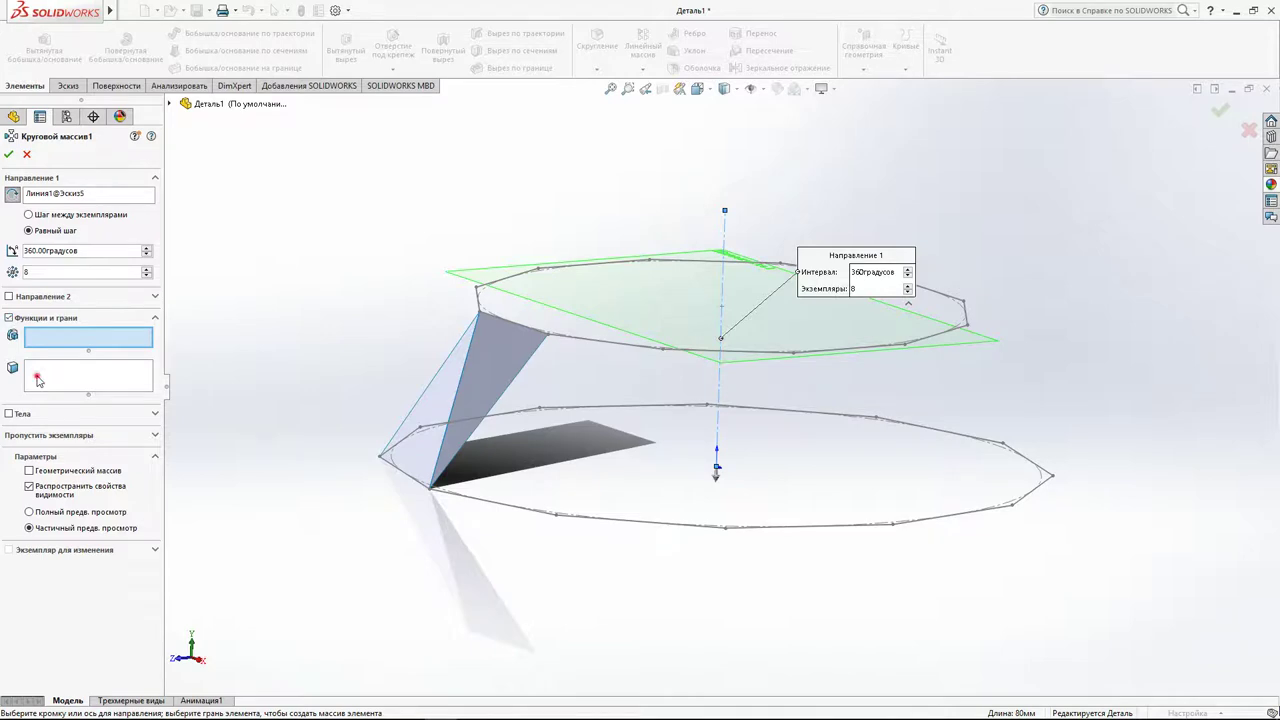
click(38, 380)
click(444, 394)
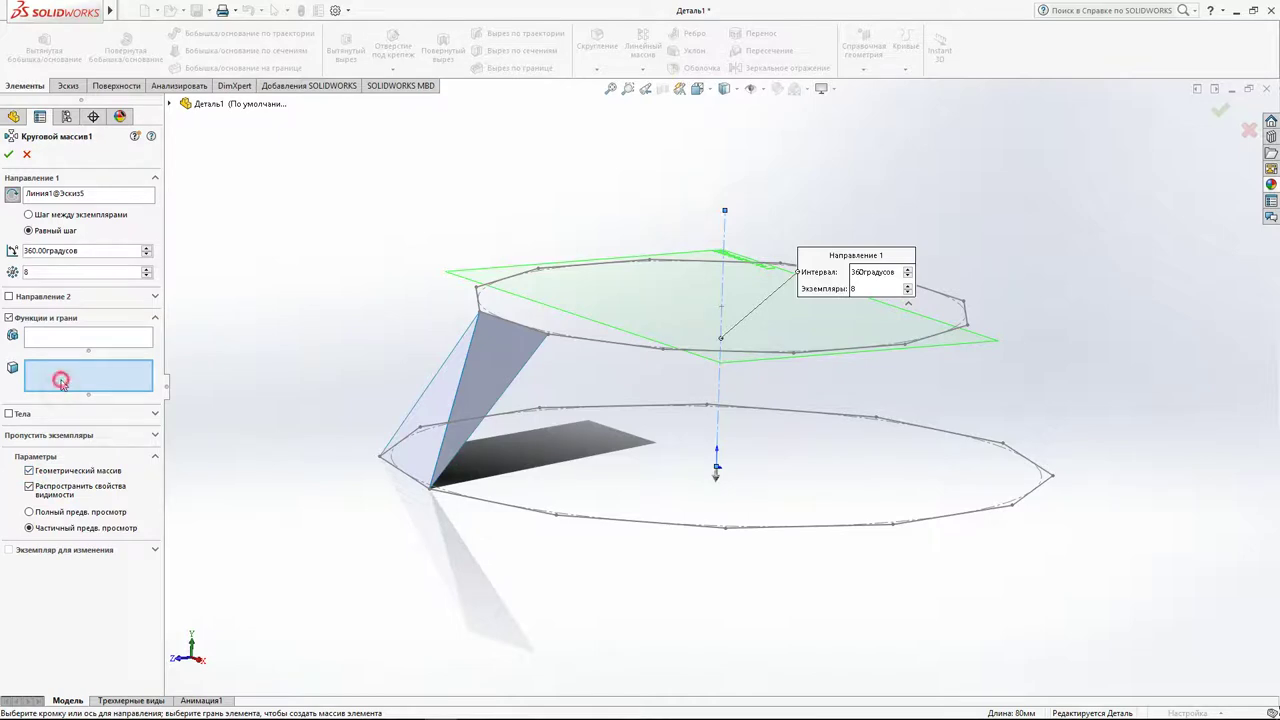
click(449, 386)
click(487, 377)
mouse_move(417, 375)
middle_down()
mouse_move(497, 400)
mouse_move(491, 430)
middle_up()
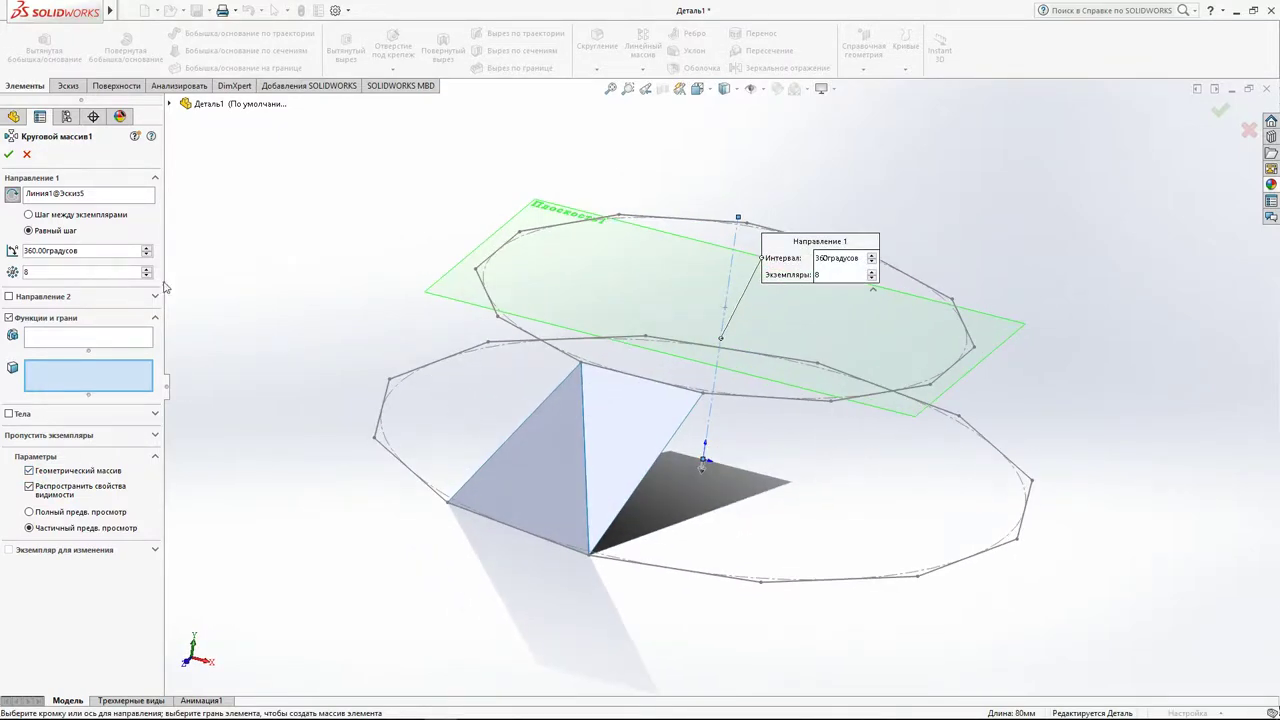
click(10, 318)
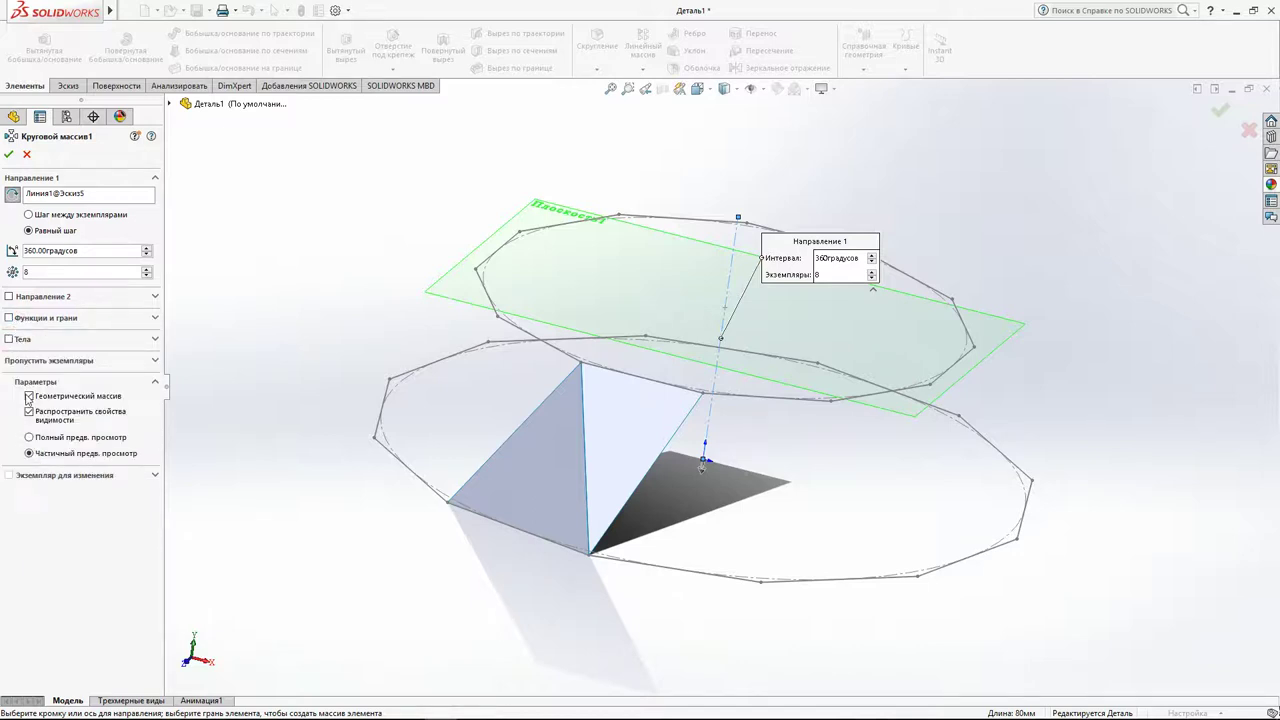
click(155, 297)
click(155, 297)
click(155, 318)
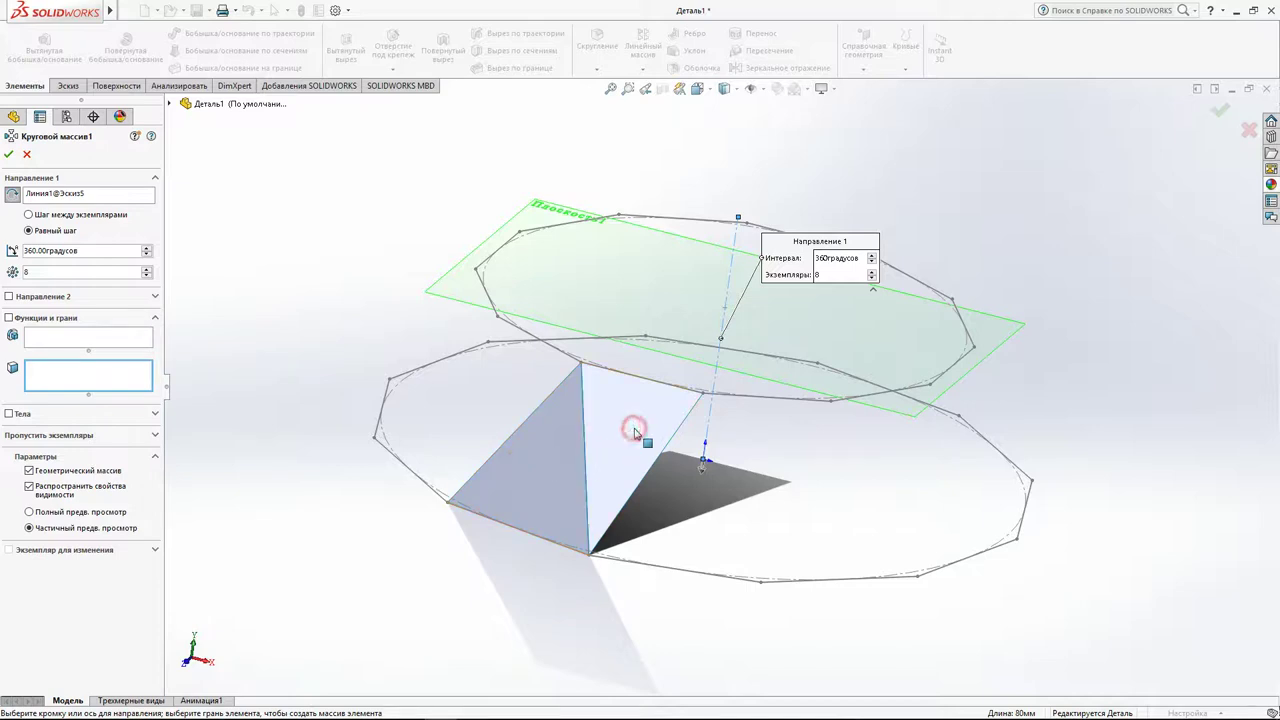
Pattern both triangular surface bodies 12 times around the axis and confirm.
click(18, 416)
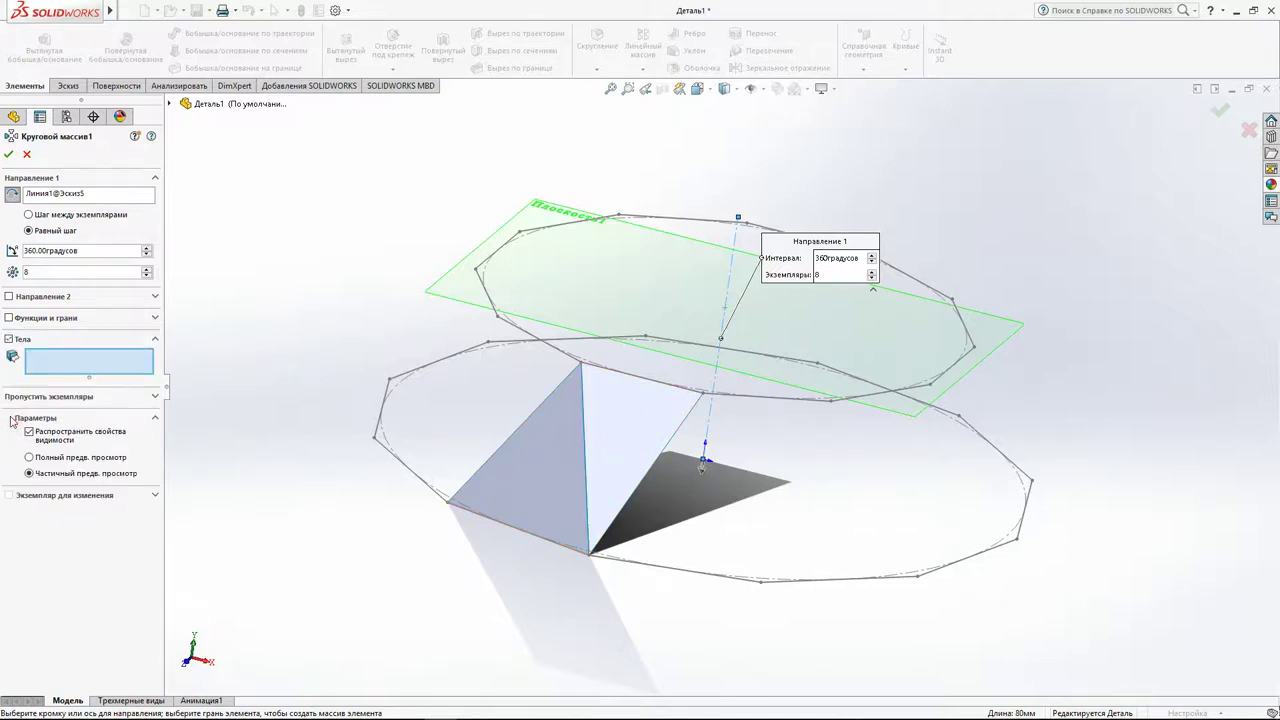
click(598, 495)
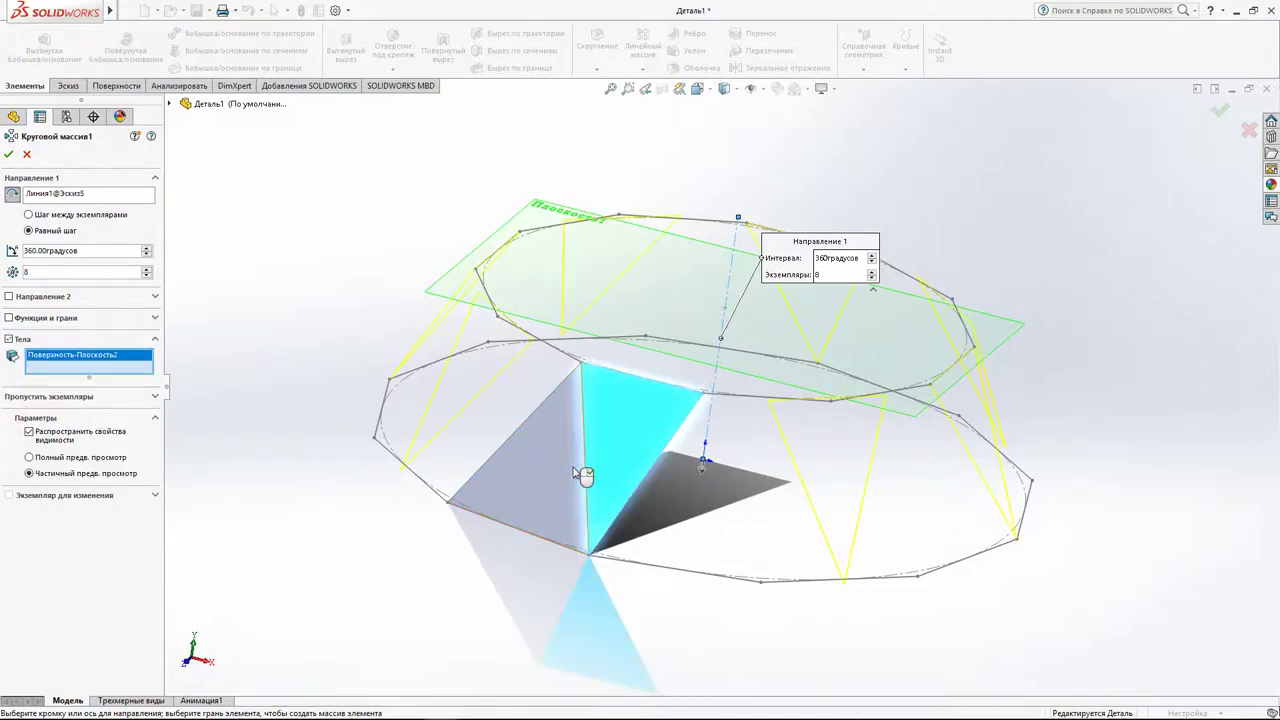
click(582, 474)
mouse_move(610, 485)
middle_down()
mouse_move(677, 491)
mouse_move(654, 543)
mouse_move(651, 509)
mouse_move(688, 440)
mouse_move(627, 456)
middle_up()
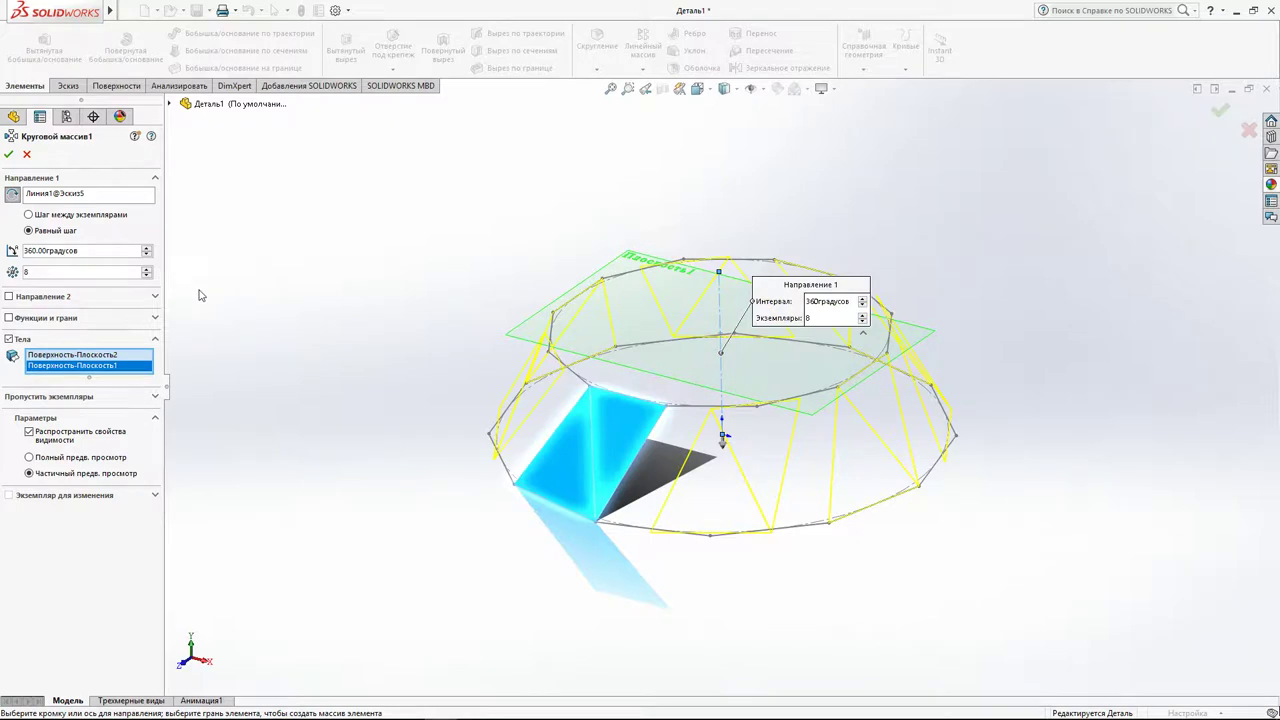
click(146, 269)
click(146, 269)
click(146, 269)
click(146, 269)
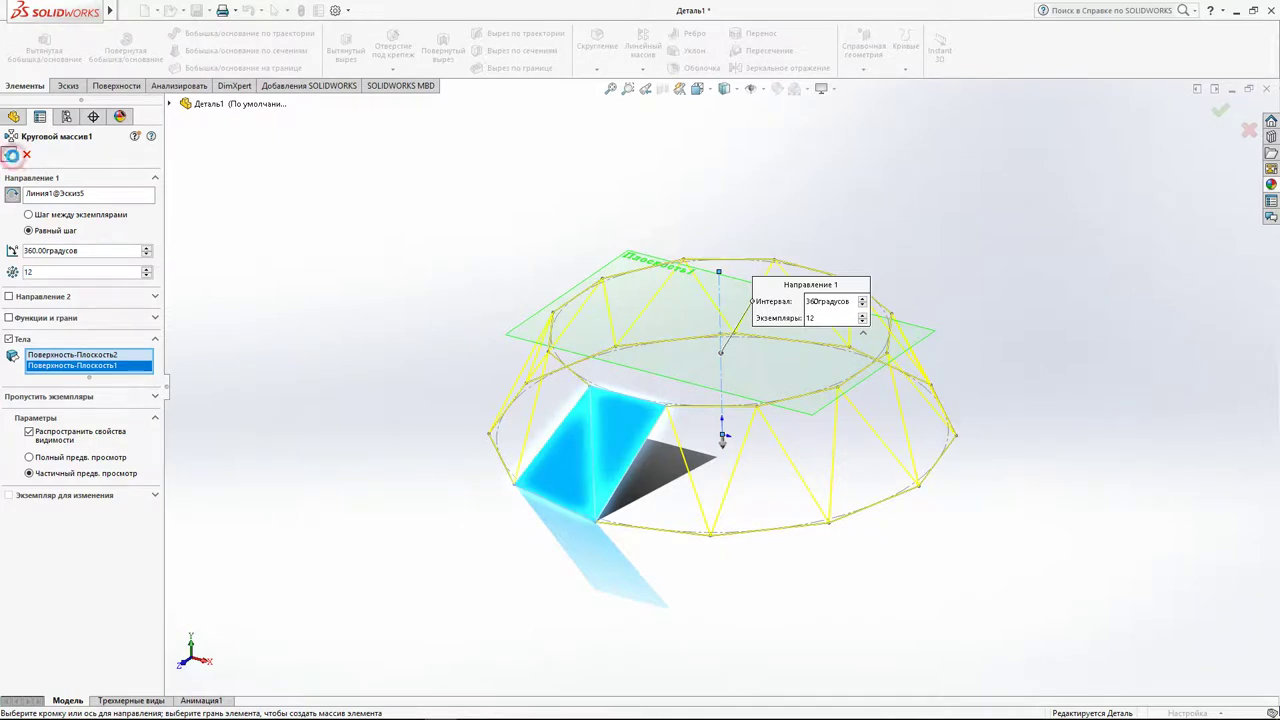
click(11, 155)
scroll(359, 339, up, 3)
mouse_move(483, 383)
middle_down()
mouse_move(493, 284)
mouse_move(471, 487)
mouse_move(514, 491)
mouse_move(520, 400)
mouse_move(540, 360)
middle_up()
scroll(633, 393, down, 3)
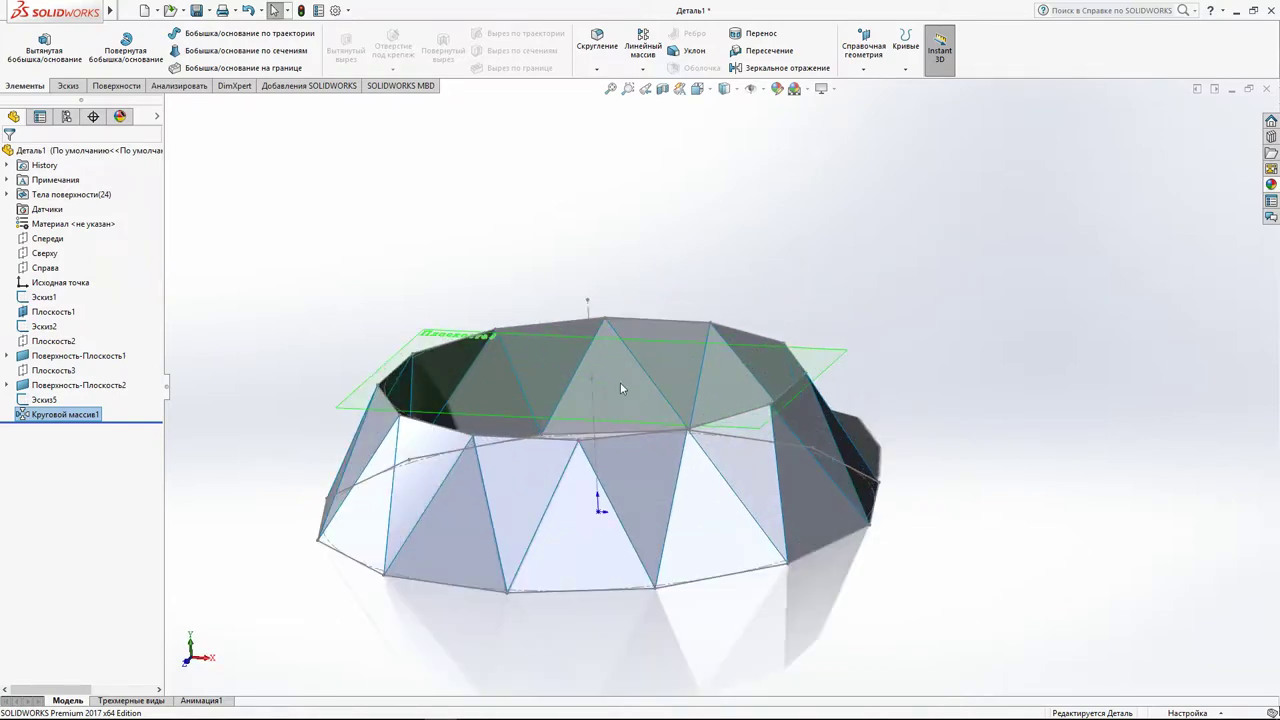
Hide the Плоскость1 reference plane.
mouse_move(614, 378)
middle_down()
mouse_move(621, 344)
mouse_move(617, 632)
mouse_move(643, 497)
middle_up()
click(636, 482)
scroll(643, 484, up, 2)
scroll(705, 452, up, 2)
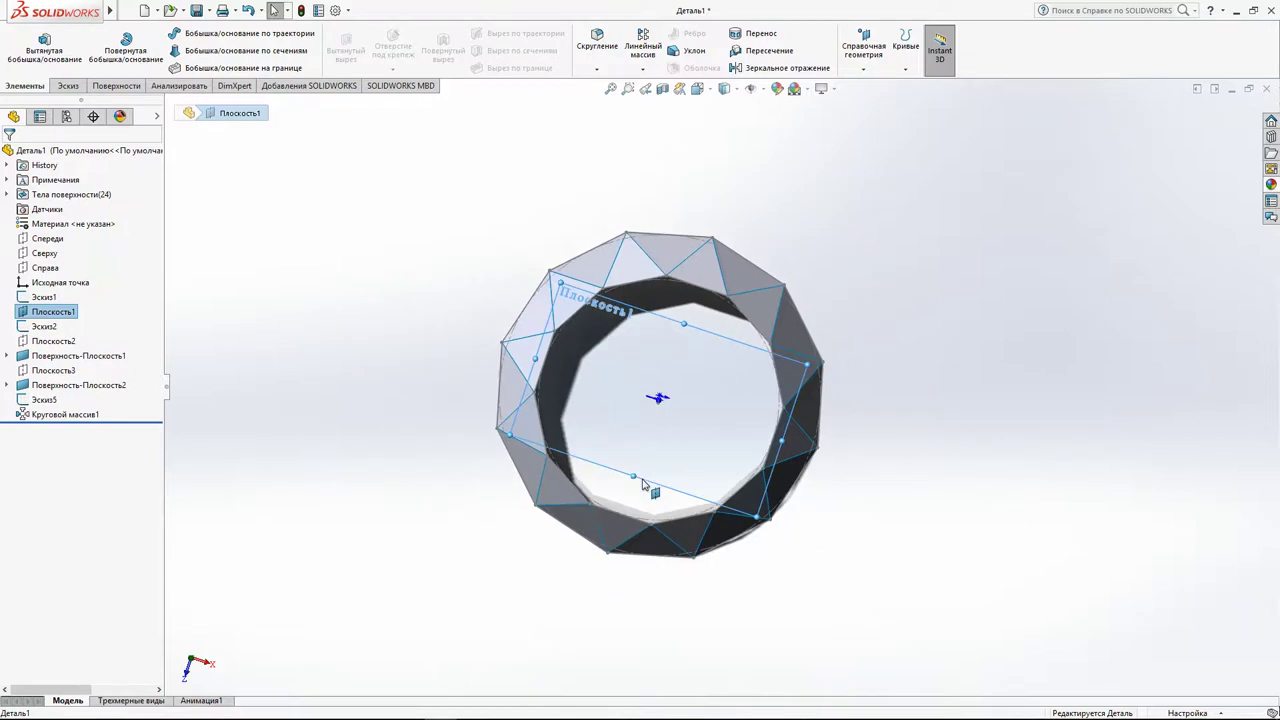
right_click(693, 373)
mouse_move(693, 373)
middle_down()
mouse_move(606, 374)
mouse_move(598, 262)
middle_up()
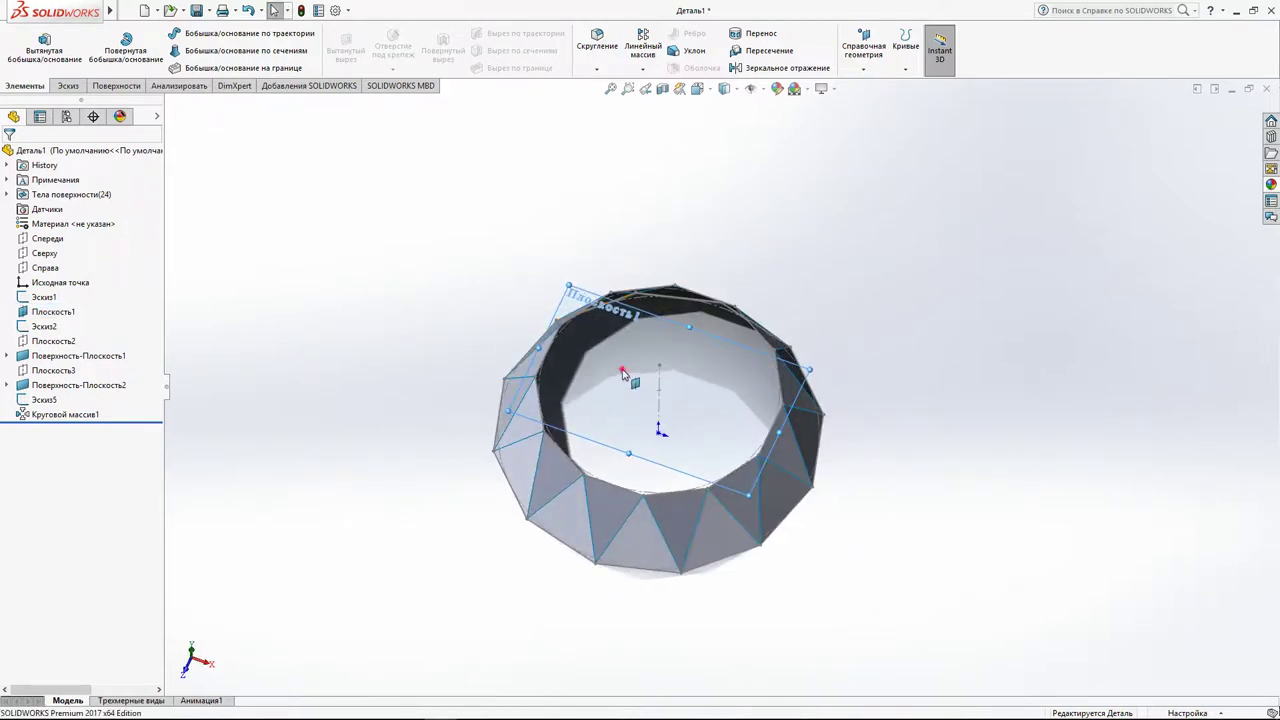
click(622, 372)
click(699, 330)
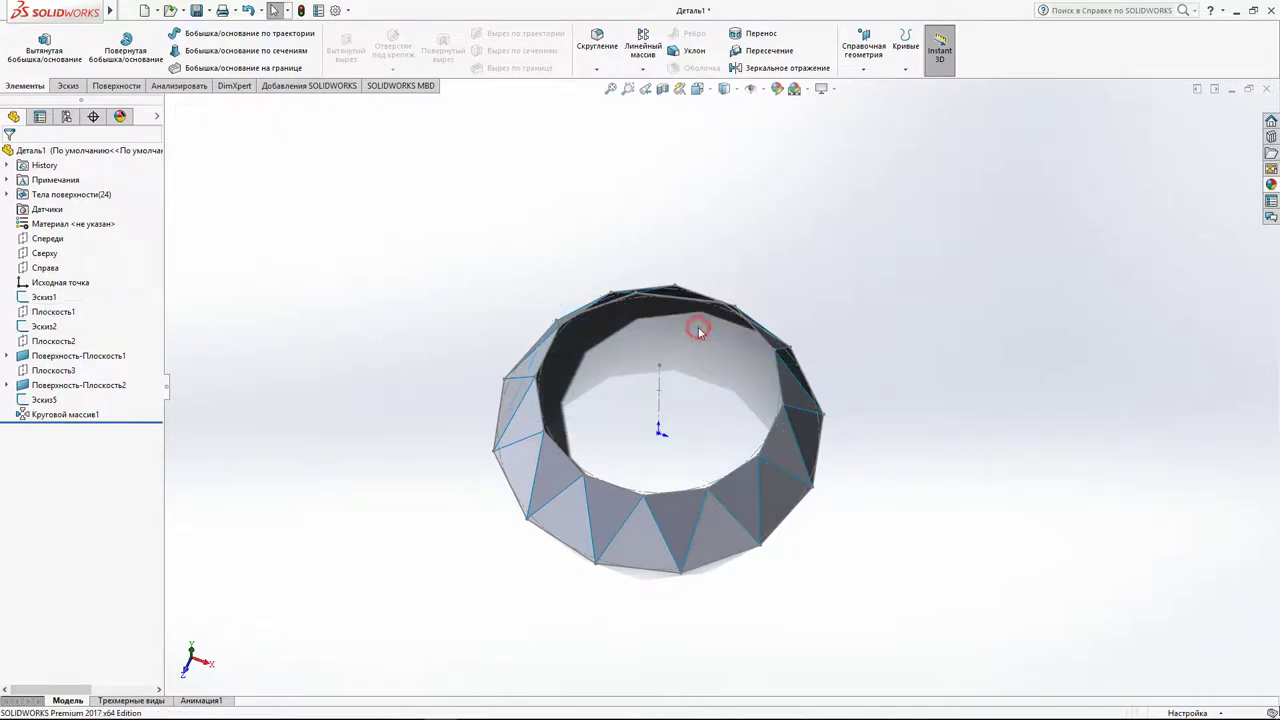
Inspect the faceted ring from several angles, selecting its base circle to check the diameter.
mouse_move(645, 382)
middle_down()
mouse_move(634, 254)
mouse_move(654, 455)
mouse_move(586, 523)
mouse_move(518, 455)
mouse_move(426, 446)
mouse_move(317, 397)
mouse_move(309, 218)
mouse_move(340, 171)
mouse_move(397, 360)
mouse_move(529, 449)
mouse_move(666, 331)
mouse_move(691, 226)
mouse_move(671, 251)
middle_up()
scroll(683, 490, down, 3)
scroll(683, 490, up, 3)
scroll(683, 490, down, 3)
mouse_move(683, 490)
middle_down()
mouse_move(771, 380)
mouse_move(794, 449)
mouse_move(767, 314)
middle_up()
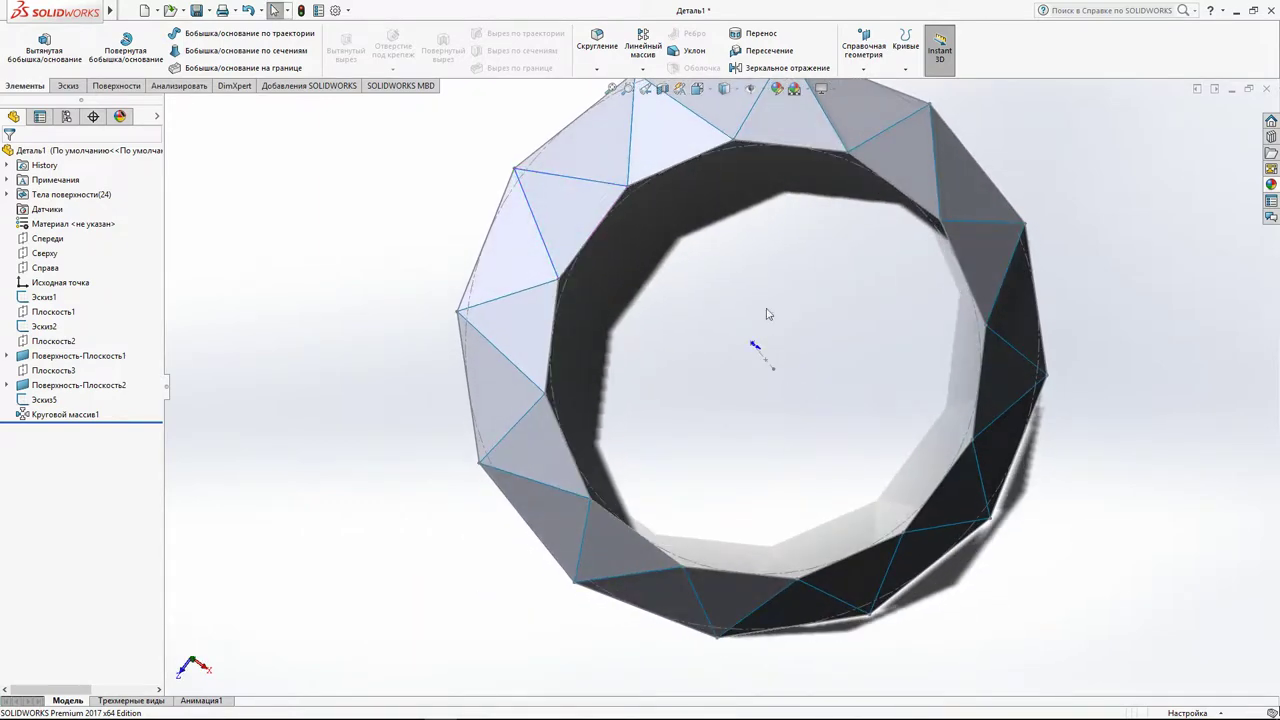
click(732, 147)
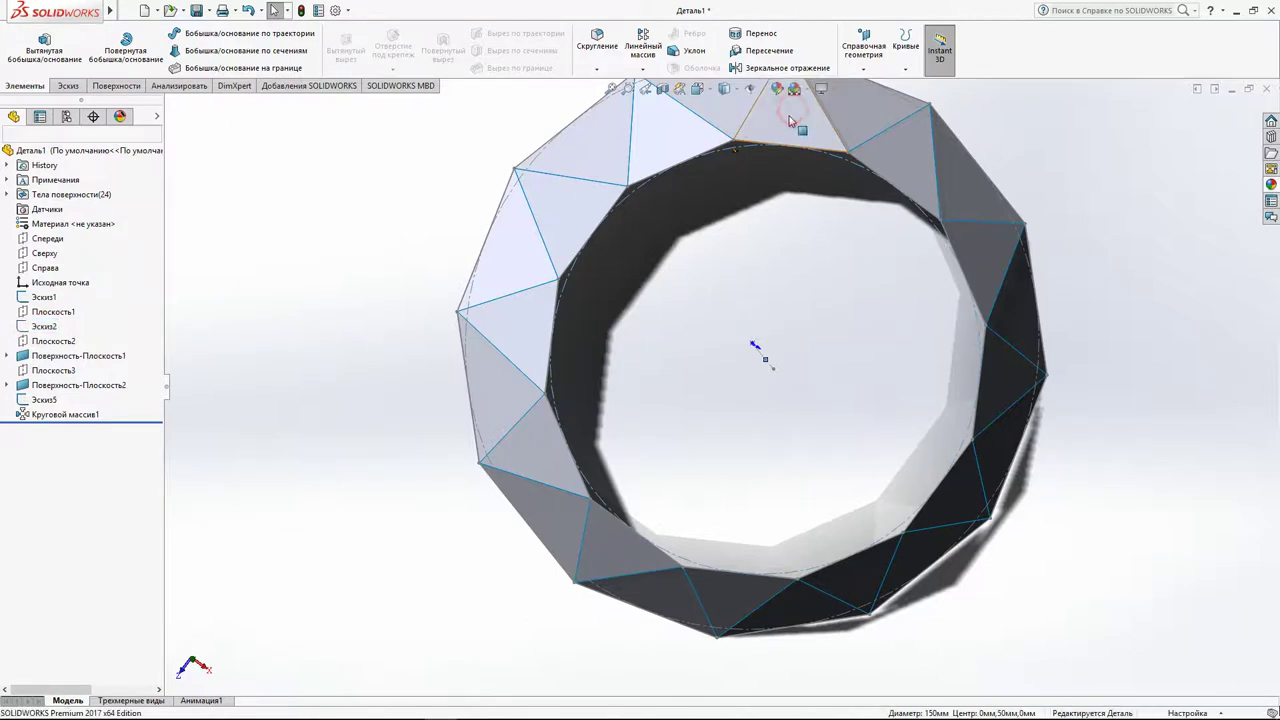
scroll(749, 188, up, 3)
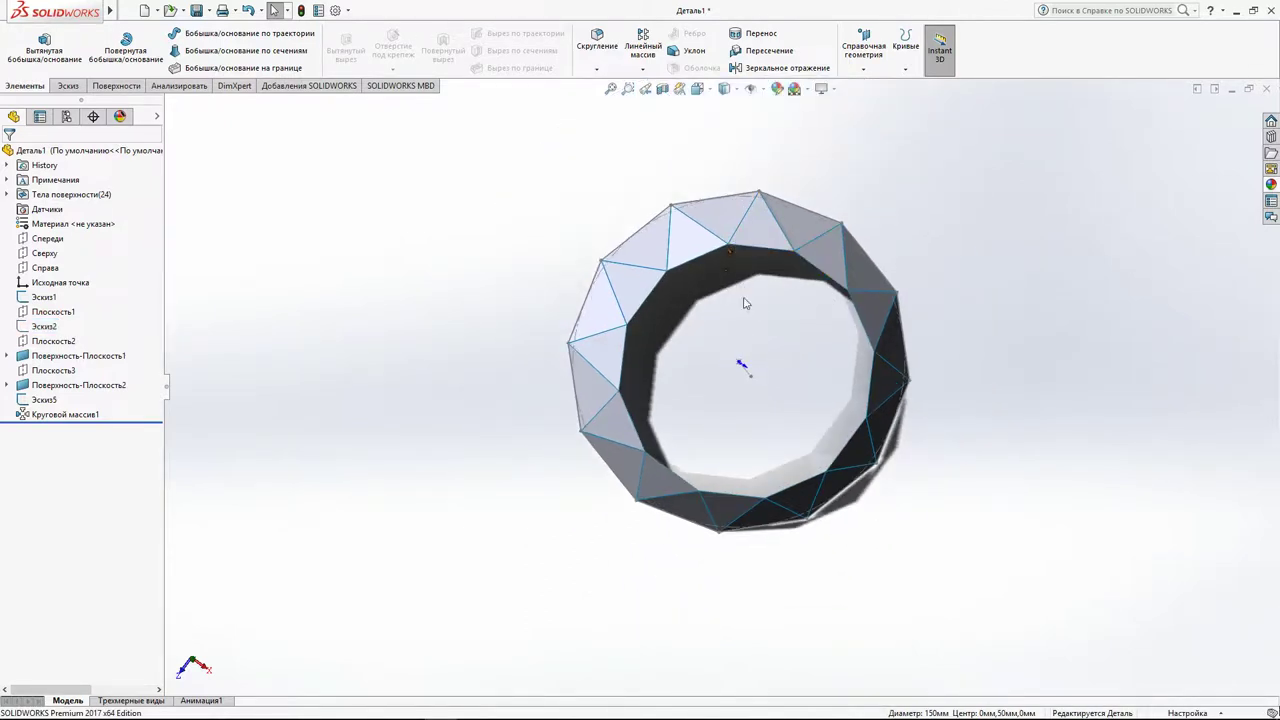
mouse_move(724, 335)
middle_down()
mouse_move(737, 143)
mouse_move(760, 209)
mouse_move(759, 185)
middle_up()
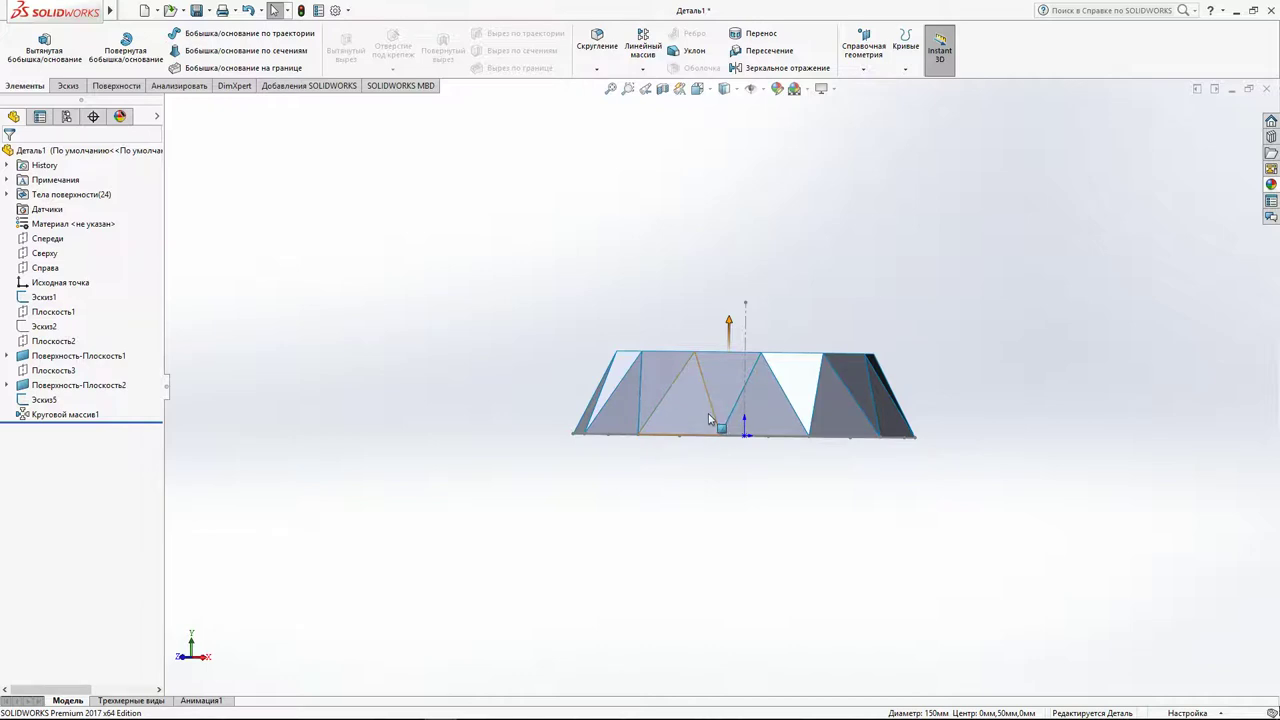
middle_drag(706, 441, 718, 450)
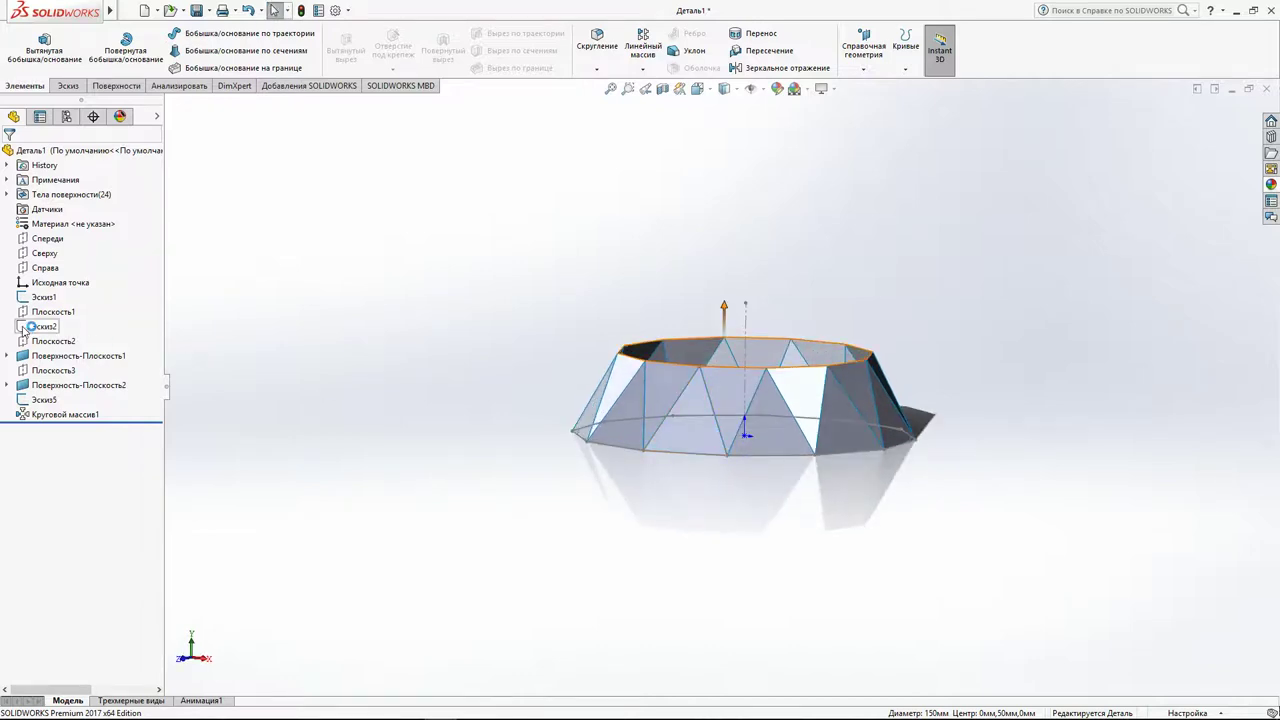
Select the Сверху plane, view it normal, and drag out a new plane offset from it.
click(44, 253)
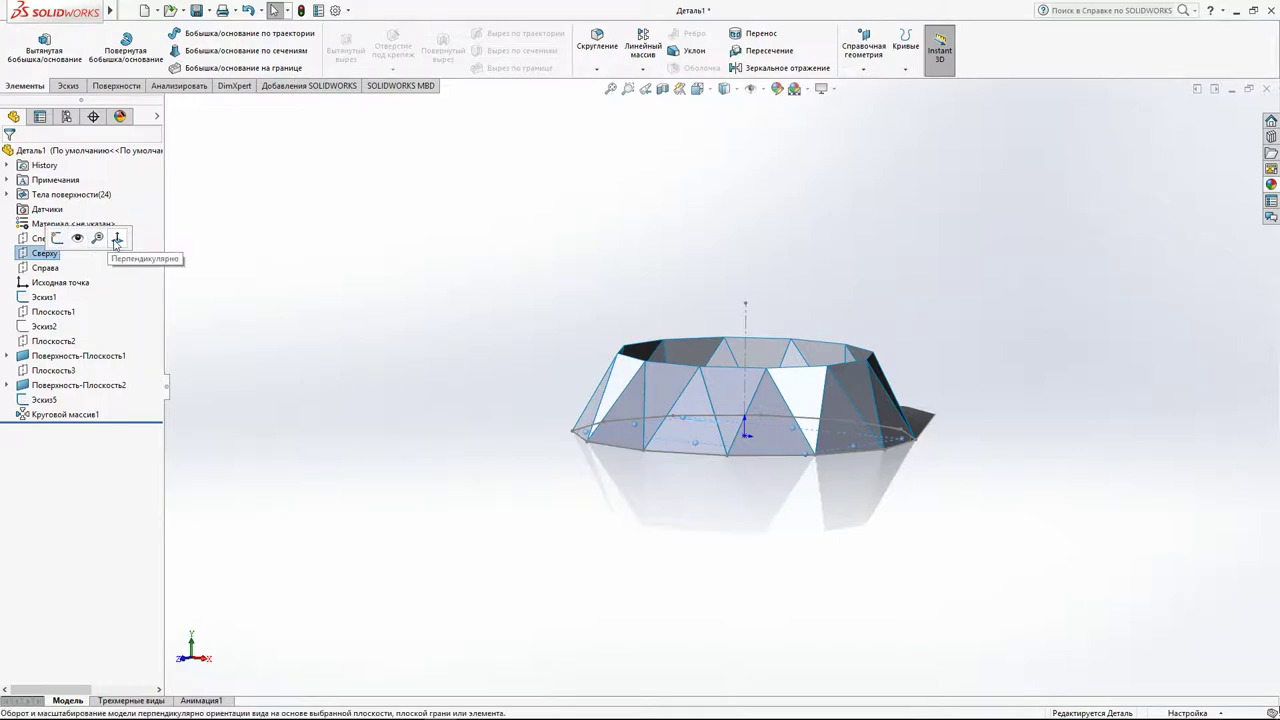
click(117, 240)
middle_drag(314, 343, 333, 220)
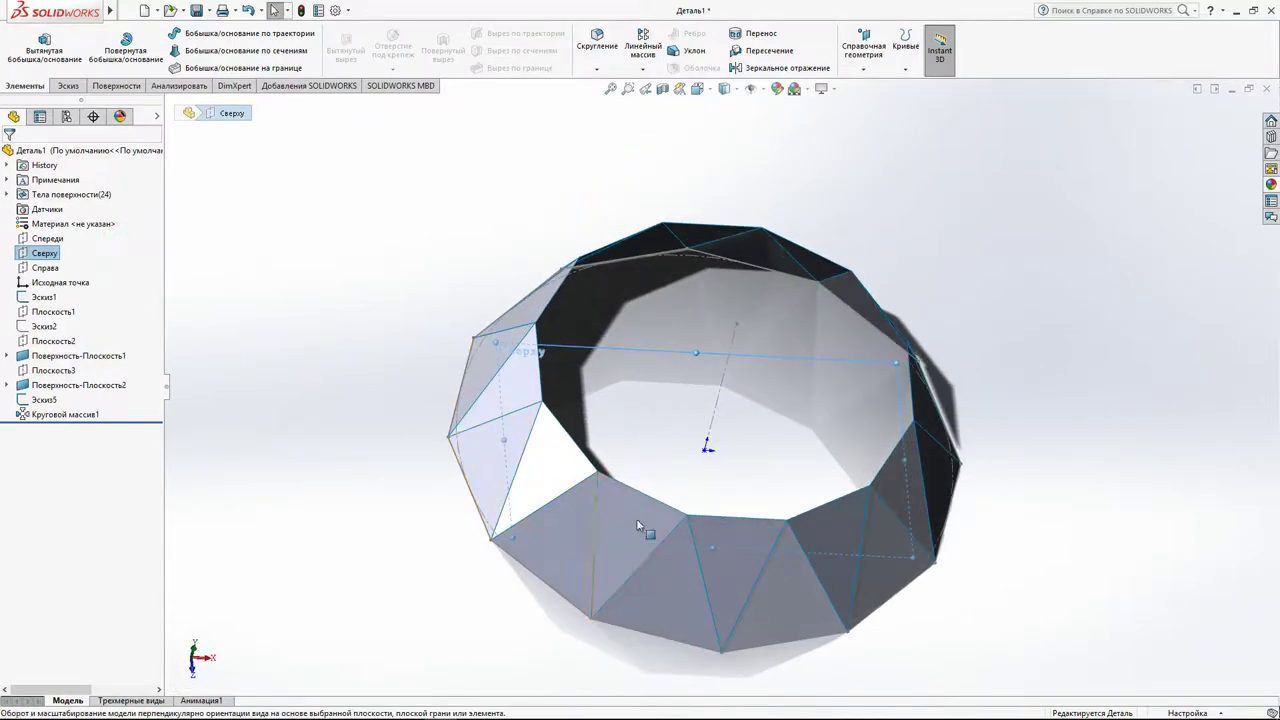
ctrl+drag(715, 548, 723, 470)
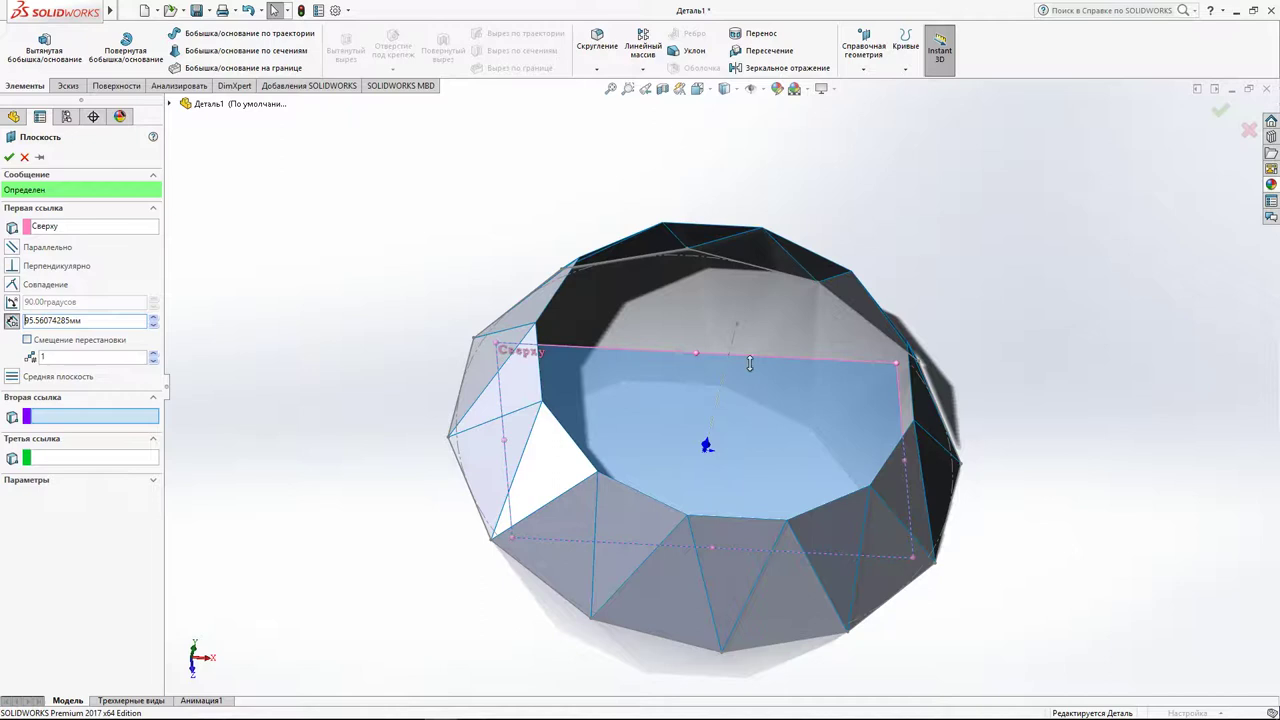
Set the new plane's offset from Сверху to 70 mm and confirm it as Плоскость4.
drag(750, 363, 763, 323)
scroll(737, 395, up, 5)
middle_drag(748, 343, 720, 371)
scroll(720, 371, down, 3)
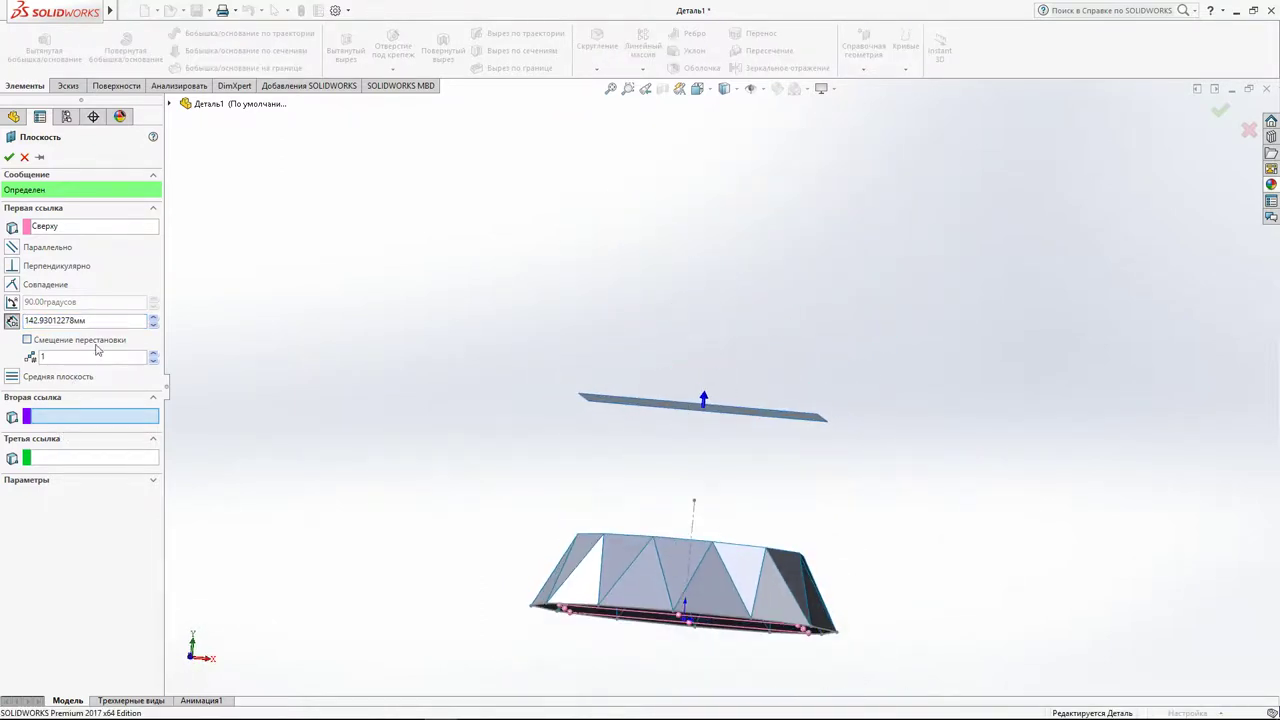
drag(120, 322, 3, 331)
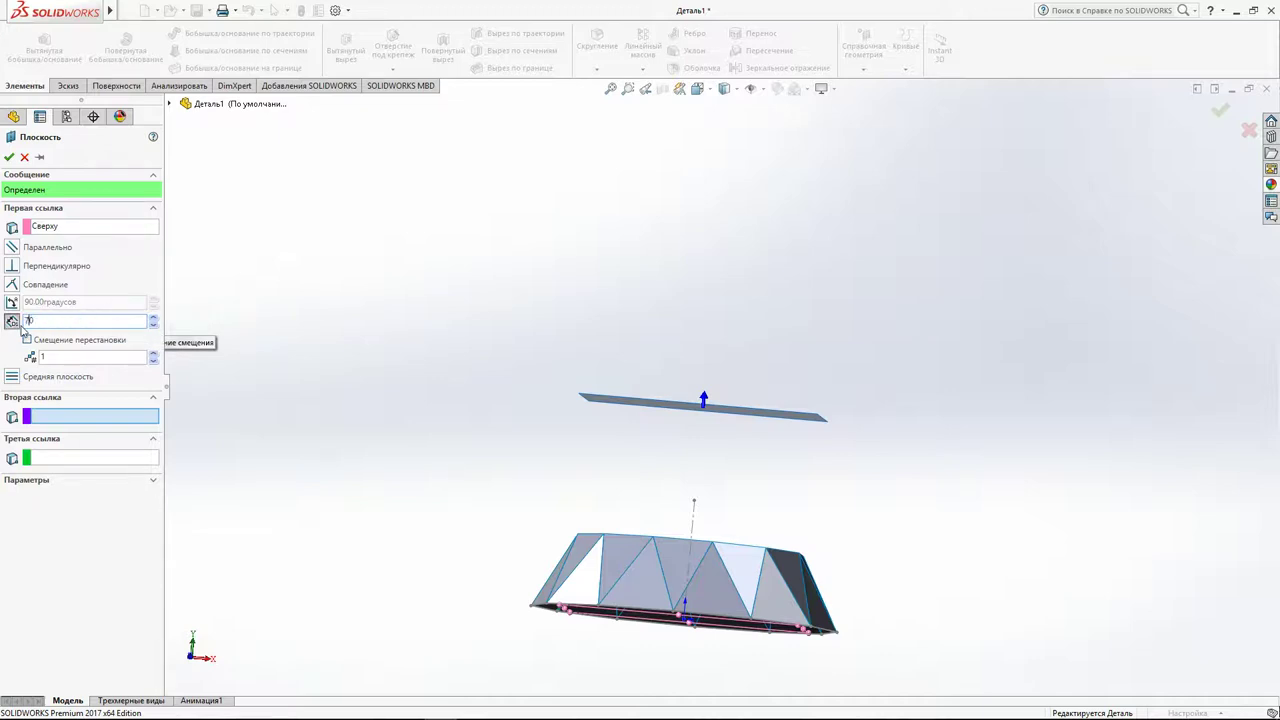
text(0)
key(Return)
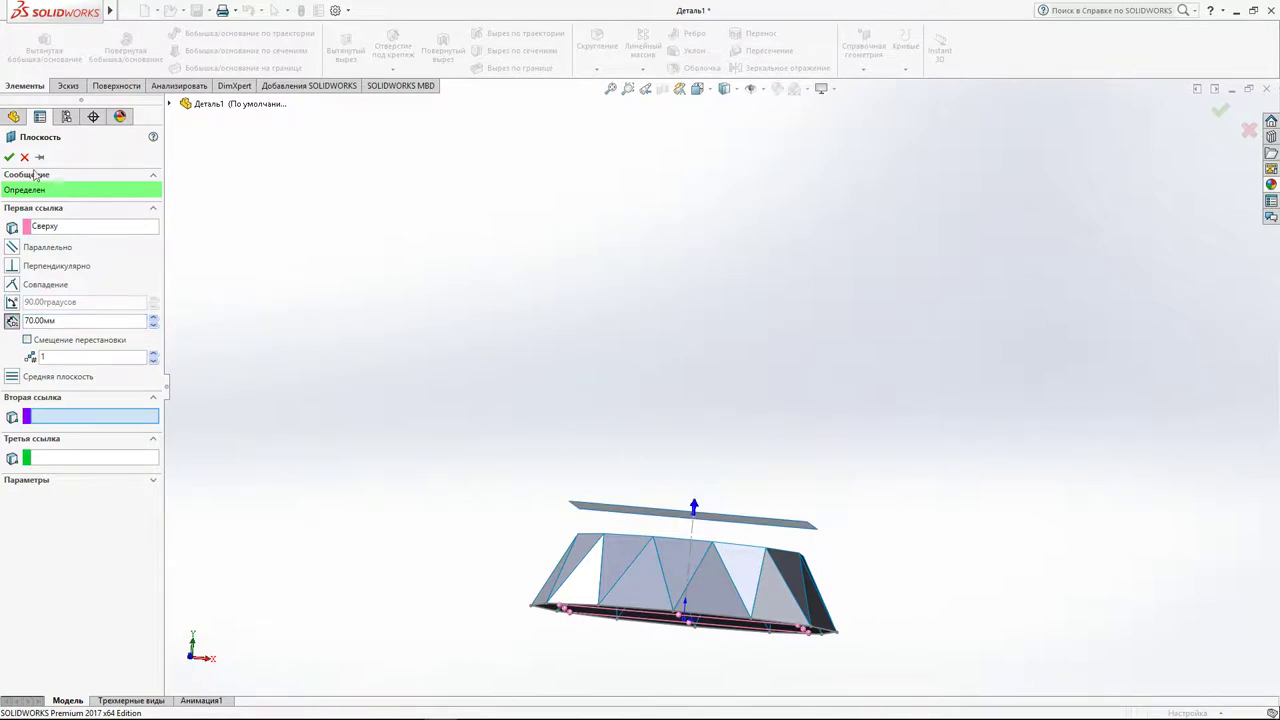
click(10, 158)
middle_drag(400, 305, 391, 508)
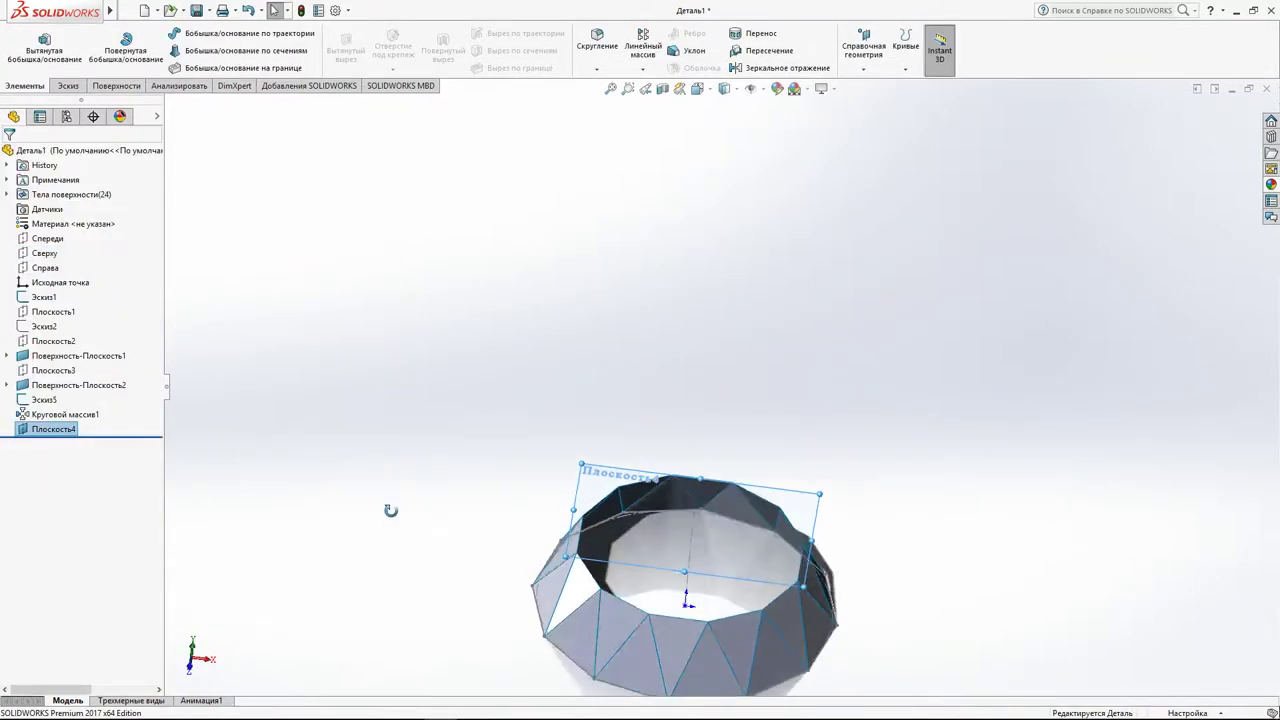
middle_drag(572, 526, 618, 566)
click(617, 564)
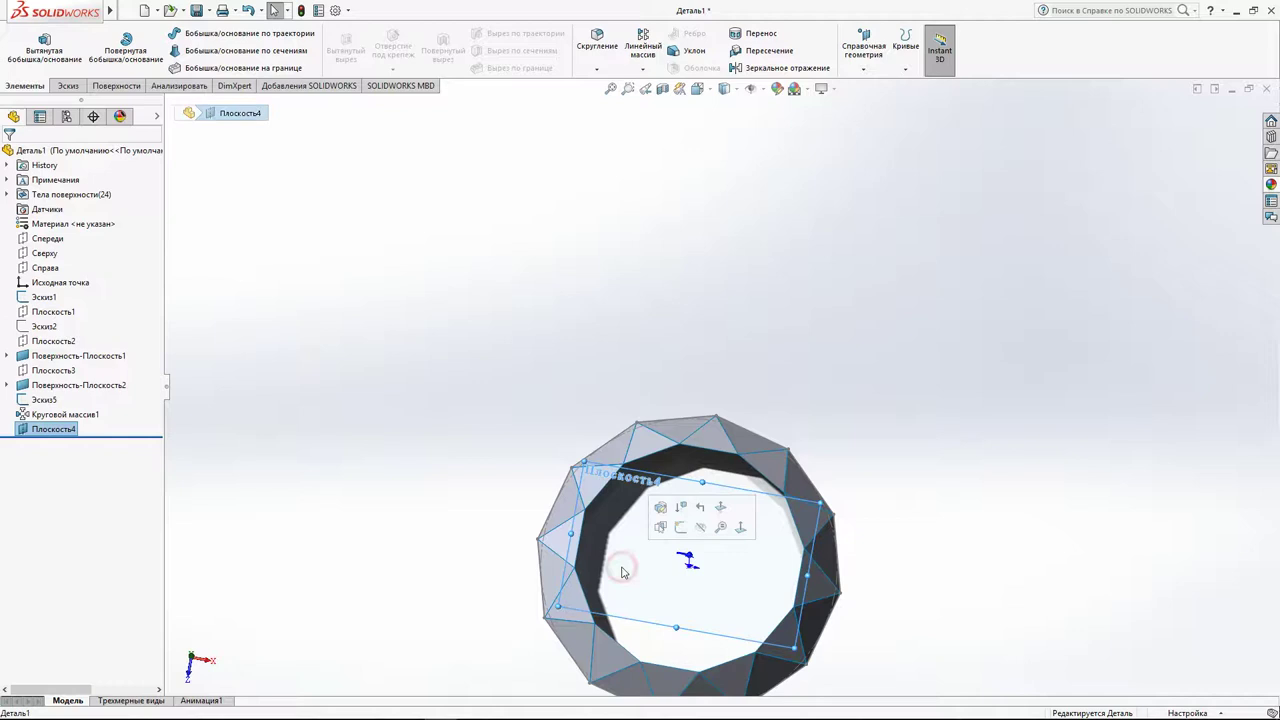
On Плоскость4, draw a 12-sided polygon centred on the origin and place its circle diameter dimension.
click(682, 528)
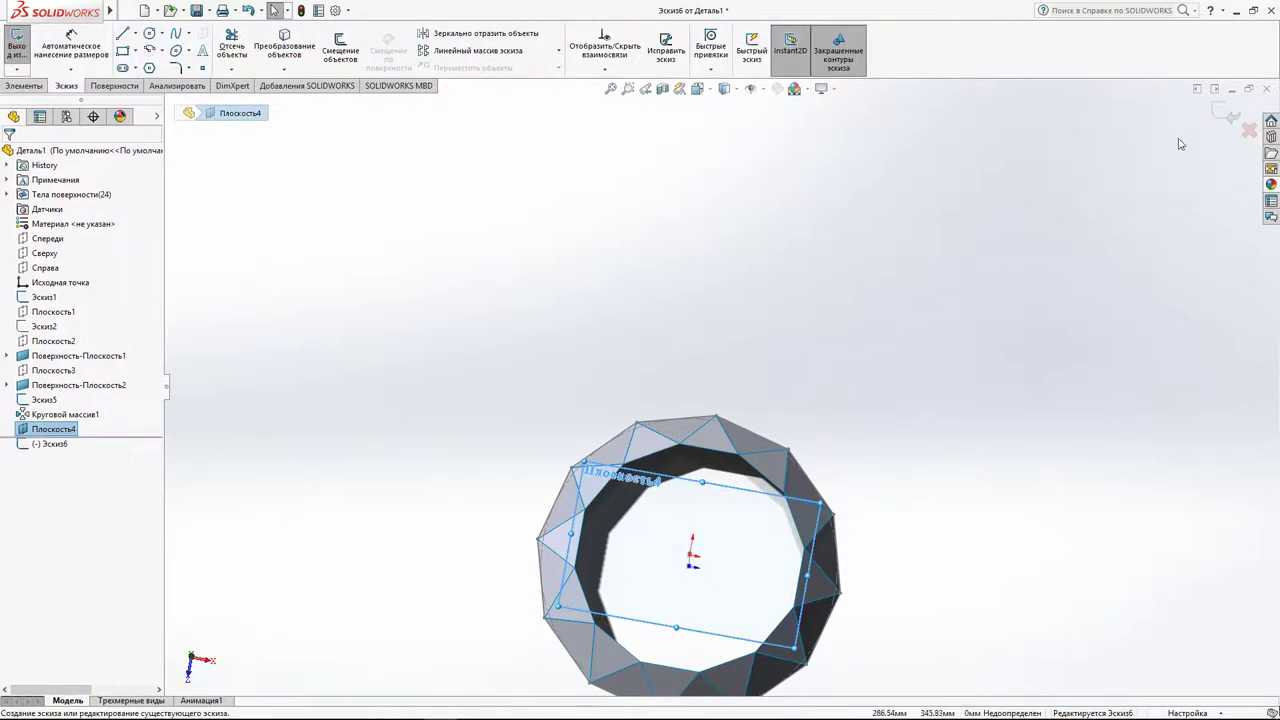
click(699, 89)
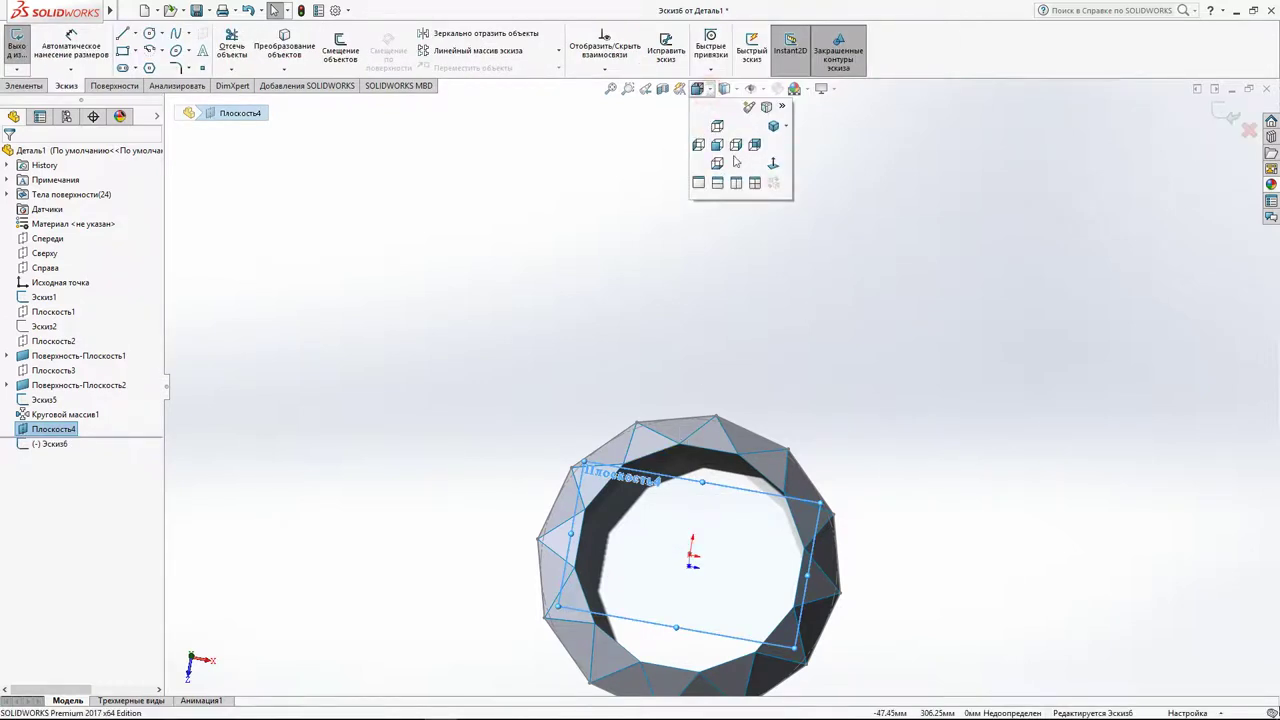
click(772, 166)
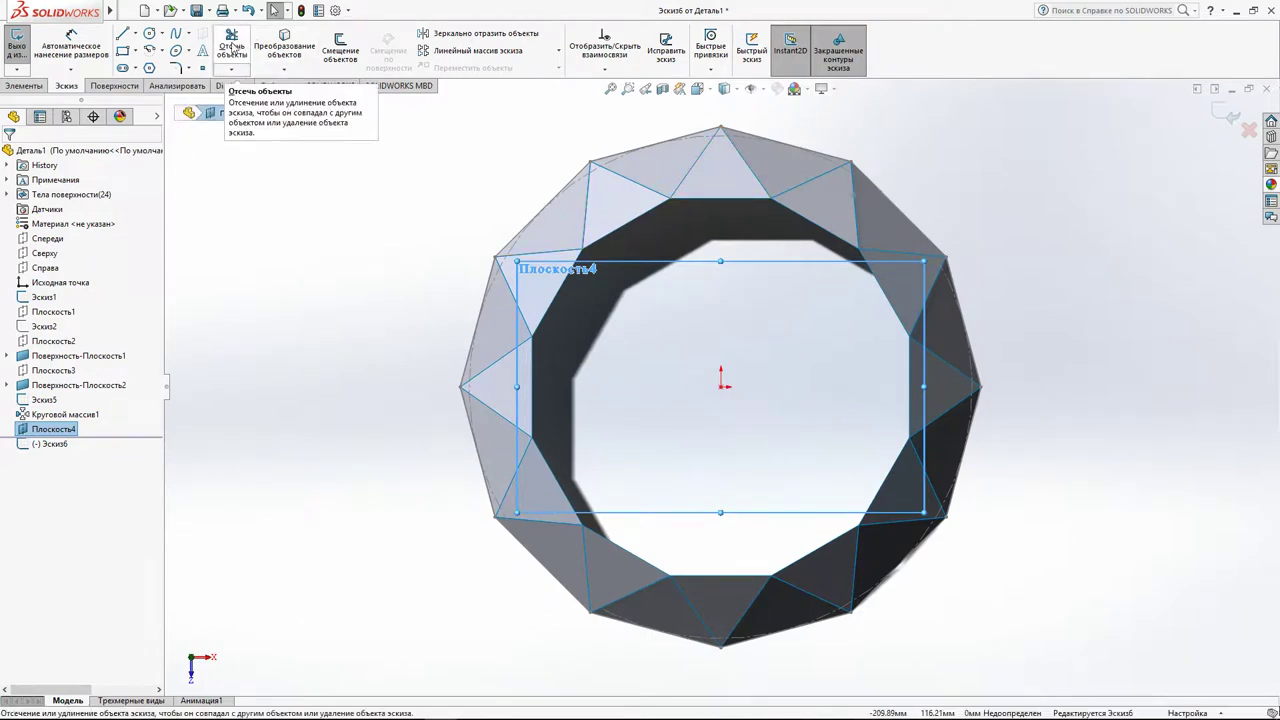
click(149, 67)
click(722, 385)
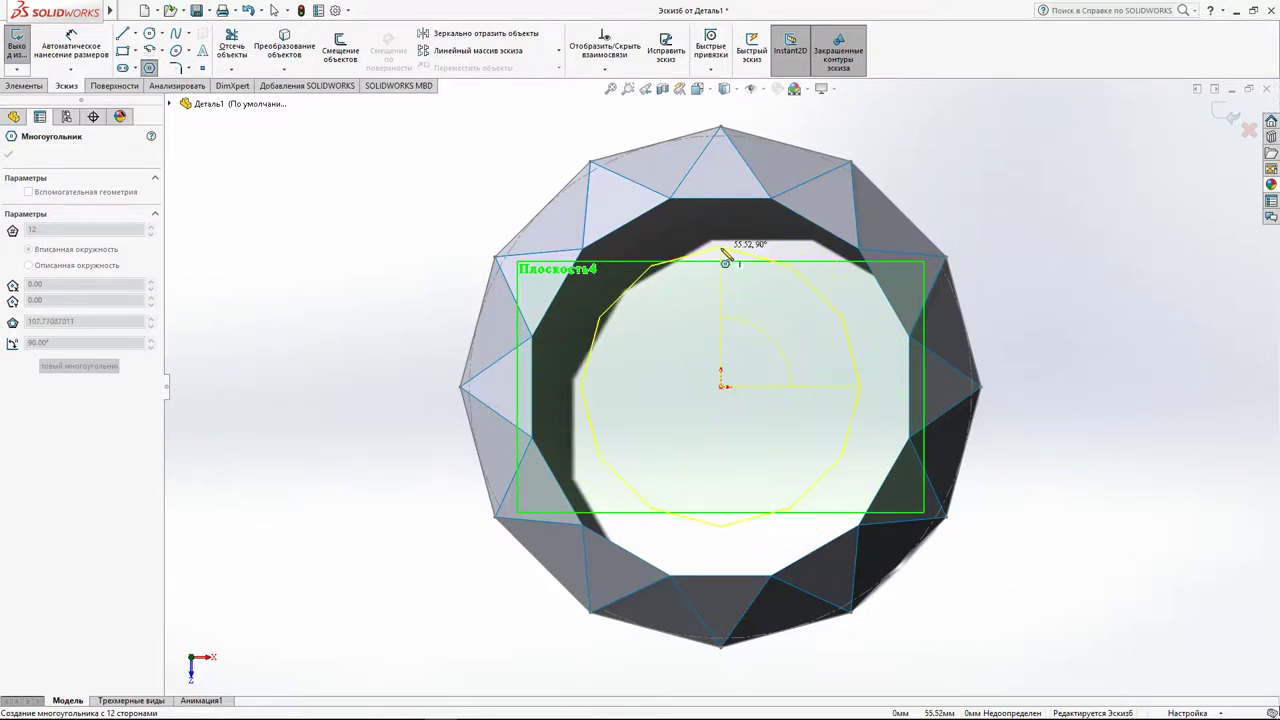
click(721, 259)
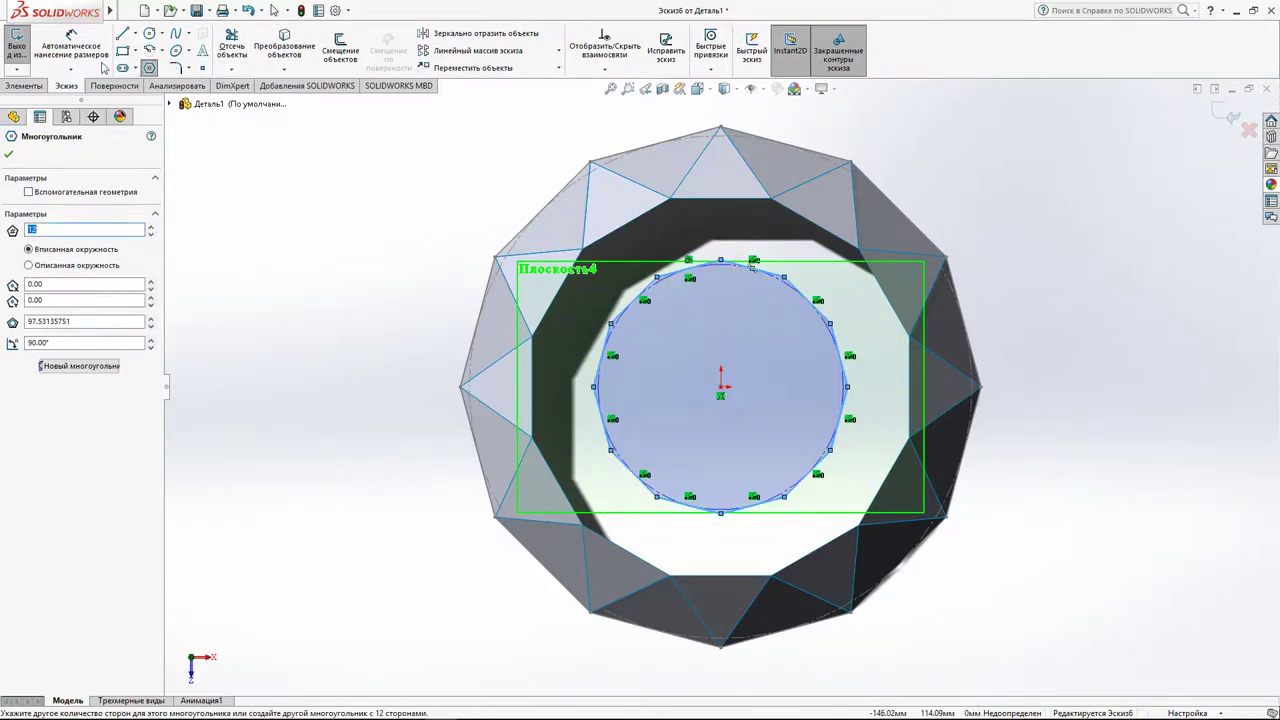
key(Escape)
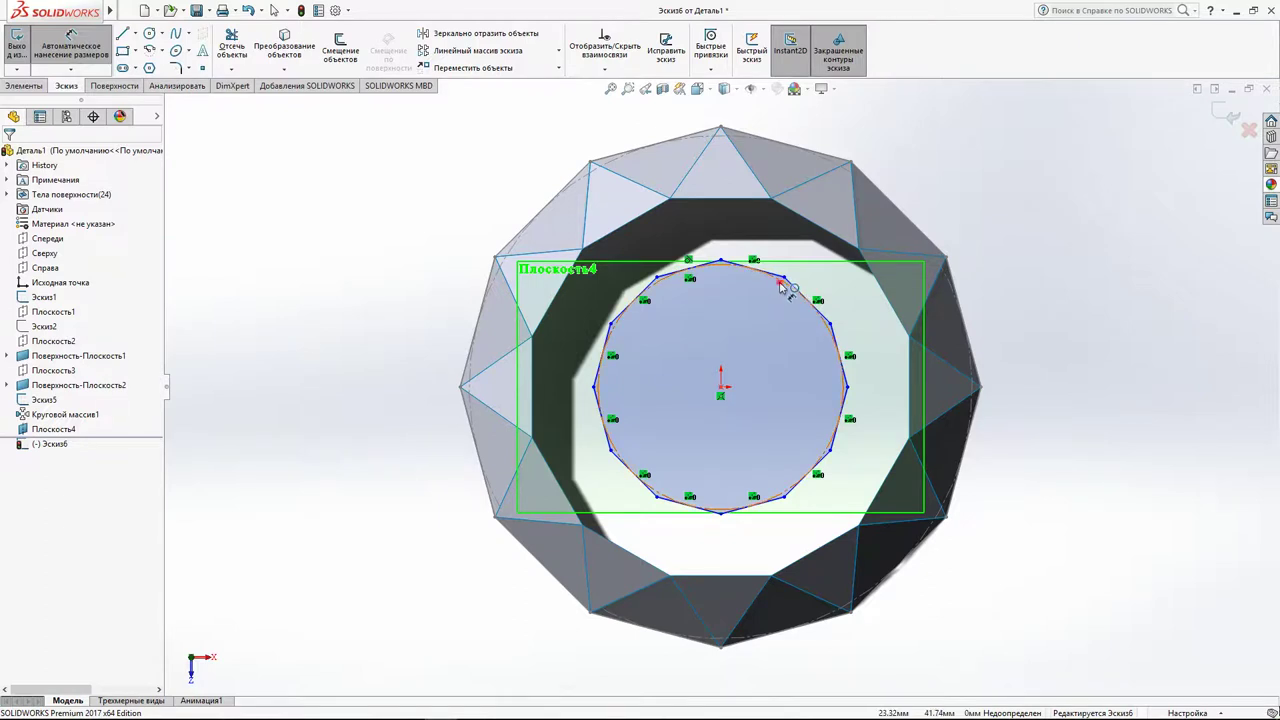
click(781, 289)
click(1210, 238)
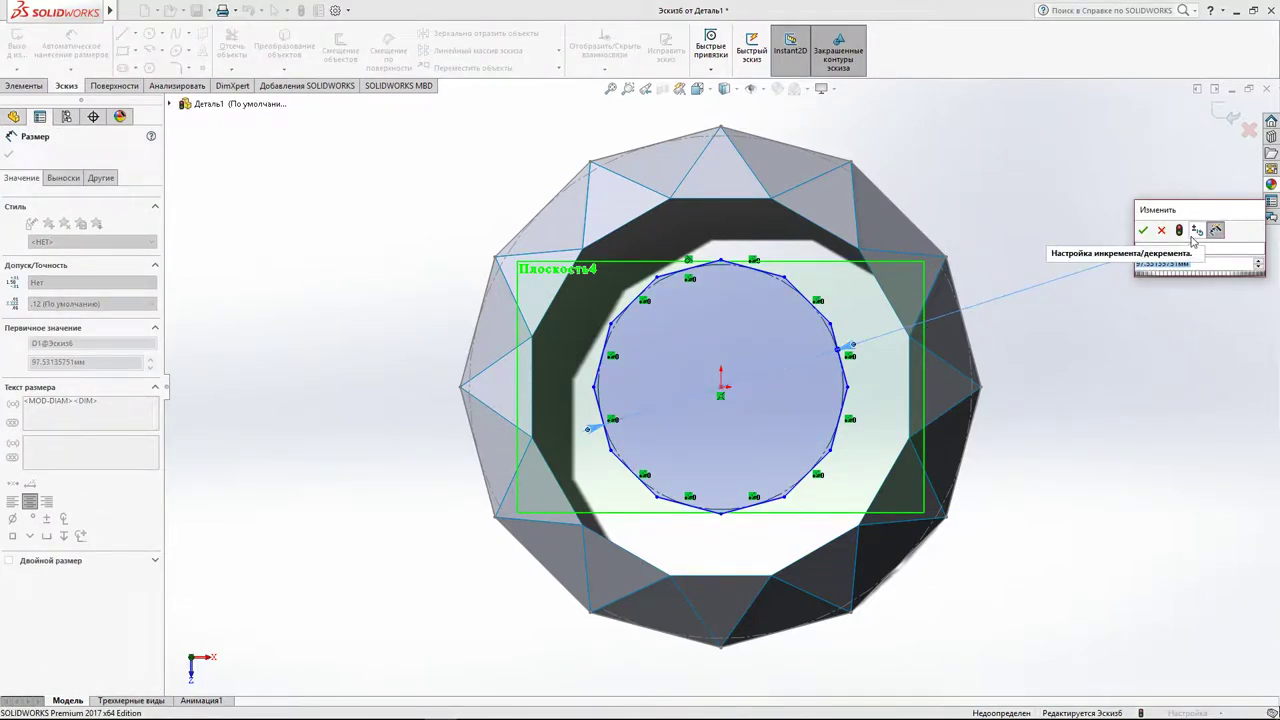
Set the polygon's circle diameter to 100 mm.
text(100)
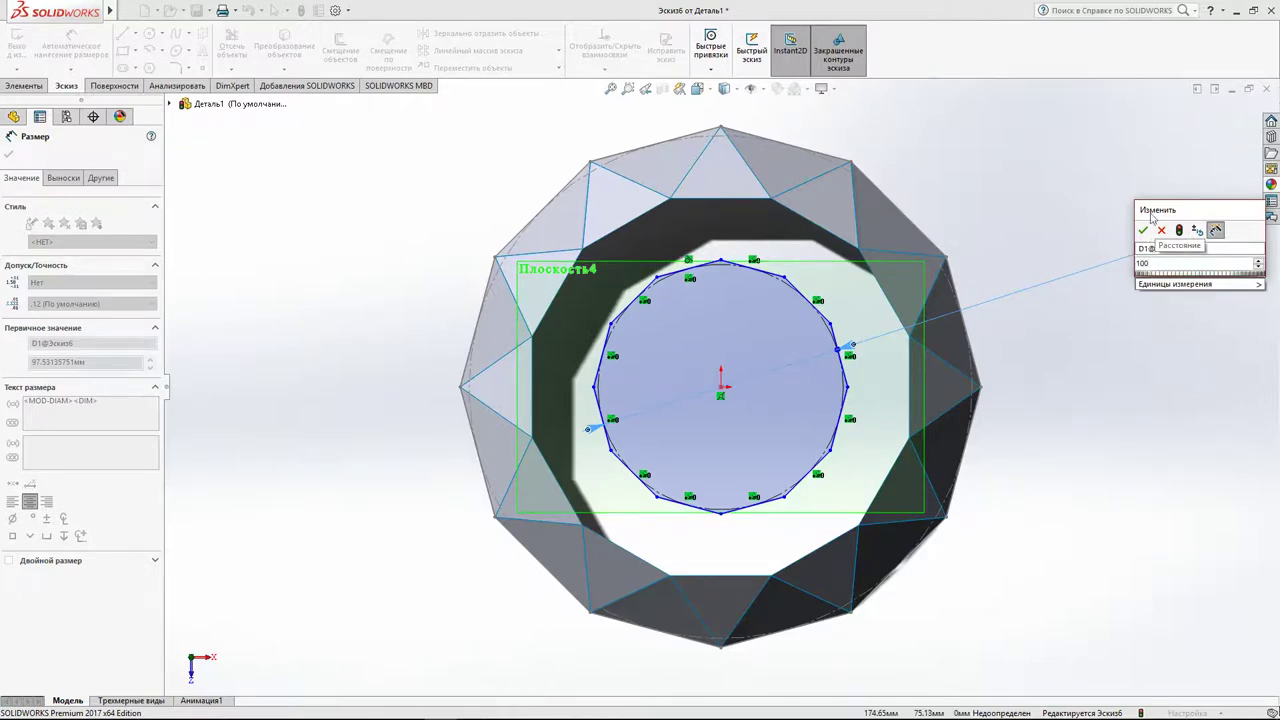
click(1143, 230)
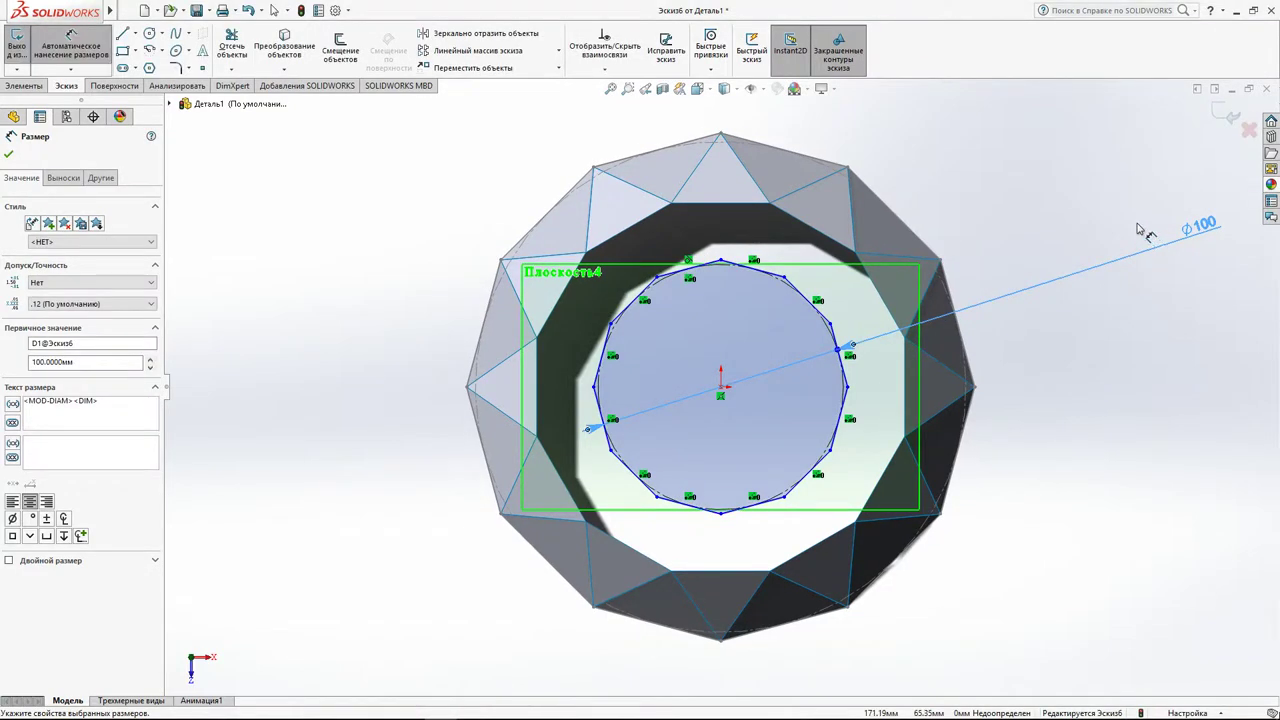
click(1045, 190)
scroll(809, 303, down, 3)
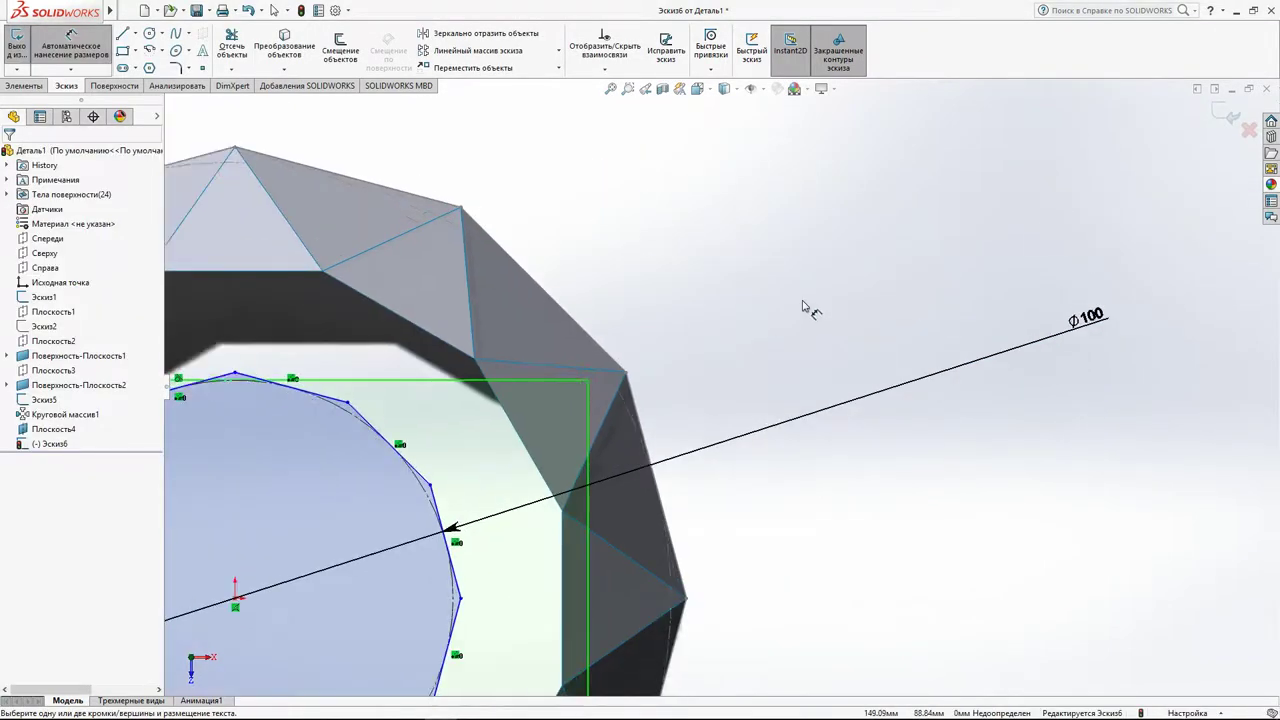
scroll(600, 400, up, 3)
scroll(700, 392, down, 2)
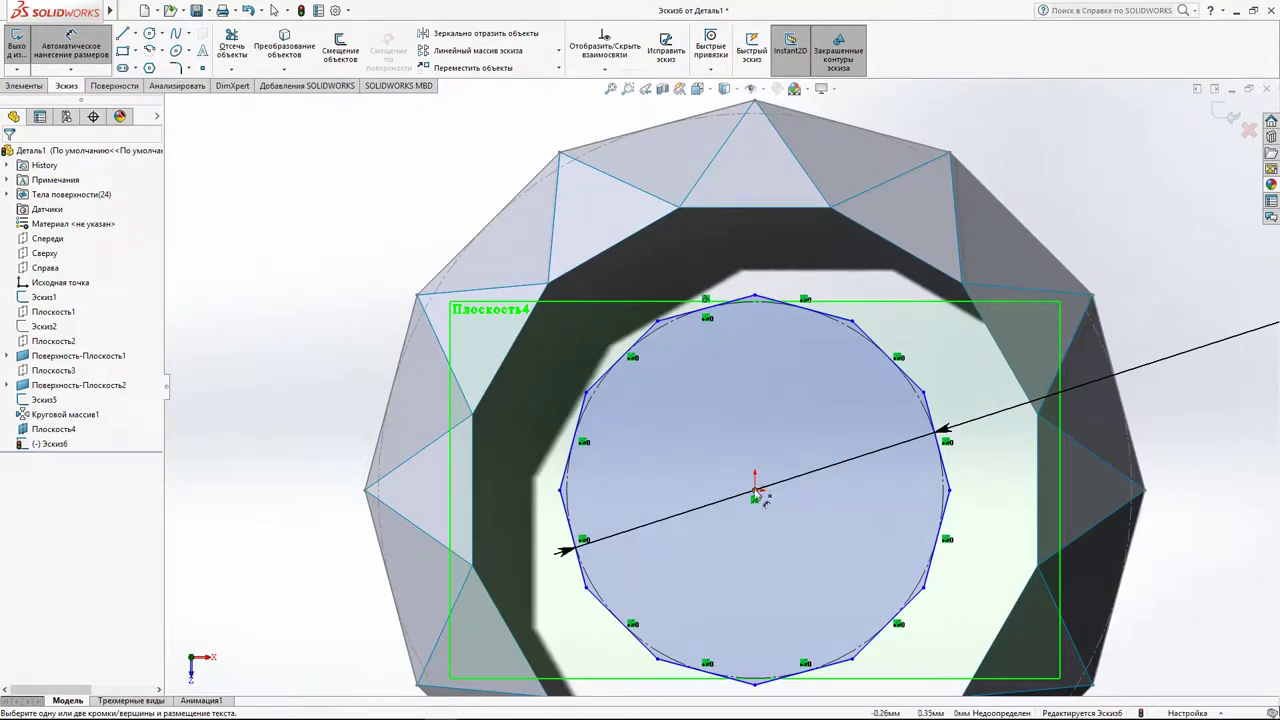
click(275, 10)
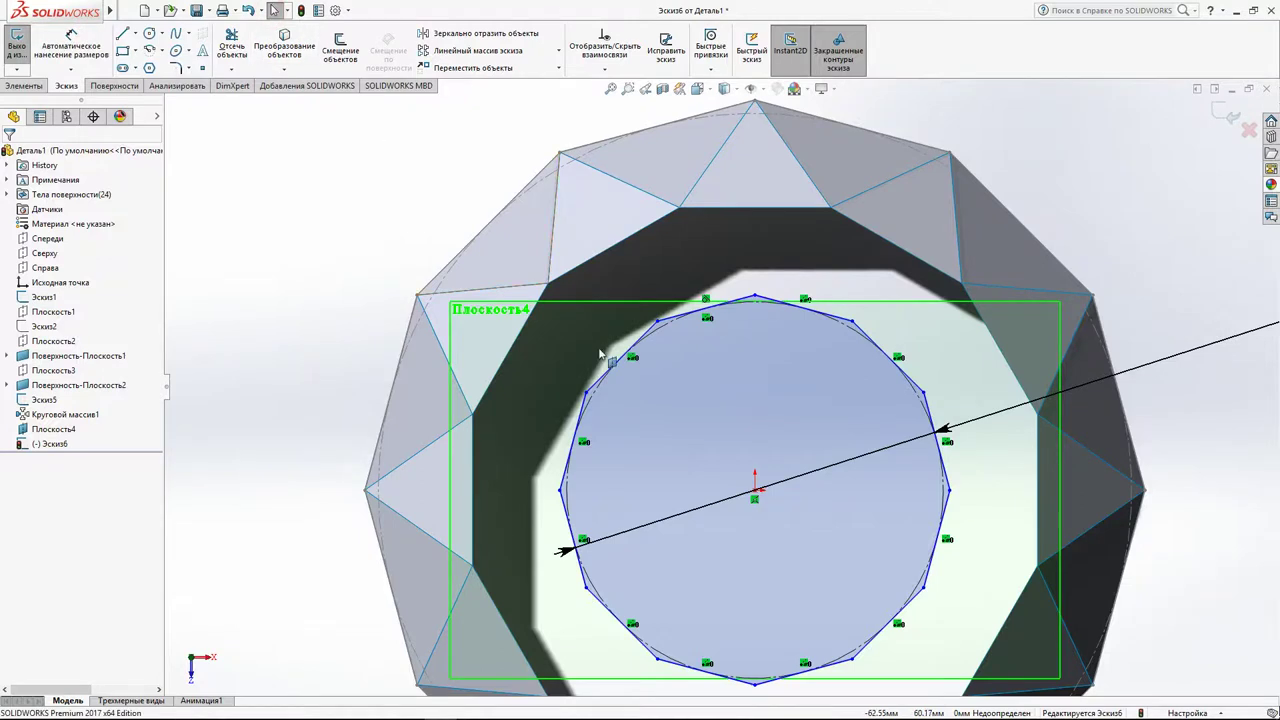
Make the polygon's centre point and top vertex vertical to fully define the sketch.
click(757, 489)
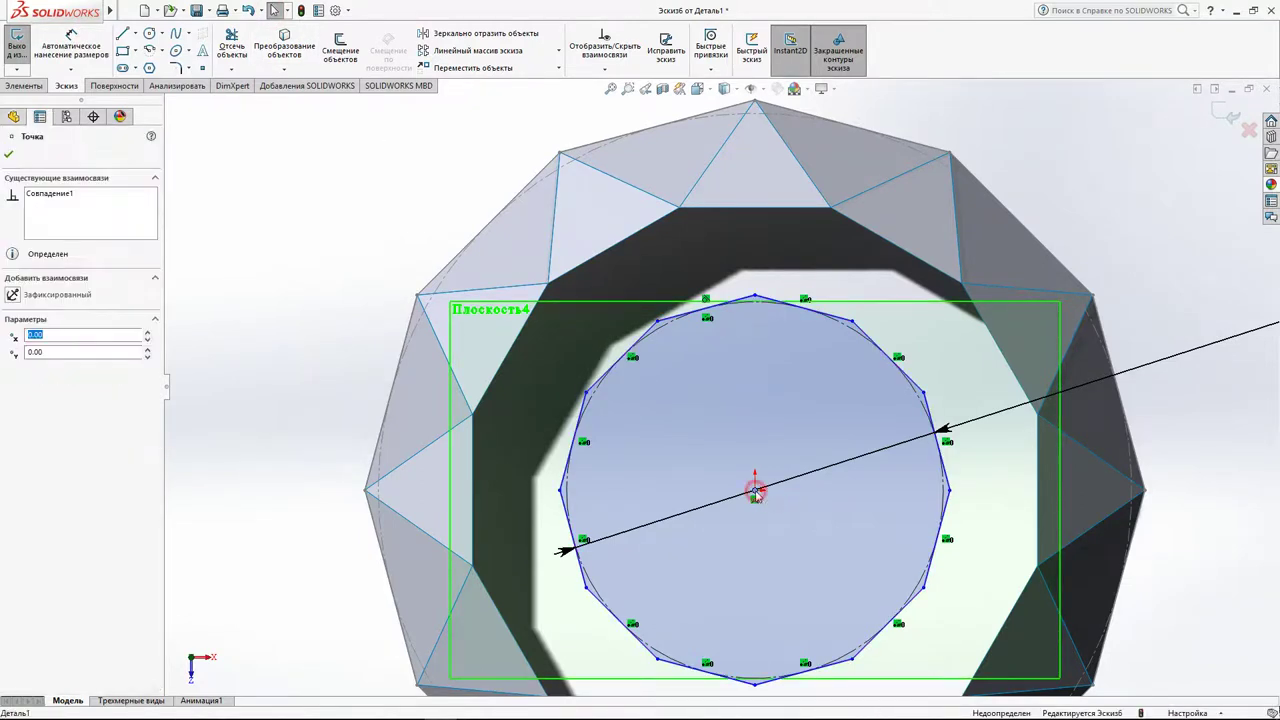
ctrl+click(754, 297)
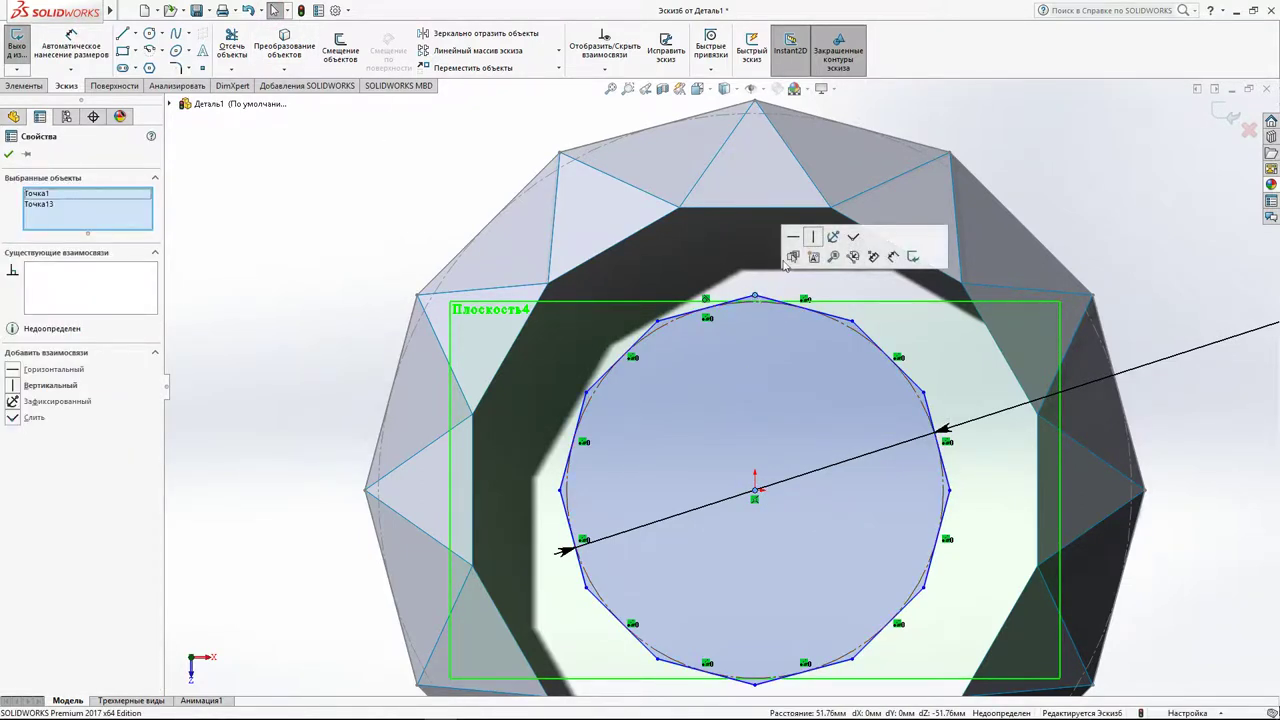
click(813, 236)
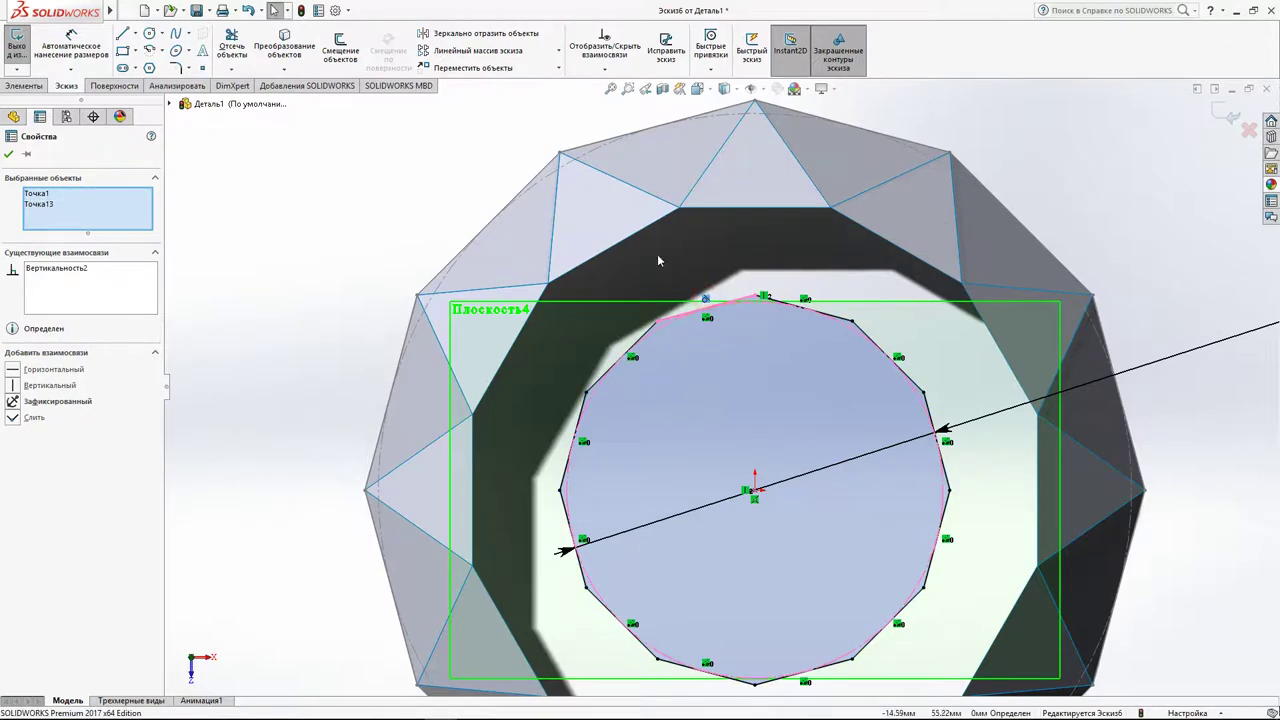
click(391, 207)
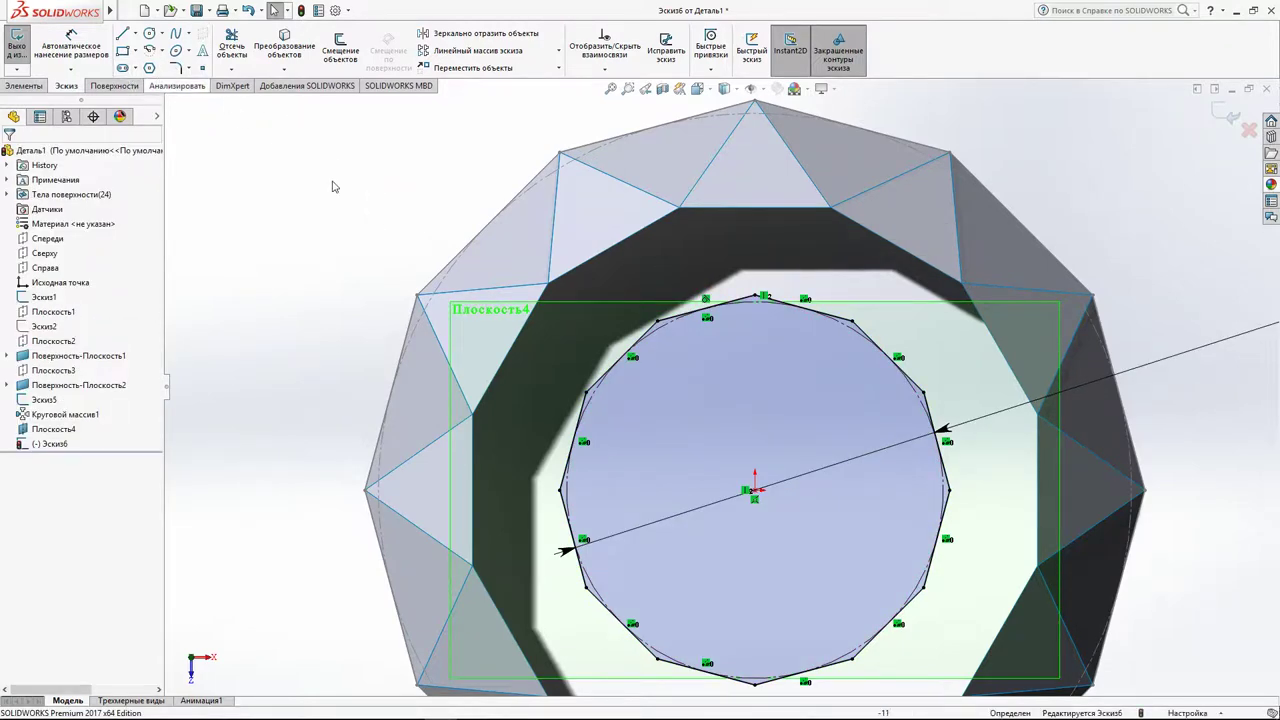
Zoom to fit and exit the polygon sketch Эскиз6.
key(z)
key(z)
key(z)
click(1218, 110)
mouse_move(1026, 446)
middle_down()
mouse_move(1029, 363)
mouse_move(938, 387)
middle_up()
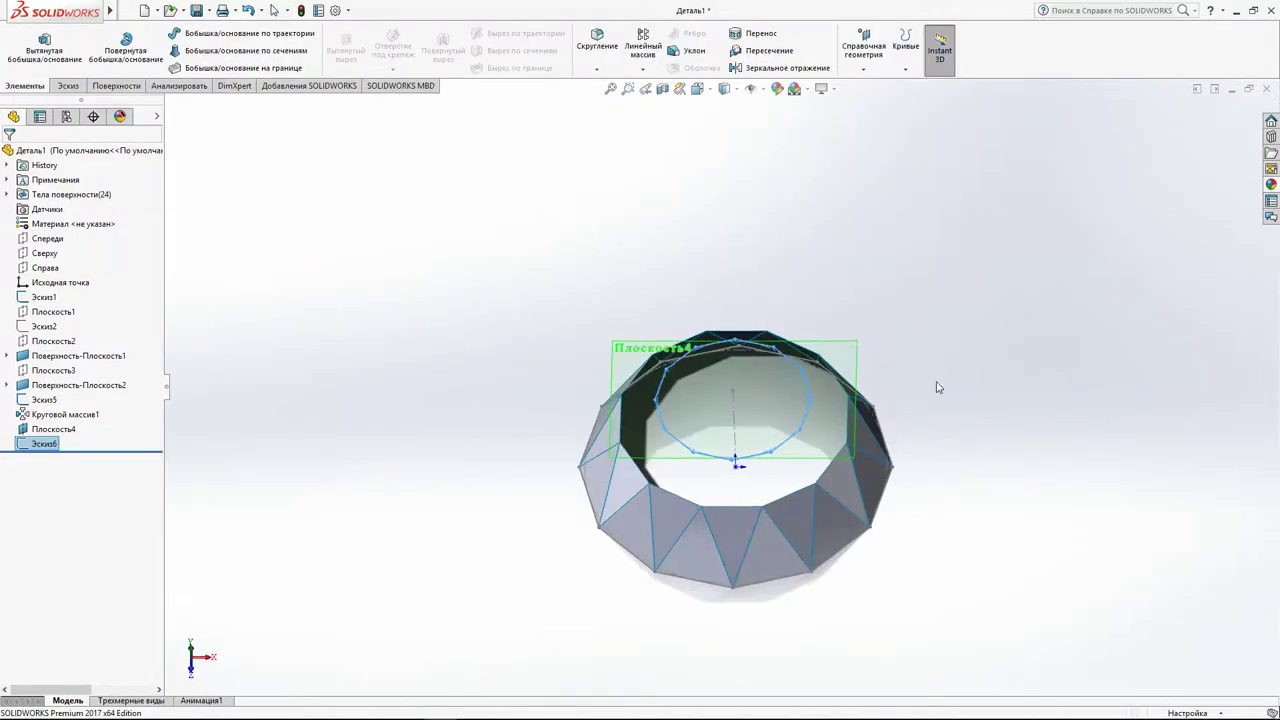
scroll(960, 360, down, 5)
scroll(882, 216, up, 5)
Create Плоскость5 through Точка7@Эскиз6 and two adjacent facet vertices of the ring's upper edge.
click(879, 40)
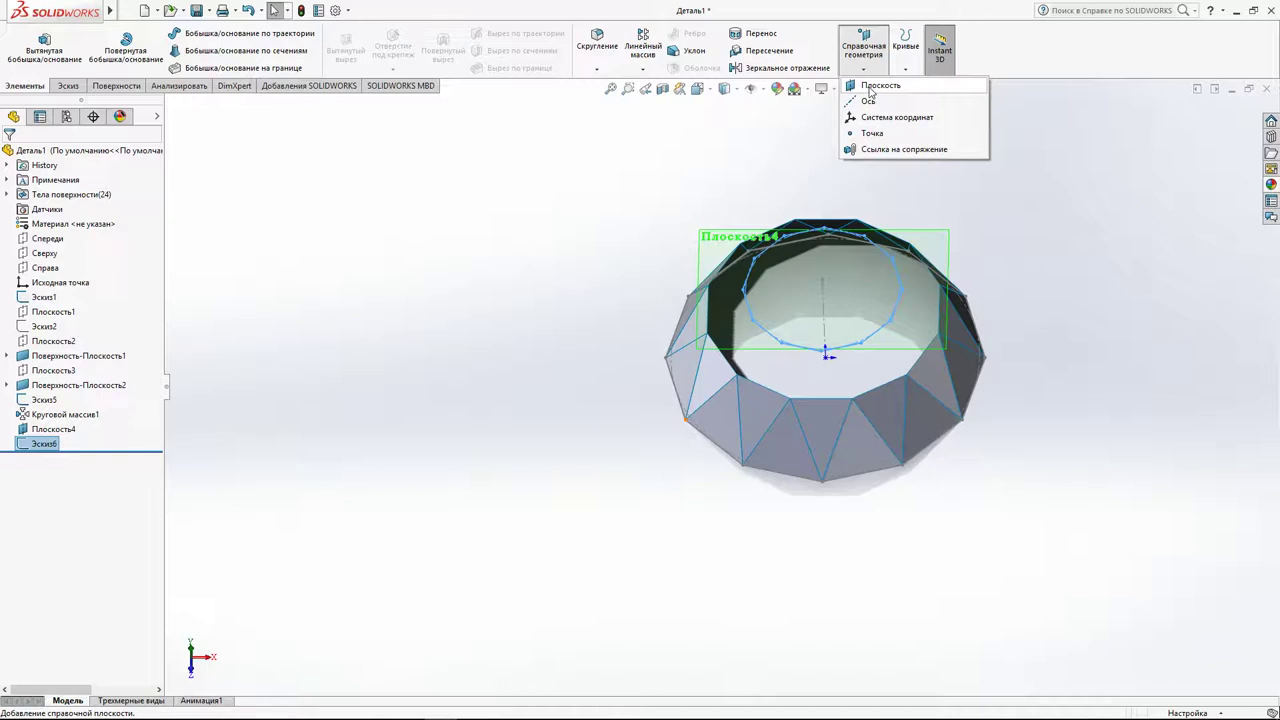
click(869, 86)
scroll(831, 305, down, 5)
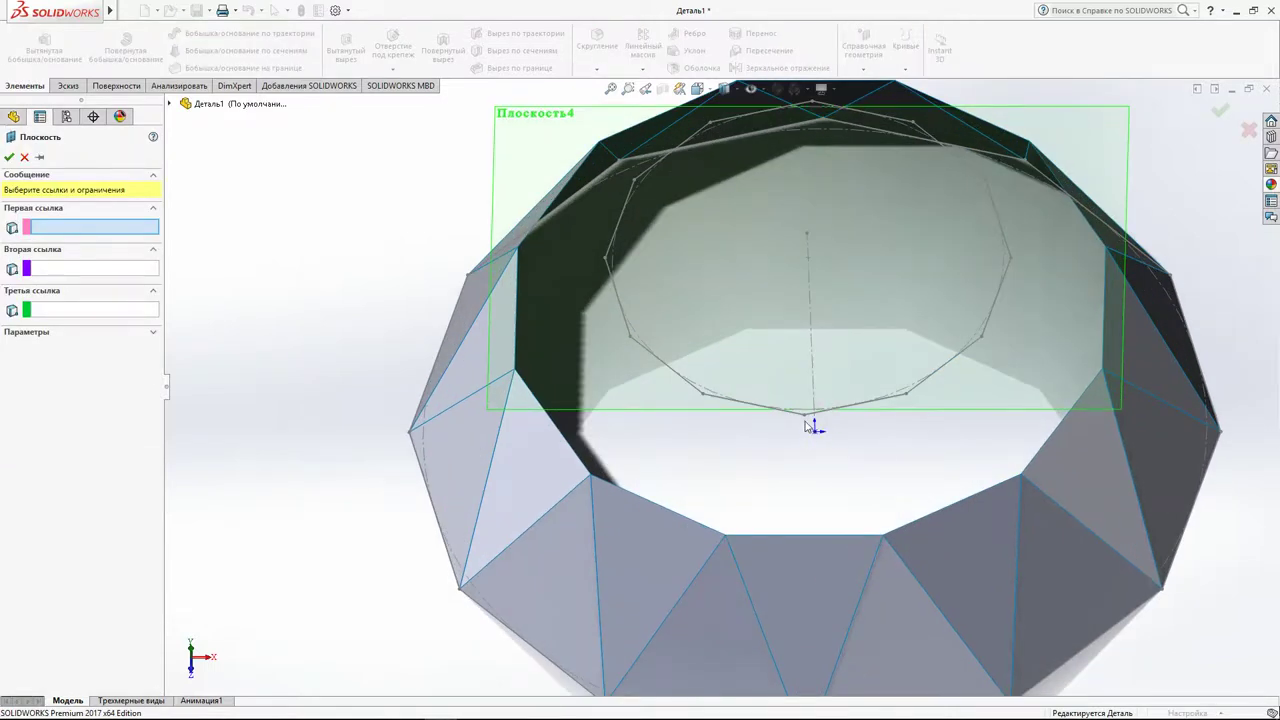
click(806, 418)
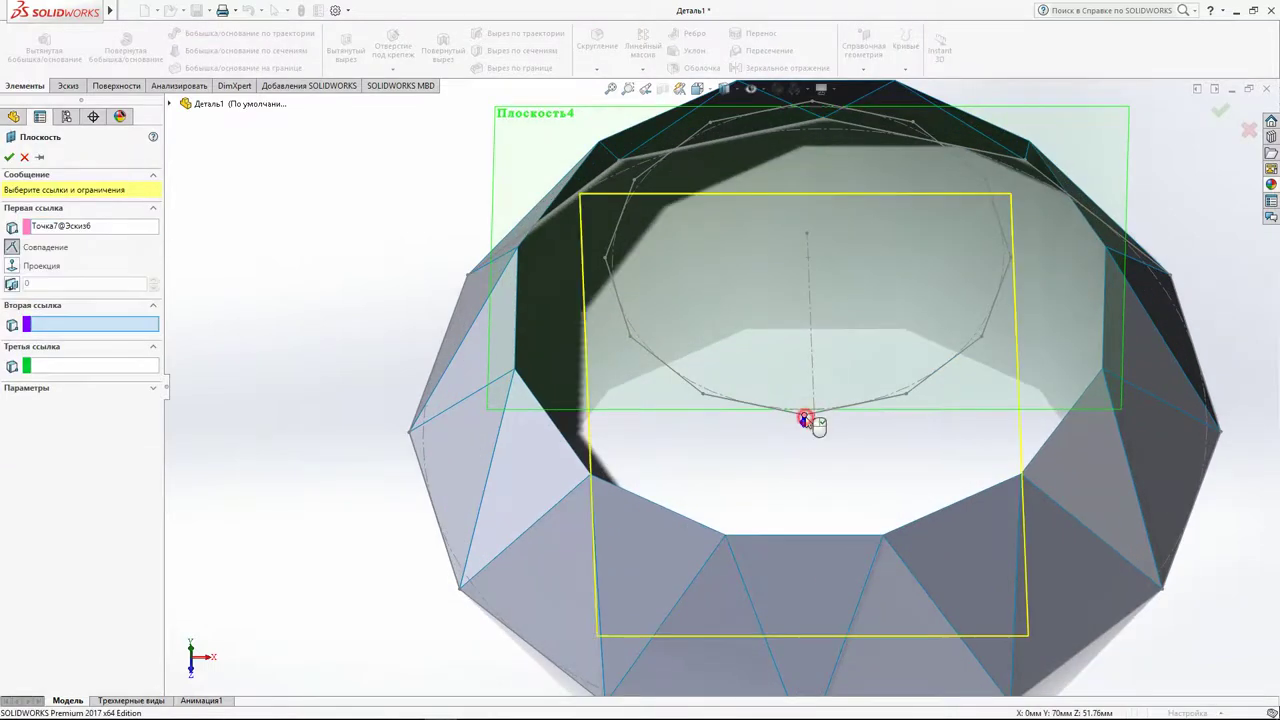
click(726, 537)
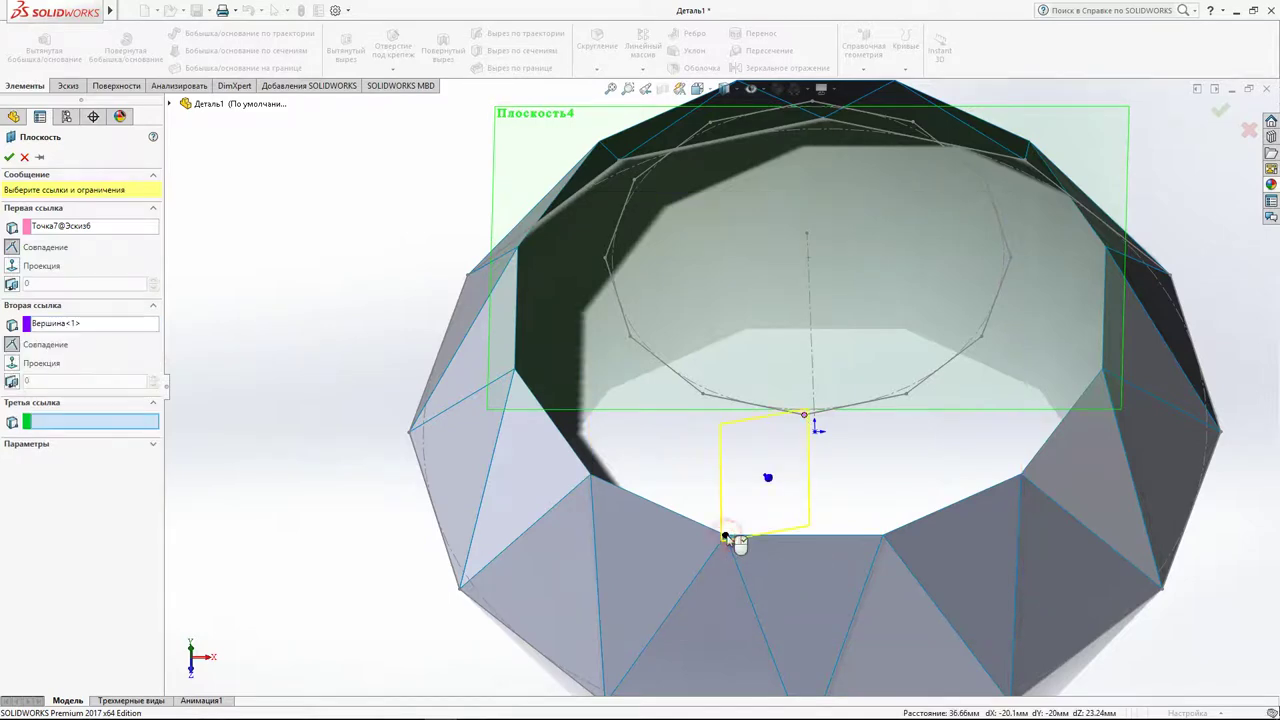
click(883, 538)
middle_drag(867, 507, 389, 202)
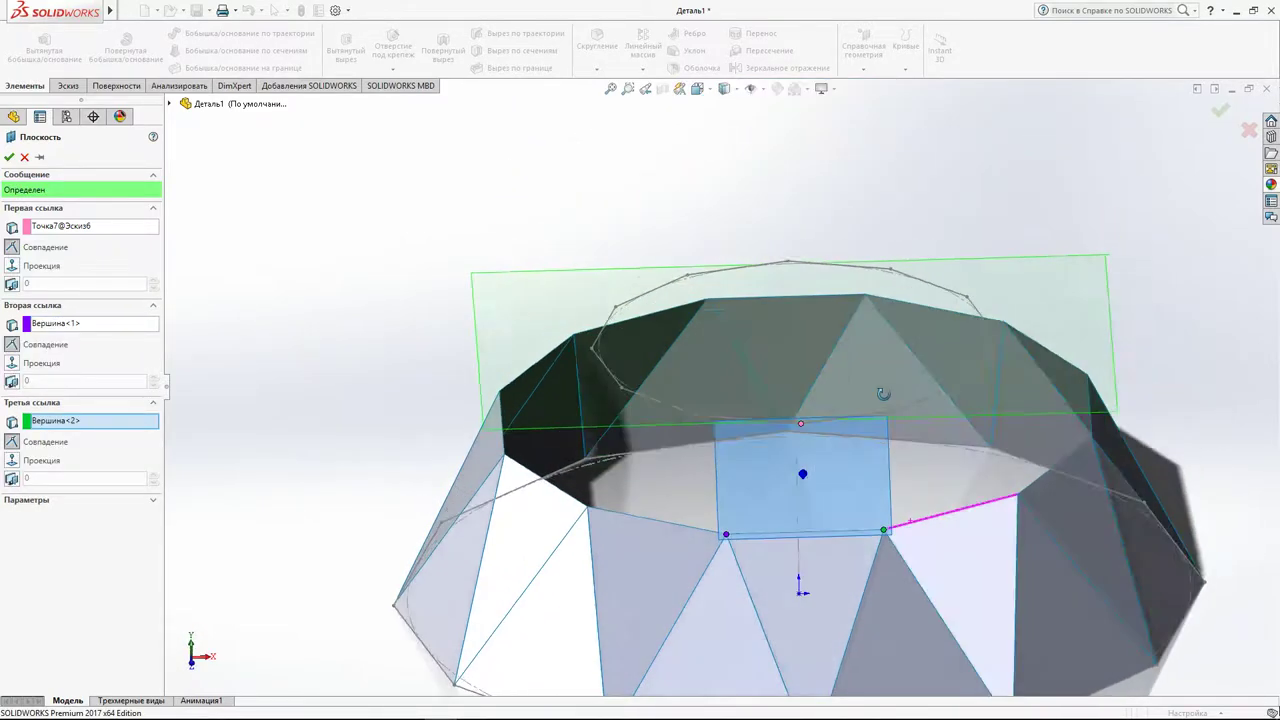
click(9, 157)
middle_drag(489, 266, 424, 263)
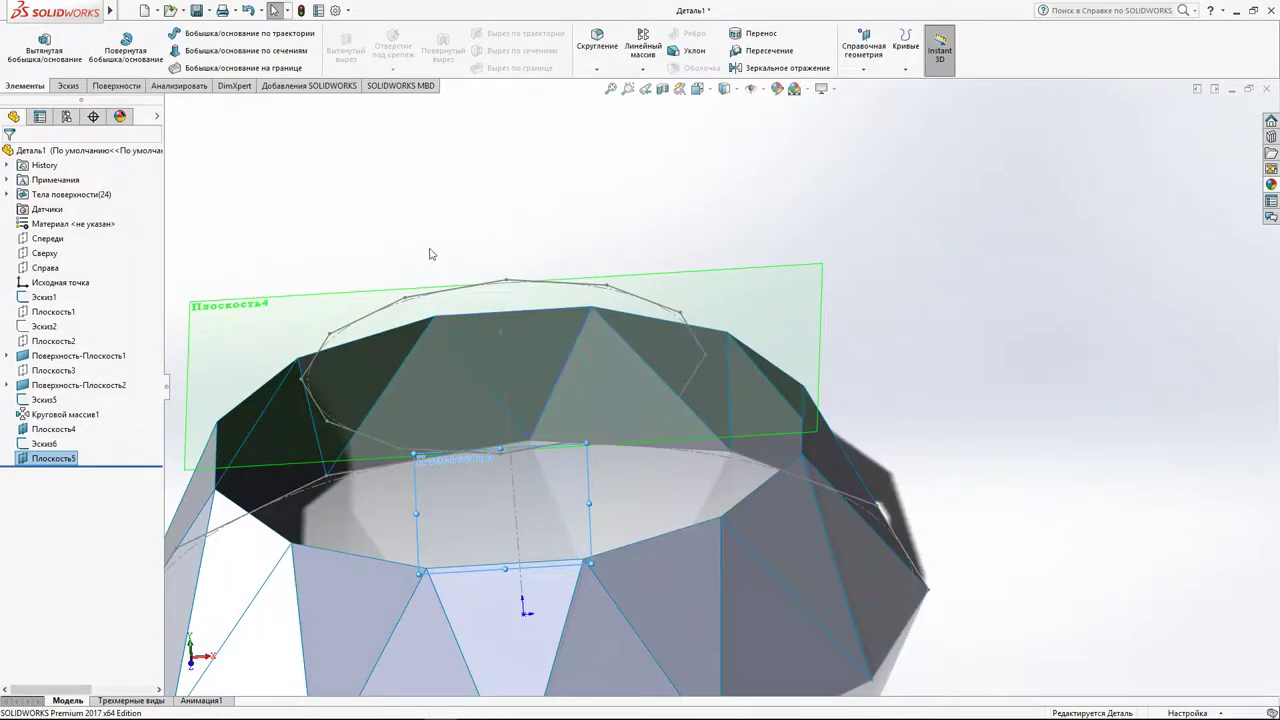
Hide Плоскость4 and start a new sketch on Плоскость5.
click(527, 505)
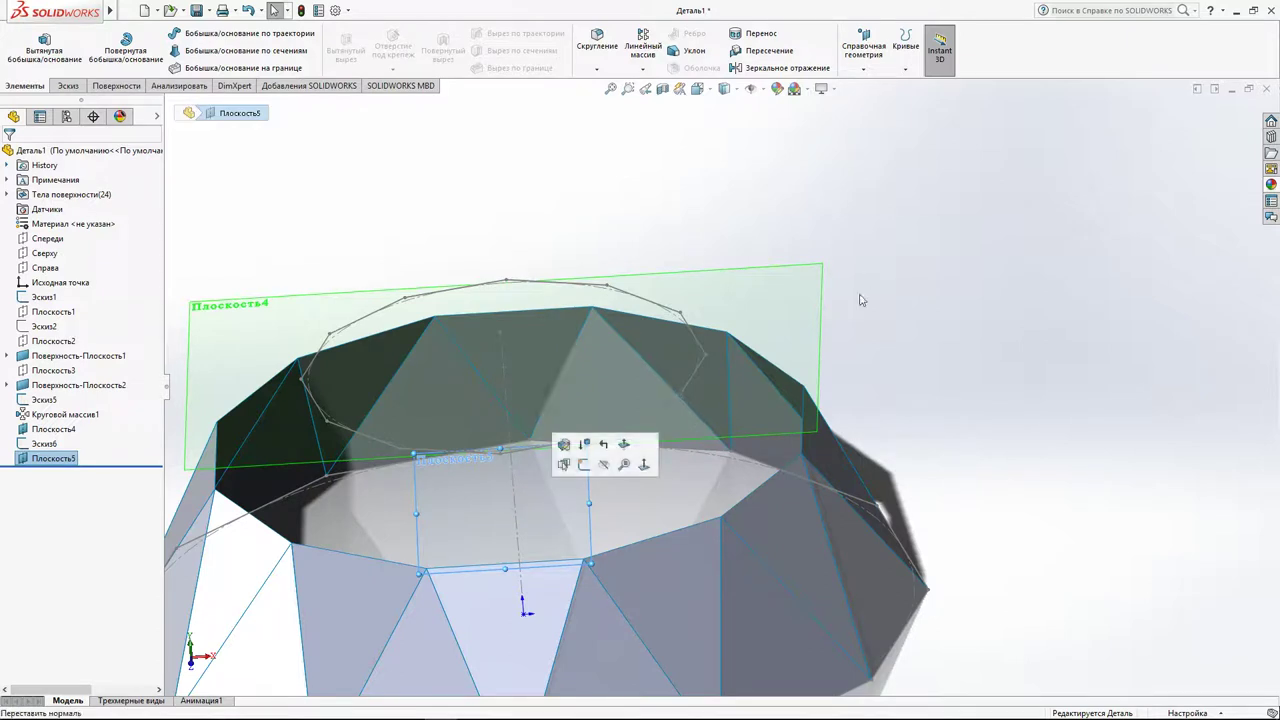
click(819, 285)
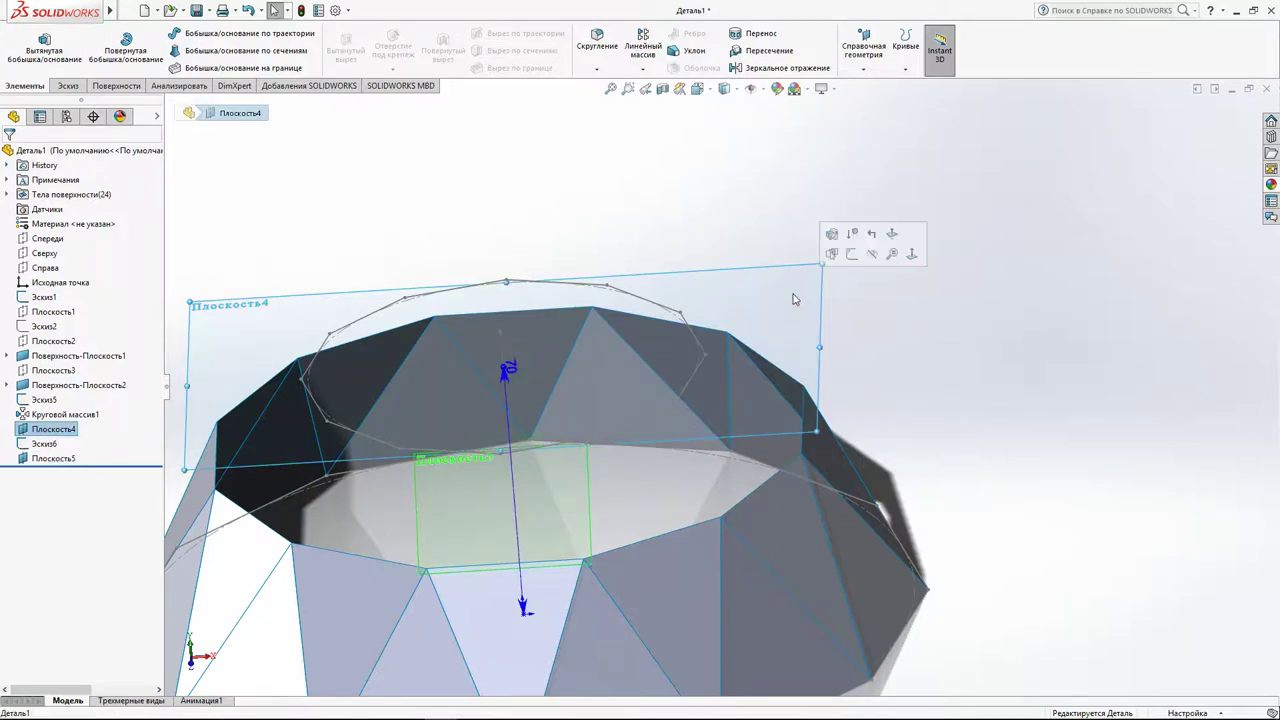
click(872, 254)
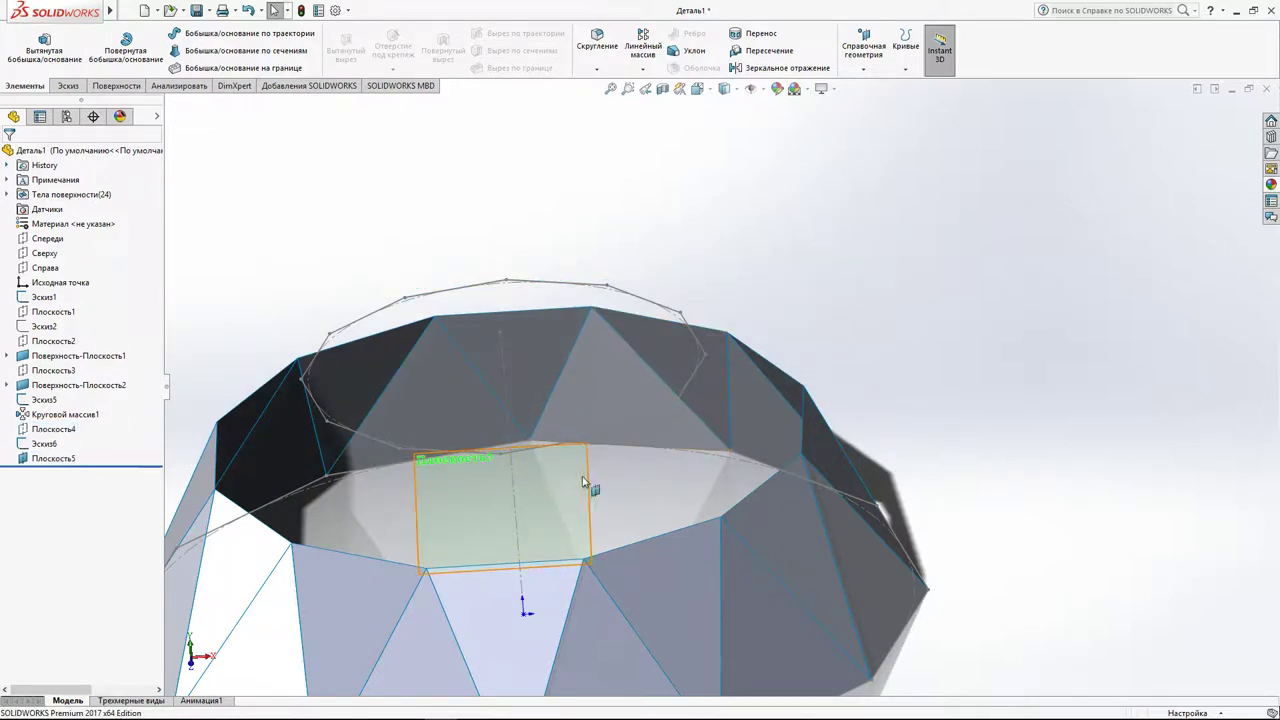
click(580, 485)
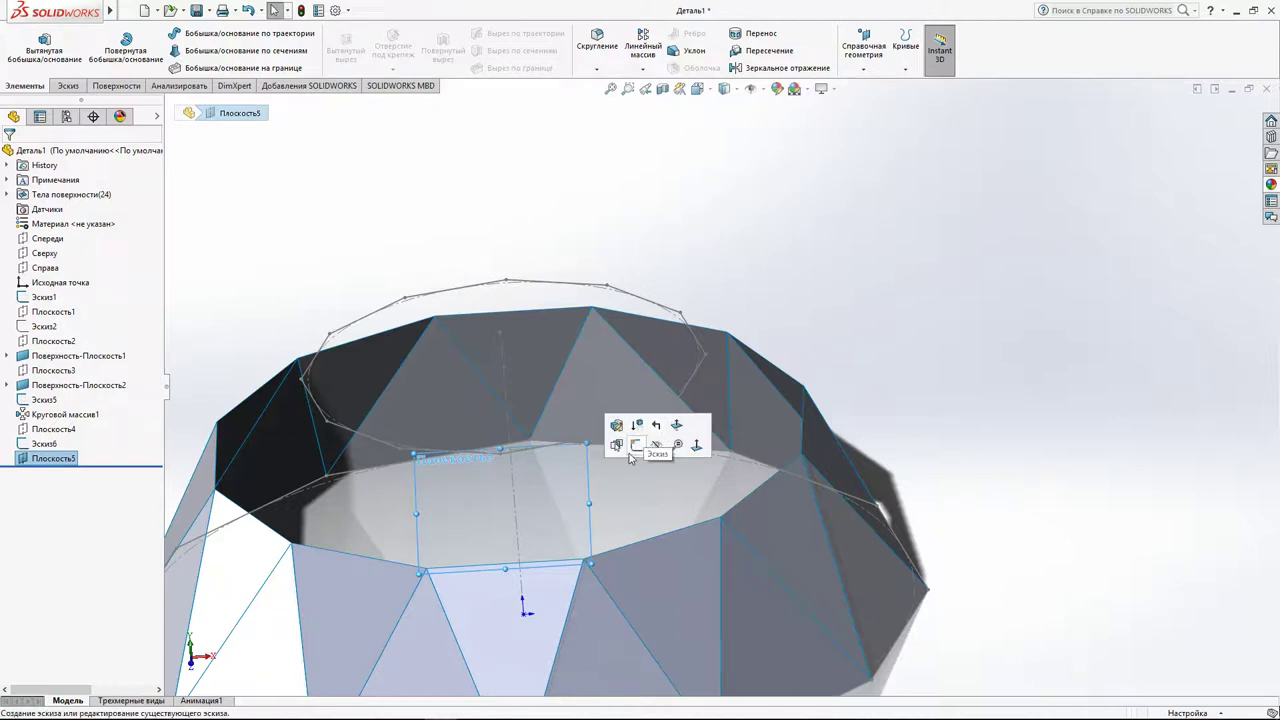
click(636, 447)
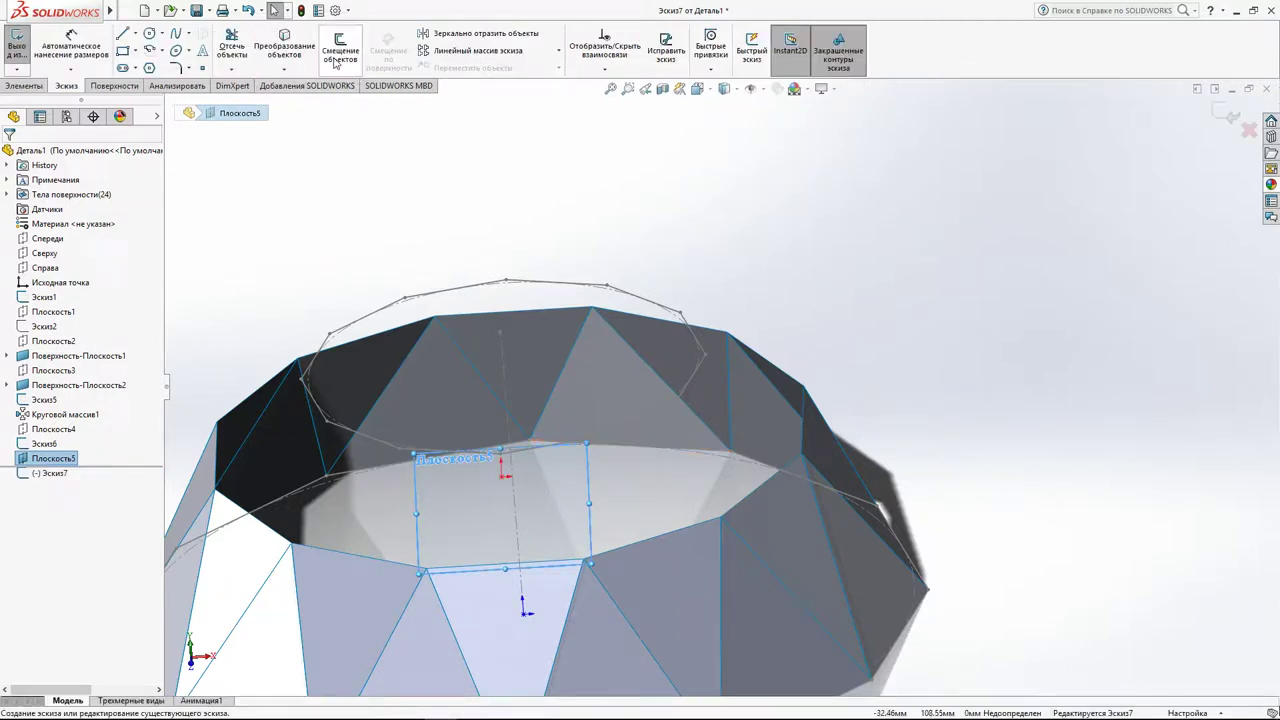
Convert the facet's bottom edge and close a triangle with two lines to the top point.
click(286, 44)
click(532, 565)
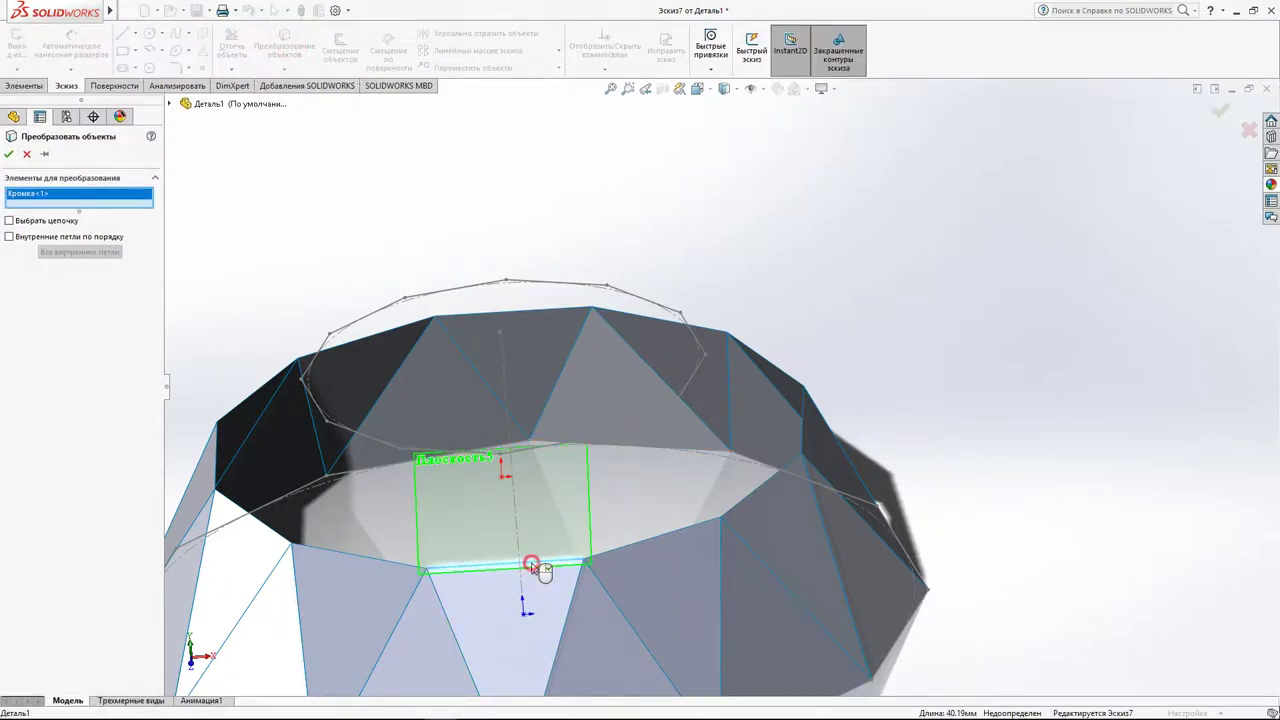
click(8, 154)
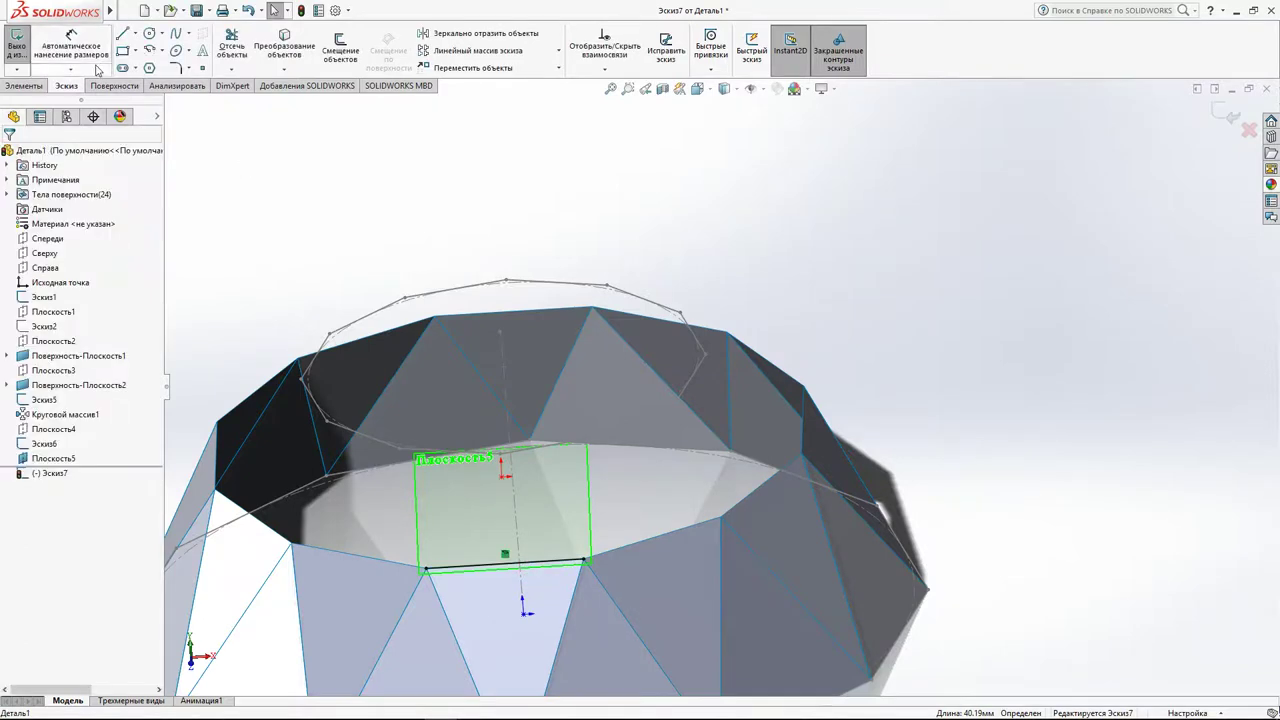
click(122, 33)
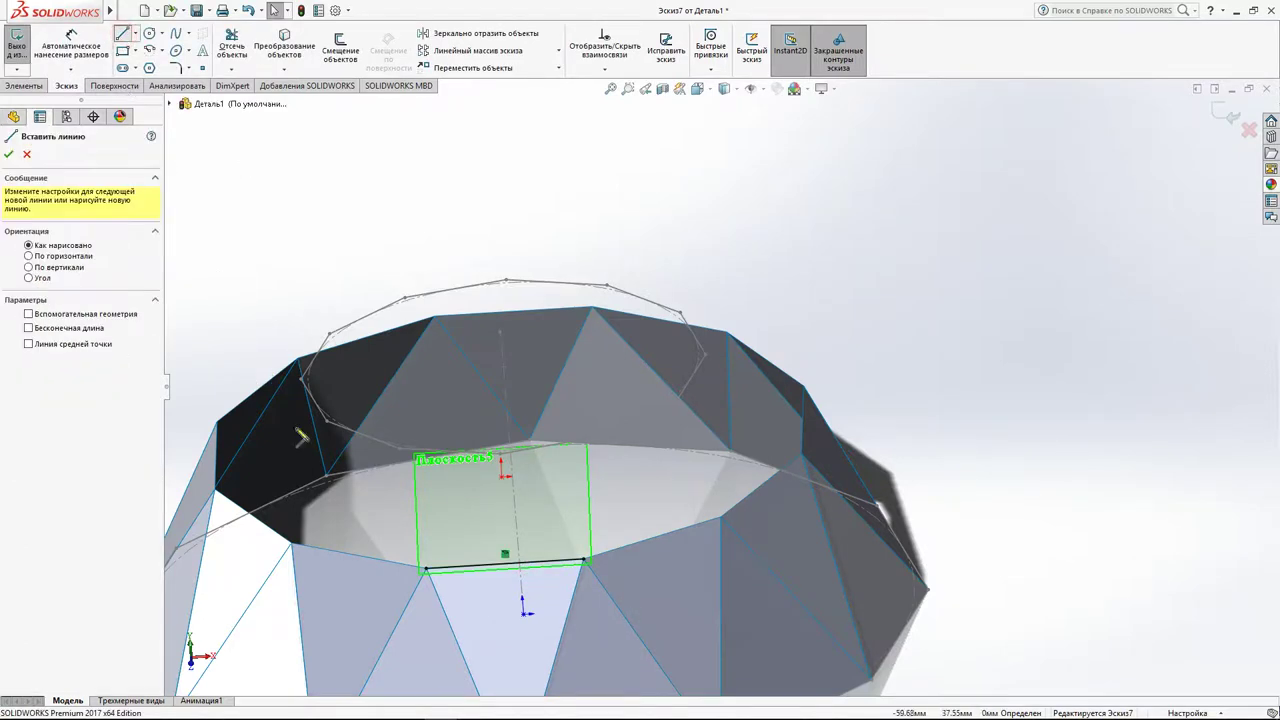
click(426, 567)
click(501, 455)
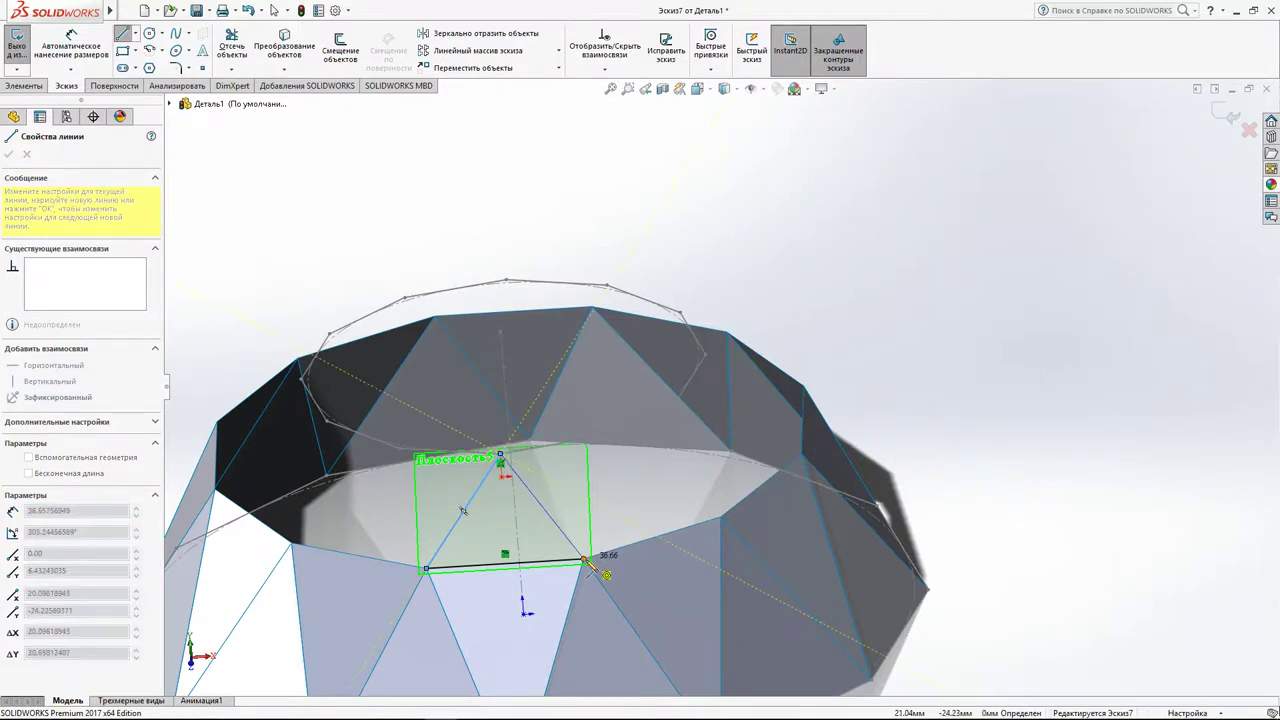
click(584, 560)
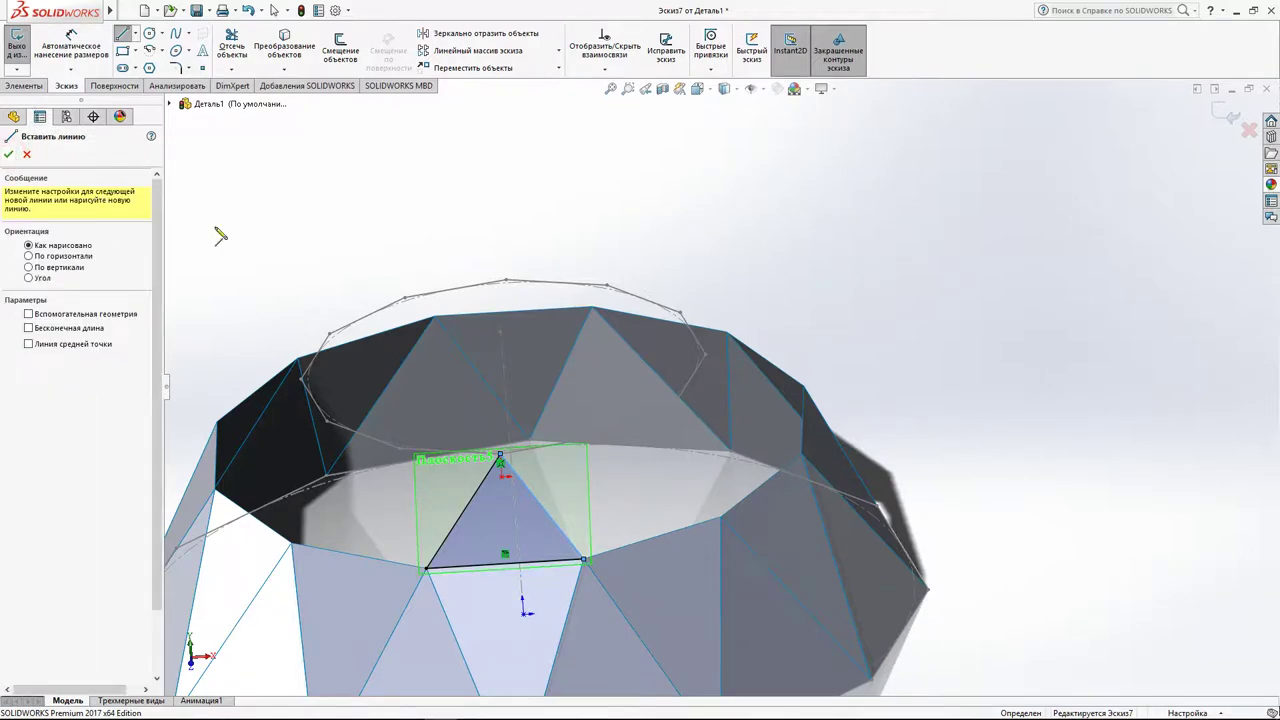
click(1218, 113)
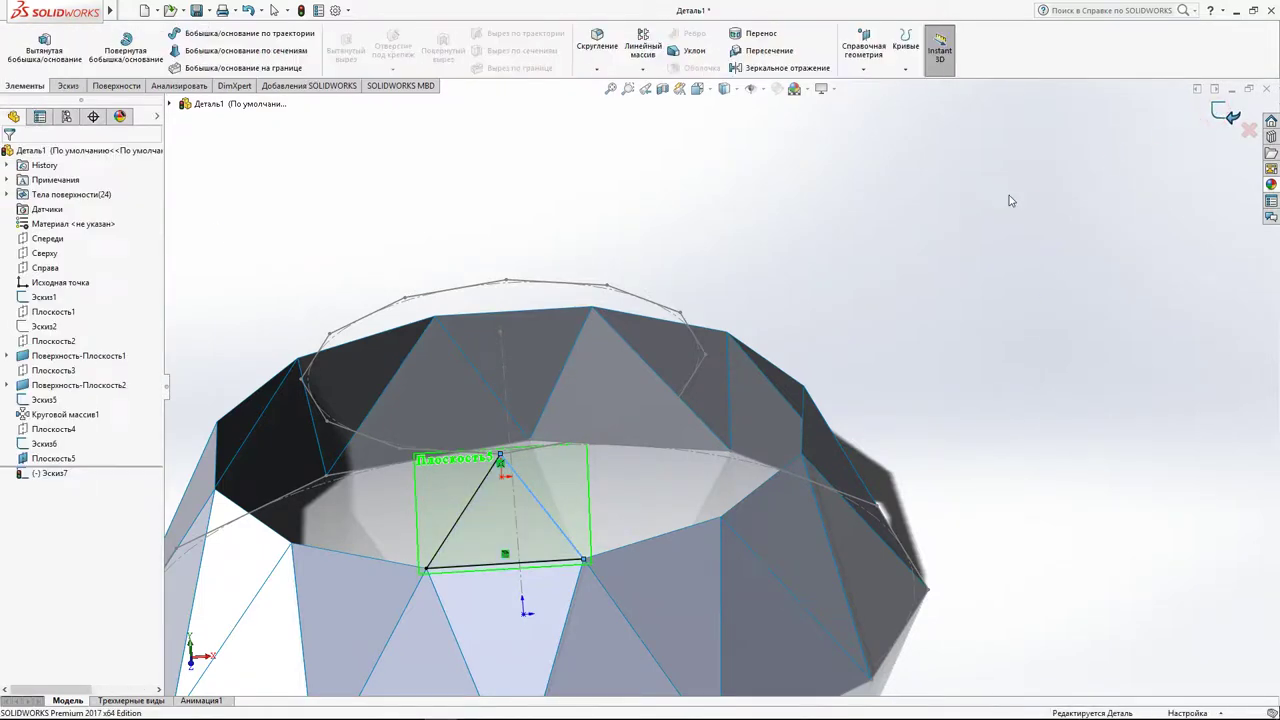
click(127, 88)
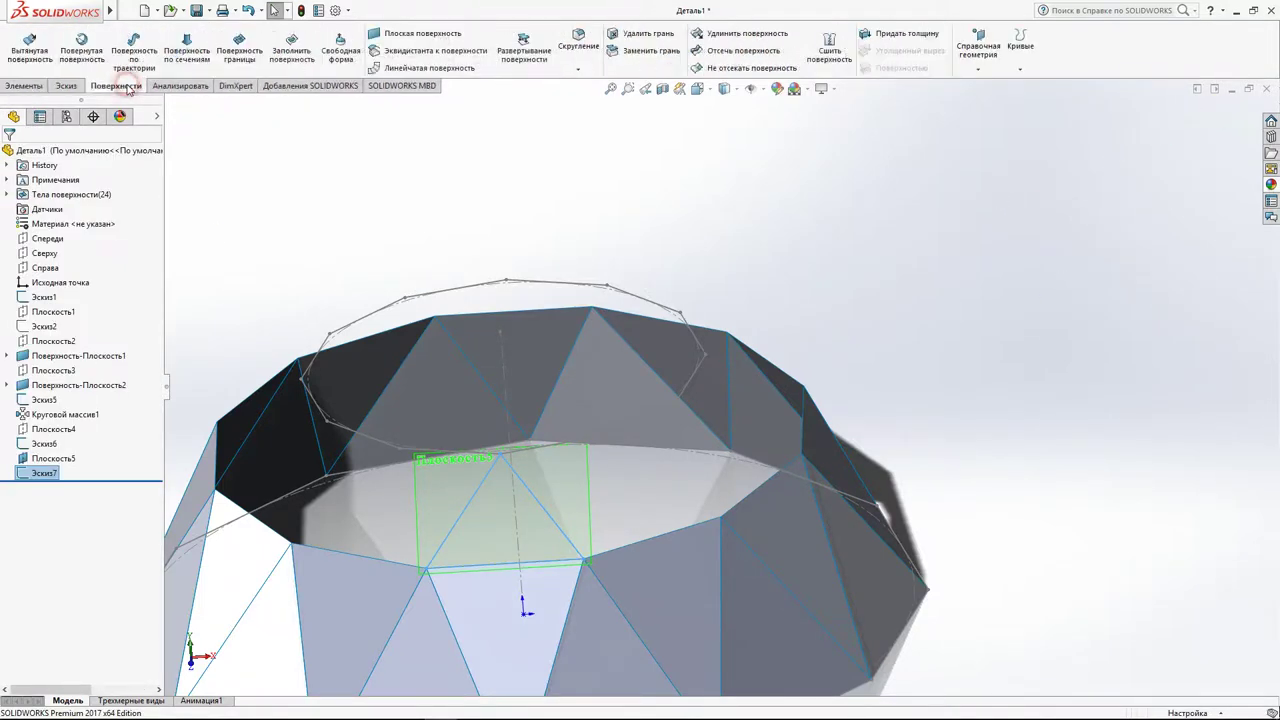
Fill Эскиз7 with planar surface Поверхность-Плоскость3 and orbit to inspect the new facet.
click(387, 38)
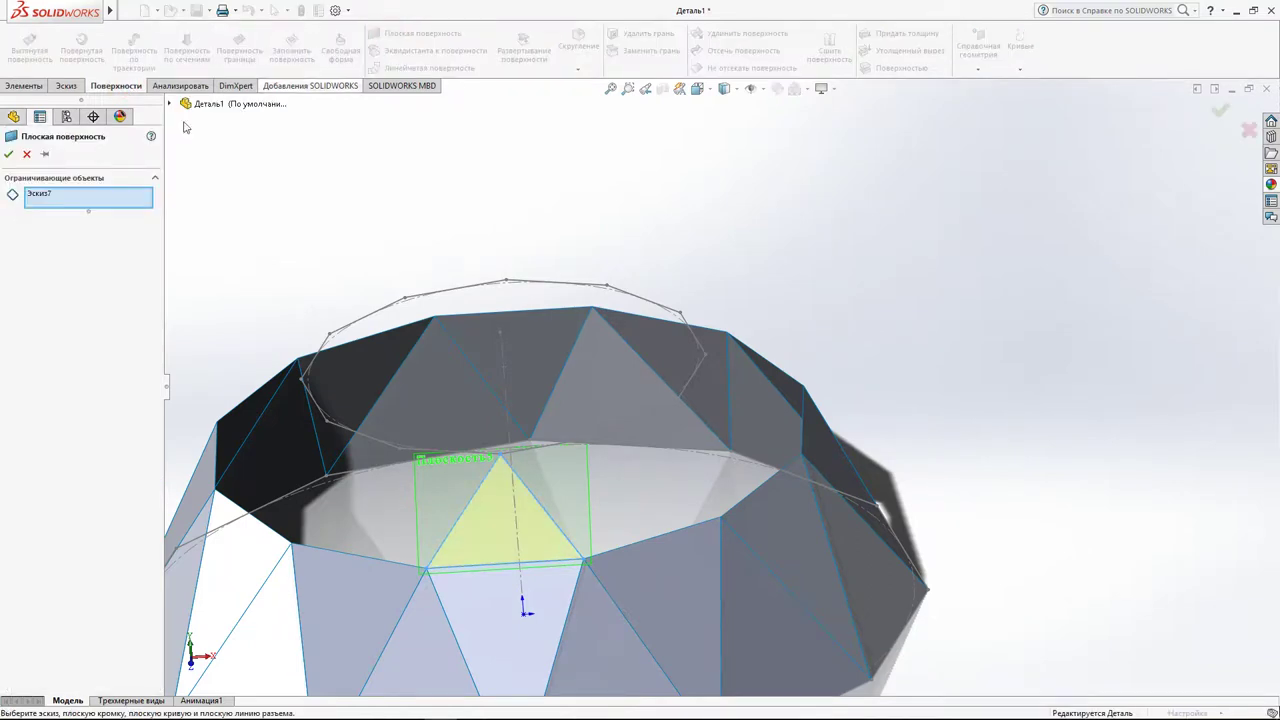
click(9, 154)
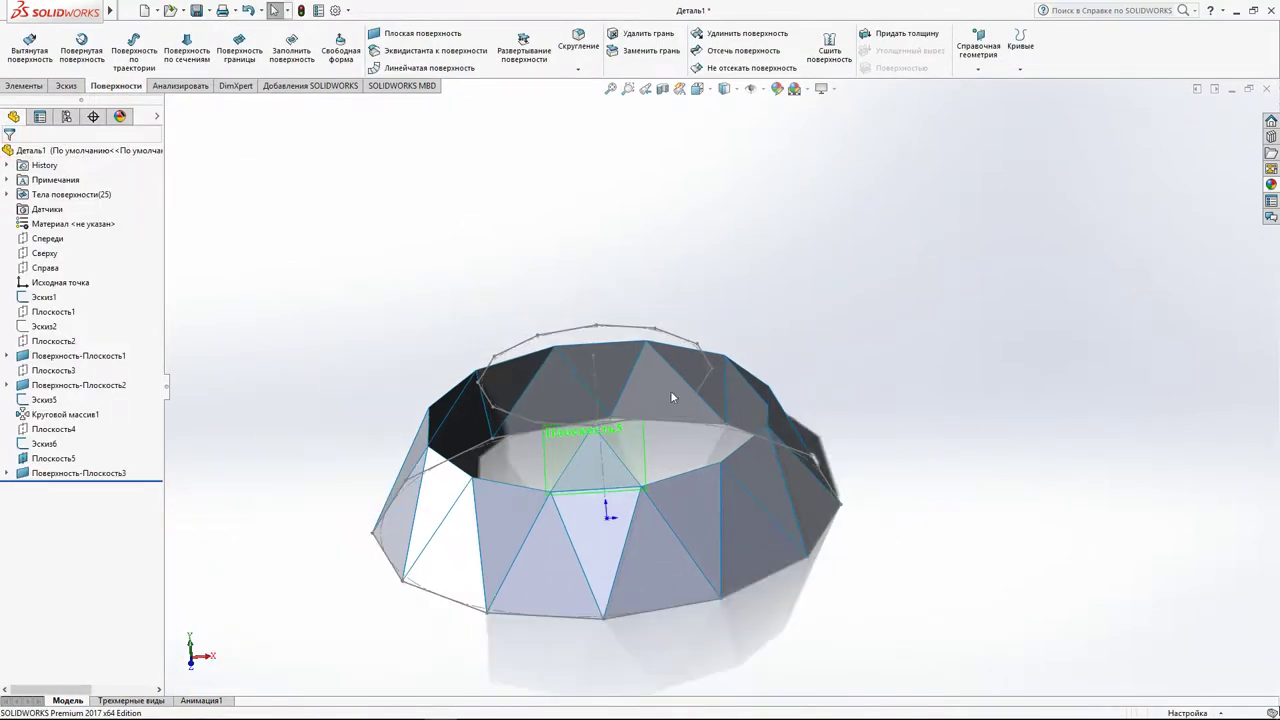
mouse_move(505, 241)
middle_down()
mouse_move(617, 449)
mouse_move(668, 478)
middle_up()
scroll(603, 422, up, 3)
scroll(680, 482, down, 3)
scroll(680, 482, up, 3)
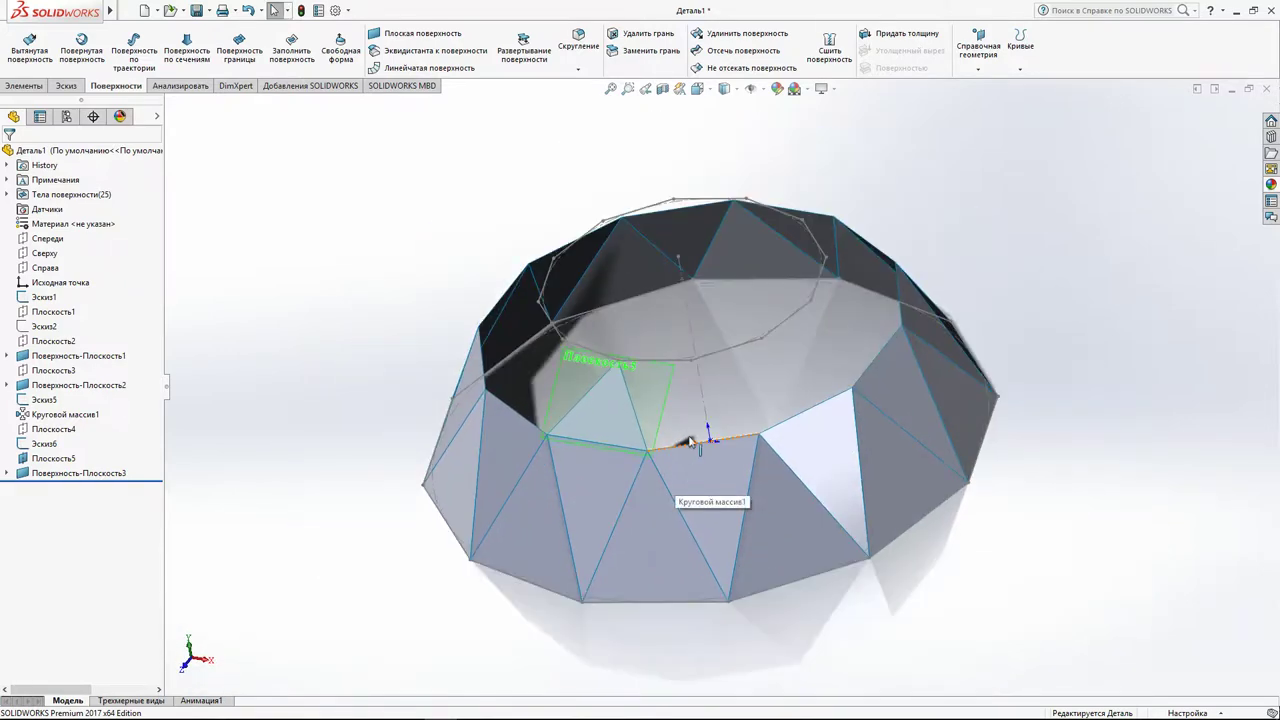
scroll(690, 440, down, 1)
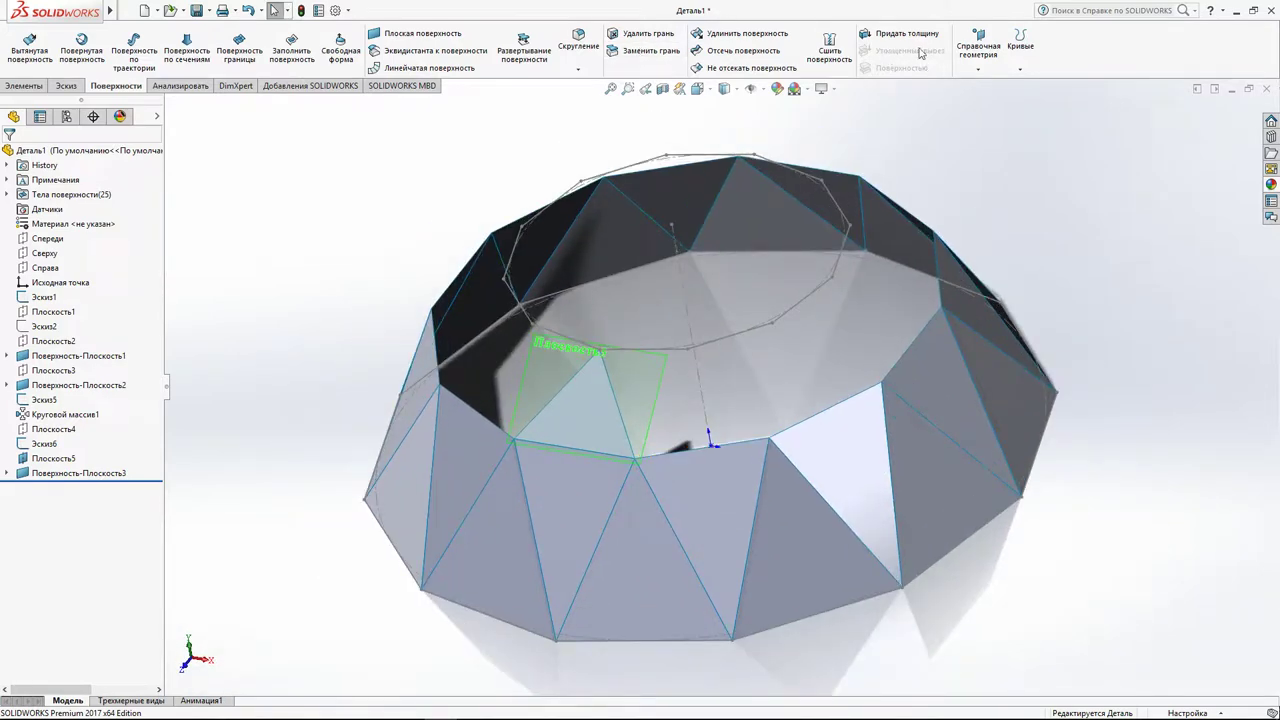
click(979, 42)
Create Плоскость6 through two facet vertices and Точка8 of Эскиз6.
click(990, 88)
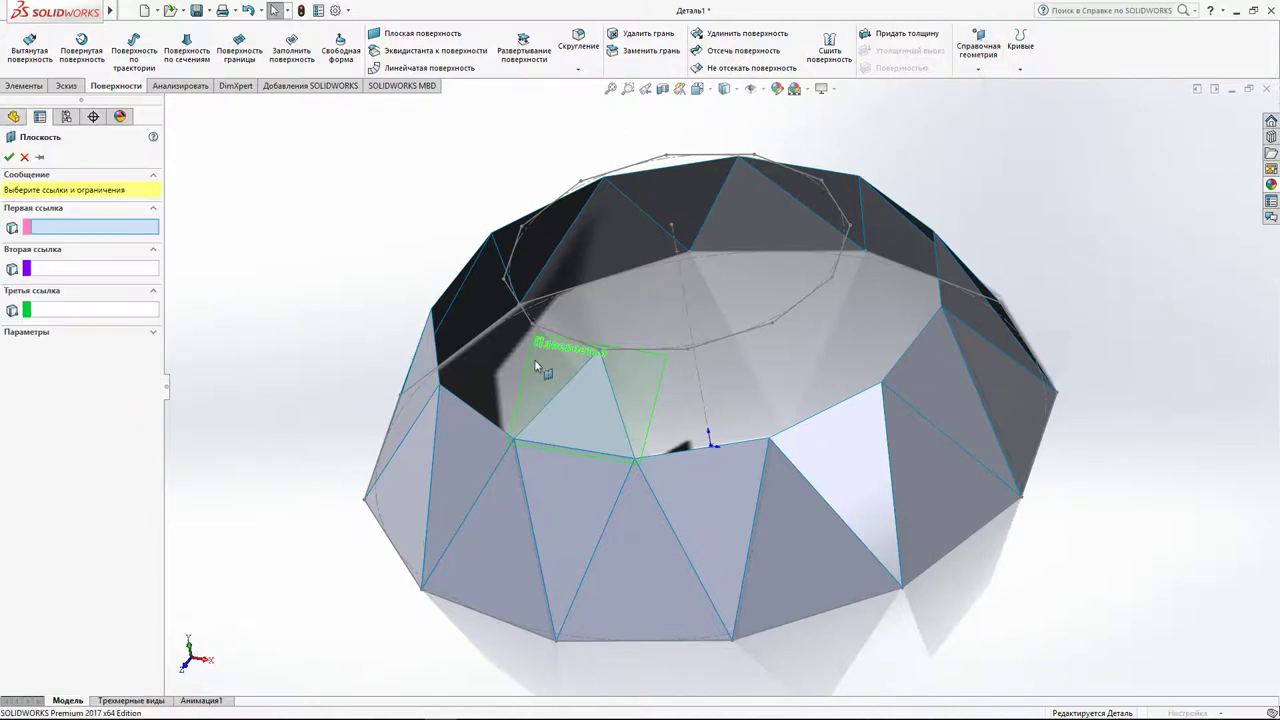
click(600, 351)
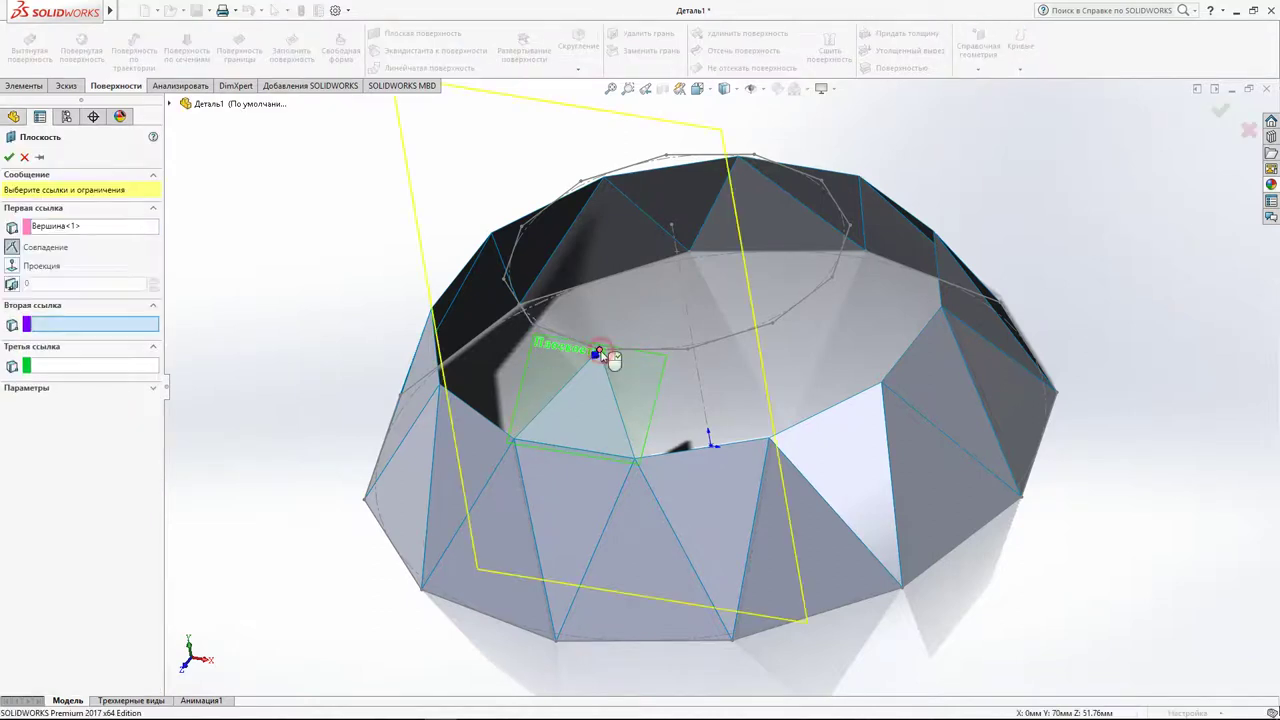
click(688, 351)
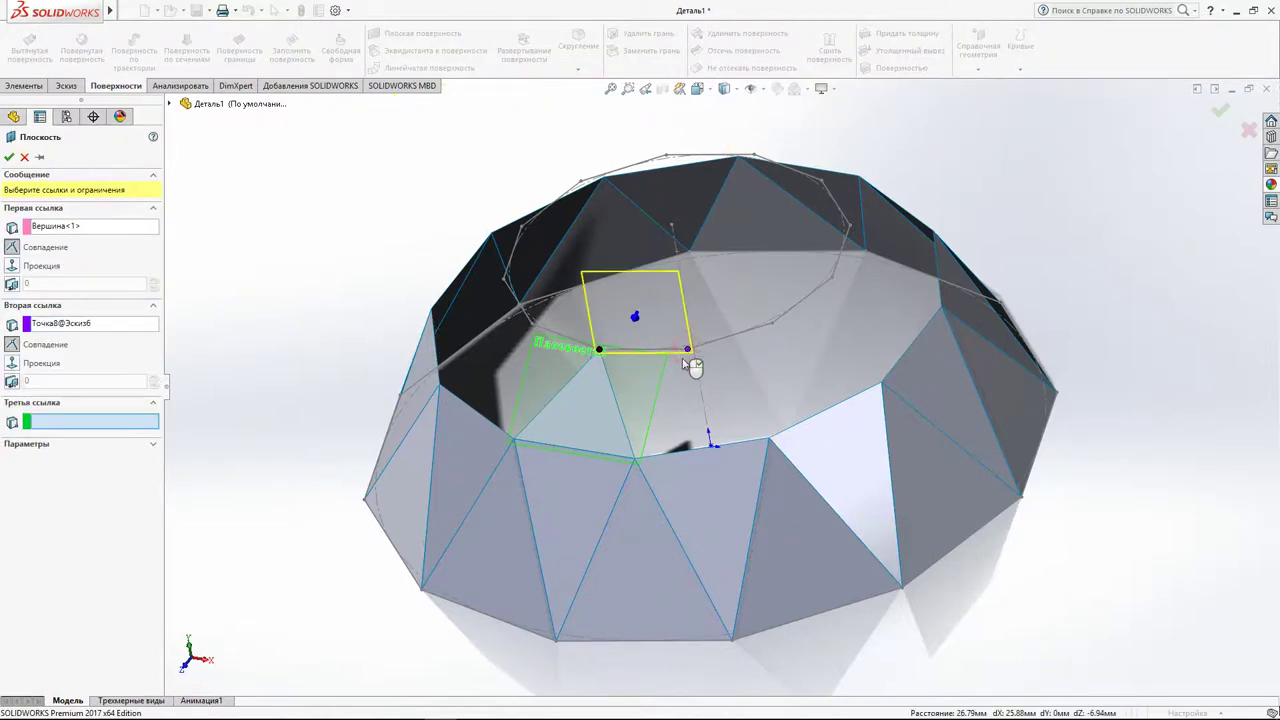
click(636, 461)
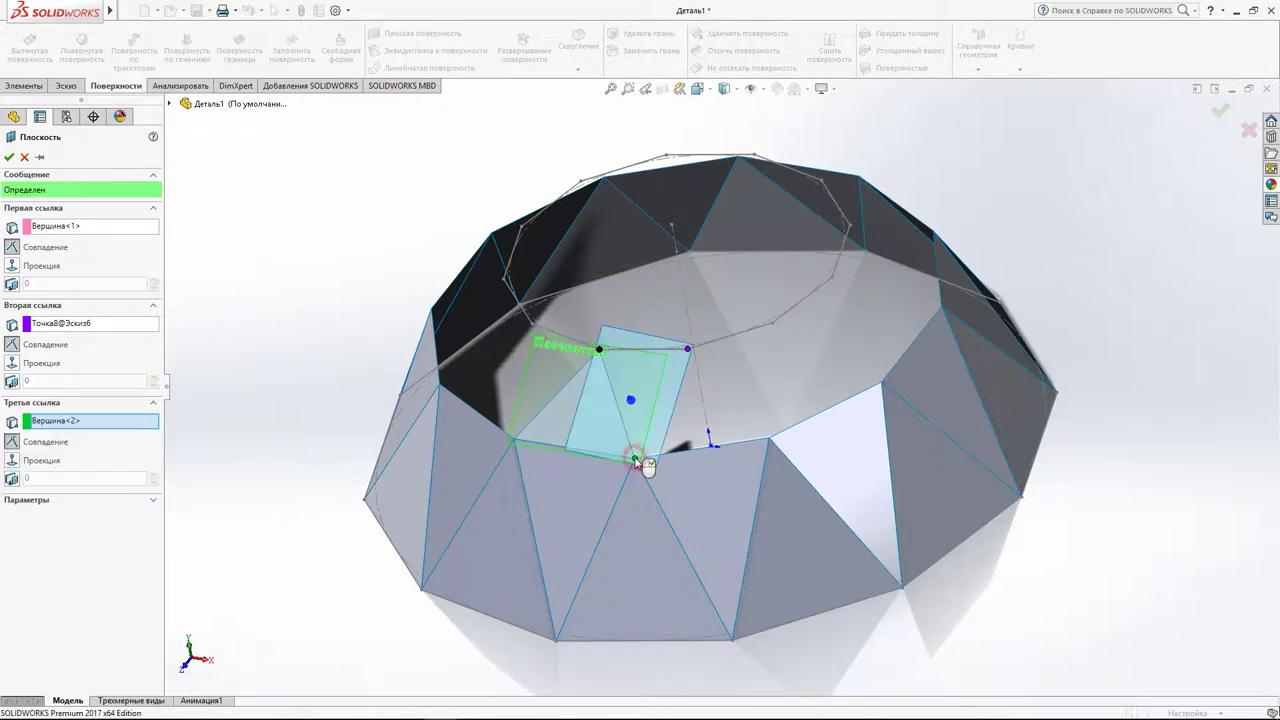
click(9, 157)
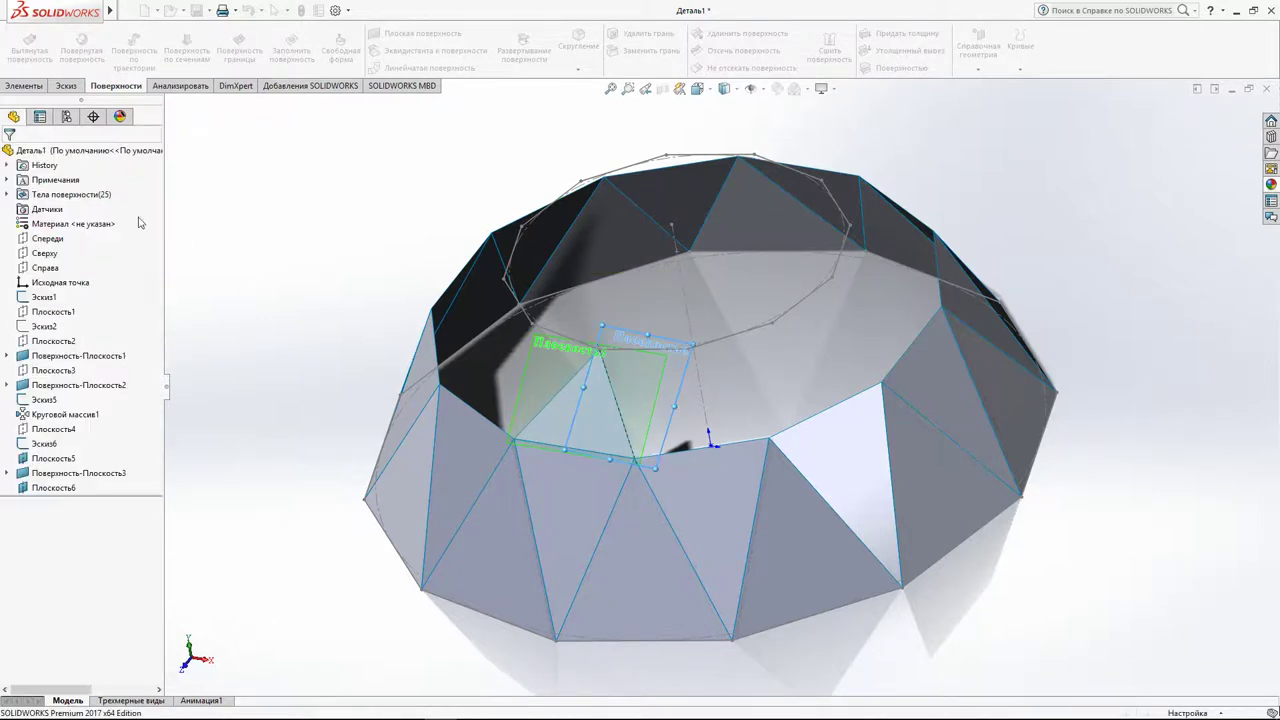
Hide Плоскость5 and start a new sketch on Плоскость6.
click(551, 366)
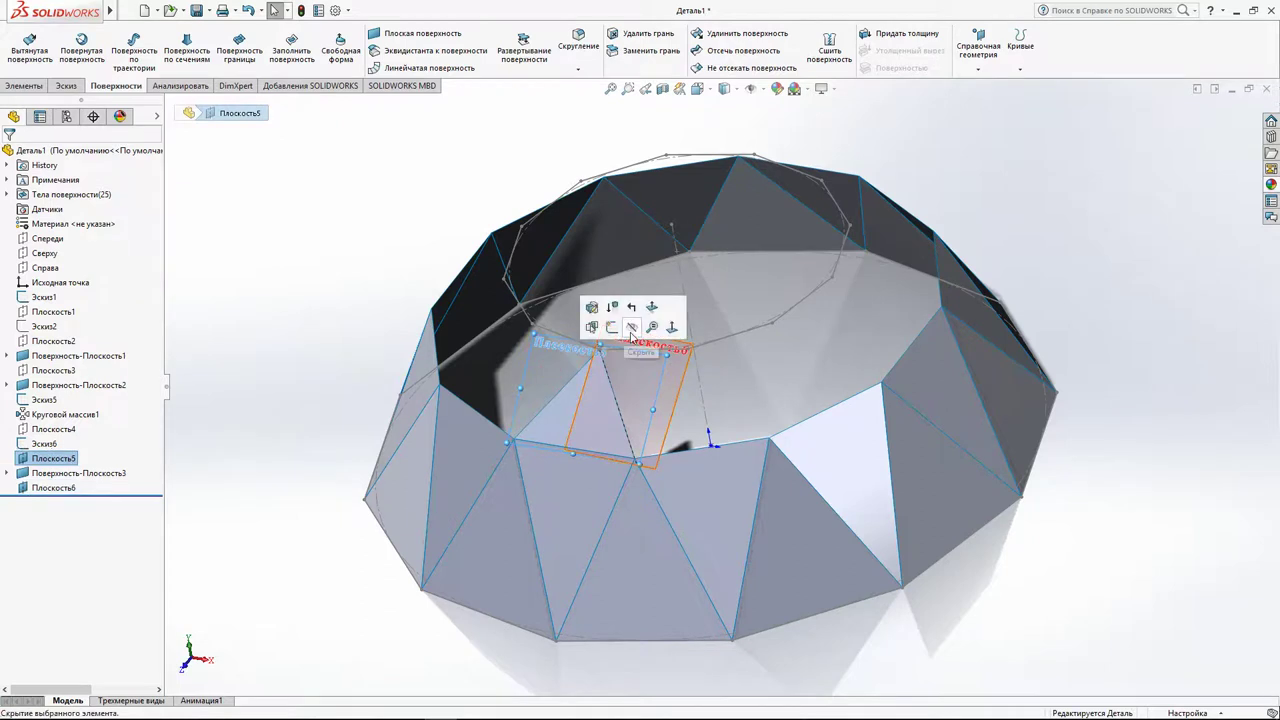
click(636, 330)
click(672, 385)
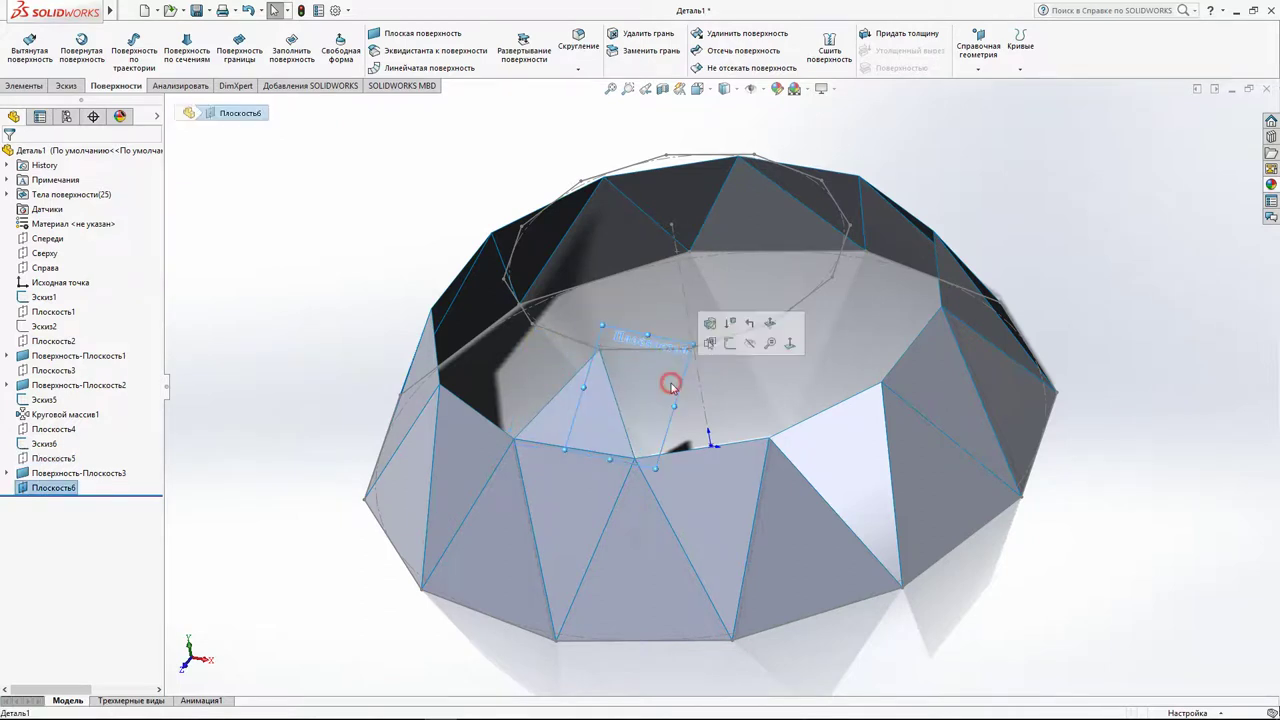
click(733, 343)
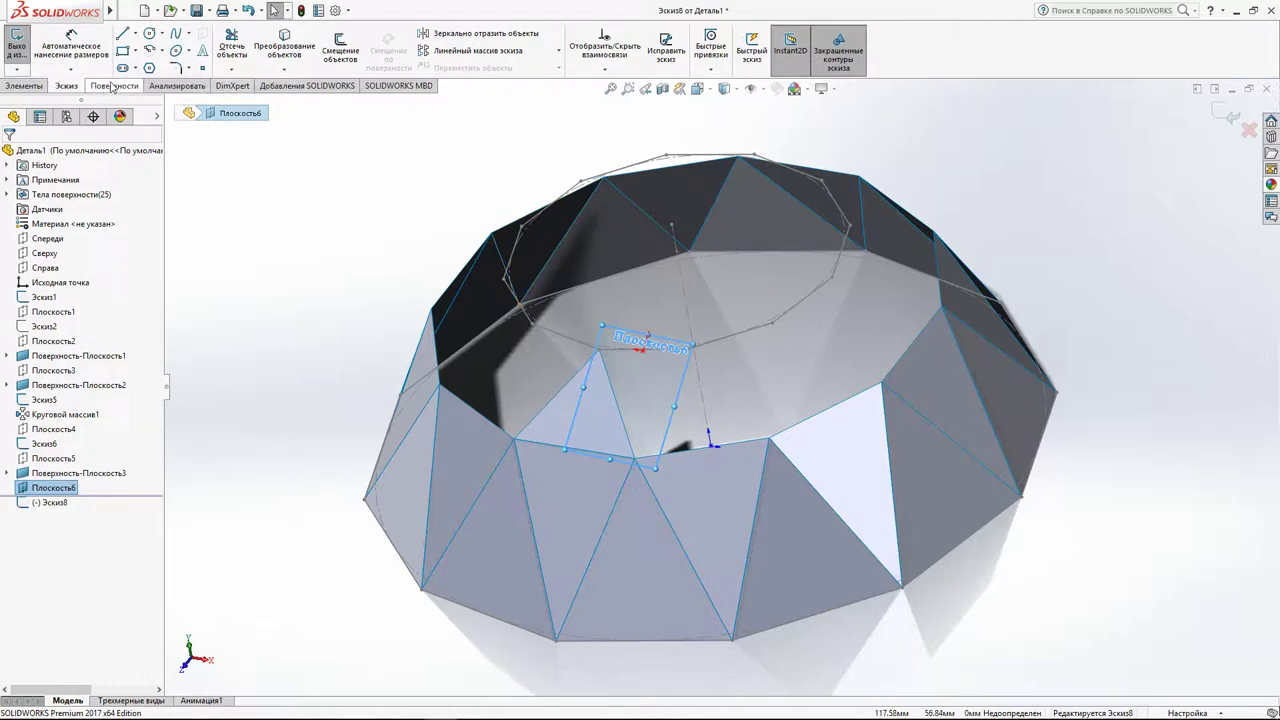
Convert the plane's top line and a dome edge, then add one closing line to finish Эскиз8.
click(284, 42)
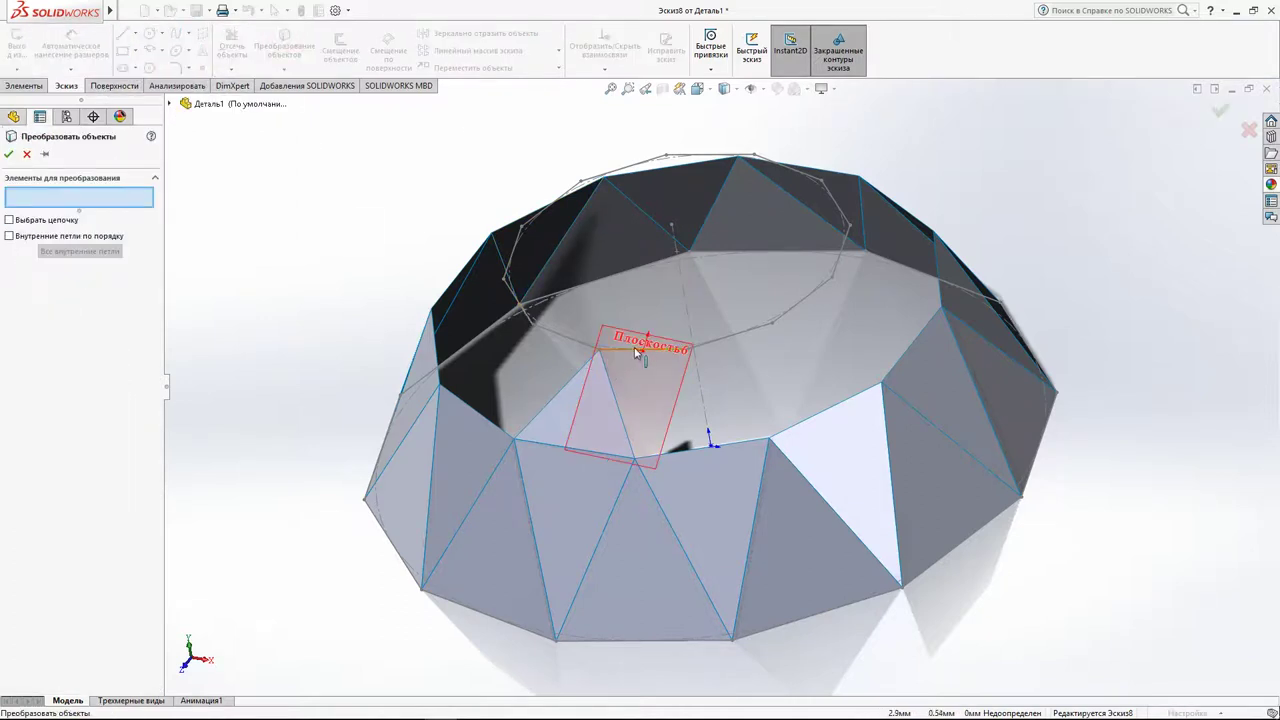
click(638, 350)
click(613, 386)
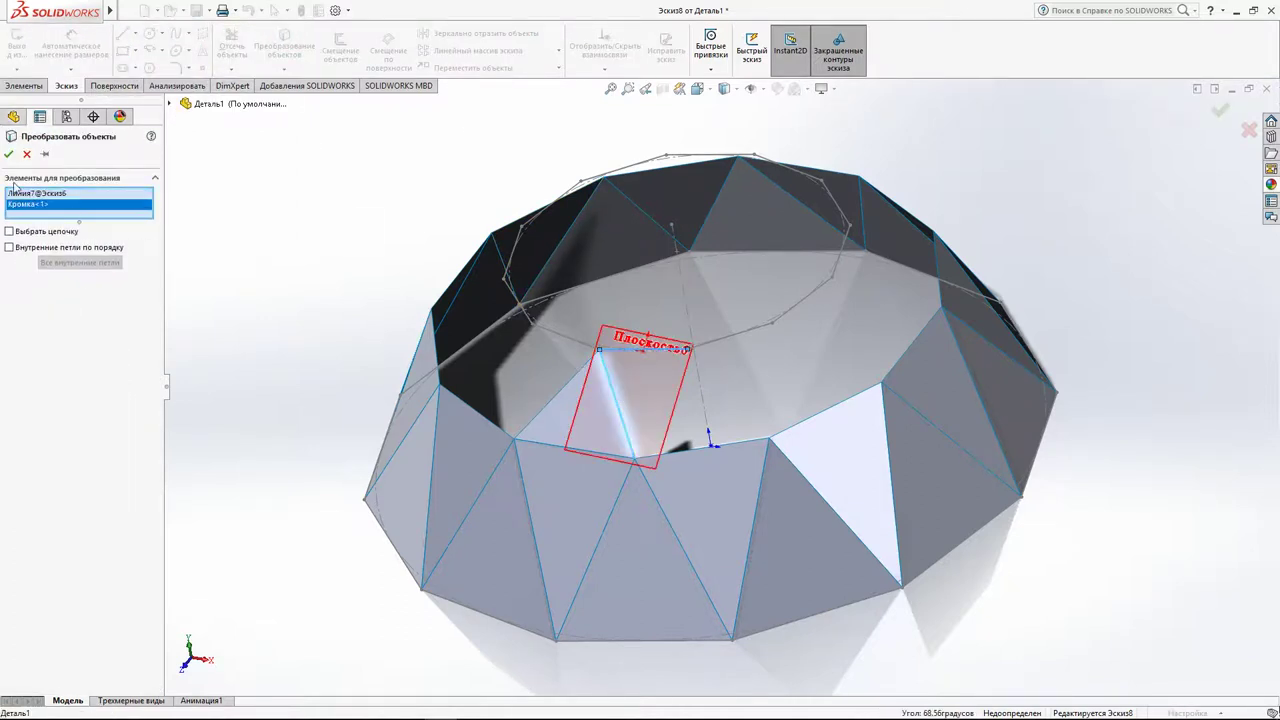
click(8, 154)
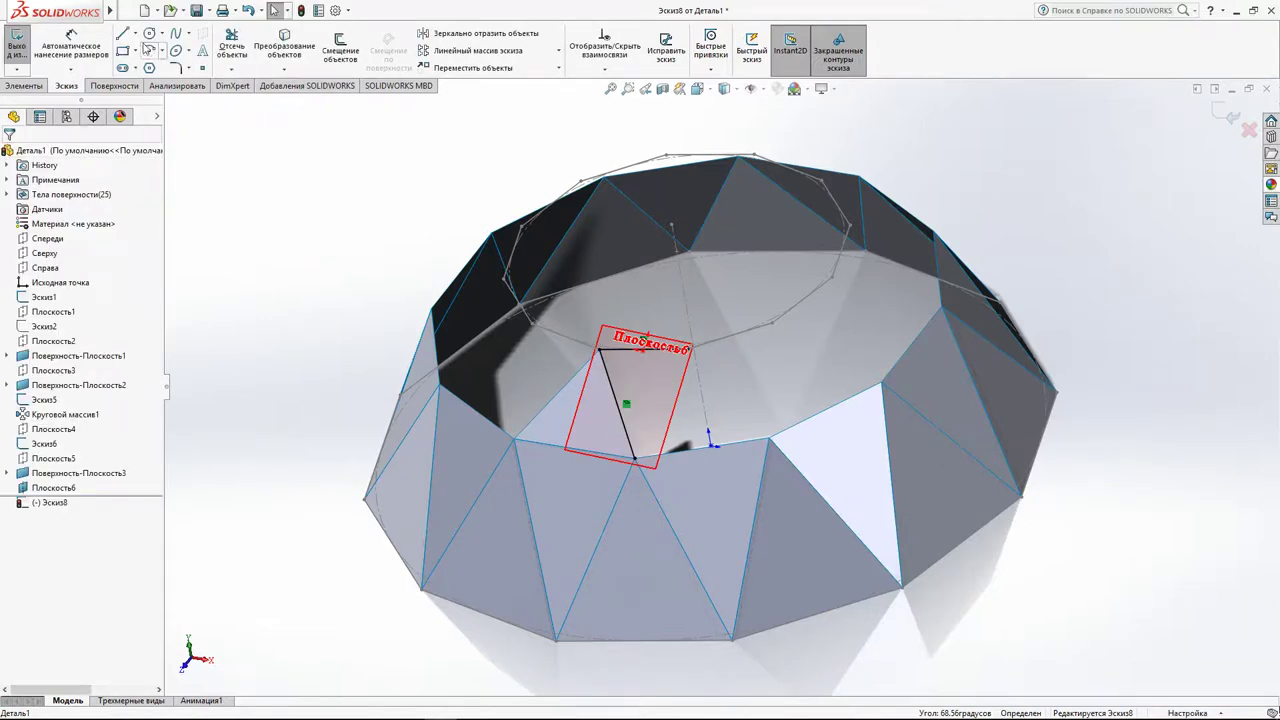
click(124, 35)
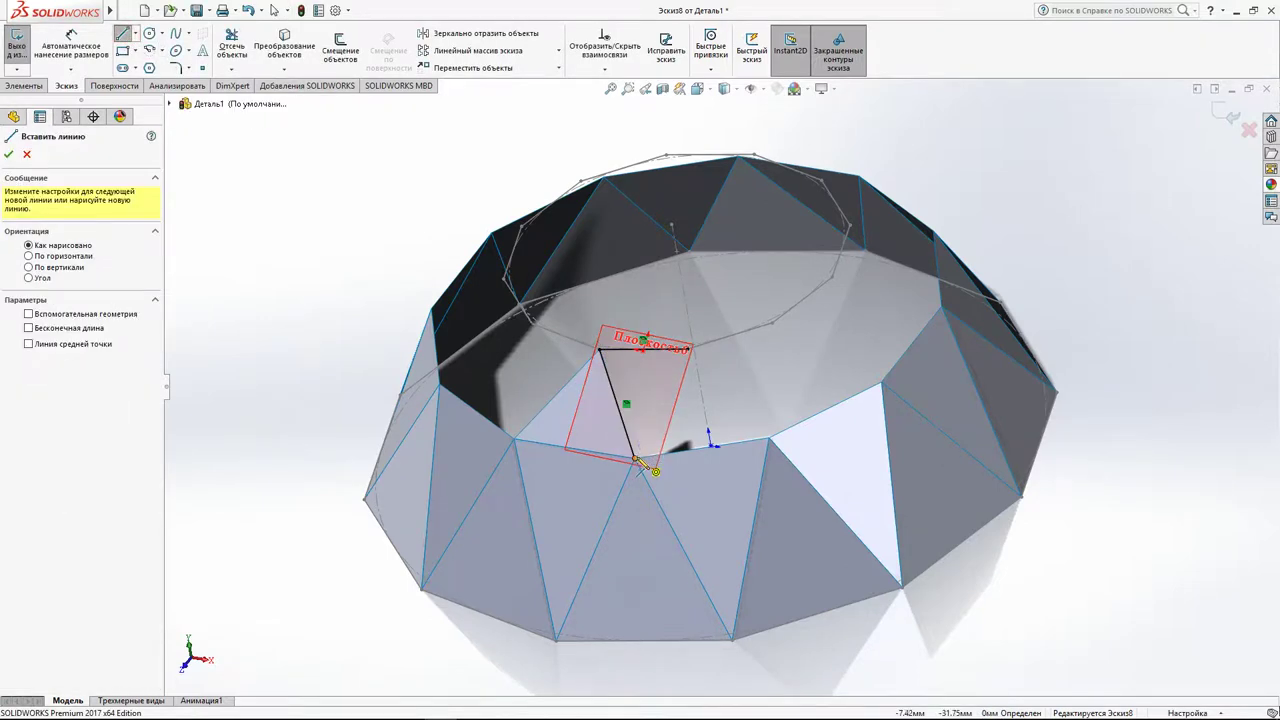
click(635, 458)
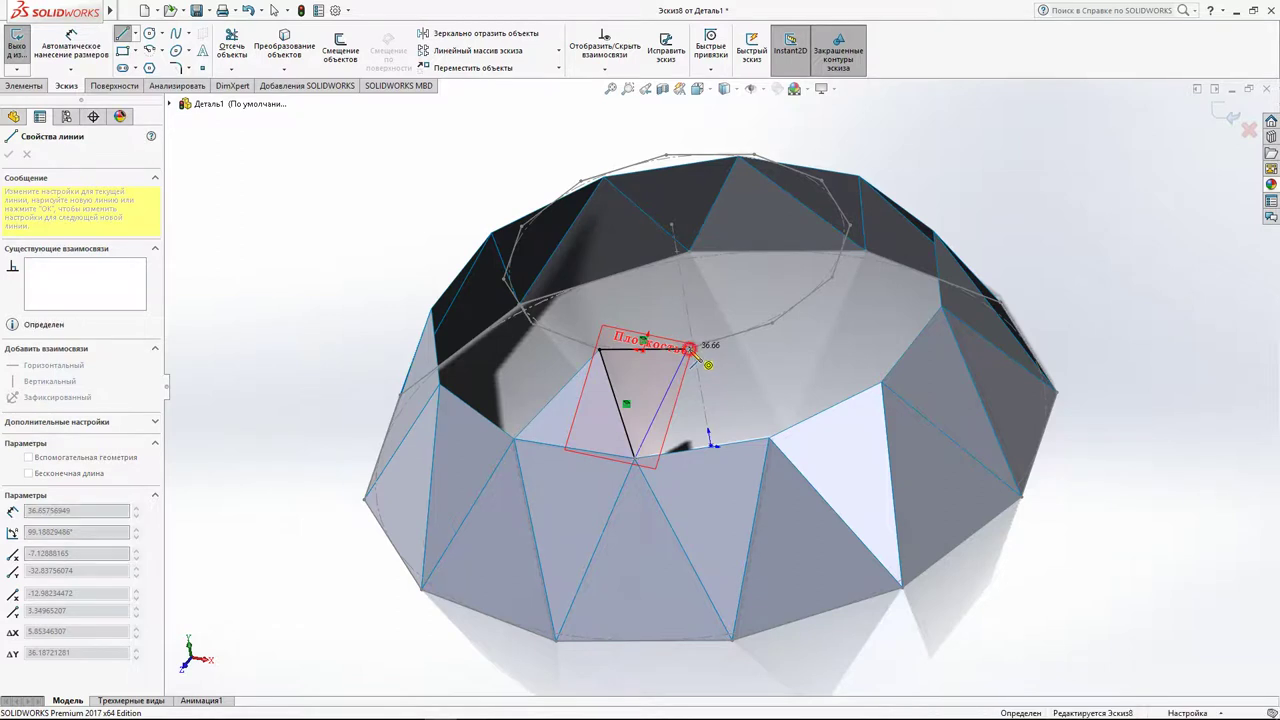
click(689, 348)
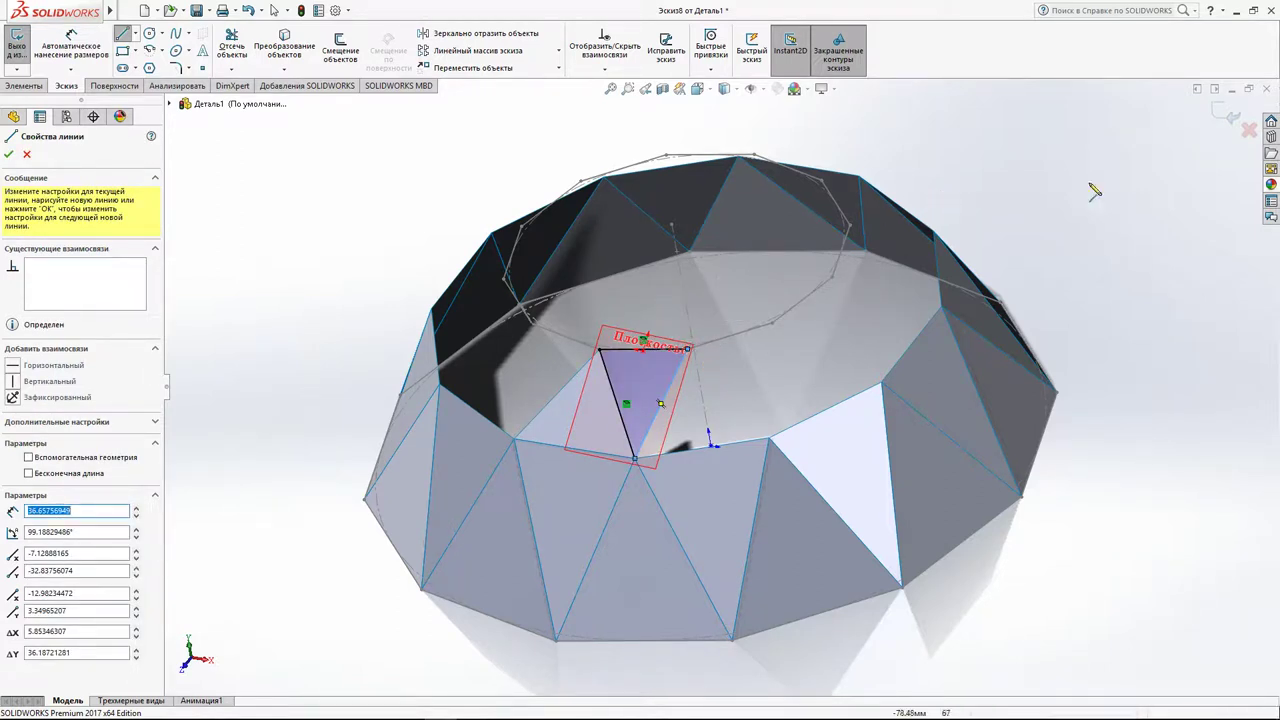
click(1226, 115)
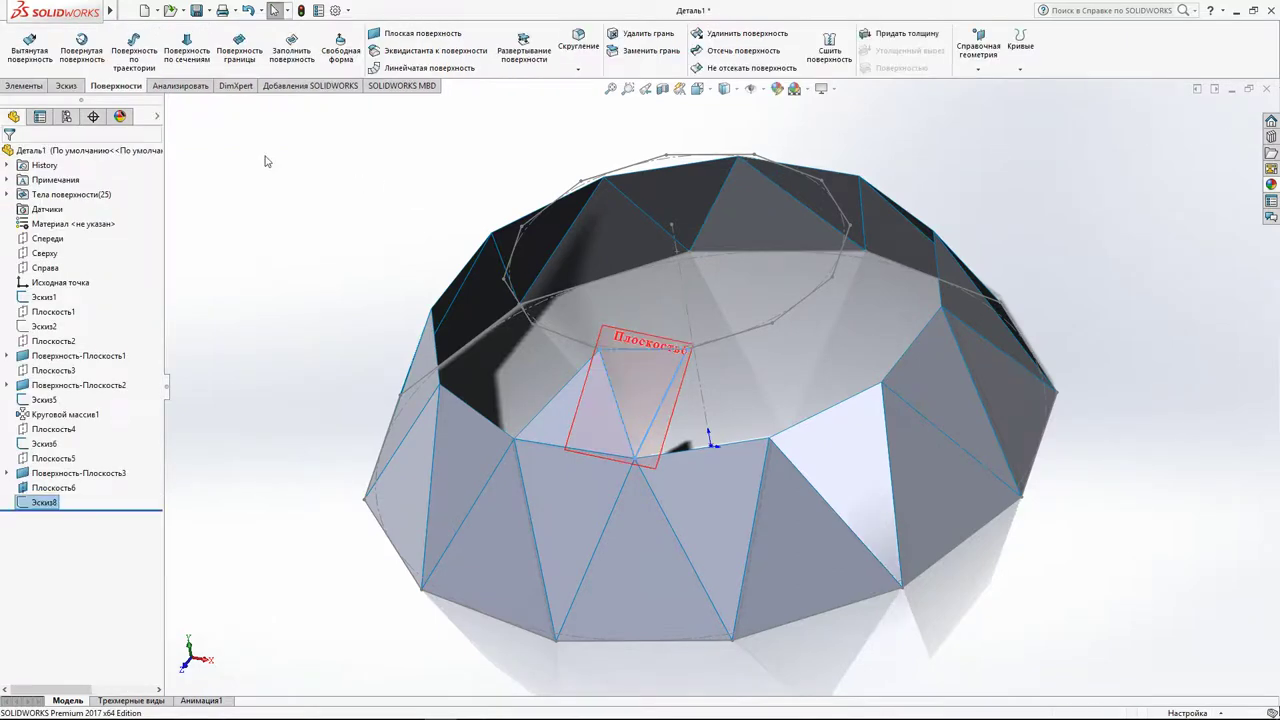
Fill Эскиз8 with planar surface Поверхность-Плоскость4.
click(404, 33)
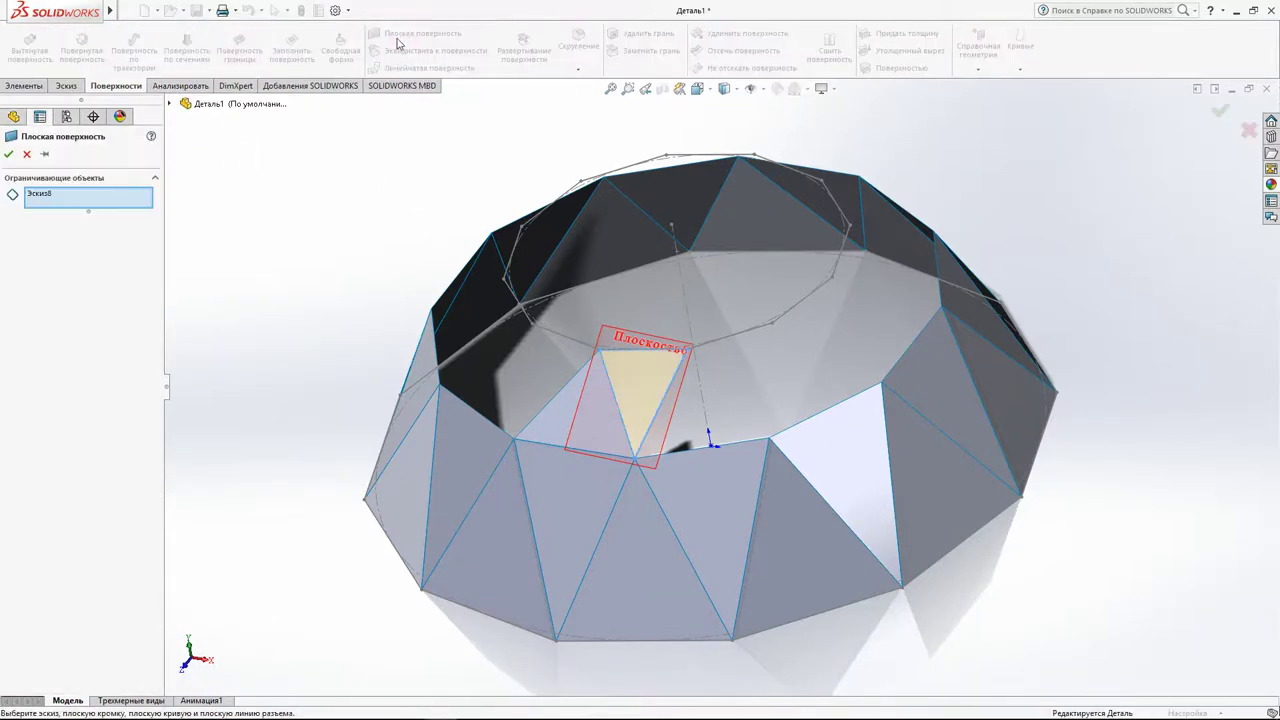
click(7, 154)
scroll(431, 279, up, 2)
mouse_move(531, 329)
middle_down()
mouse_move(590, 298)
mouse_move(605, 330)
middle_up()
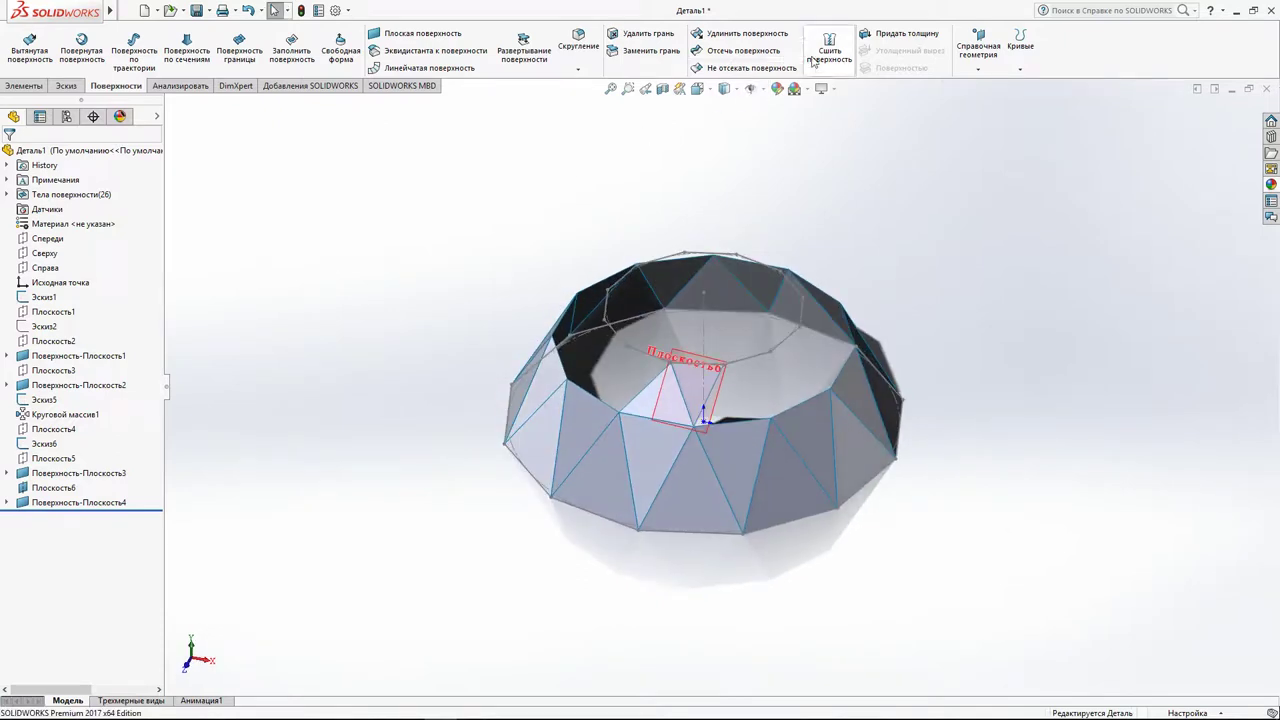
Circular-pattern Поверхность-Плоскость3 and Поверхность-Плоскость4 bodies 12 times around axis Линия1@Эскиз5.
click(25, 85)
click(643, 69)
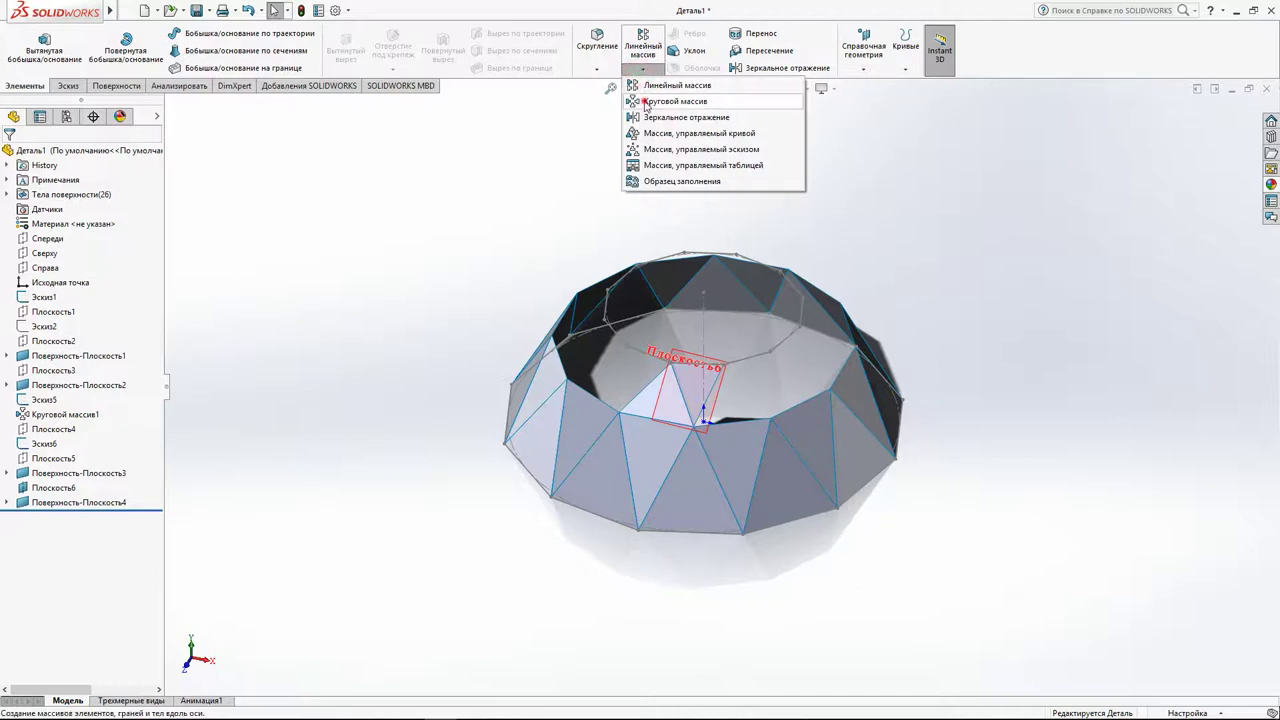
click(660, 159)
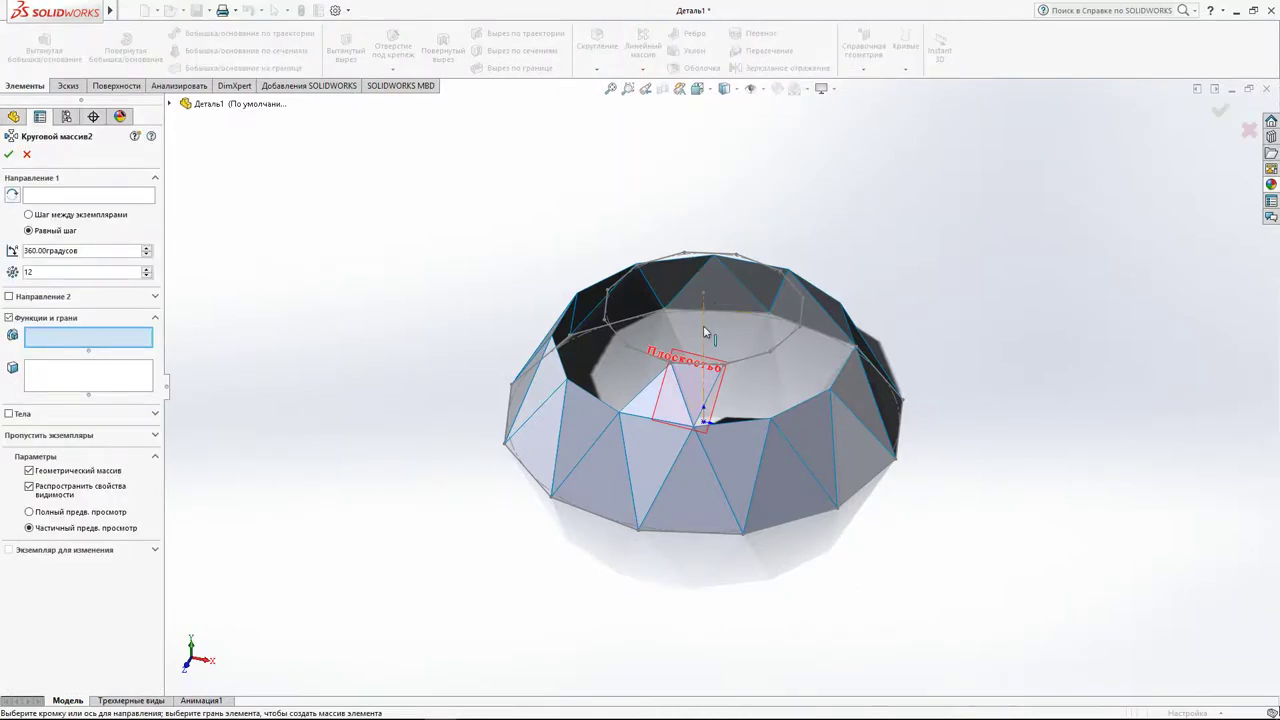
click(44, 199)
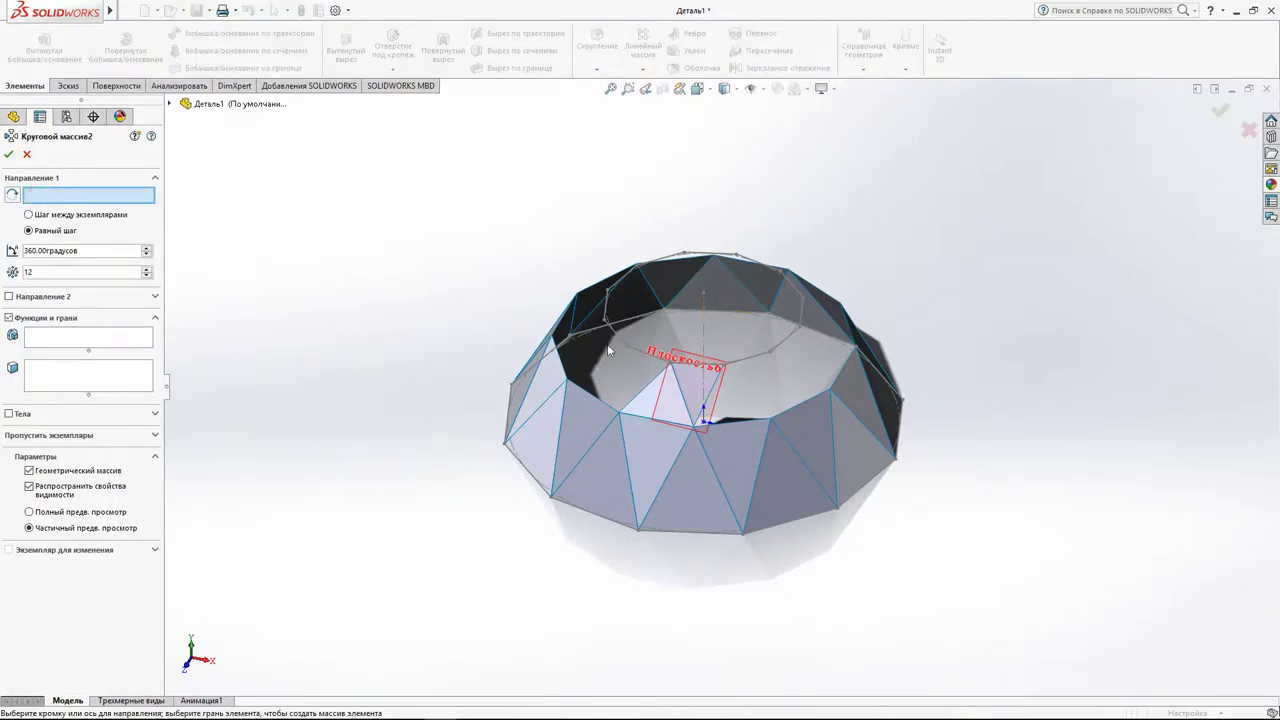
click(705, 333)
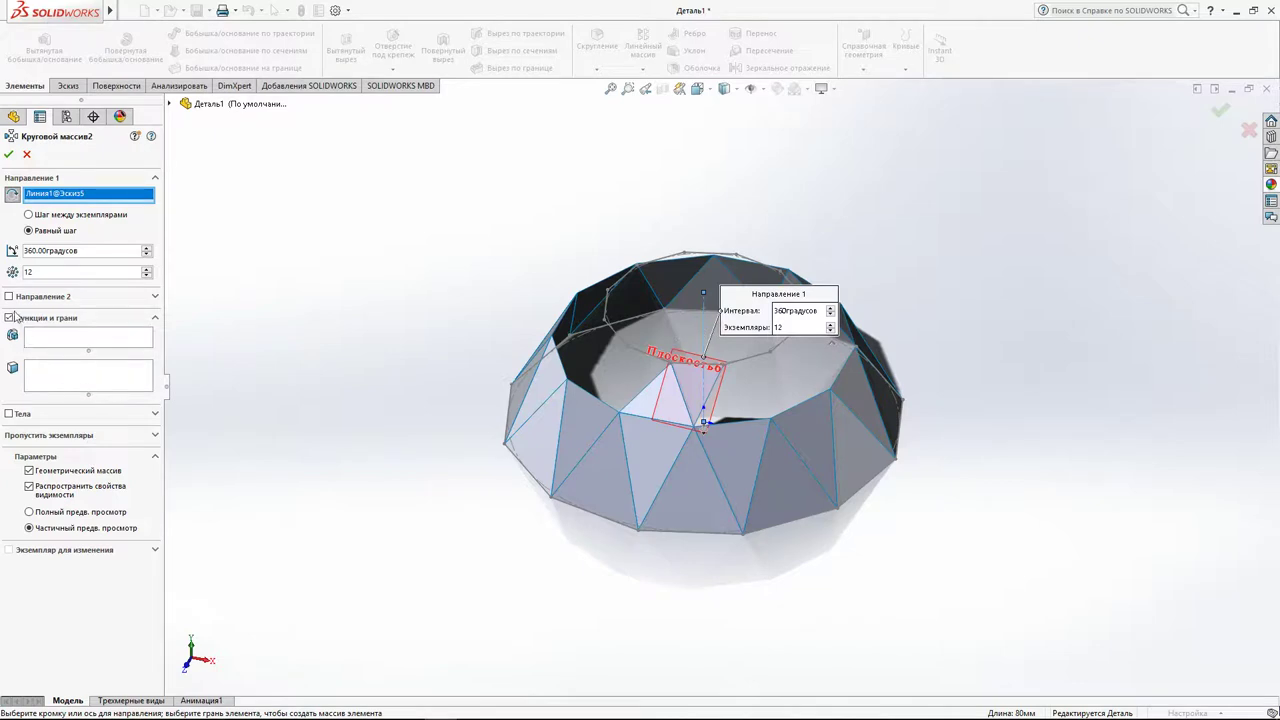
click(10, 414)
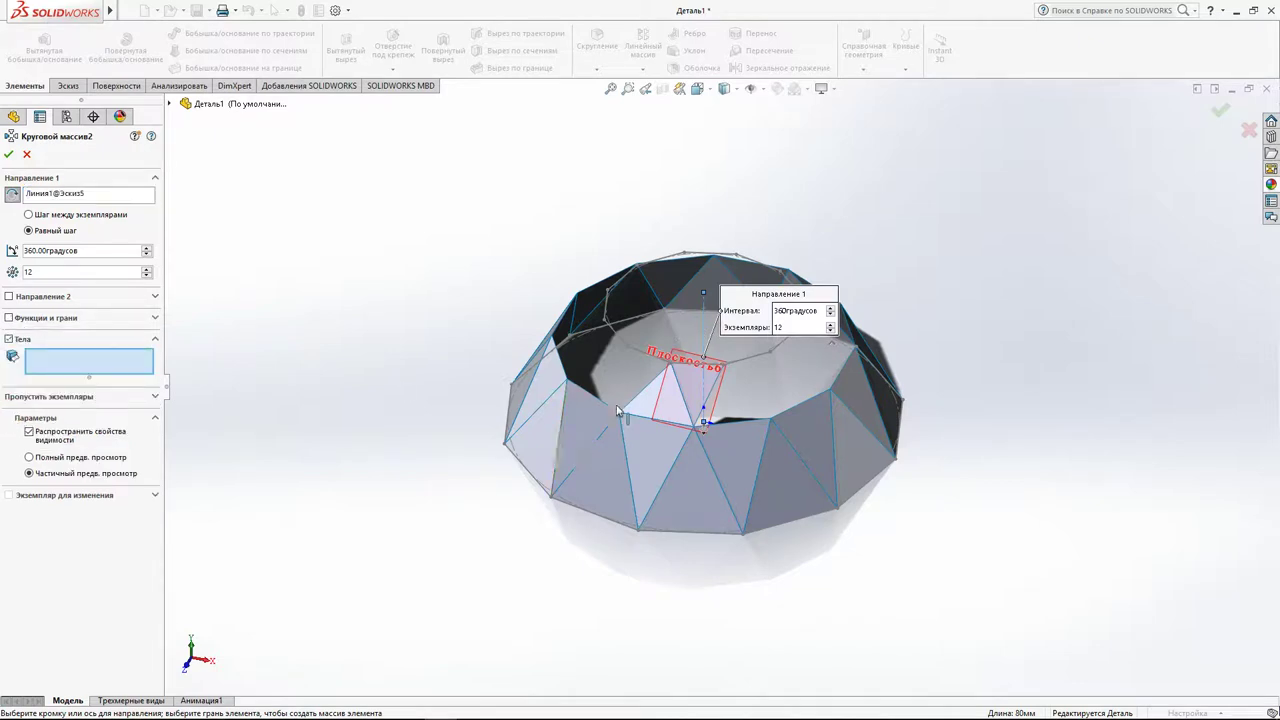
click(660, 408)
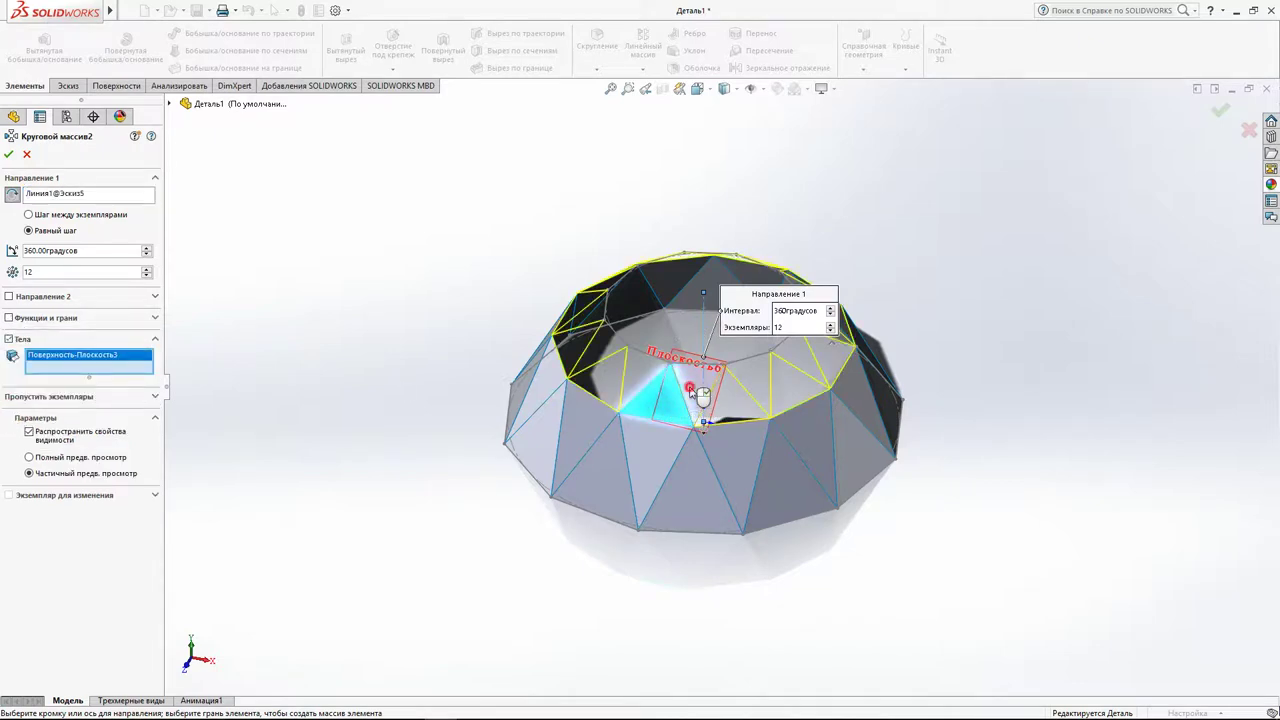
click(700, 393)
click(9, 155)
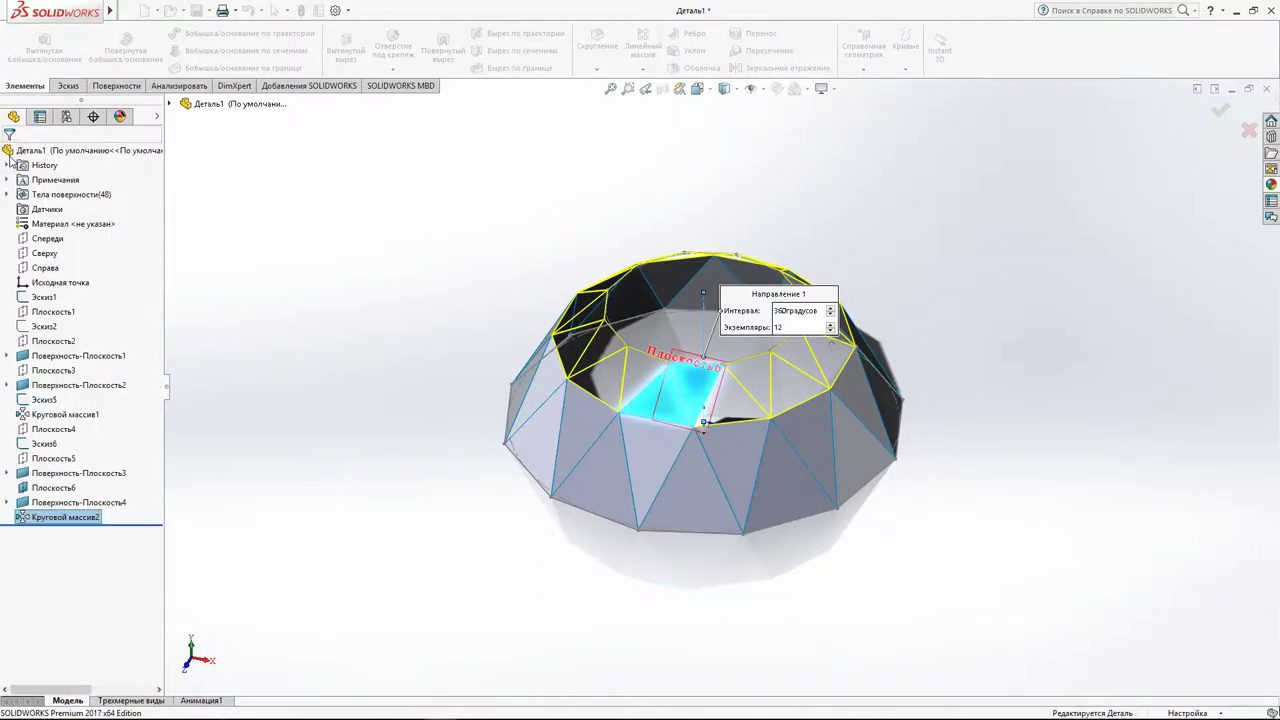
scroll(340, 297, up, 3)
mouse_move(377, 291)
middle_down()
mouse_move(538, 344)
mouse_move(523, 237)
mouse_move(471, 289)
mouse_move(434, 380)
middle_up()
Orbit and zoom to look into the patterned dome's top opening, then start a new reference plane.
scroll(746, 372, down, 3)
scroll(749, 451, down, 2)
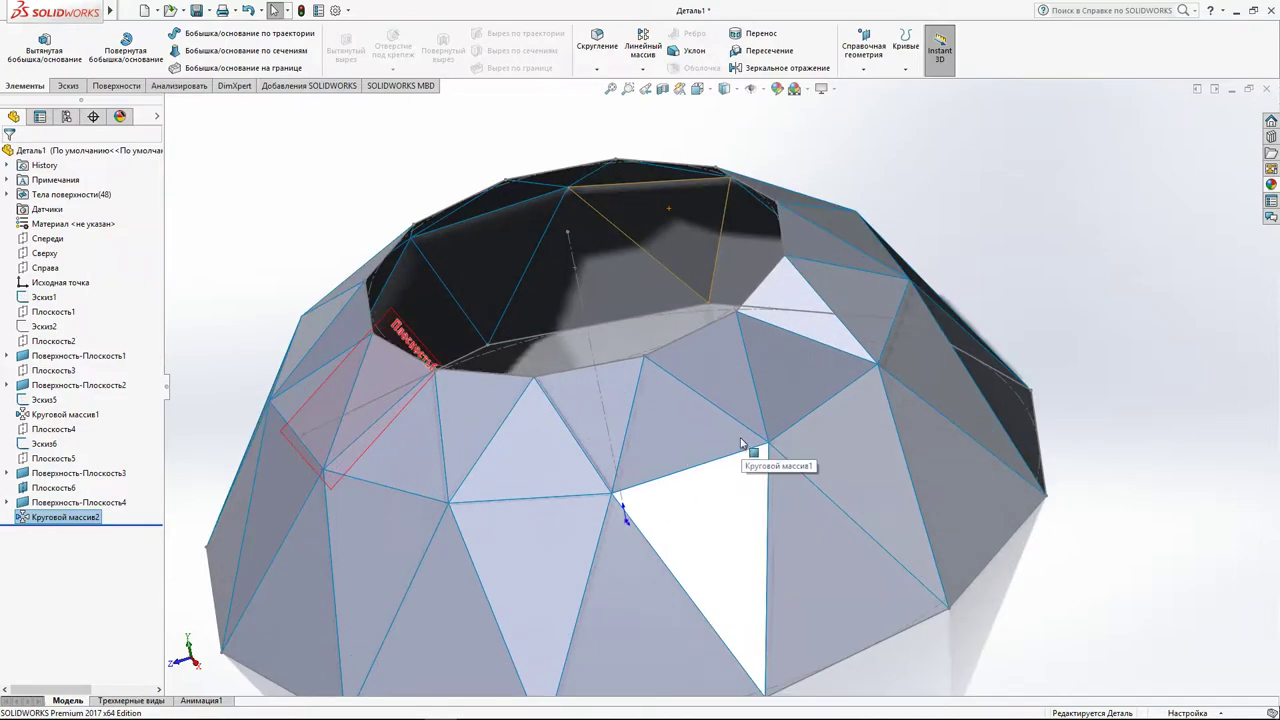
scroll(757, 411, up, 2)
scroll(749, 400, down, 2)
mouse_move(749, 400)
middle_down()
mouse_move(667, 413)
mouse_move(609, 509)
mouse_move(523, 534)
mouse_move(583, 457)
mouse_move(683, 493)
mouse_move(630, 520)
mouse_move(700, 510)
mouse_move(575, 555)
mouse_move(734, 356)
mouse_move(732, 450)
middle_up()
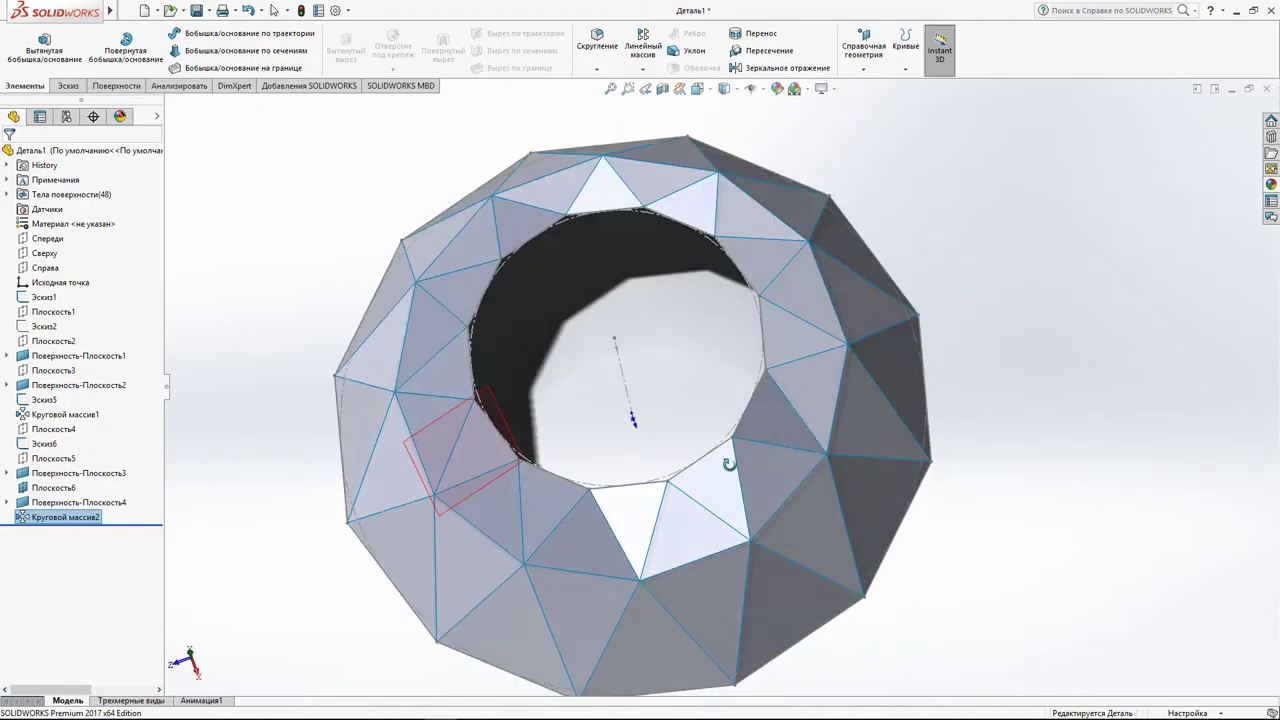
scroll(698, 418, up, 2)
scroll(688, 414, down, 5)
mouse_move(688, 414)
middle_down()
mouse_move(663, 374)
mouse_move(659, 397)
middle_up()
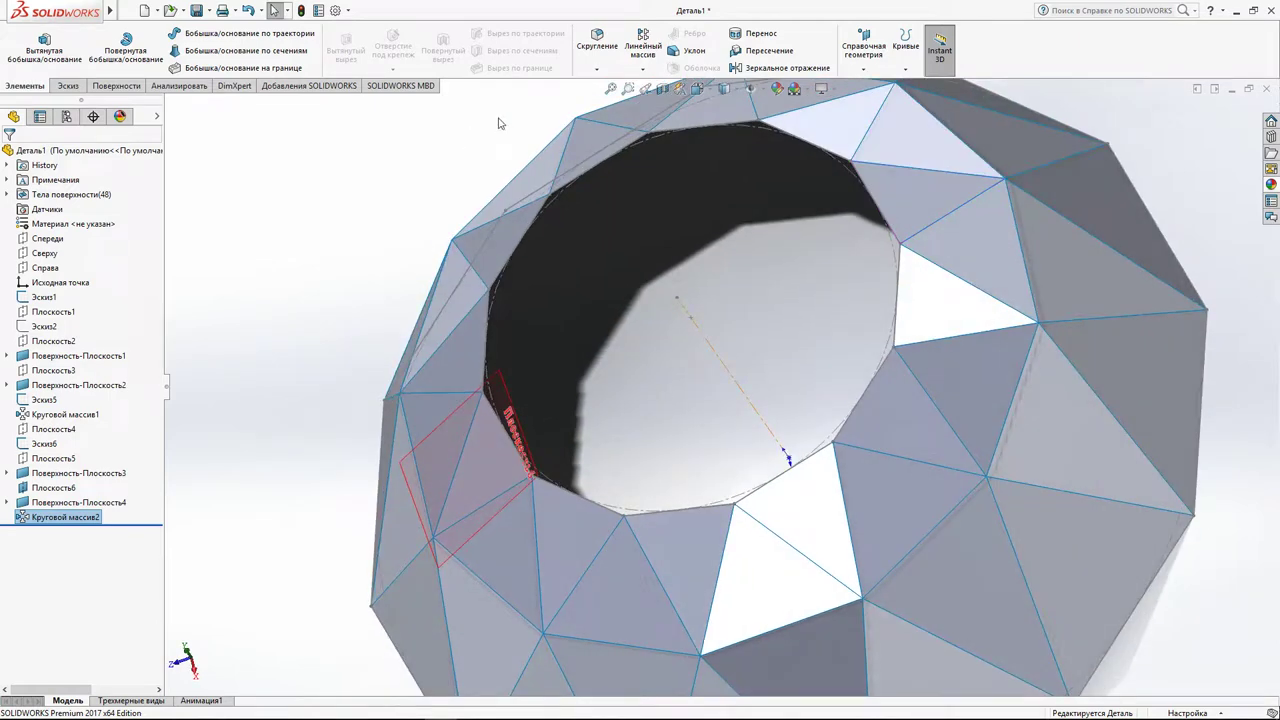
click(864, 45)
click(868, 88)
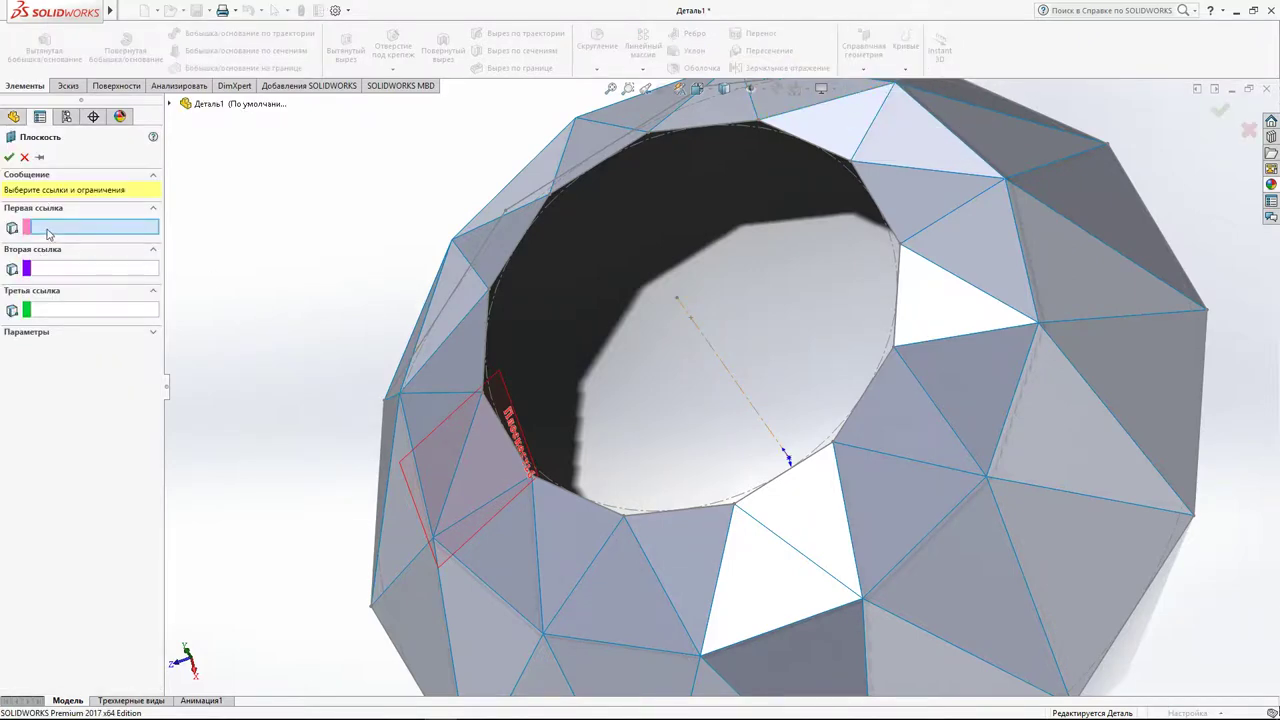
Define Плоскость7 through two neighbouring rim vertices and the axis top point Точка2@Эскиз5.
click(623, 517)
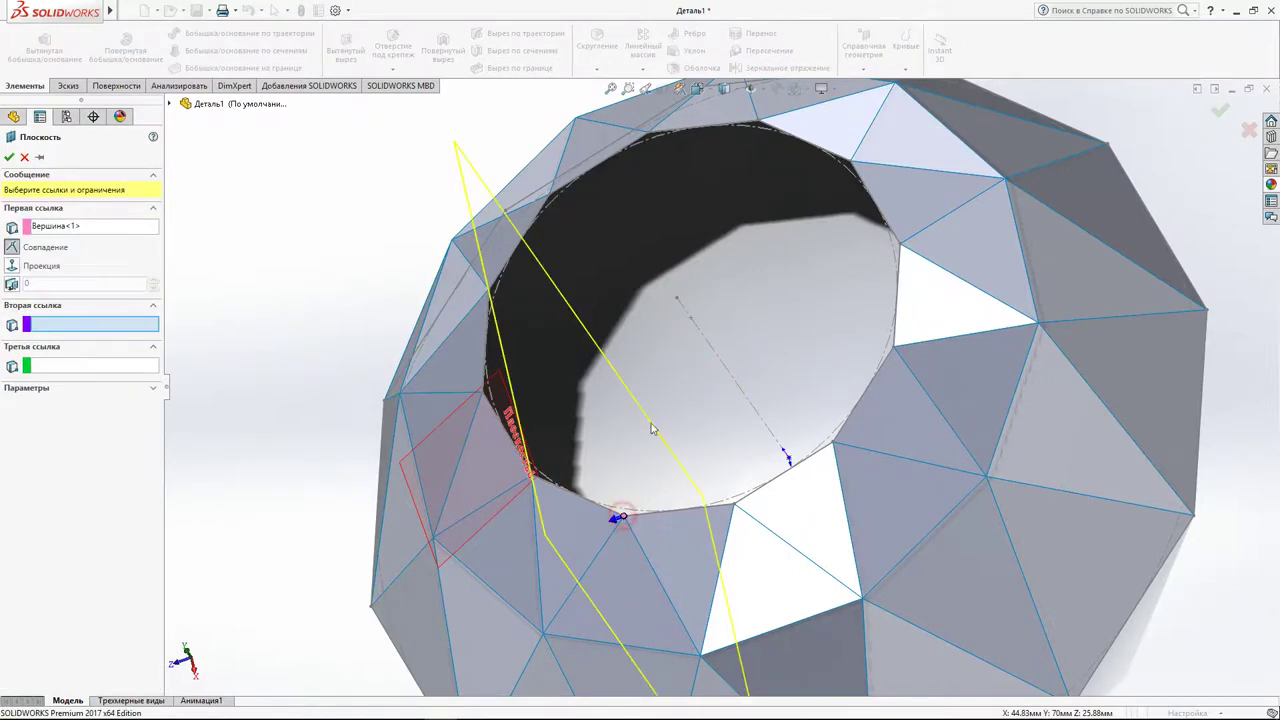
click(677, 302)
click(735, 506)
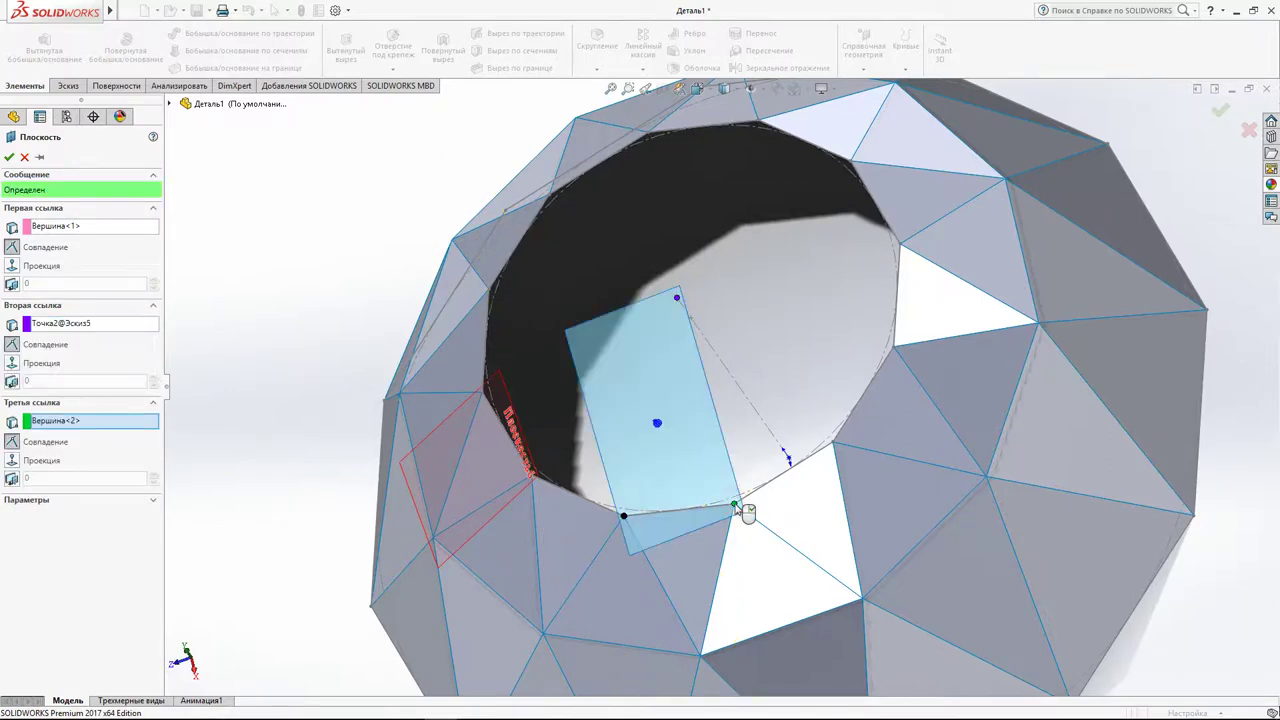
click(9, 158)
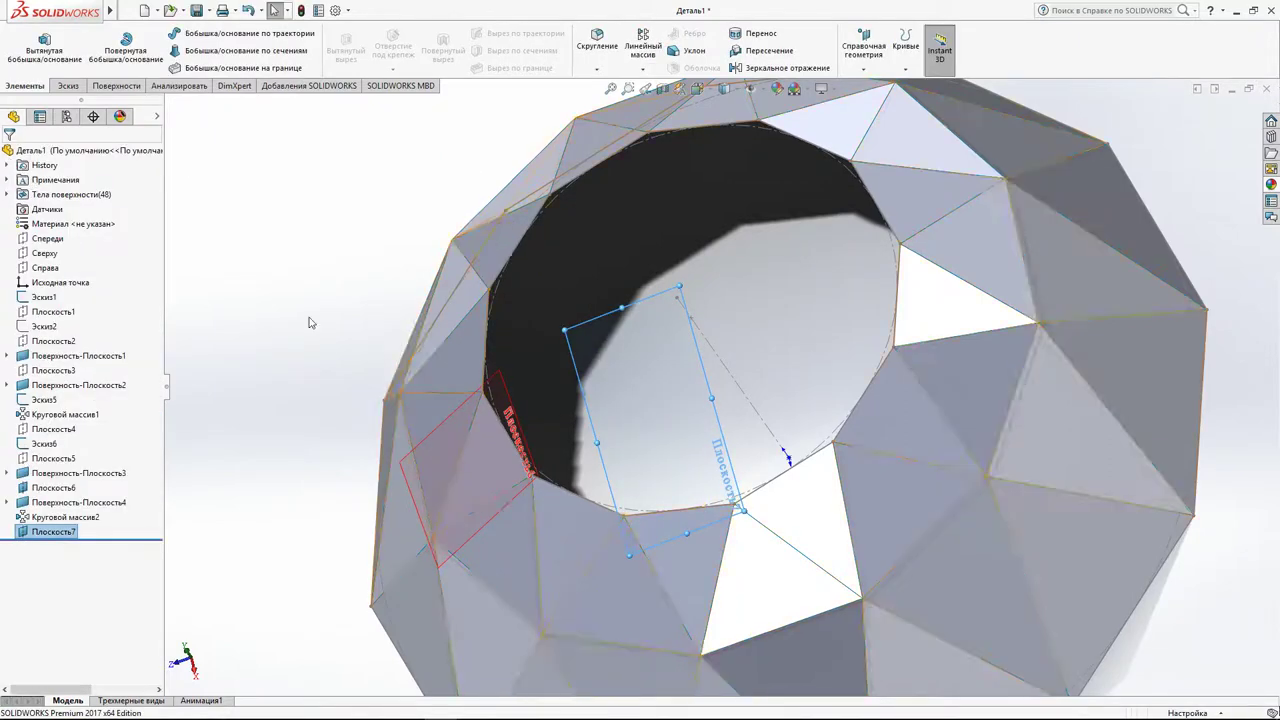
Sketch Эскиз9 on Плоскость7: converted bottom edge plus two lines to the apex, closed triangle.
click(612, 430)
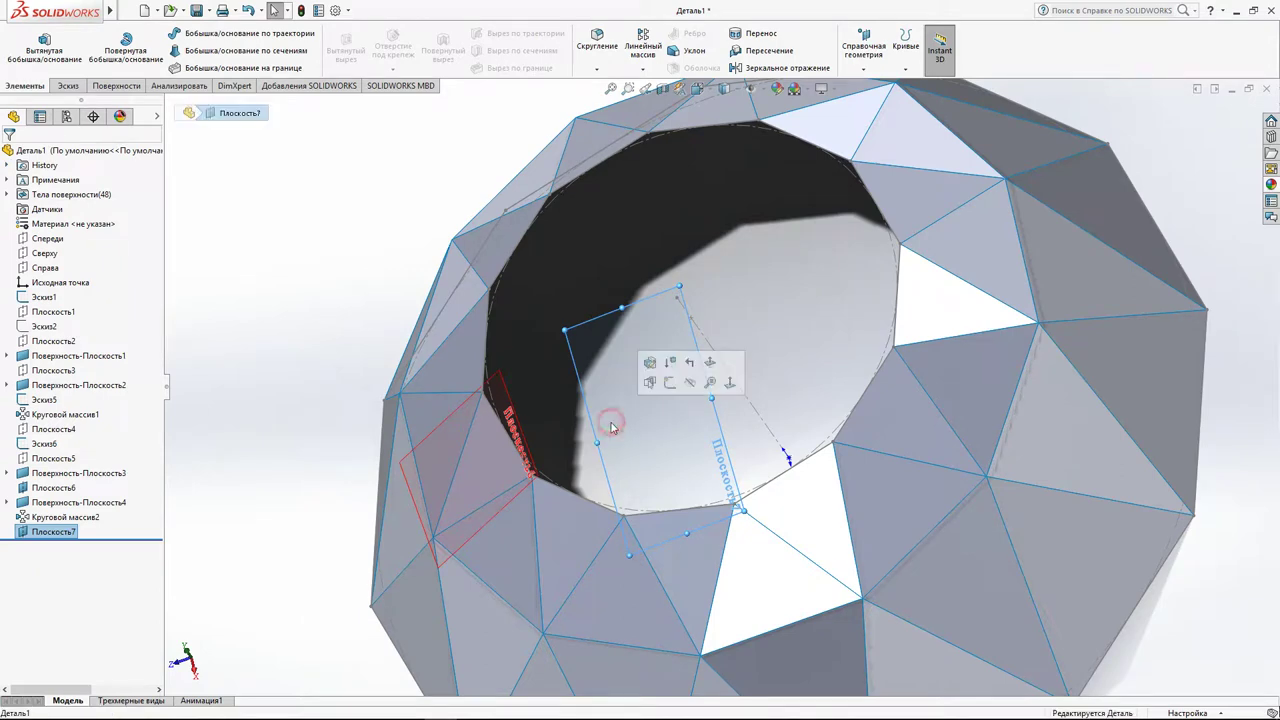
click(672, 384)
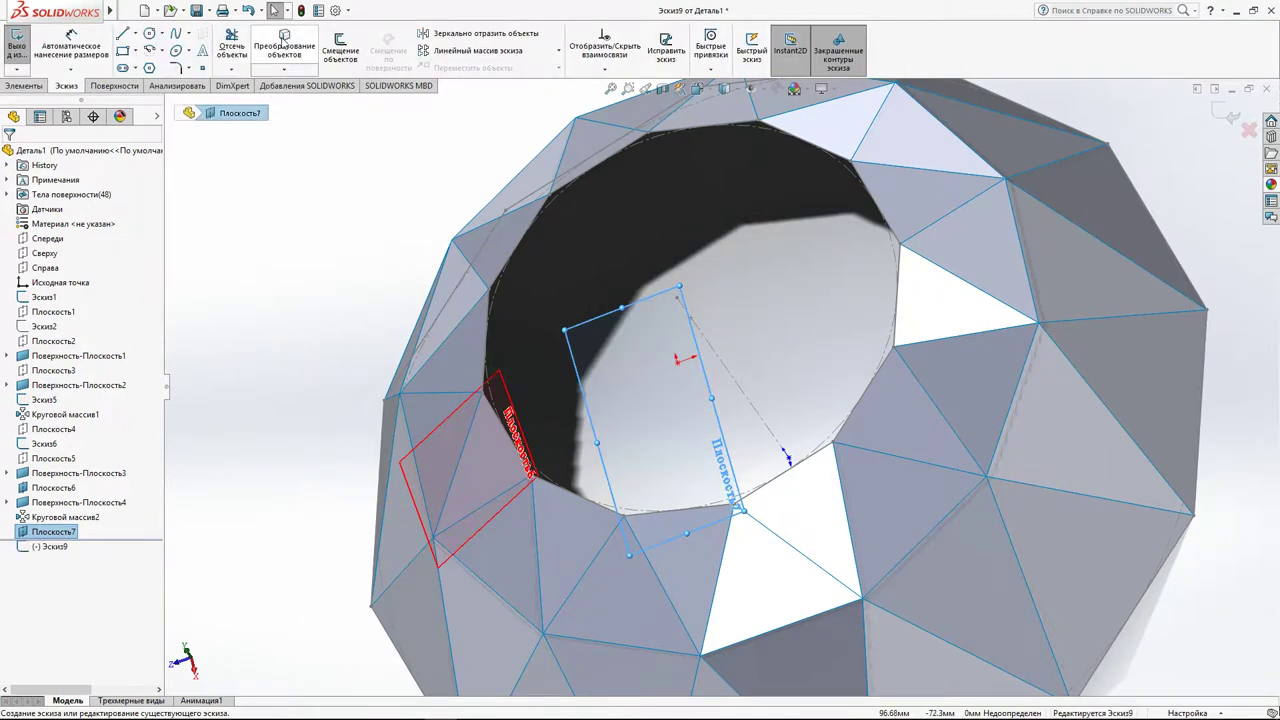
click(284, 38)
click(684, 516)
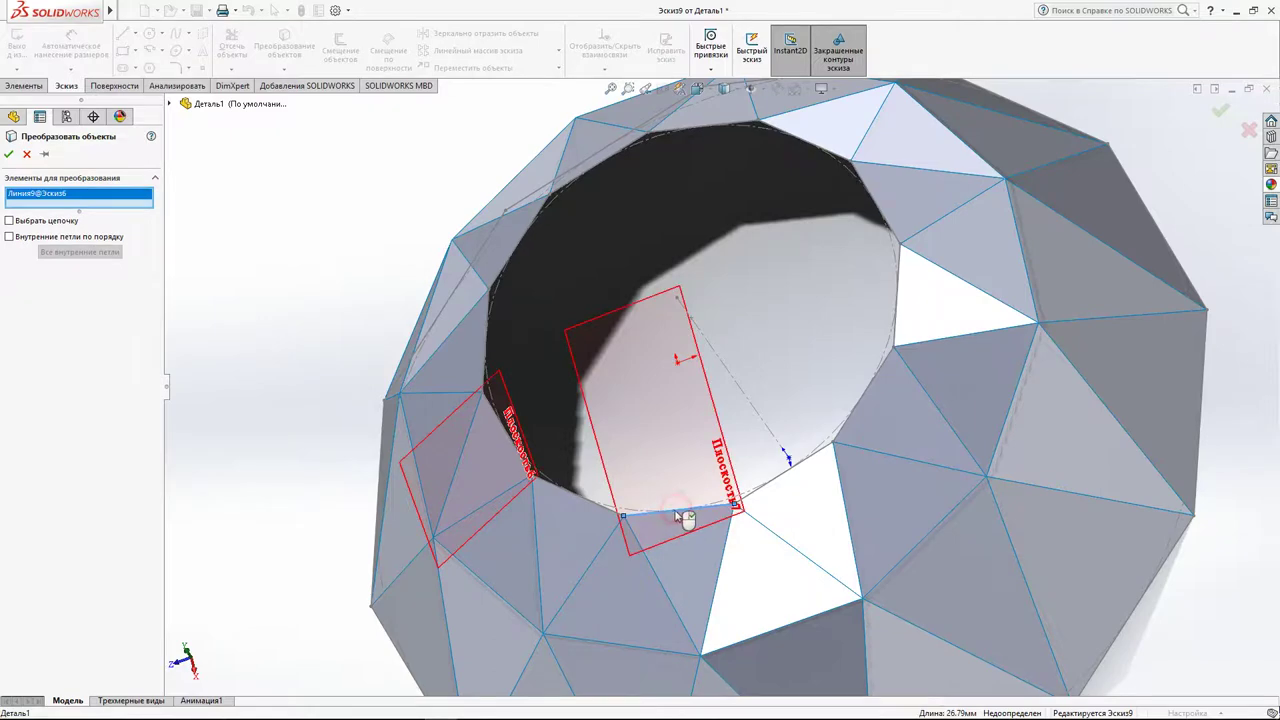
click(8, 155)
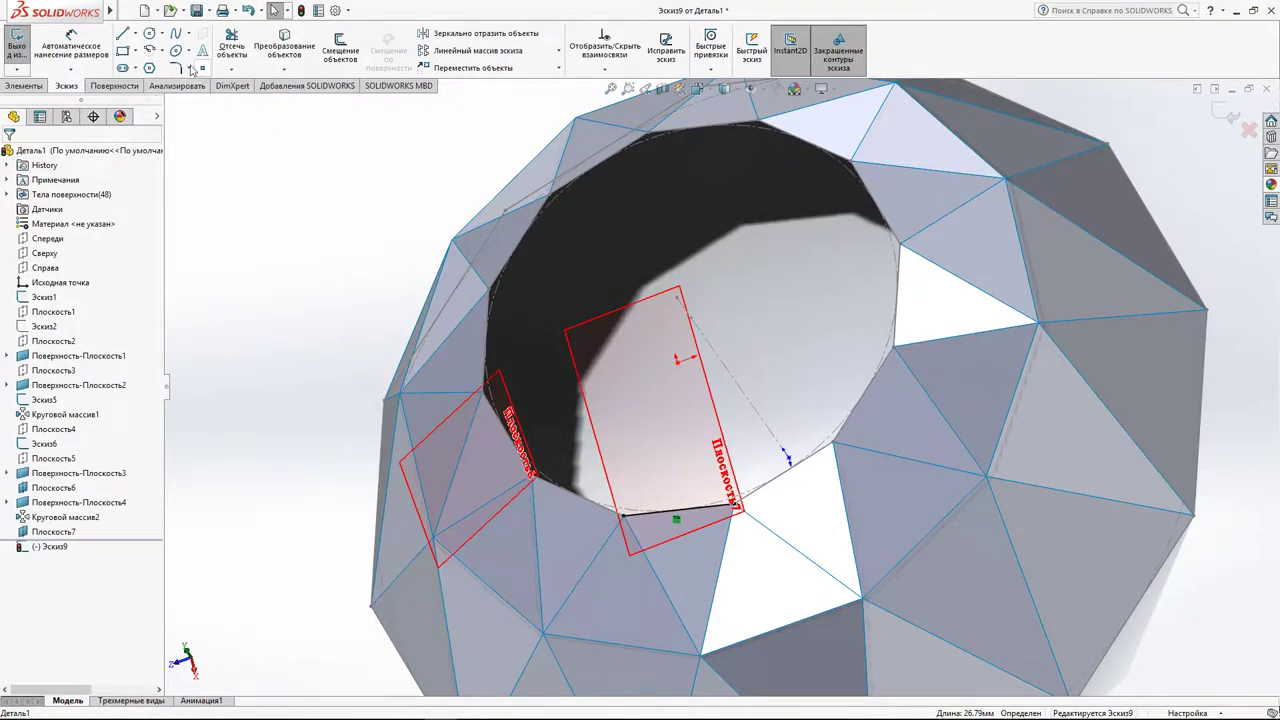
click(126, 38)
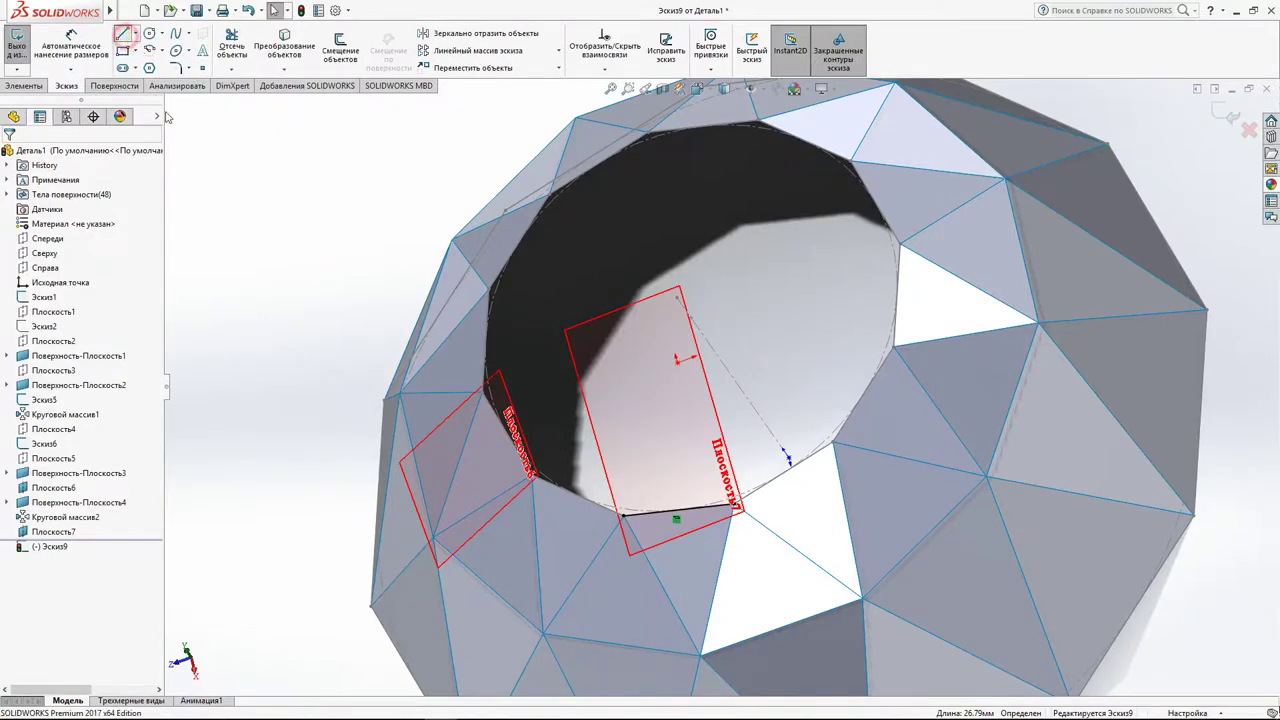
click(624, 518)
click(677, 298)
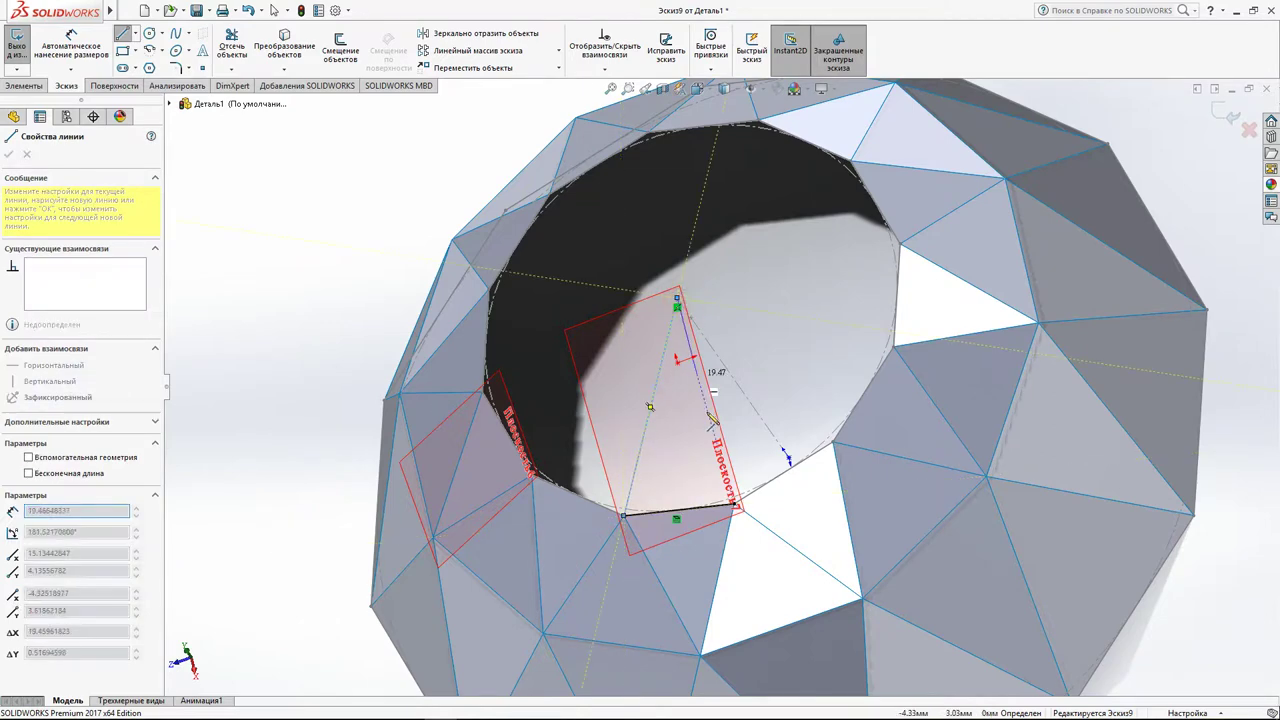
click(735, 507)
click(11, 155)
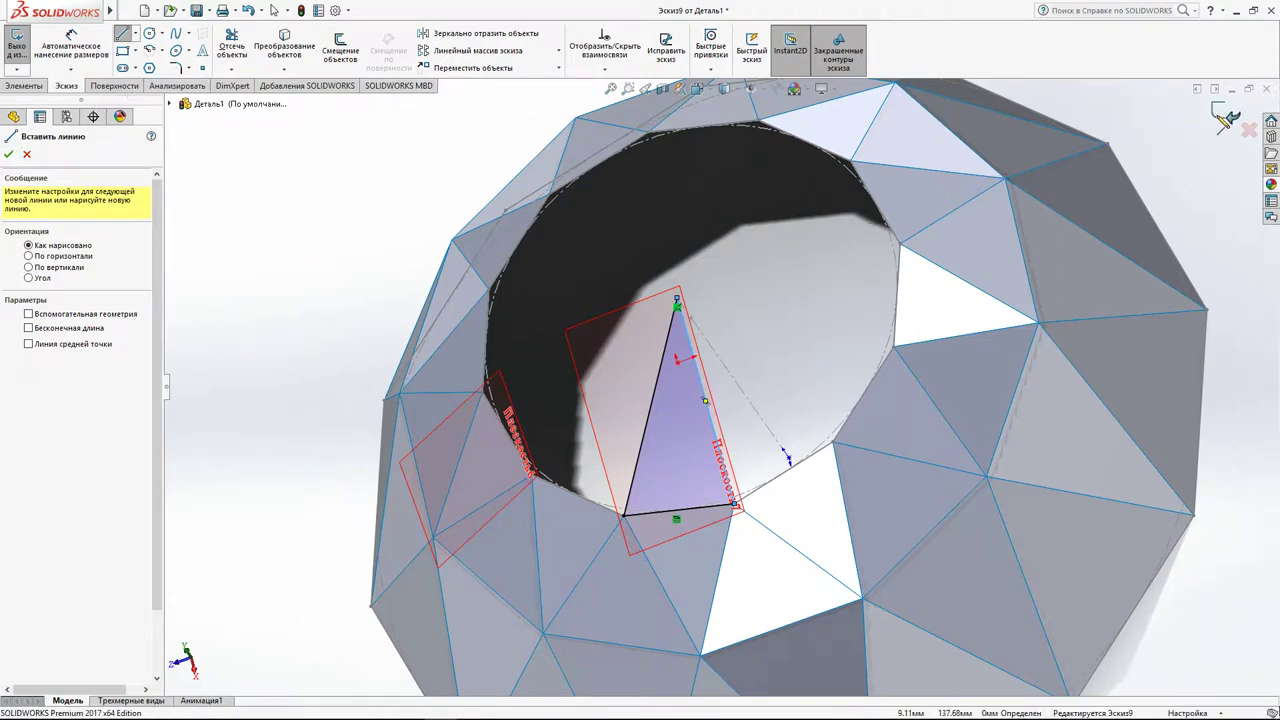
click(1224, 114)
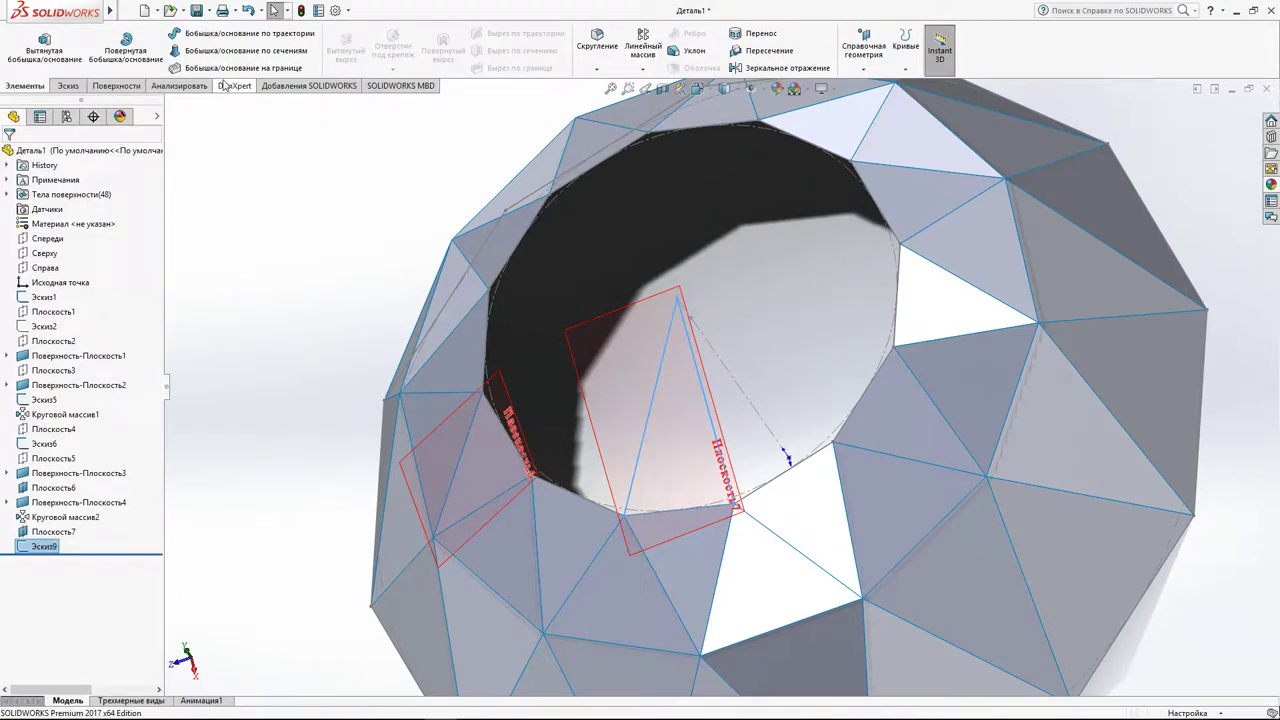
Fill Эскиз9 with planar surface Поверхность-Плоскость5.
click(116, 85)
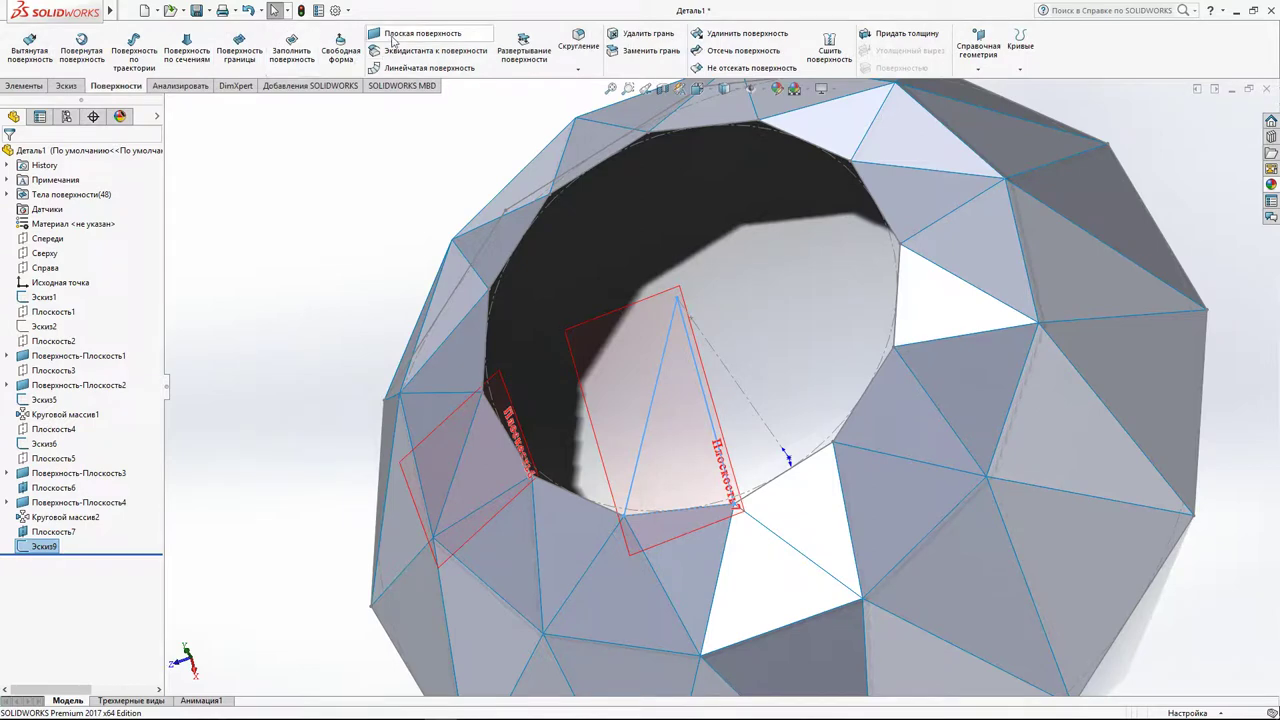
click(393, 40)
click(8, 153)
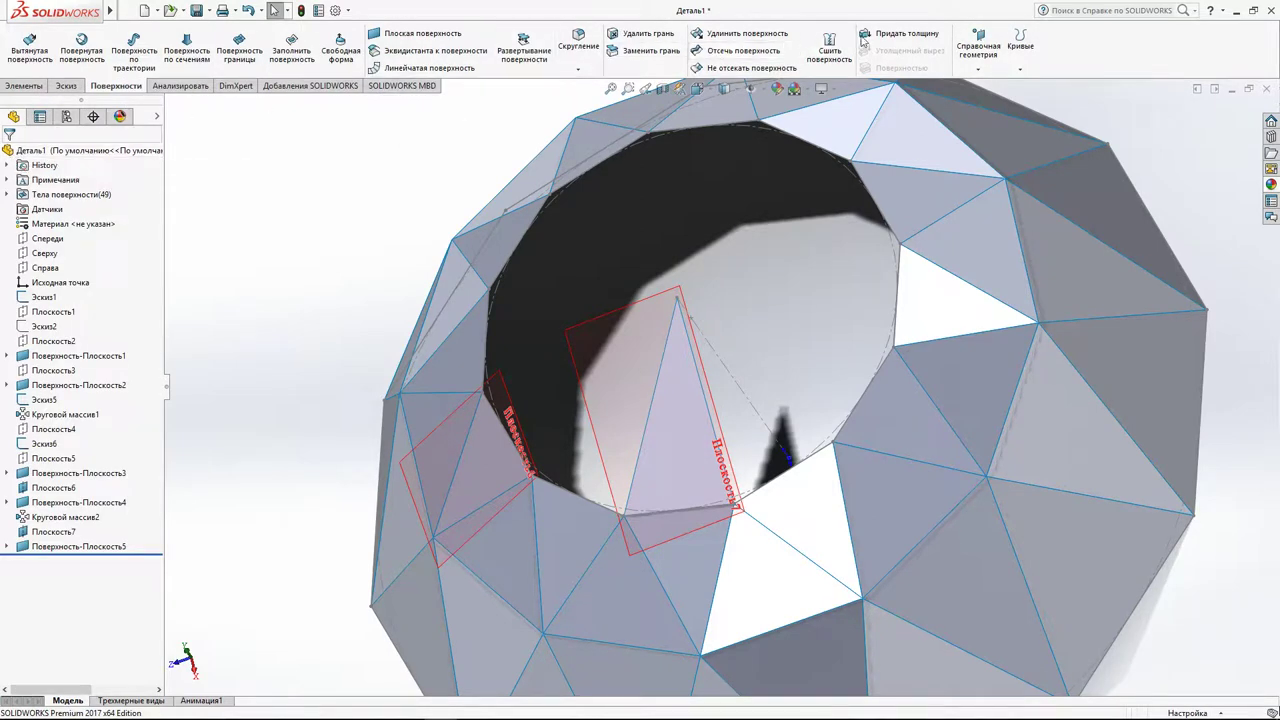
Circular-pattern the Поверхность-Плоскость5 body 12 times over 360° around Линия1@Эскиз5.
click(22, 85)
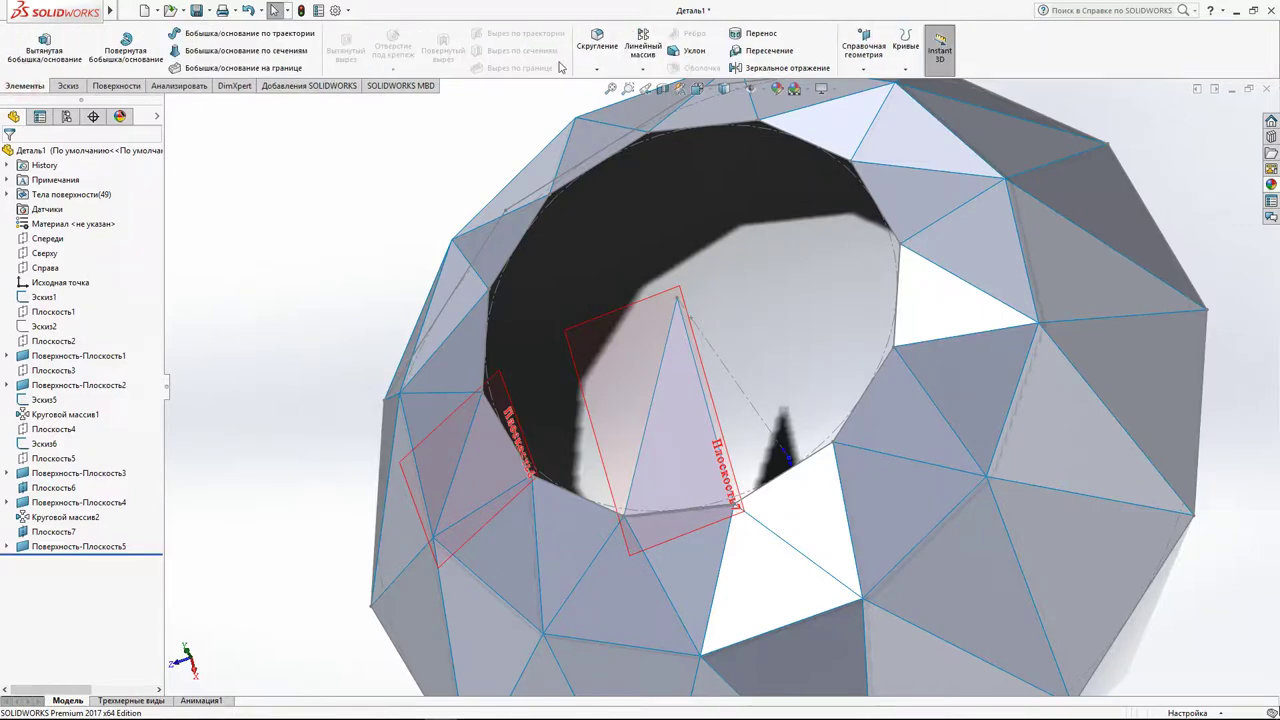
click(645, 69)
click(645, 104)
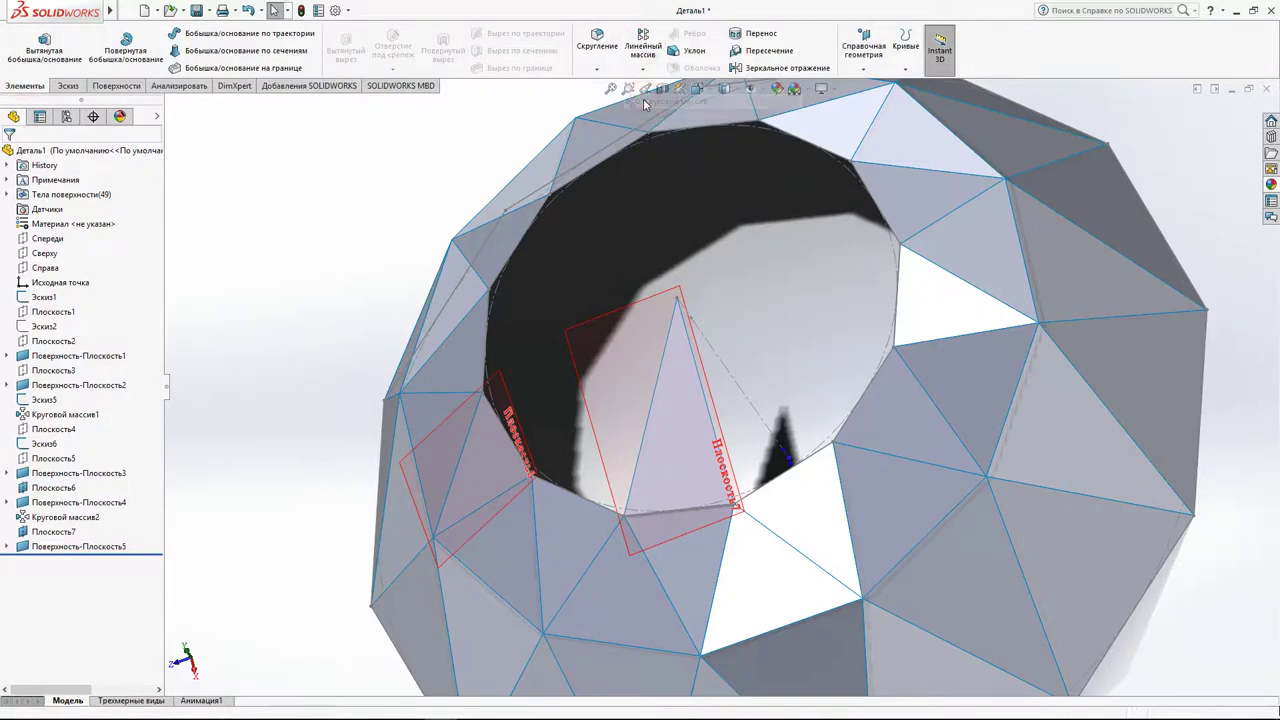
click(69, 194)
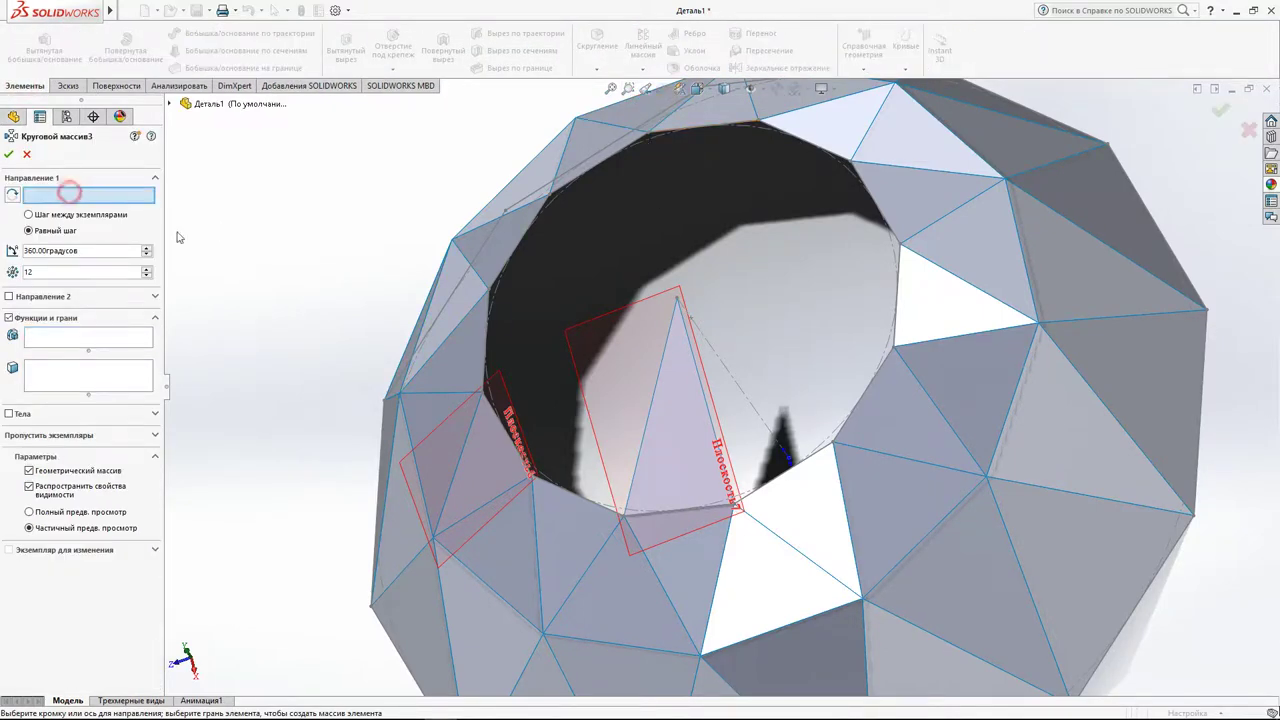
click(735, 385)
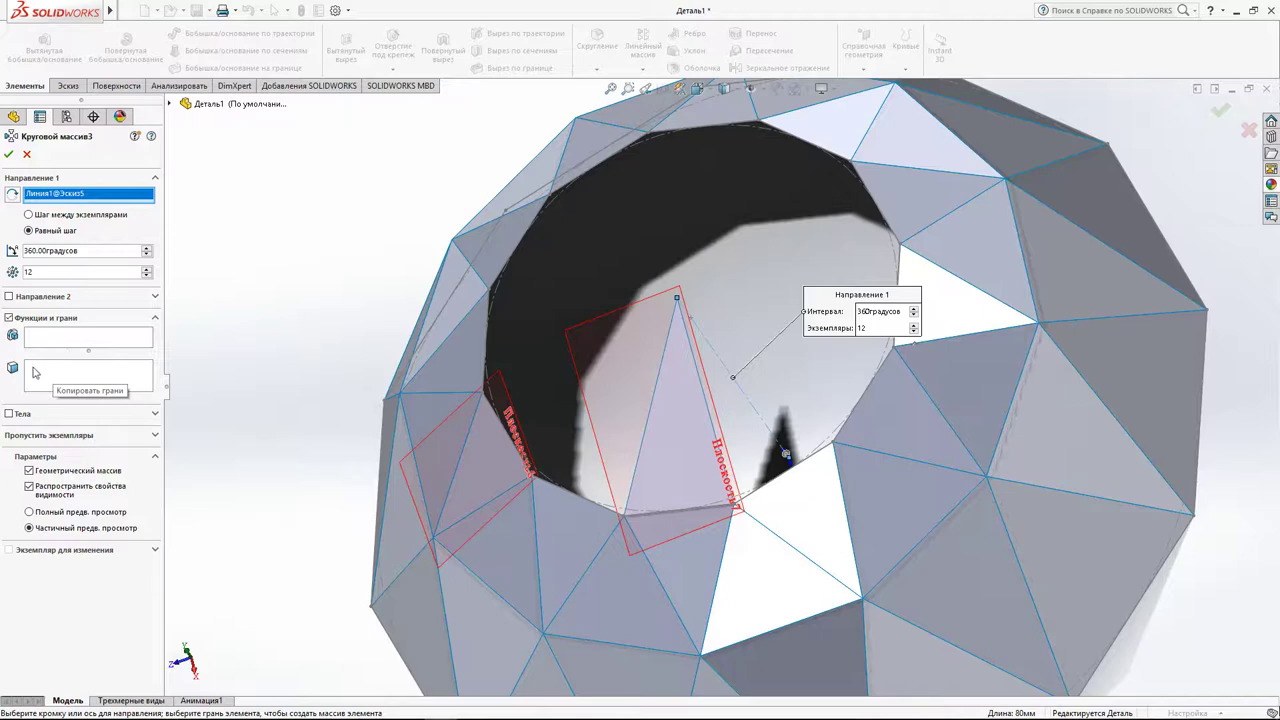
click(10, 413)
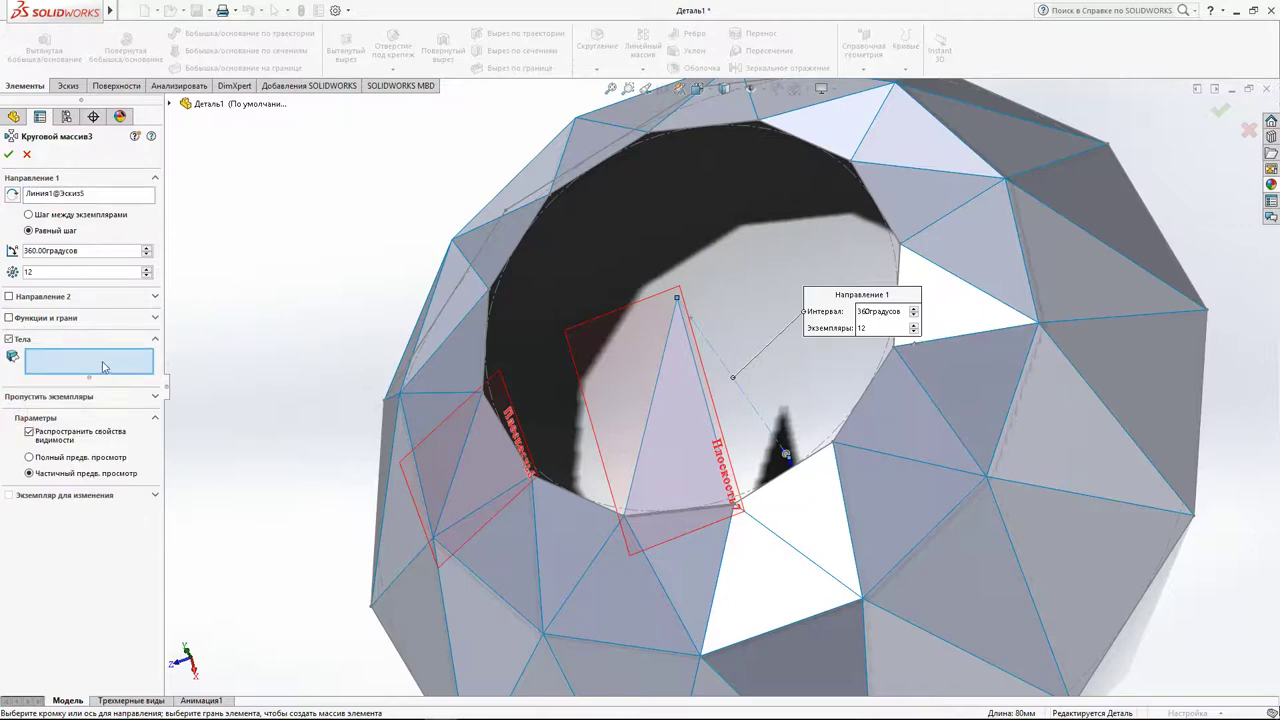
click(700, 443)
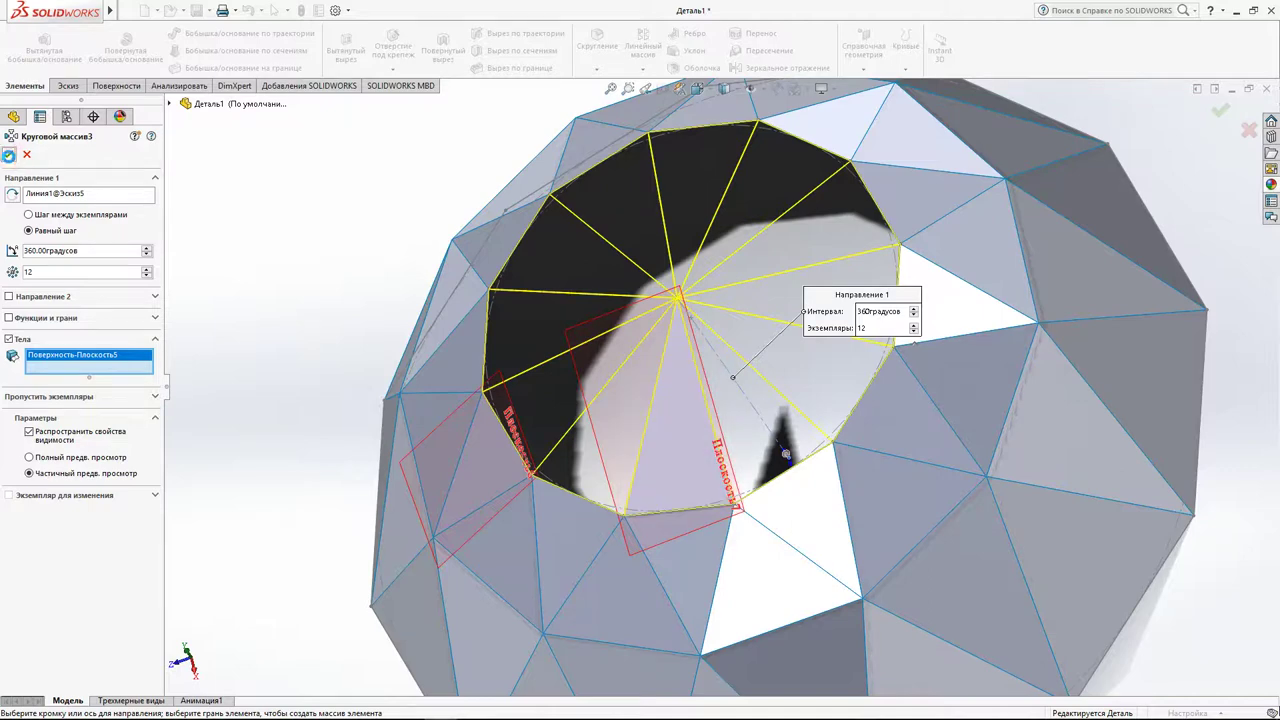
click(9, 154)
Fit the dome in view and hide construction sketches Эскиз6 and Эскиз1.
key(f)
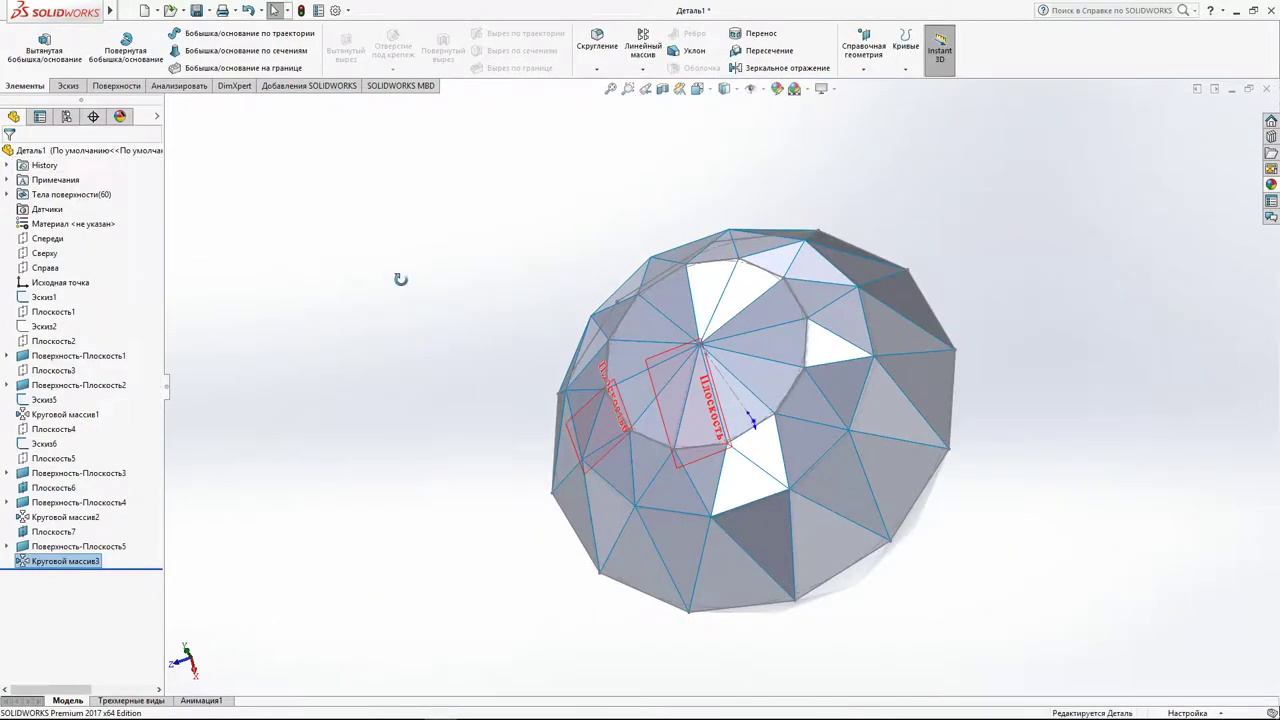
middle_drag(405, 280, 483, 307)
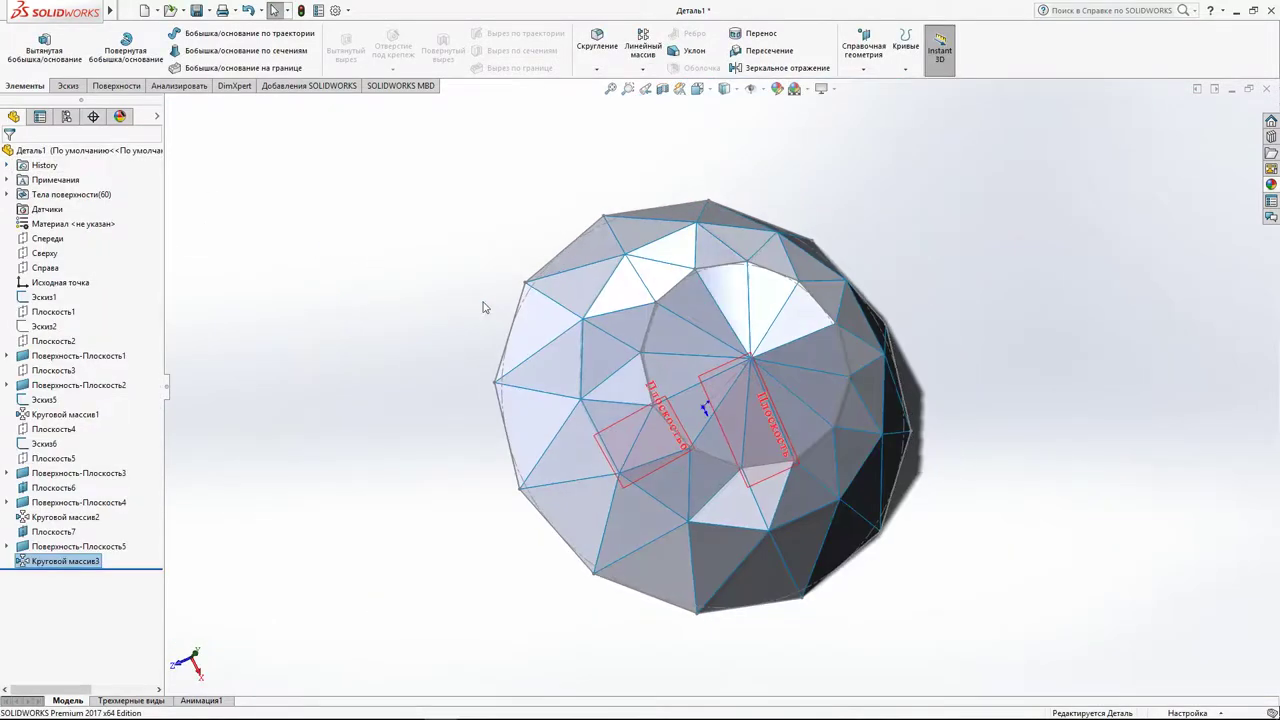
scroll(666, 348, down, 3)
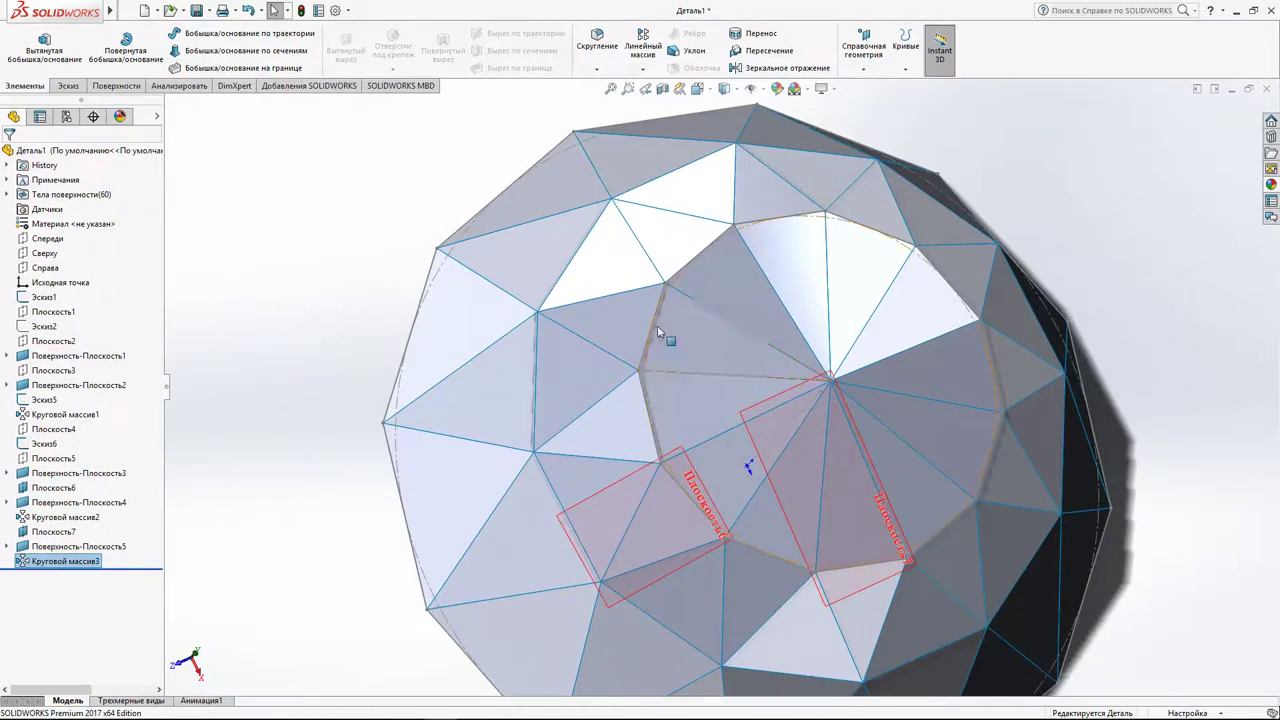
click(748, 227)
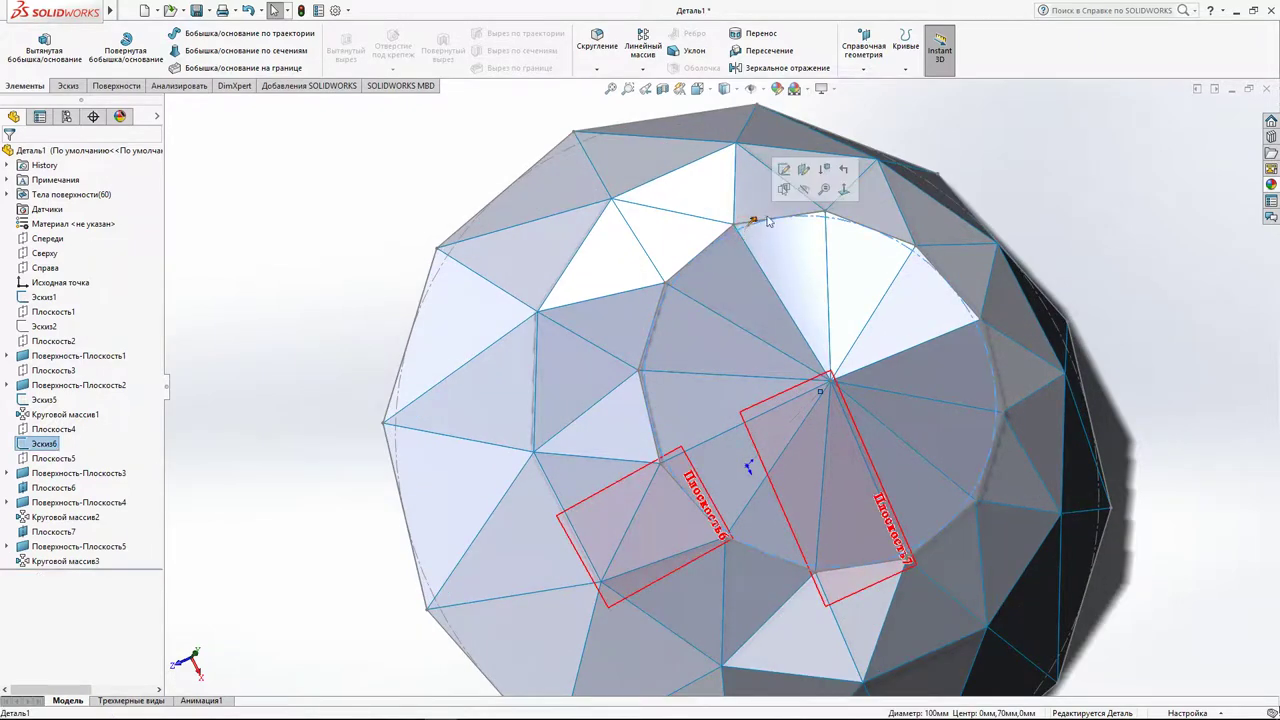
click(804, 190)
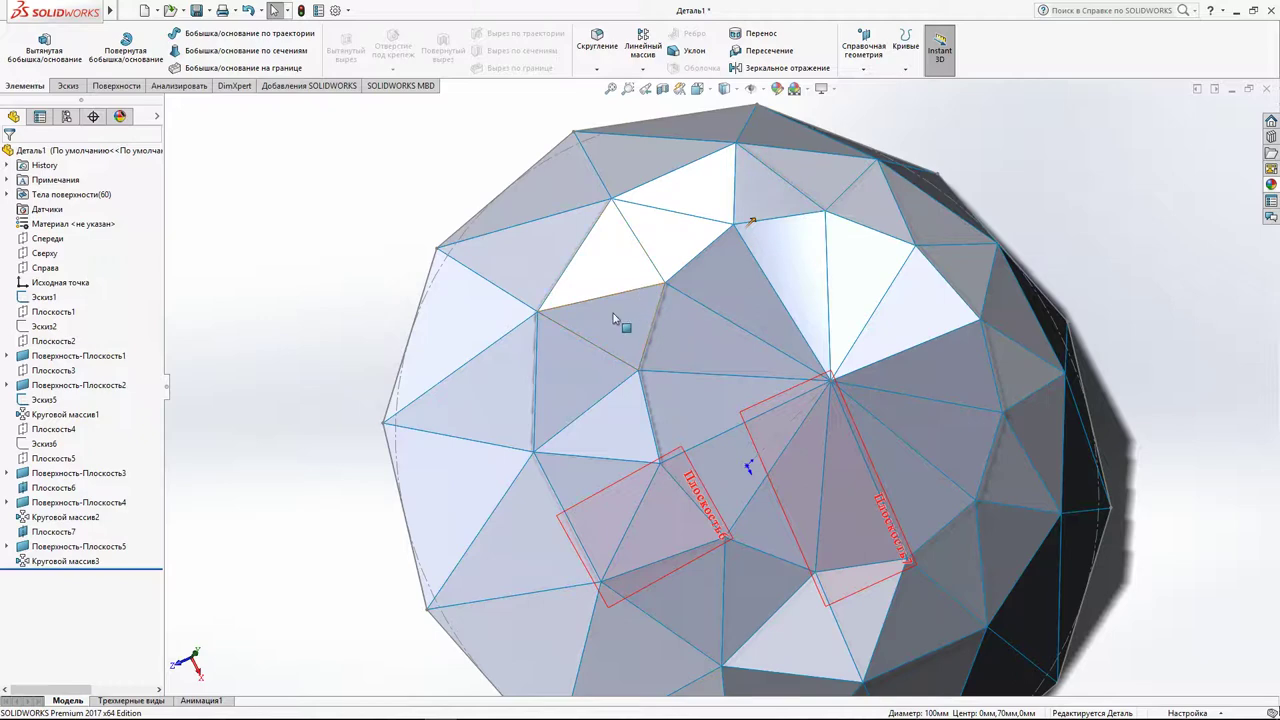
click(436, 282)
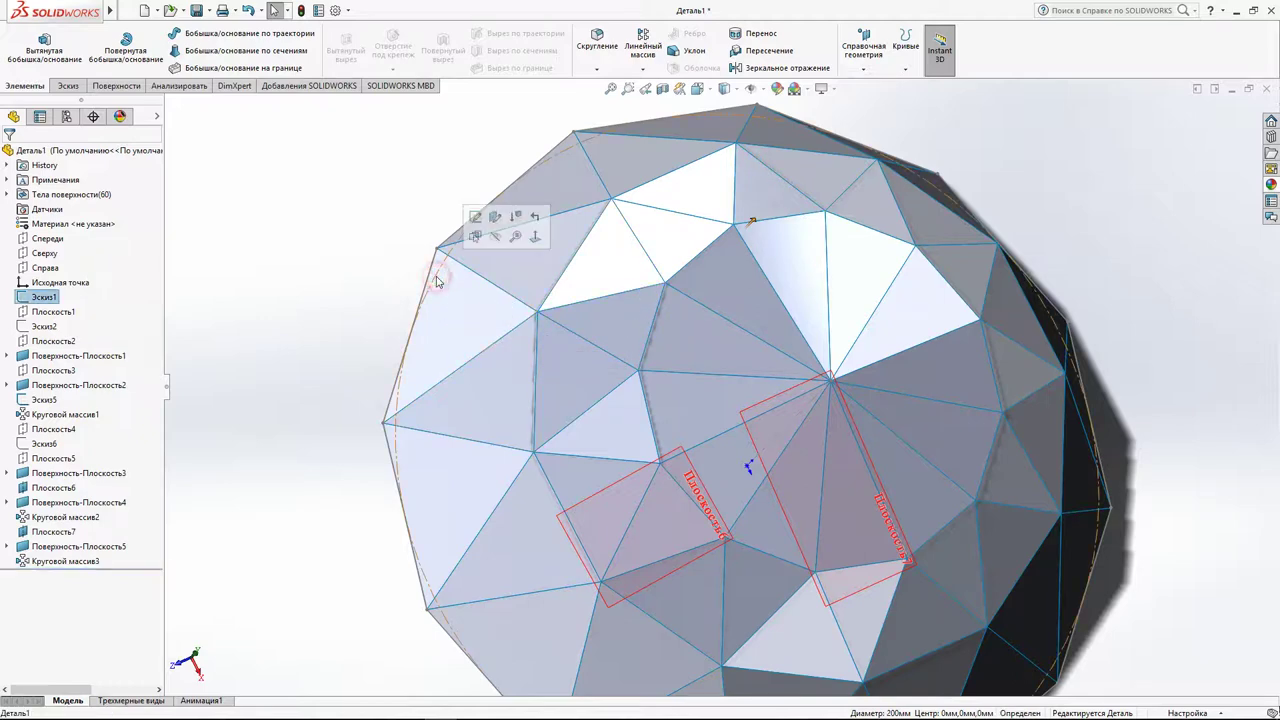
click(497, 237)
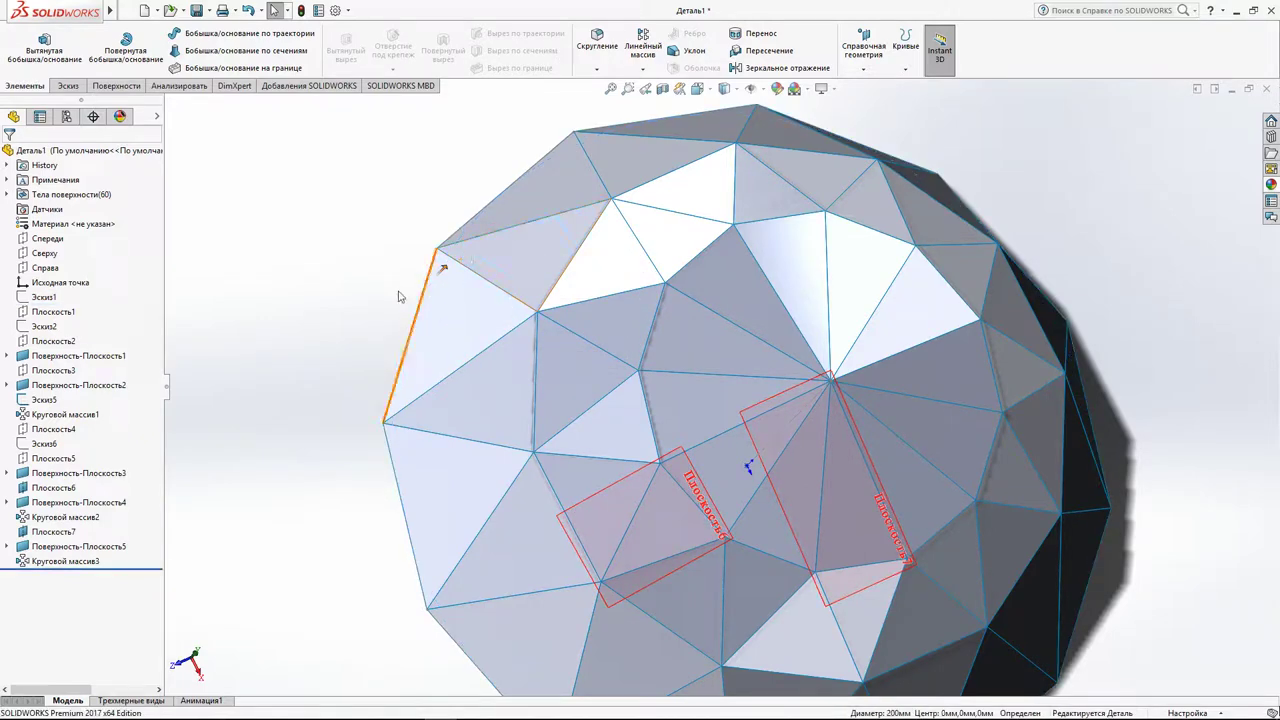
Select a patterned face and a reference plane to check them from a low side view.
click(688, 470)
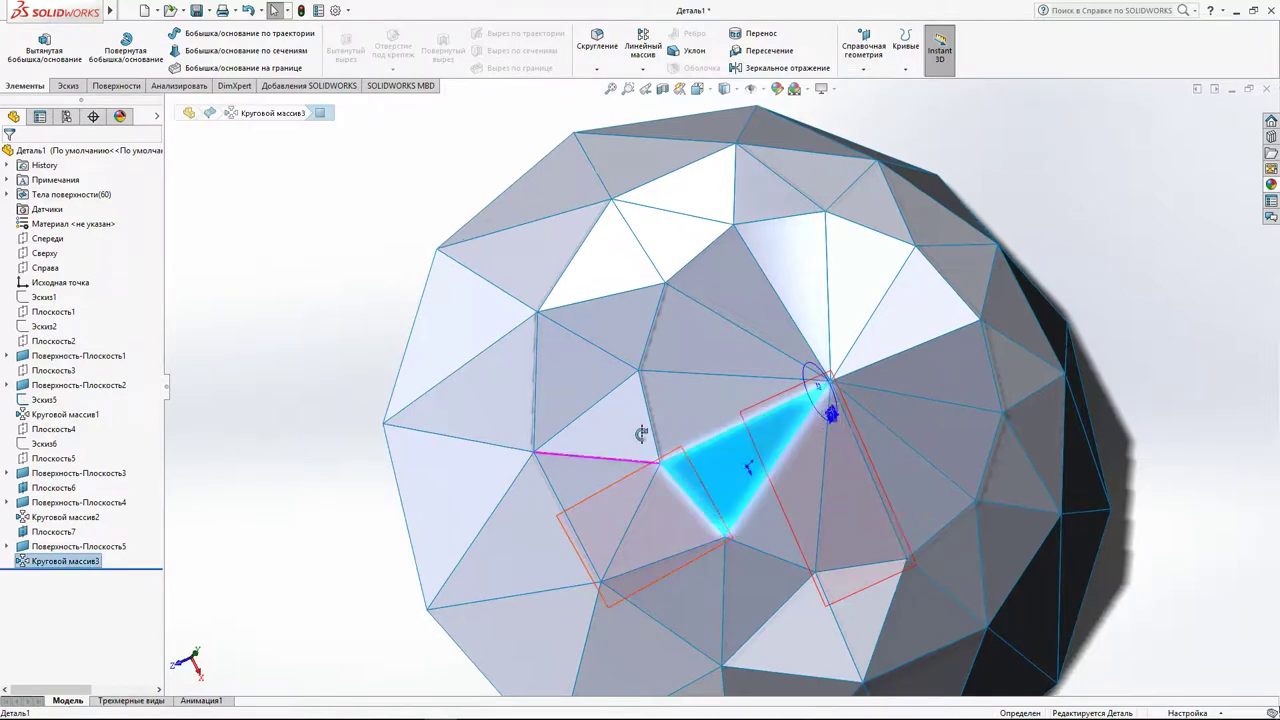
middle_drag(641, 433, 674, 437)
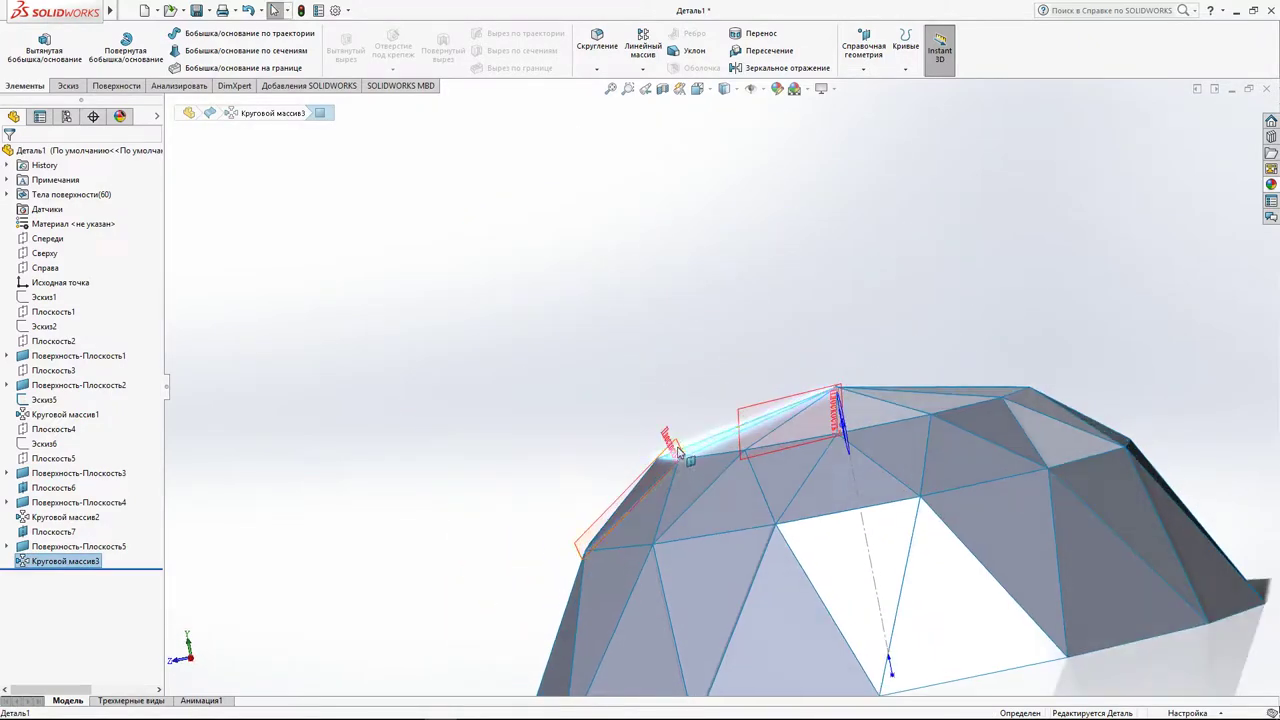
click(678, 453)
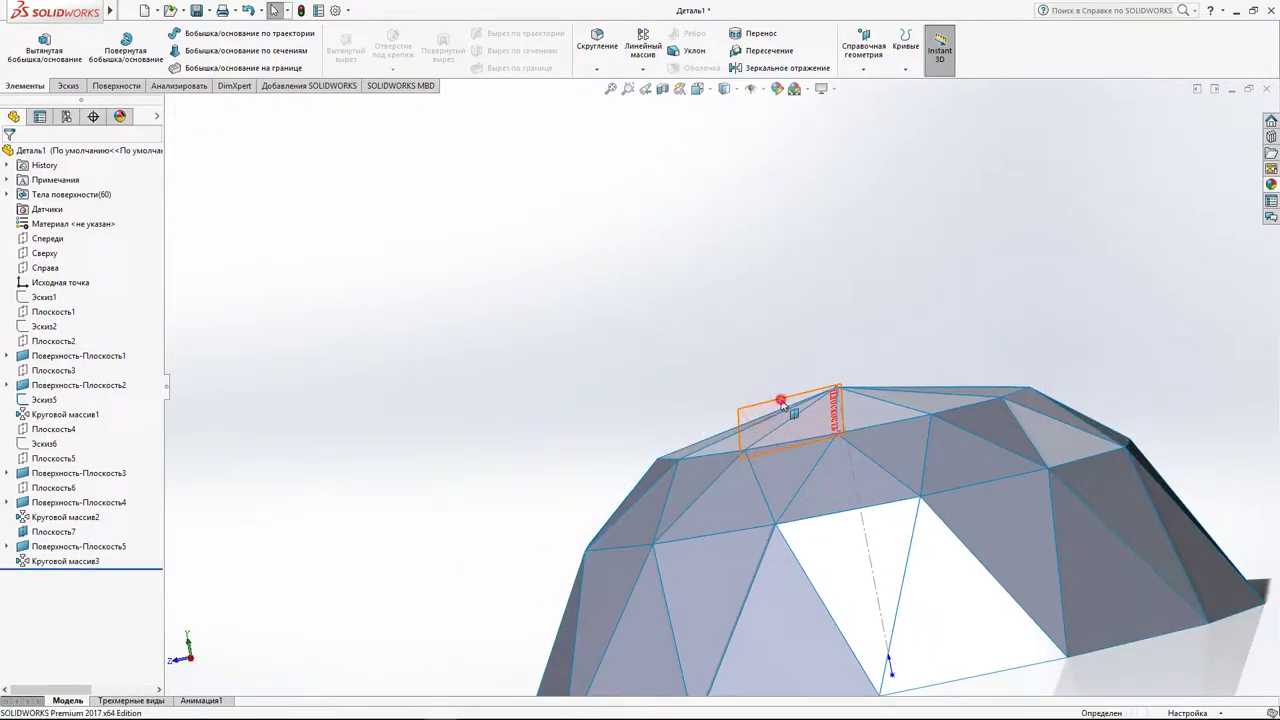
click(783, 404)
click(857, 357)
scroll(853, 375, up, 3)
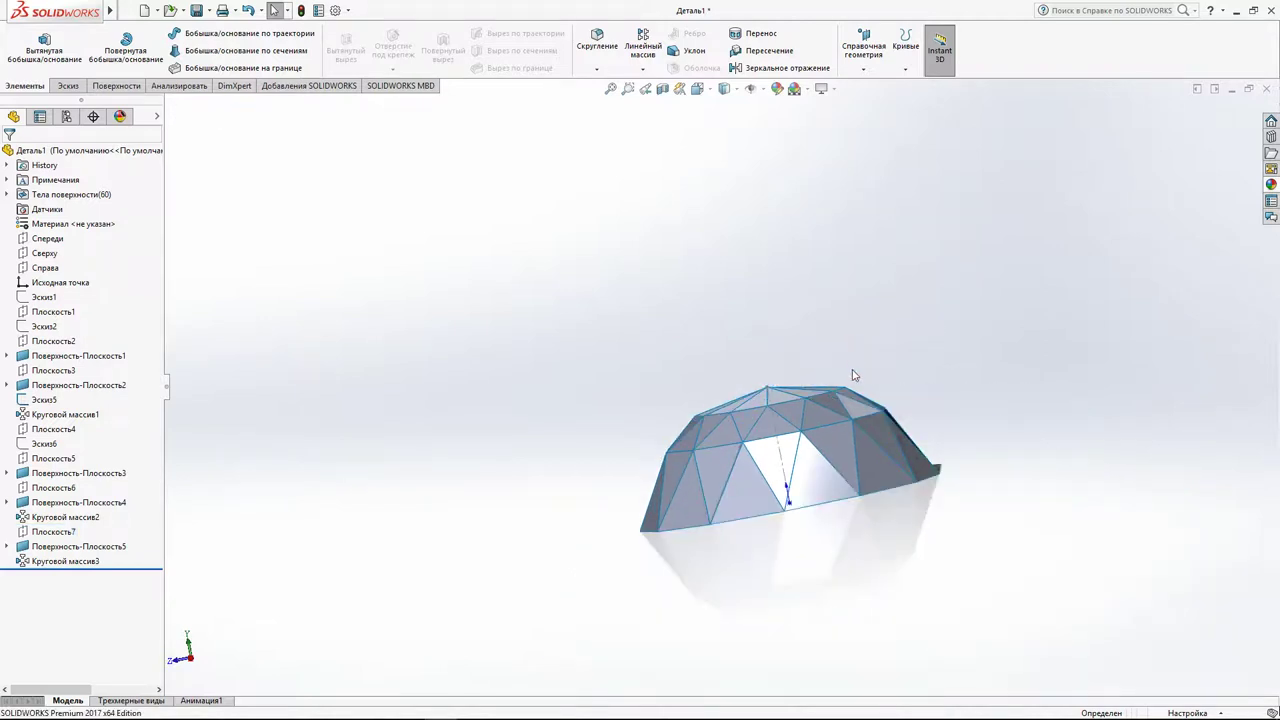
middle_drag(853, 375, 818, 388)
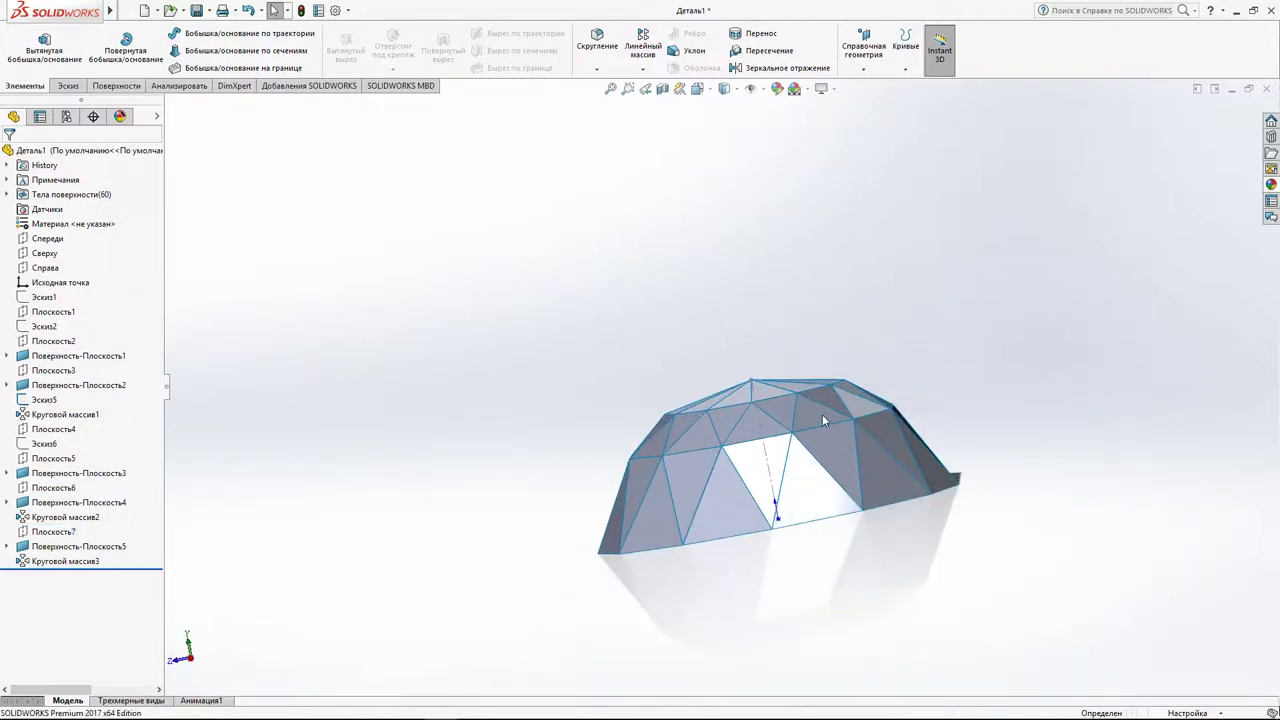
Select each surface and plane (Плоскость1–7) in the FeatureManager tree to see where it lies.
click(38, 504)
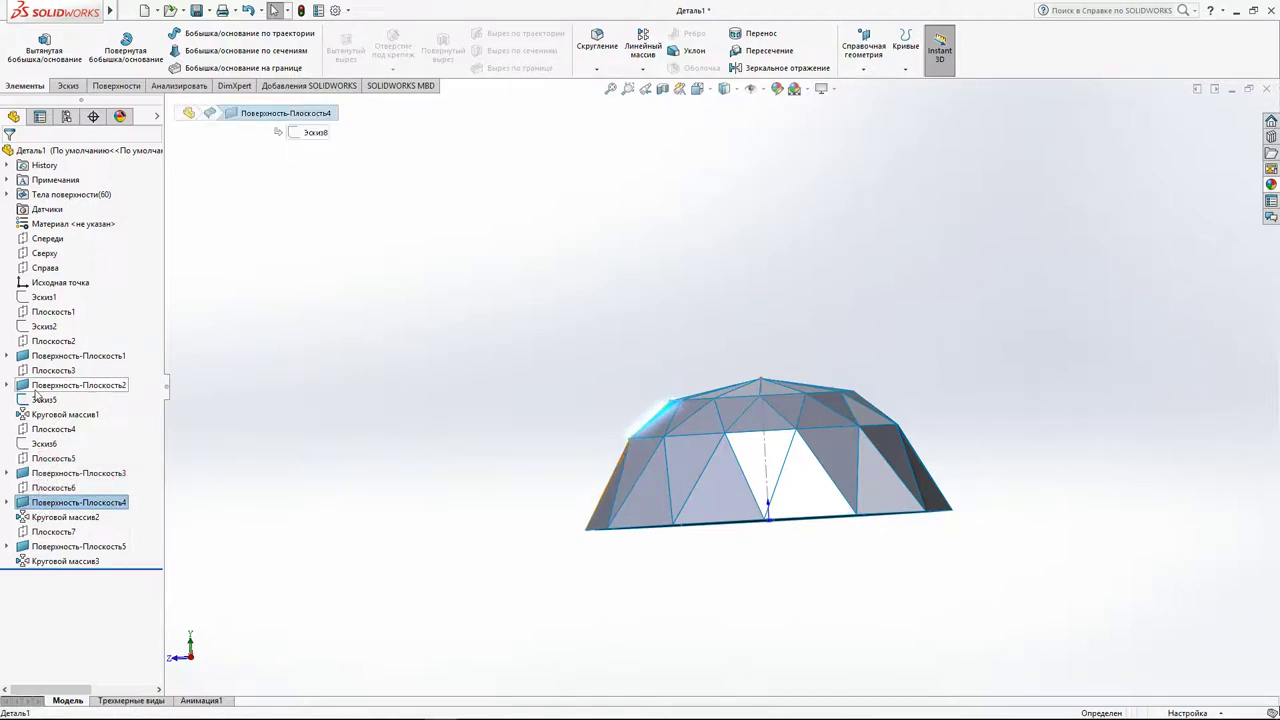
click(40, 358)
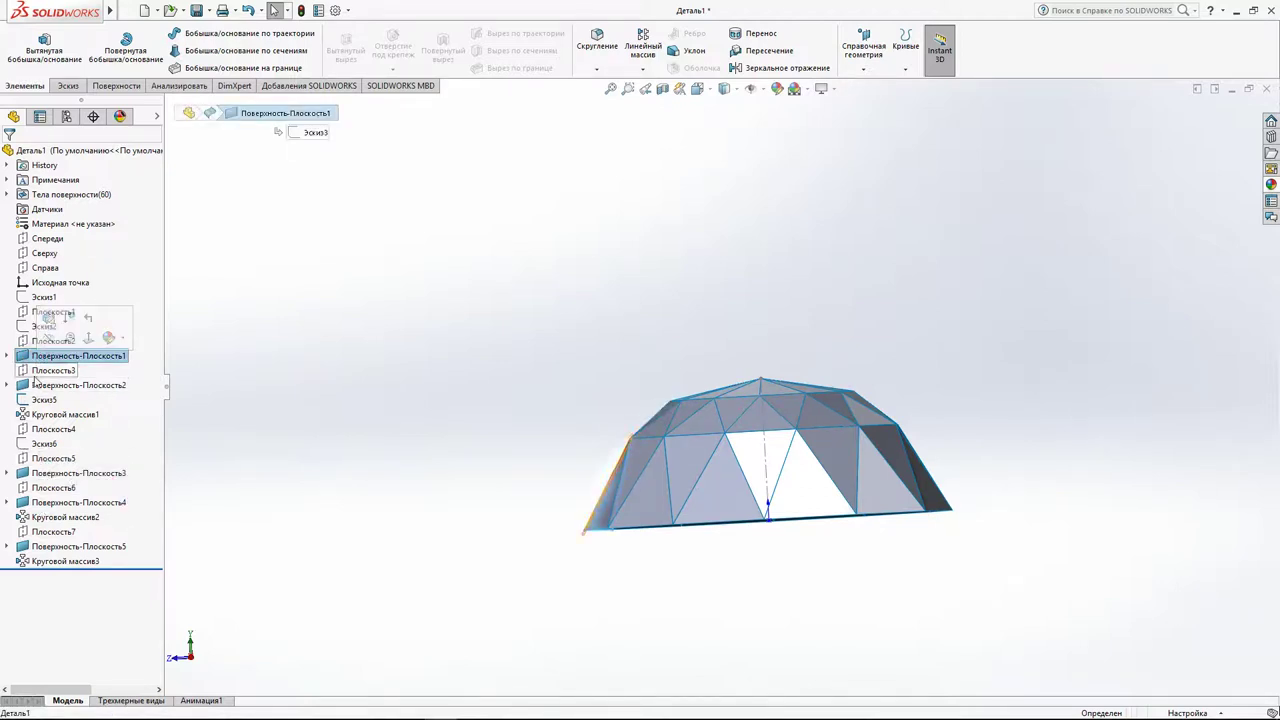
click(38, 430)
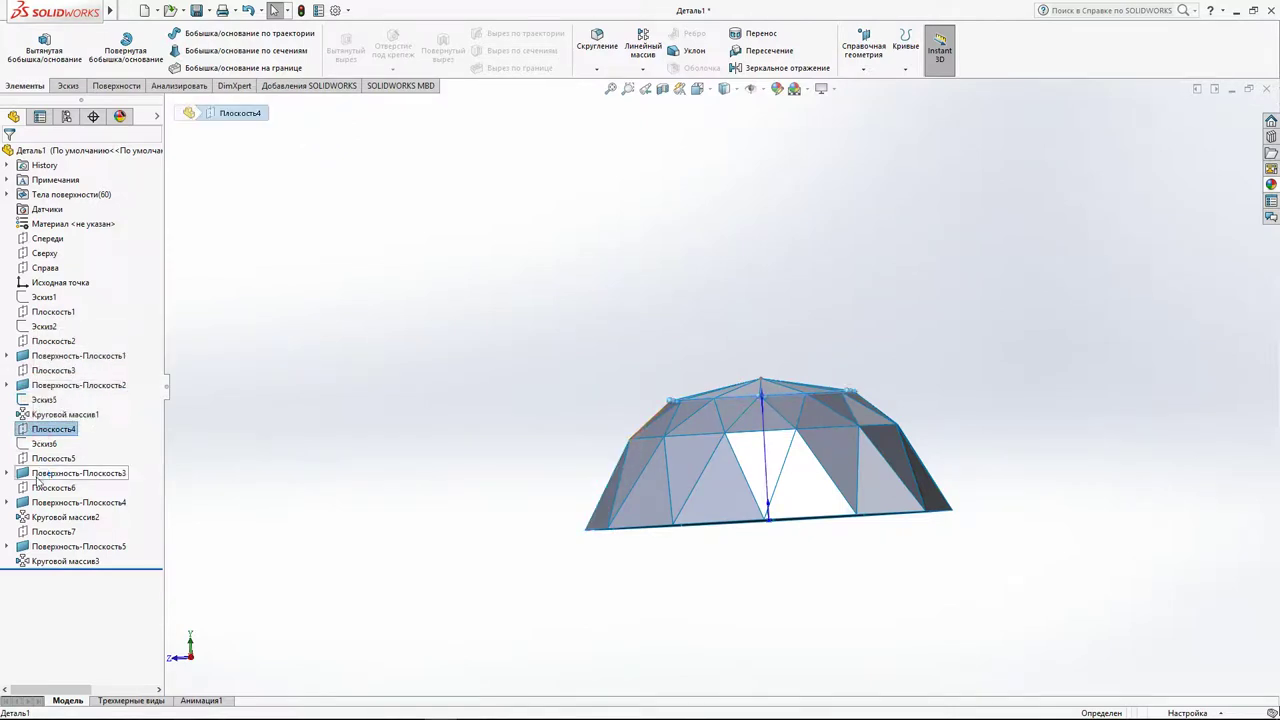
click(43, 488)
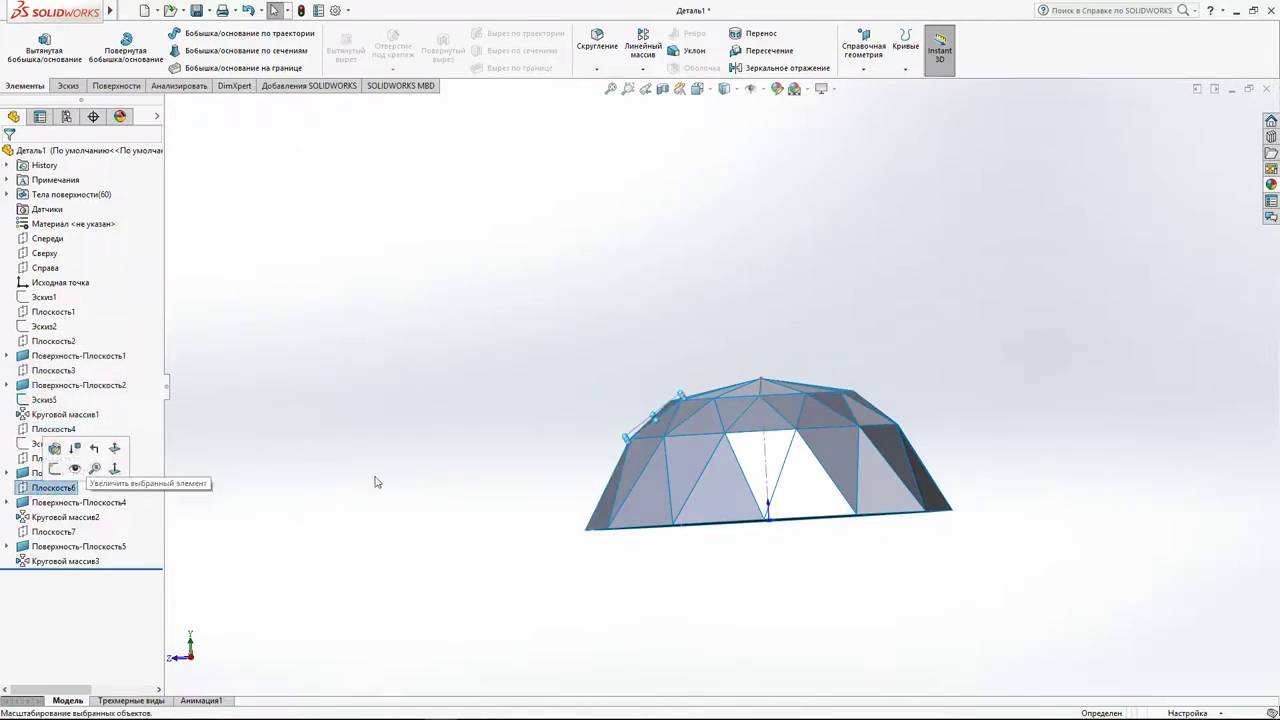
mouse_move(692, 456)
middle_down()
mouse_move(683, 473)
mouse_move(700, 471)
mouse_move(660, 478)
middle_up()
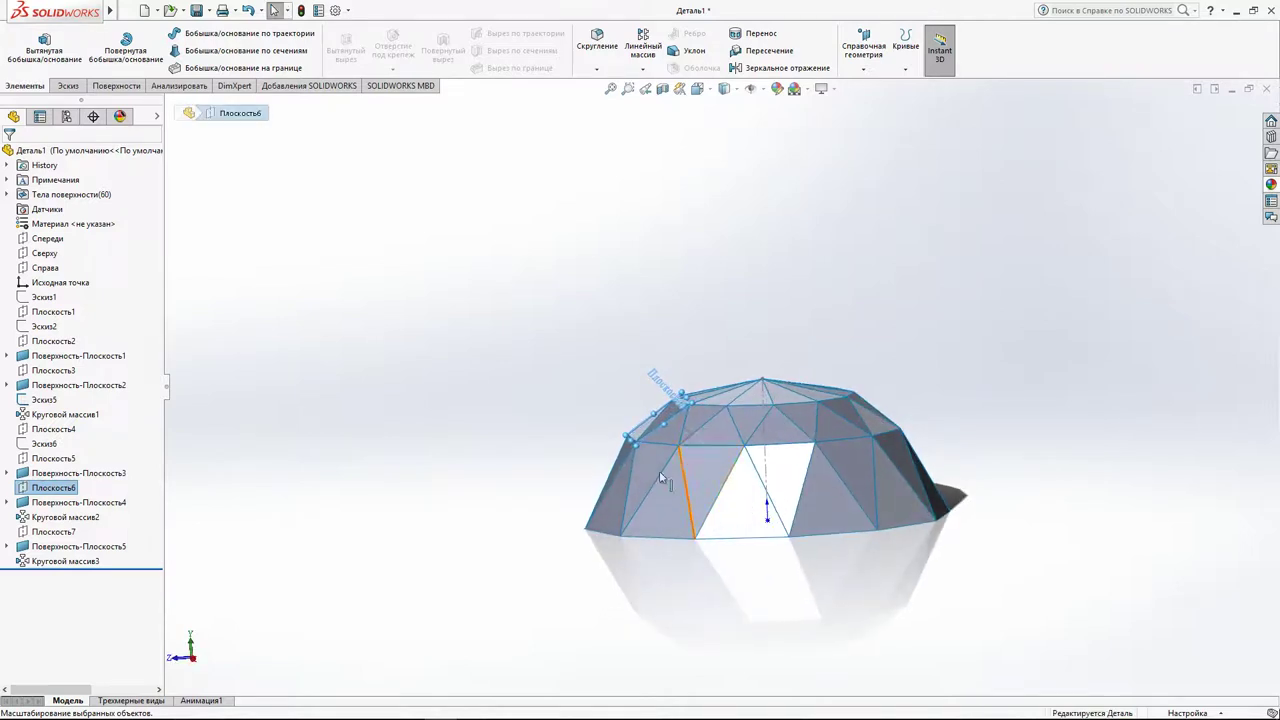
click(50, 532)
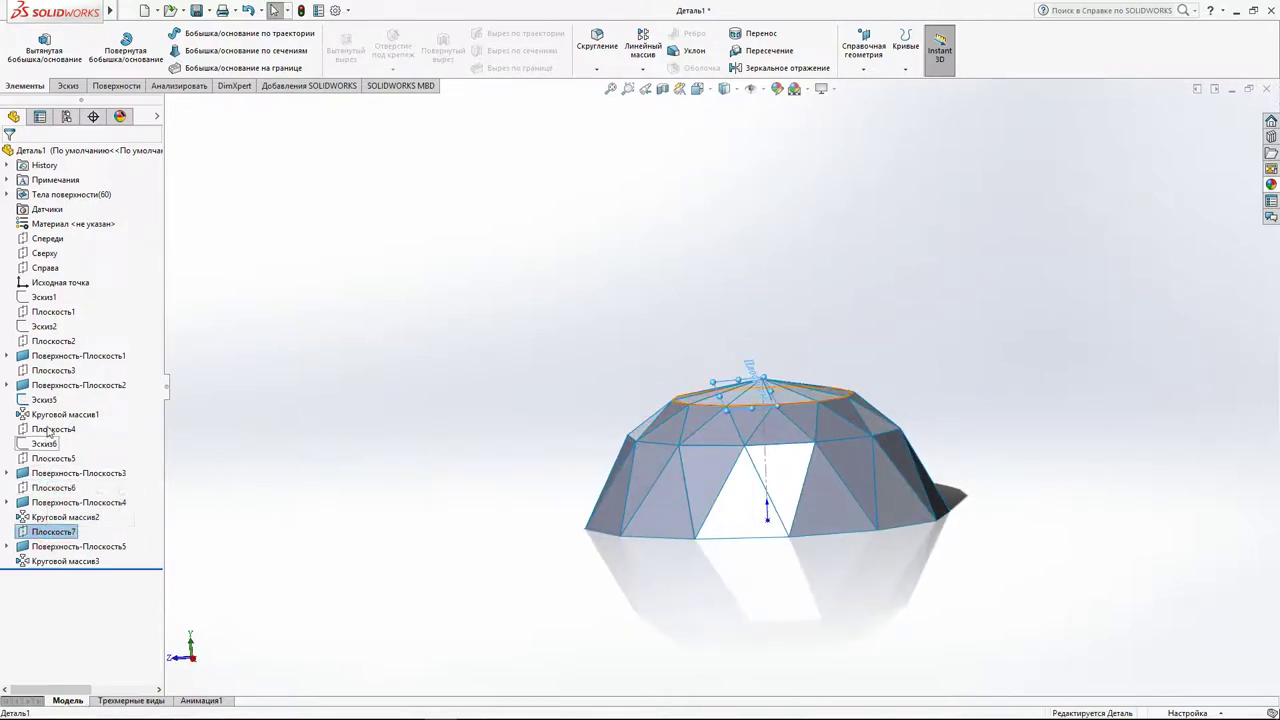
click(53, 388)
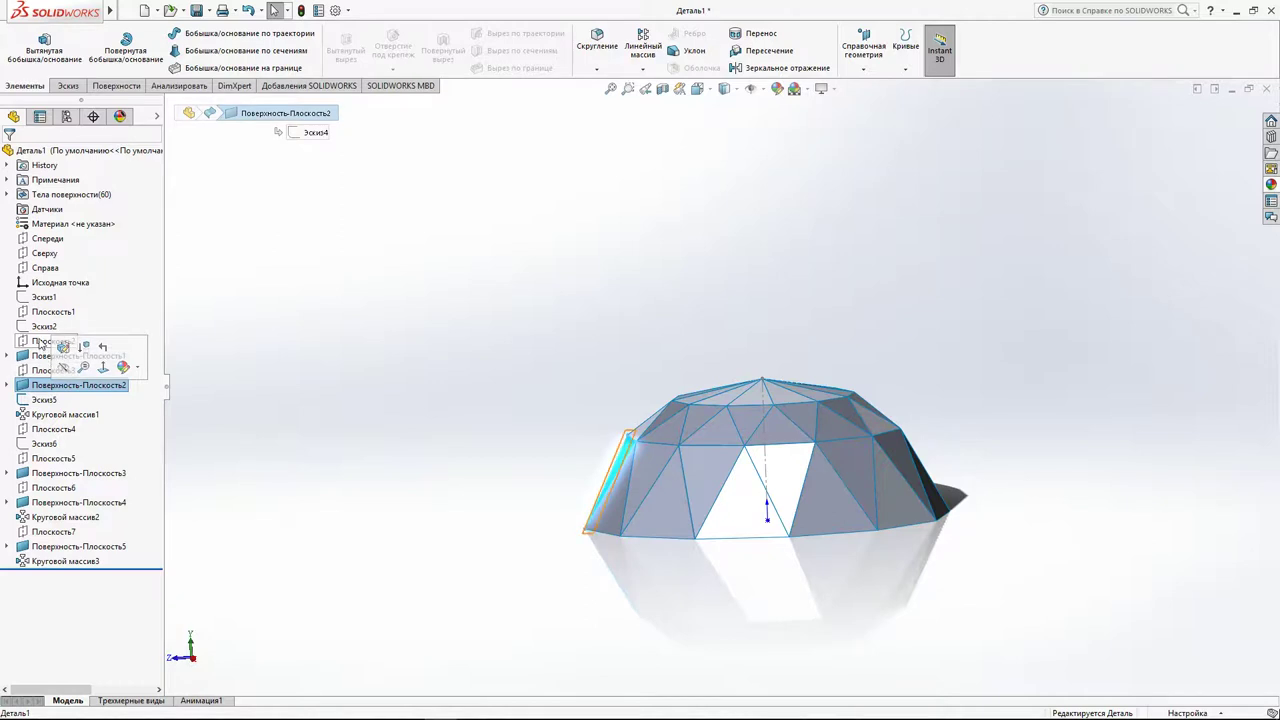
click(41, 341)
click(40, 371)
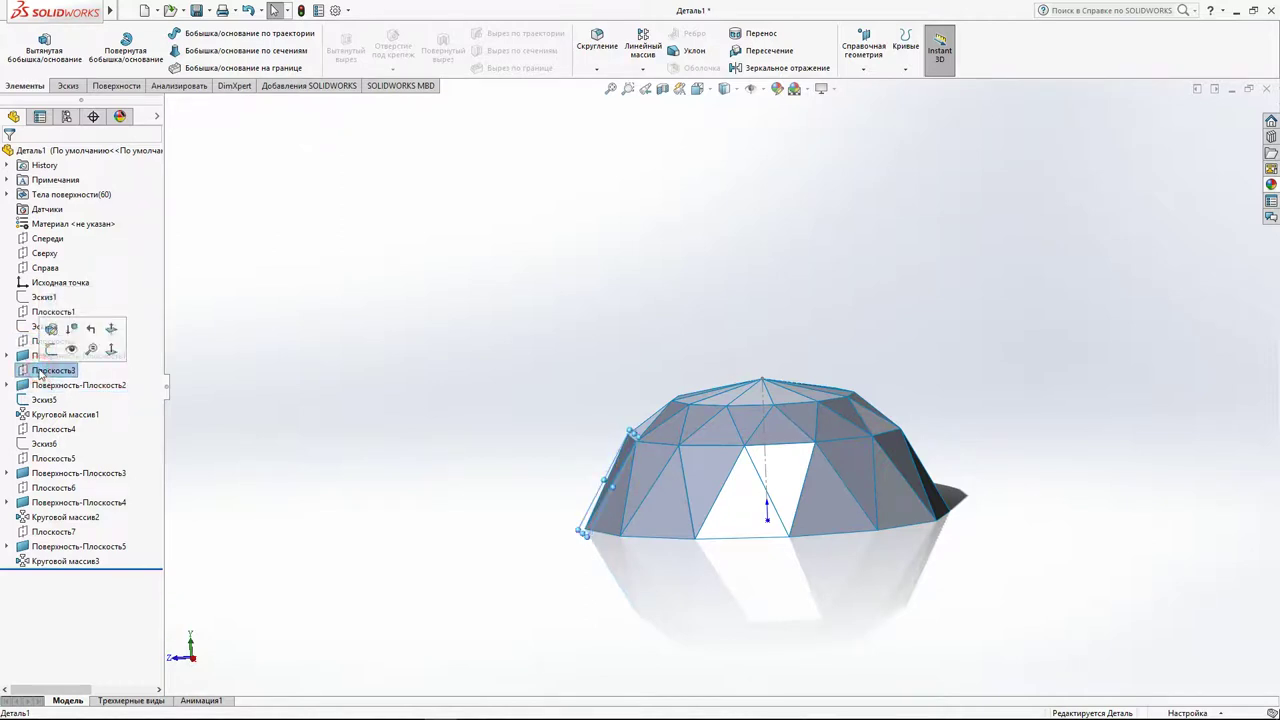
click(40, 429)
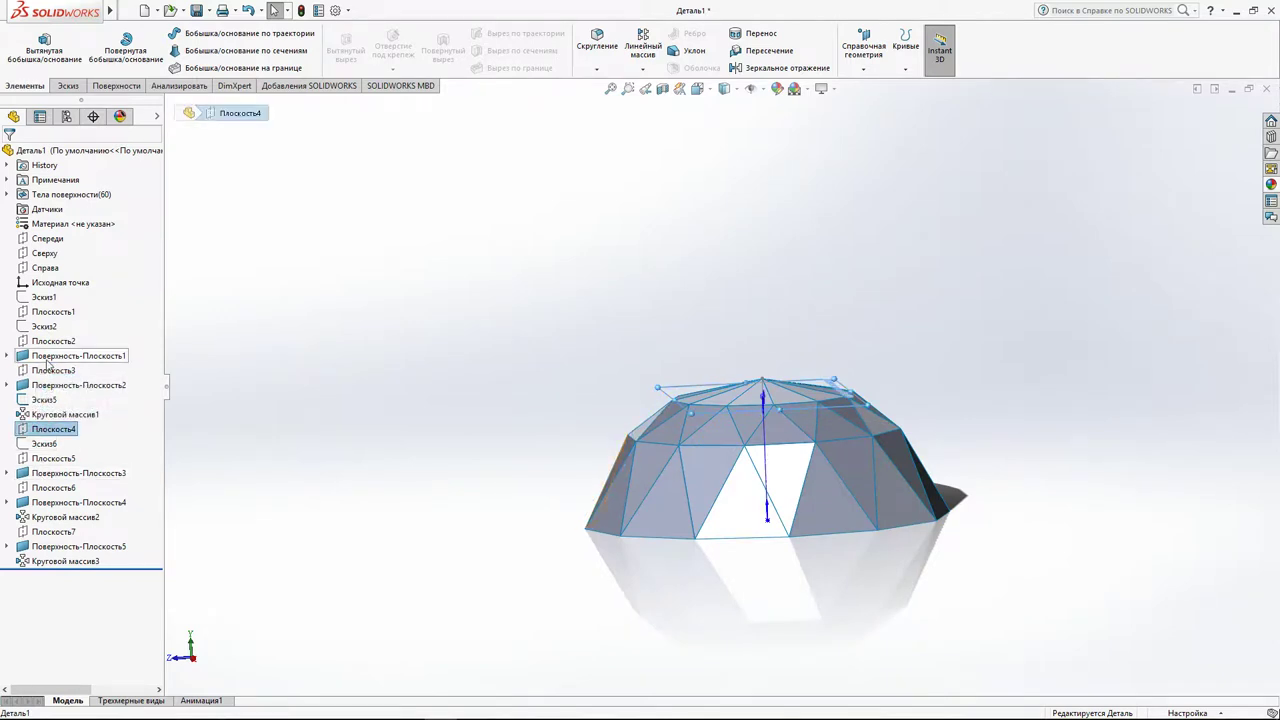
click(46, 359)
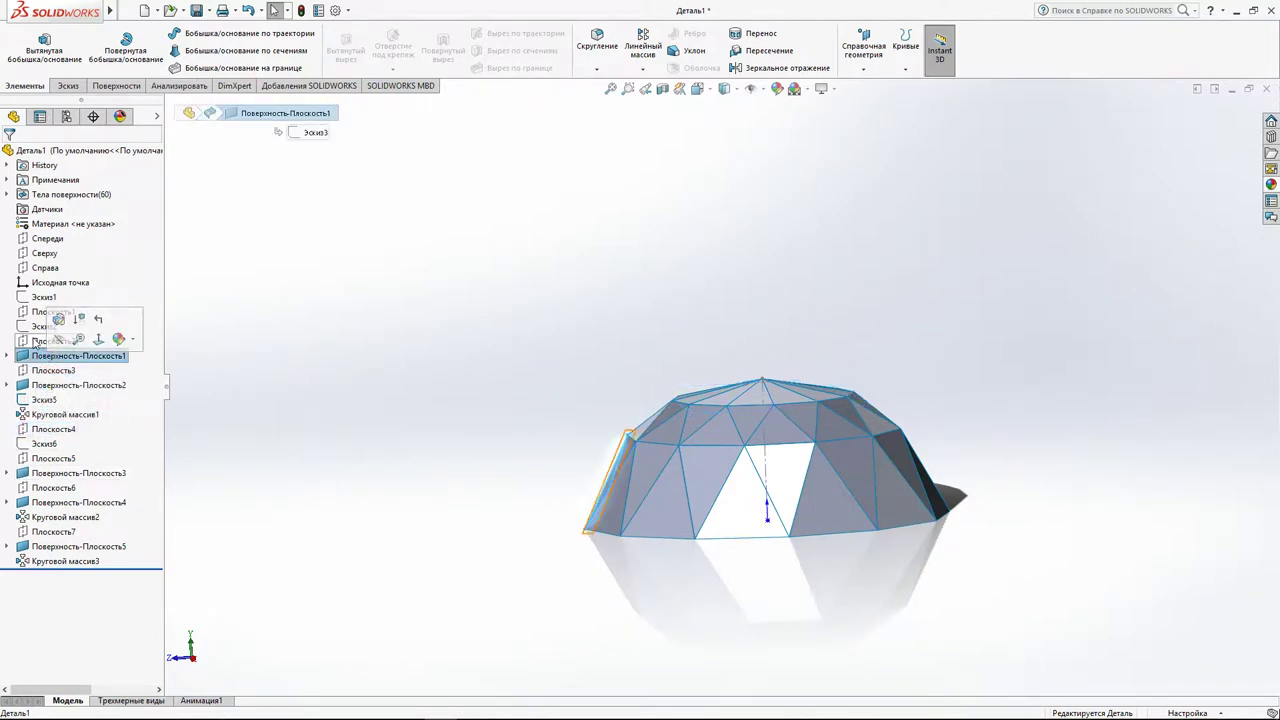
click(35, 342)
click(24, 313)
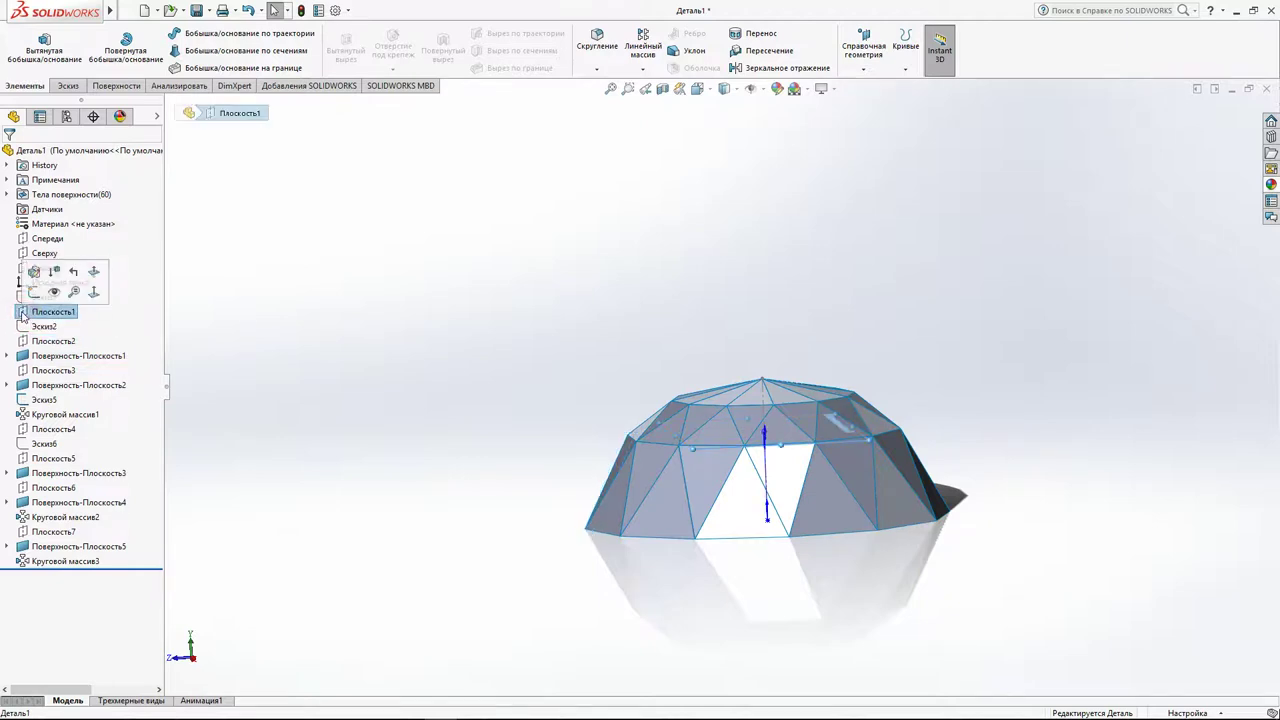
middle_drag(314, 437, 306, 397)
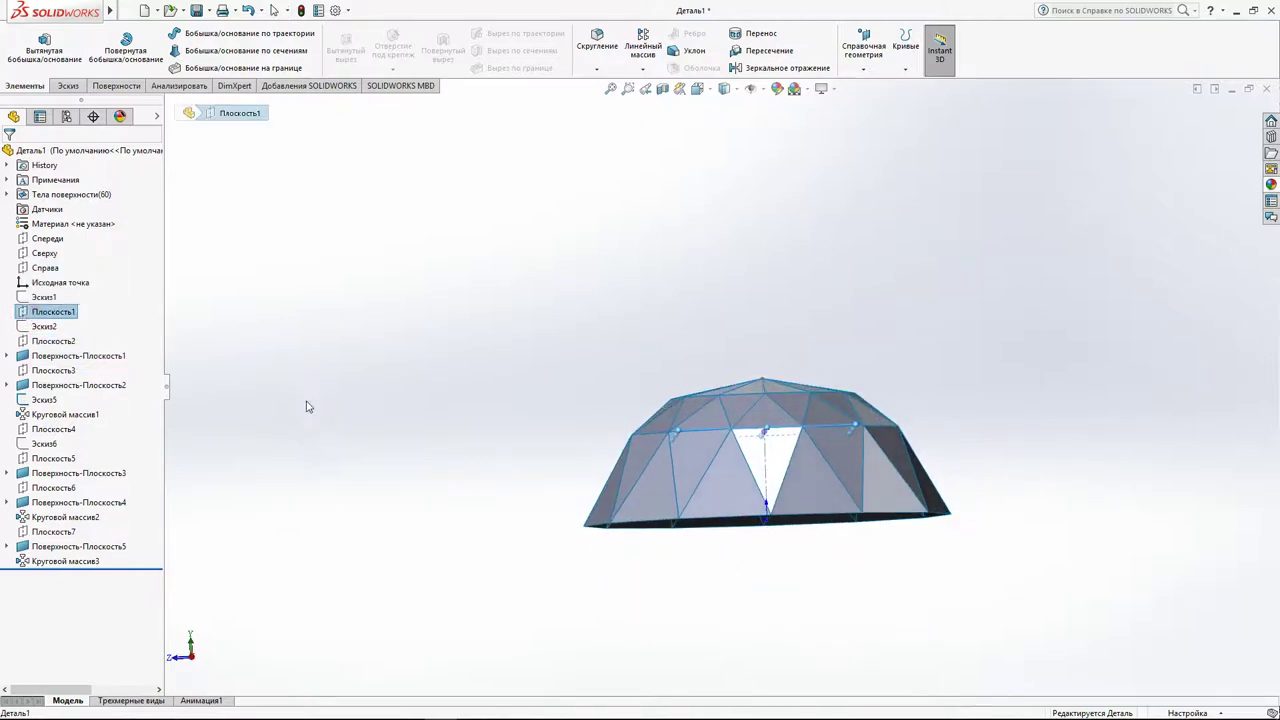
Edit Плоскость1's offset from the Top plane from 50 mm to 40 mm and view the flatter dome.
right_click(38, 316)
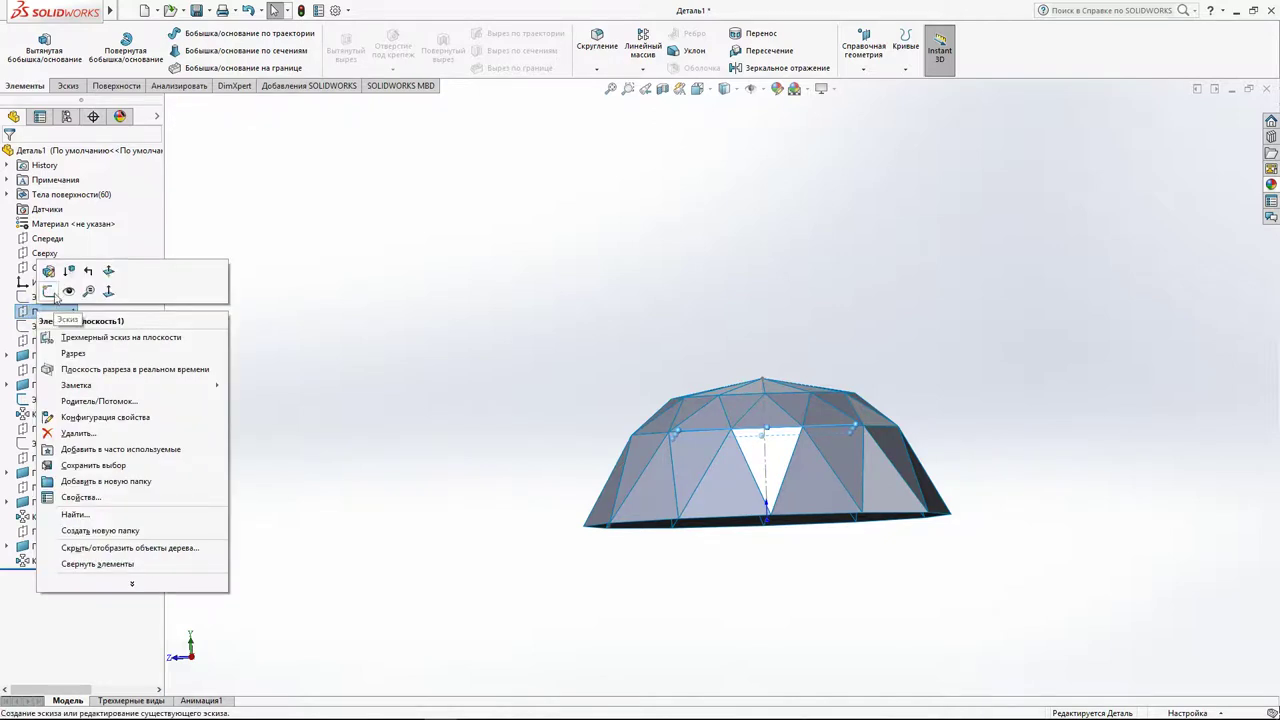
click(48, 271)
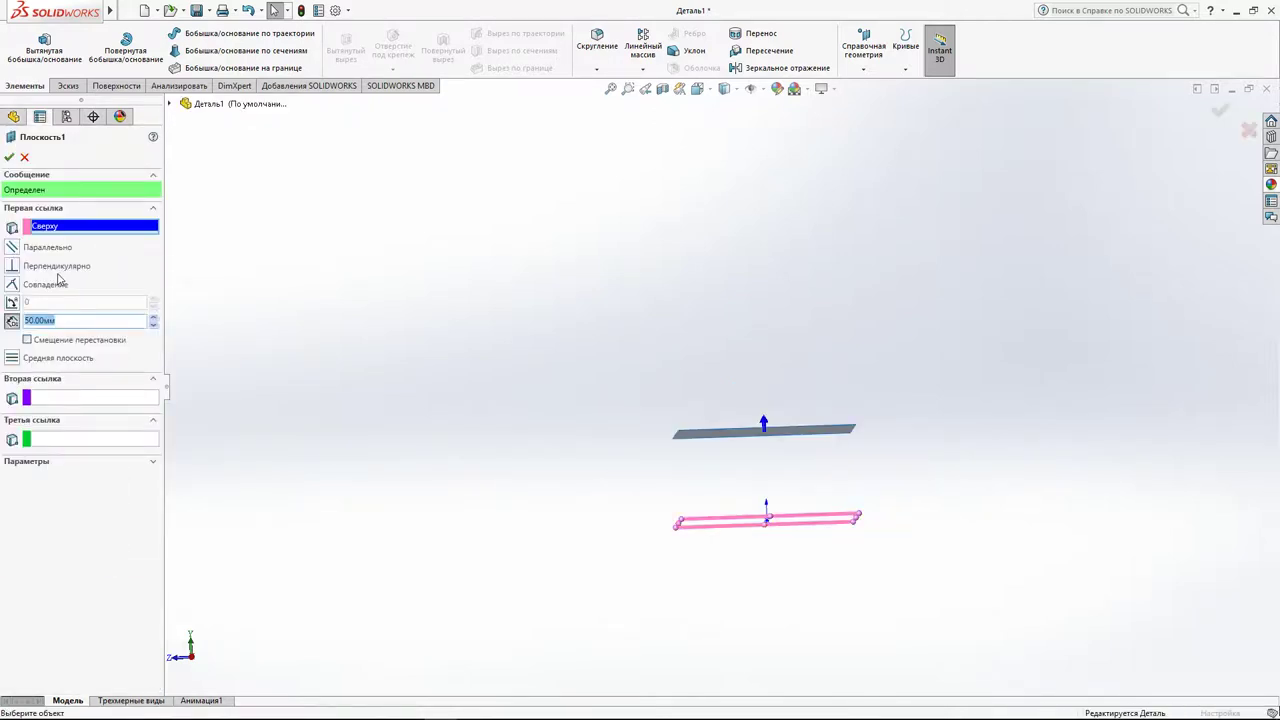
click(63, 320)
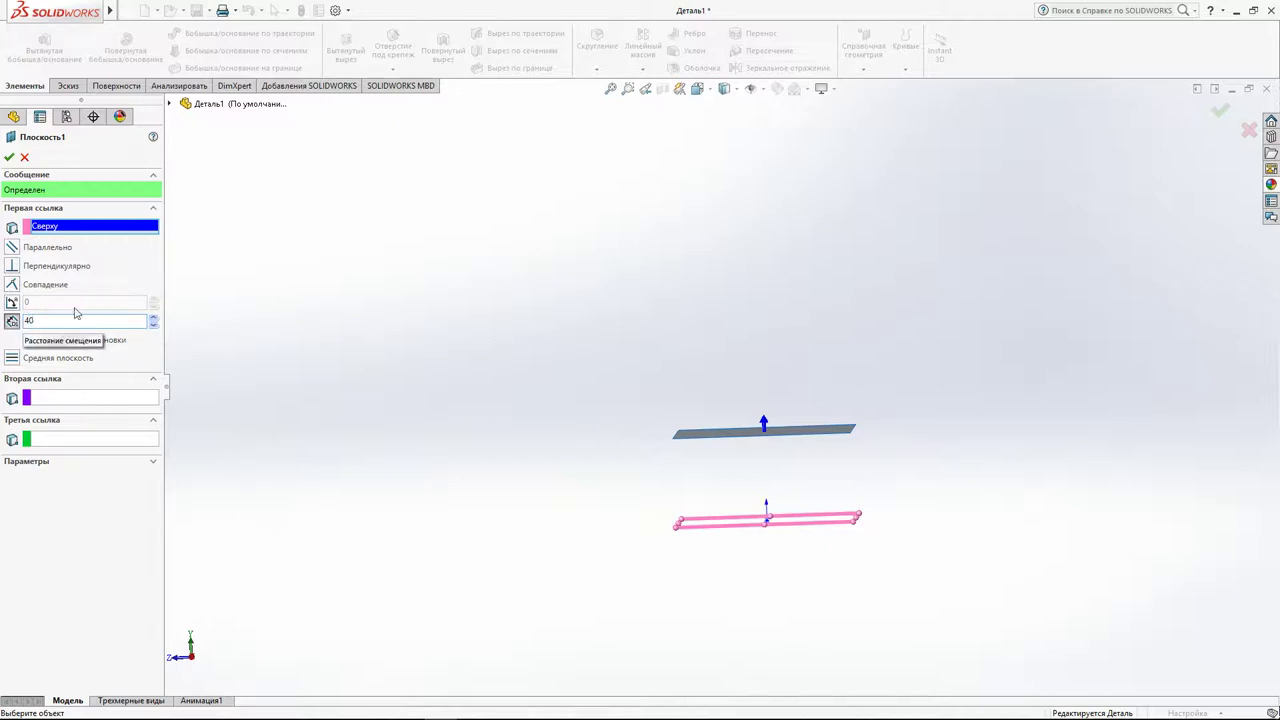
click(290, 303)
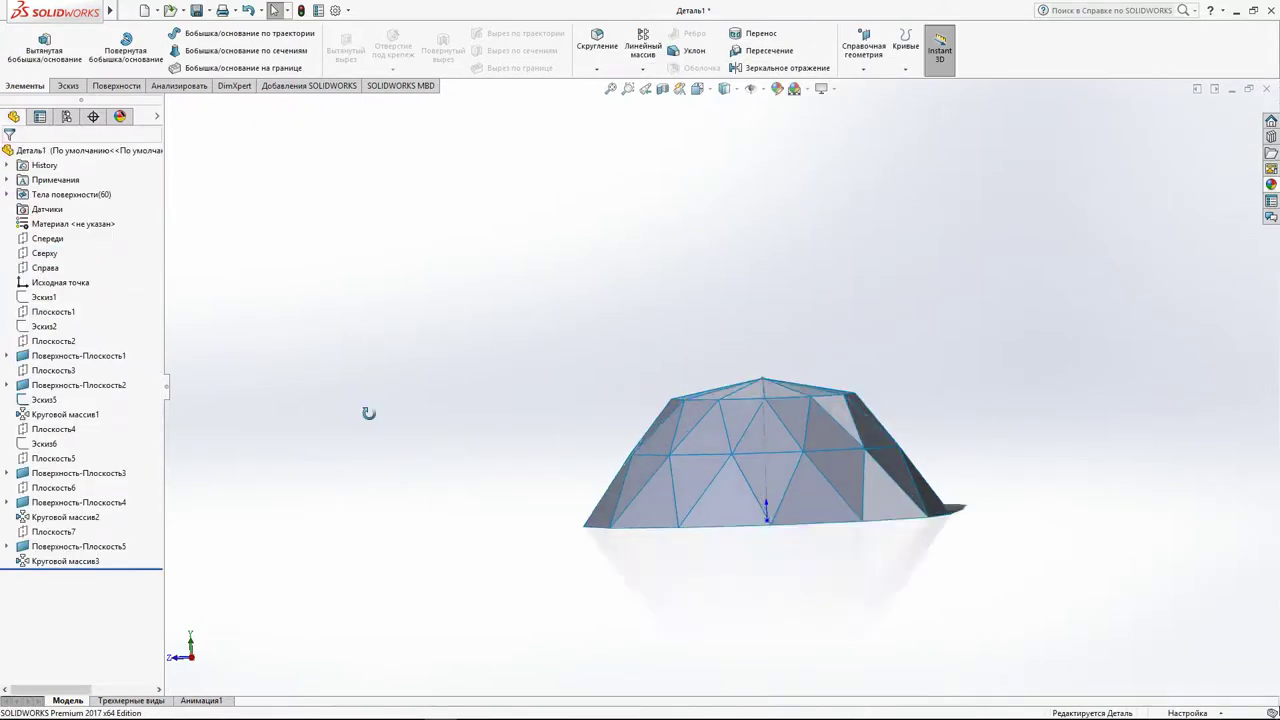
mouse_move(368, 413)
middle_down()
mouse_move(394, 449)
mouse_move(363, 503)
mouse_move(334, 451)
mouse_move(366, 386)
mouse_move(434, 440)
mouse_move(474, 383)
mouse_move(463, 361)
mouse_move(452, 370)
middle_up()
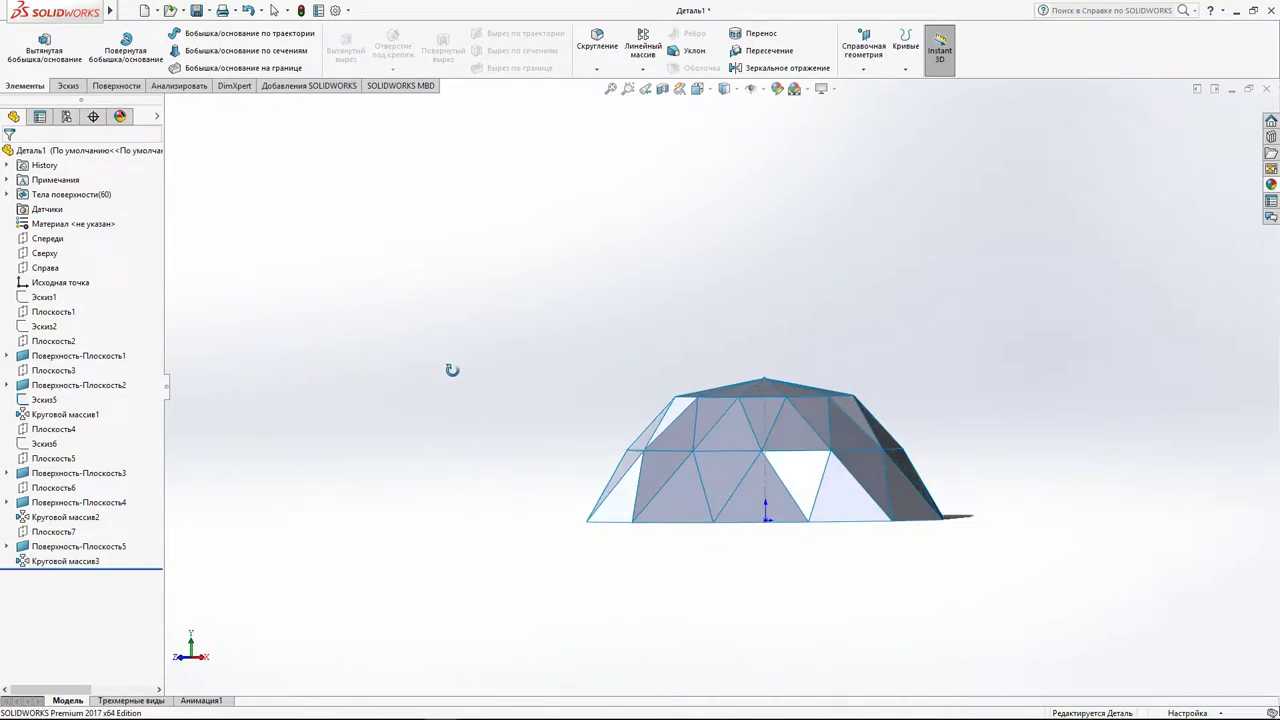
mouse_move(762, 460)
middle_down()
mouse_move(754, 577)
mouse_move(766, 491)
mouse_move(743, 509)
mouse_move(910, 548)
mouse_move(820, 620)
mouse_move(729, 651)
mouse_move(700, 630)
mouse_move(831, 562)
middle_up()
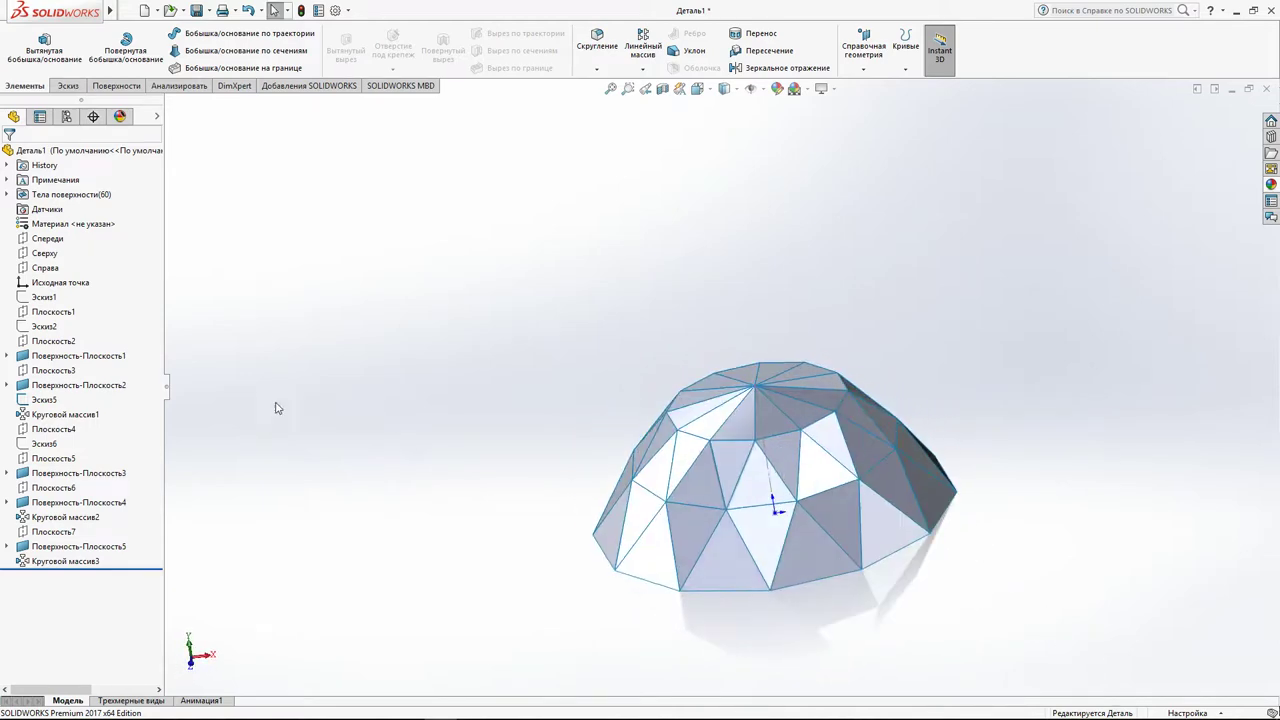
click(40, 401)
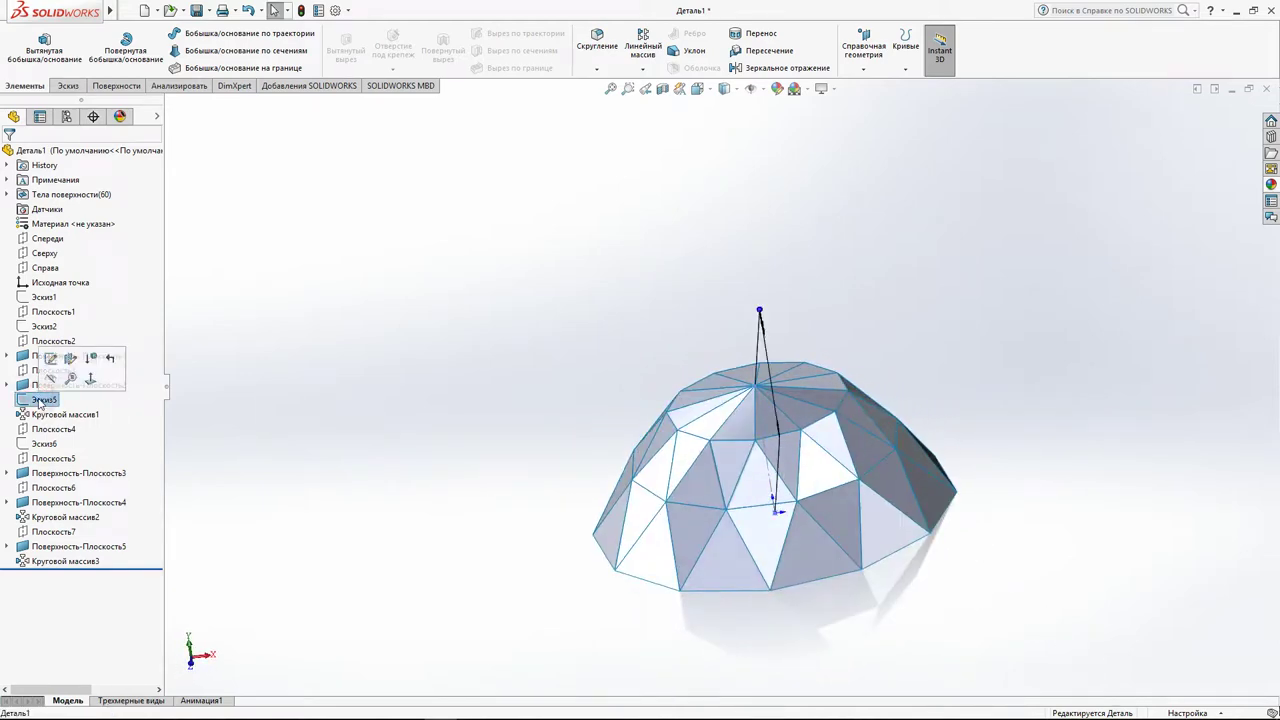
click(737, 512)
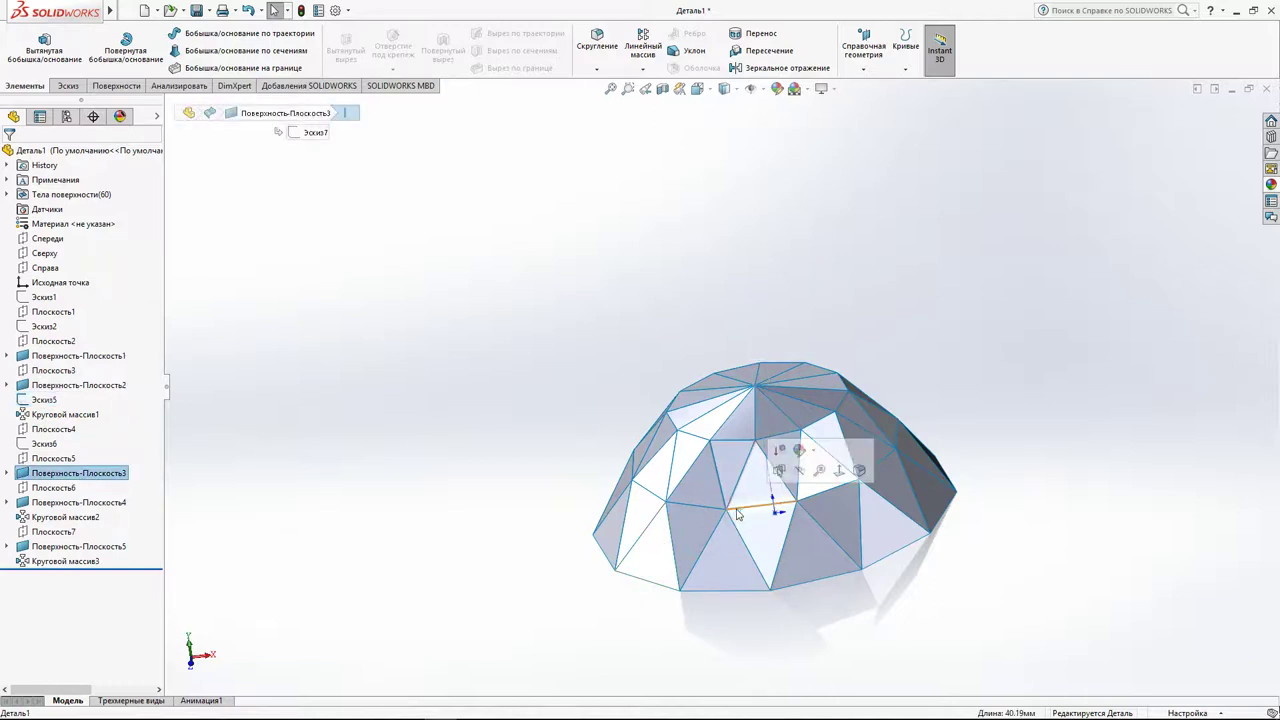
click(45, 444)
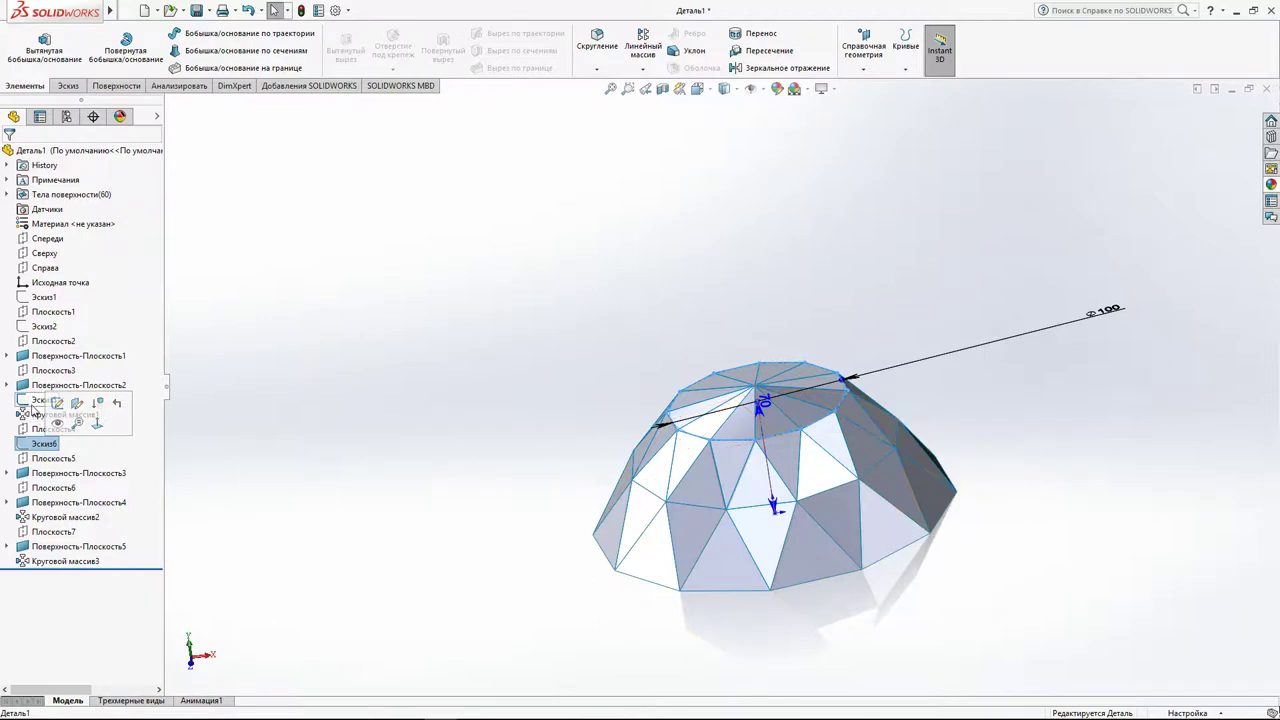
click(42, 399)
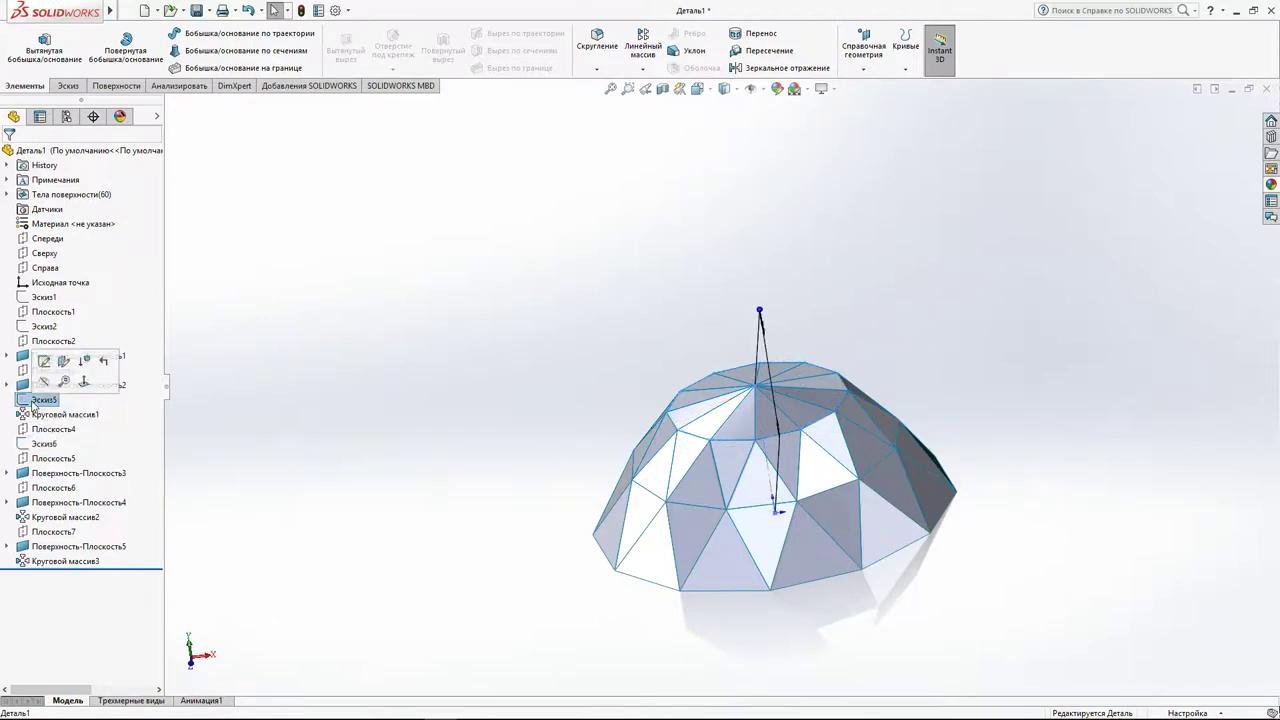
click(38, 327)
Change the Эскиз2 base polygon diameter to 170 so the dome rebuilds at that size.
click(45, 287)
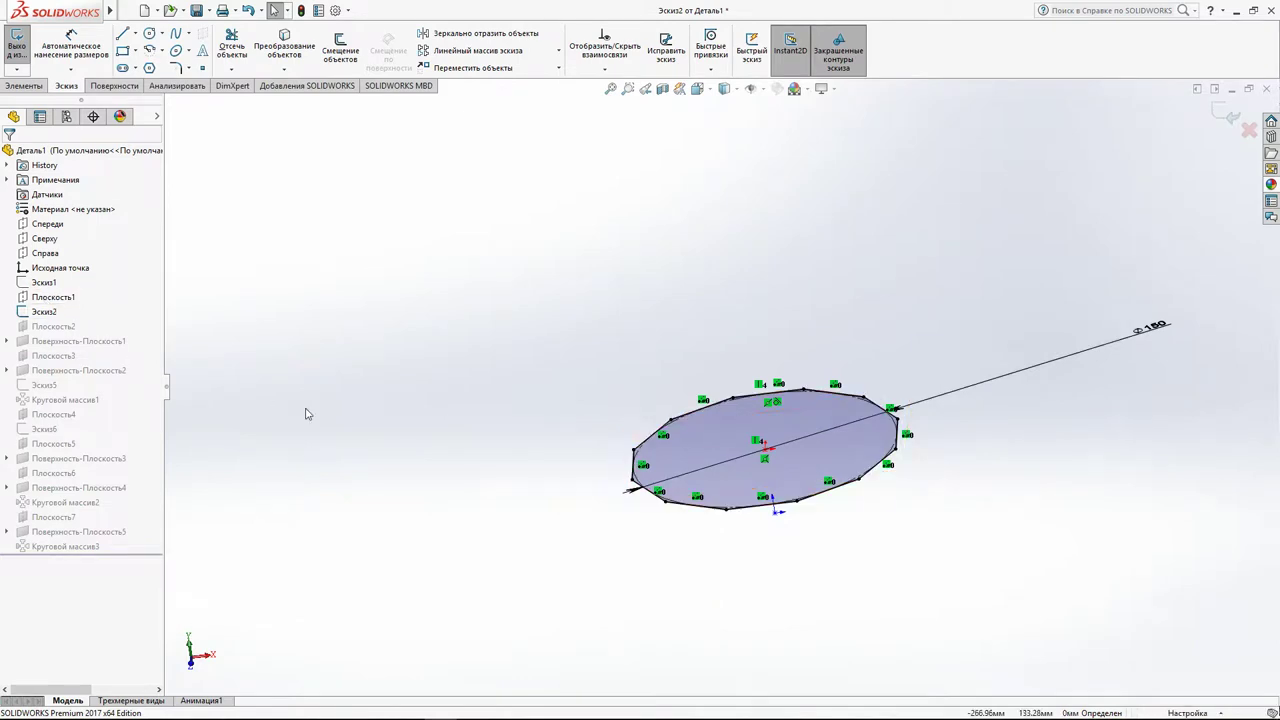
click(1140, 300)
click(1141, 302)
text(170)
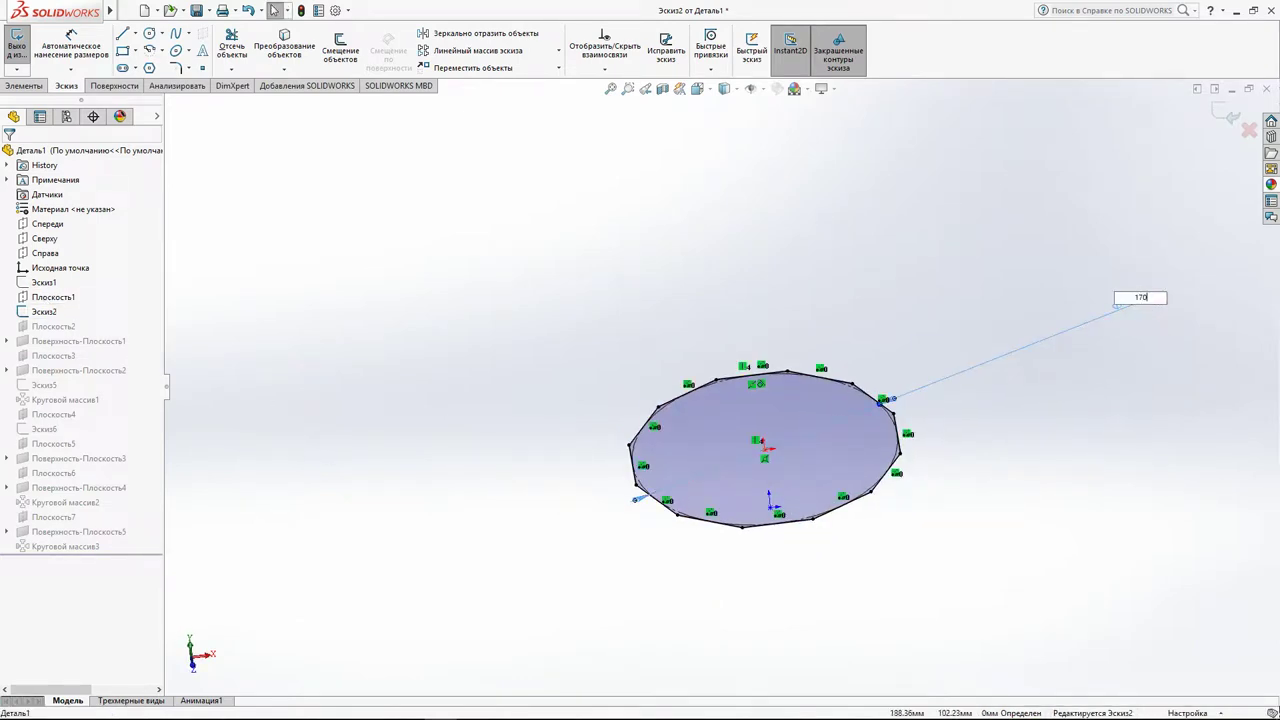
key(Return)
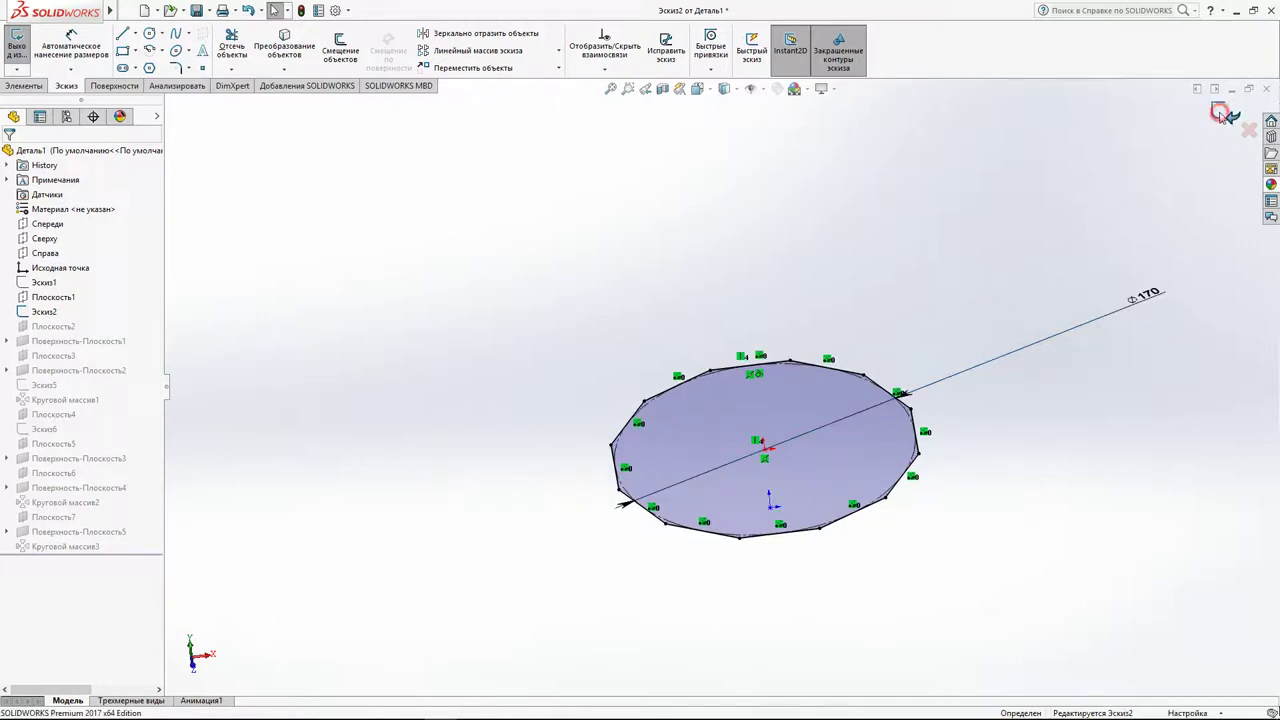
mouse_move(925, 483)
middle_down()
mouse_move(980, 357)
mouse_move(963, 306)
mouse_move(943, 331)
mouse_move(910, 311)
mouse_move(966, 309)
mouse_move(969, 380)
mouse_move(949, 469)
mouse_move(899, 578)
mouse_move(940, 450)
mouse_move(911, 597)
mouse_move(979, 440)
mouse_move(923, 400)
mouse_move(888, 447)
mouse_move(903, 349)
mouse_move(928, 410)
mouse_move(863, 326)
mouse_move(868, 94)
middle_up()
scroll(905, 416, up, 2)
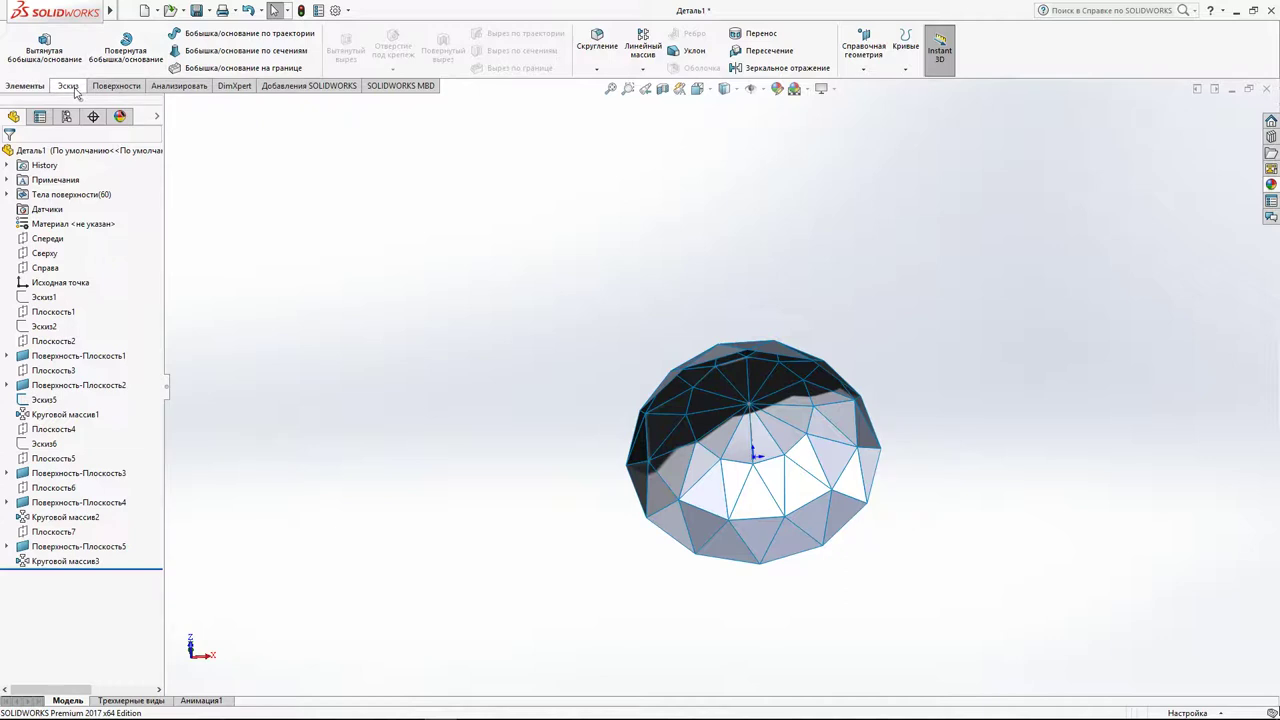
Start a planar surface and select the first eight rim edges of the dome's base.
click(110, 85)
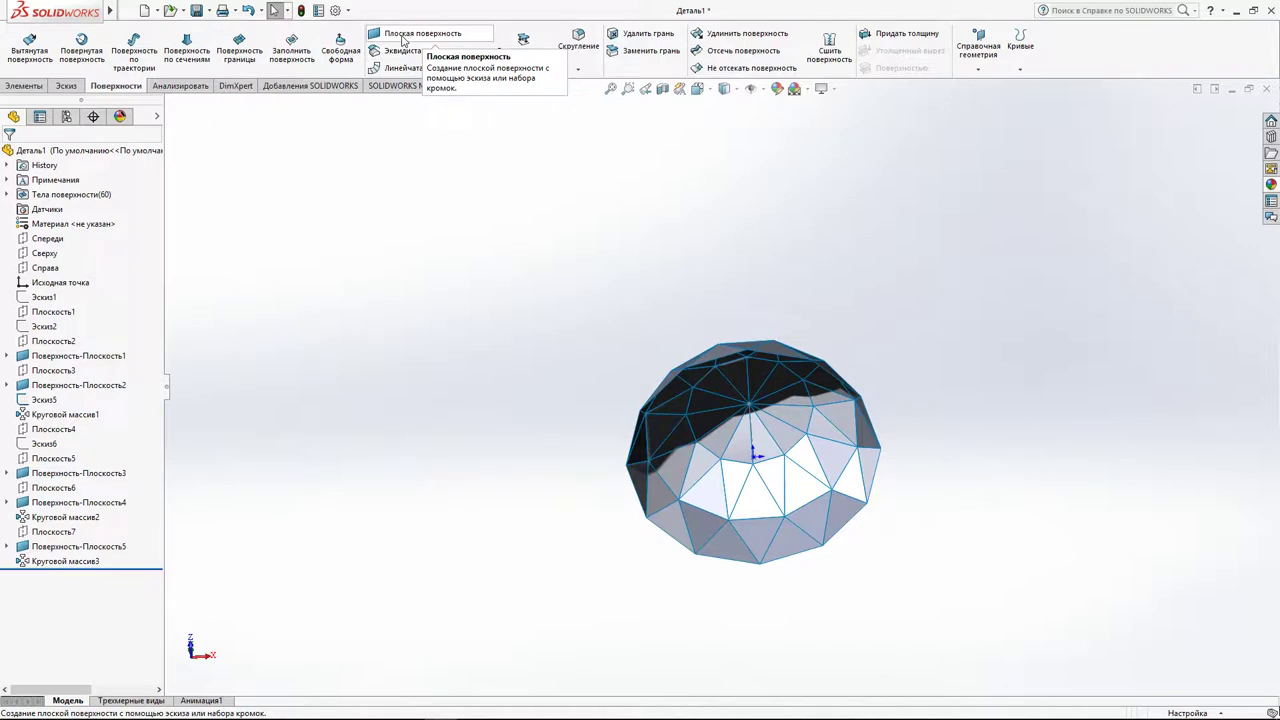
click(404, 36)
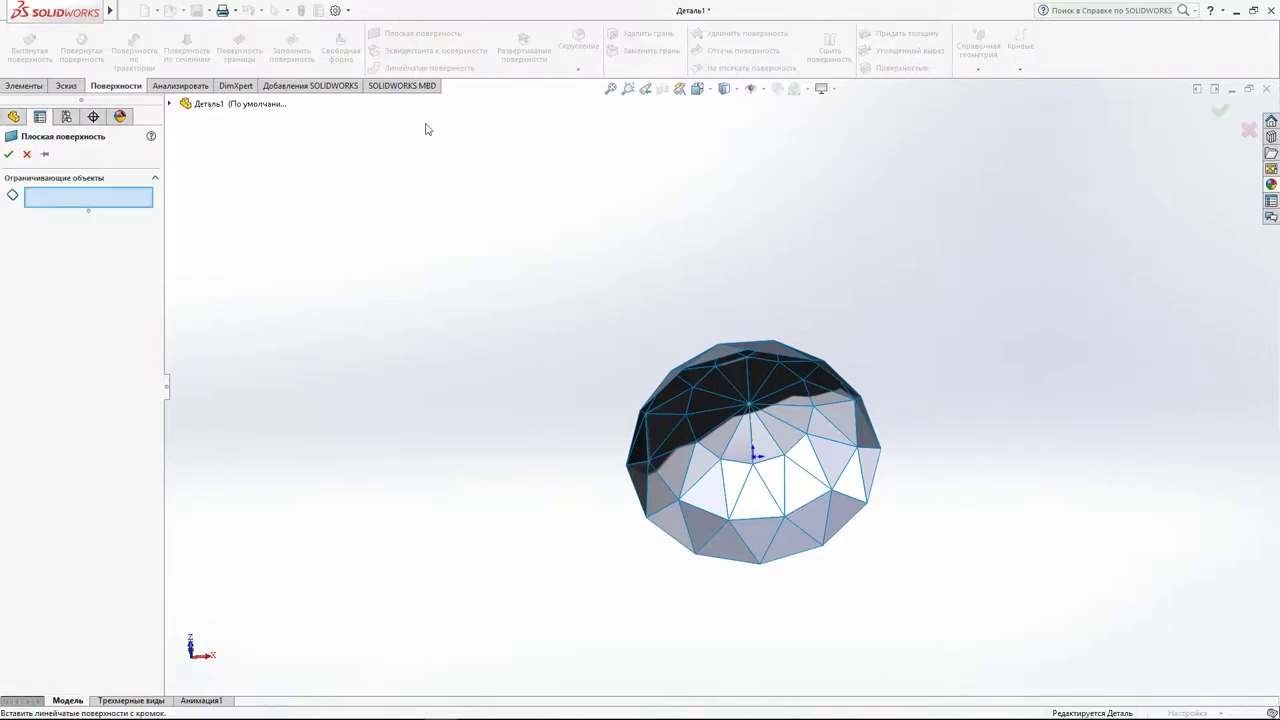
click(635, 444)
click(638, 490)
click(668, 533)
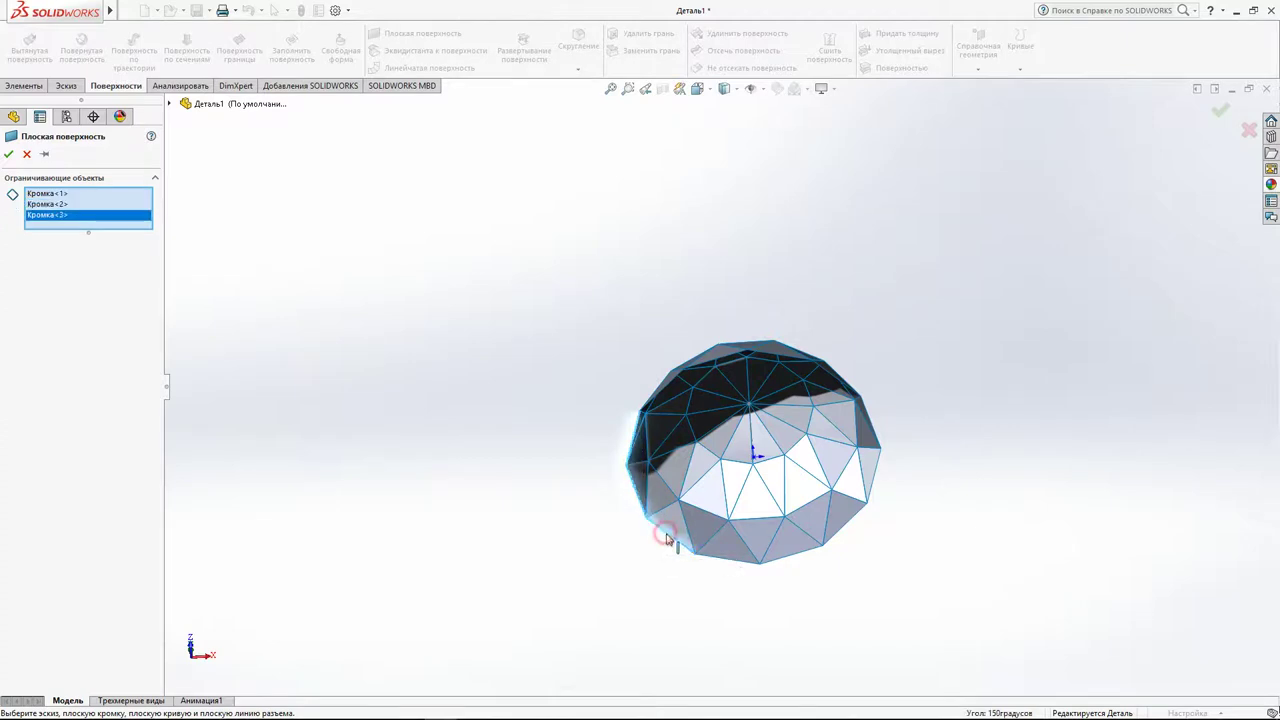
click(733, 566)
click(797, 560)
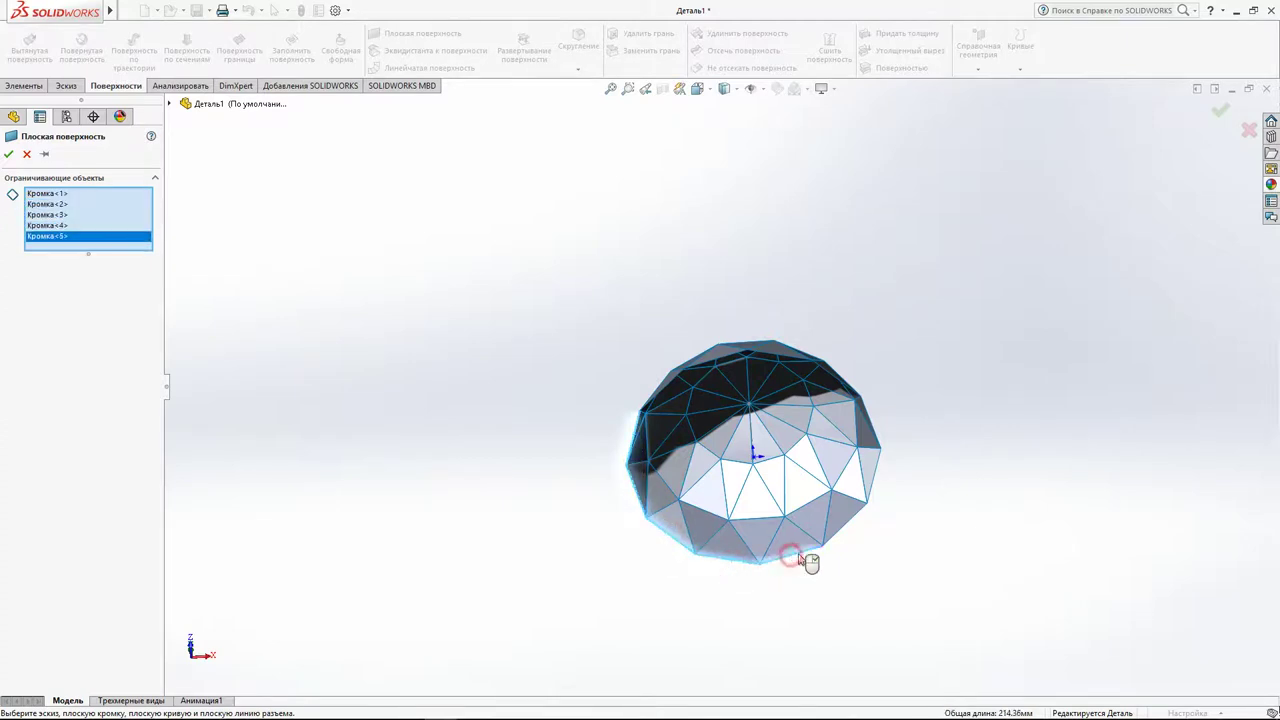
click(847, 532)
click(874, 488)
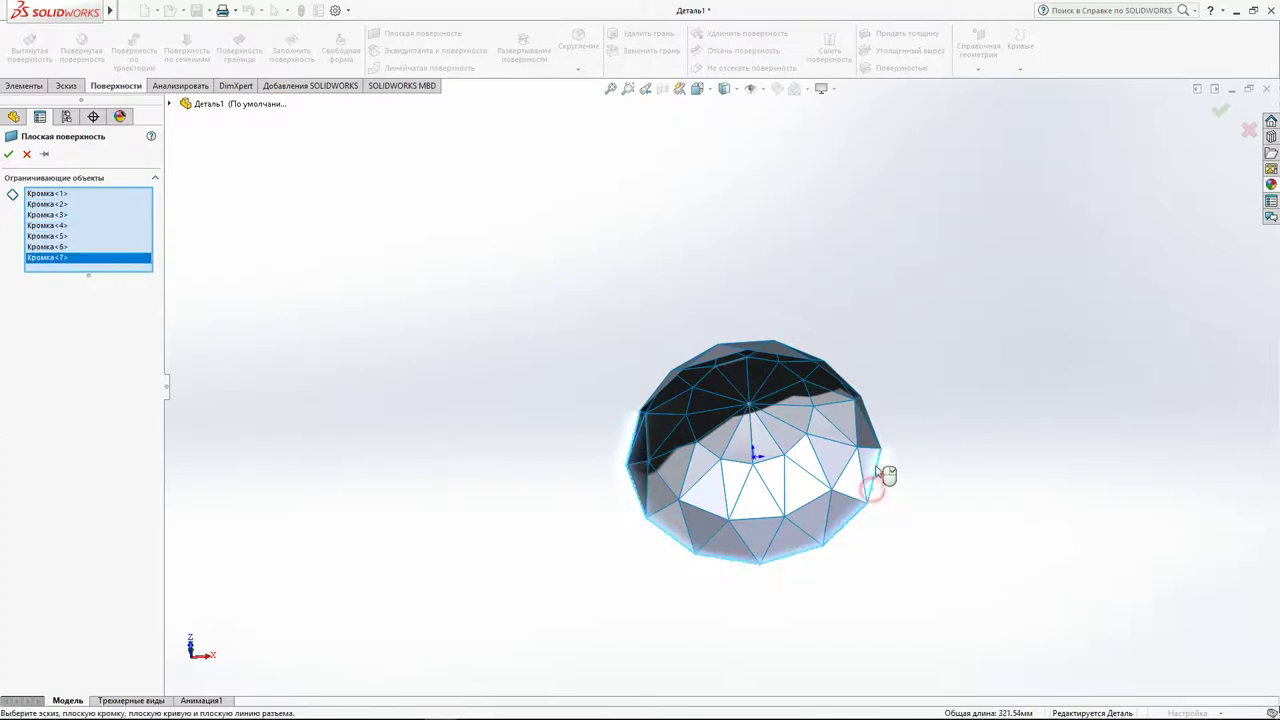
click(876, 432)
Add the remaining four rim edges and confirm the planar base cap.
middle_drag(853, 387, 843, 191)
click(830, 333)
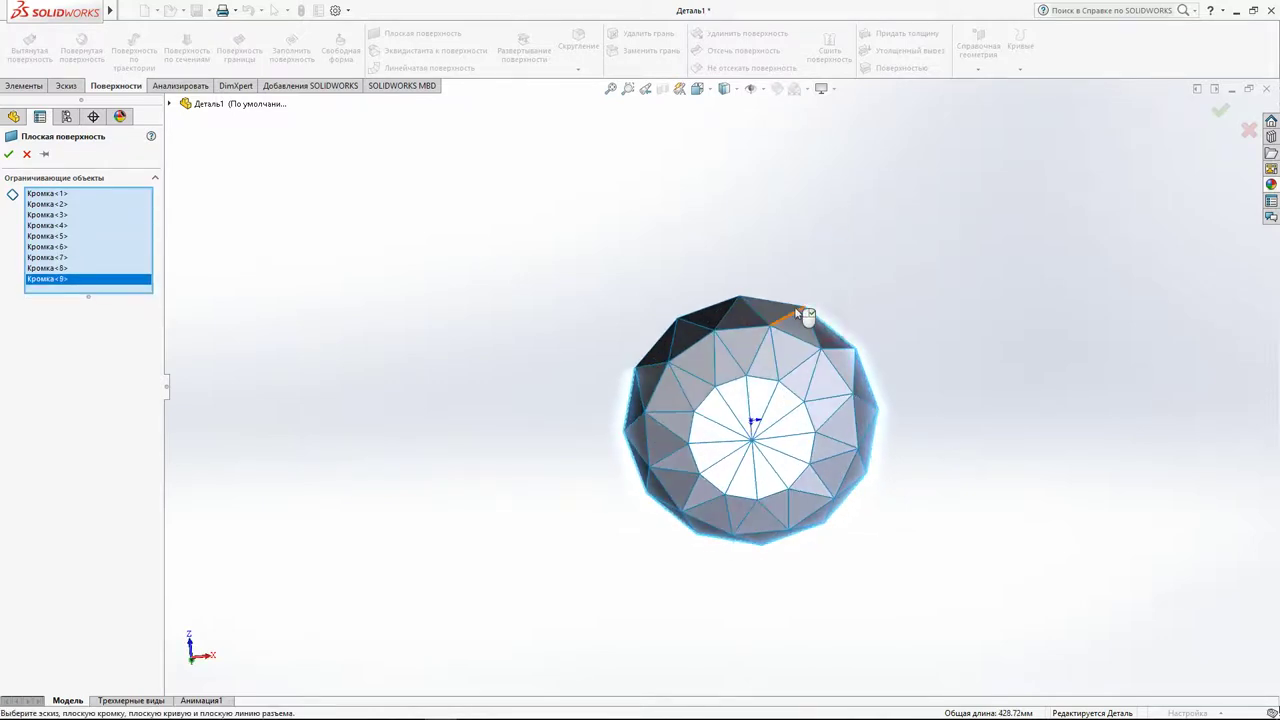
click(776, 306)
click(710, 307)
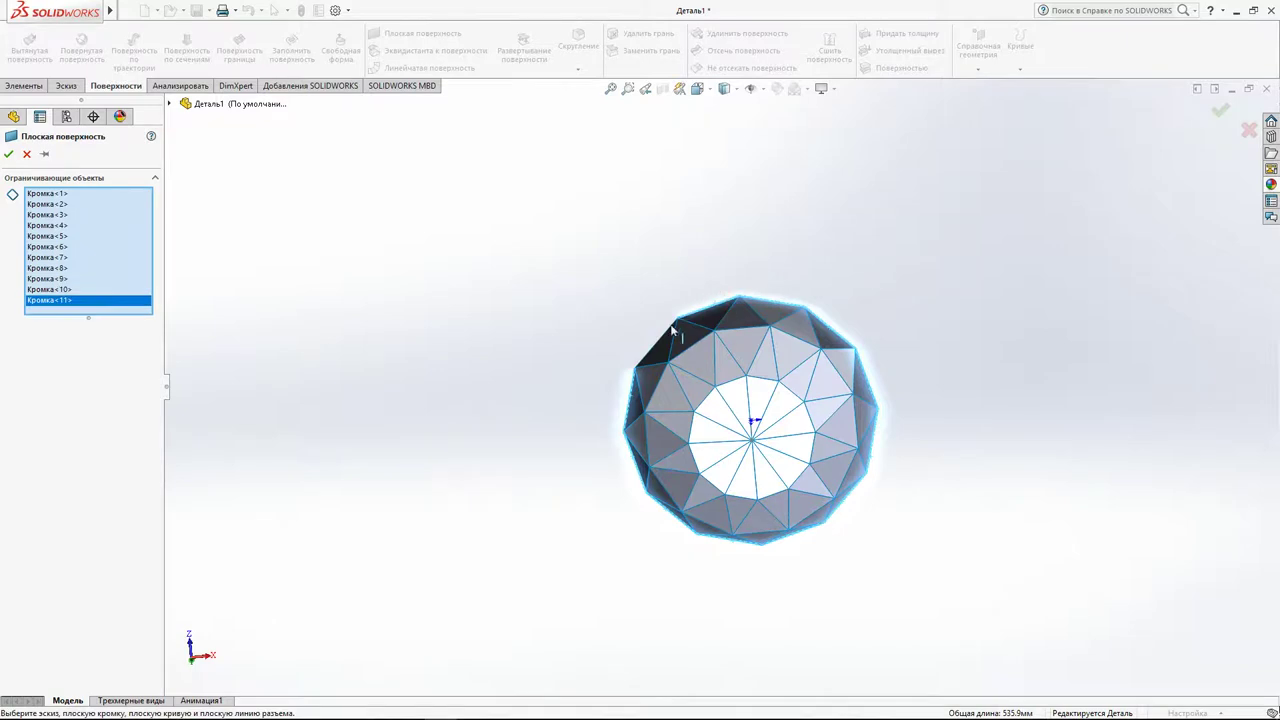
click(667, 340)
click(9, 156)
Start Knit Surface and box-select all of the dome's surfaces.
mouse_move(414, 306)
middle_down()
mouse_move(522, 491)
mouse_move(543, 489)
mouse_move(403, 457)
middle_up()
click(829, 47)
mouse_move(754, 209)
middle_down()
mouse_move(772, 442)
mouse_move(857, 514)
mouse_move(606, 340)
middle_up()
mouse_move(495, 168)
mouse_down()
mouse_move(1028, 650)
mouse_move(1012, 612)
mouse_up()
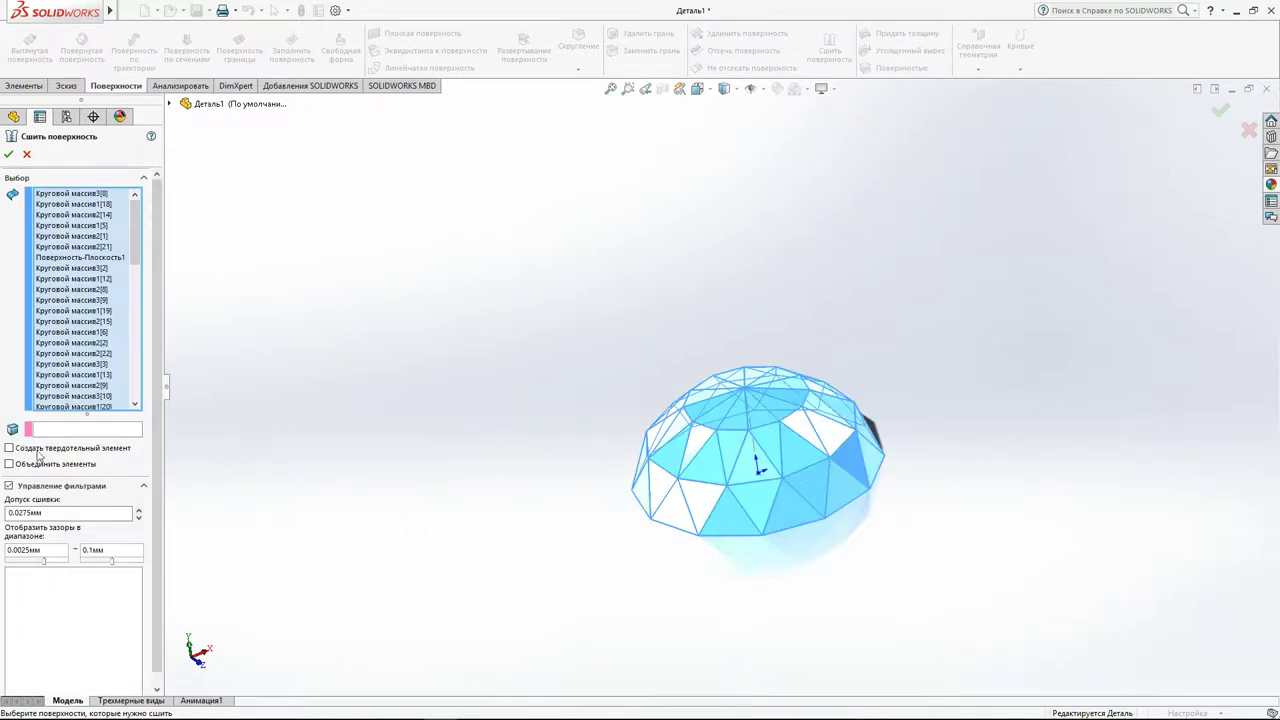
Knit the surfaces into one solid and apply the red caramel-apple paint appearance from Покрашенный.
click(9, 154)
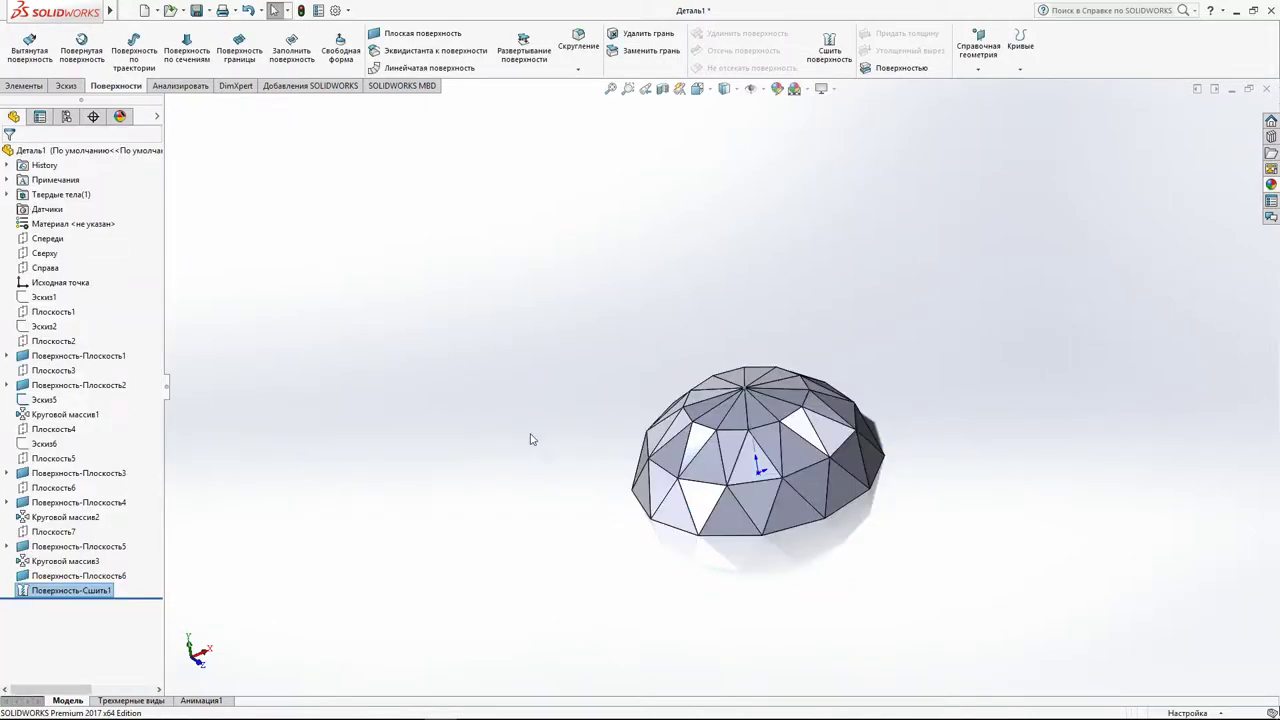
middle_drag(575, 410, 563, 389)
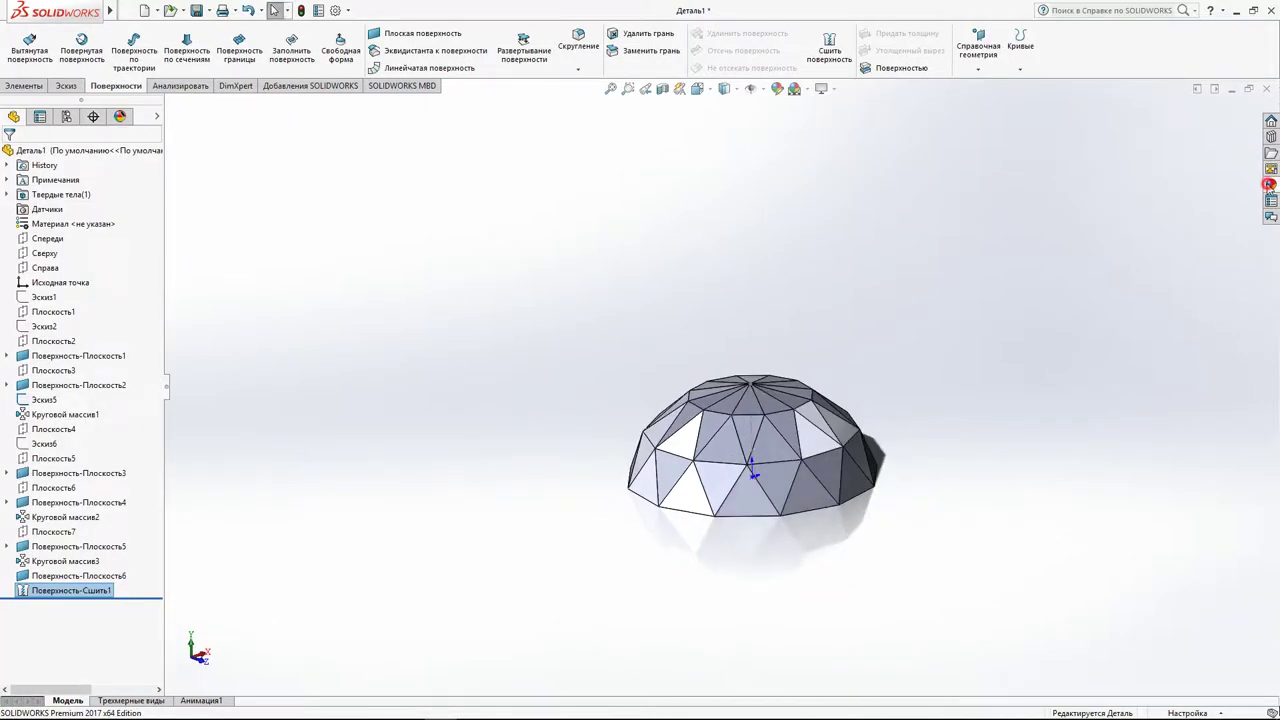
click(1269, 185)
click(1070, 130)
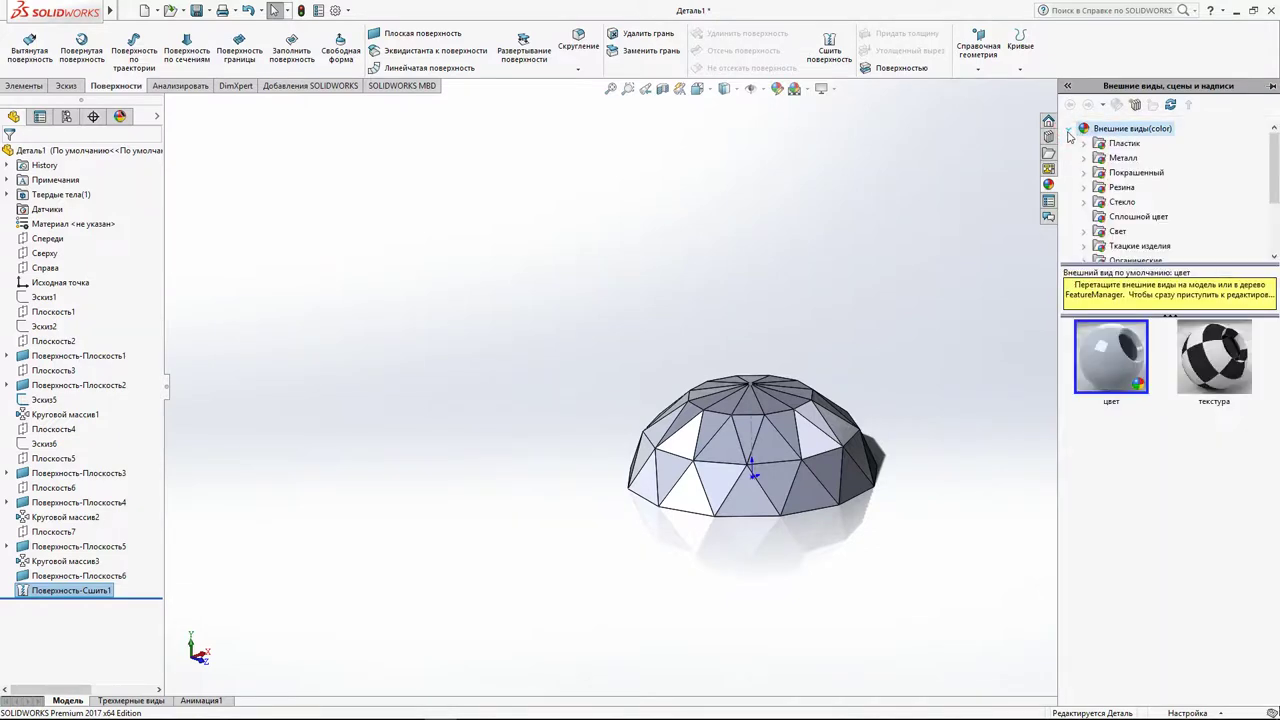
click(1121, 176)
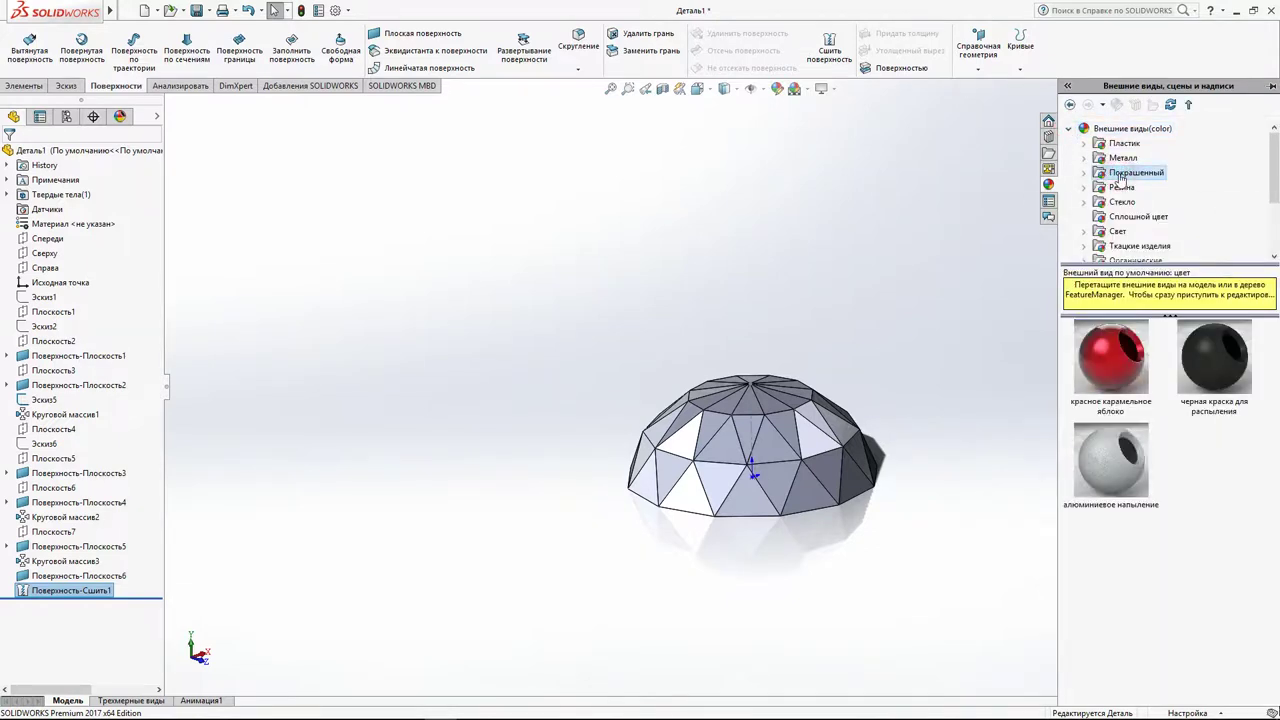
mouse_move(1111, 357)
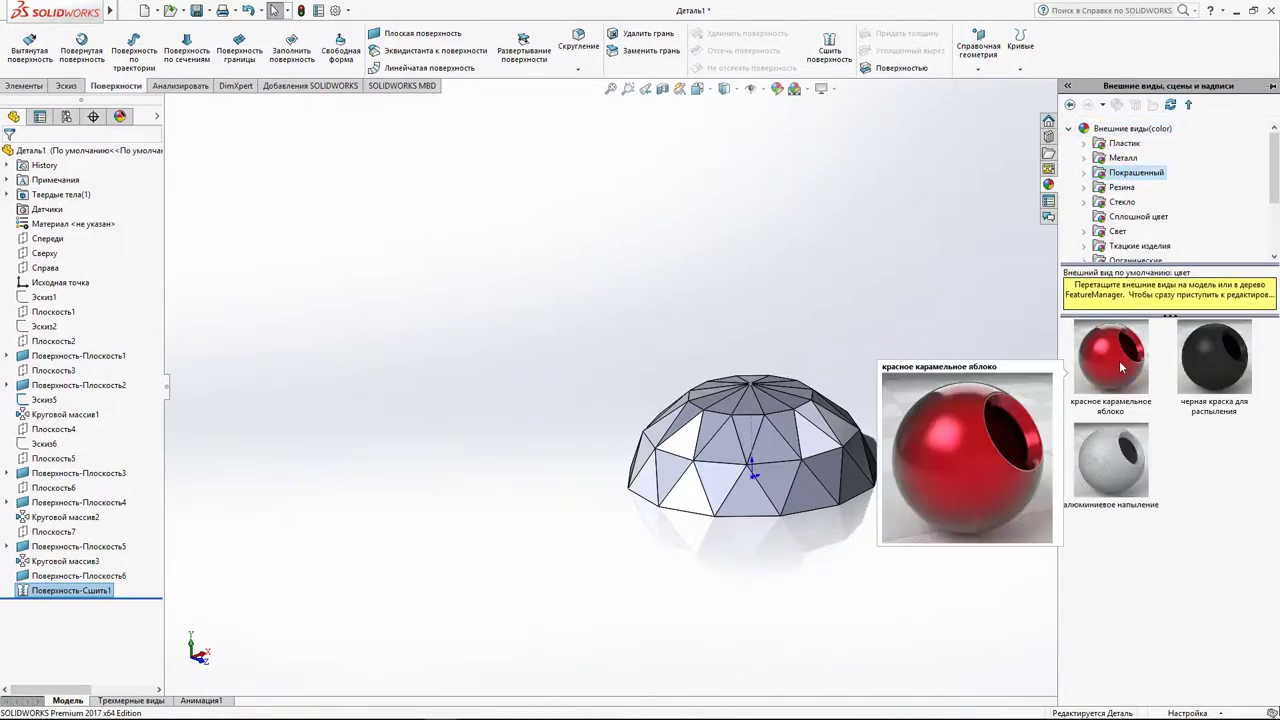
drag(1121, 367, 775, 487)
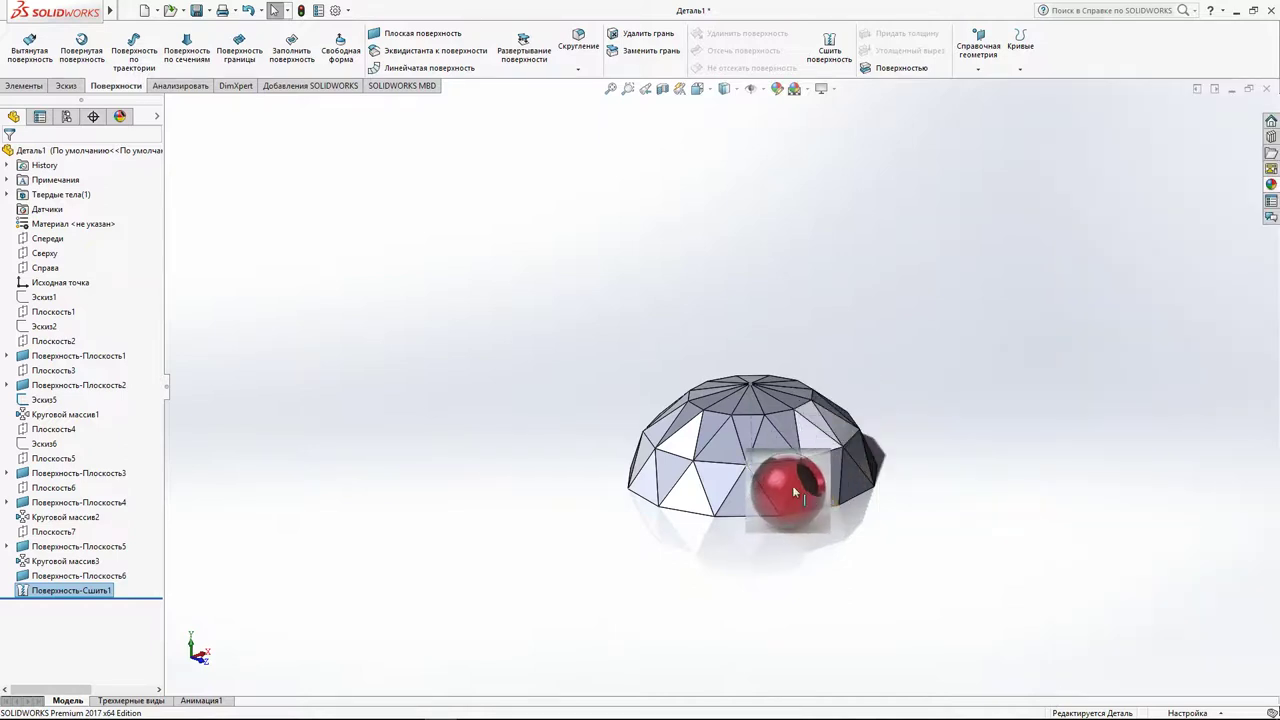
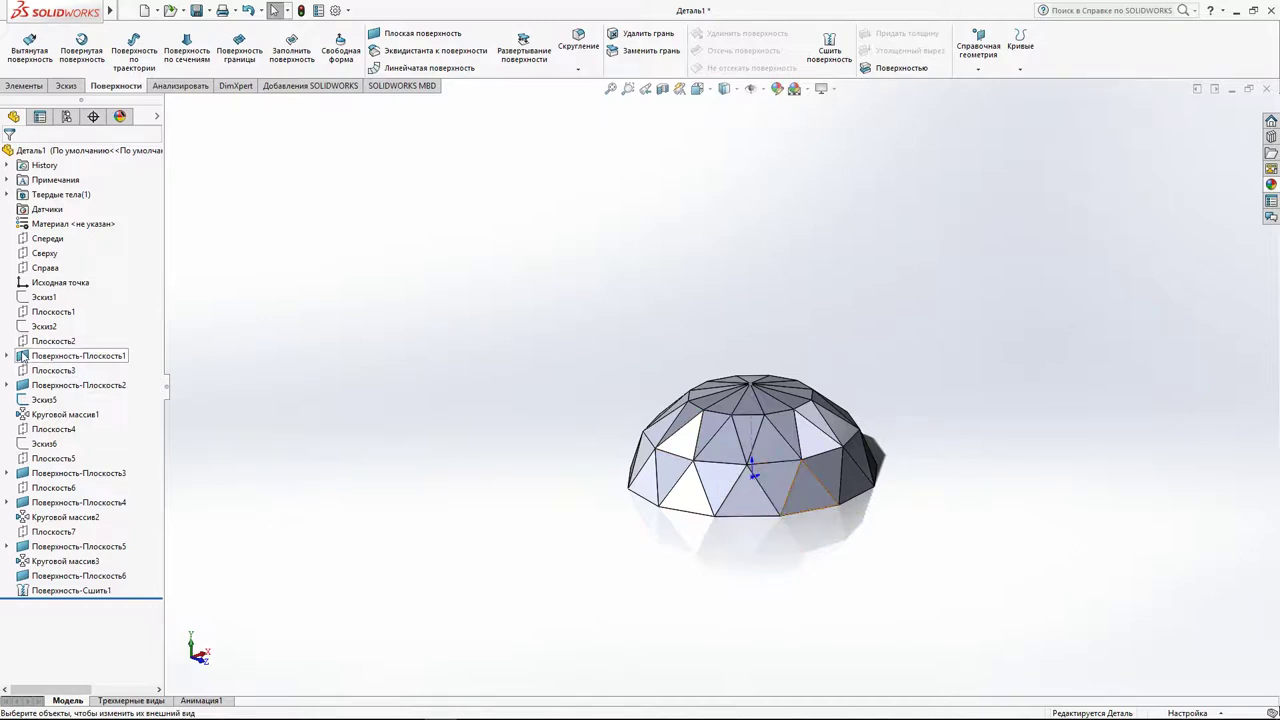
Try pink and deeper red on the Поверхность-Плоскость1 face, then cancel the colour change.
click(50, 356)
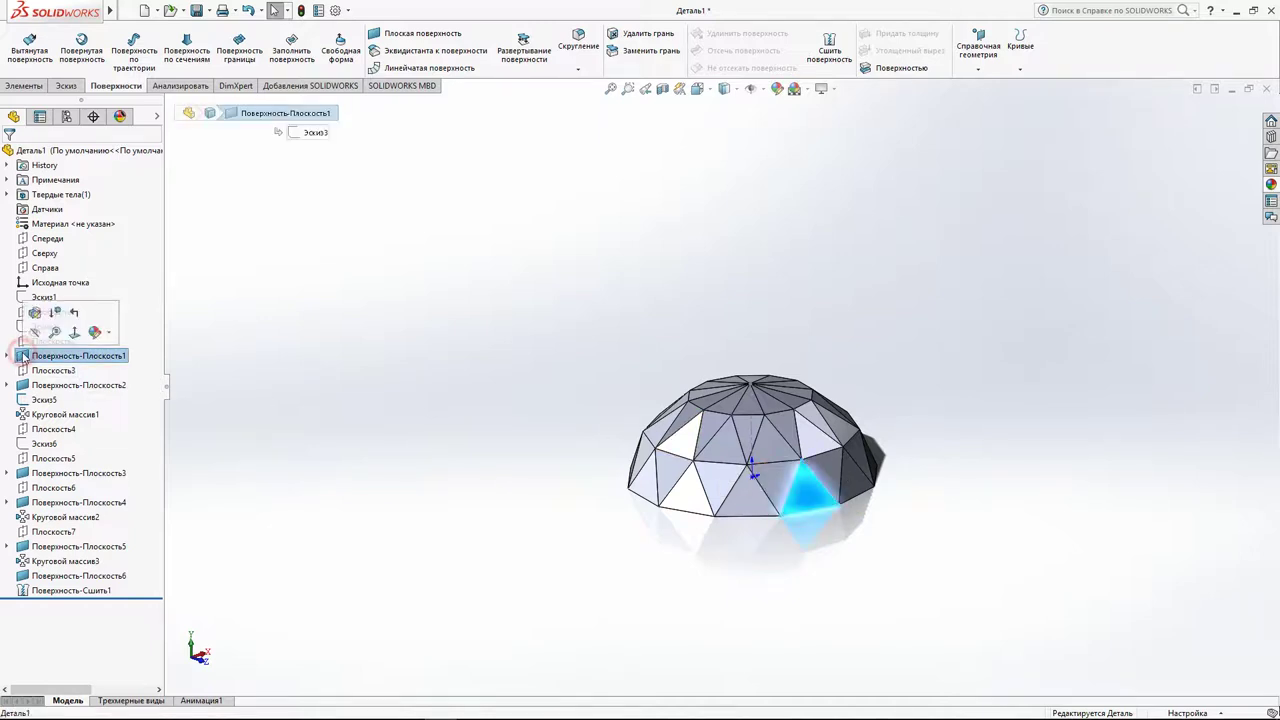
click(95, 332)
click(152, 378)
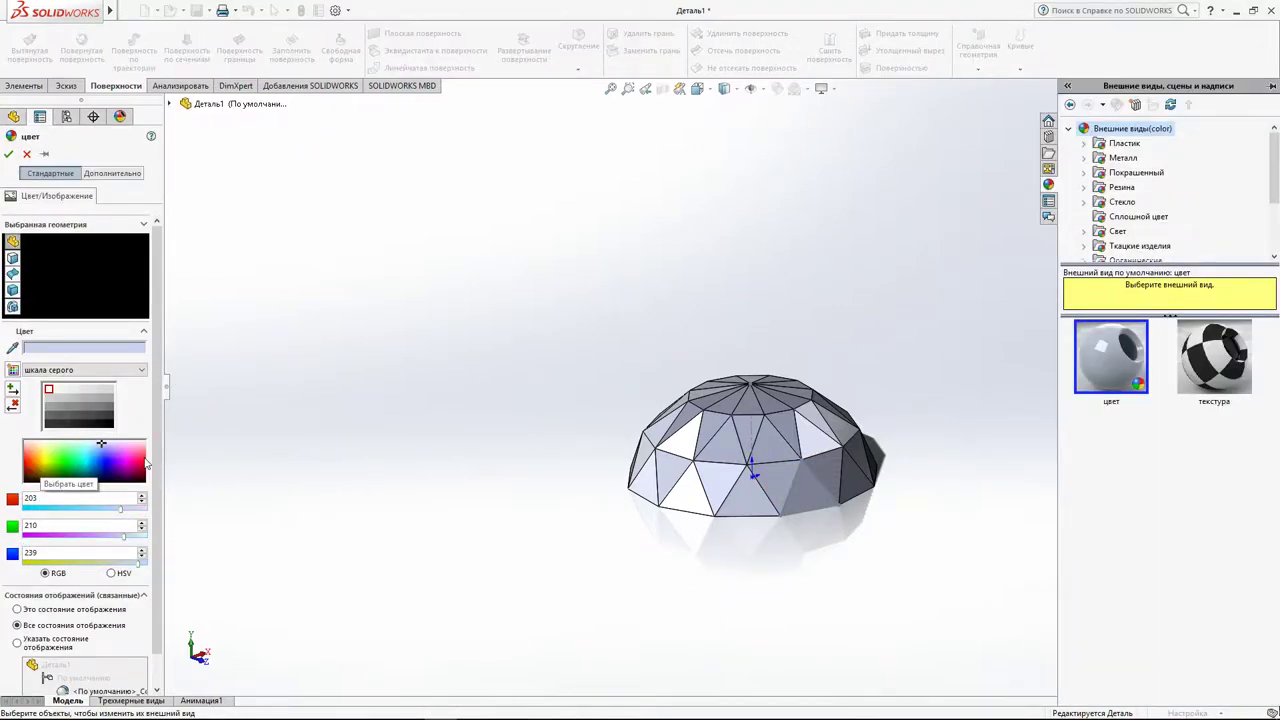
click(142, 458)
click(142, 458)
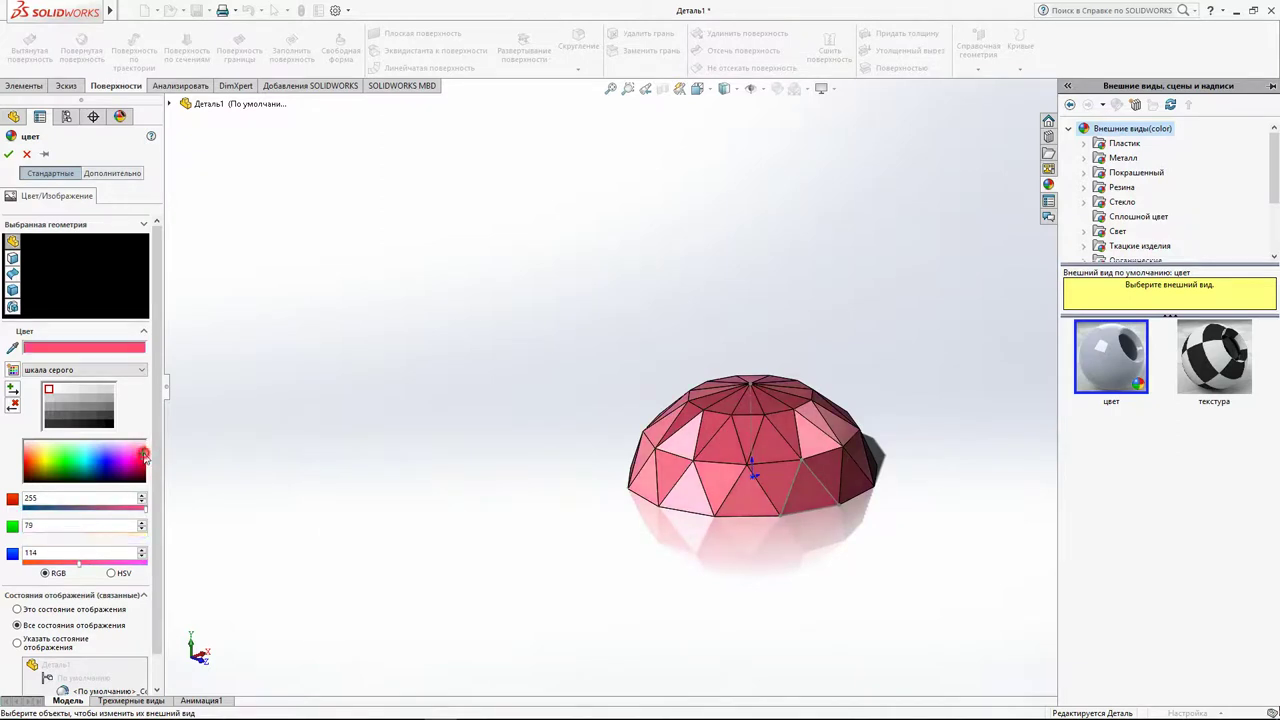
click(142, 460)
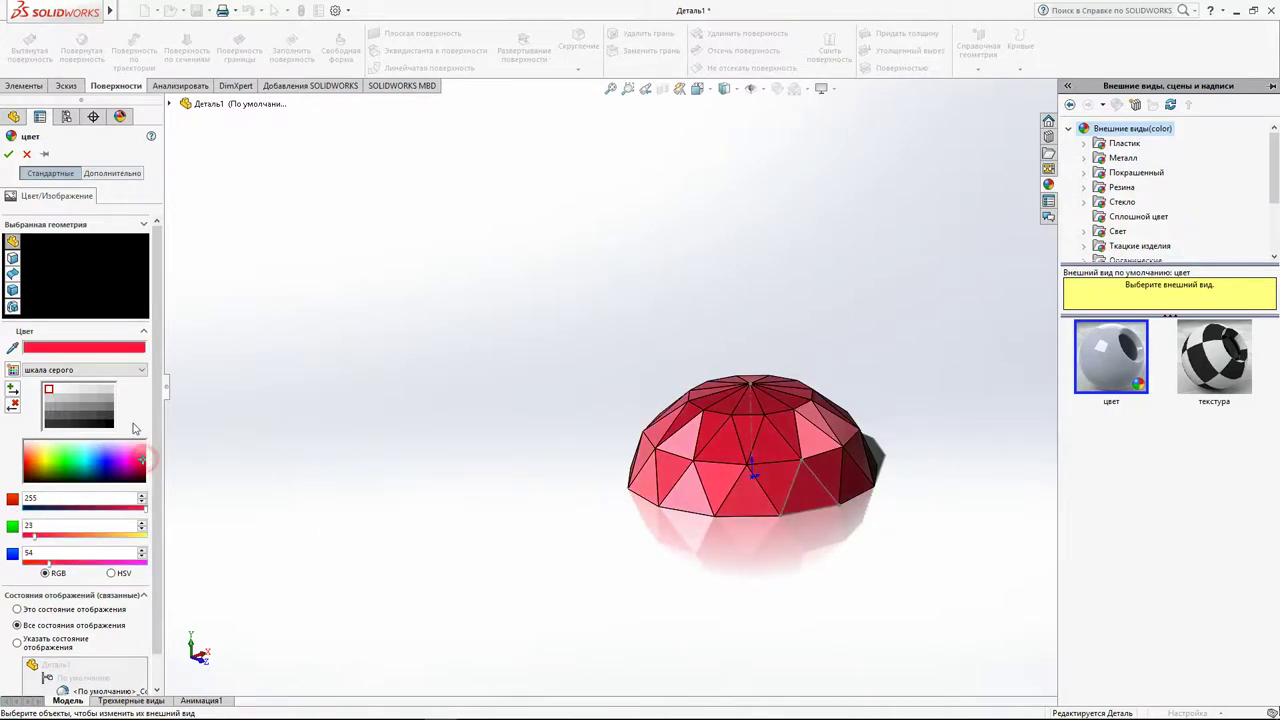
click(27, 155)
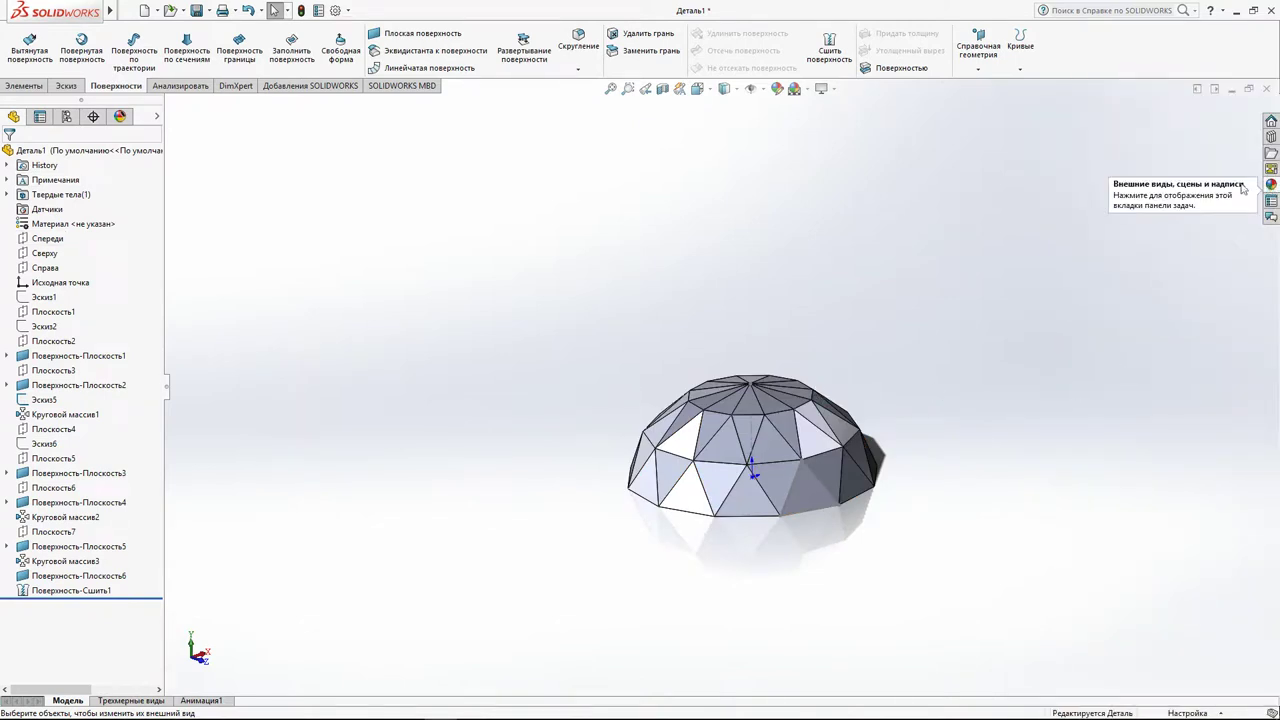
Give the Поверхность-Плоскость2 face a violet-blue colour (RGB 114, 79, 255).
click(28, 357)
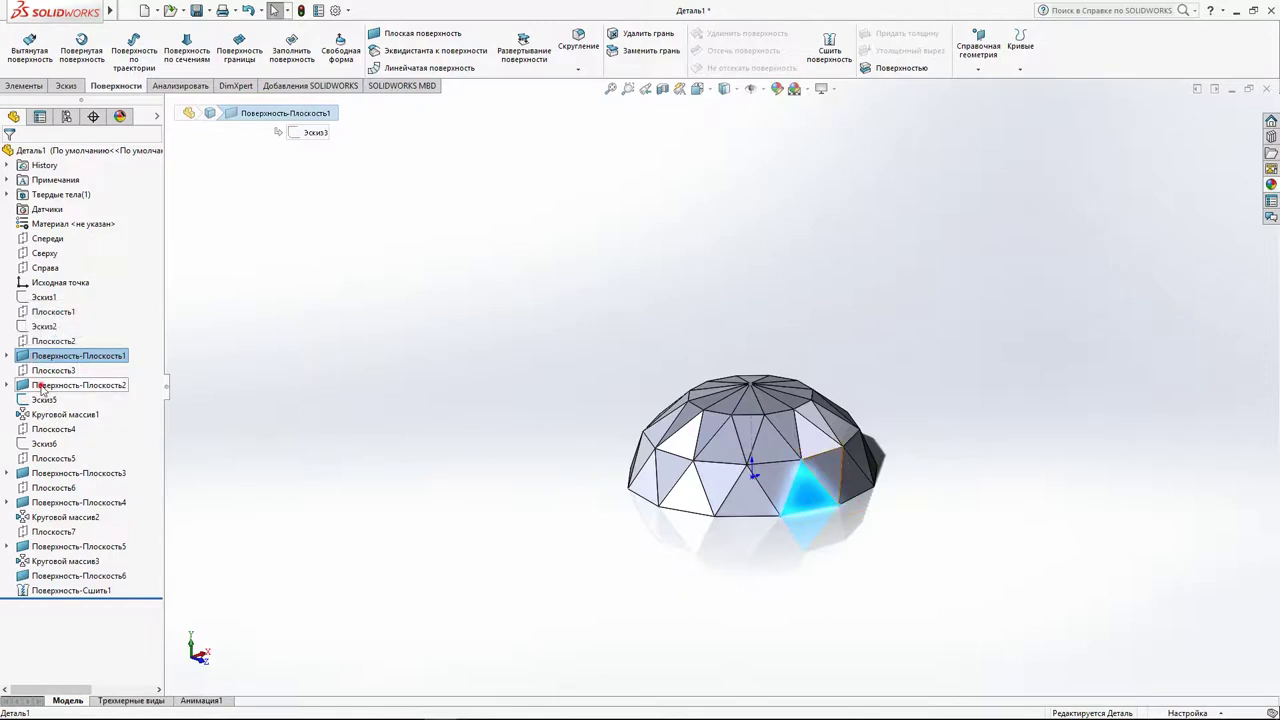
click(40, 386)
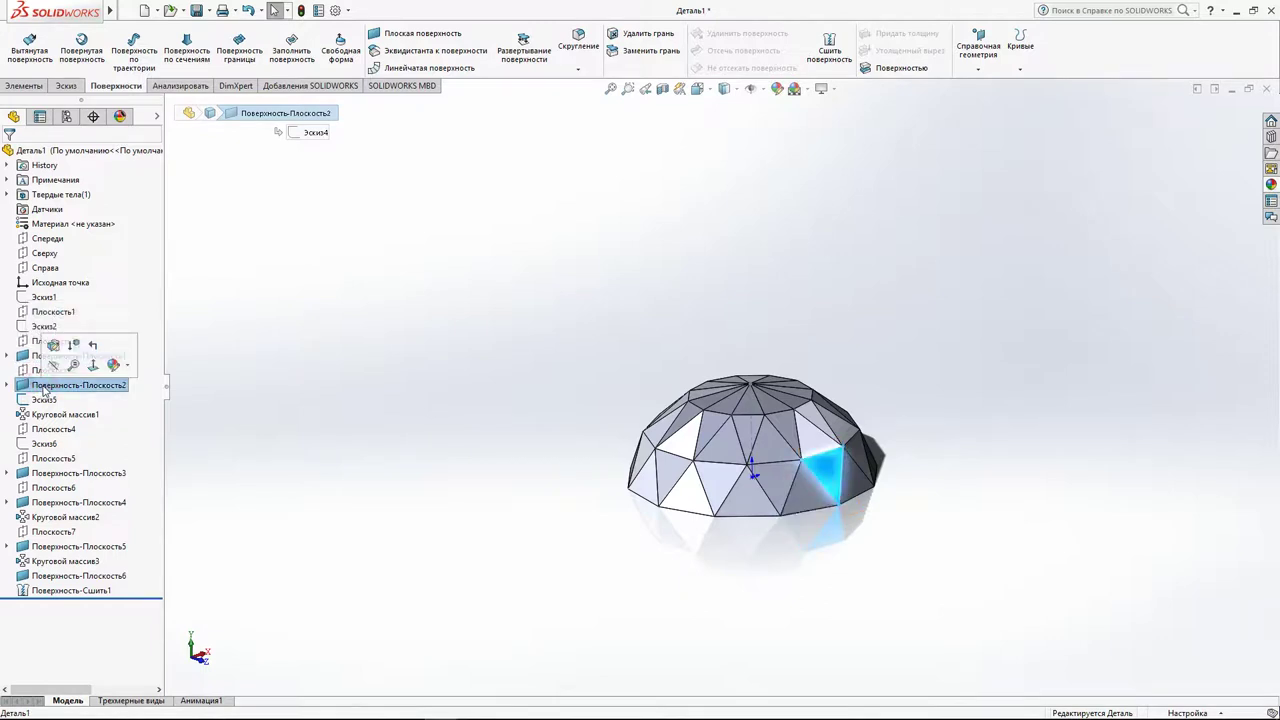
click(114, 365)
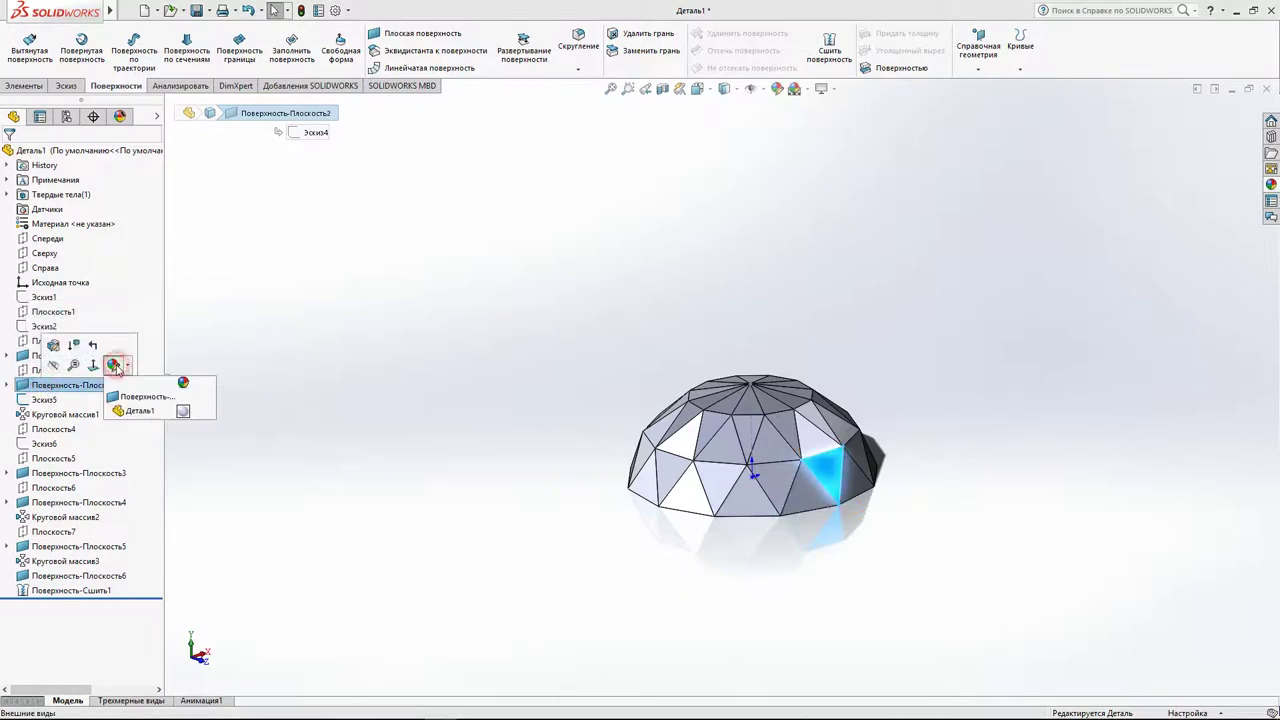
click(113, 397)
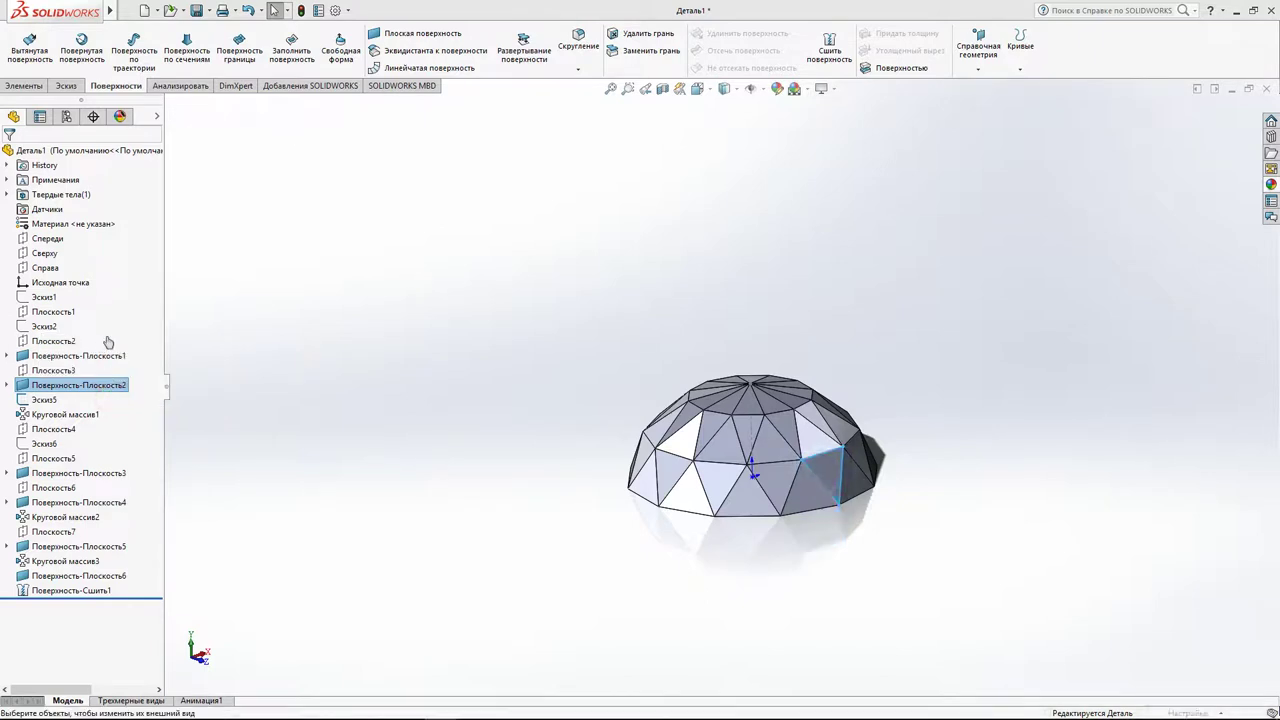
drag(139, 462, 138, 474)
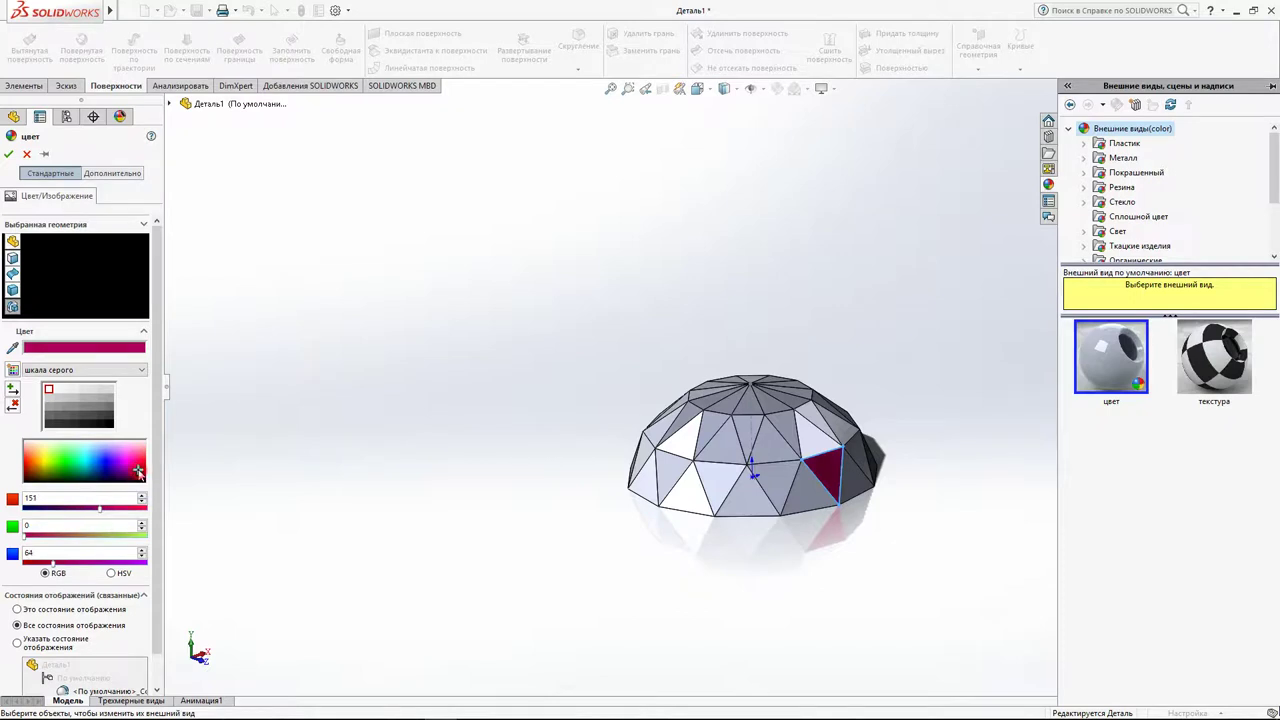
drag(142, 465, 120, 465)
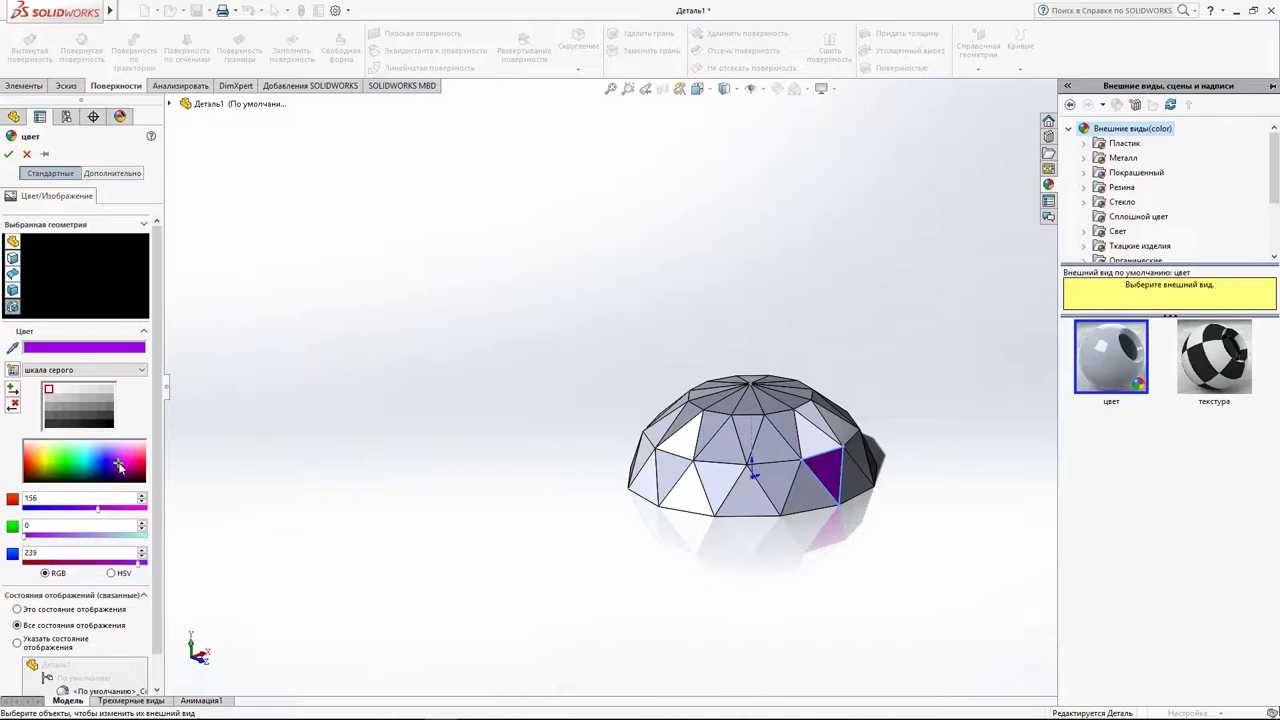
drag(120, 465, 111, 459)
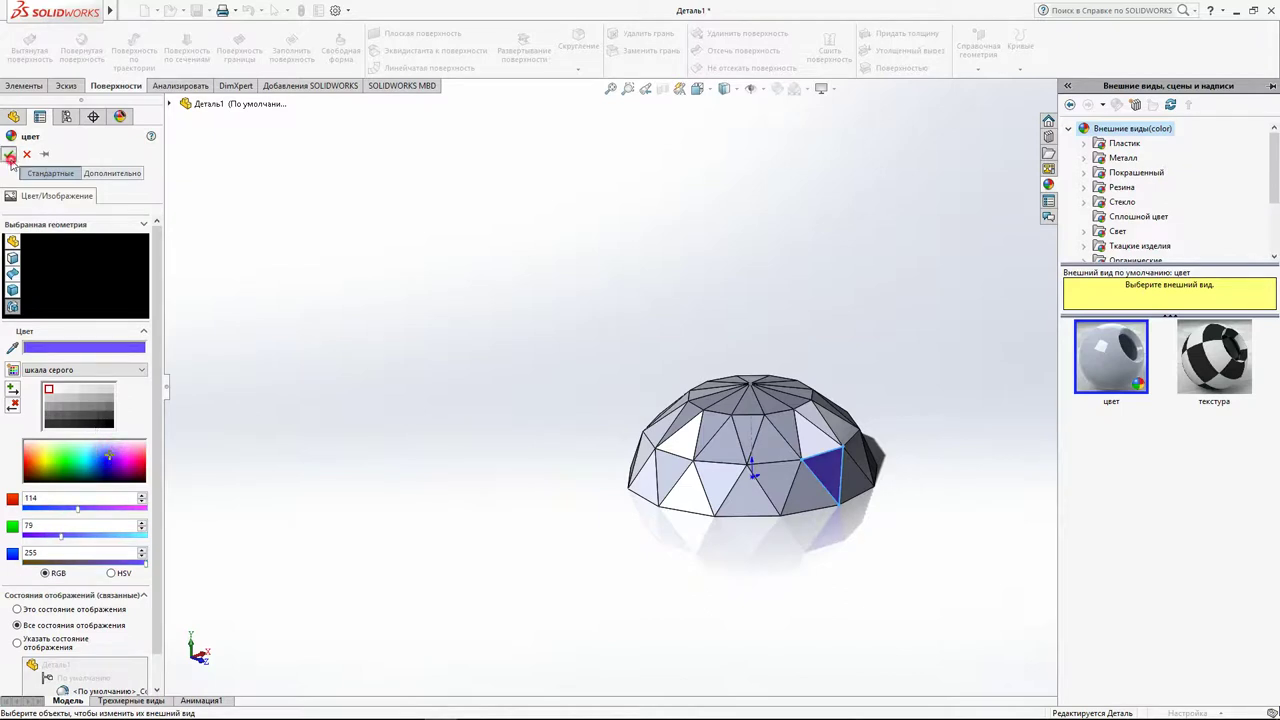
click(10, 160)
click(26, 385)
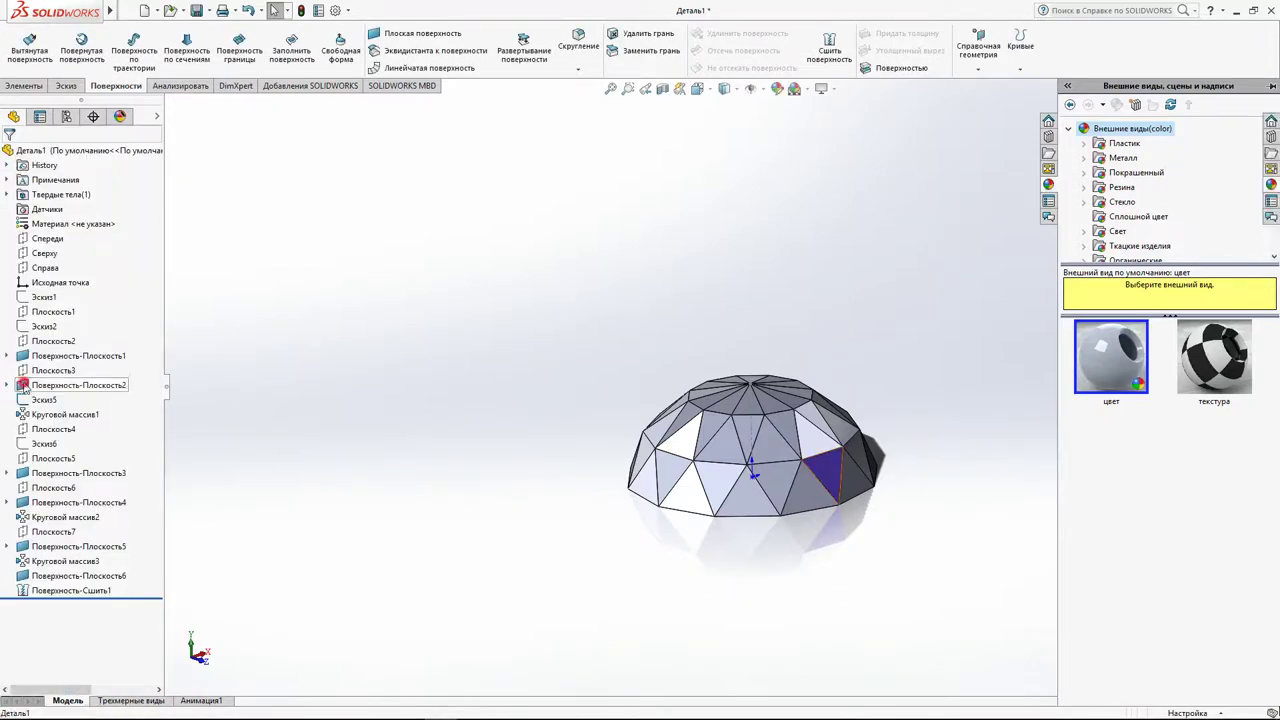
Colour the Поверхность-Плоскость1 face blue (RGB 63, 145, 255) beside the violet facet.
click(22, 357)
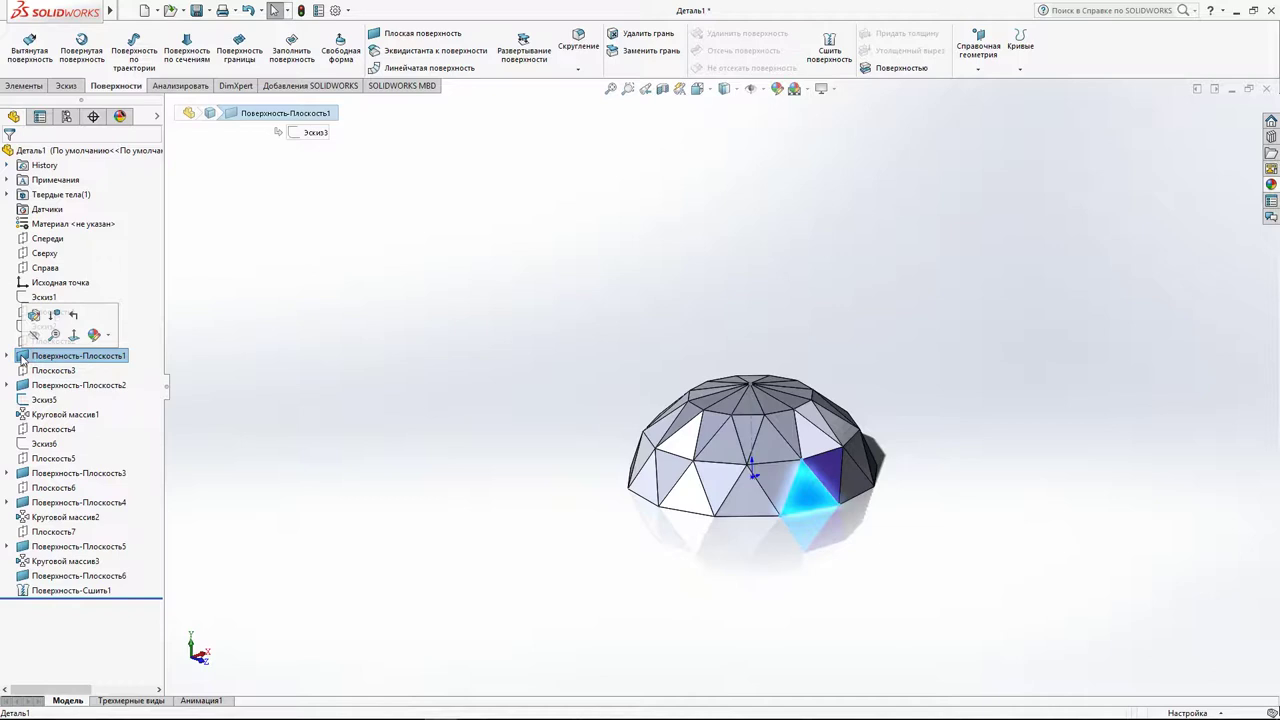
click(94, 334)
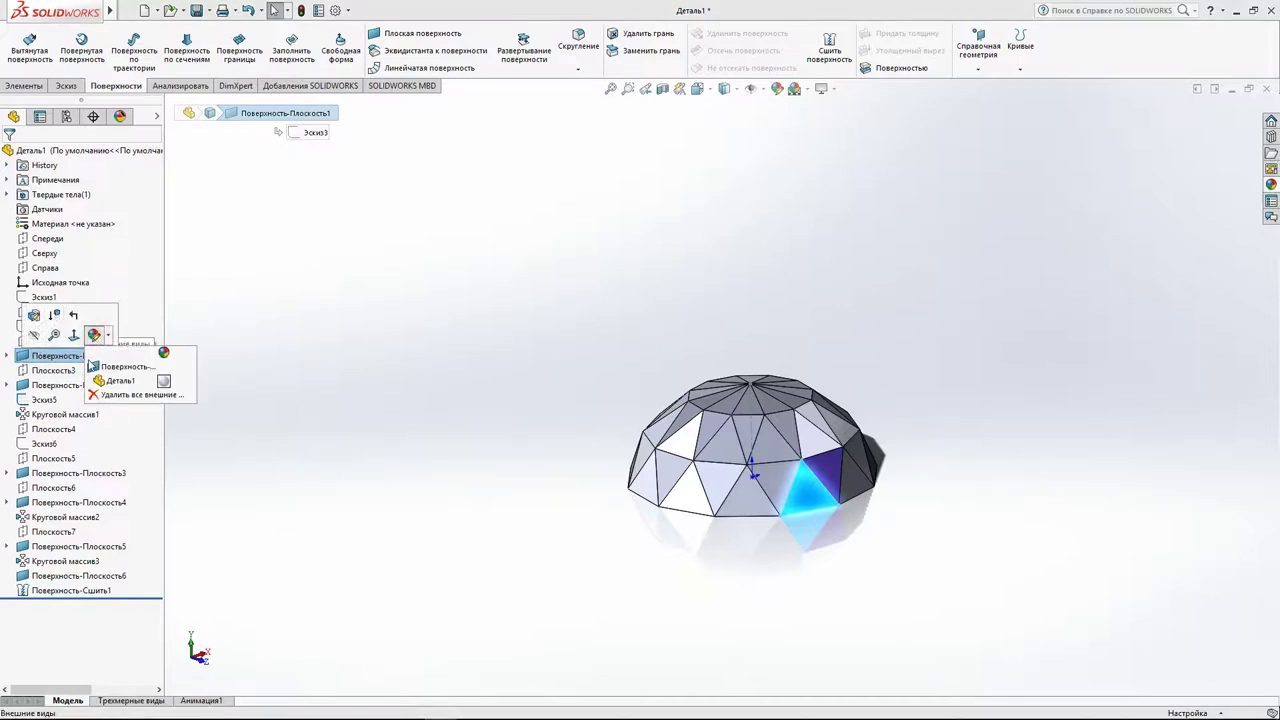
click(92, 366)
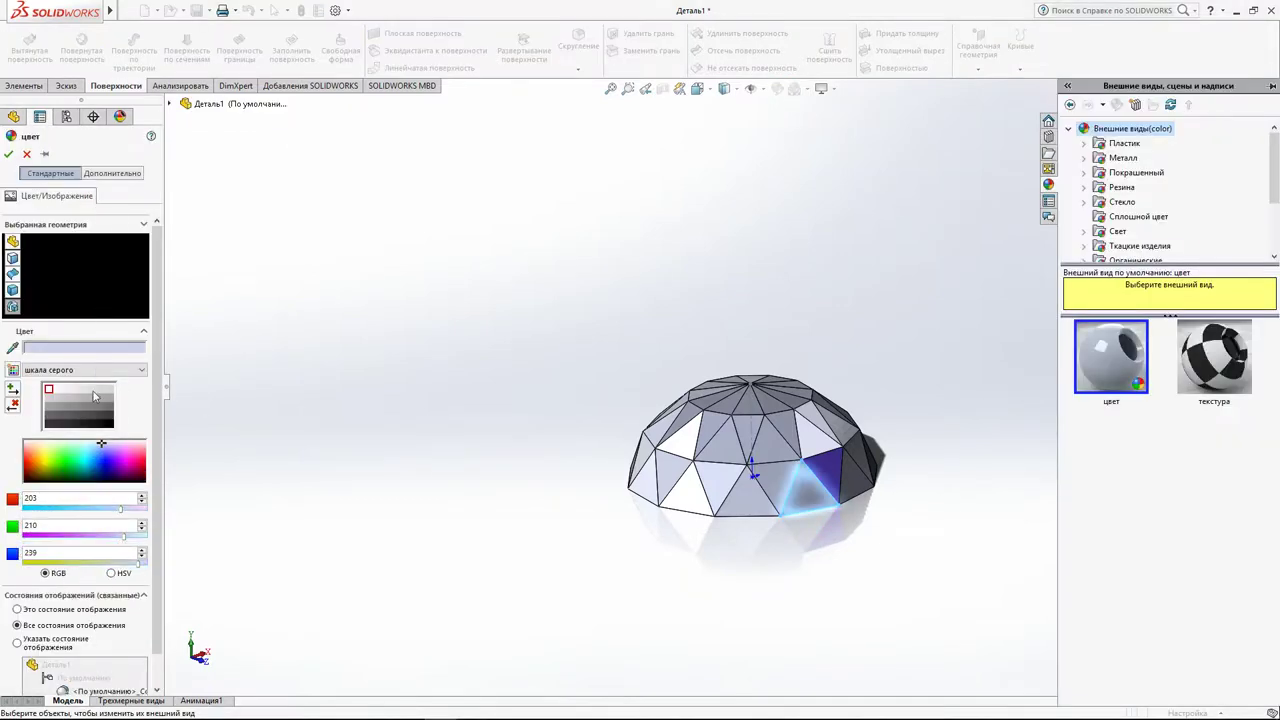
click(90, 450)
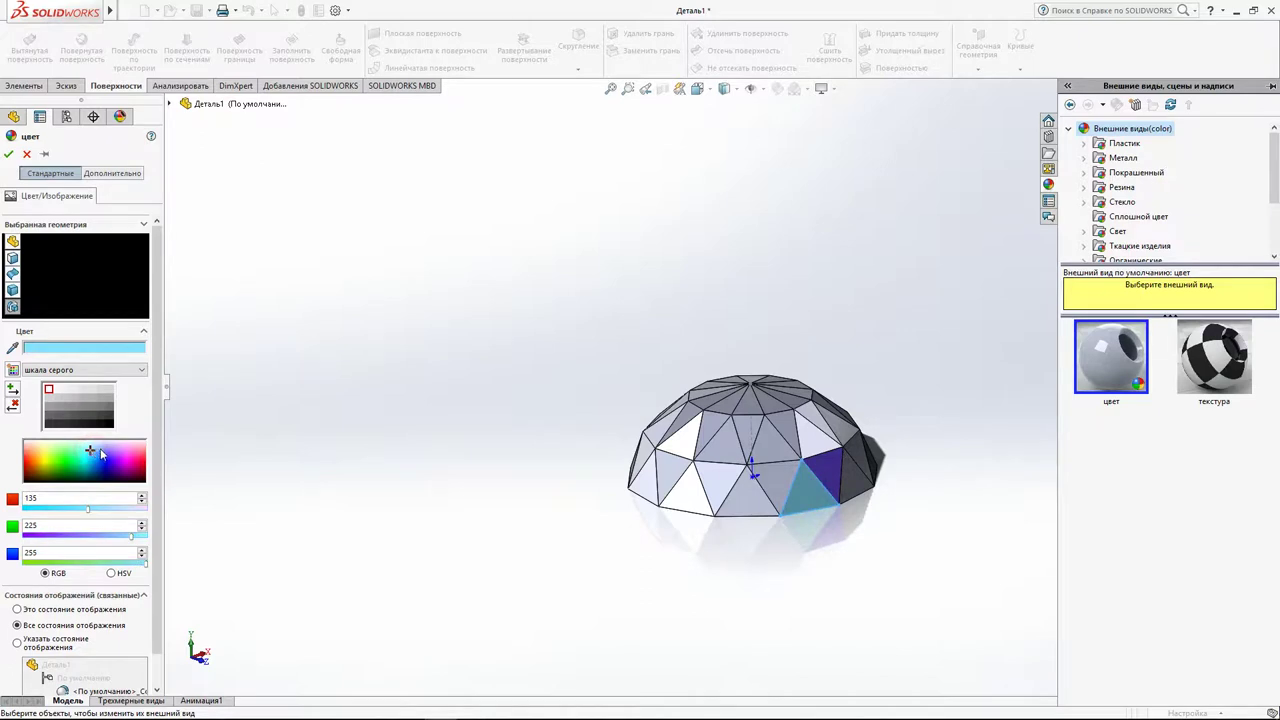
click(106, 451)
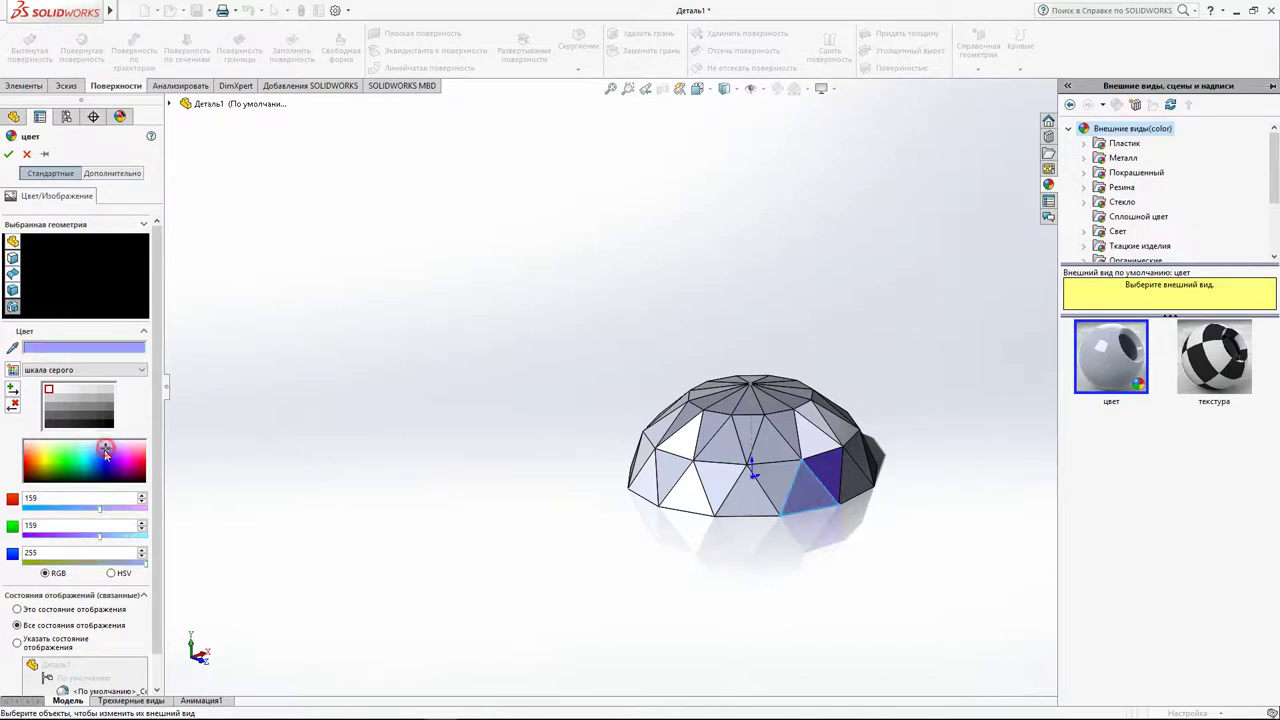
click(100, 453)
click(97, 455)
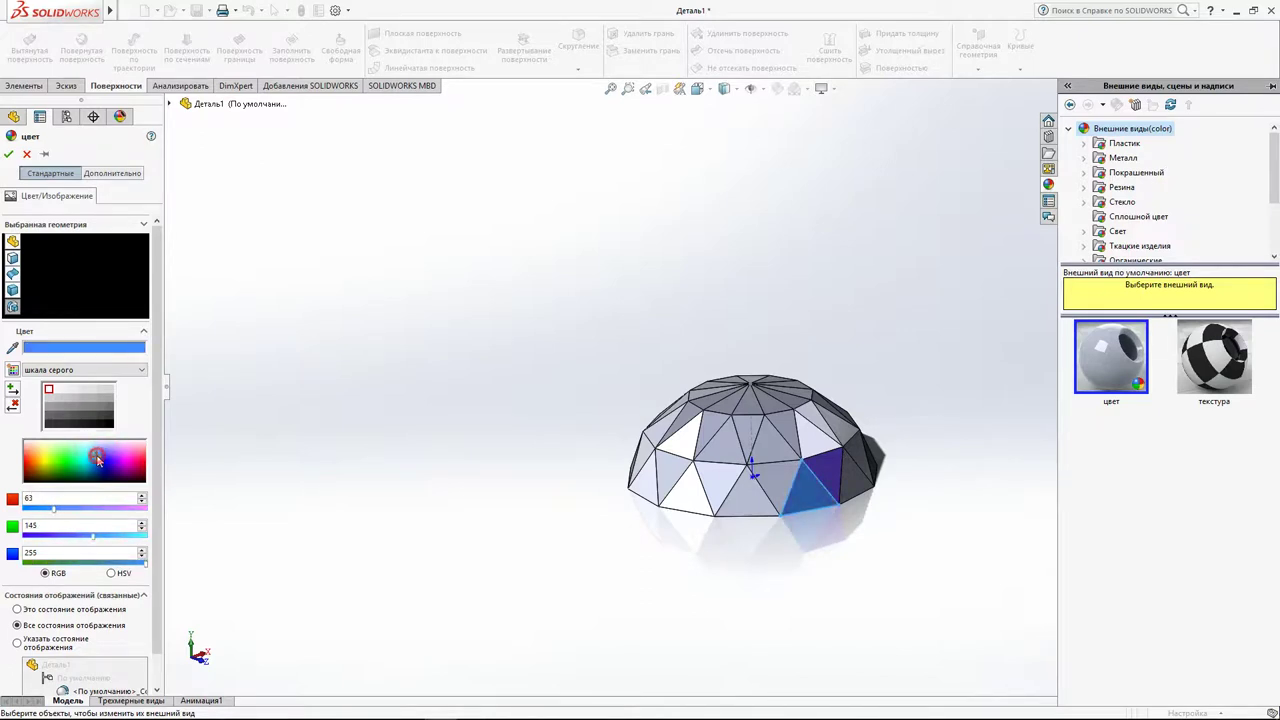
click(8, 153)
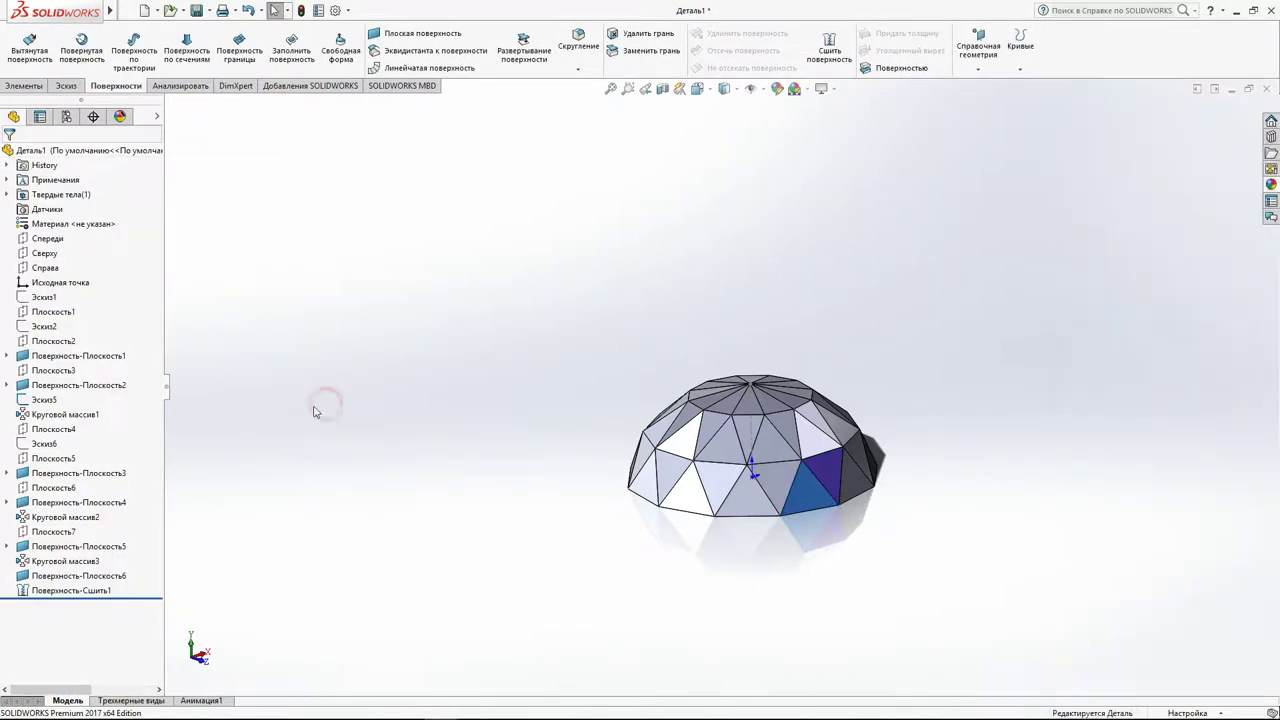
click(25, 478)
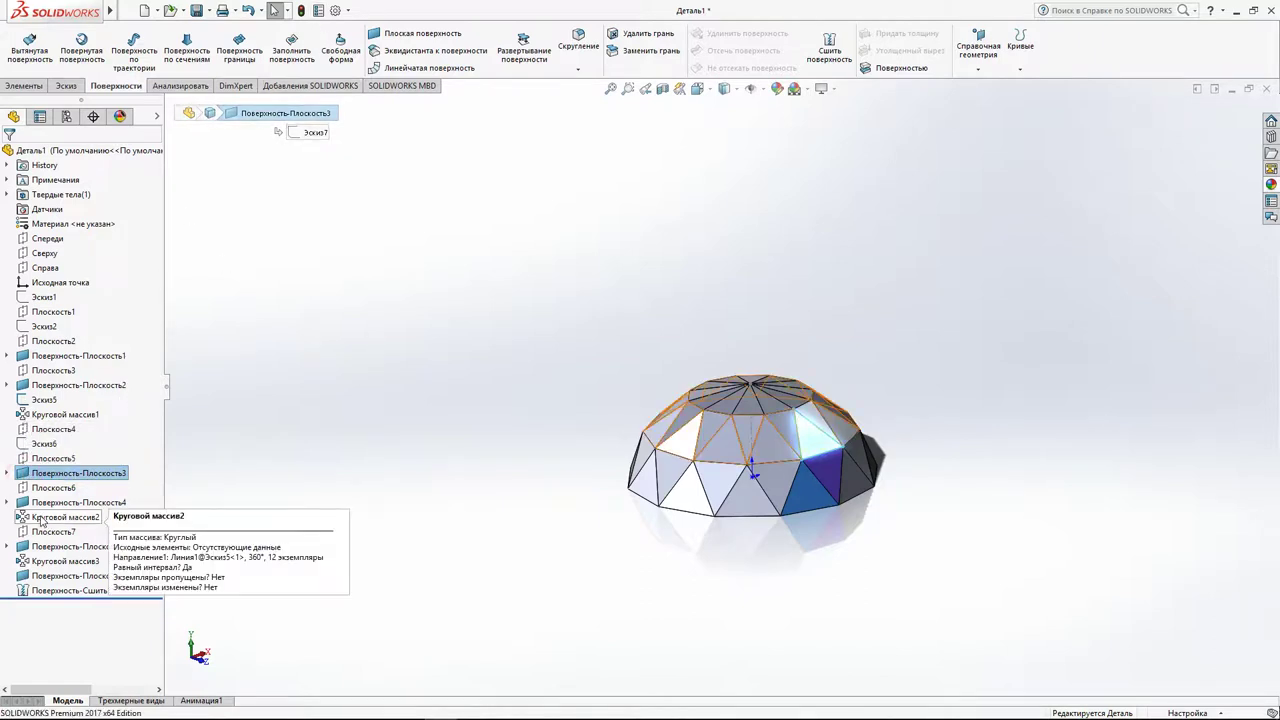
Copy the blue face's appearance and paste it onto all Круговой массив1 faces.
scroll(514, 486, down, 2)
mouse_move(903, 449)
middle_down()
mouse_move(818, 480)
mouse_move(900, 492)
middle_up()
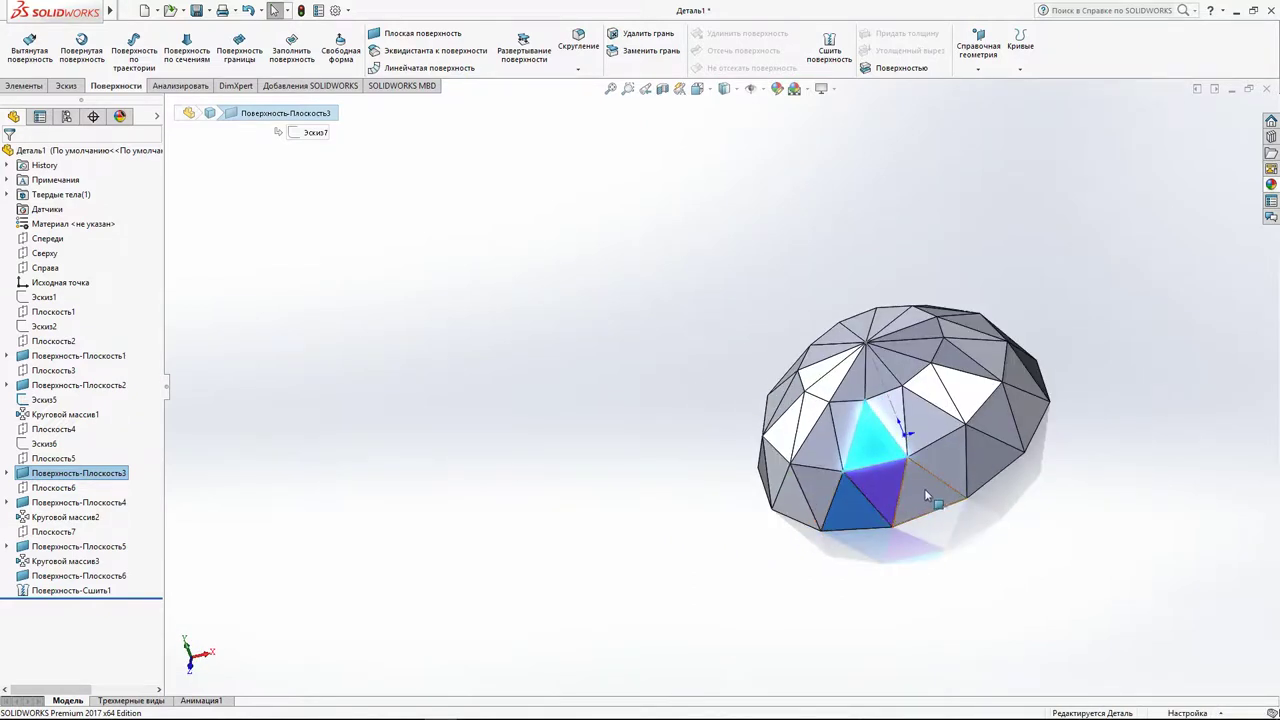
right_click(868, 515)
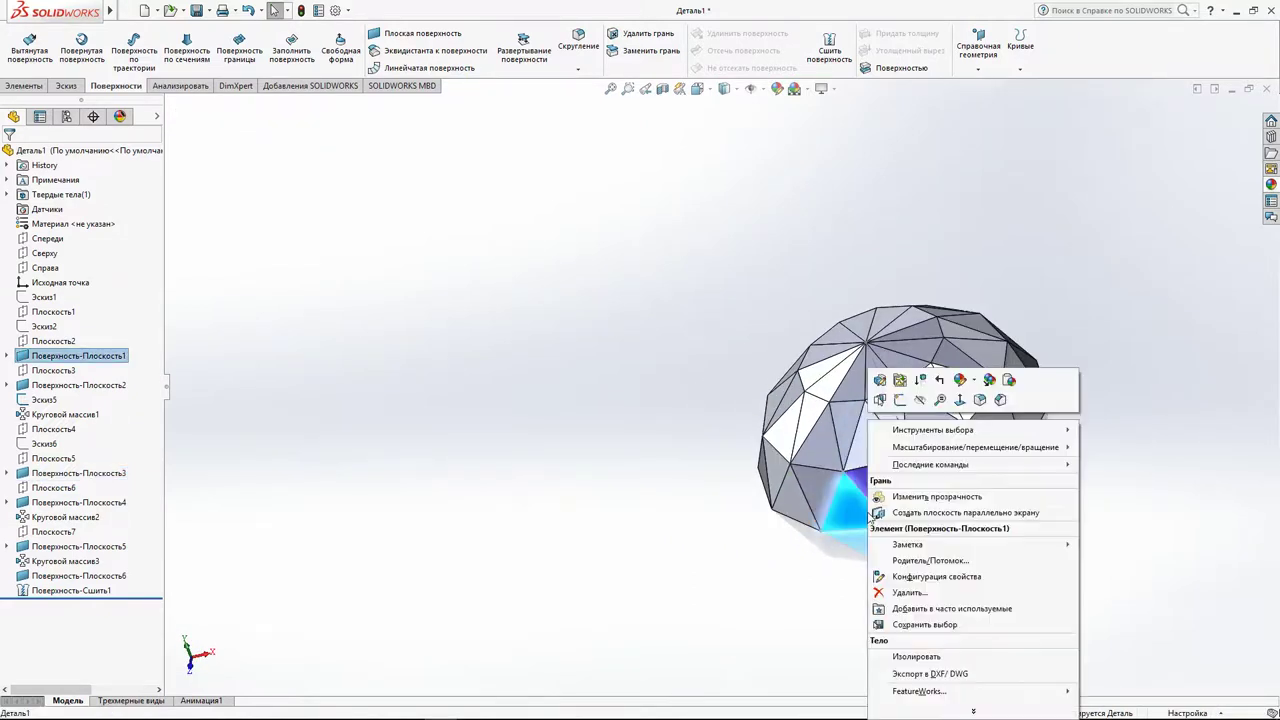
click(990, 385)
click(925, 486)
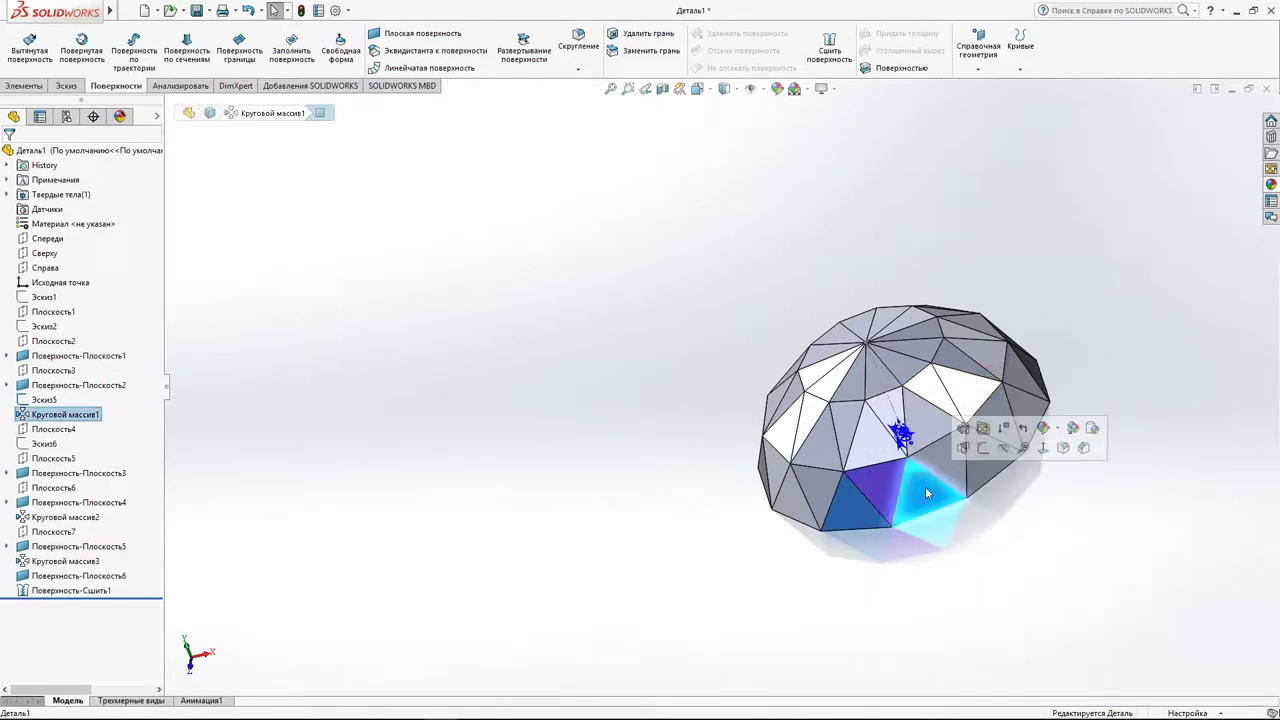
click(1093, 430)
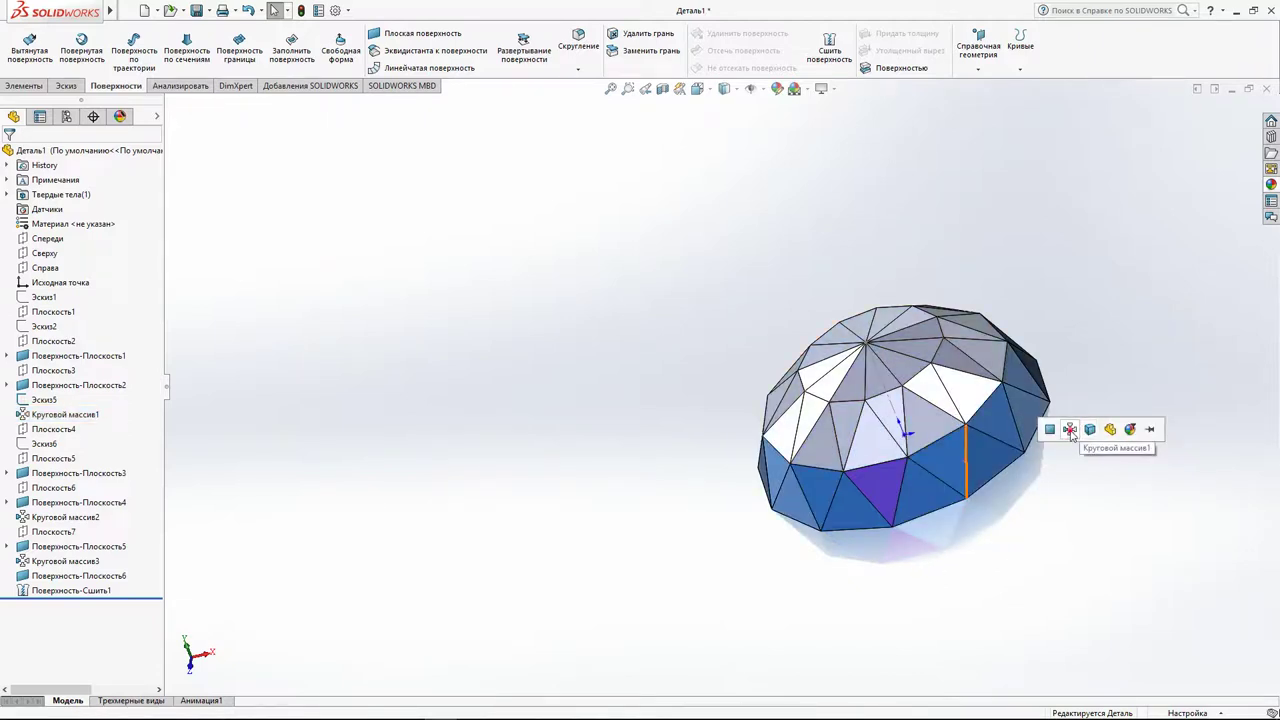
click(1070, 430)
Paste the copied colour onto the pattern faces on the dome's other side.
mouse_move(1025, 479)
middle_down()
mouse_move(1034, 366)
mouse_move(980, 331)
mouse_move(916, 508)
mouse_move(790, 465)
middle_up()
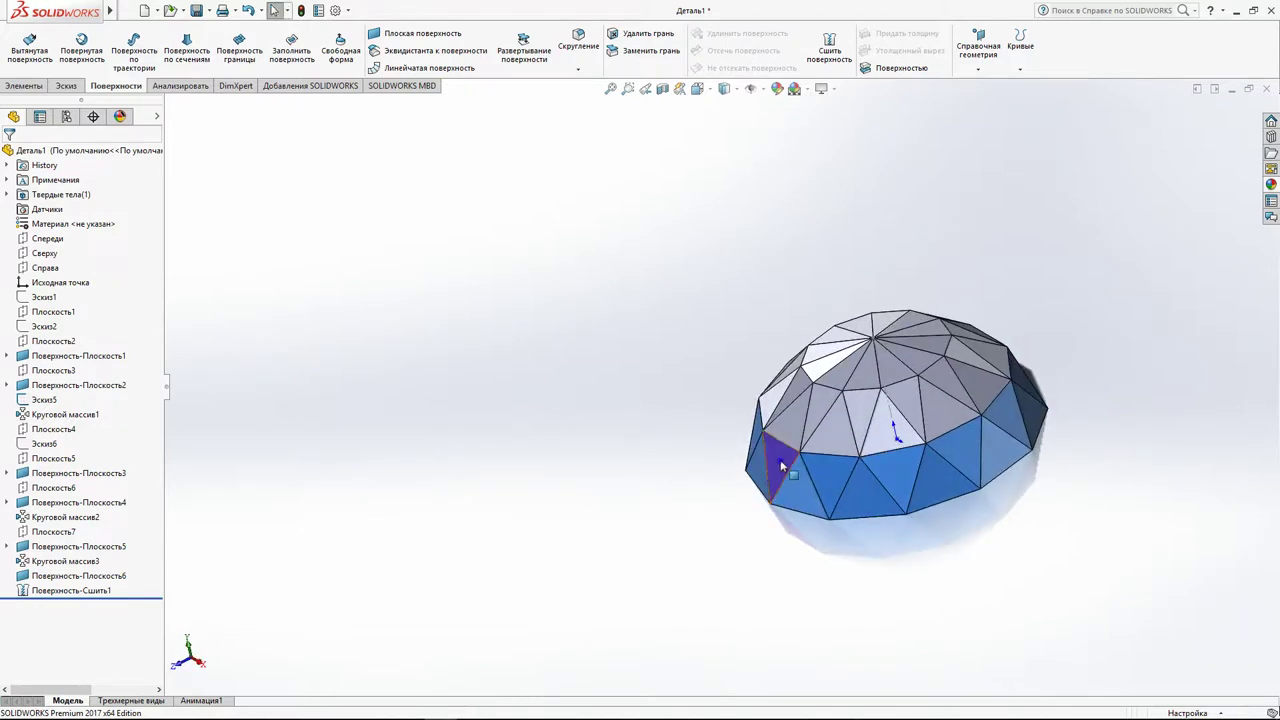
right_click(781, 459)
key(Escape)
click(838, 480)
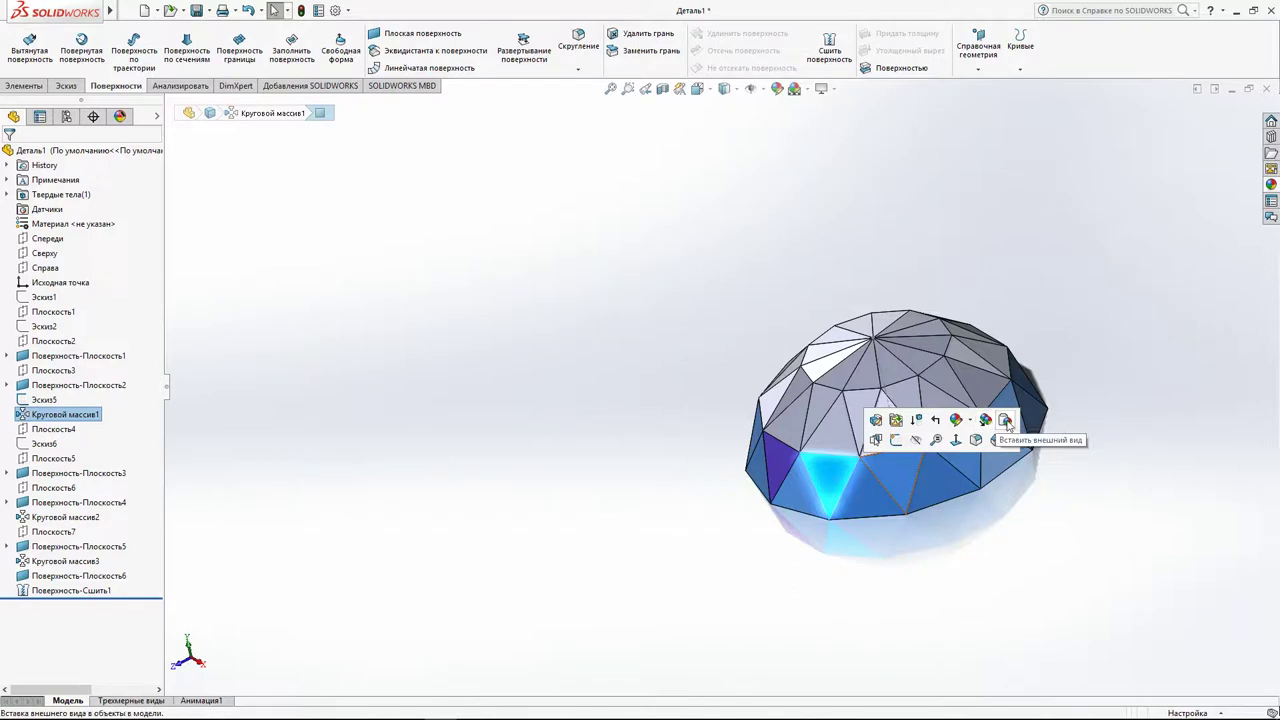
click(1006, 420)
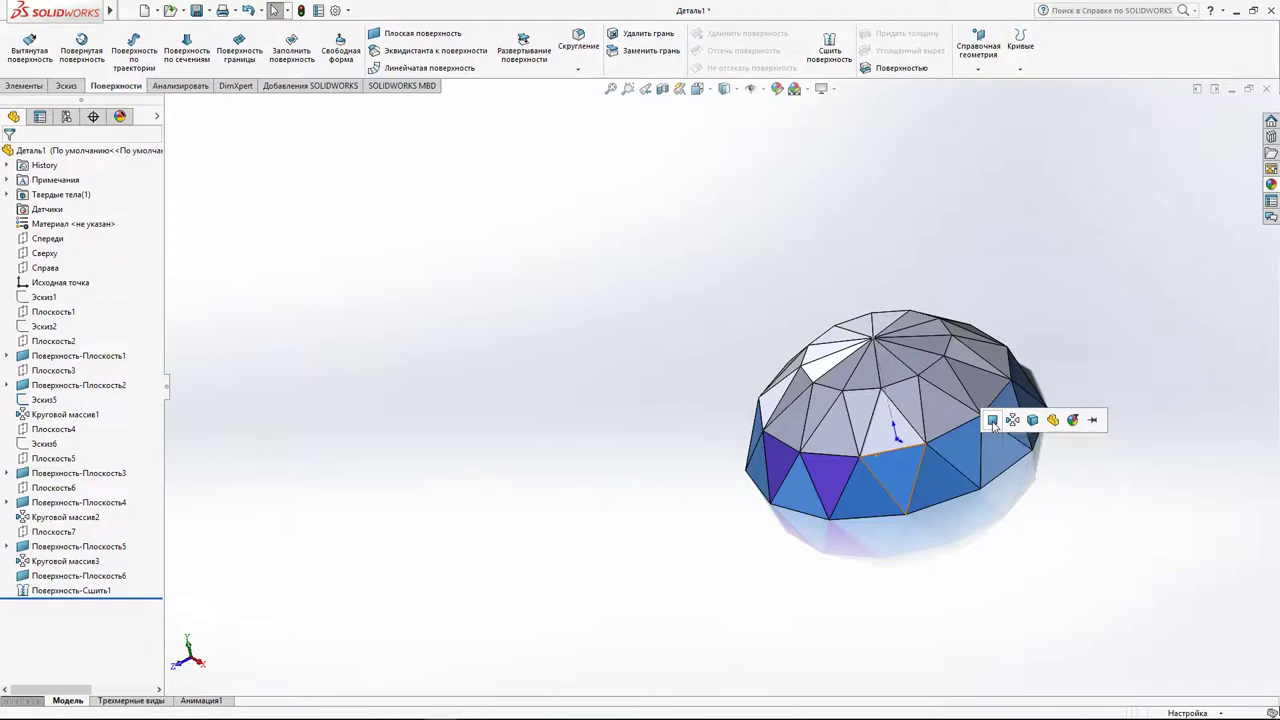
mouse_move(1075, 260)
middle_down()
mouse_move(1066, 394)
mouse_move(1006, 489)
mouse_move(814, 531)
mouse_move(671, 646)
mouse_move(971, 314)
mouse_move(909, 457)
mouse_move(909, 520)
mouse_move(947, 572)
mouse_move(890, 445)
middle_up()
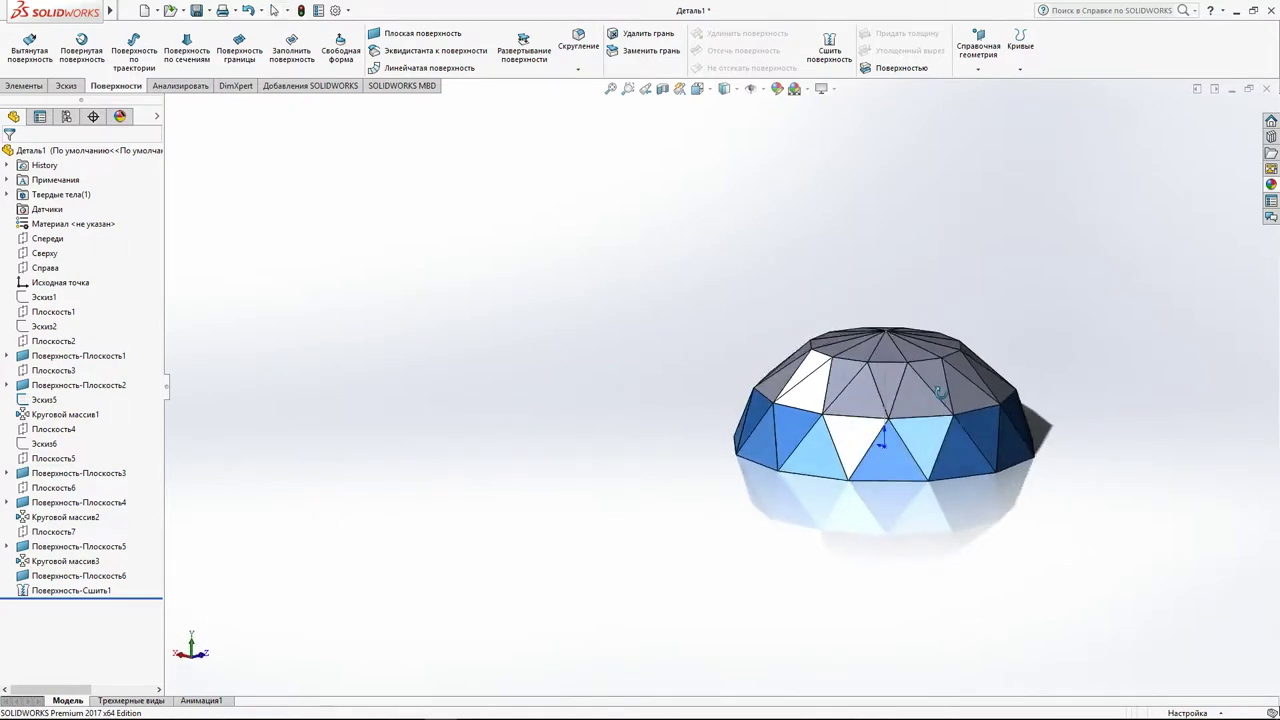
Start a Mirror feature using the dome's flat bottom face as the mirror plane.
click(24, 85)
click(642, 68)
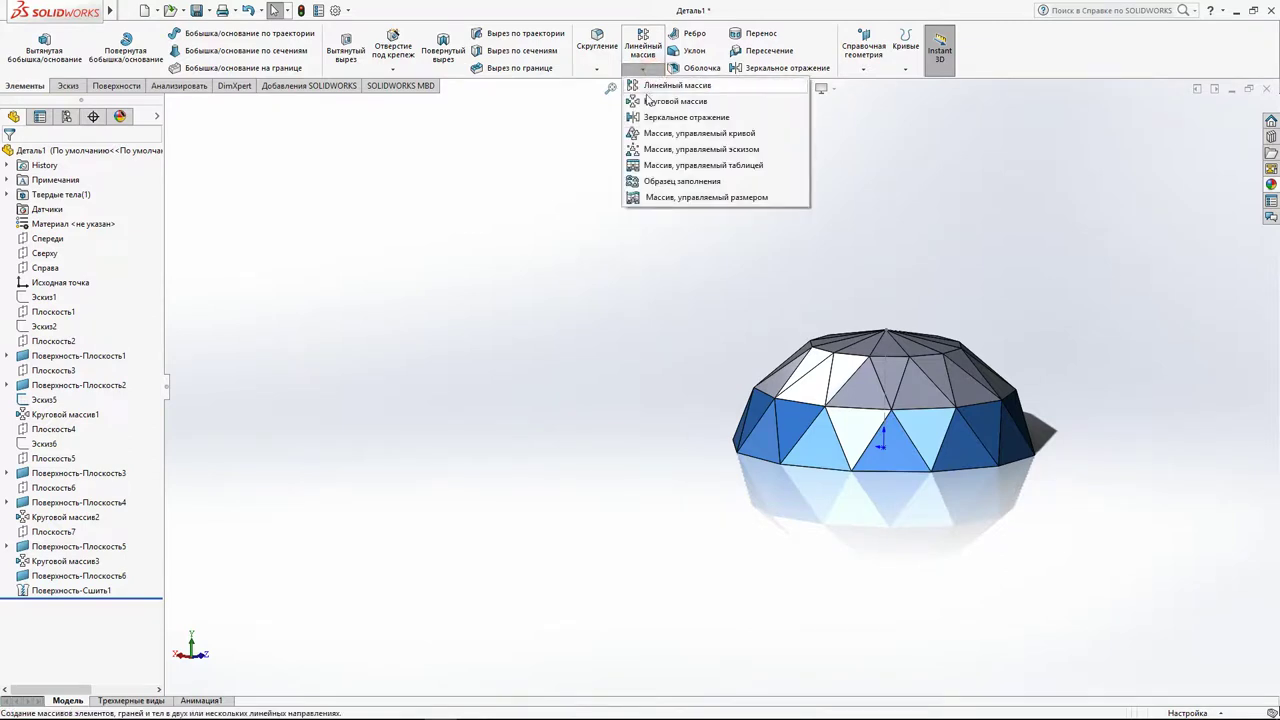
click(636, 117)
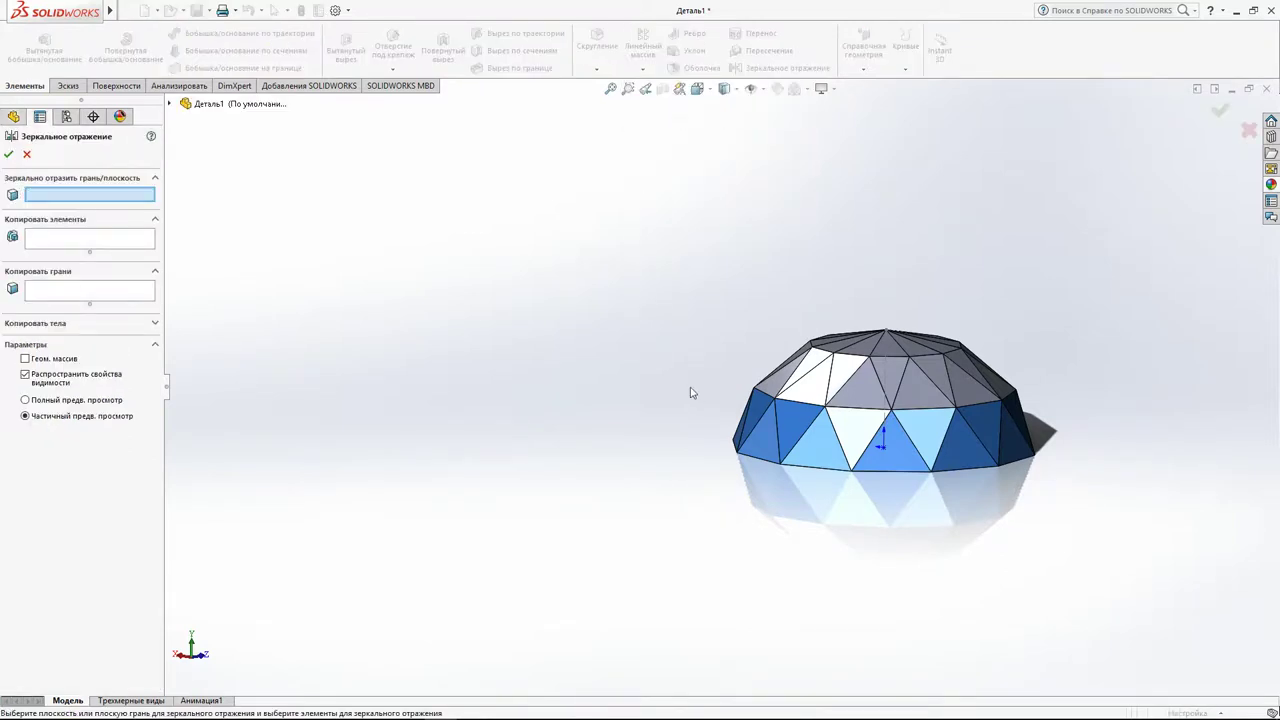
middle_drag(690, 393, 717, 209)
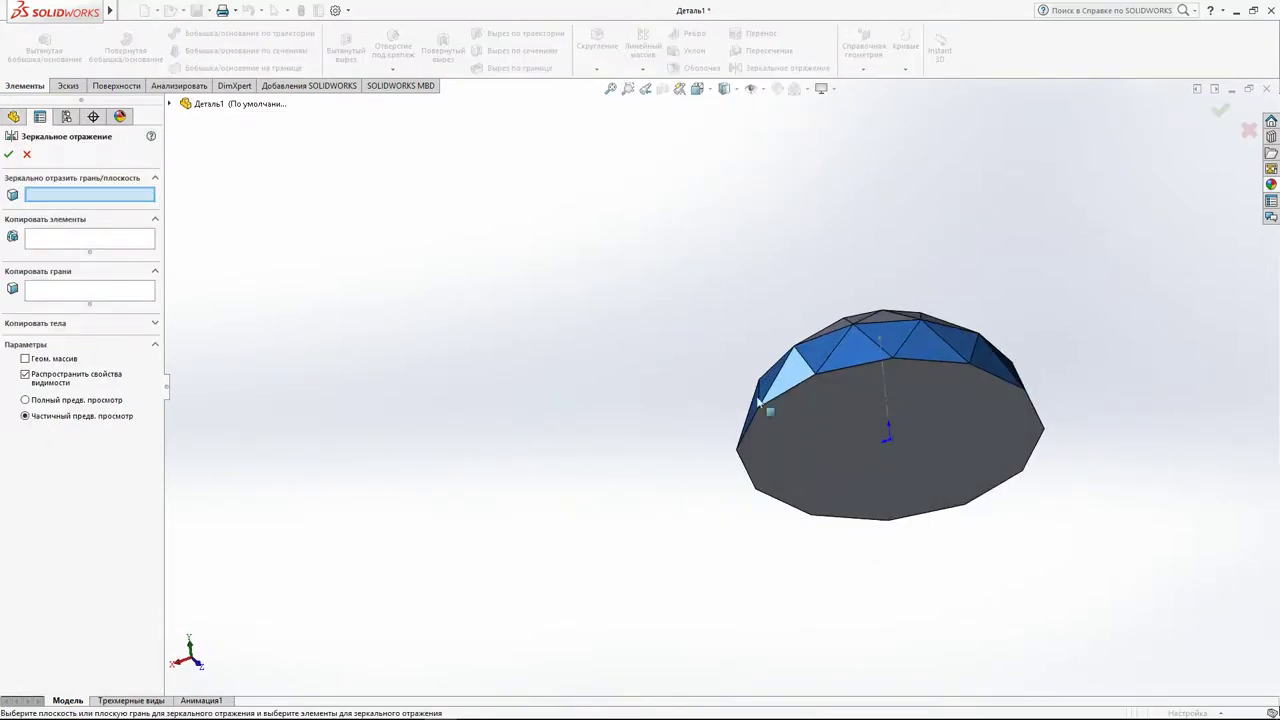
click(880, 418)
middle_drag(600, 350, 531, 437)
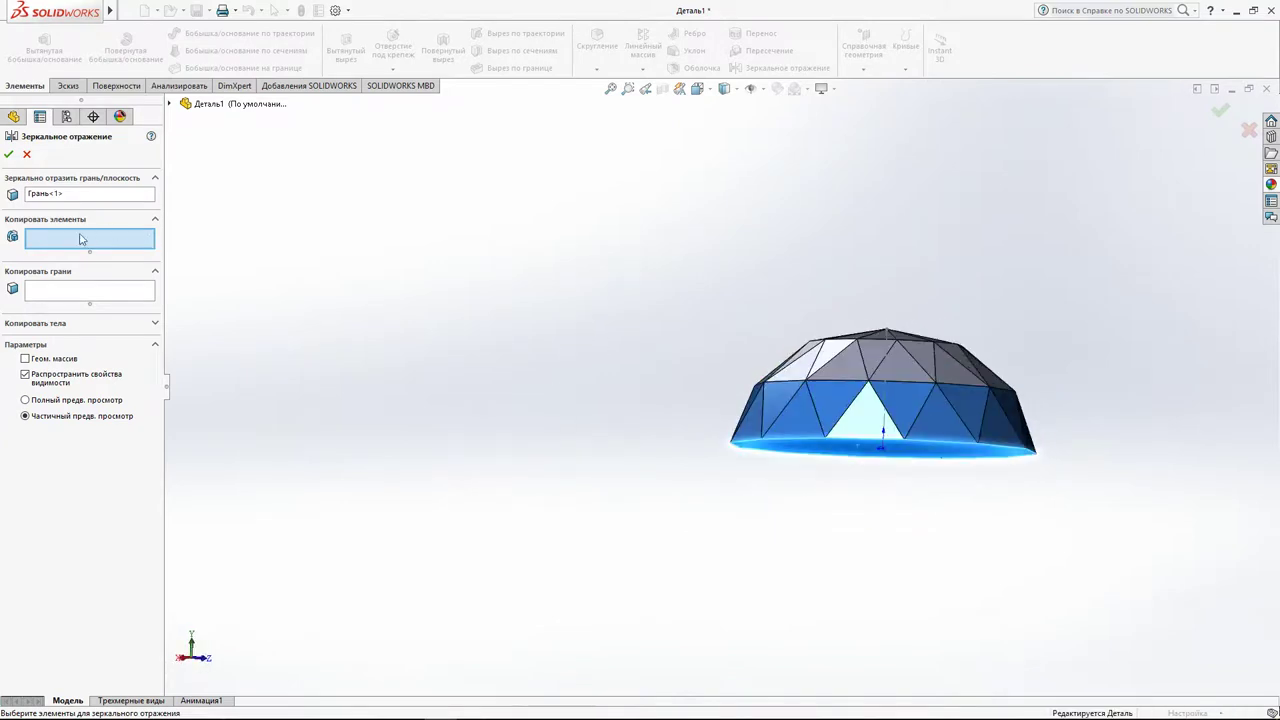
click(993, 418)
middle_drag(945, 403, 565, 341)
Add several dome faces to the Faces to Mirror list.
click(127, 300)
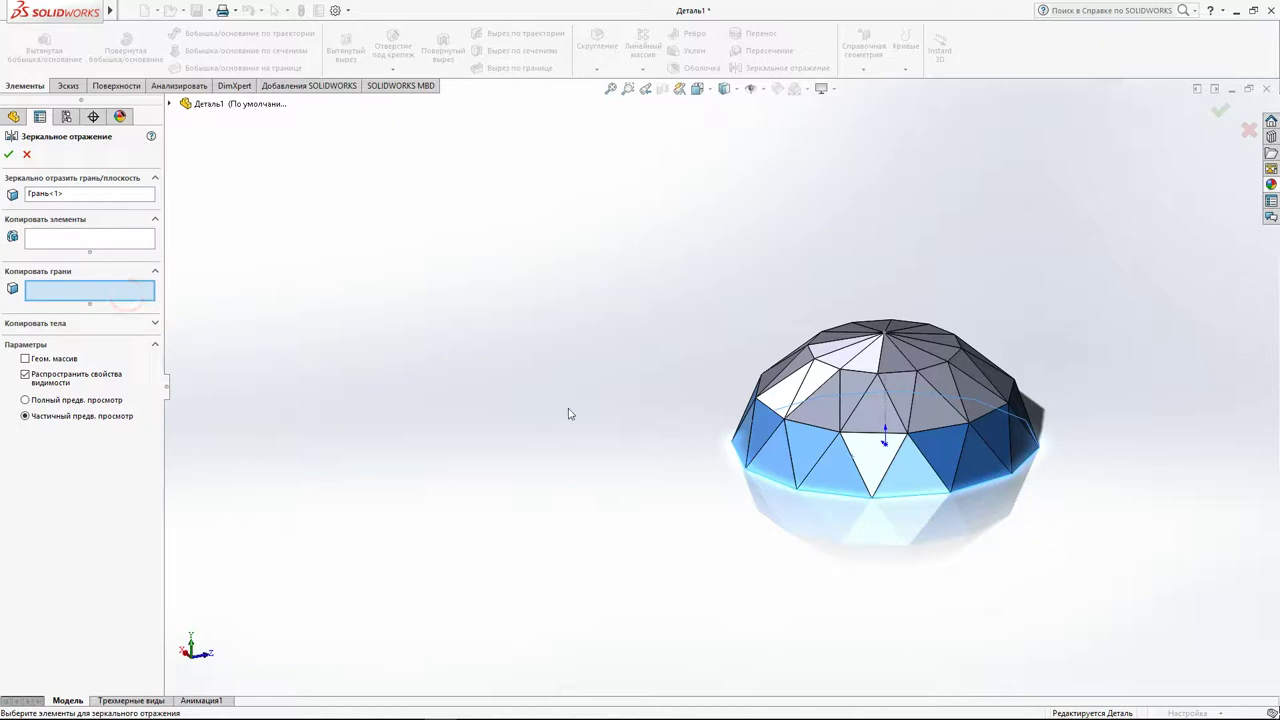
click(62, 237)
click(72, 292)
click(86, 244)
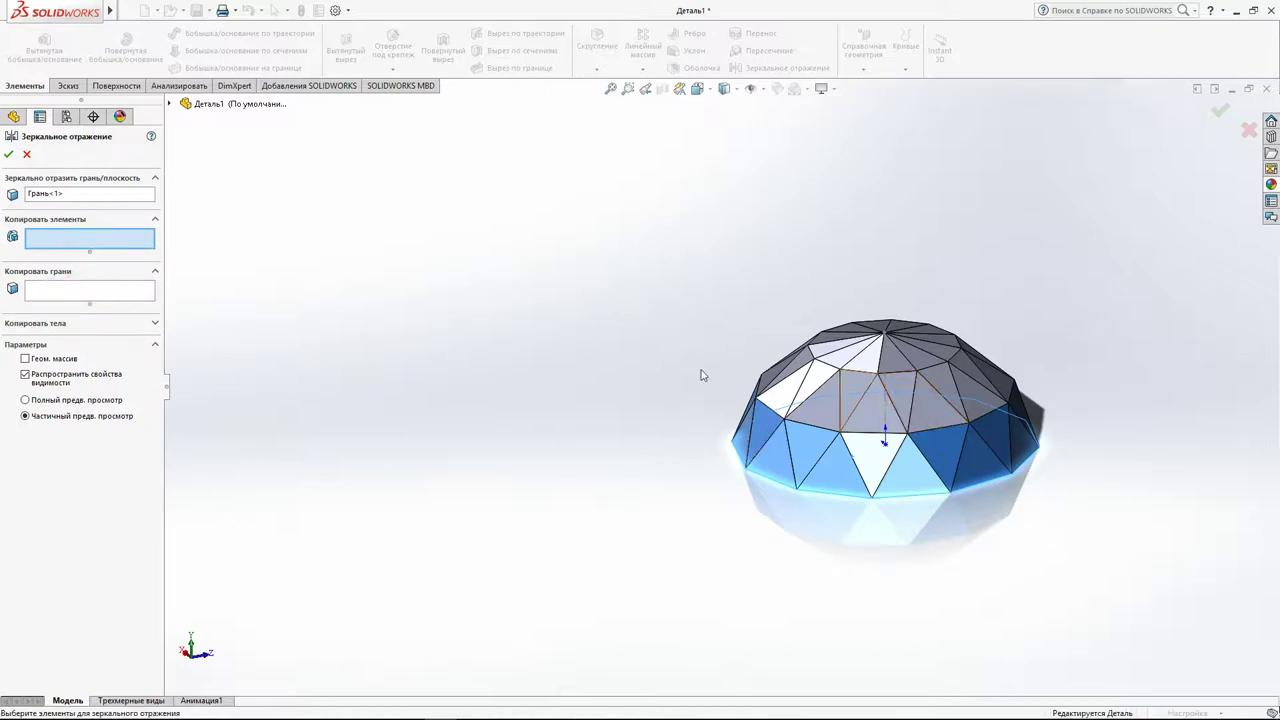
click(108, 291)
click(877, 440)
mouse_move(877, 436)
middle_down()
mouse_move(872, 356)
mouse_move(786, 387)
middle_up()
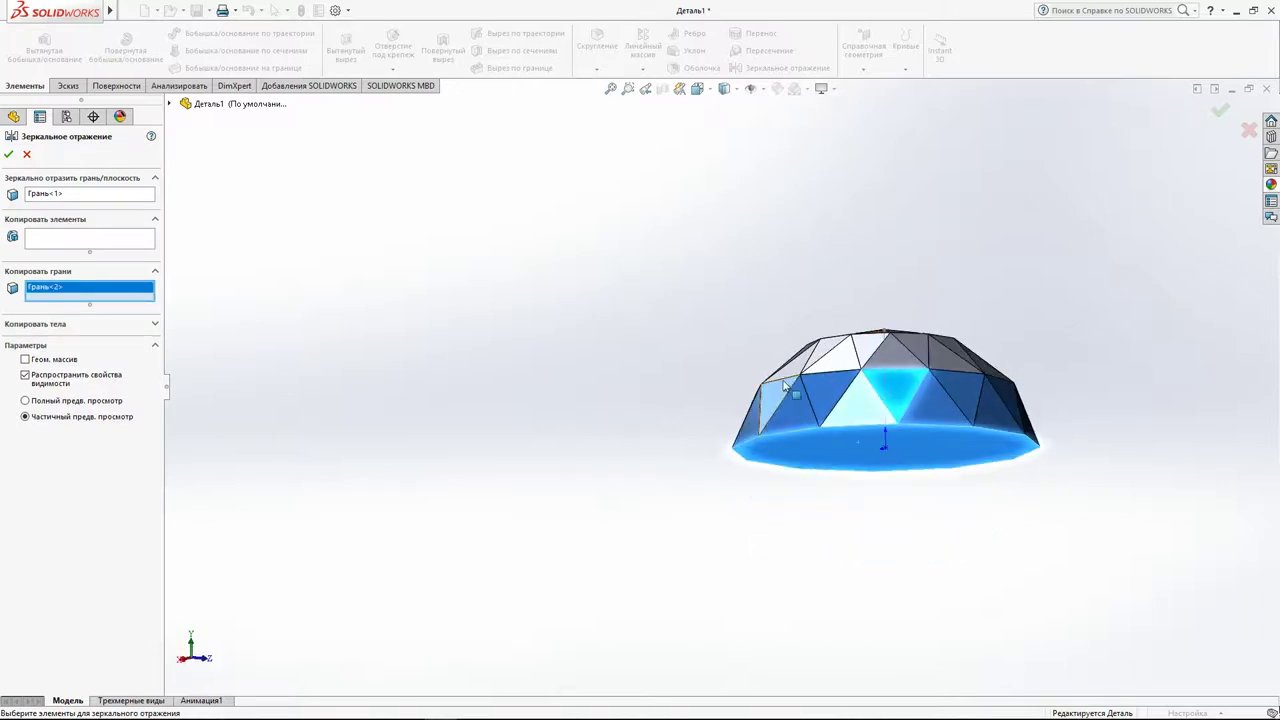
click(1010, 410)
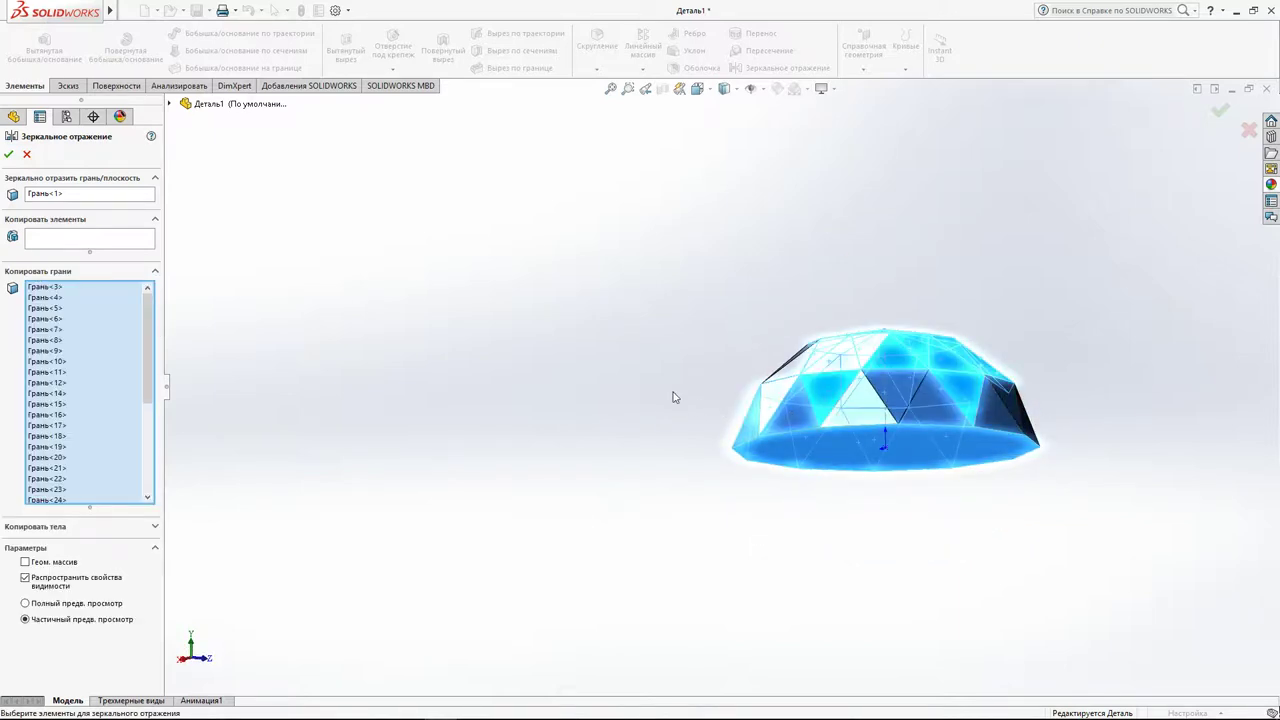
middle_drag(673, 397, 656, 424)
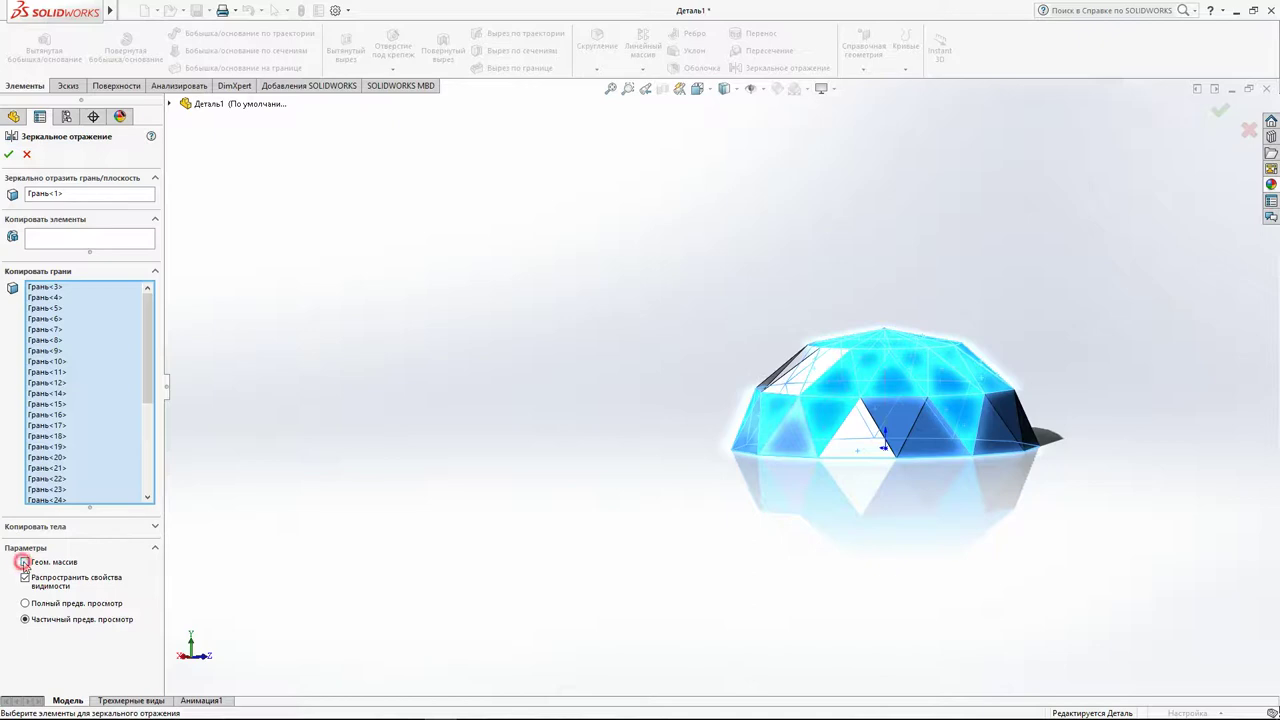
mouse_move(627, 466)
middle_down()
mouse_move(640, 197)
mouse_move(463, 285)
mouse_move(857, 443)
middle_up()
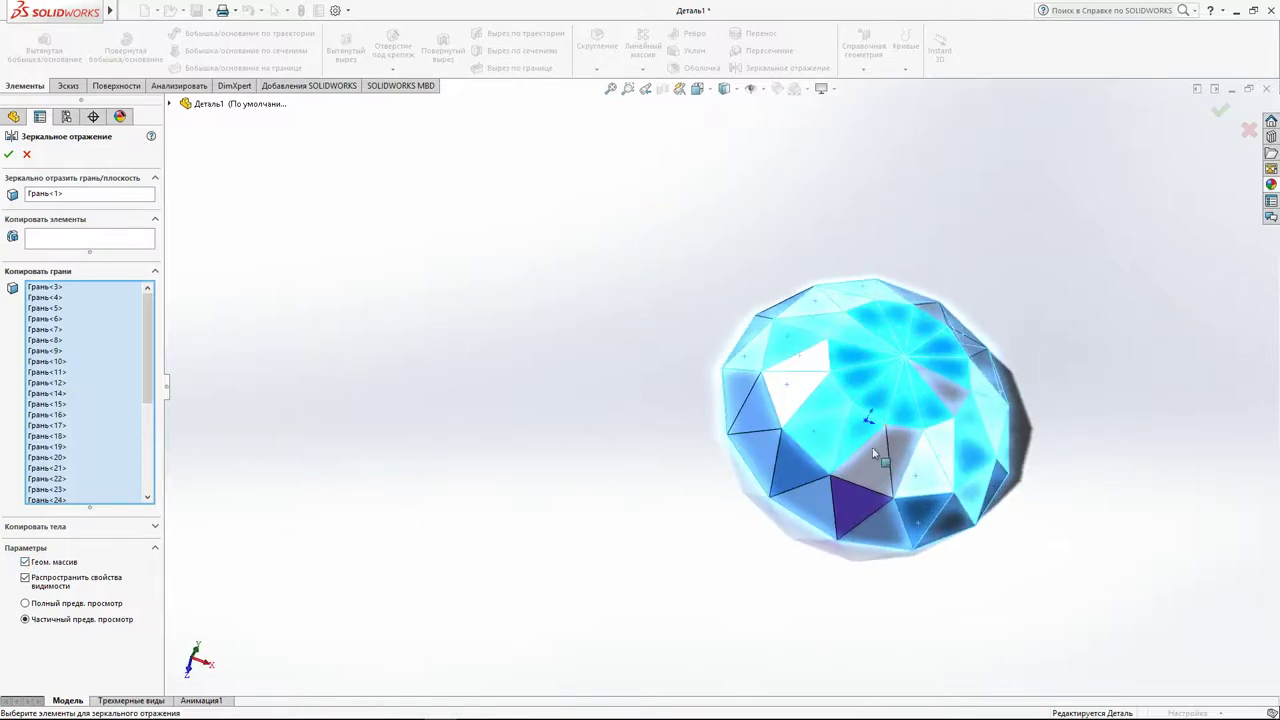
click(891, 465)
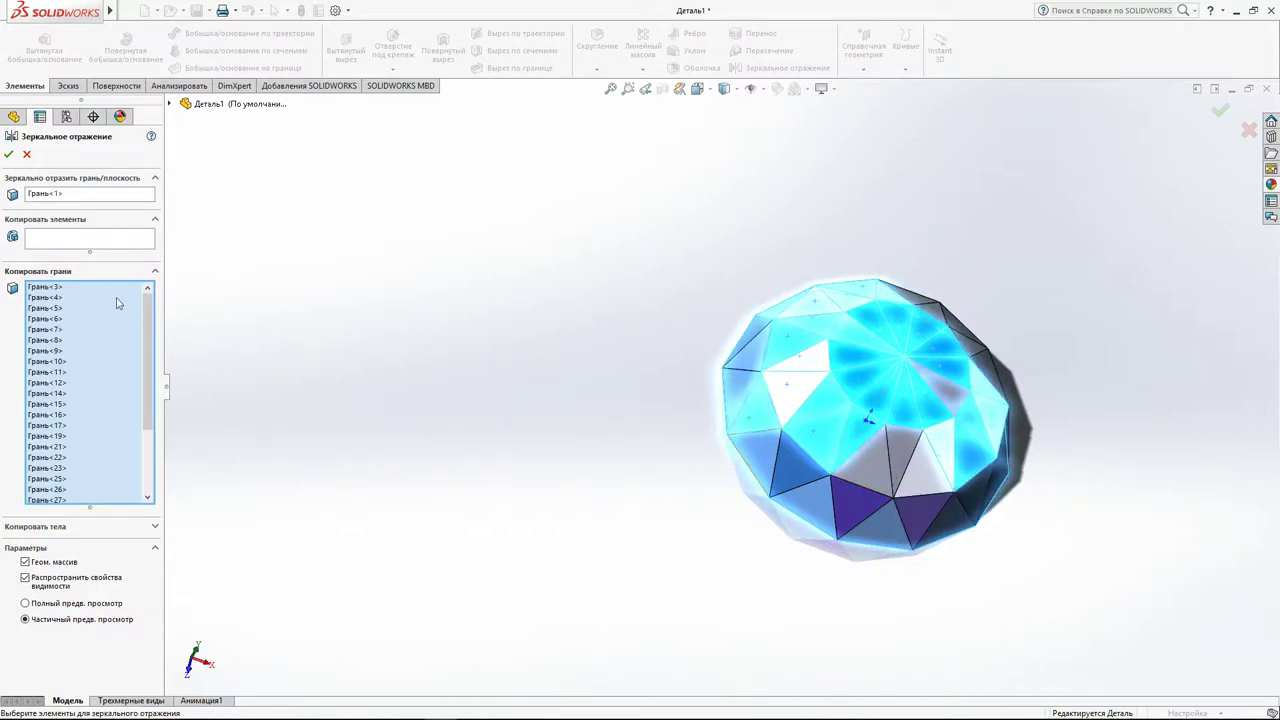
Delete all the picked face entries from the Faces to Mirror list.
scroll(140, 320, down, 3)
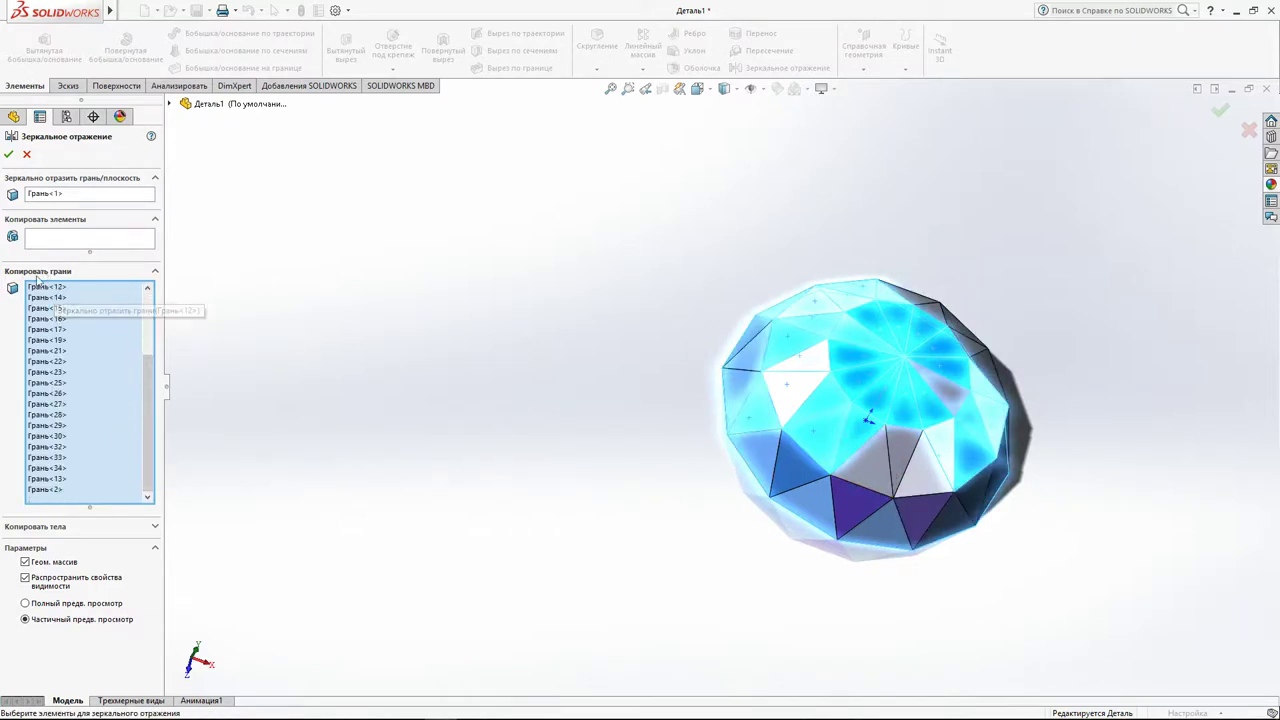
click(35, 240)
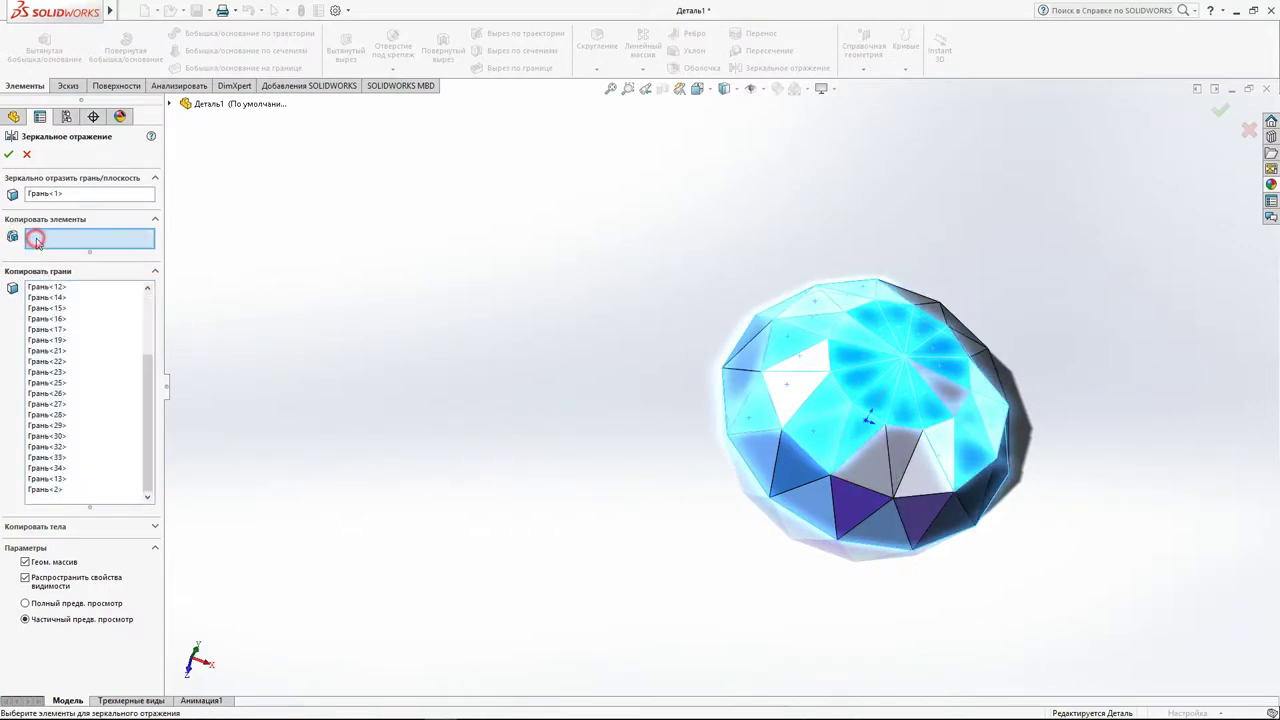
click(78, 493)
key(Delete)
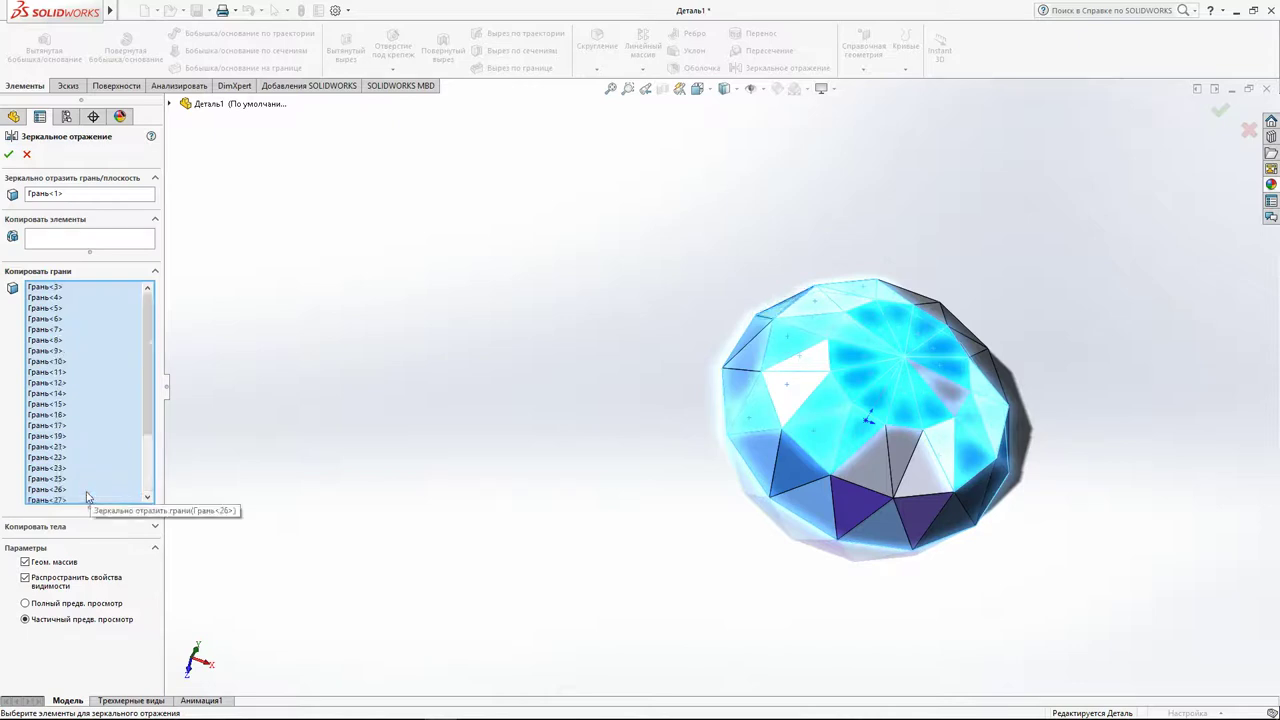
click(84, 486)
key(Delete)
click(70, 455)
key(Delete)
click(59, 427)
key(Delete)
click(54, 409)
key(Delete)
click(54, 391)
key(Delete)
key(Delete)
key(Delete)
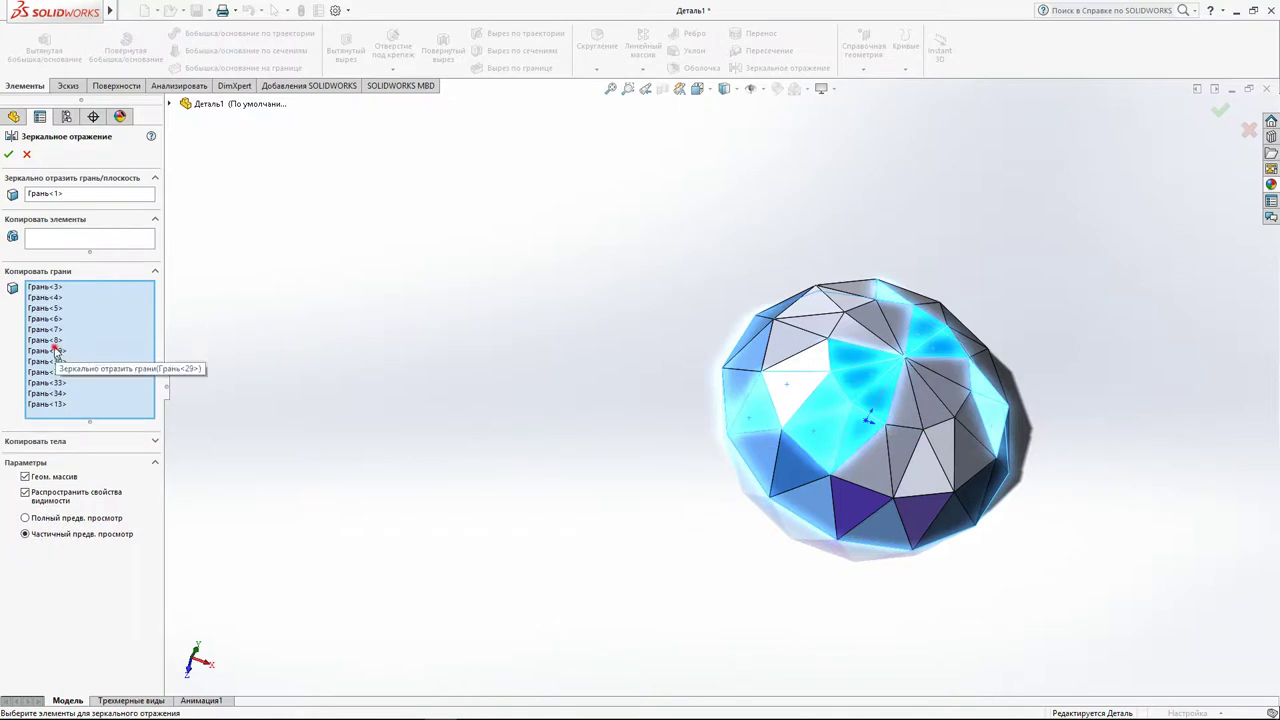
click(51, 354)
key(Delete)
key(Delete)
key(Delete)
key(Delete)
key(Delete)
click(48, 318)
key(Delete)
key(Delete)
key(Delete)
key(Delete)
click(47, 298)
key(Delete)
key(Delete)
click(44, 288)
key(Delete)
key(Delete)
click(45, 238)
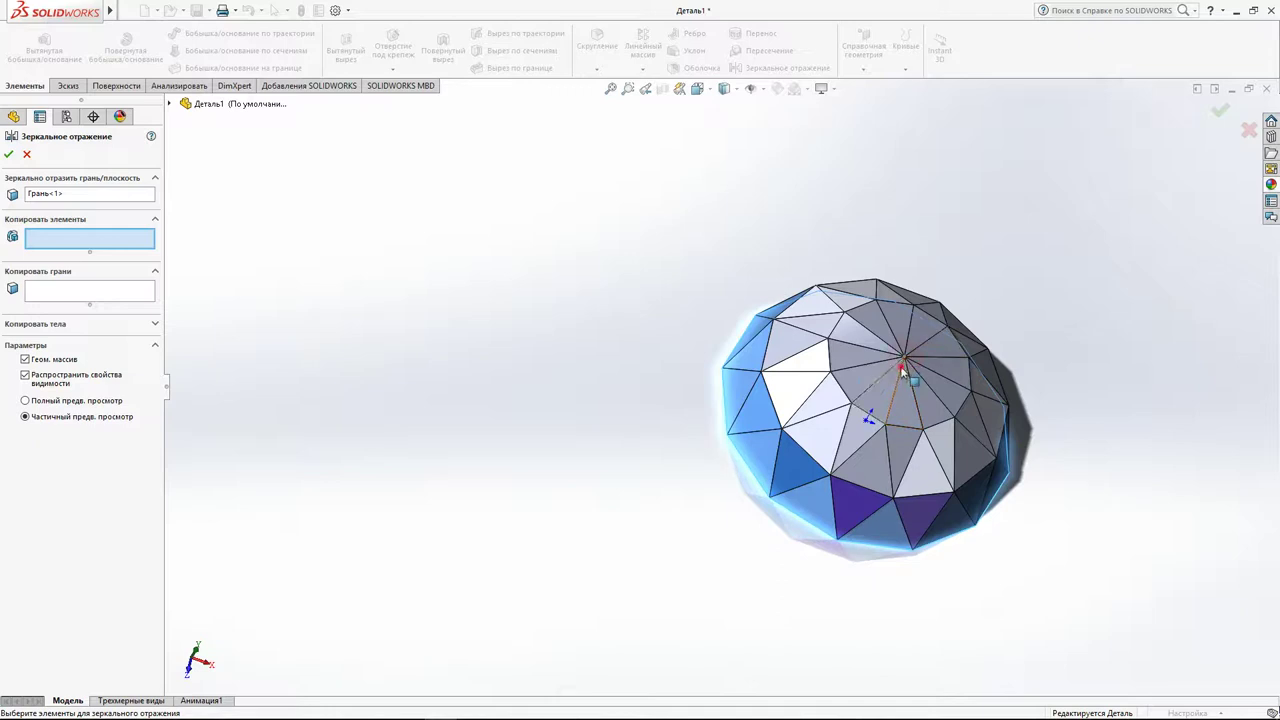
Mirror the body Поверхность-Сшить1 instead and confirm the Зеркальное отражение1 feature.
mouse_move(848, 410)
middle_down()
mouse_move(820, 410)
mouse_move(826, 280)
middle_up()
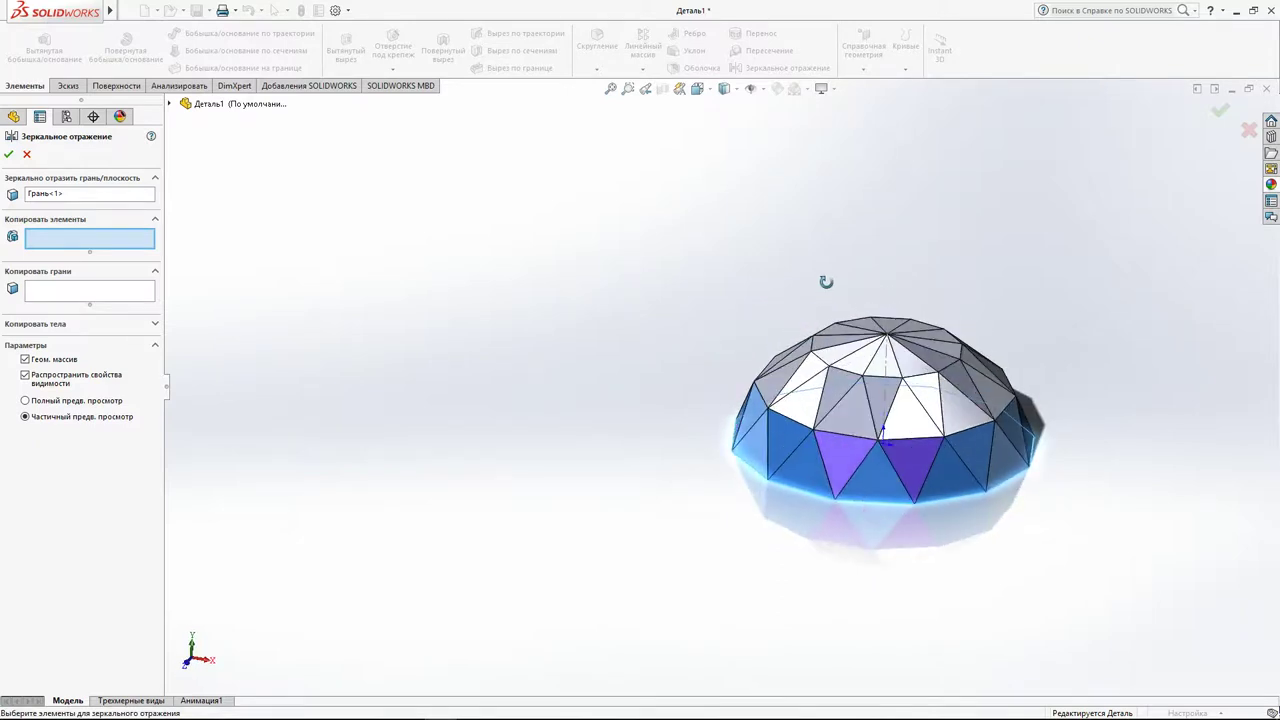
middle_drag(829, 352, 812, 420)
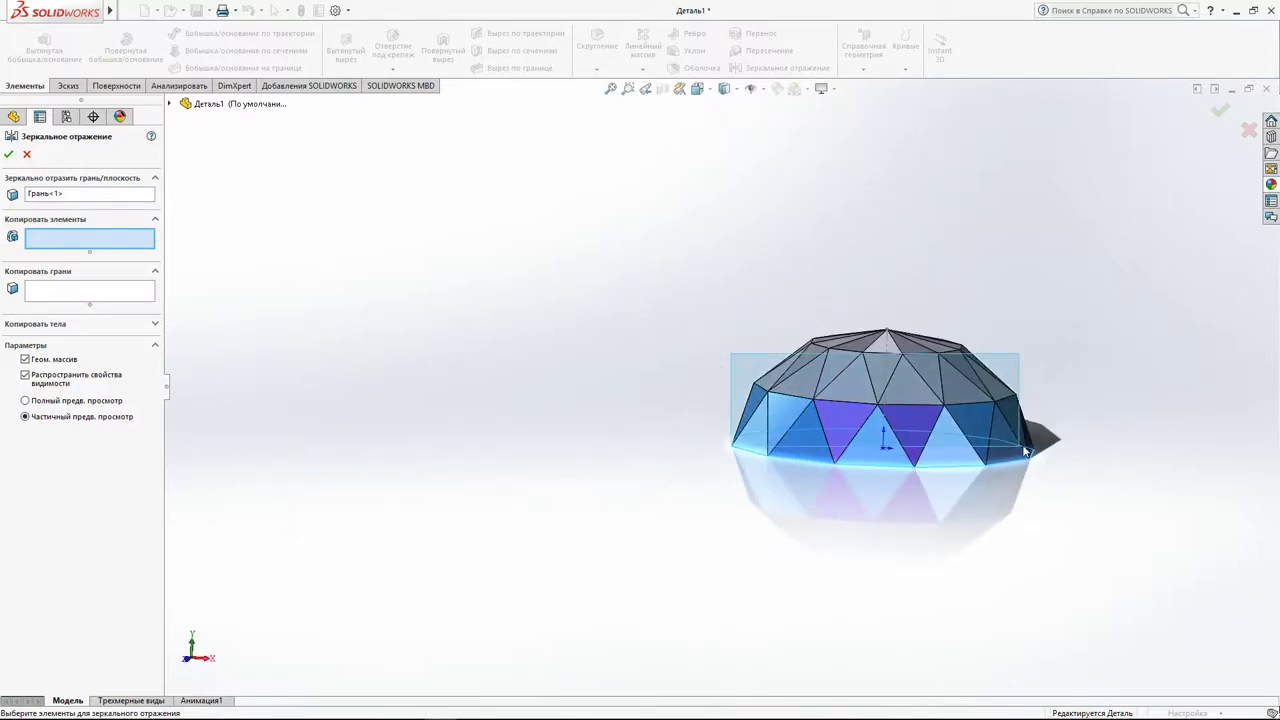
click(62, 286)
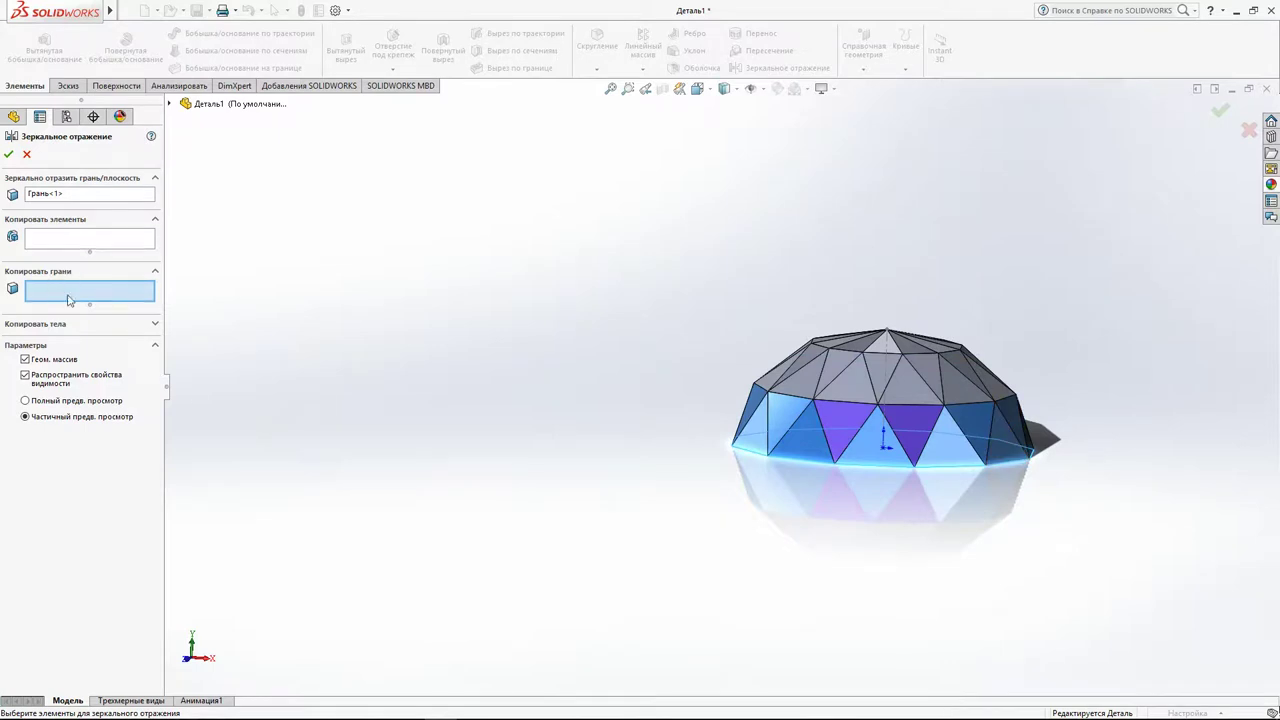
click(156, 324)
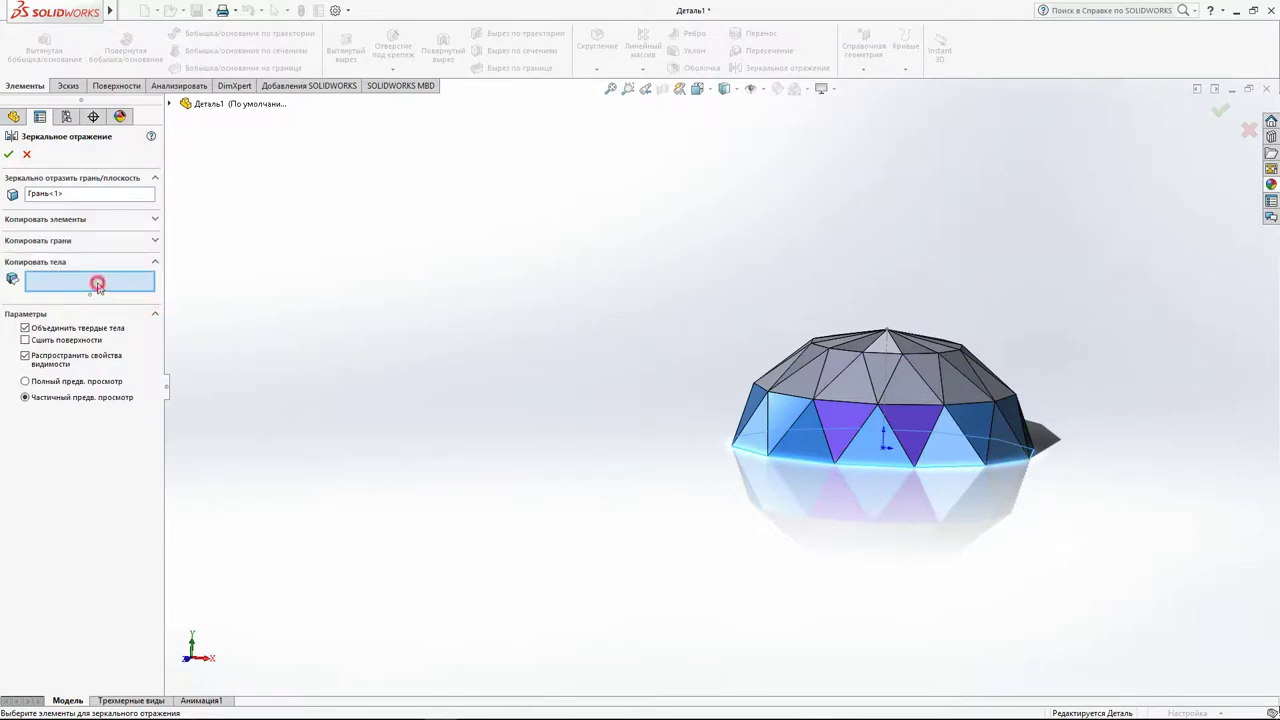
click(921, 403)
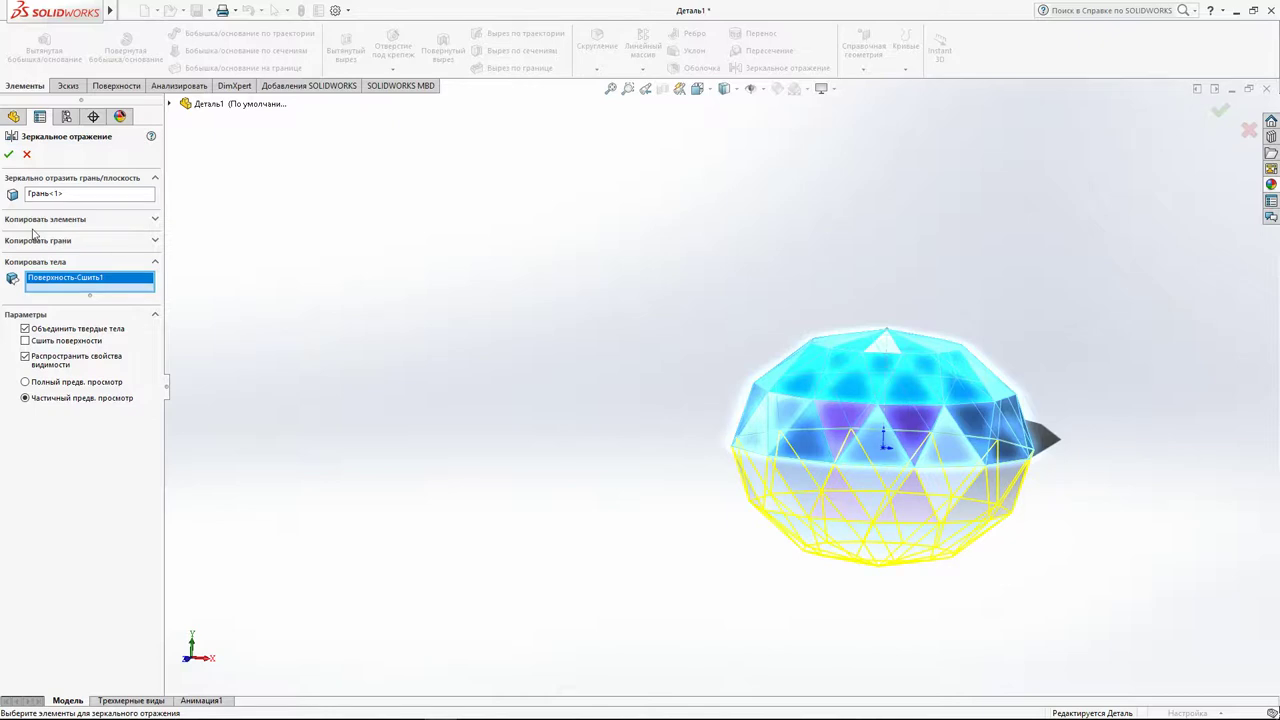
click(10, 156)
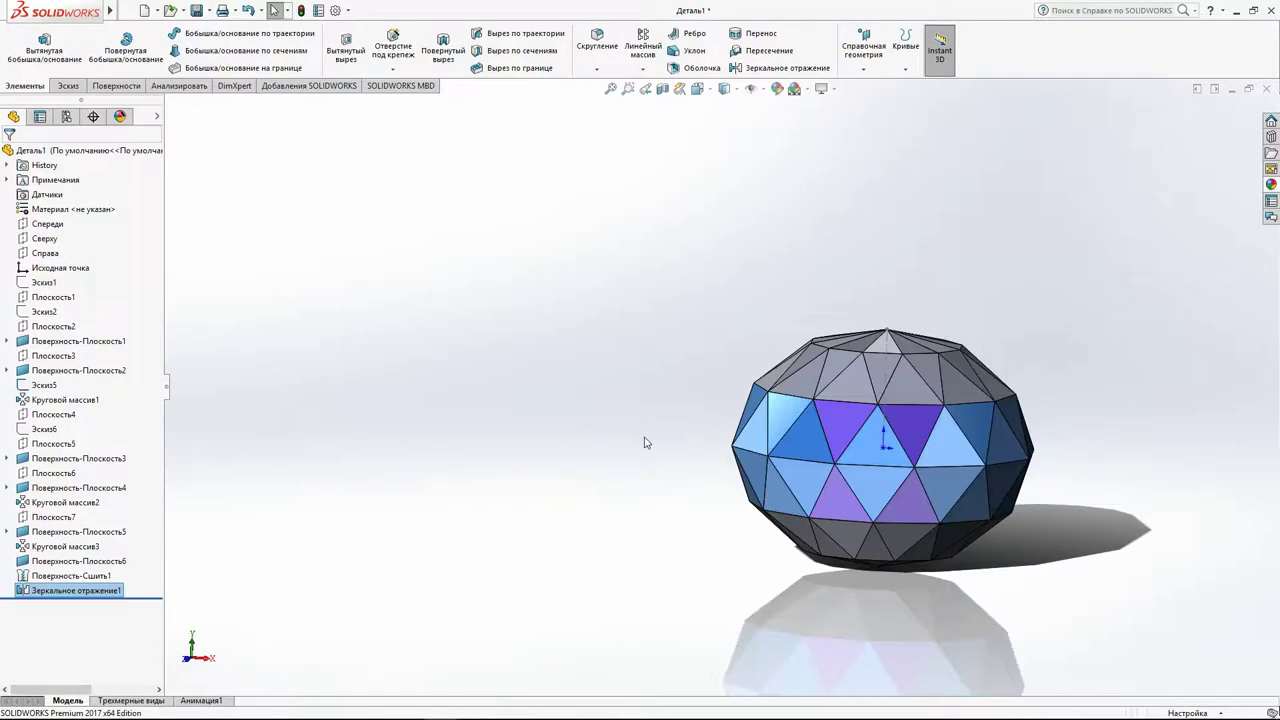
Edit Эскиз5, change its 80 dimension to 100, and exit the sketch.
mouse_move(645, 442)
middle_down()
mouse_move(723, 437)
mouse_move(827, 284)
mouse_move(1009, 260)
mouse_move(1000, 451)
mouse_move(880, 486)
mouse_move(1094, 437)
mouse_move(1094, 106)
mouse_move(1043, 194)
middle_up()
scroll(819, 404, down, 3)
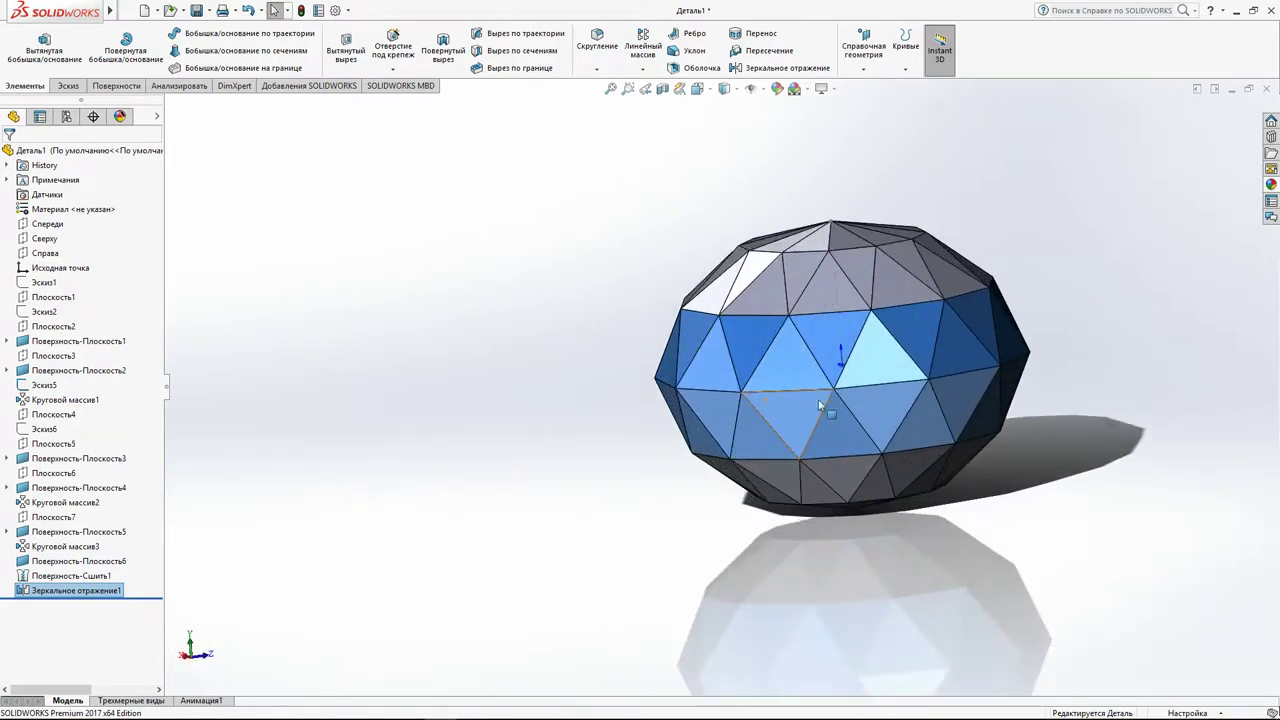
scroll(851, 309, up, 2)
mouse_move(851, 309)
middle_down()
mouse_move(877, 303)
mouse_move(832, 321)
middle_up()
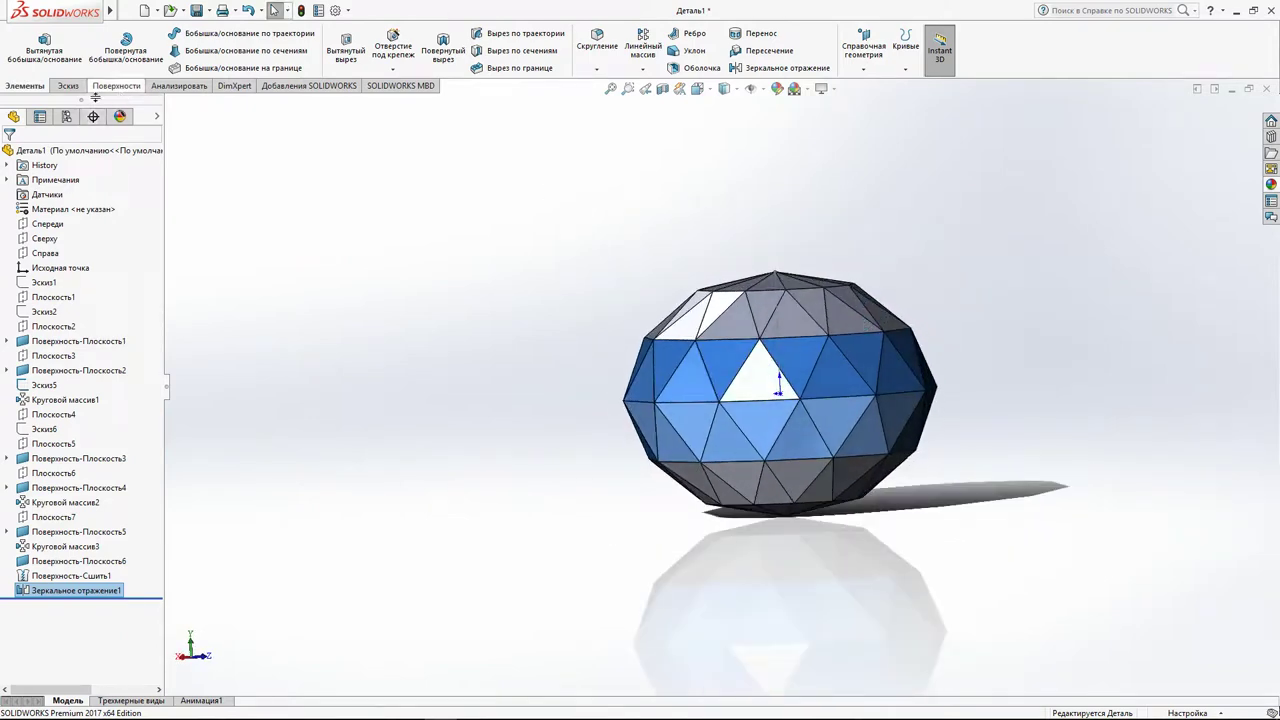
middle_drag(689, 257, 767, 318)
click(779, 342)
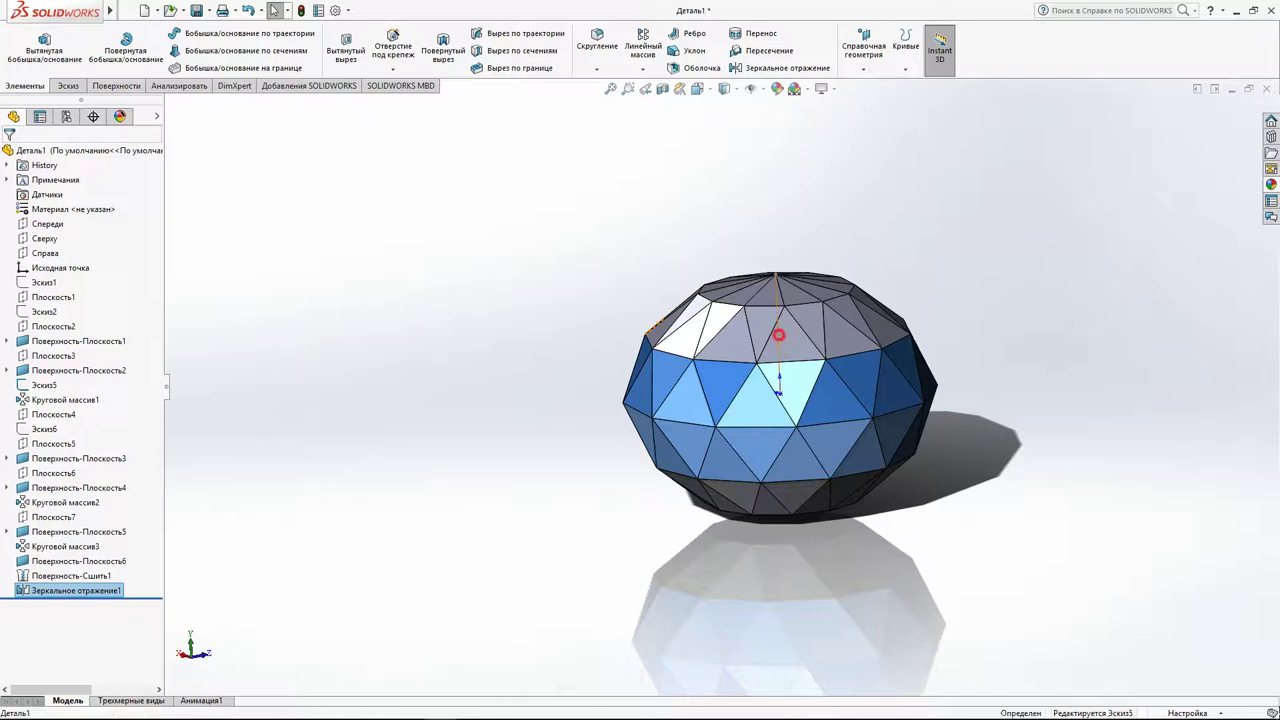
right_click(781, 341)
click(792, 292)
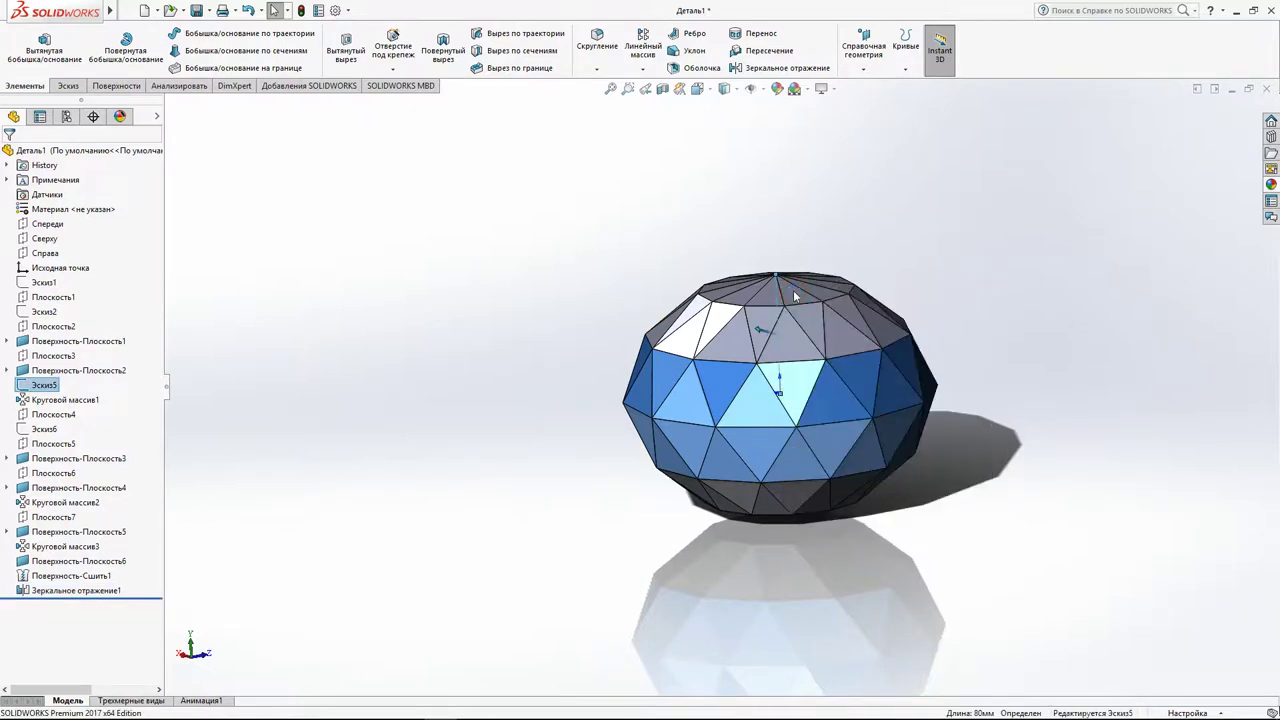
click(652, 317)
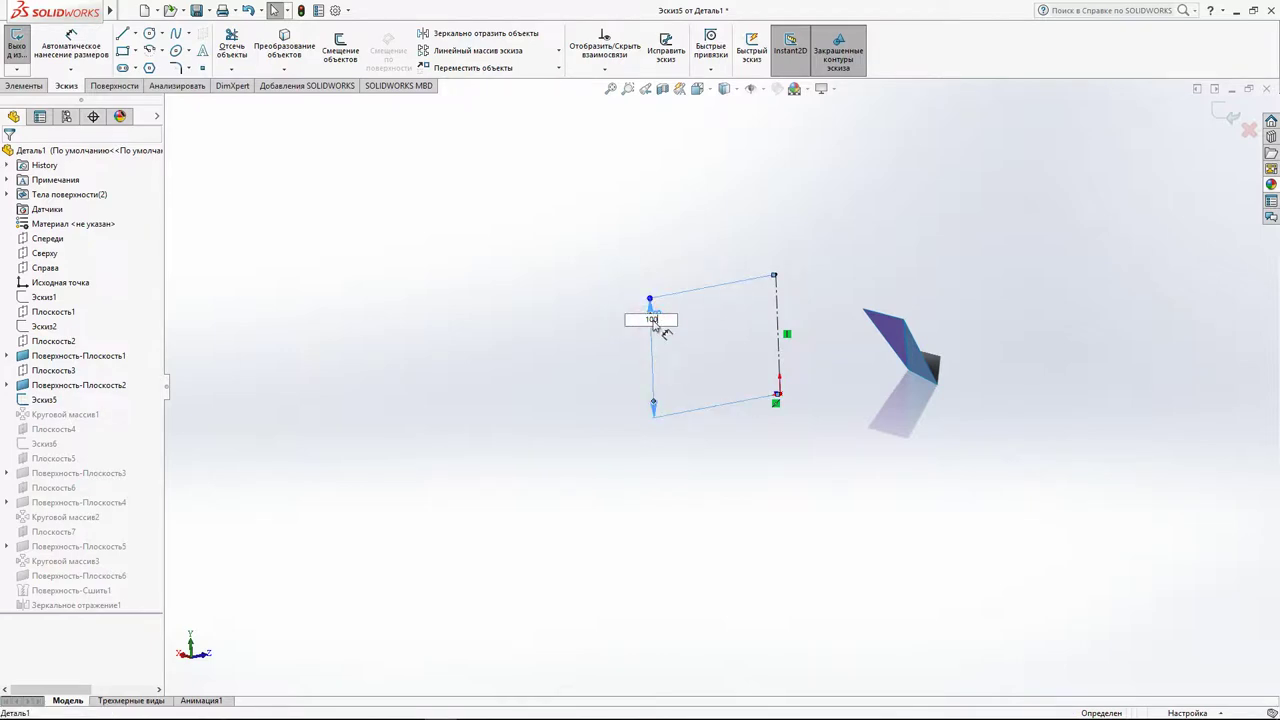
click(585, 341)
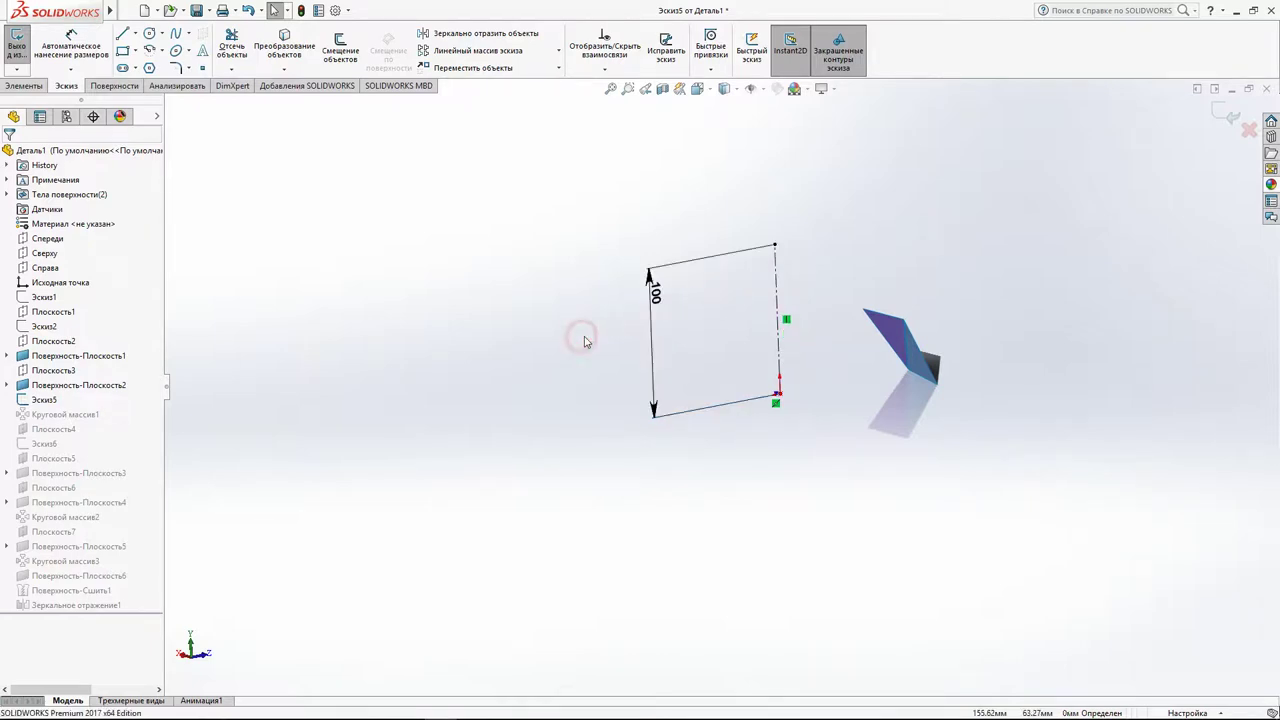
click(1222, 122)
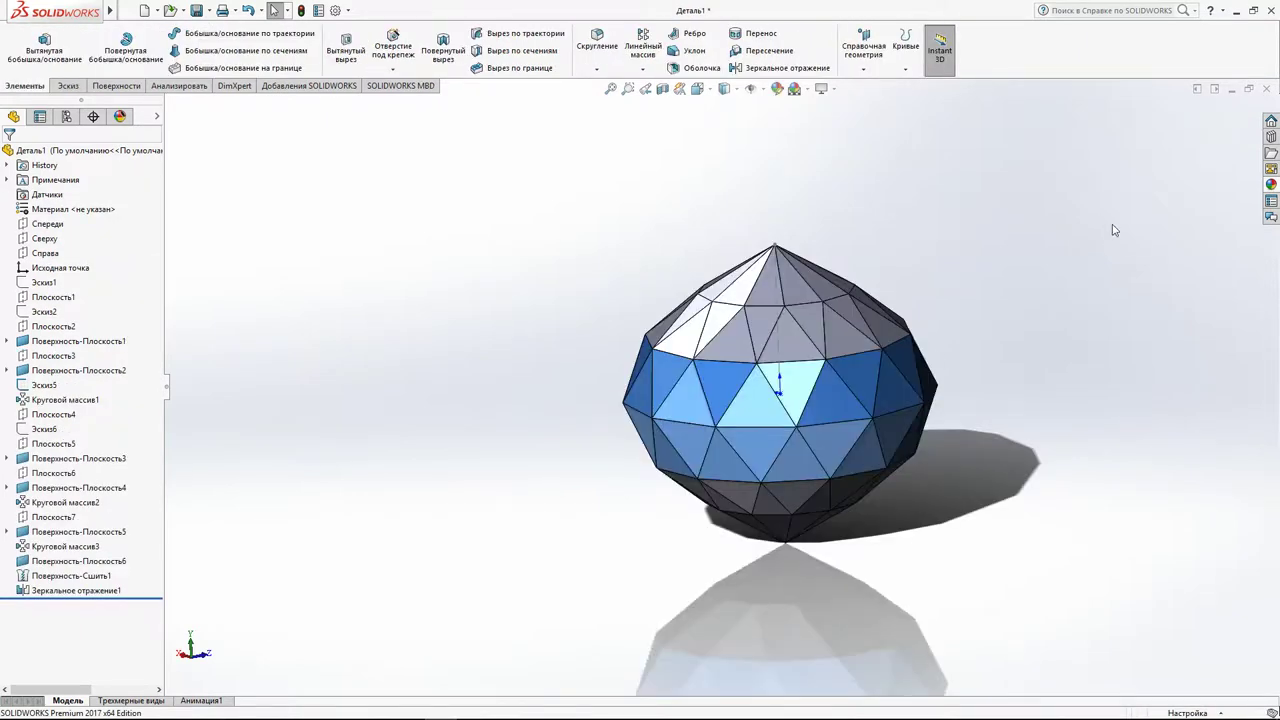
key(ctrl+1)
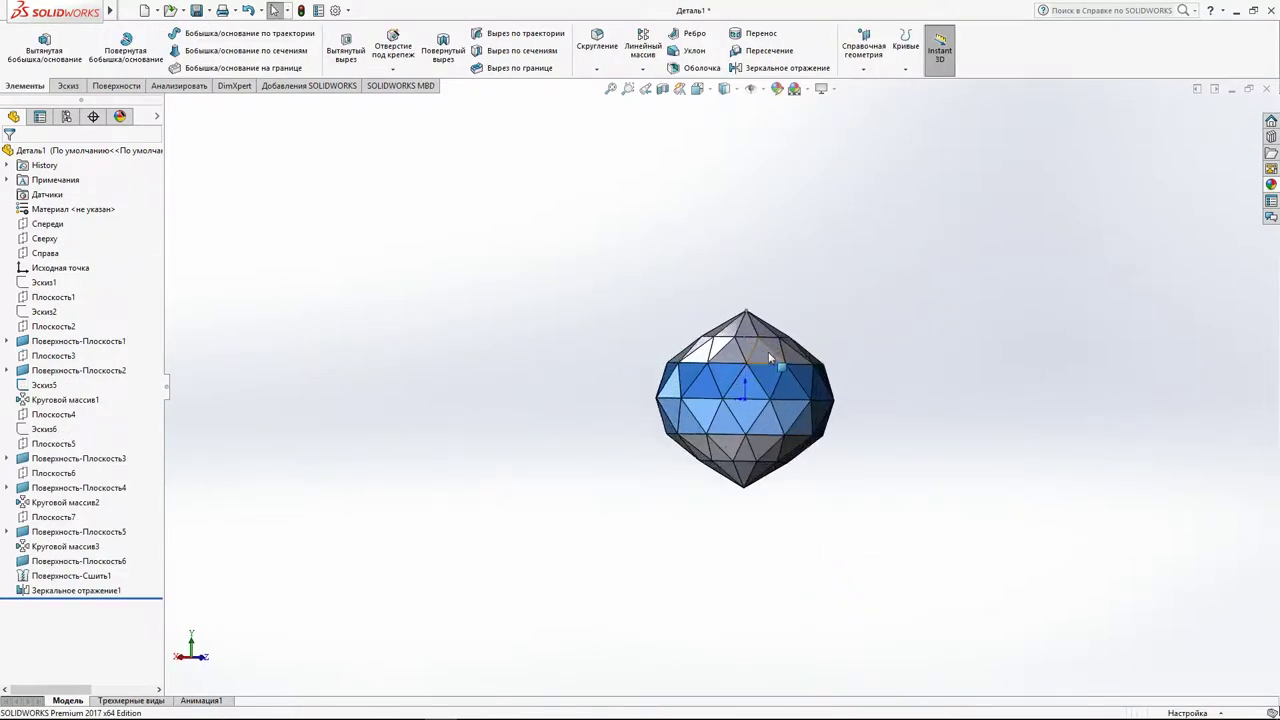
scroll(770, 357, down, 2)
scroll(771, 377, down, 3)
mouse_move(771, 377)
middle_down()
mouse_move(655, 388)
mouse_move(520, 517)
mouse_move(303, 446)
mouse_move(499, 258)
mouse_move(460, 387)
mouse_move(474, 397)
mouse_move(463, 435)
middle_up()
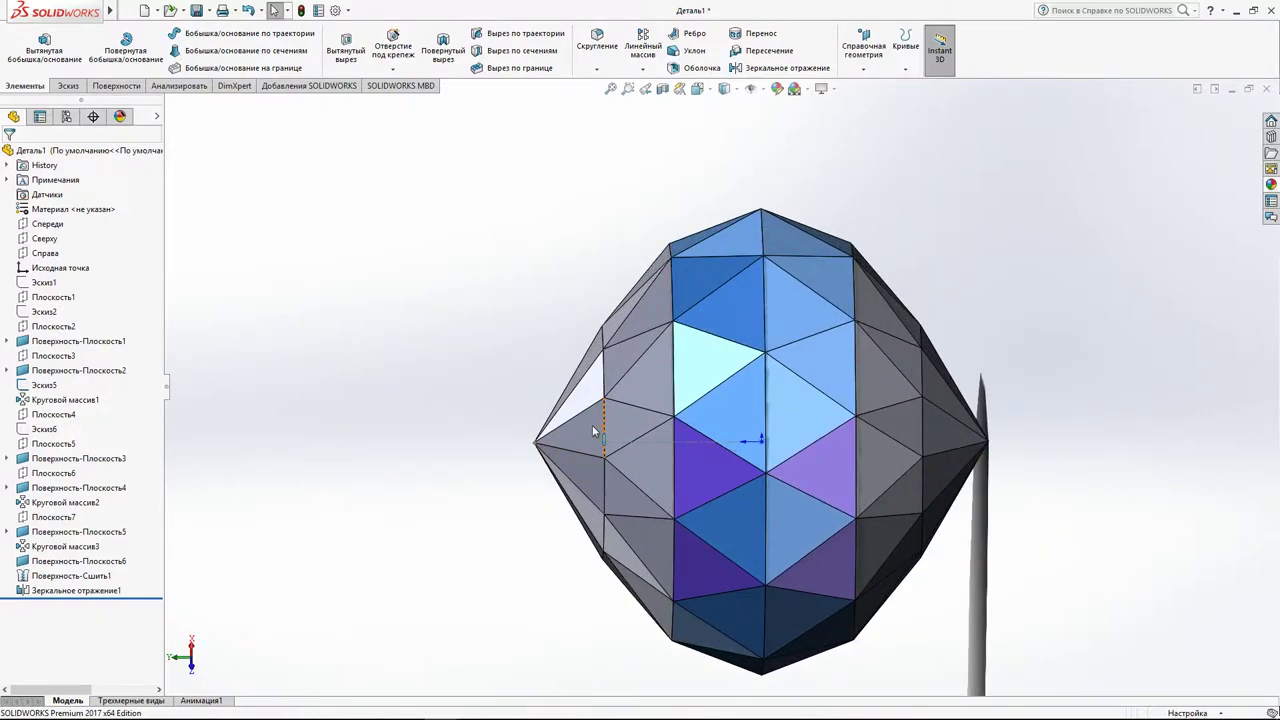
mouse_move(597, 434)
middle_down()
mouse_move(637, 418)
mouse_move(611, 373)
middle_up()
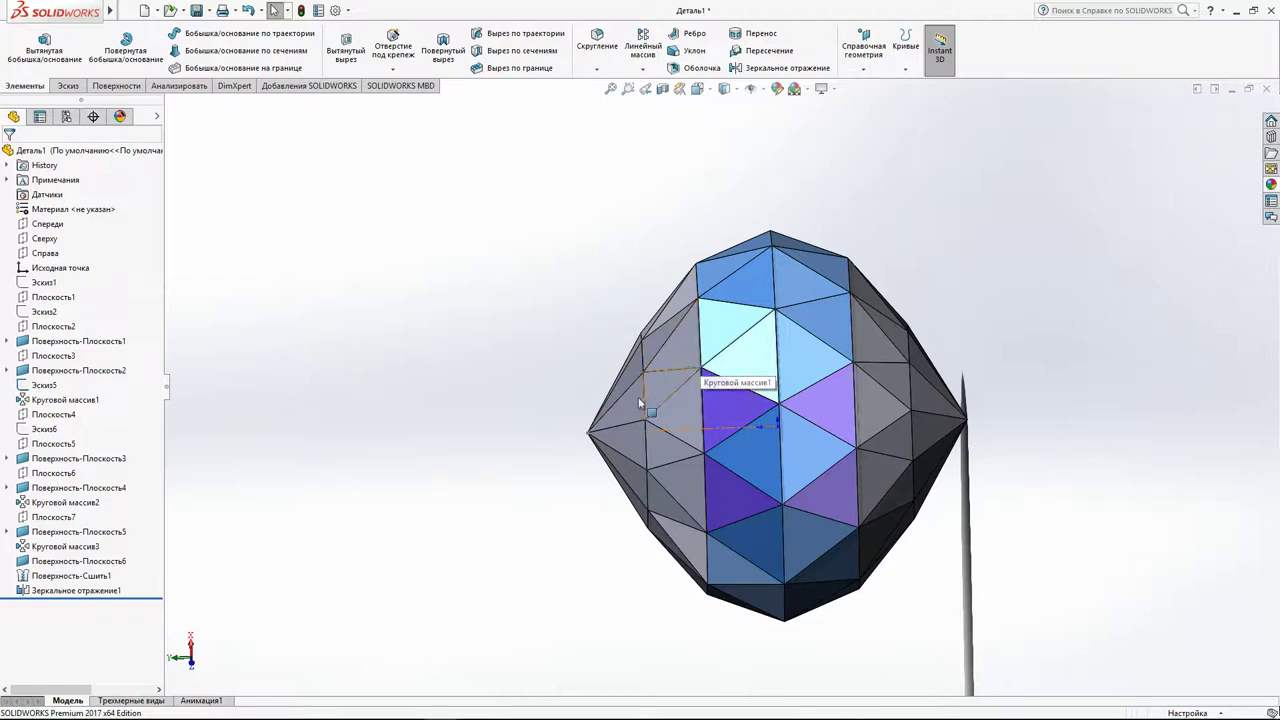
click(589, 434)
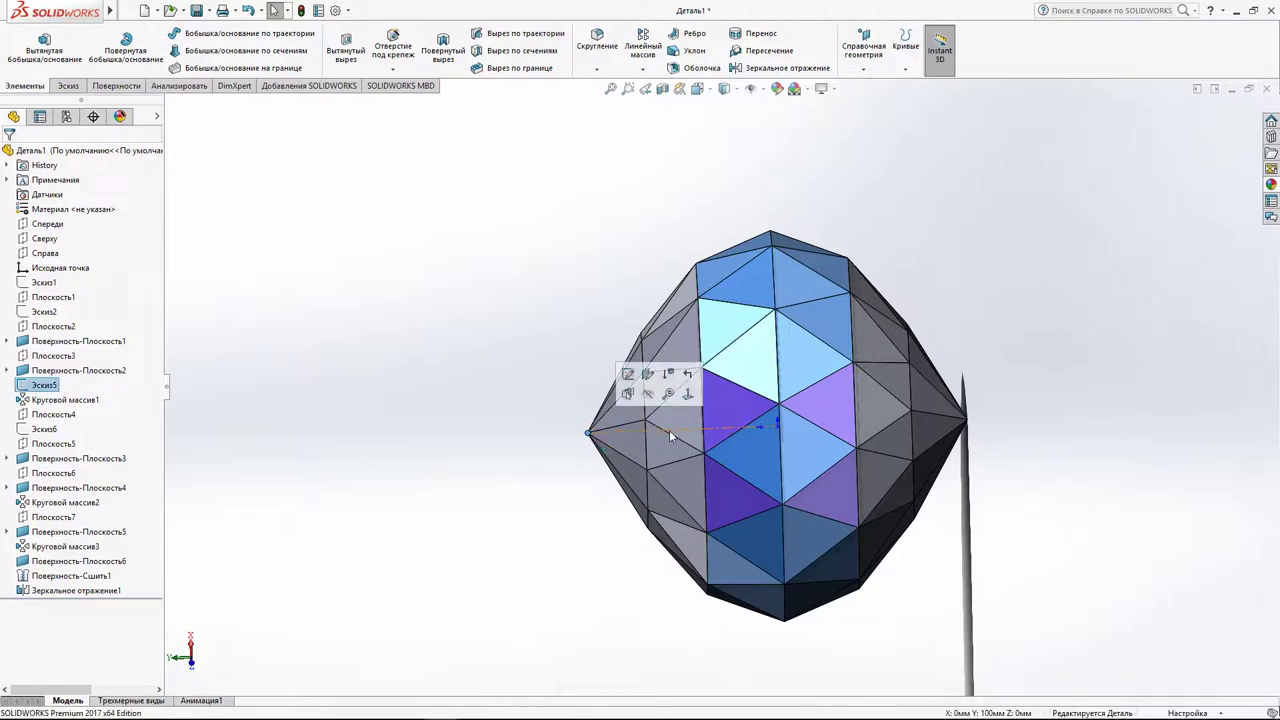
Edit Эскиз5, change the 100 dimension to 200, and exit the sketch.
click(708, 374)
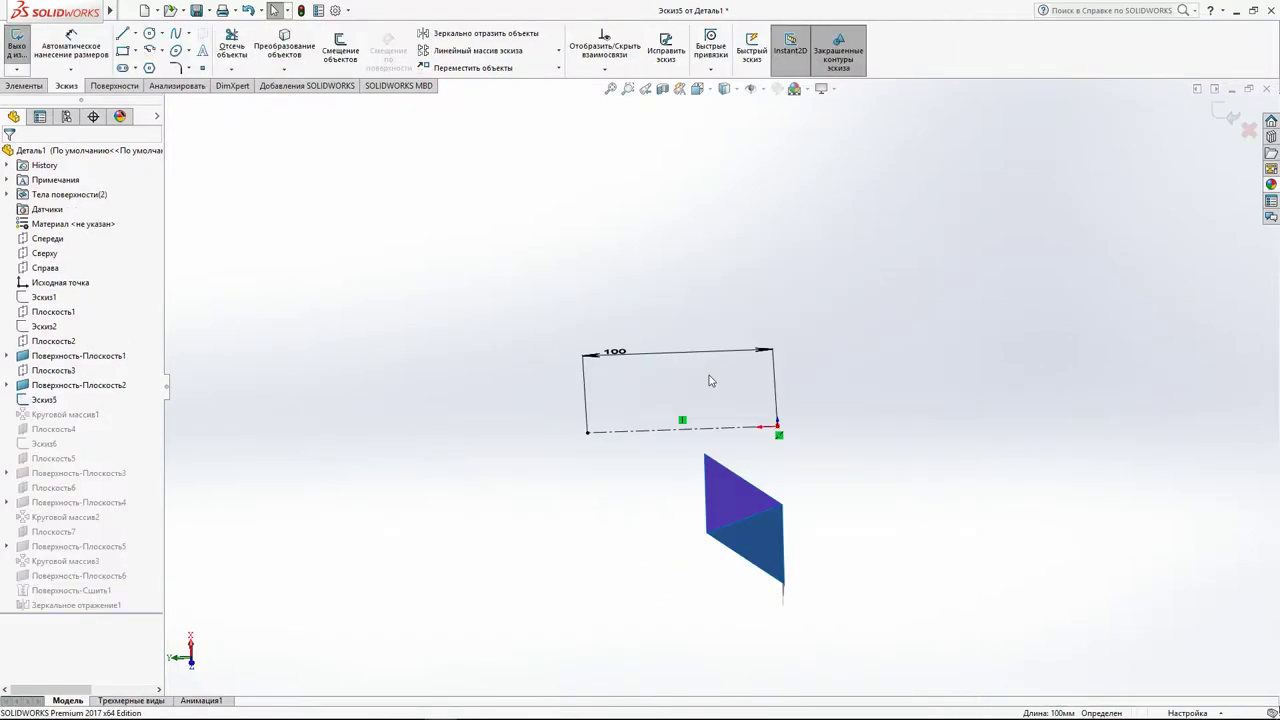
click(612, 352)
click(619, 352)
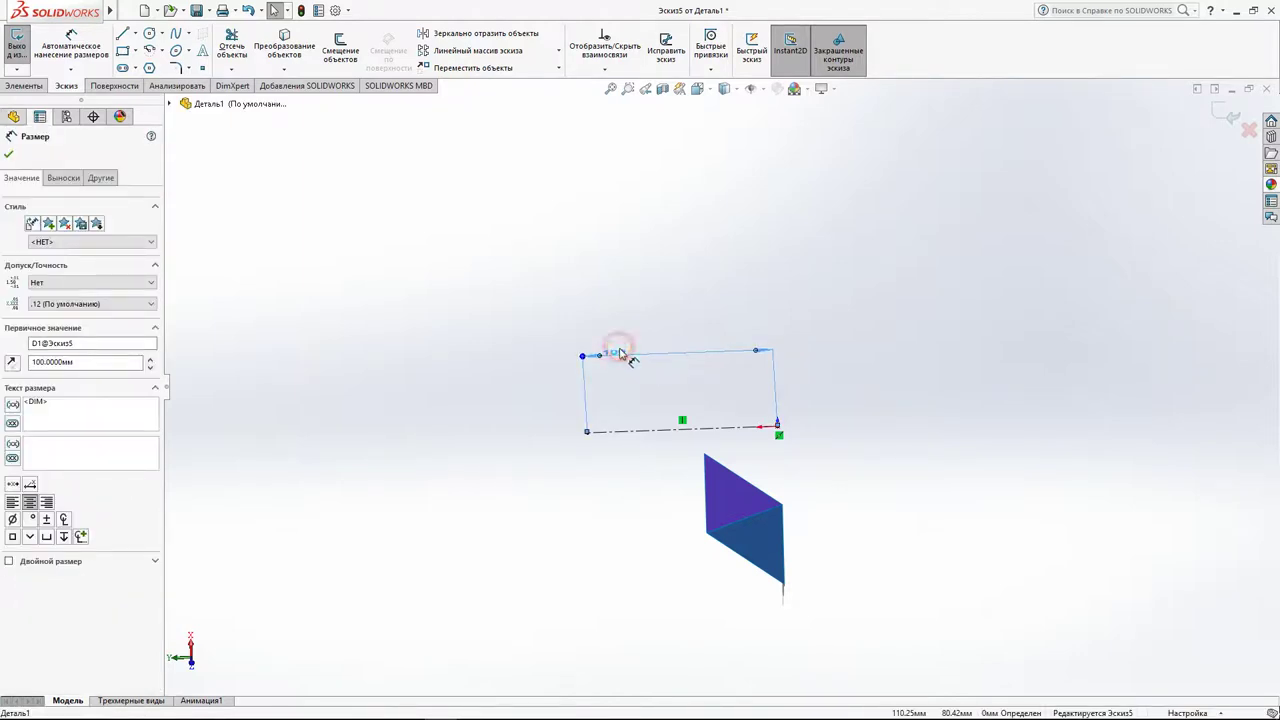
double_click(619, 354)
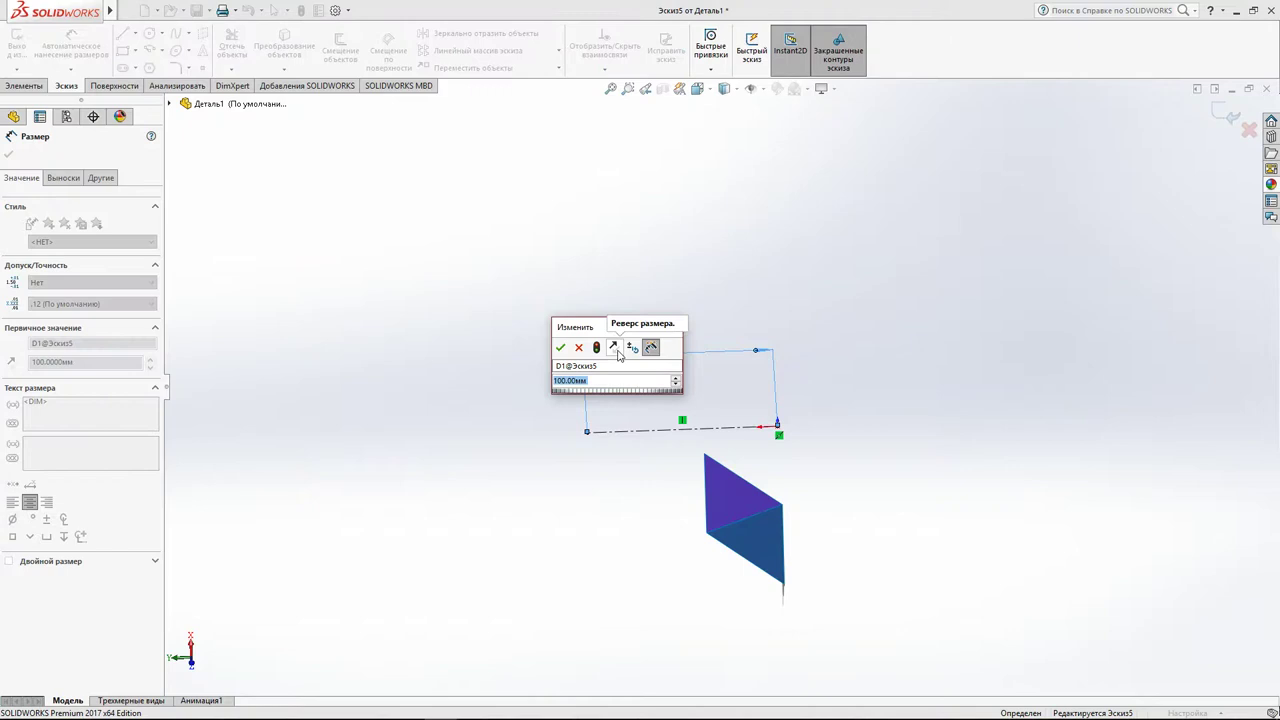
text(200)
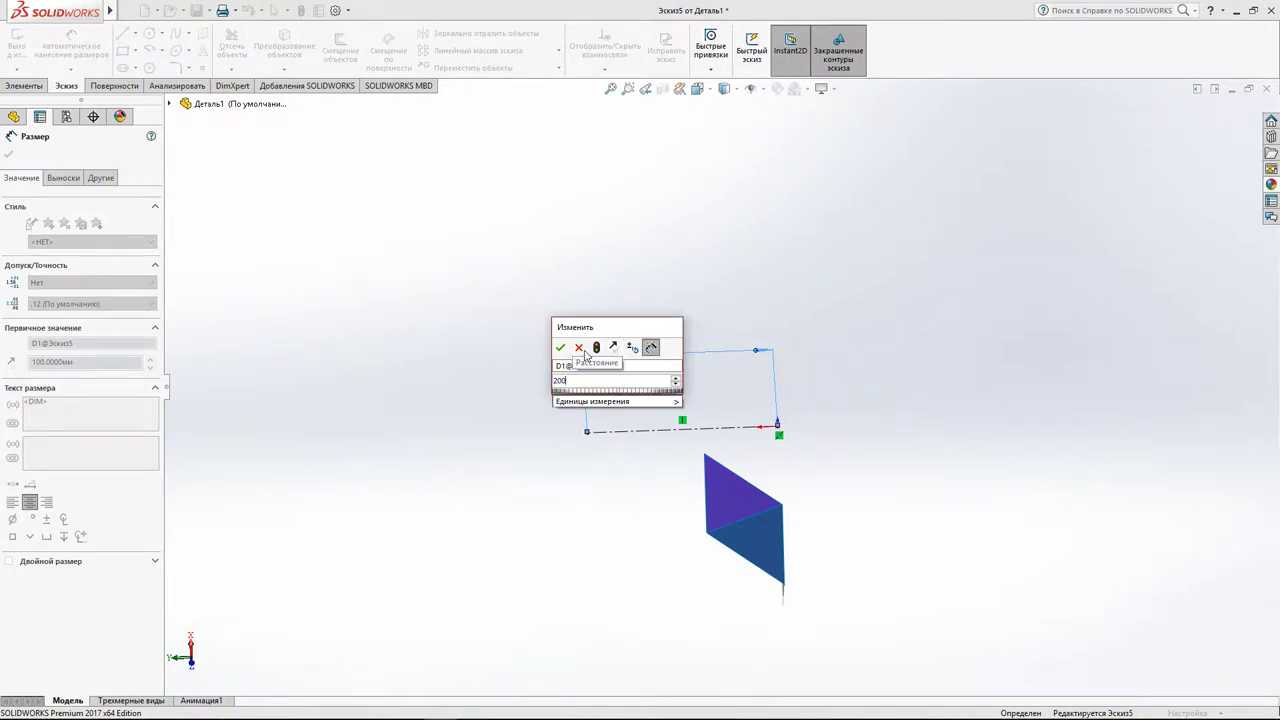
click(561, 348)
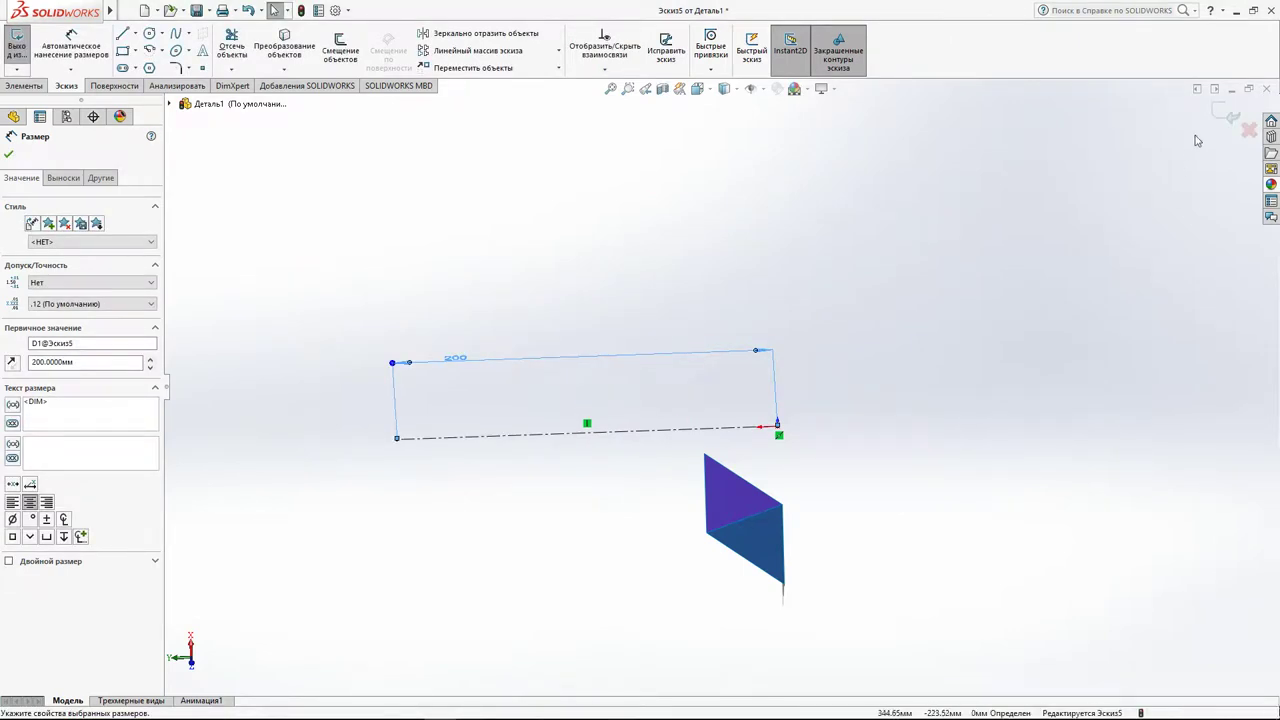
click(1230, 116)
click(1214, 114)
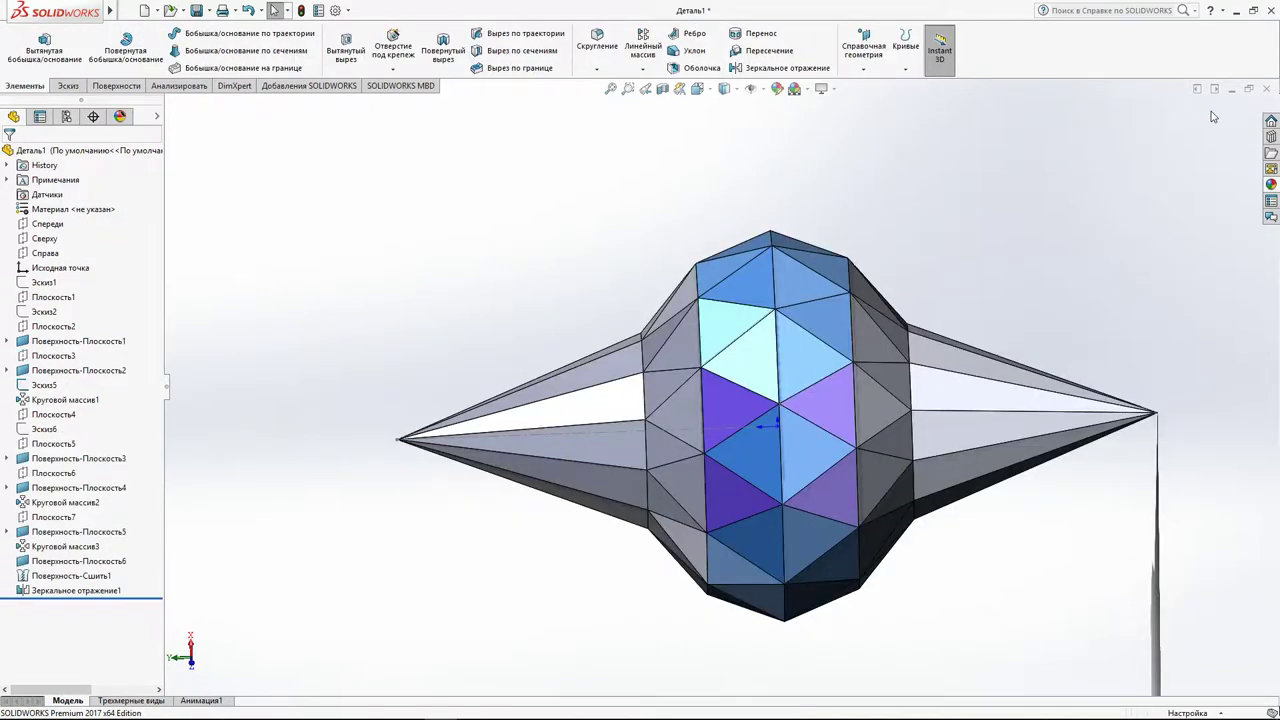
Edit Плоскость1 and change its offset distance from 40 to 80 mm.
scroll(920, 320, up, 3)
scroll(809, 346, down, 2)
mouse_move(809, 346)
middle_down()
mouse_move(915, 237)
mouse_move(799, 322)
mouse_move(809, 363)
middle_up()
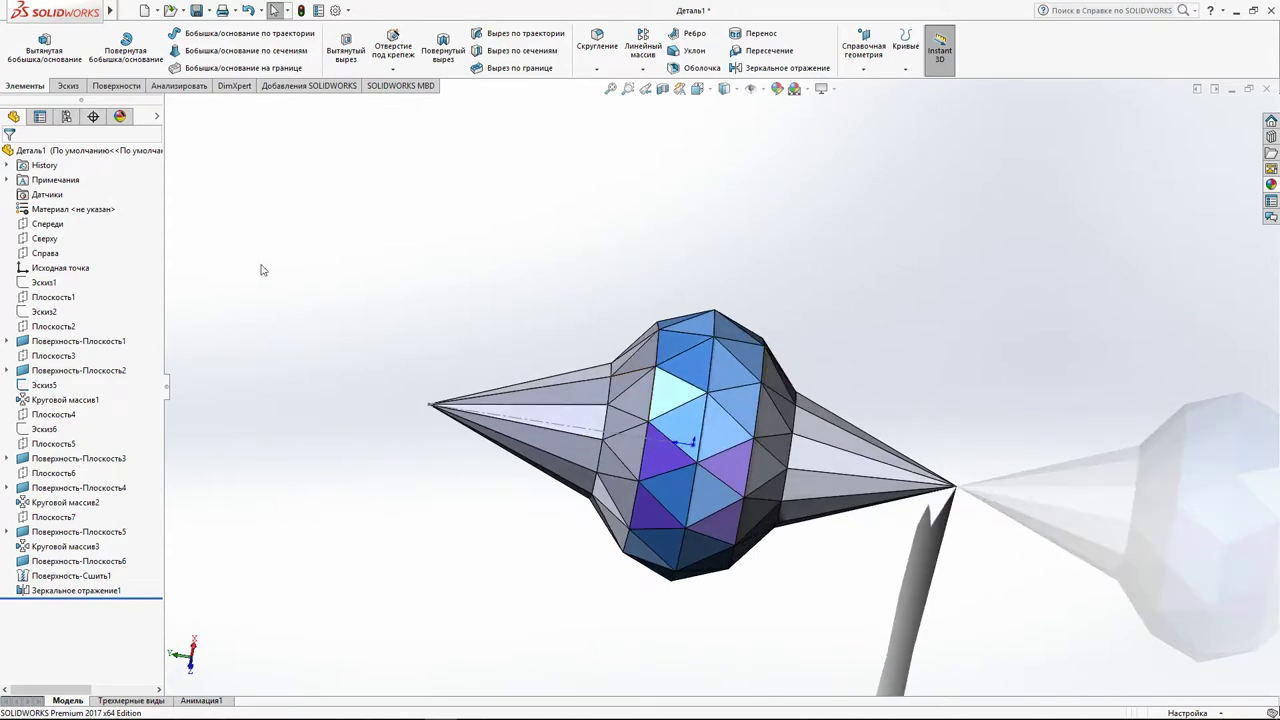
click(53, 299)
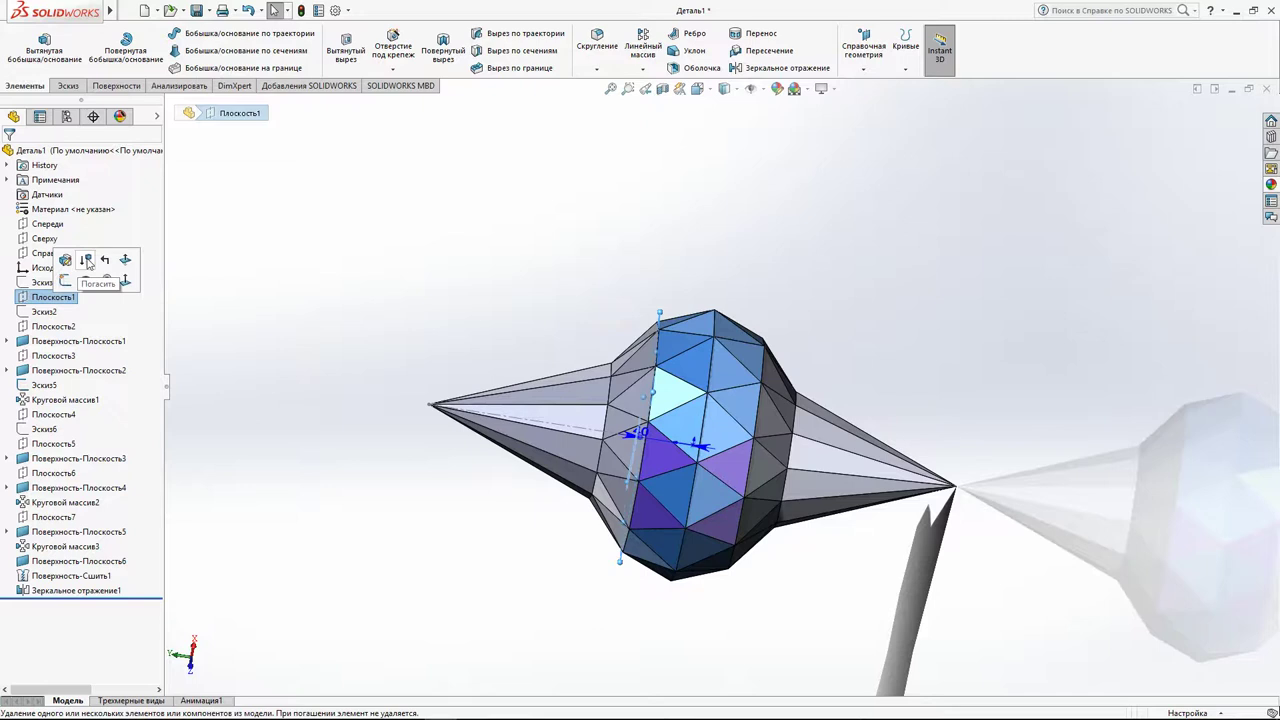
click(66, 260)
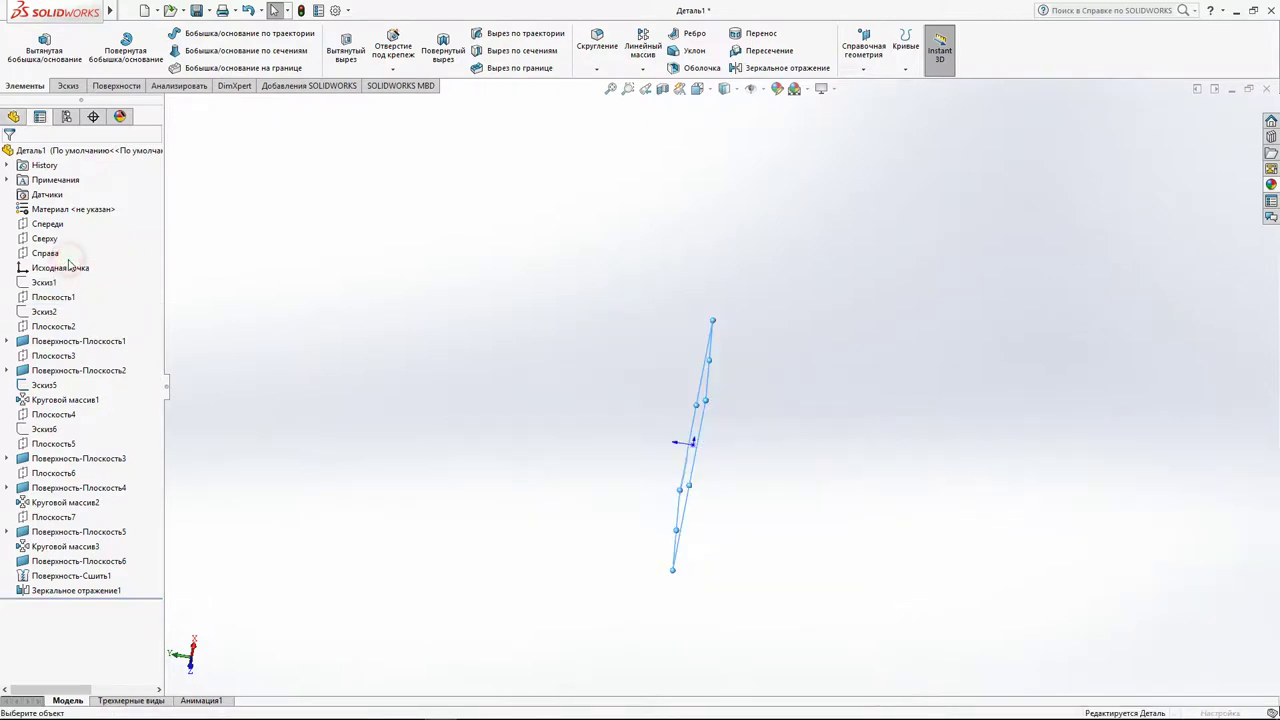
click(33, 320)
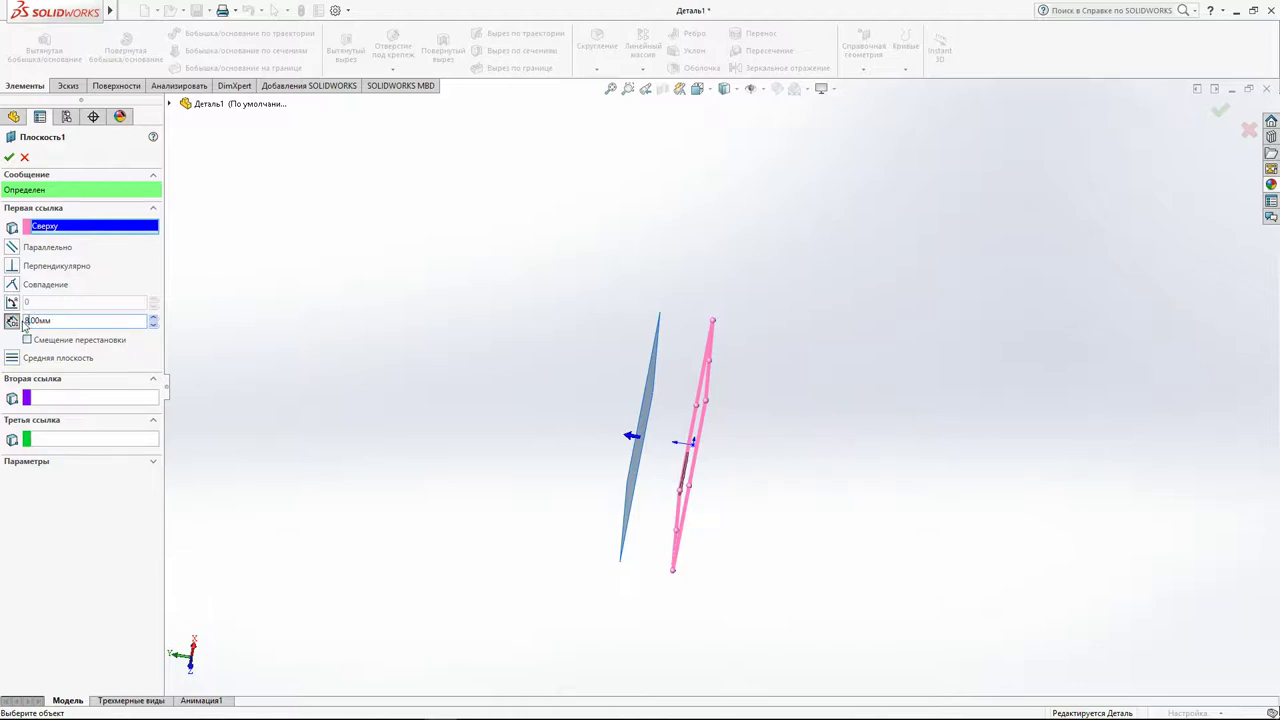
click(9, 157)
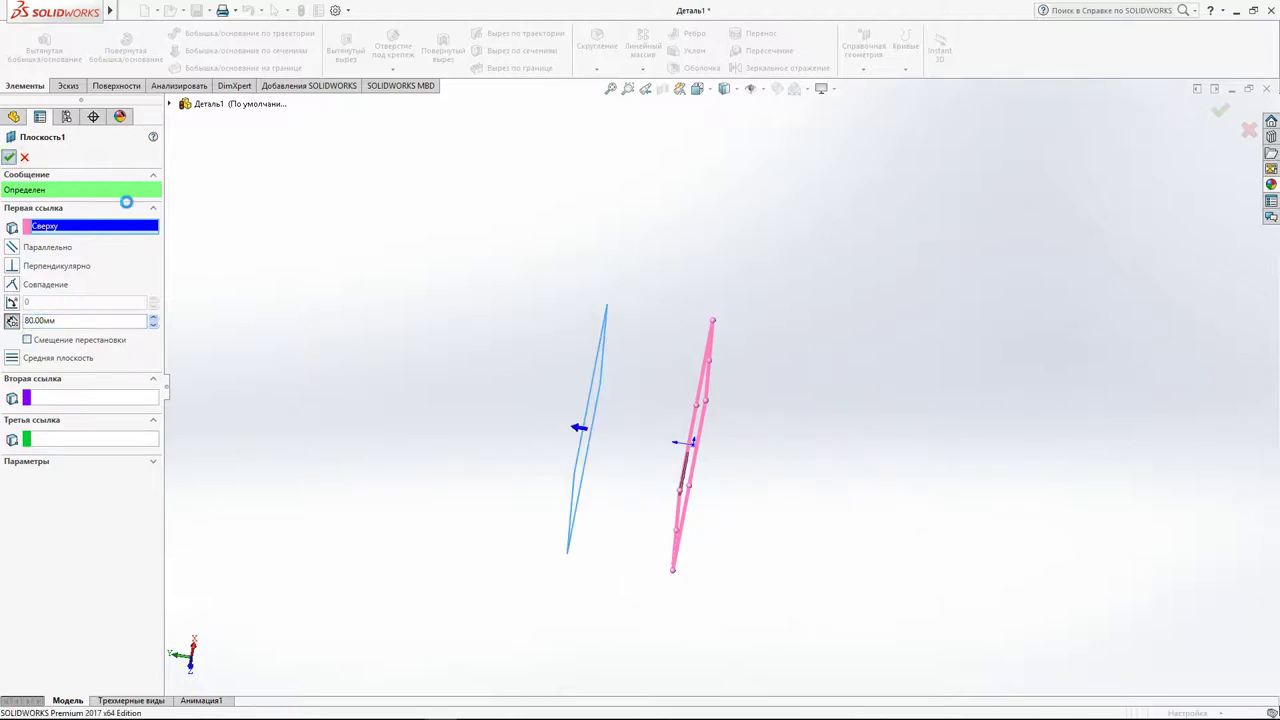
Inspect the rebuilt cone-topped body from above and side, then reselect Плоскость1.
middle_drag(358, 309, 655, 160)
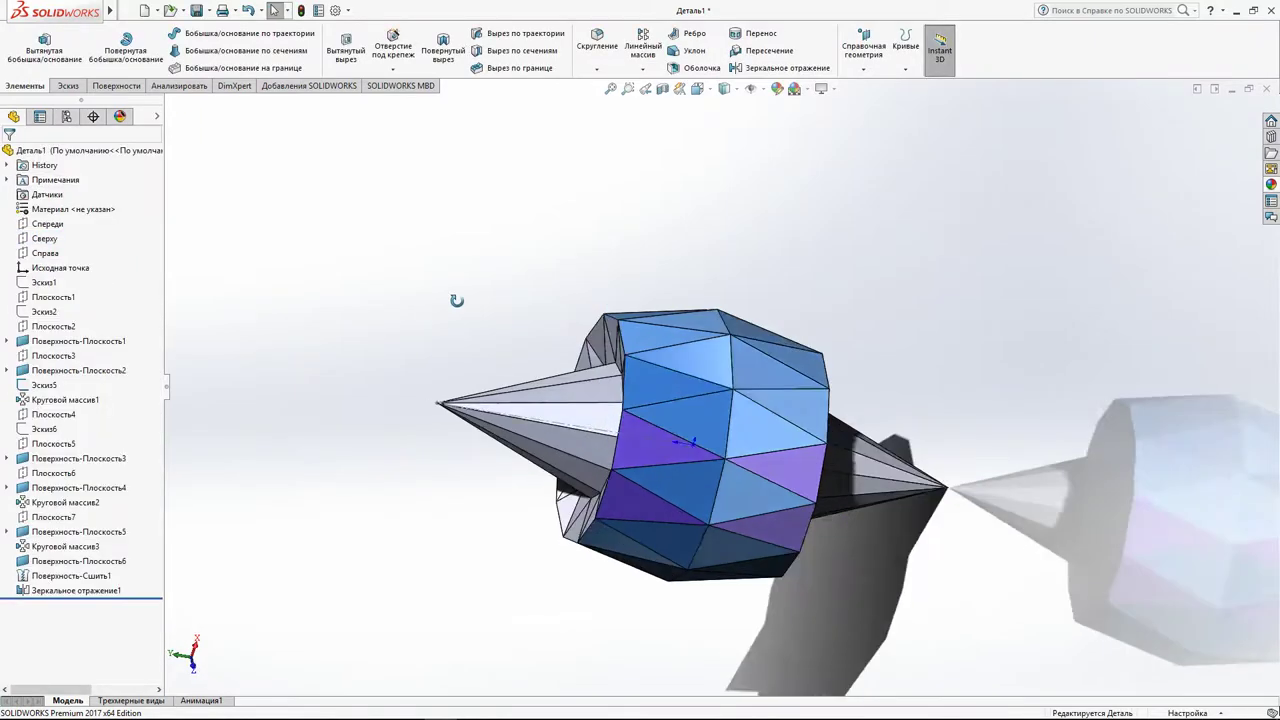
middle_drag(742, 456, 685, 343)
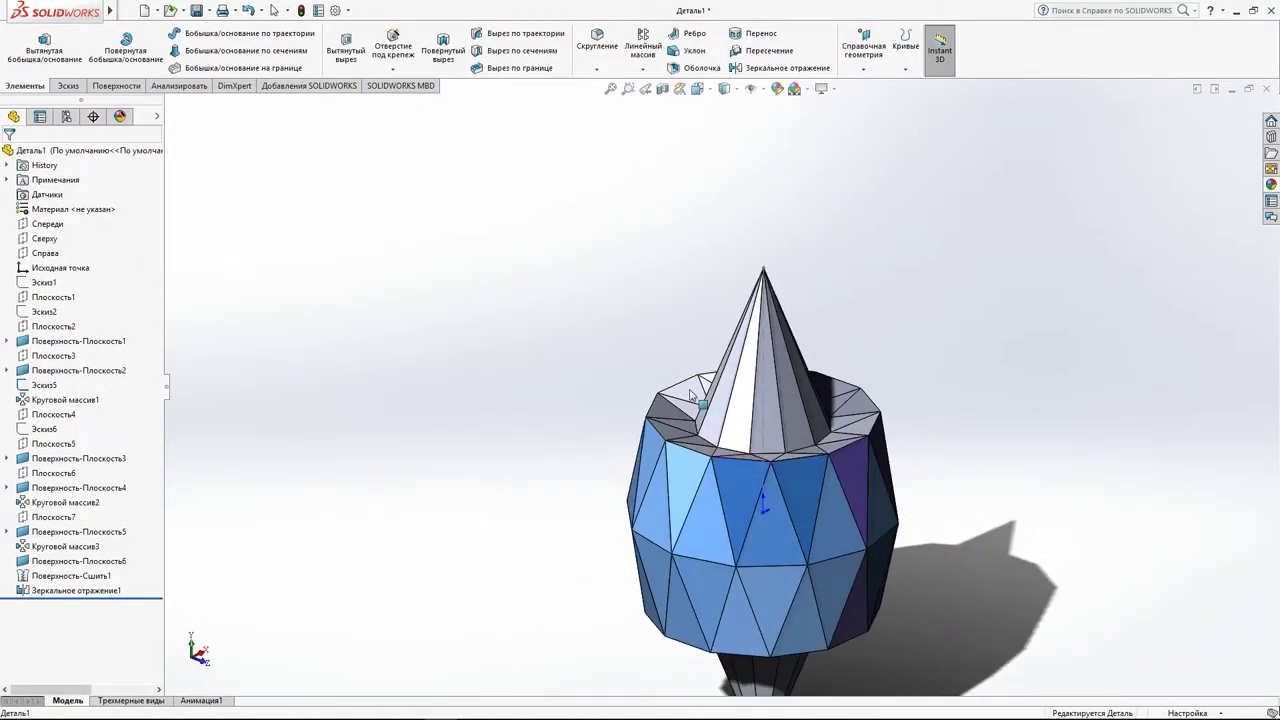
scroll(700, 460, down, 3)
scroll(700, 460, down, 3)
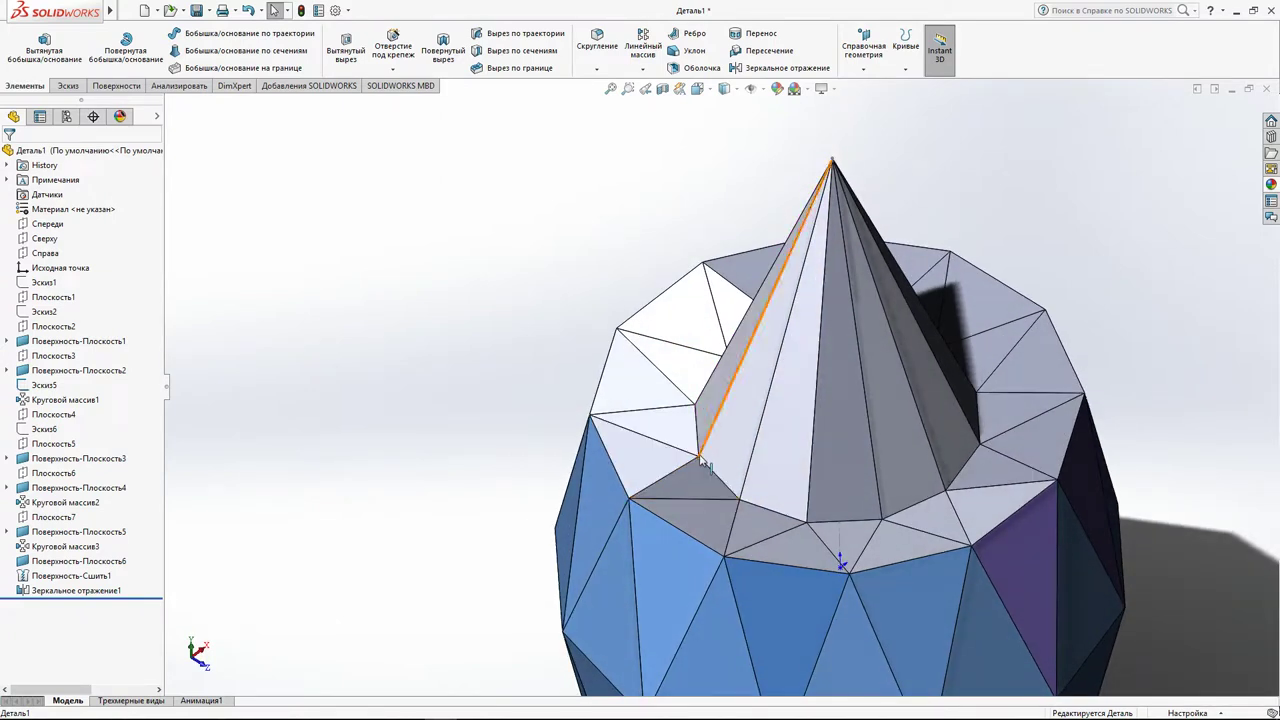
click(698, 457)
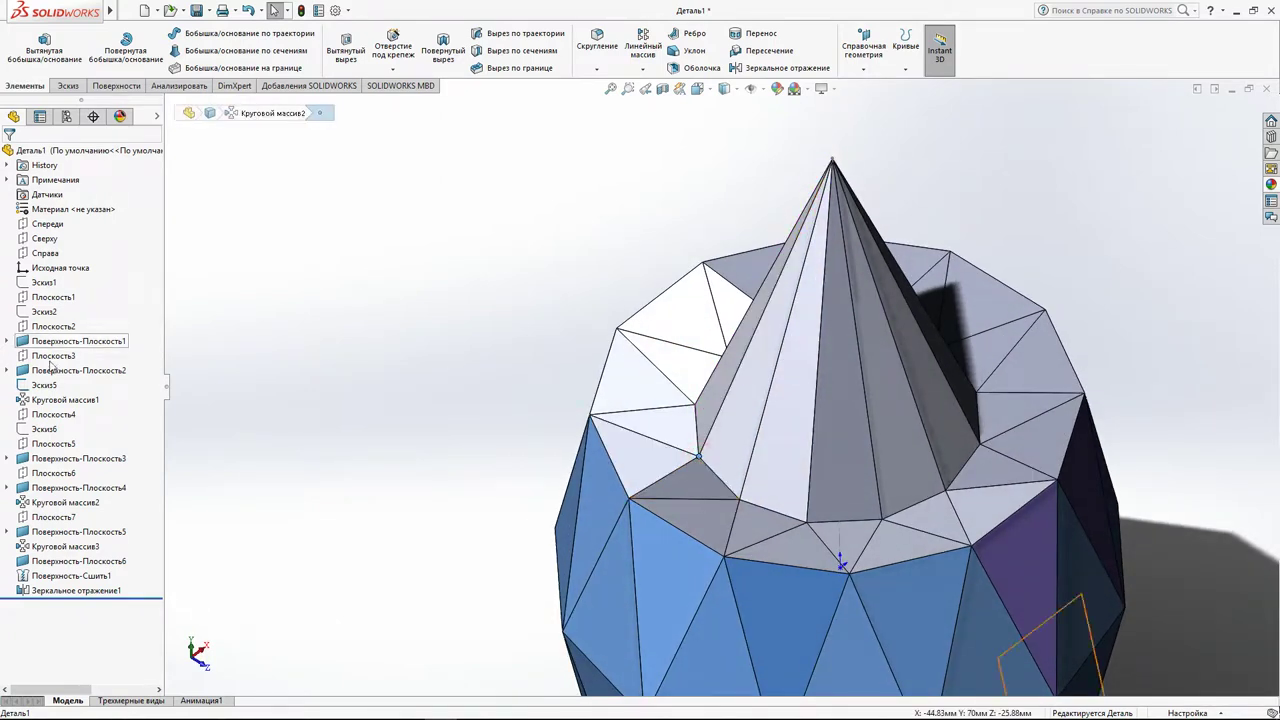
click(48, 298)
middle_drag(349, 306, 393, 249)
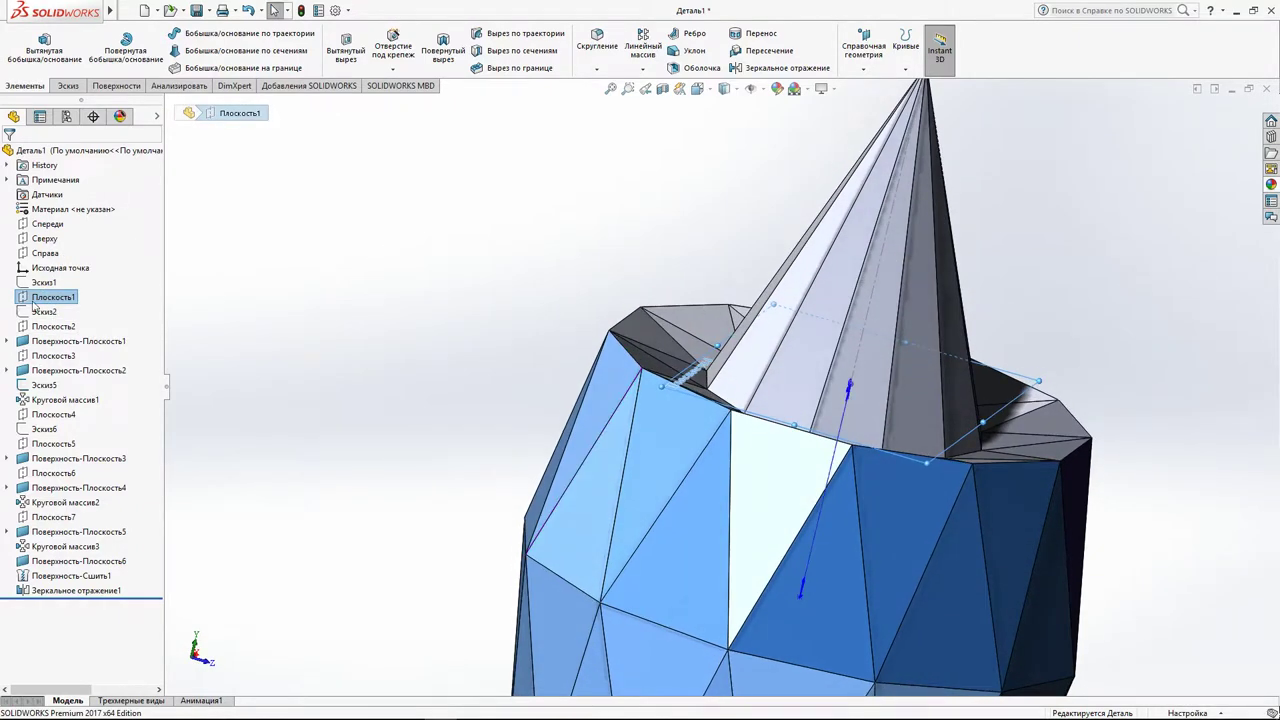
Edit Плоскость1 and reduce its offset distance from 80 to 70 mm.
right_click(33, 300)
click(44, 256)
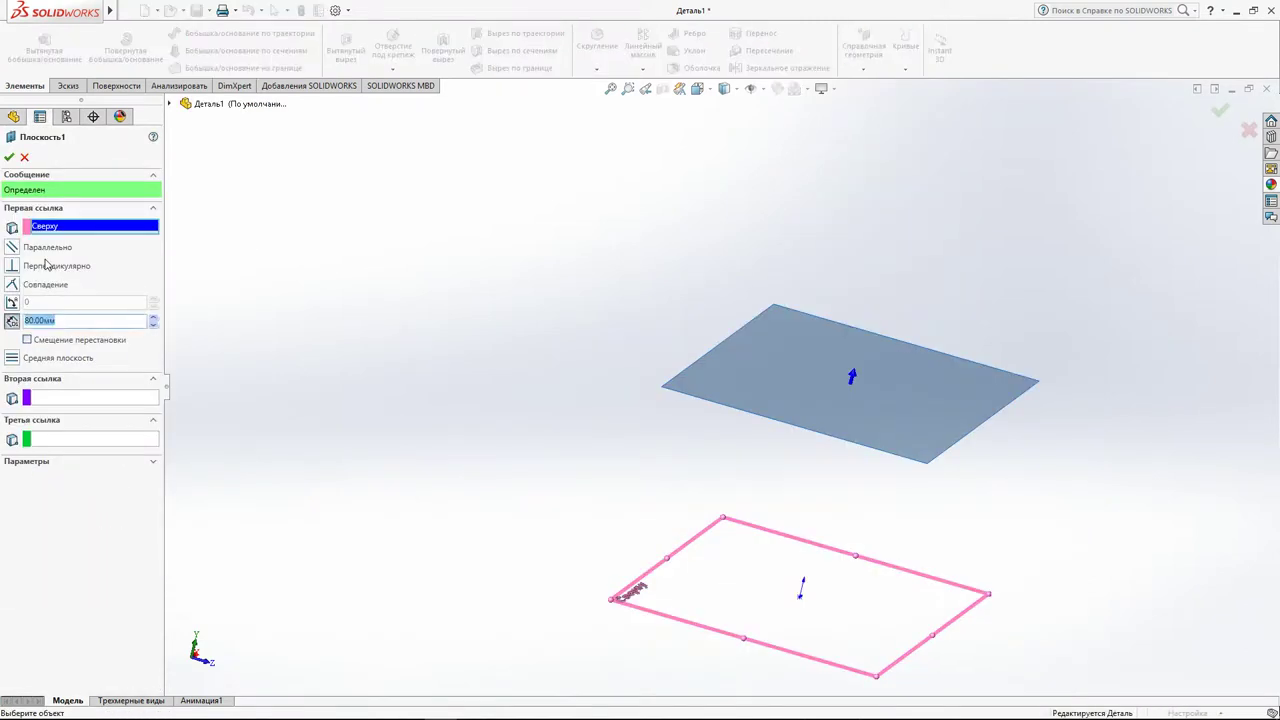
click(40, 320)
text(7)
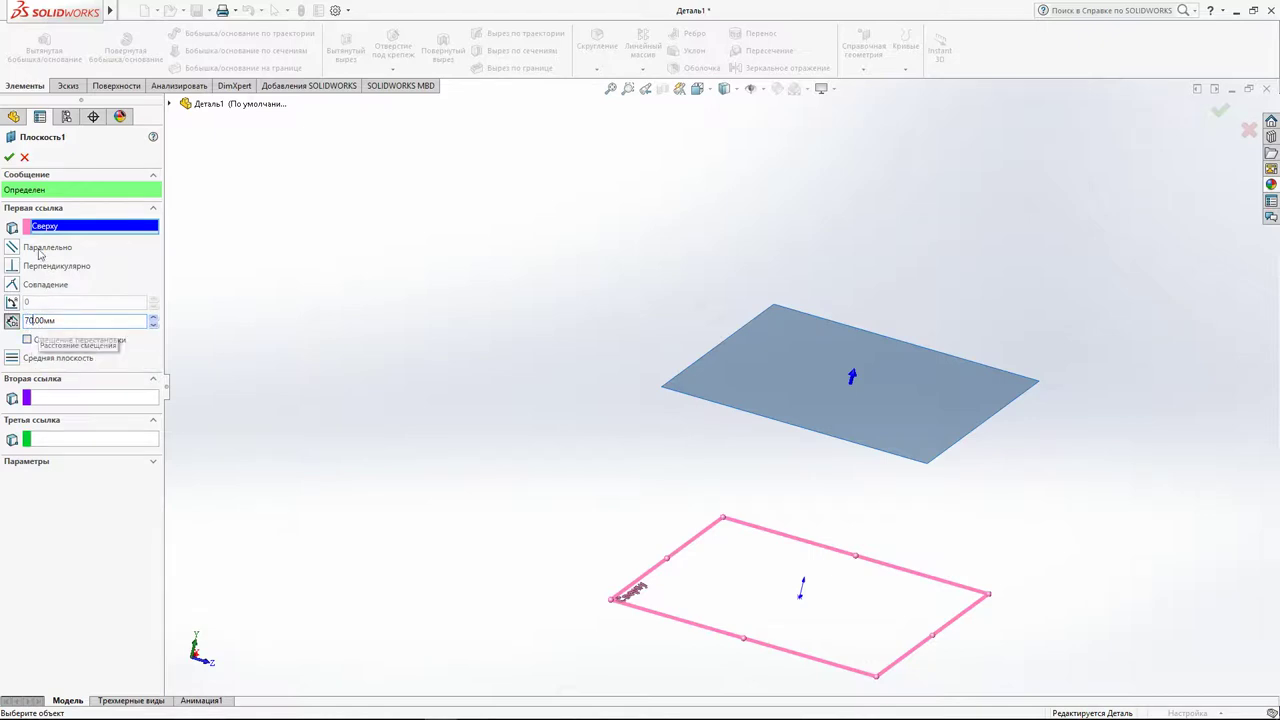
click(8, 158)
click(8, 158)
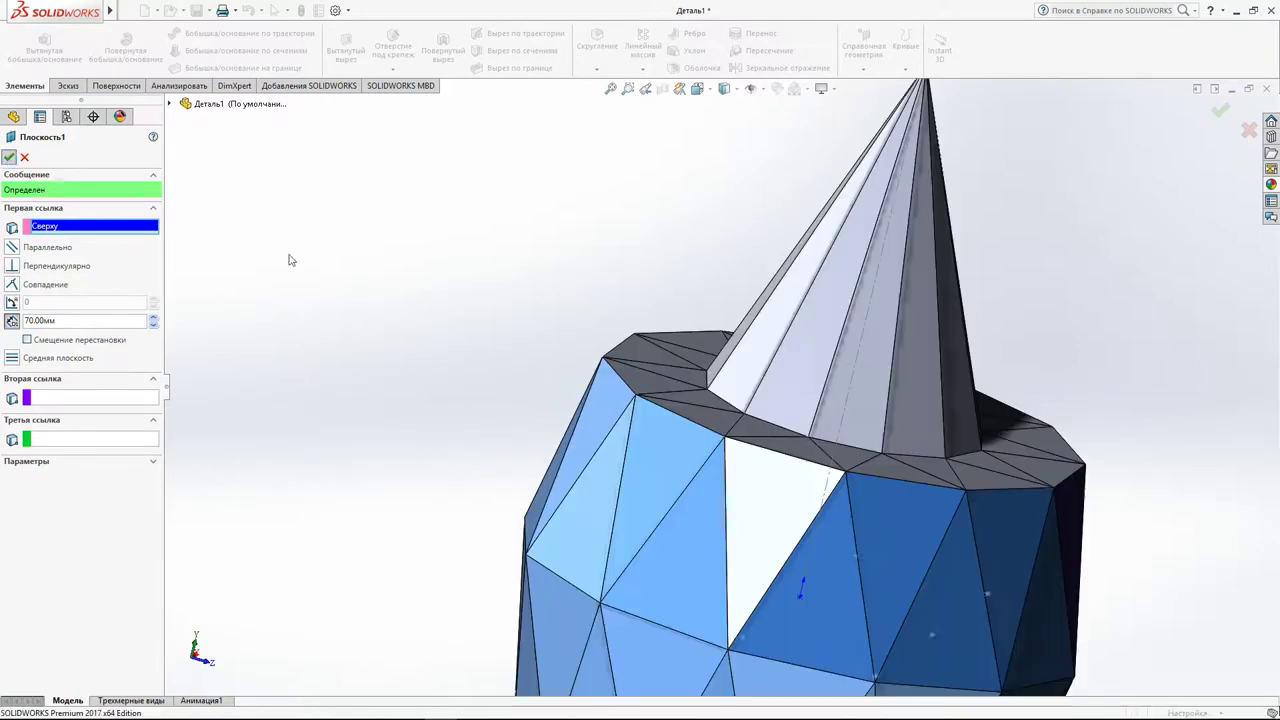
mouse_move(466, 346)
middle_down()
mouse_move(515, 375)
mouse_move(863, 291)
mouse_move(953, 385)
mouse_move(883, 506)
mouse_move(783, 611)
mouse_move(749, 606)
mouse_move(866, 491)
mouse_move(798, 455)
mouse_move(766, 240)
mouse_move(724, 448)
mouse_move(766, 354)
middle_up()
scroll(538, 397, up, 5)
scroll(538, 397, up, 3)
scroll(798, 455, down, 3)
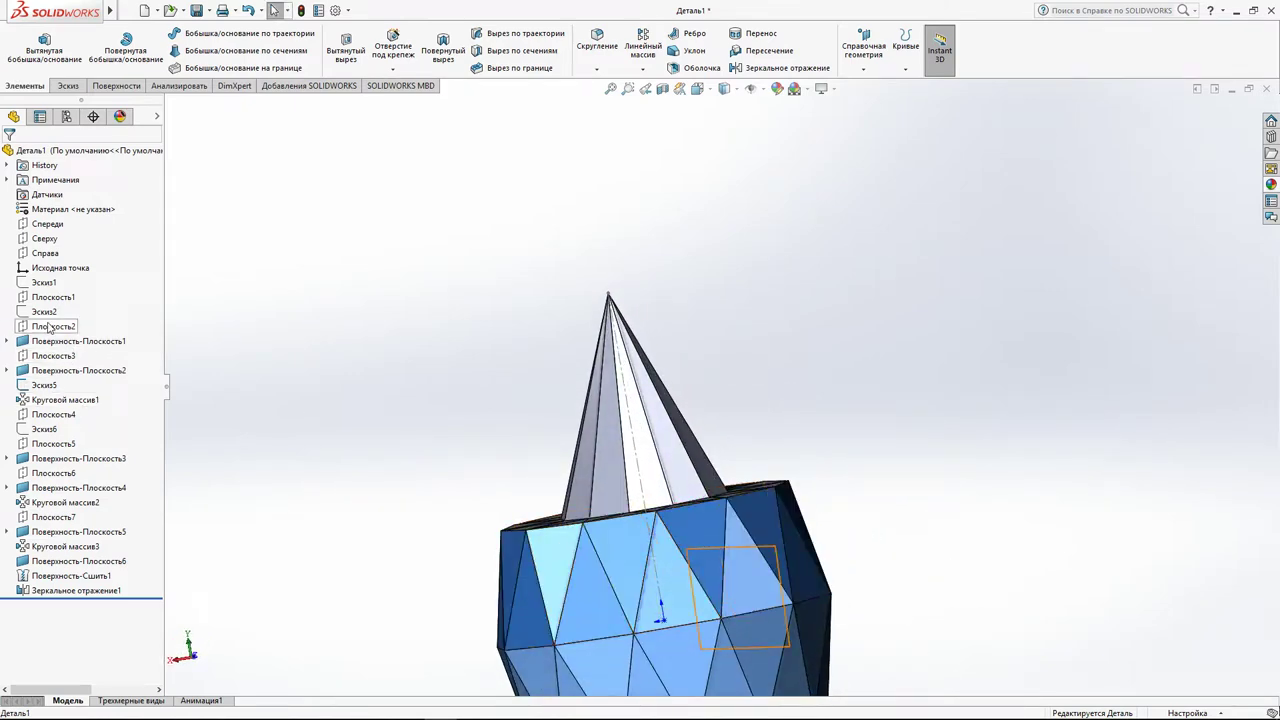
click(49, 328)
click(26, 298)
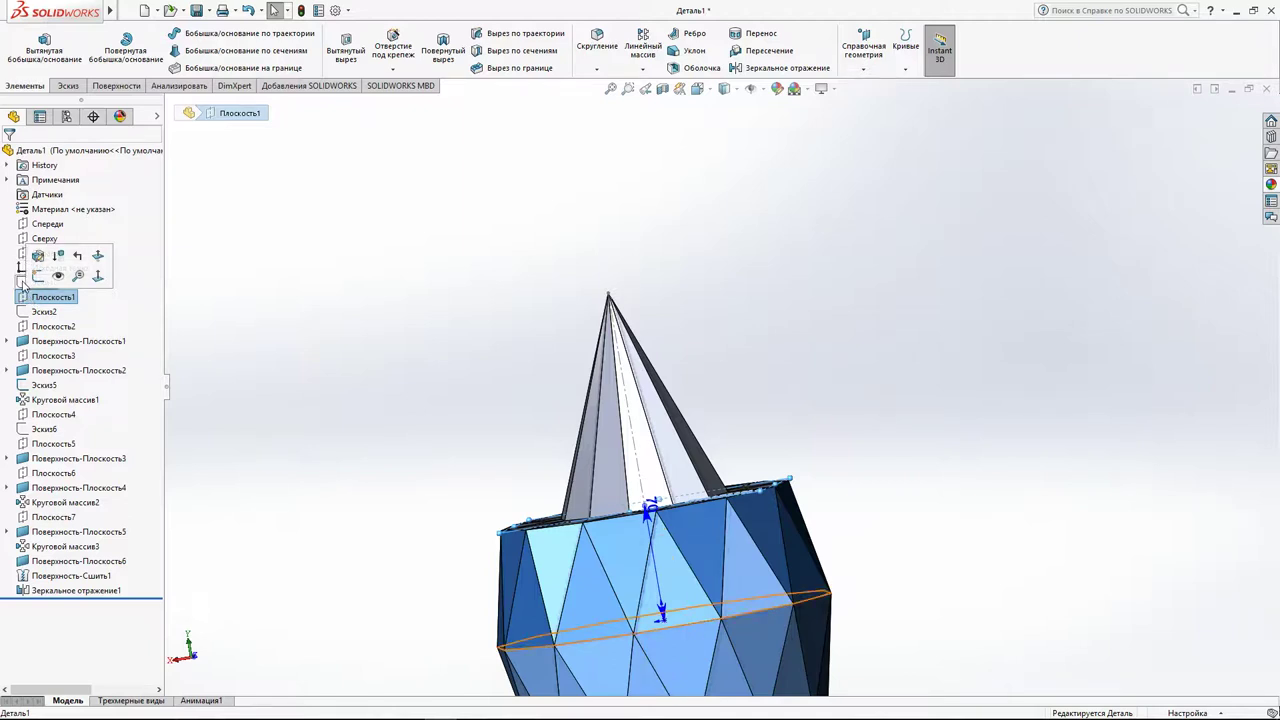
click(23, 283)
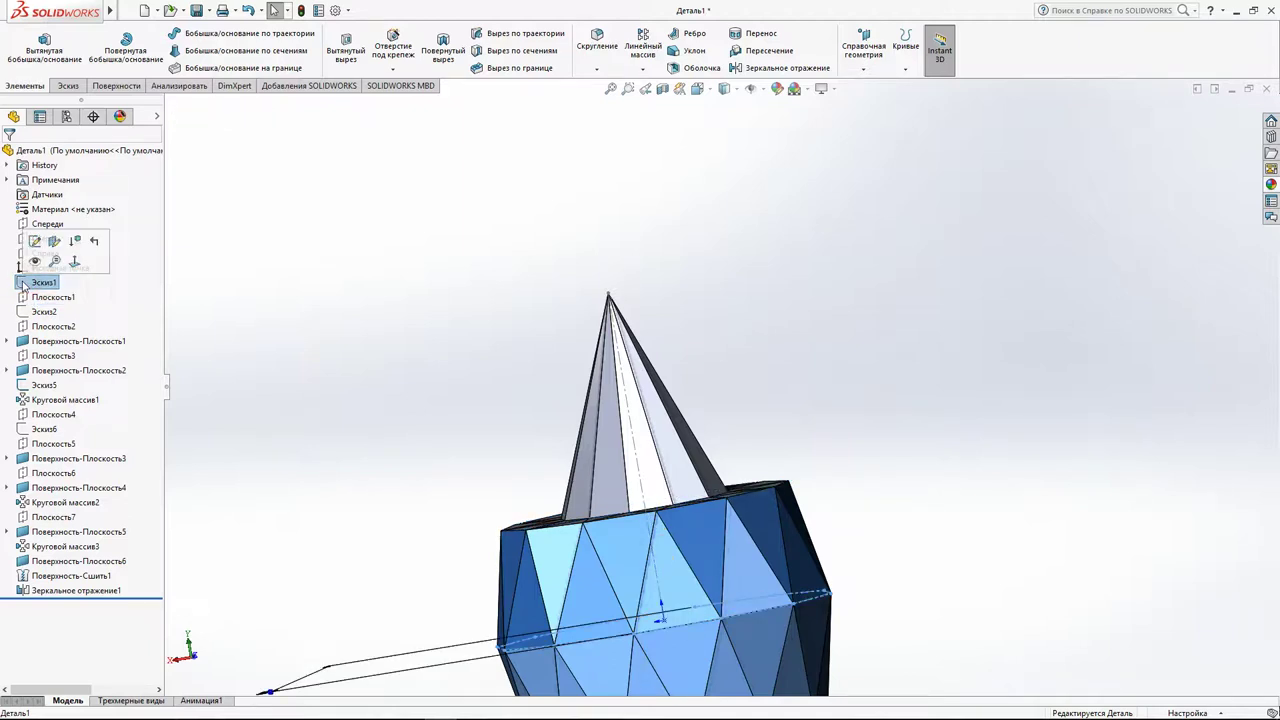
key(f)
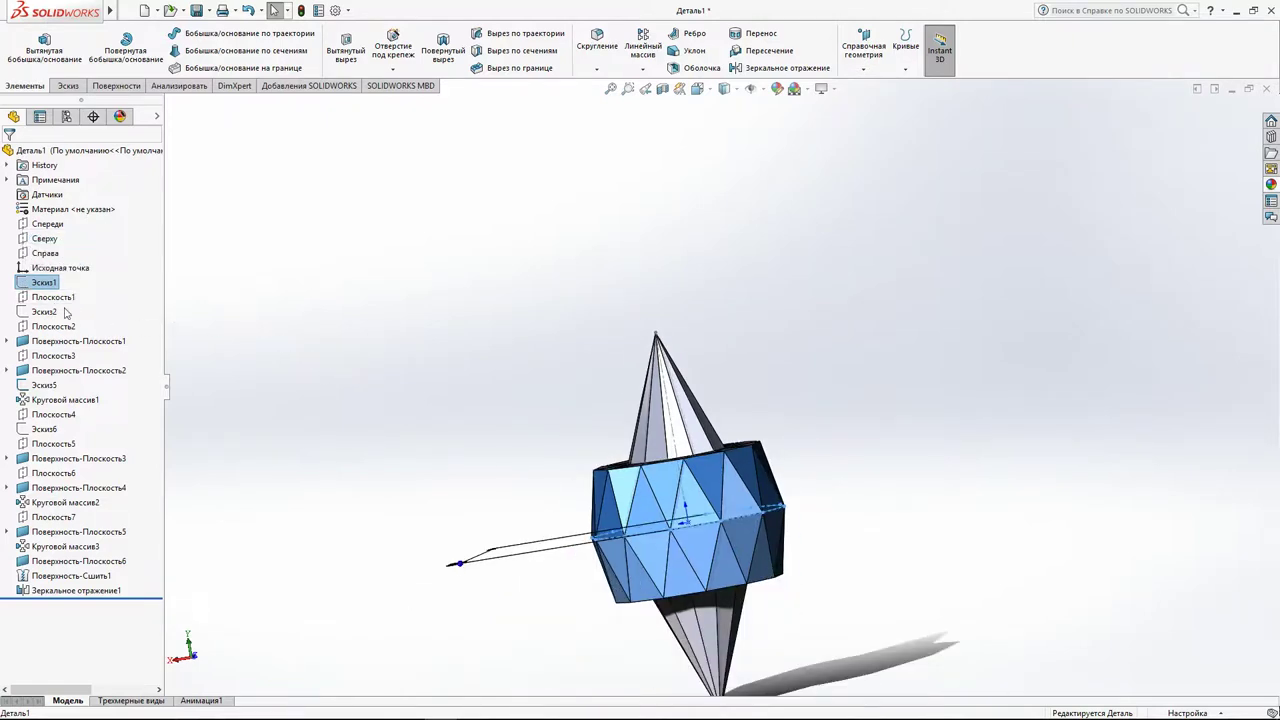
click(48, 298)
click(46, 327)
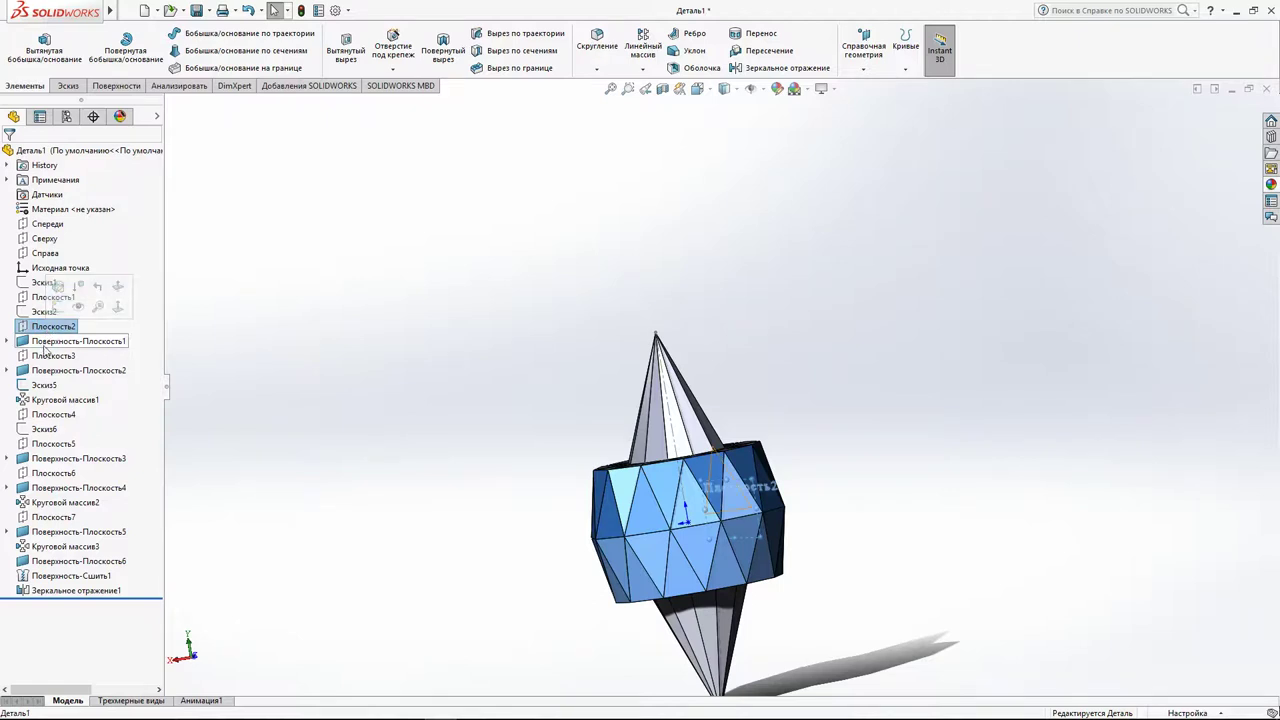
click(44, 356)
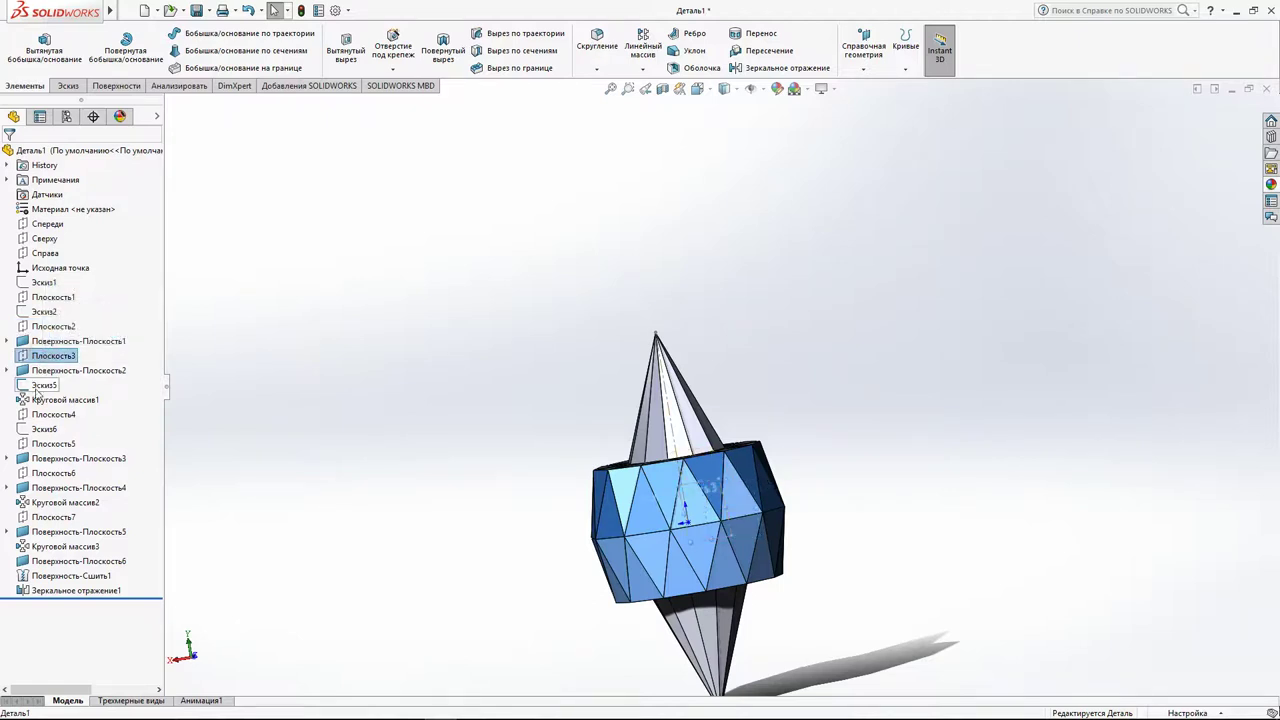
mouse_move(465, 380)
middle_down()
mouse_move(406, 591)
mouse_move(355, 342)
middle_up()
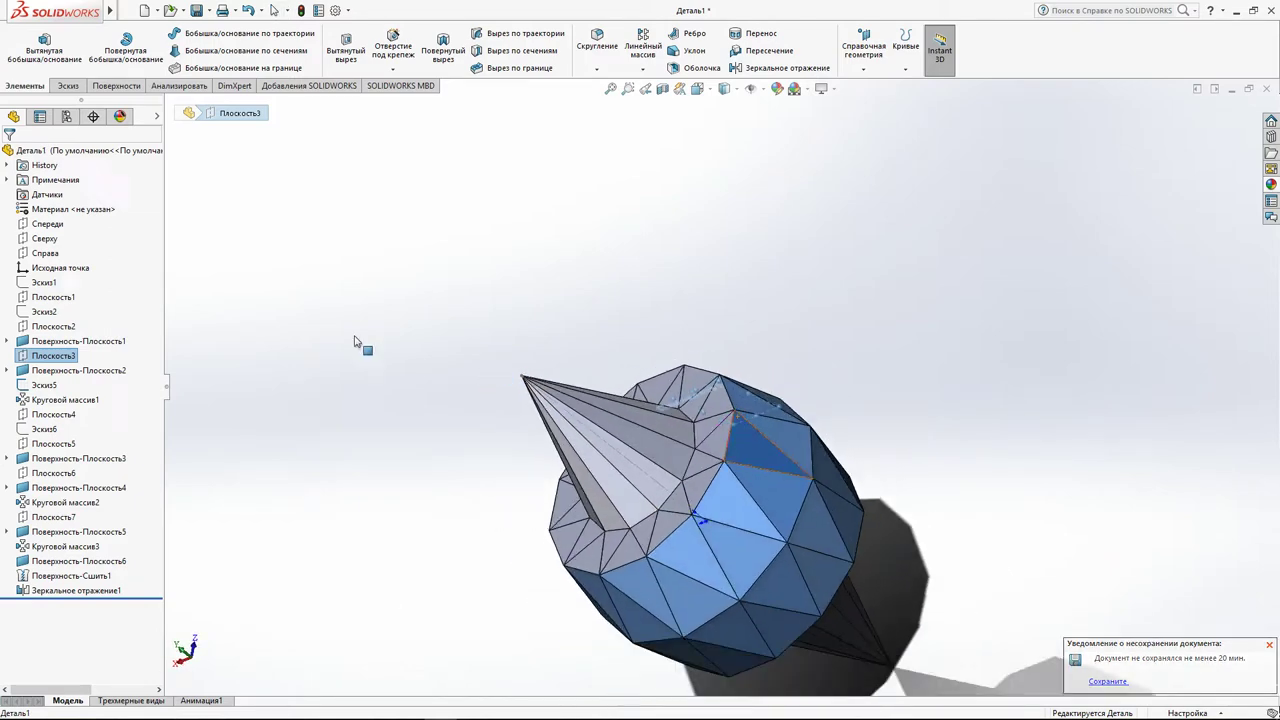
click(44, 298)
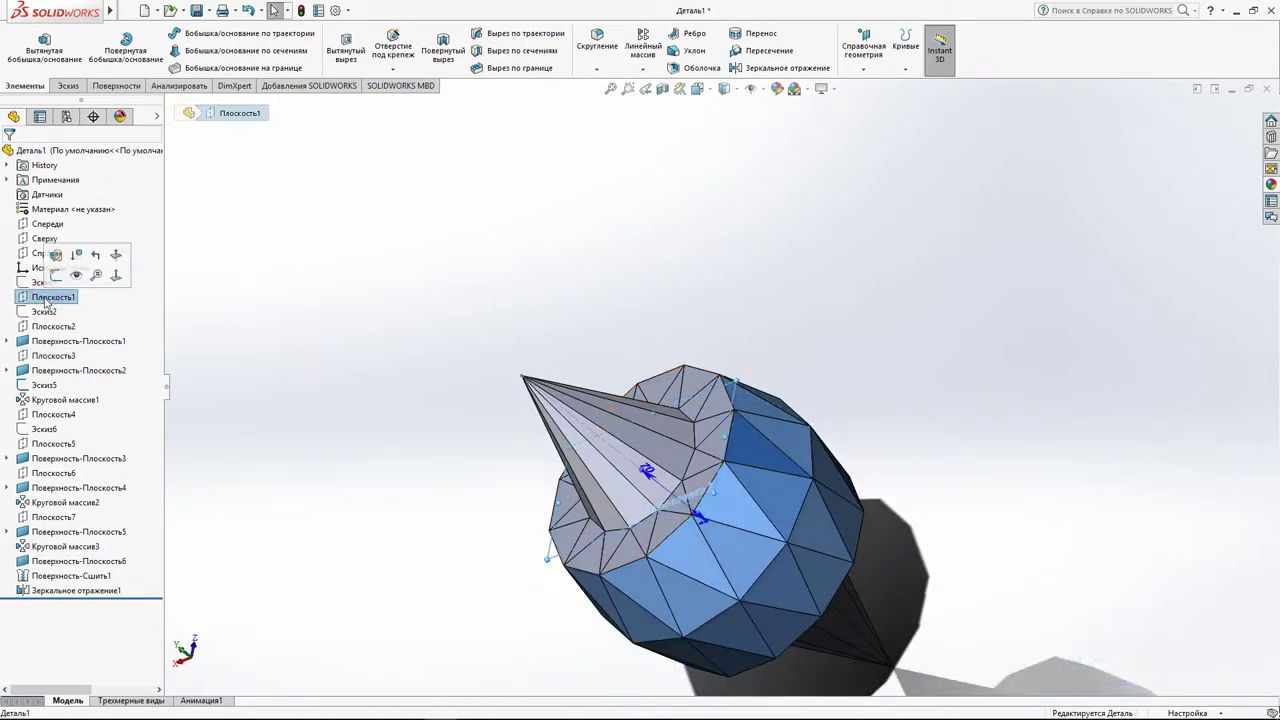
click(48, 327)
click(23, 296)
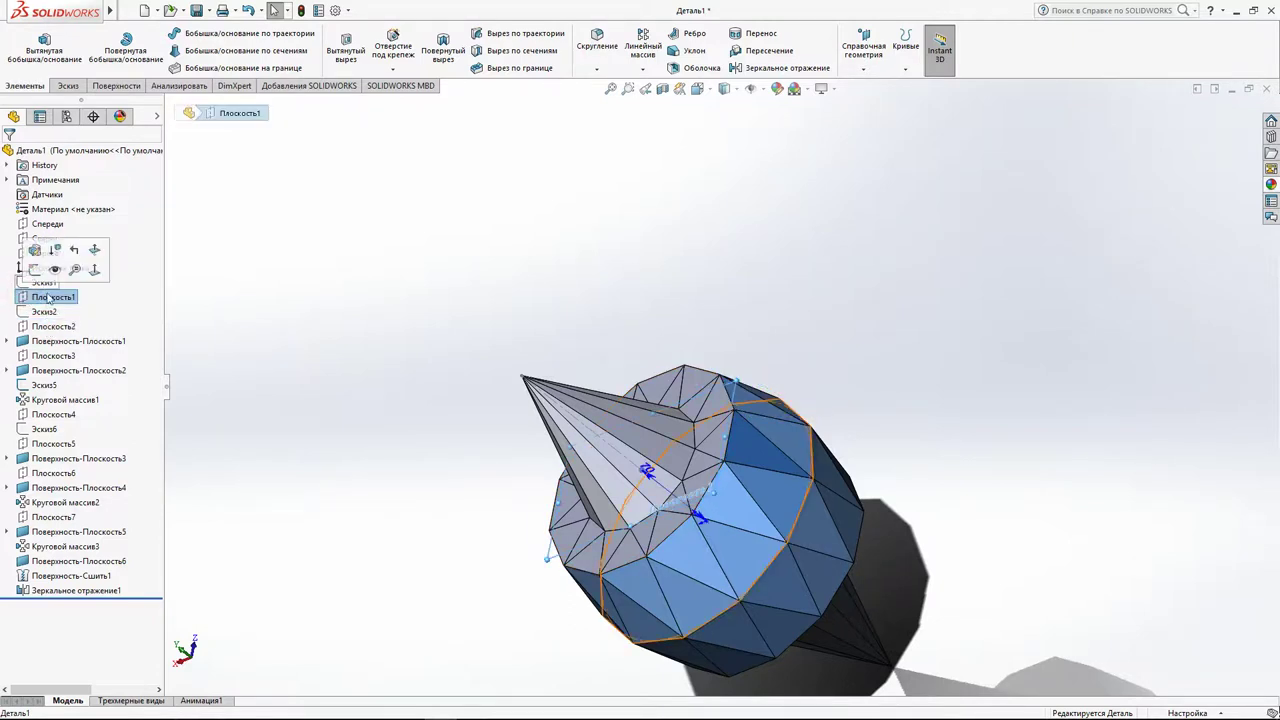
click(294, 287)
click(41, 284)
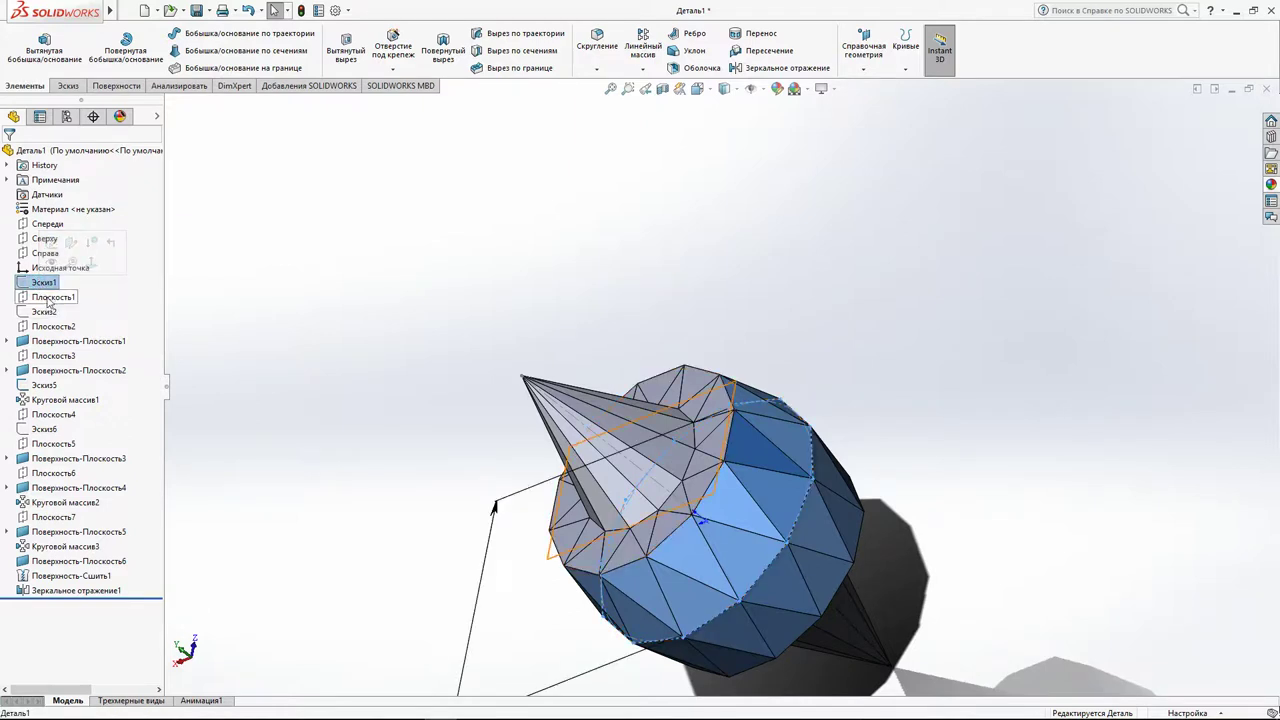
click(49, 298)
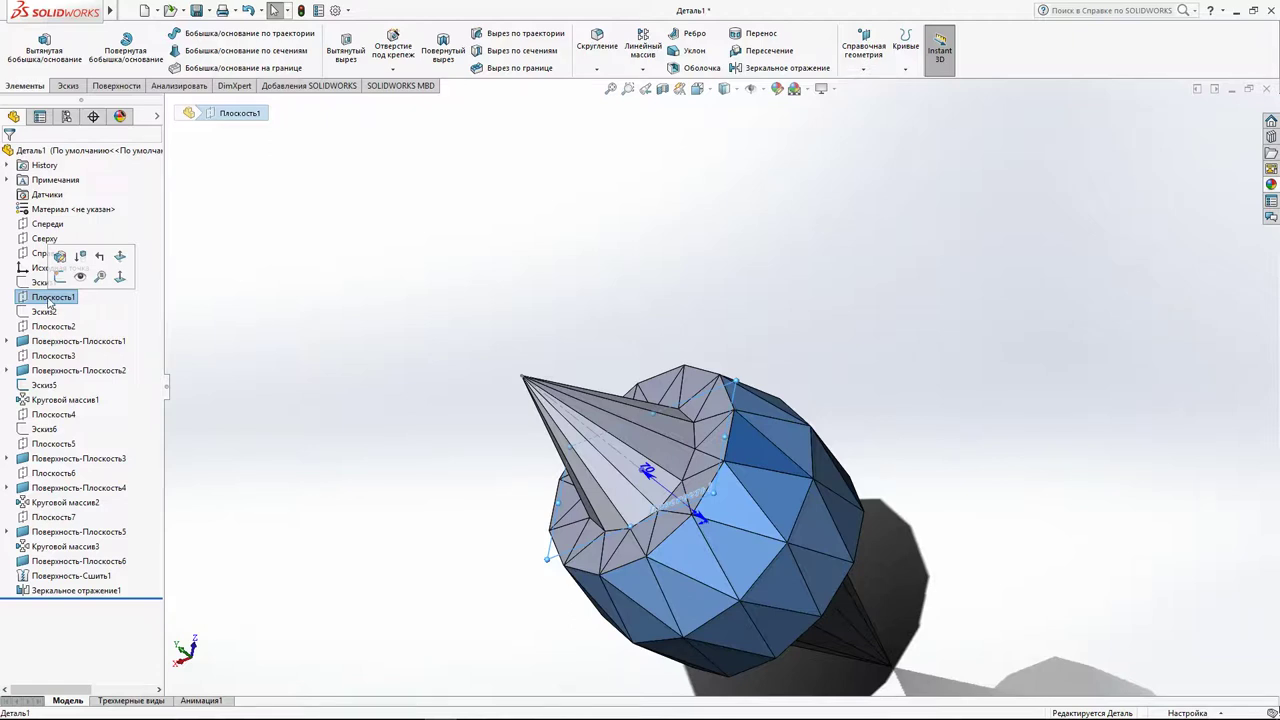
click(45, 327)
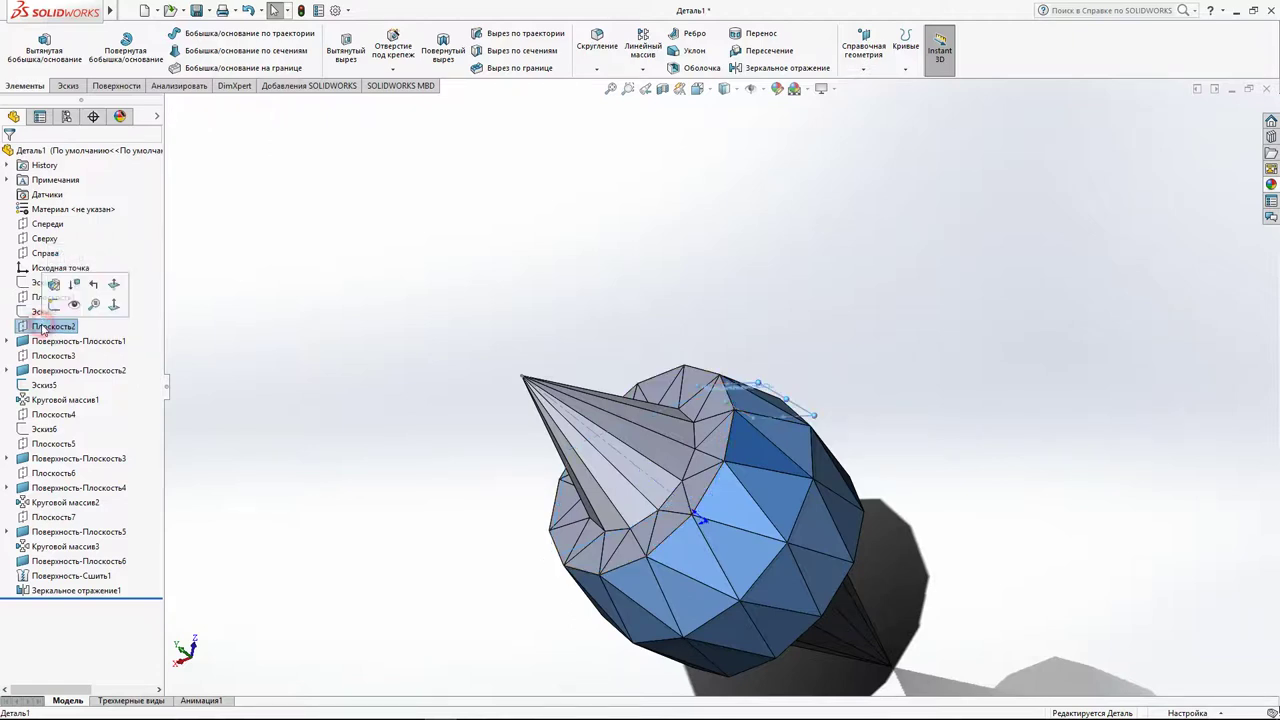
click(45, 357)
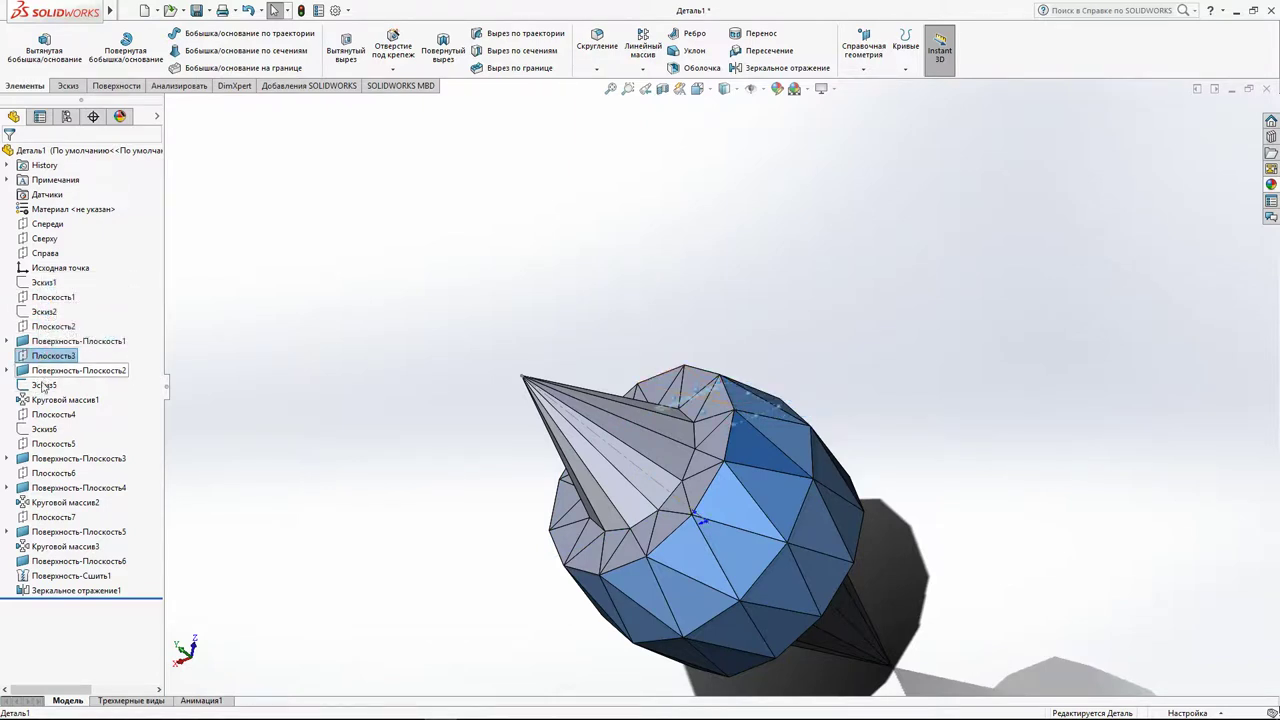
click(43, 414)
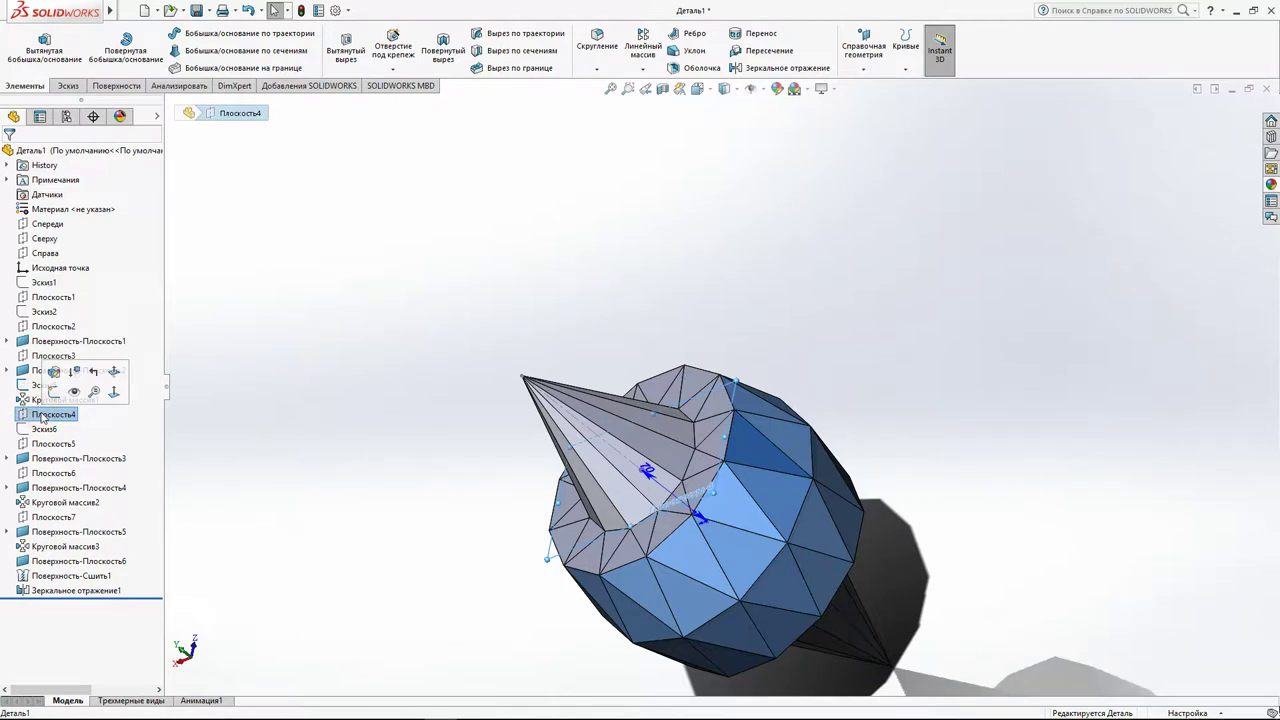
click(45, 414)
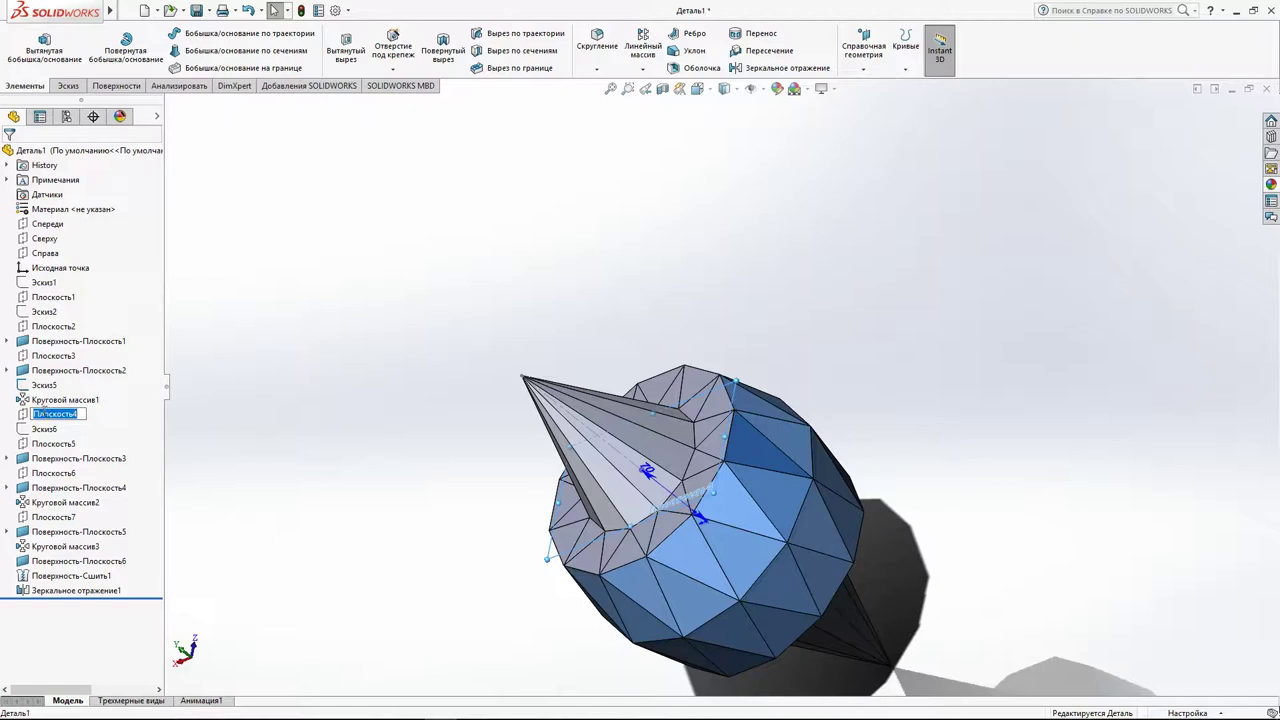
right_click(56, 418)
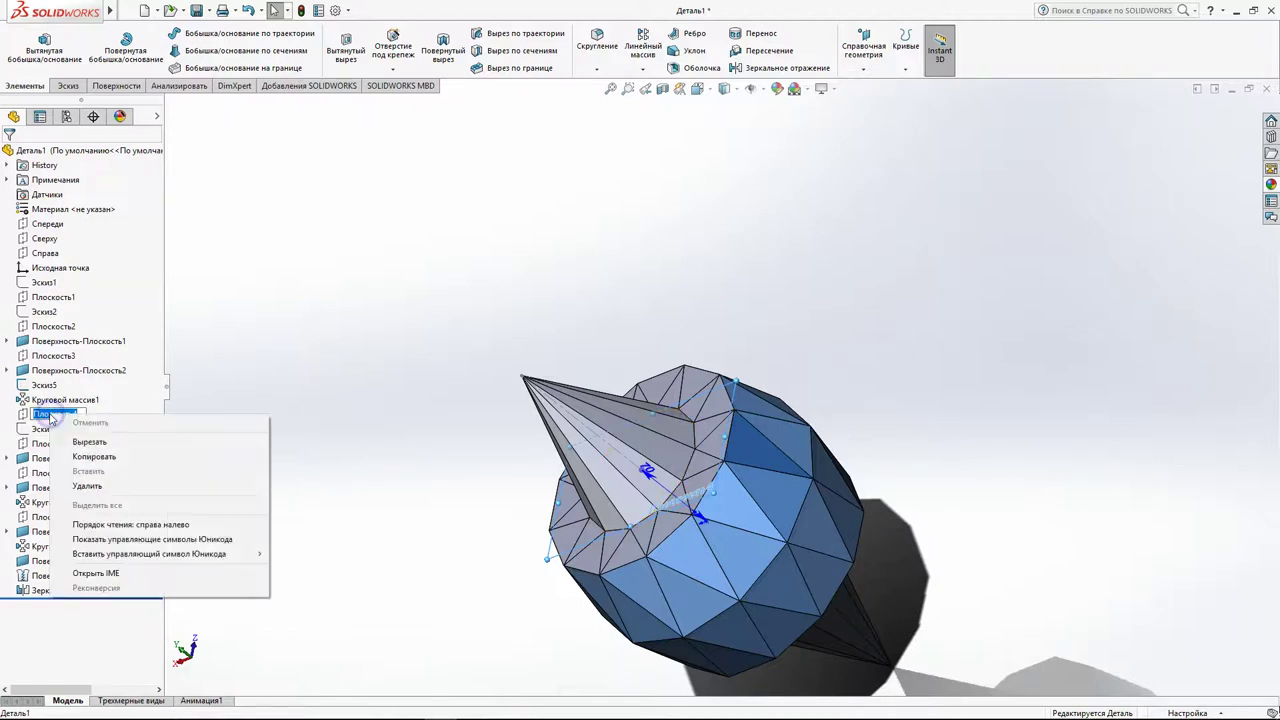
click(44, 416)
right_click(44, 416)
click(368, 352)
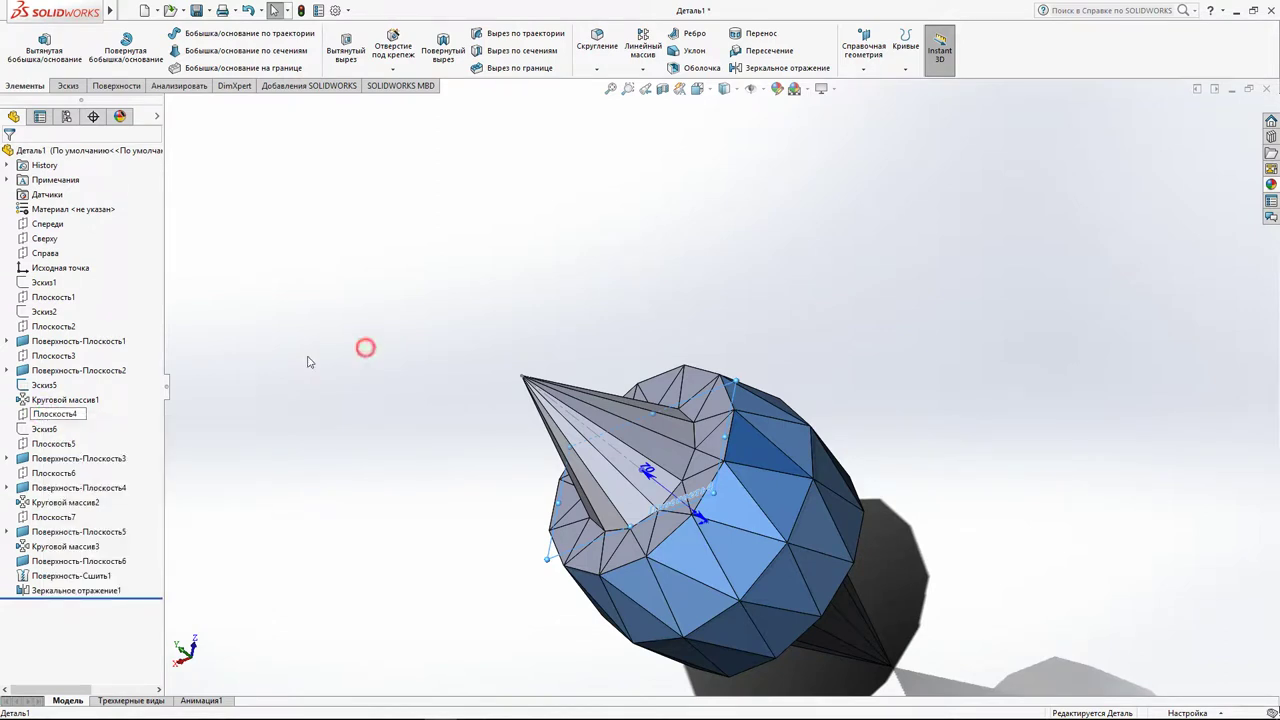
right_click(63, 412)
click(77, 374)
text(50)
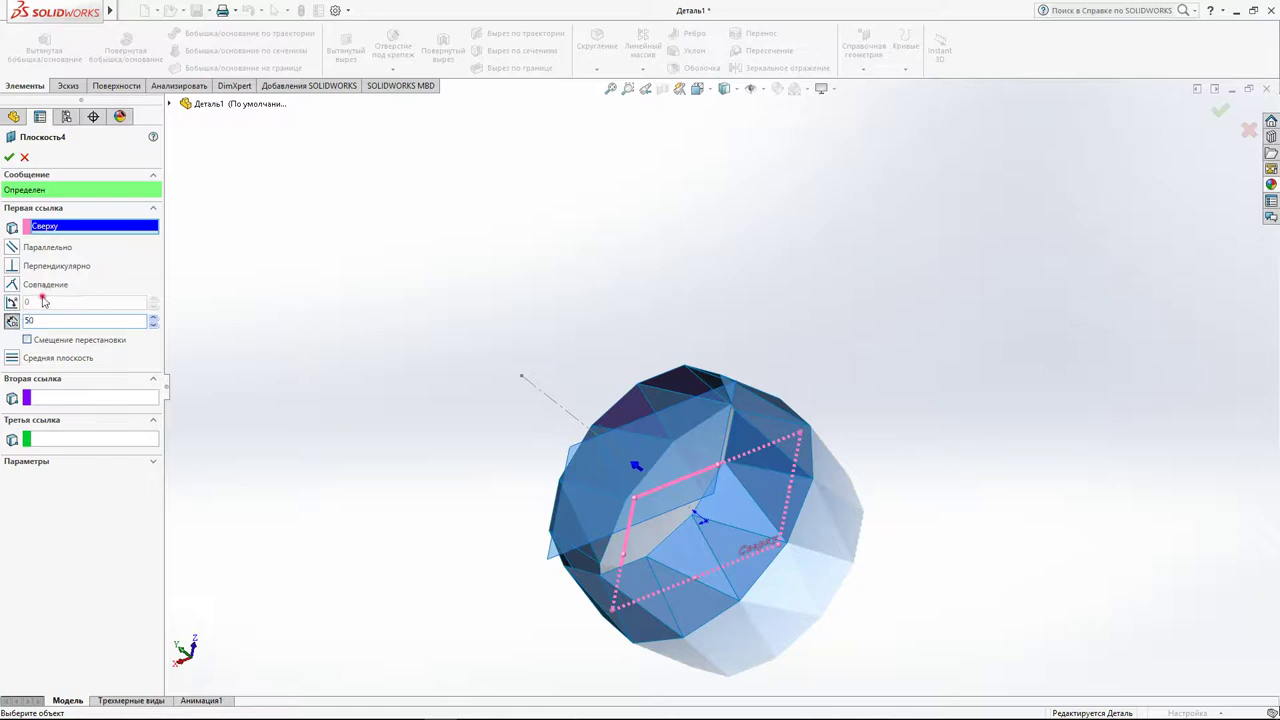
Apply the 50 mm offset to Плоскость4 and confirm the plane definition.
key(Return)
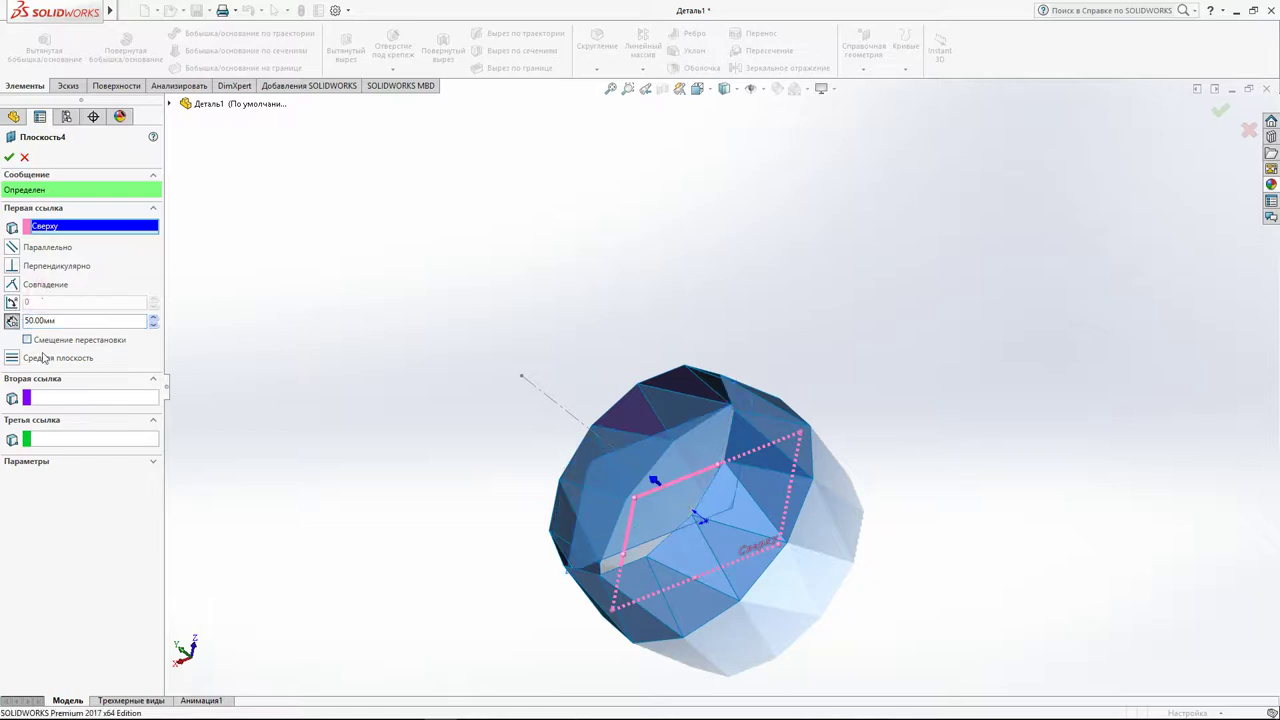
middle_drag(305, 347, 400, 236)
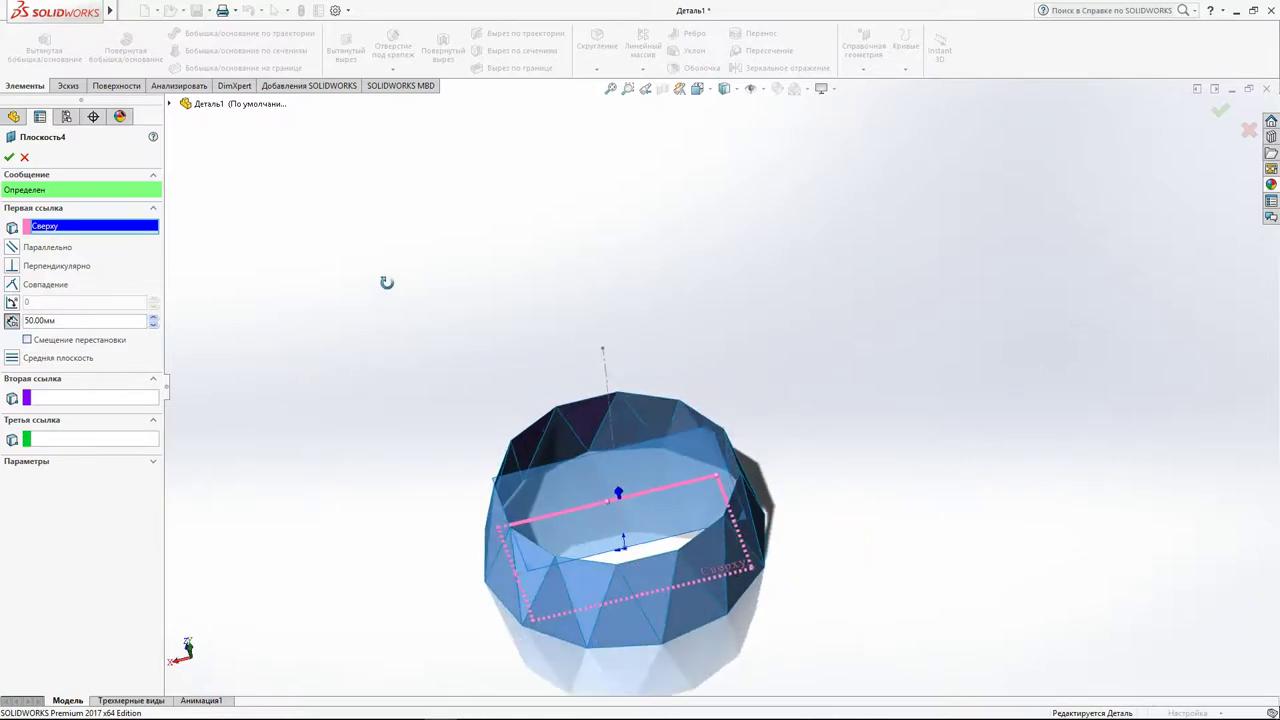
click(9, 158)
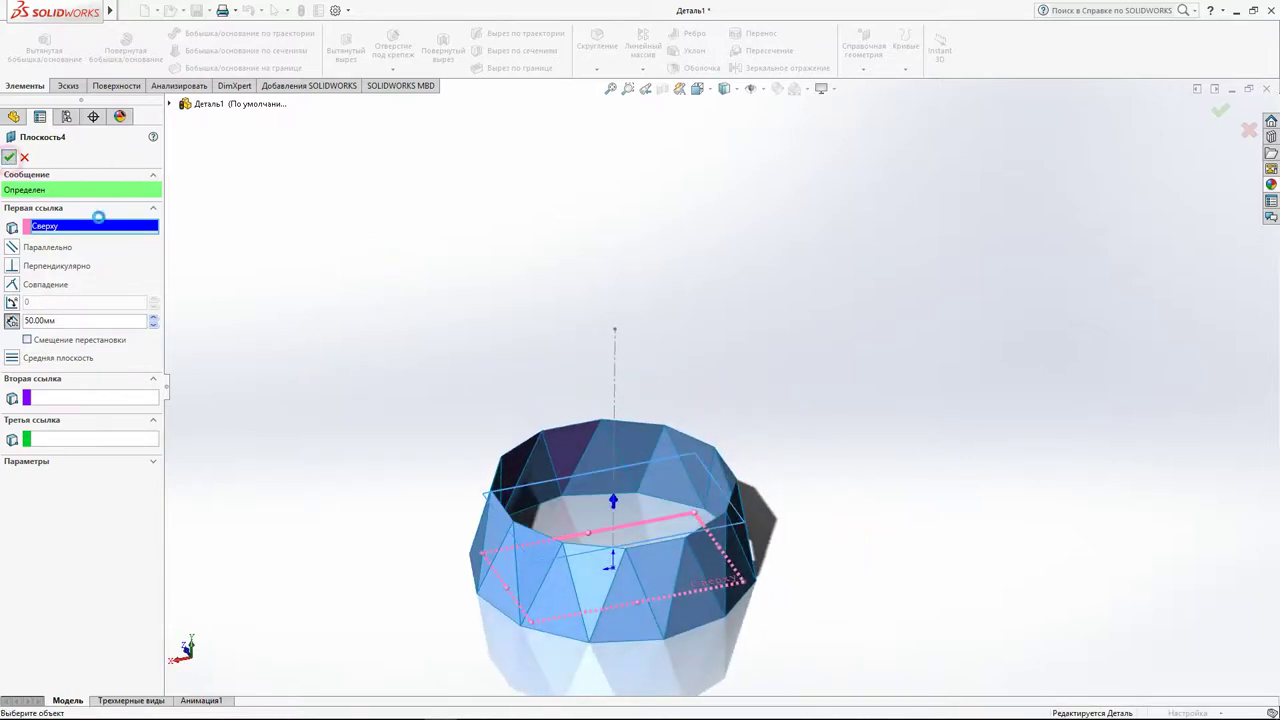
Orbit and zoom to inspect the rebuilt faceted drum and its cone spikes.
mouse_move(428, 490)
middle_down()
mouse_move(409, 380)
mouse_move(437, 294)
mouse_move(437, 191)
mouse_move(456, 180)
mouse_move(571, 257)
mouse_move(680, 371)
mouse_move(706, 265)
mouse_move(653, 433)
middle_up()
scroll(645, 310, up, 5)
mouse_move(645, 310)
middle_down()
mouse_move(401, 673)
mouse_move(271, 620)
mouse_move(300, 566)
mouse_move(371, 634)
mouse_move(381, 603)
mouse_move(277, 603)
middle_up()
scroll(601, 323, down, 2)
scroll(601, 323, up, 2)
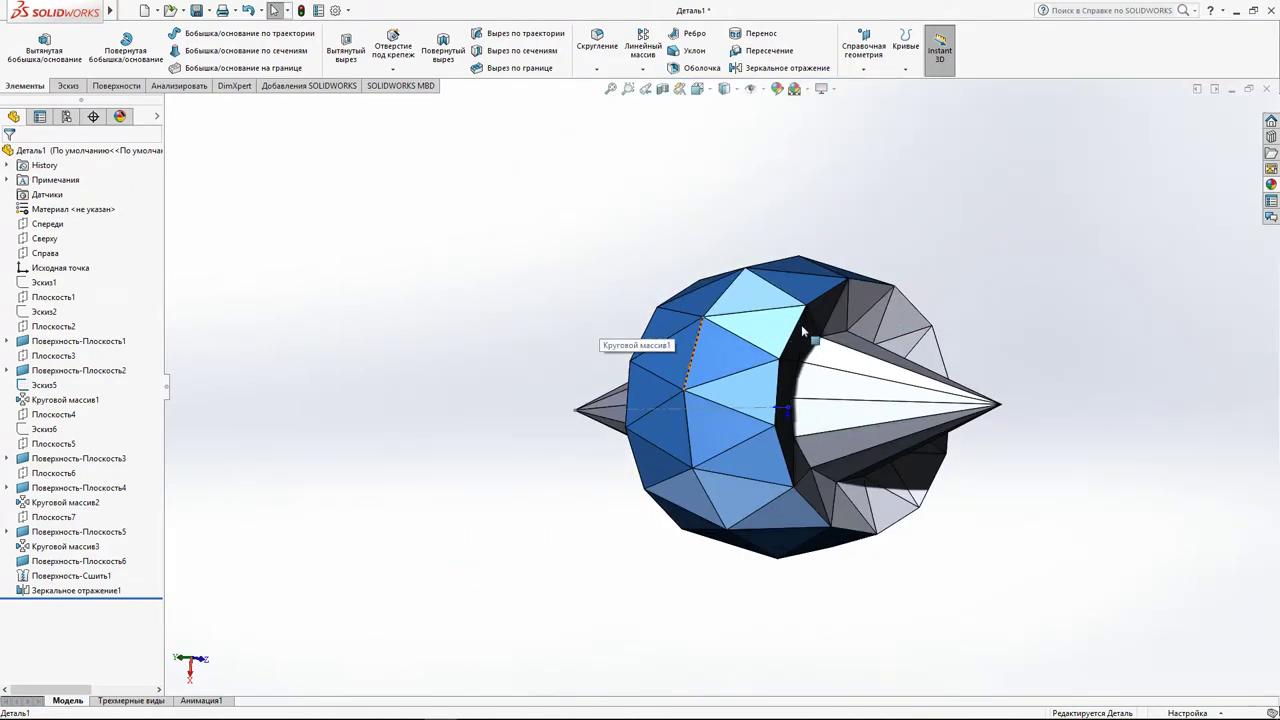
Compare Плоскость1 and Плоскость2 on the model from a side view.
click(38, 337)
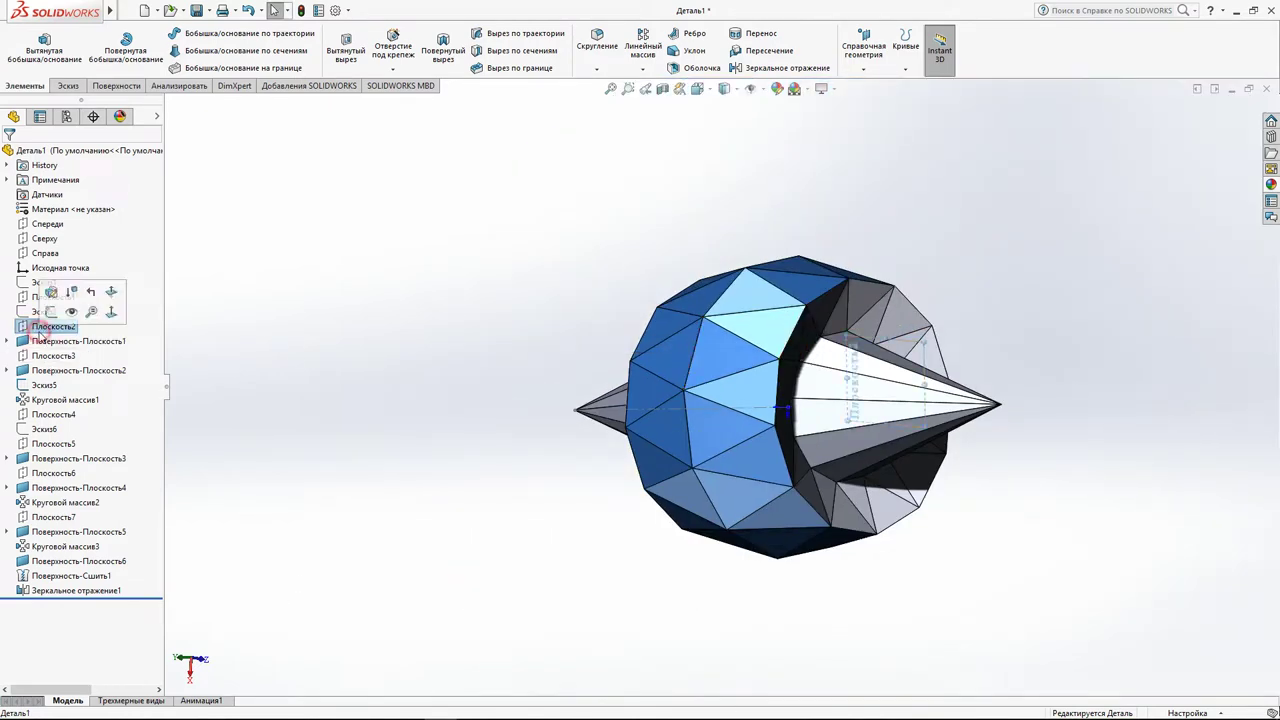
click(38, 298)
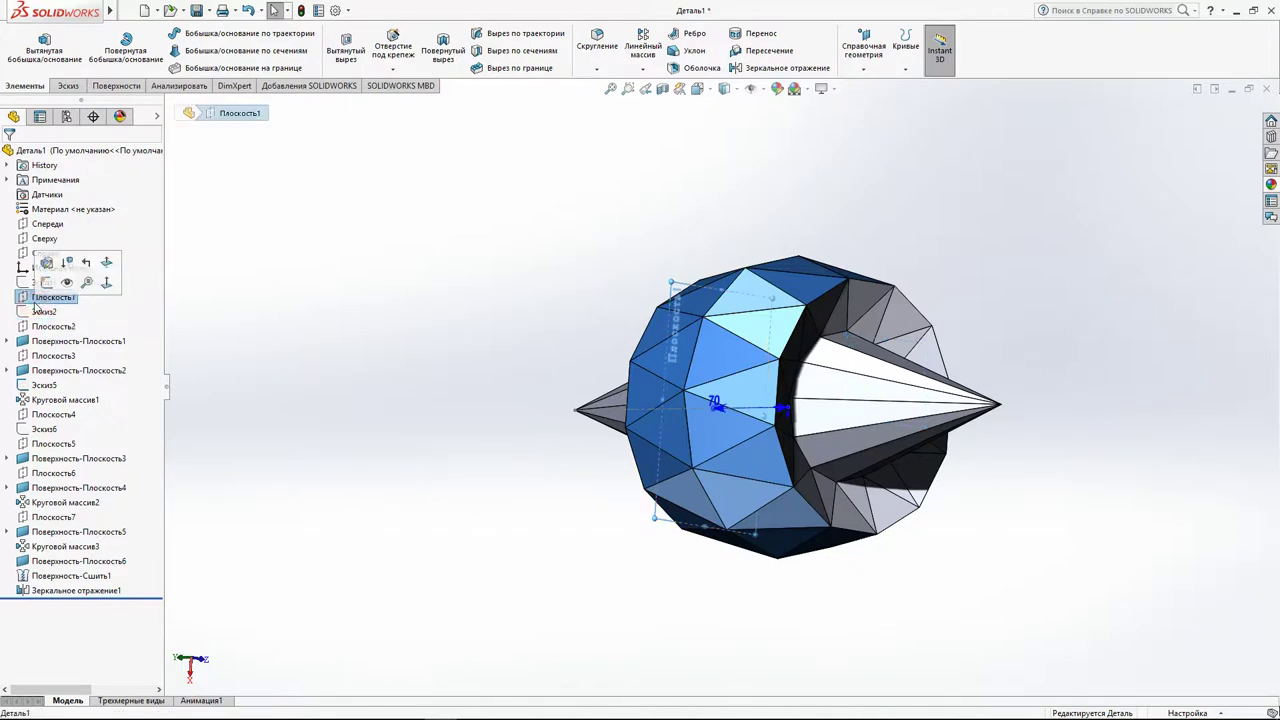
click(46, 327)
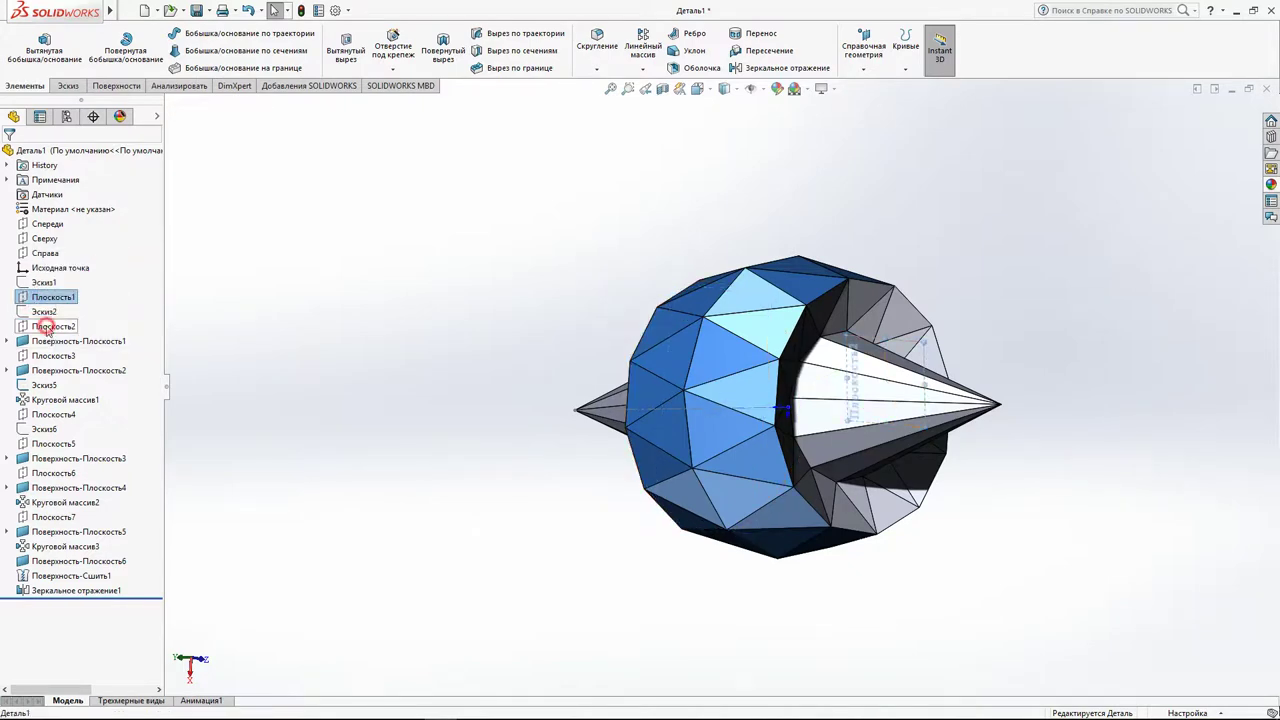
middle_drag(297, 331, 383, 381)
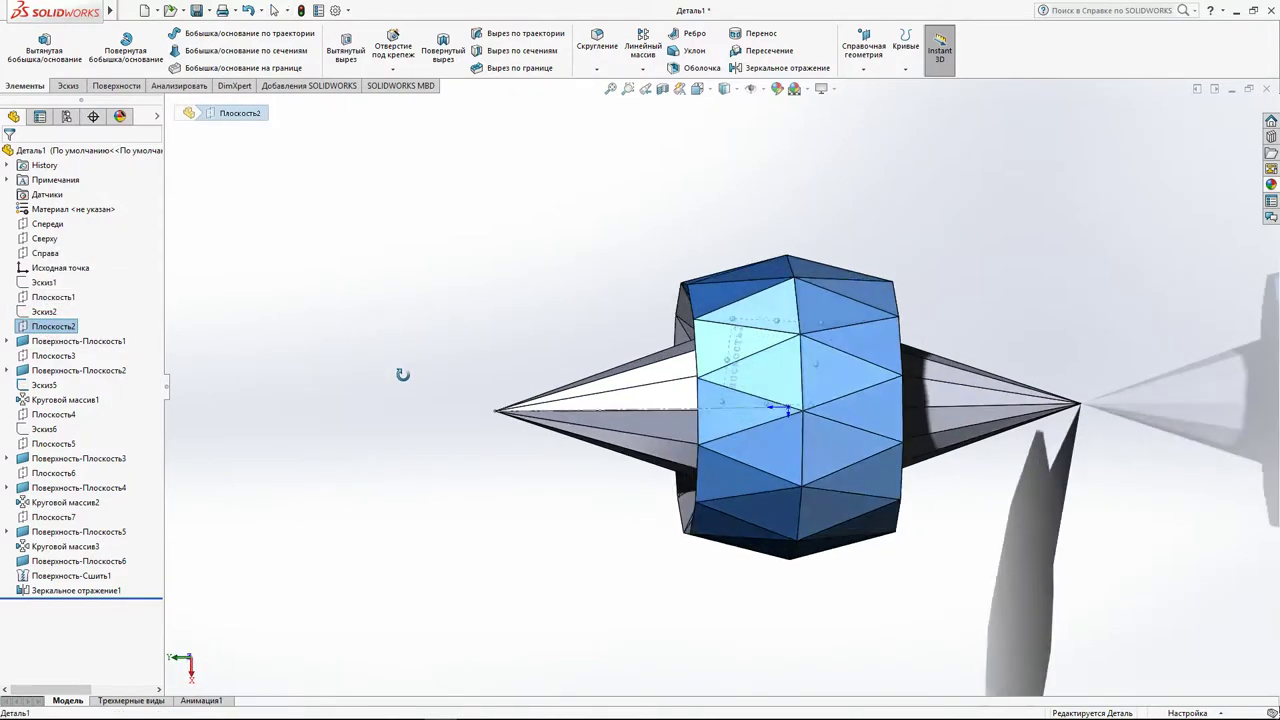
Raise Плоскость1's offset from the Top plane from 70 mm to 100 mm.
click(40, 298)
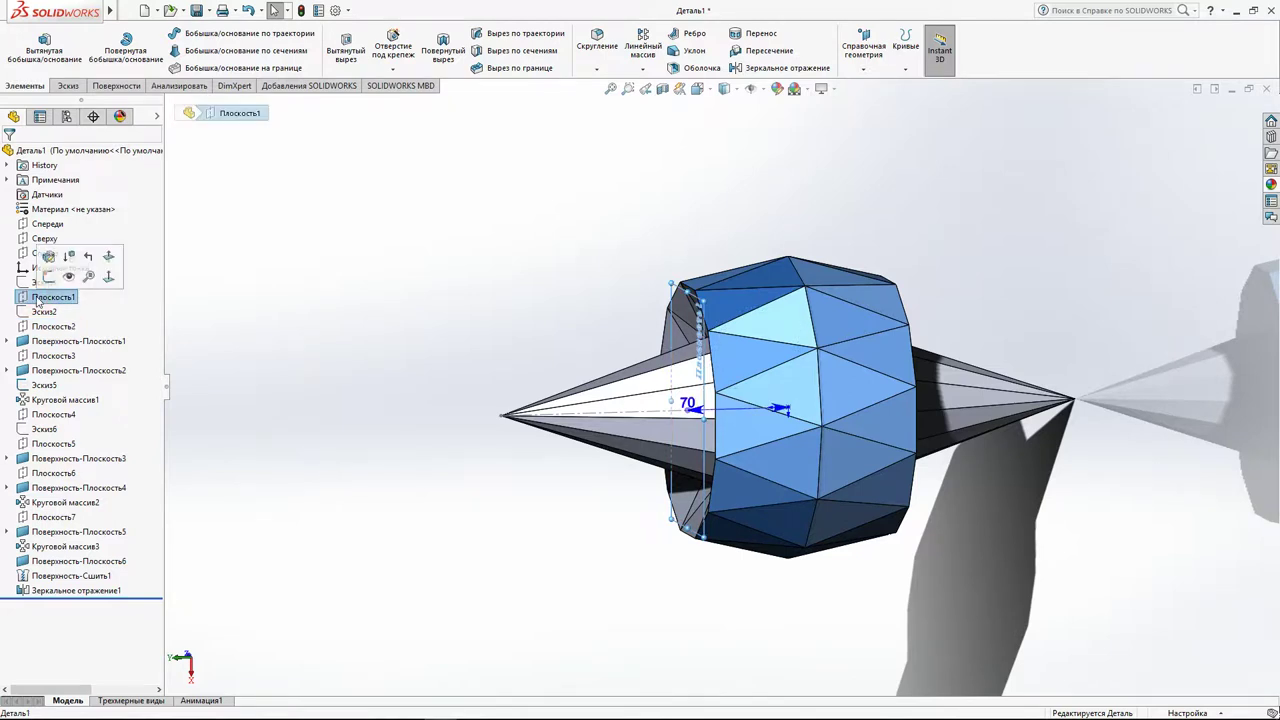
click(50, 258)
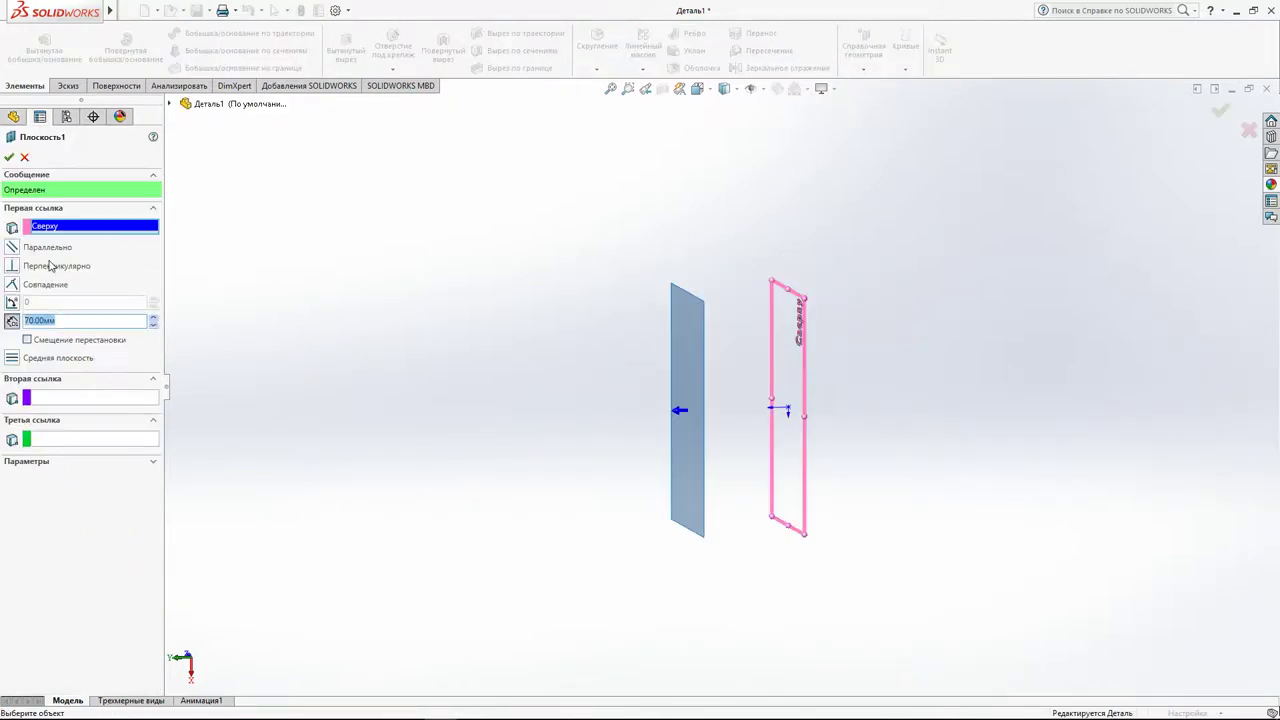
click(153, 317)
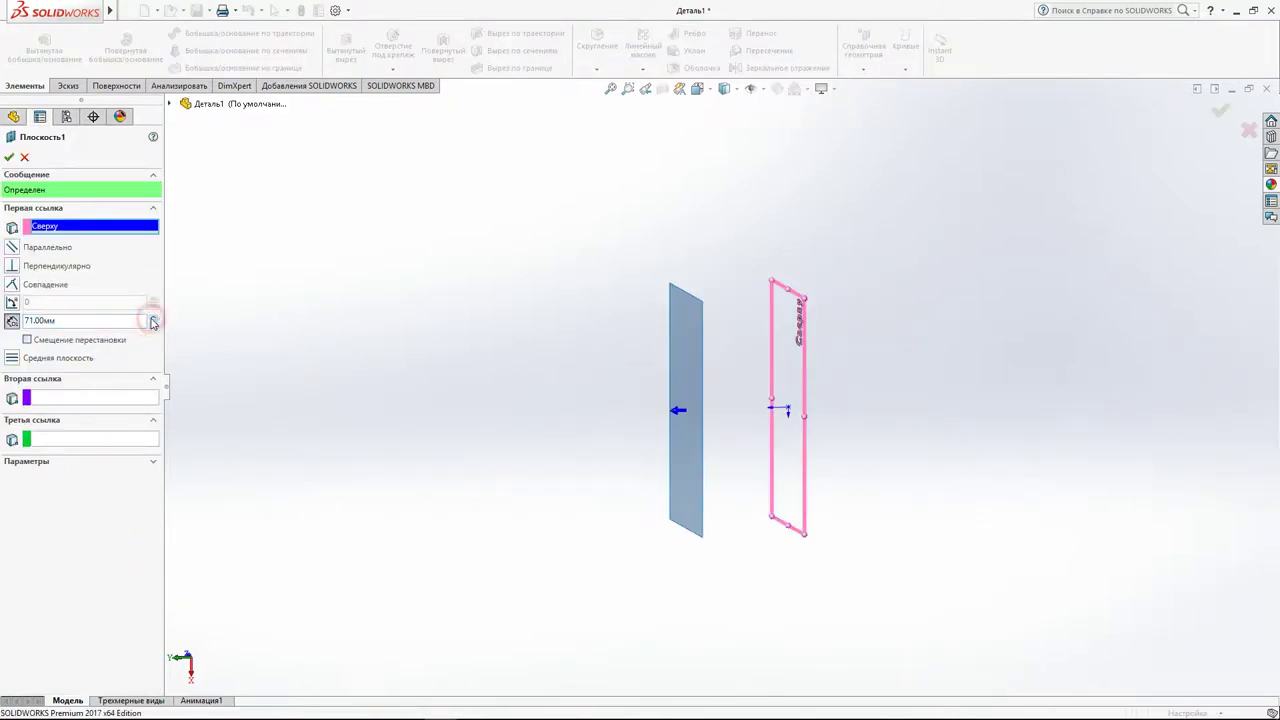
click(153, 317)
click(153, 317)
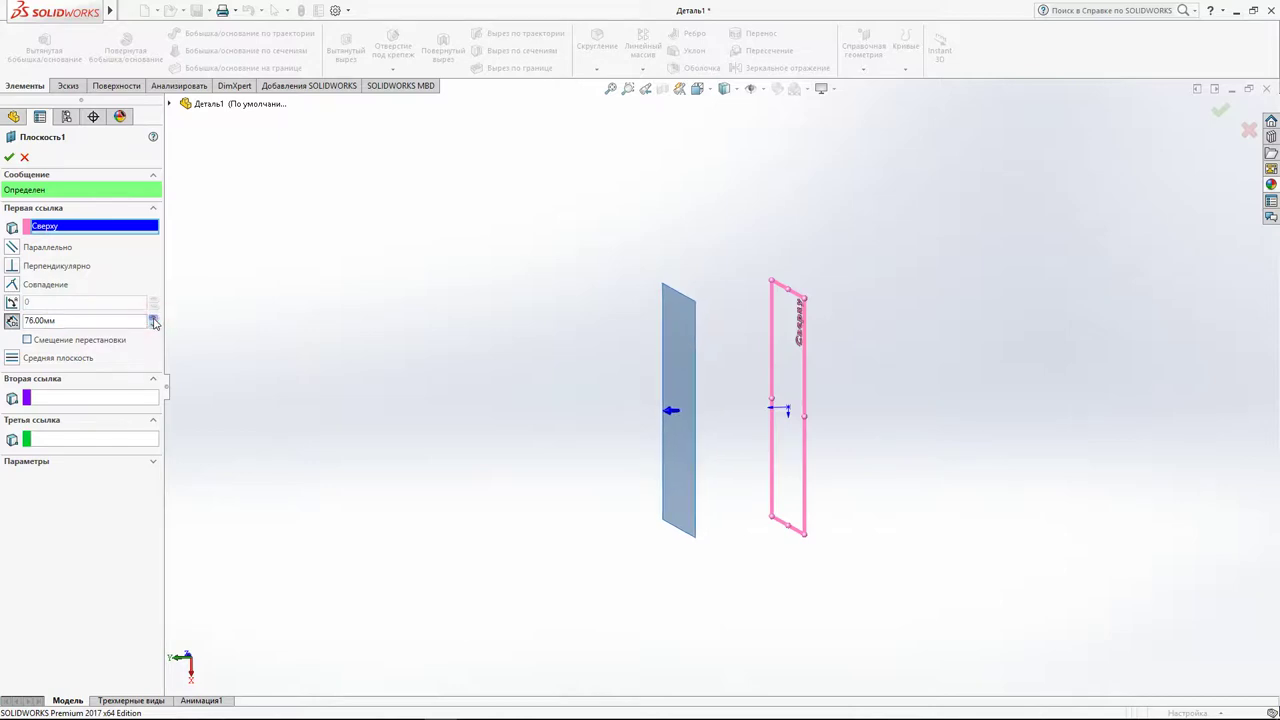
drag(153, 319, 153, 319)
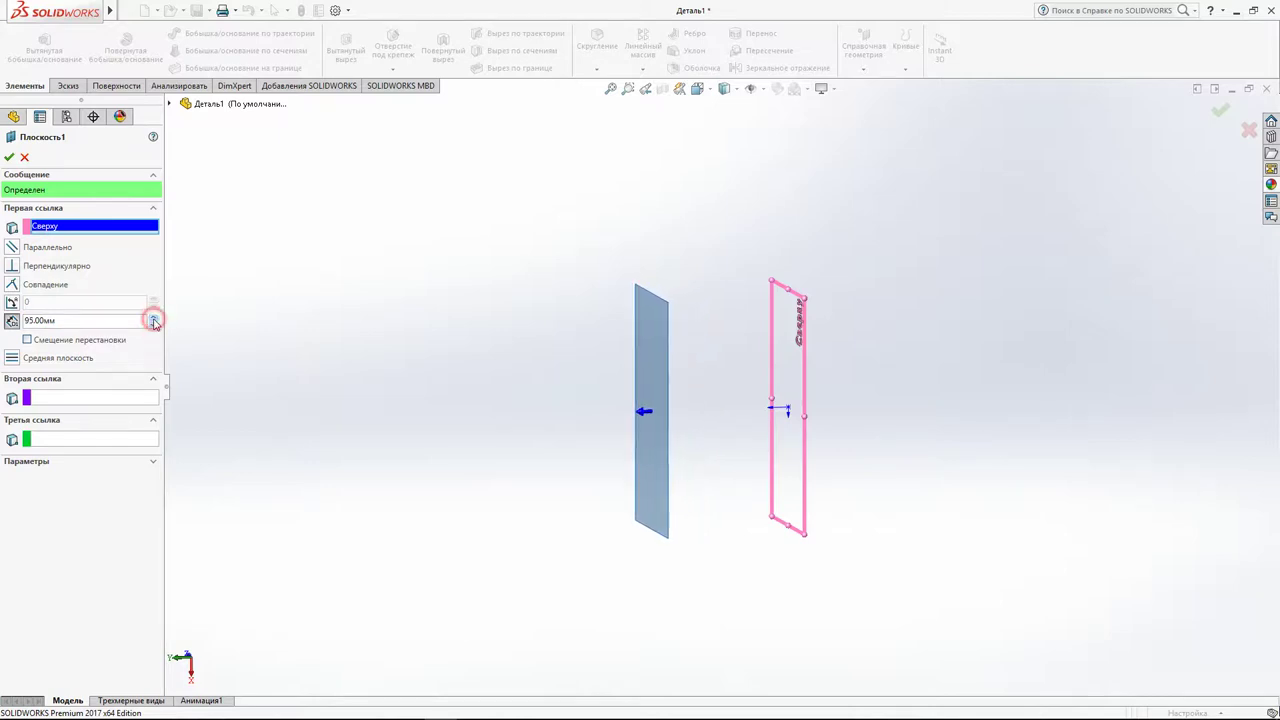
drag(153, 321, 153, 321)
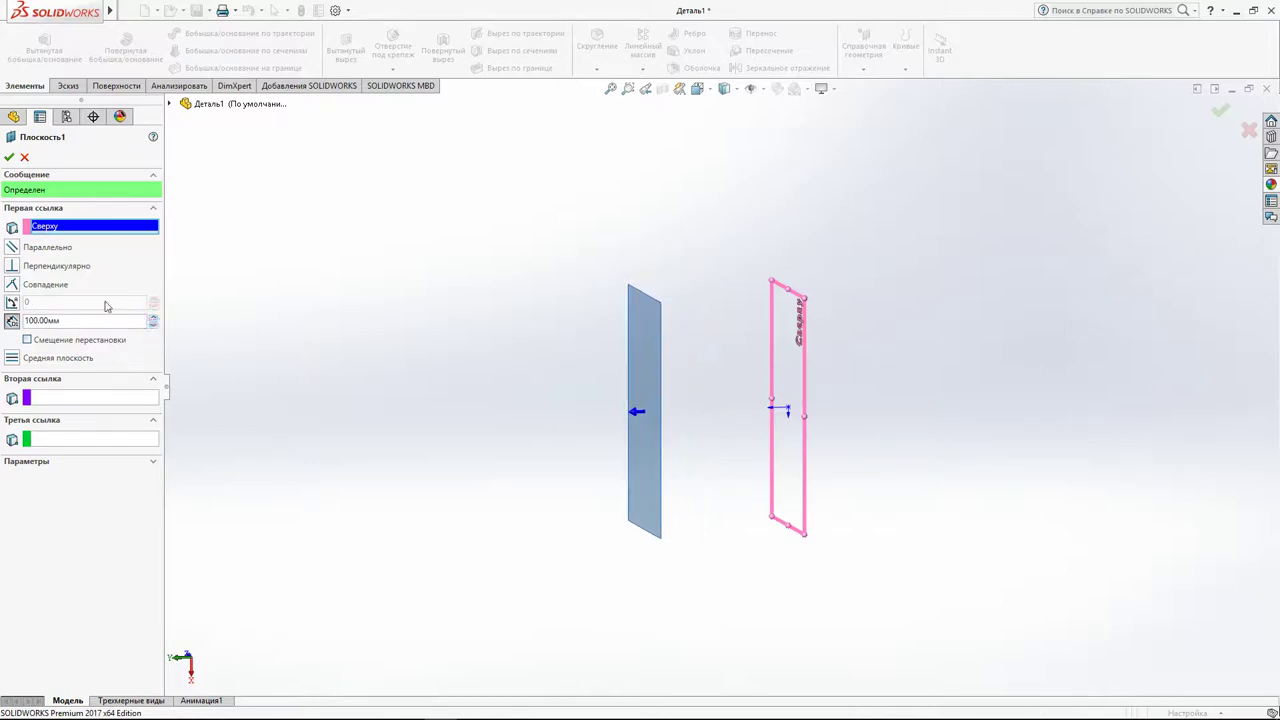
click(9, 157)
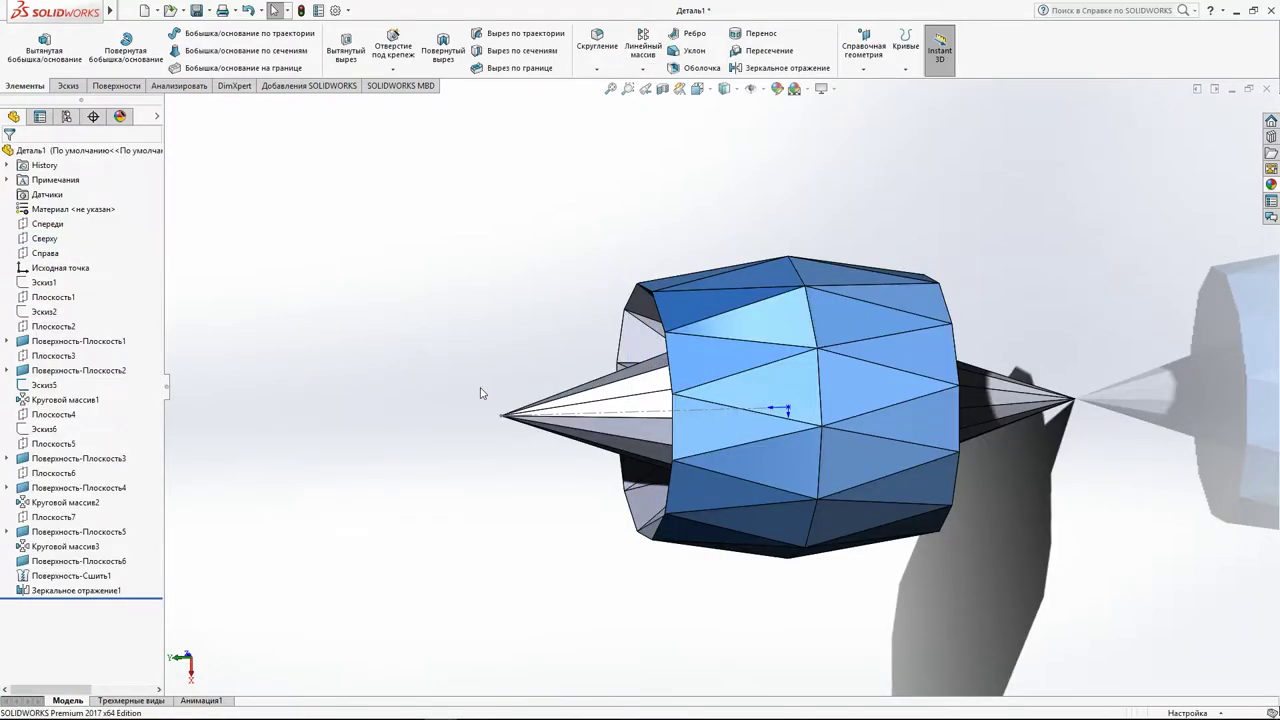
middle_drag(480, 393, 640, 277)
mouse_move(837, 505)
middle_down()
mouse_move(800, 395)
mouse_move(671, 333)
mouse_move(634, 137)
mouse_move(596, 99)
middle_up()
mouse_move(800, 625)
middle_down()
mouse_move(860, 529)
mouse_move(780, 589)
mouse_move(706, 606)
mouse_move(693, 591)
mouse_move(733, 484)
middle_up()
scroll(733, 484, down, 2)
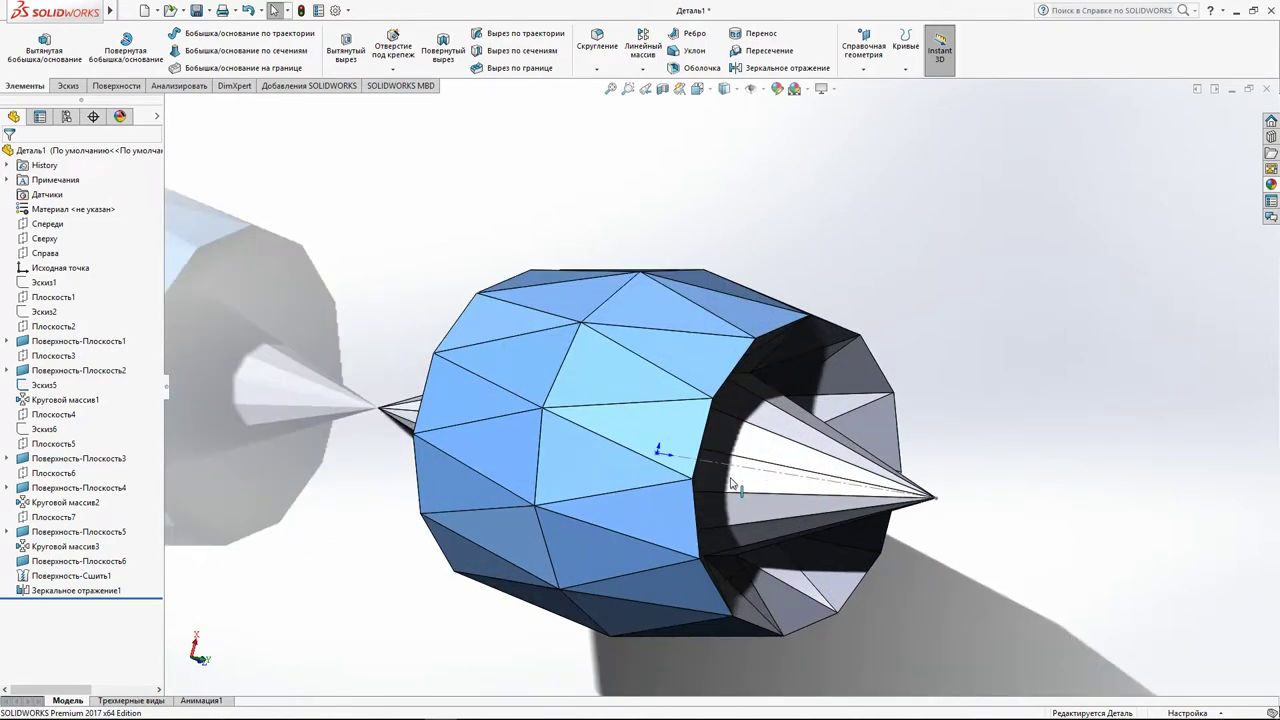
mouse_move(733, 484)
middle_down()
mouse_move(700, 470)
mouse_move(720, 450)
middle_up()
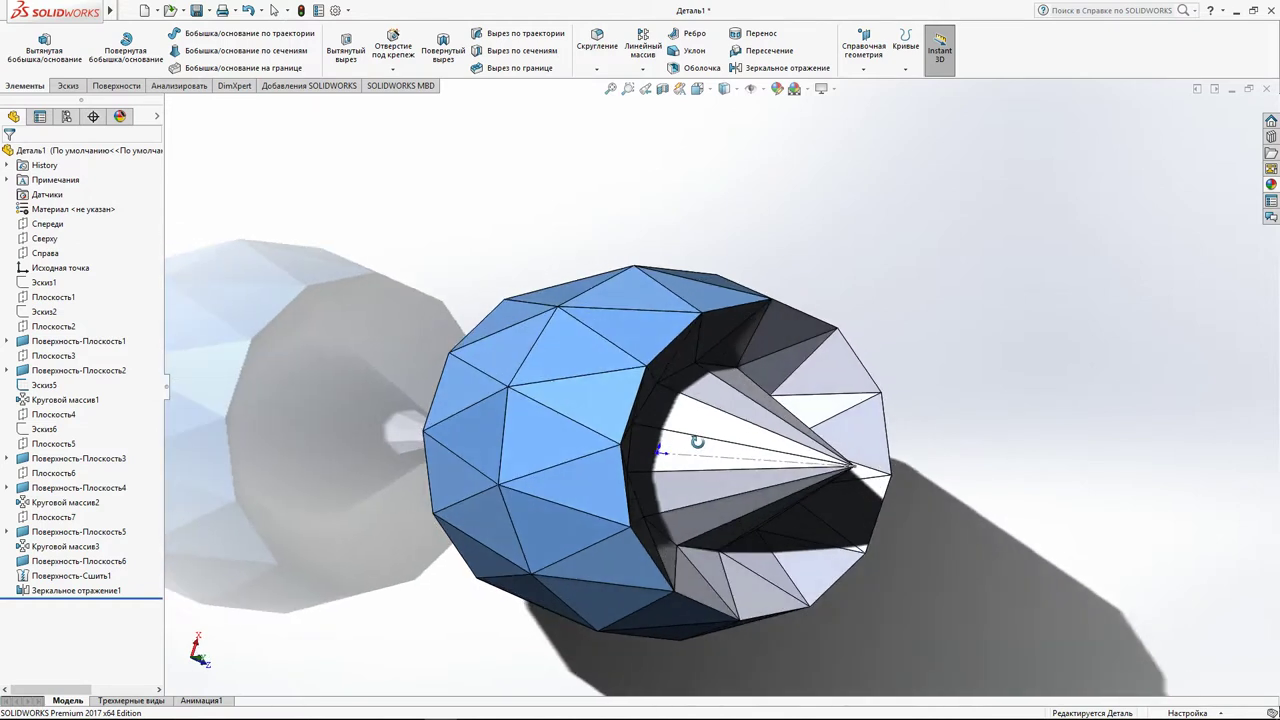
click(1271, 186)
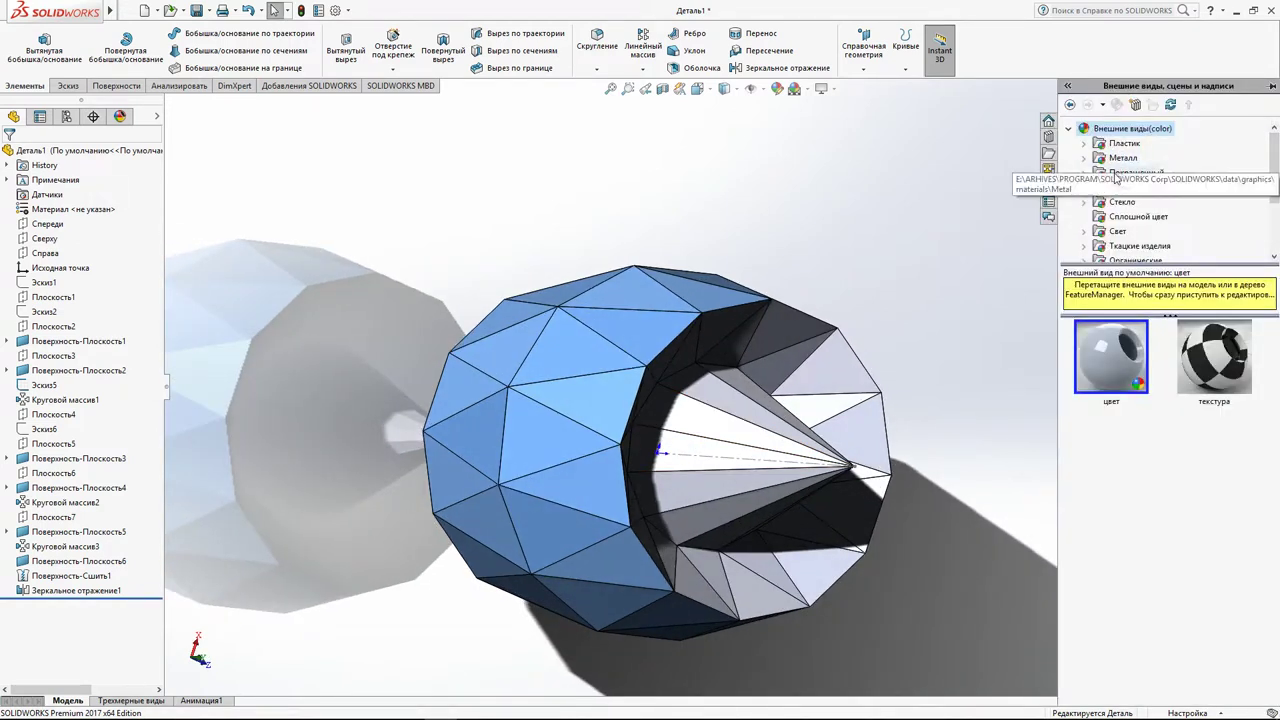
Apply the PW-MT11150 plastic appearance to the whole part Деталь1.
scroll(1119, 207, down, 2)
scroll(1119, 200, up, 2)
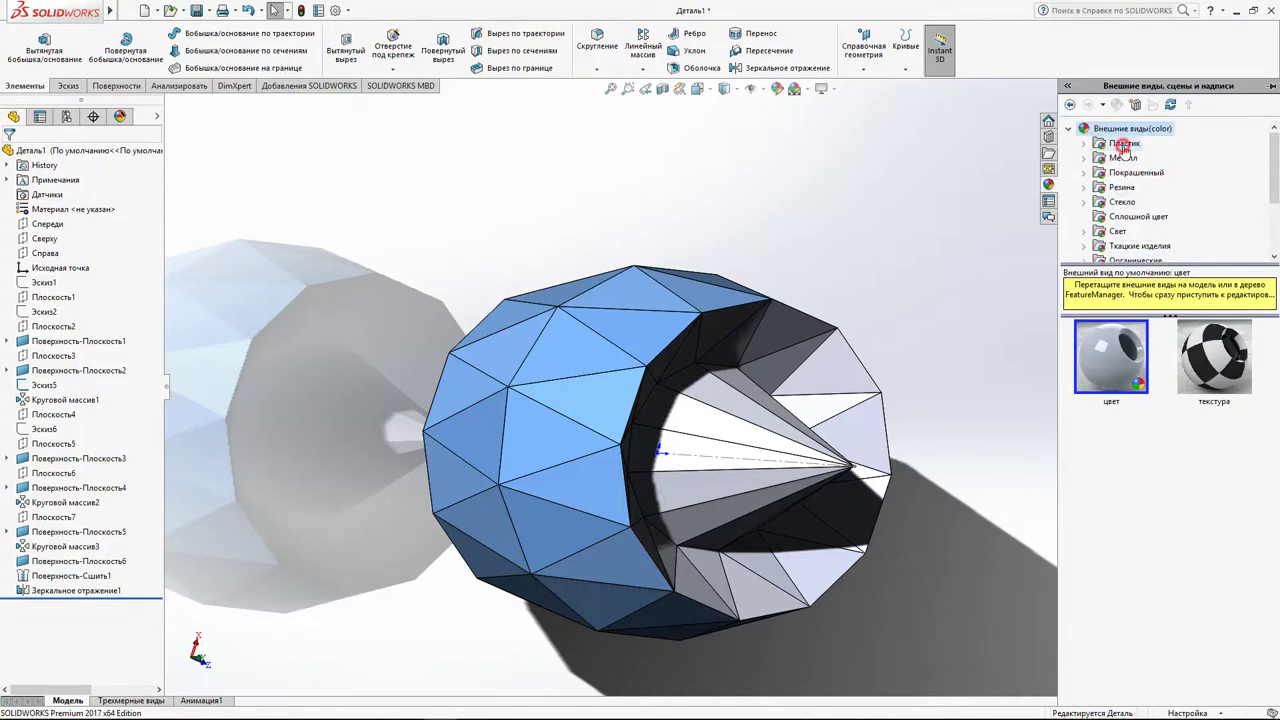
click(1124, 145)
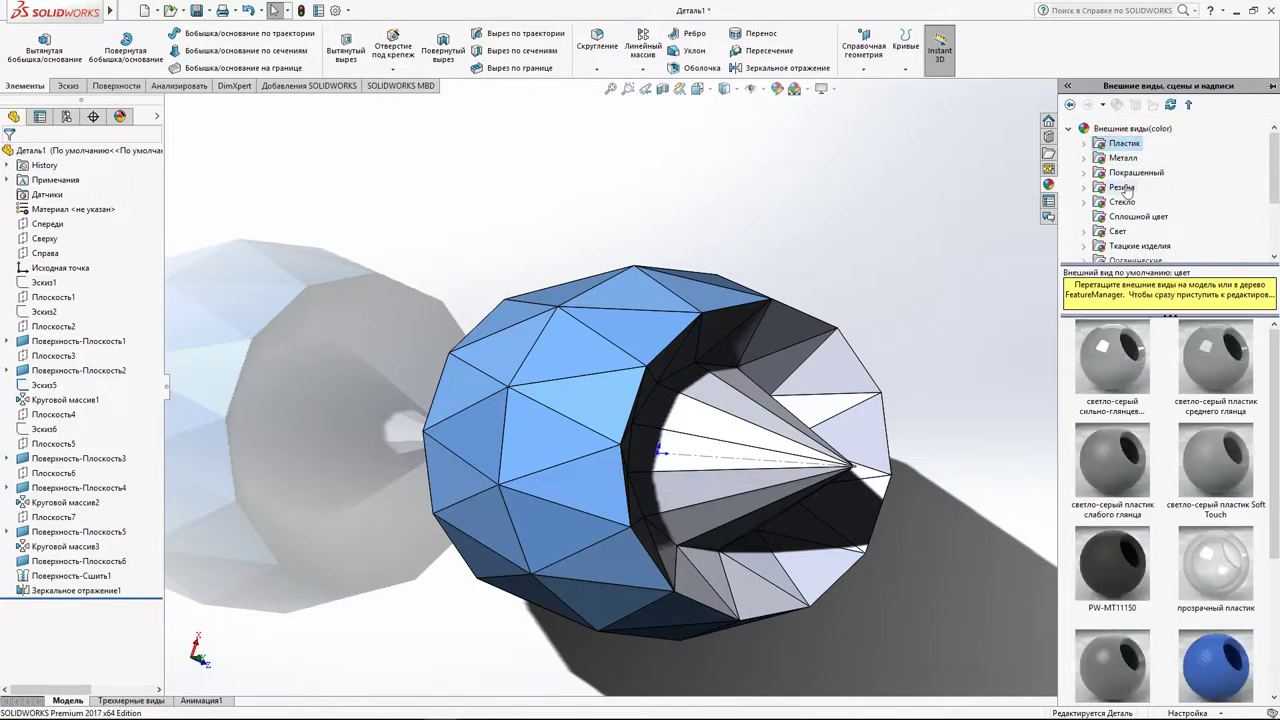
drag(1127, 556, 603, 390)
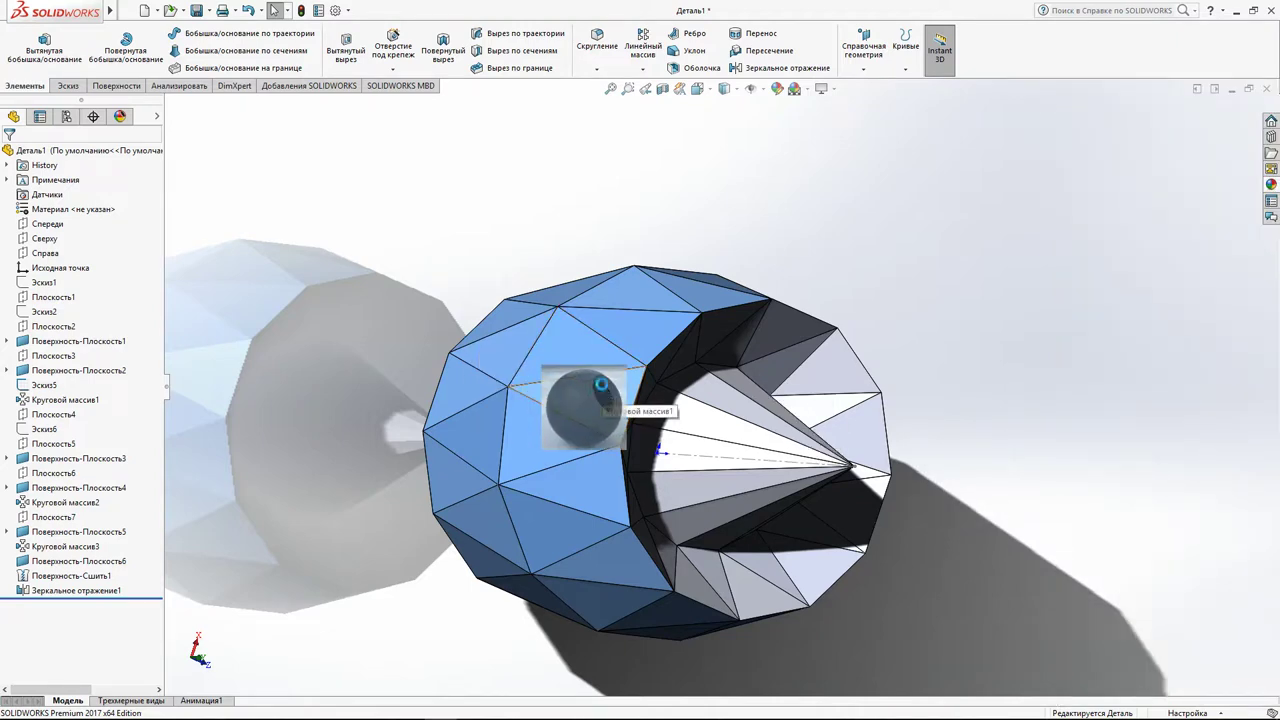
click(661, 385)
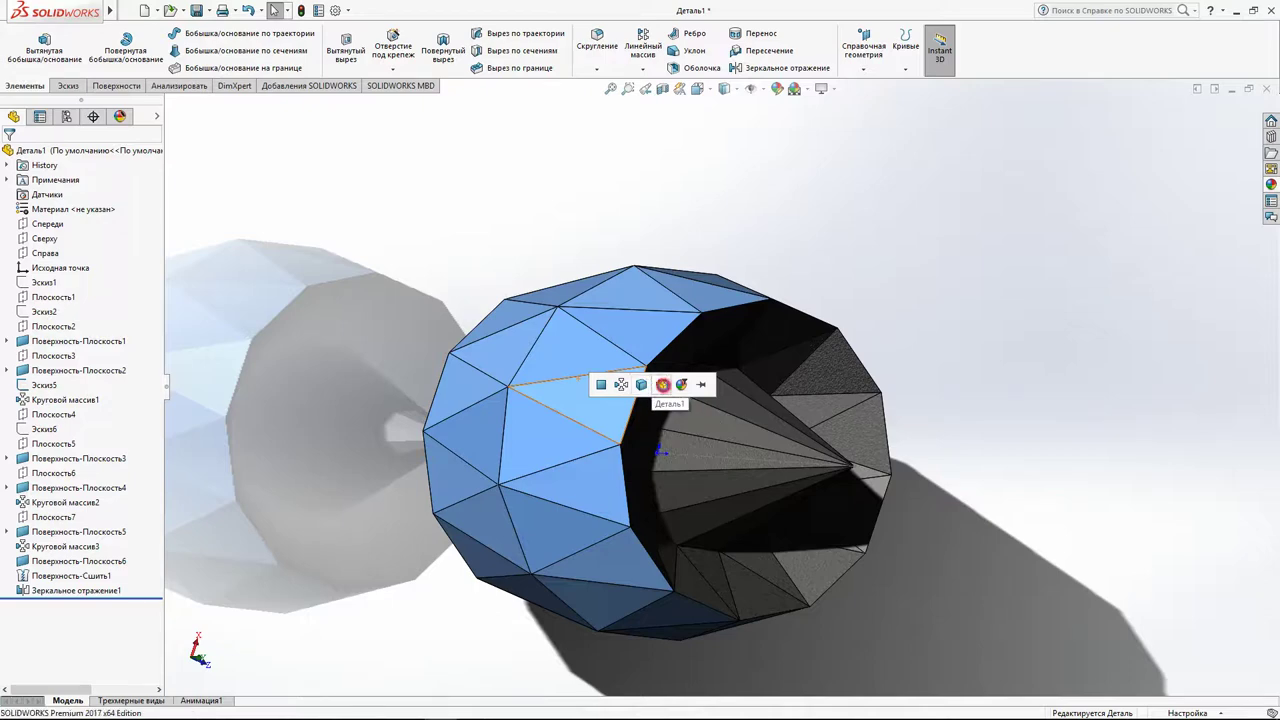
Remove the second blue цвет appearance from the part's appearance list.
mouse_move(685, 414)
middle_down()
mouse_move(905, 410)
mouse_move(656, 418)
middle_up()
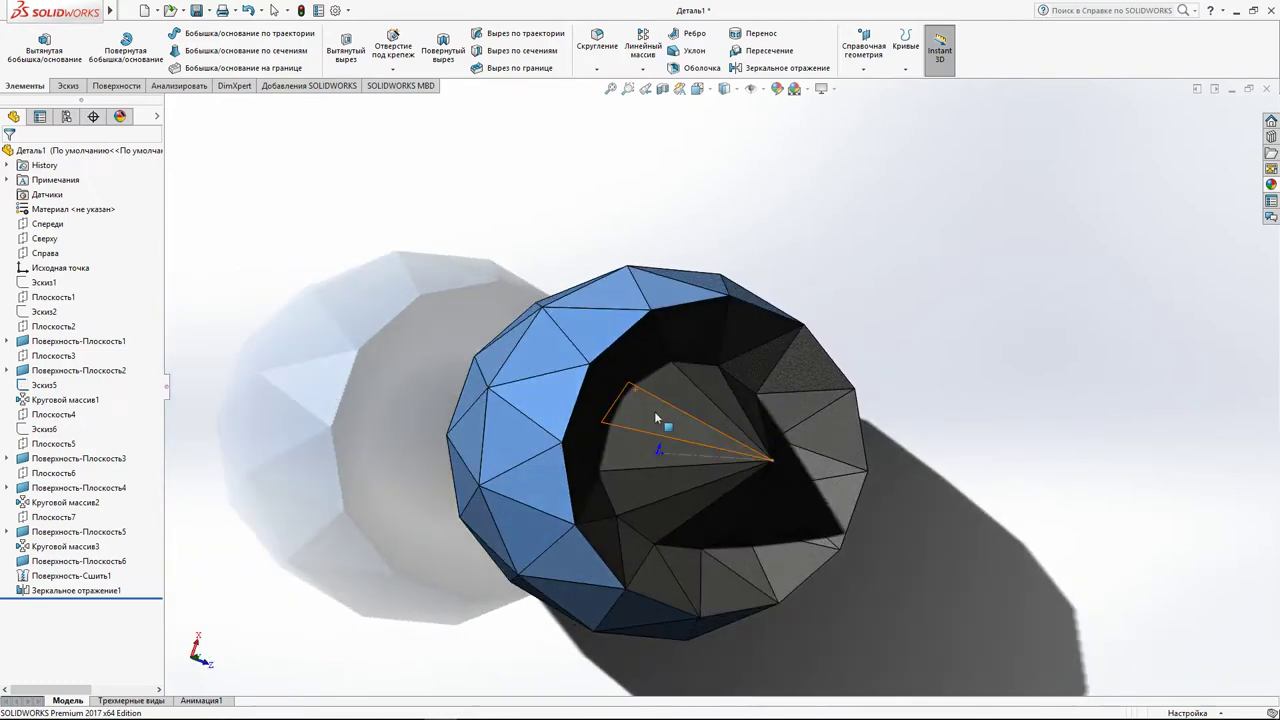
right_click(810, 402)
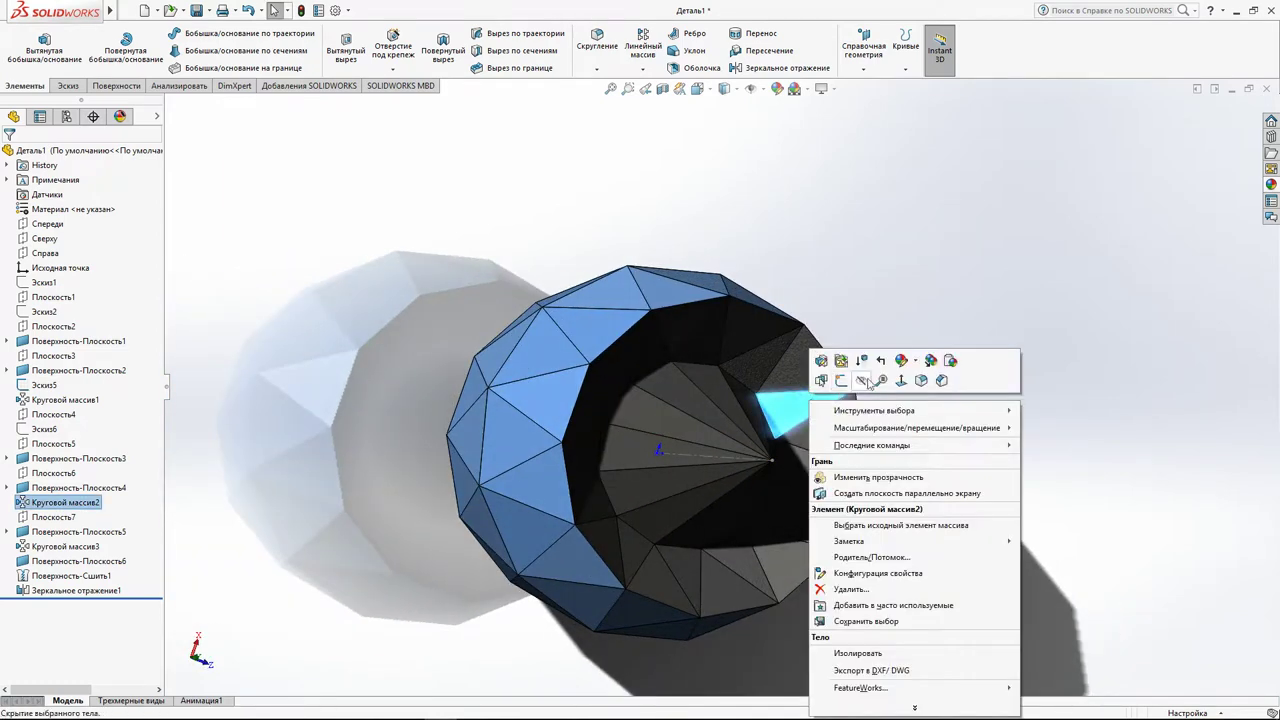
click(931, 362)
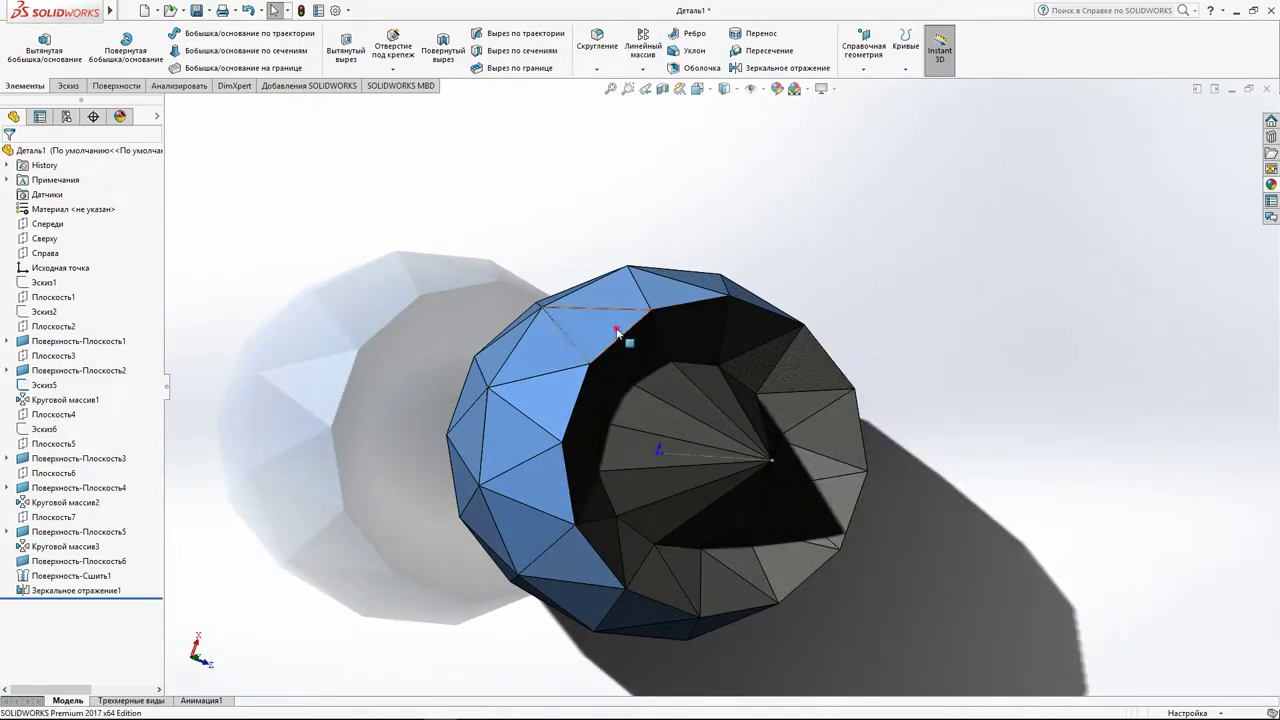
click(626, 336)
click(775, 313)
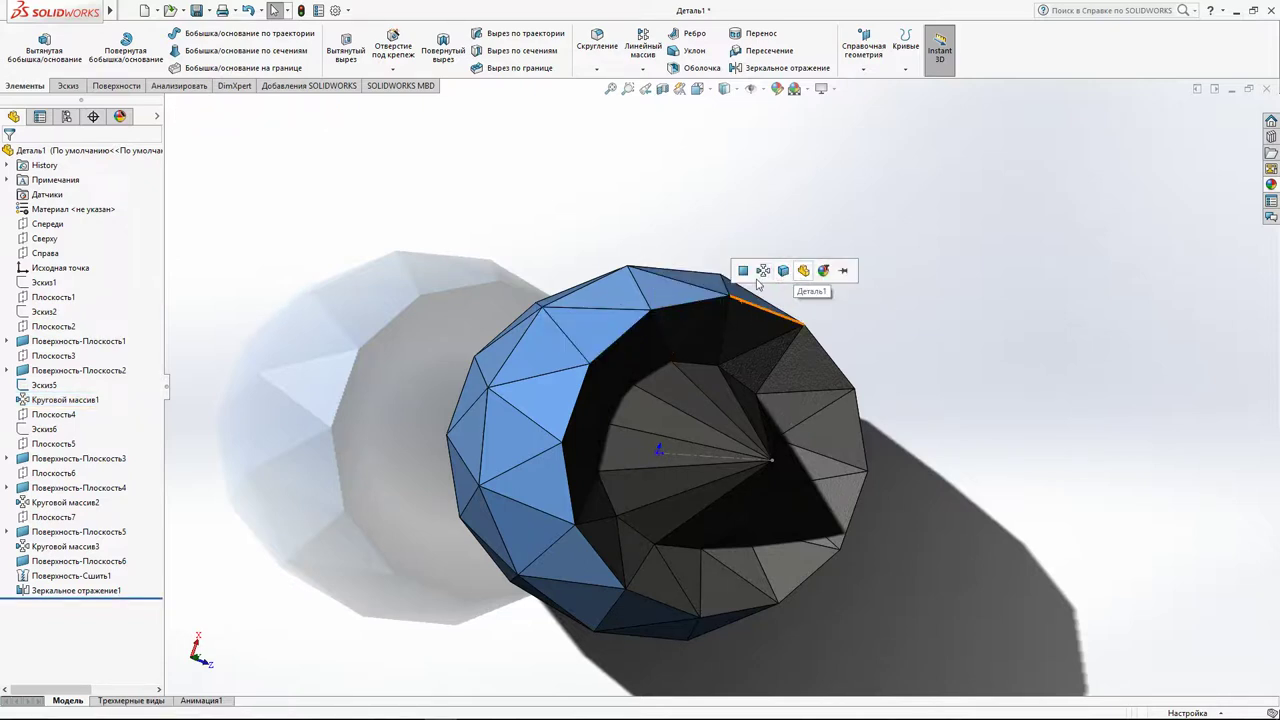
key(Escape)
click(120, 118)
right_click(50, 211)
click(78, 260)
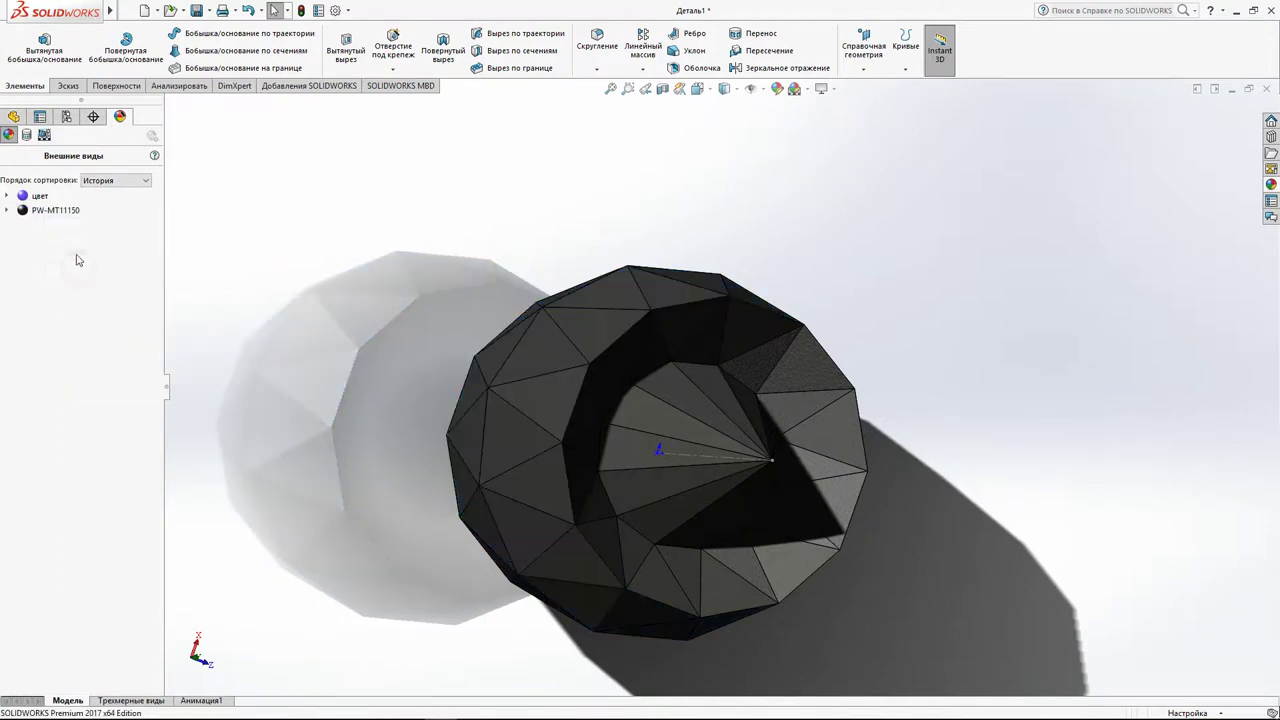
Delete the remaining цвет appearance so only PW-MT11150 is left.
right_click(36, 196)
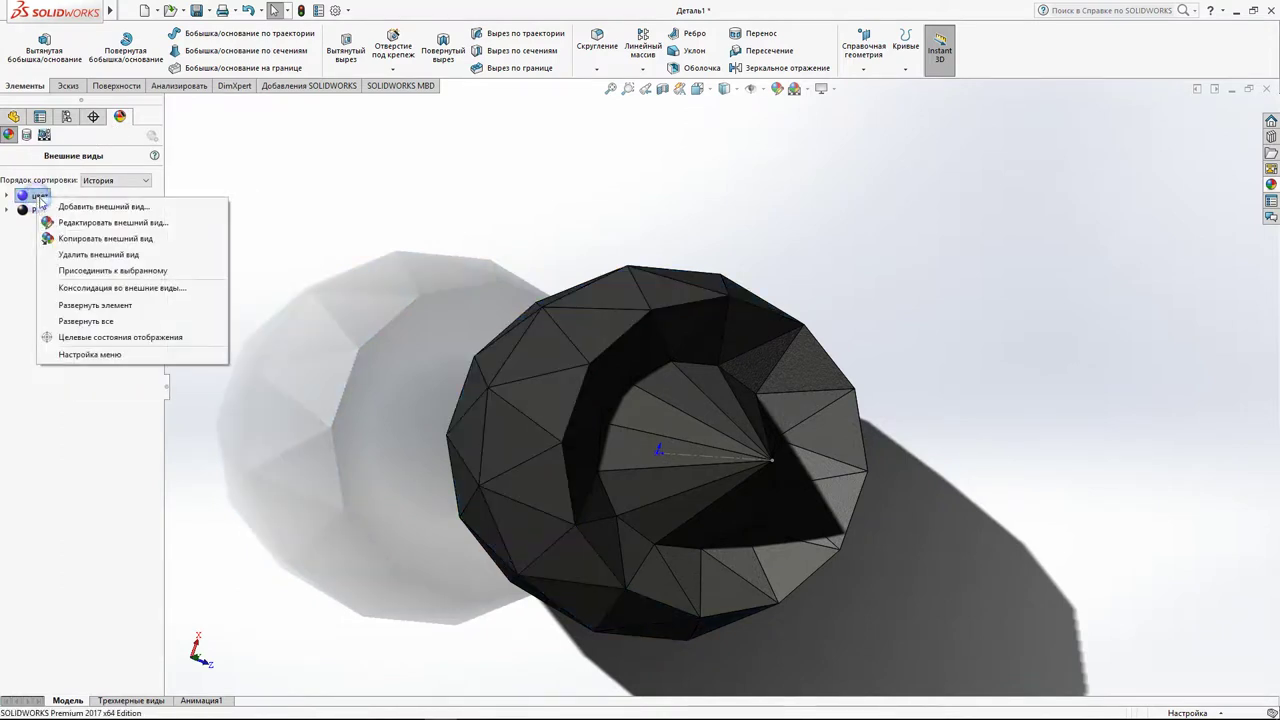
click(70, 255)
mouse_move(354, 374)
middle_down()
mouse_move(470, 412)
mouse_move(436, 433)
middle_up()
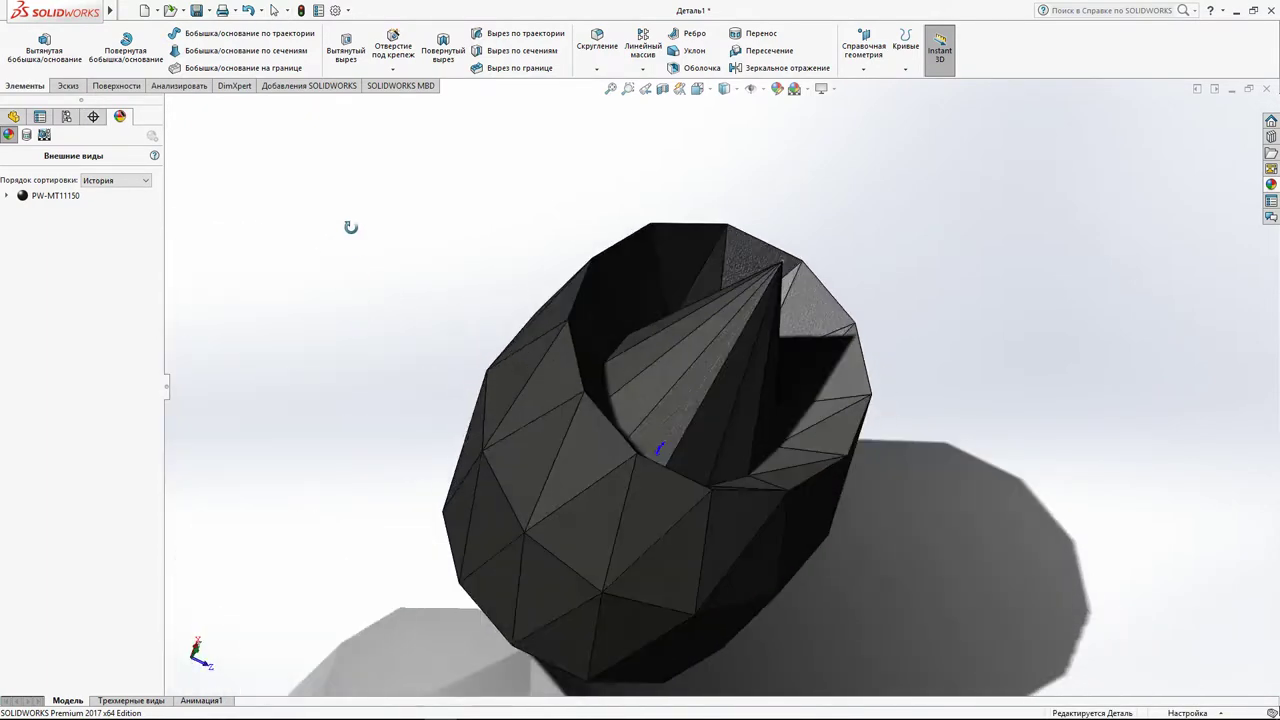
middle_drag(436, 433, 291, 160)
scroll(357, 257, up, 2)
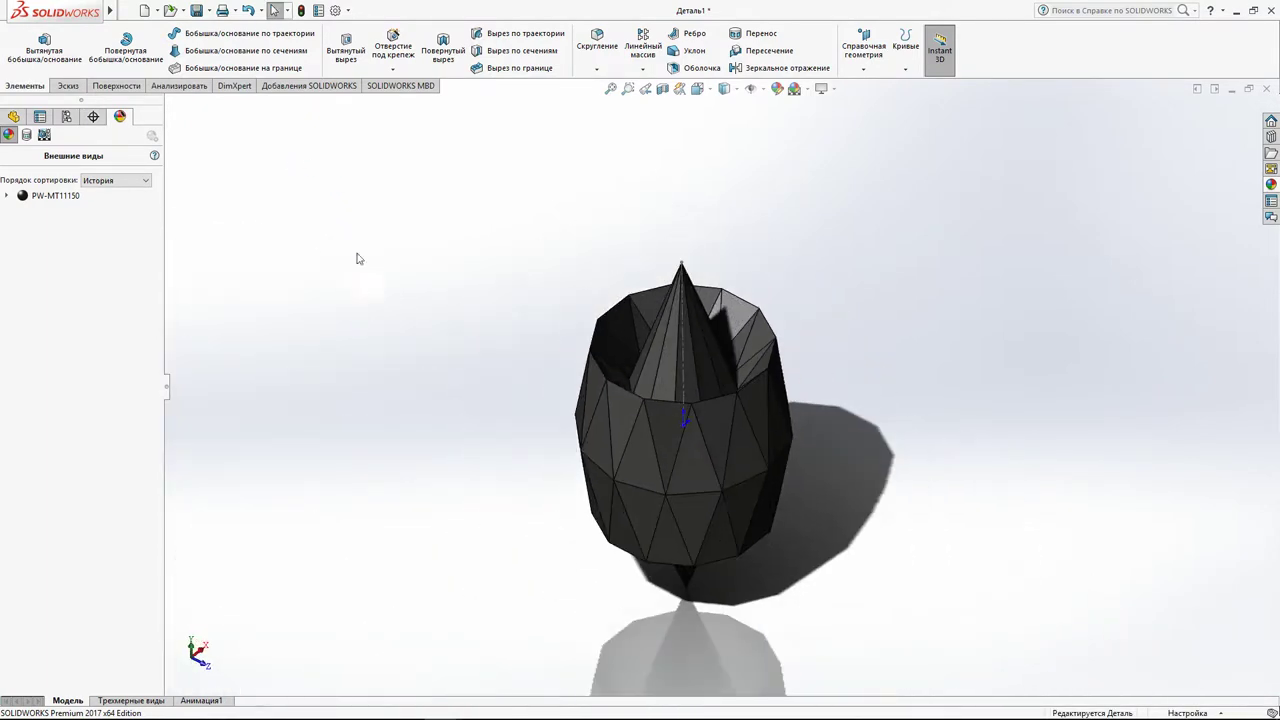
scroll(683, 503, down, 3)
Select an inner rim edge of the shell's open top and start a chamfer on it.
middle_drag(683, 496, 673, 445)
middle_drag(706, 377, 726, 422)
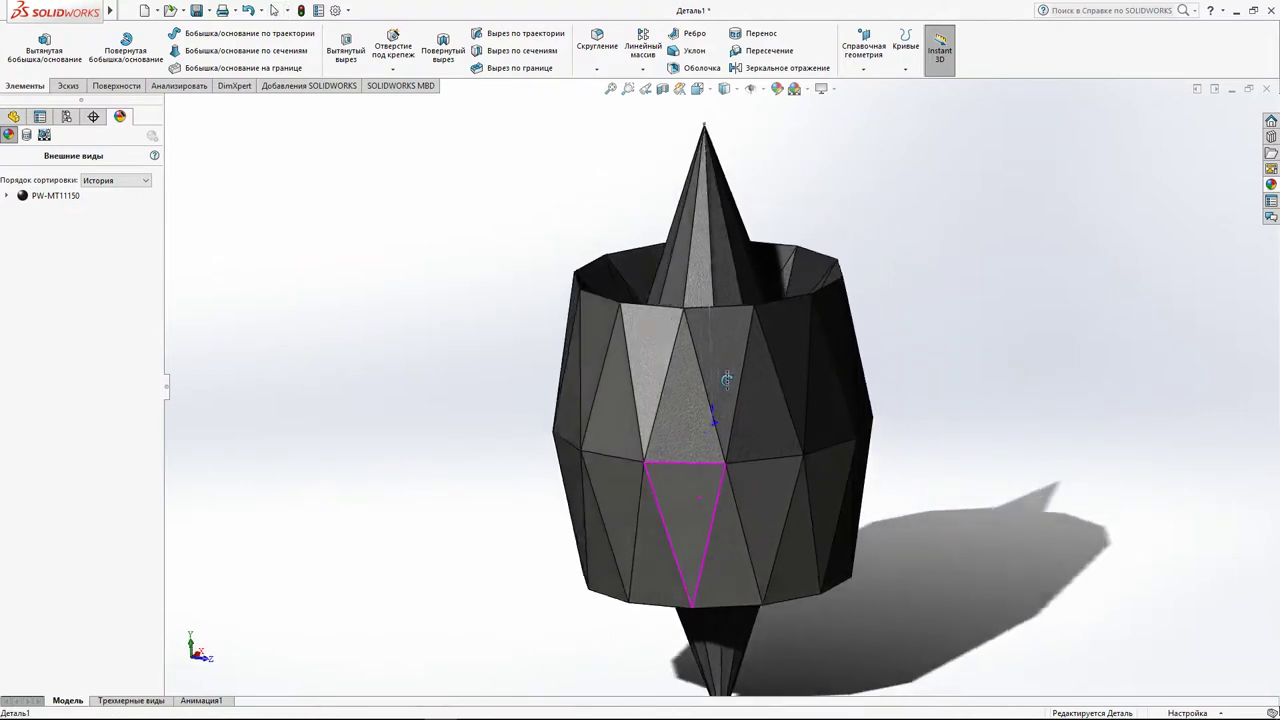
scroll(737, 447, down, 2)
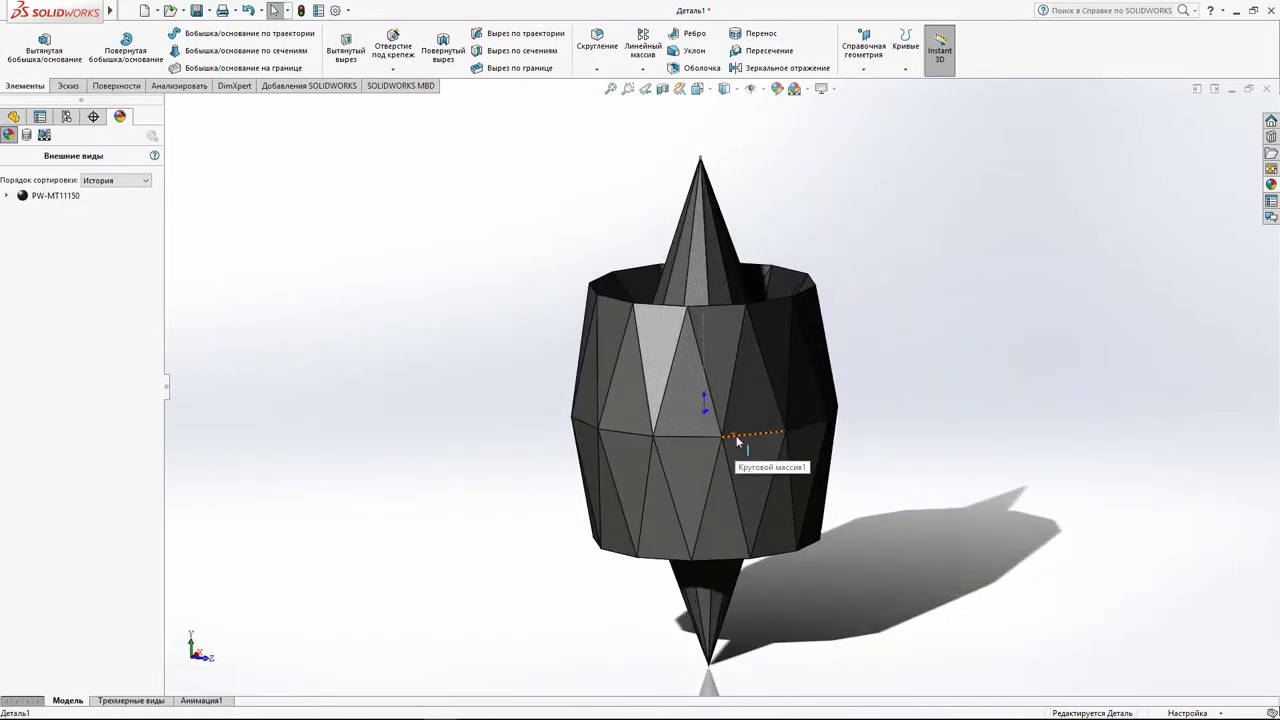
scroll(737, 447, down, 2)
mouse_move(737, 447)
middle_down()
mouse_move(709, 425)
mouse_move(694, 600)
middle_up()
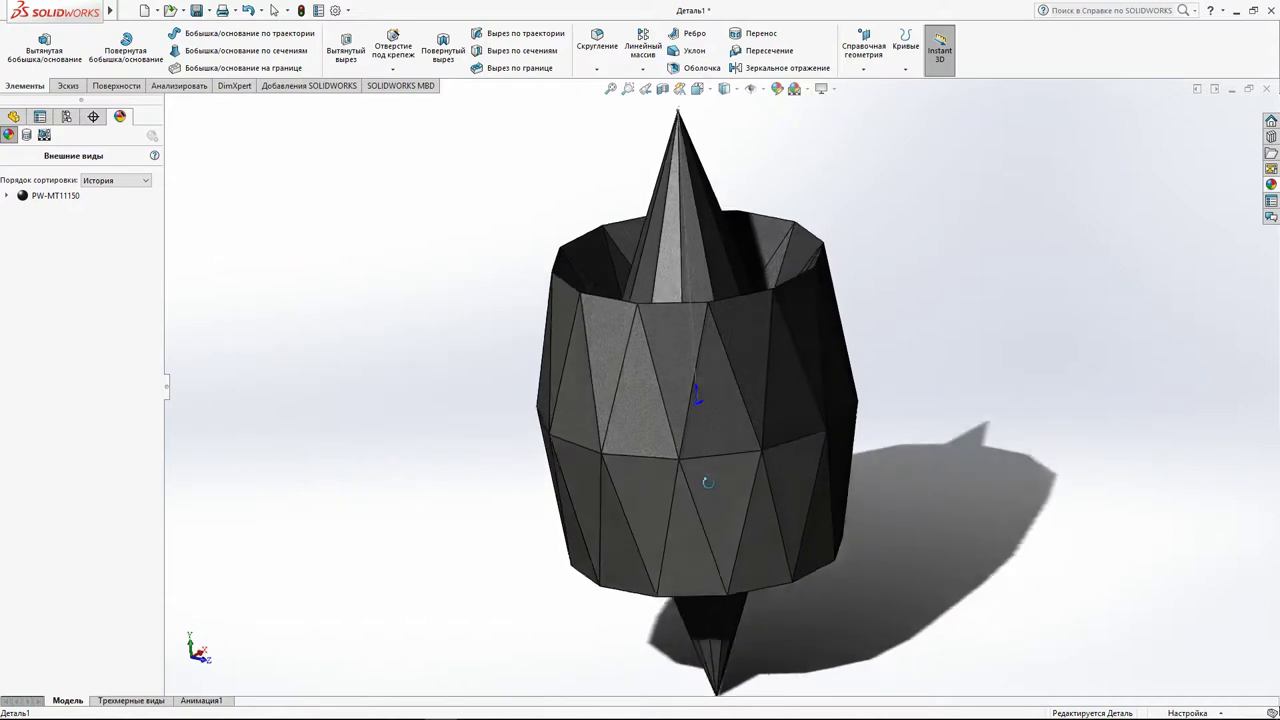
middle_drag(722, 455, 689, 534)
scroll(760, 343, down, 3)
scroll(789, 331, down, 2)
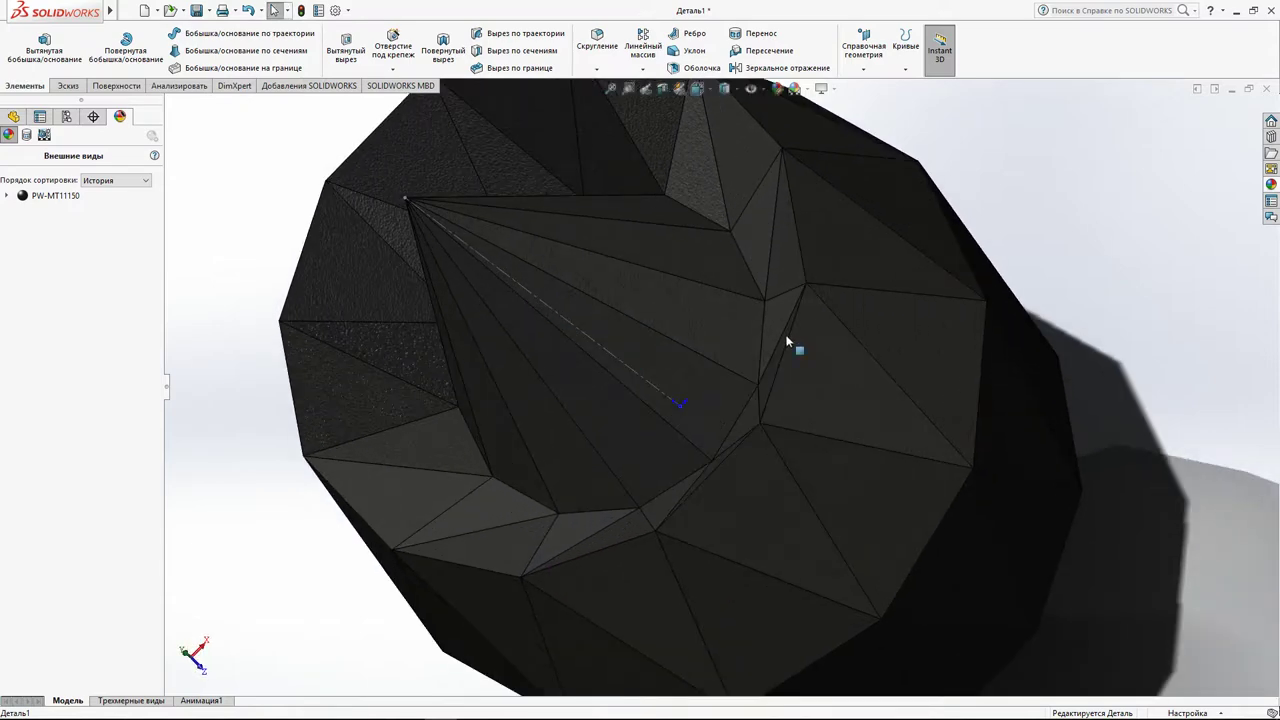
click(792, 337)
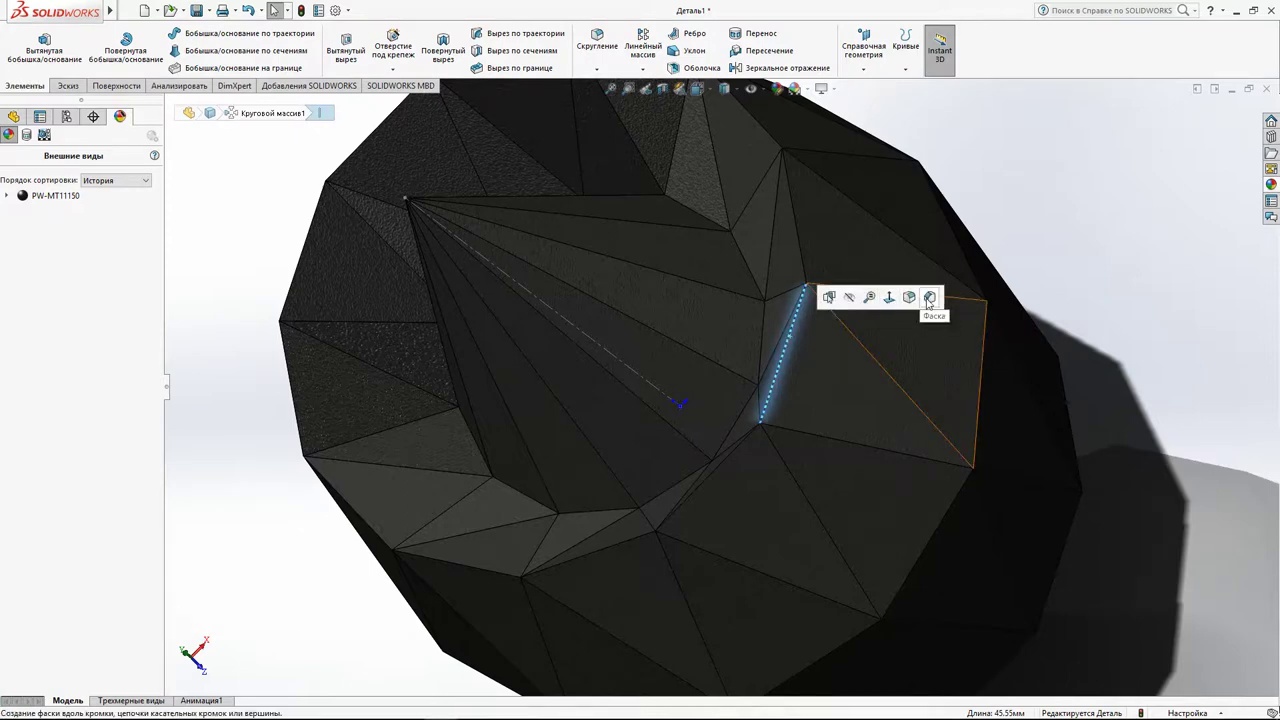
click(928, 298)
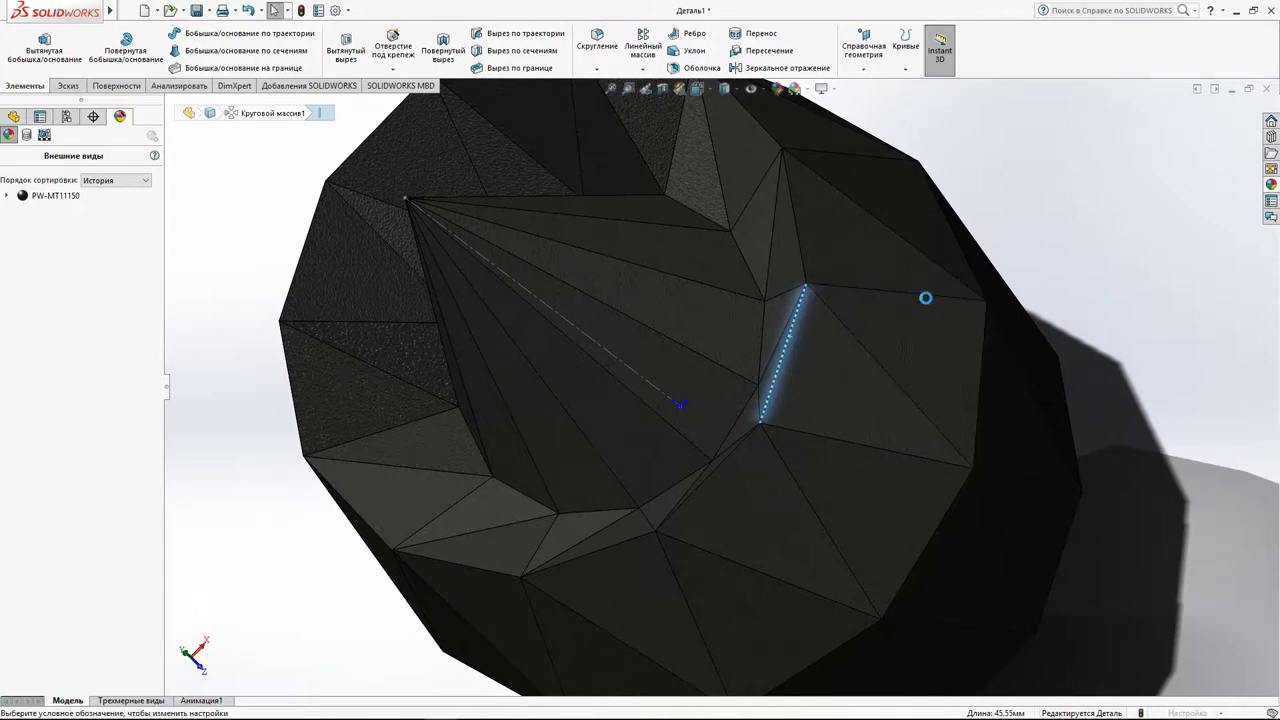
Add thirteen inner rim edges around the open top to the chamfer selection.
scroll(914, 318, up, 3)
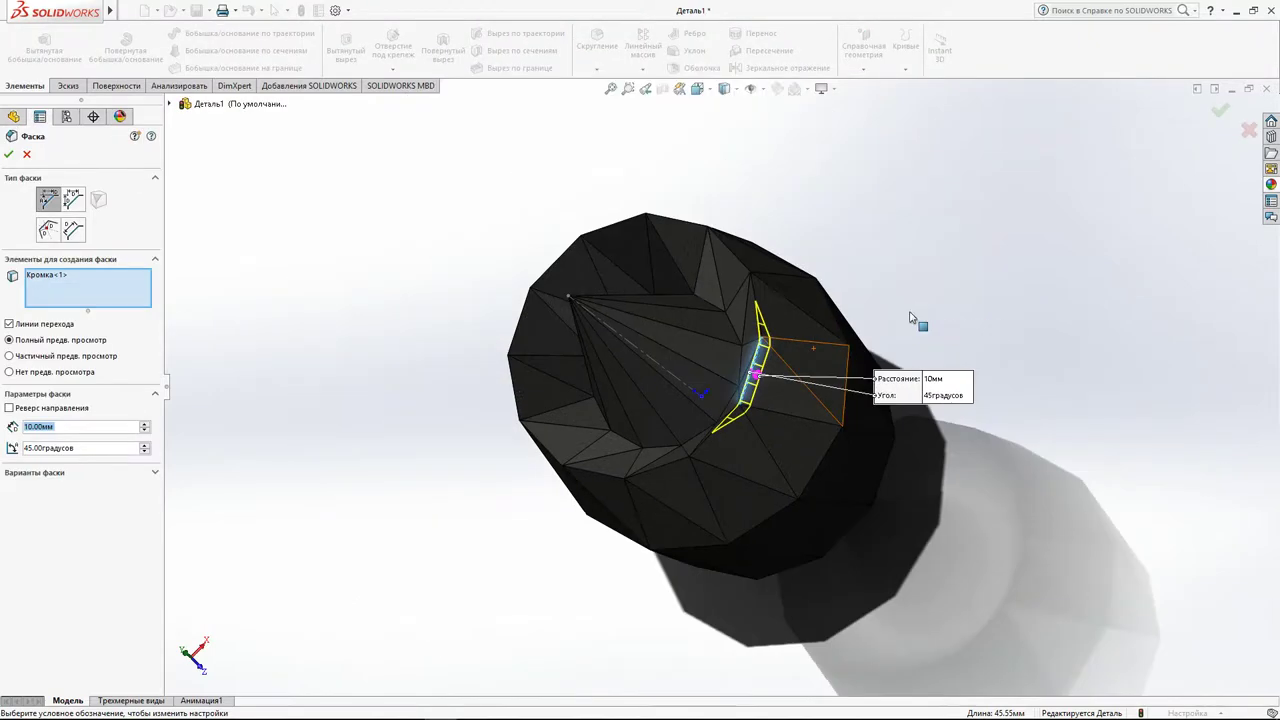
click(751, 282)
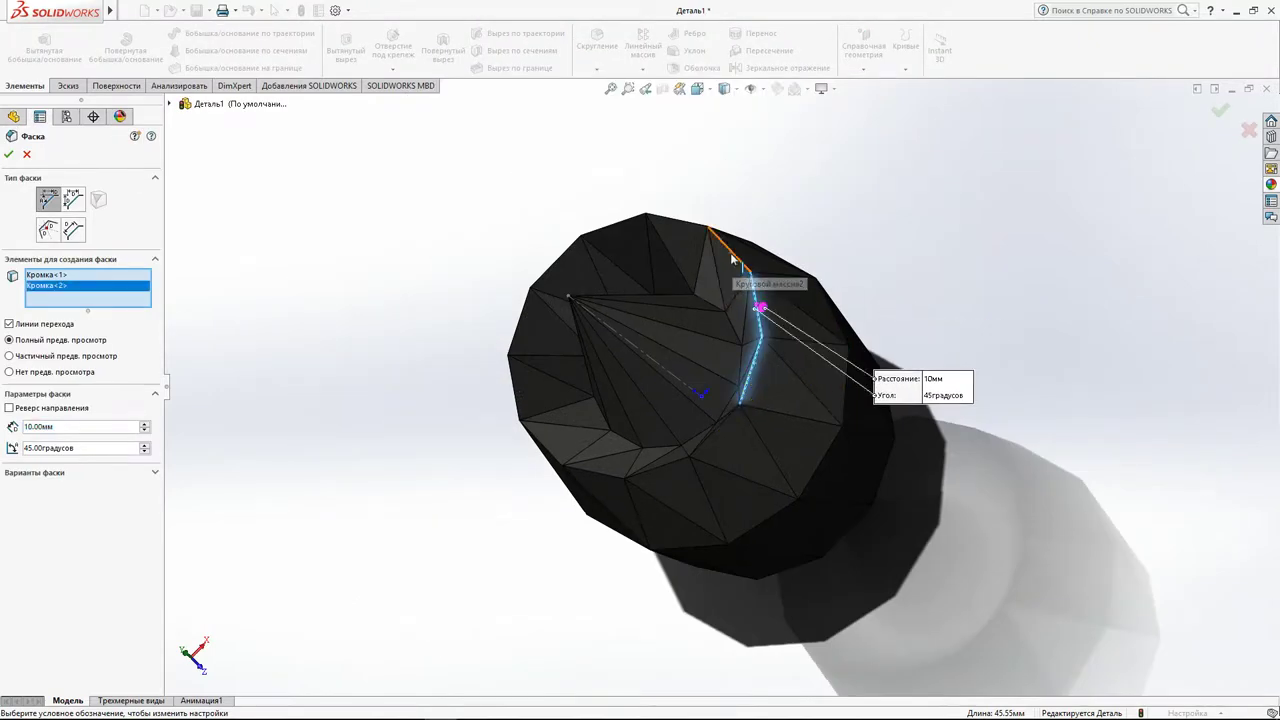
click(735, 265)
click(673, 220)
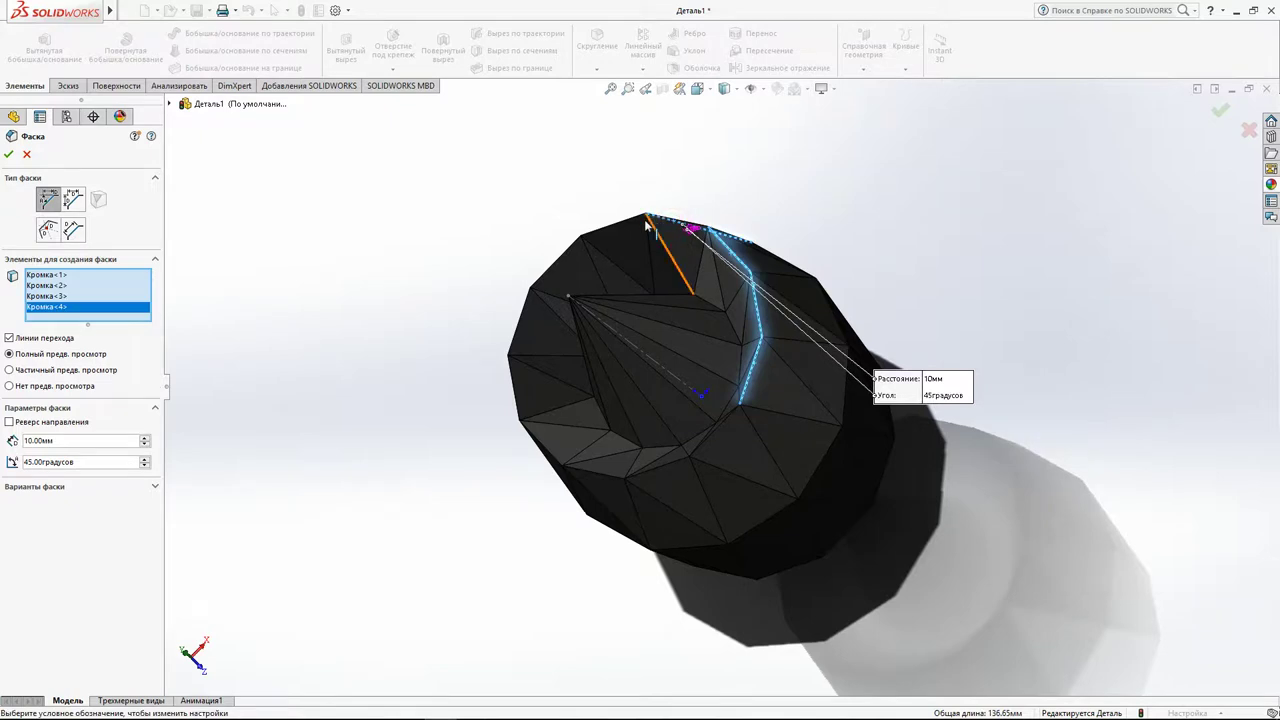
click(615, 228)
click(566, 249)
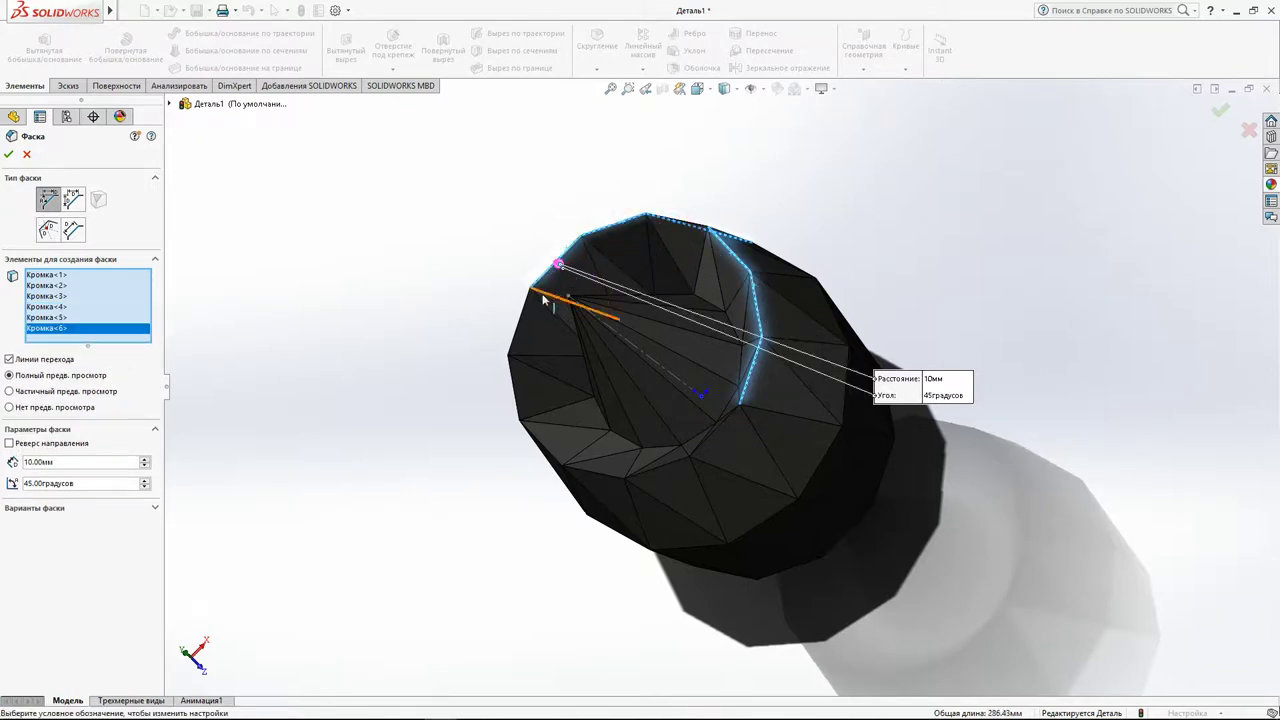
click(524, 308)
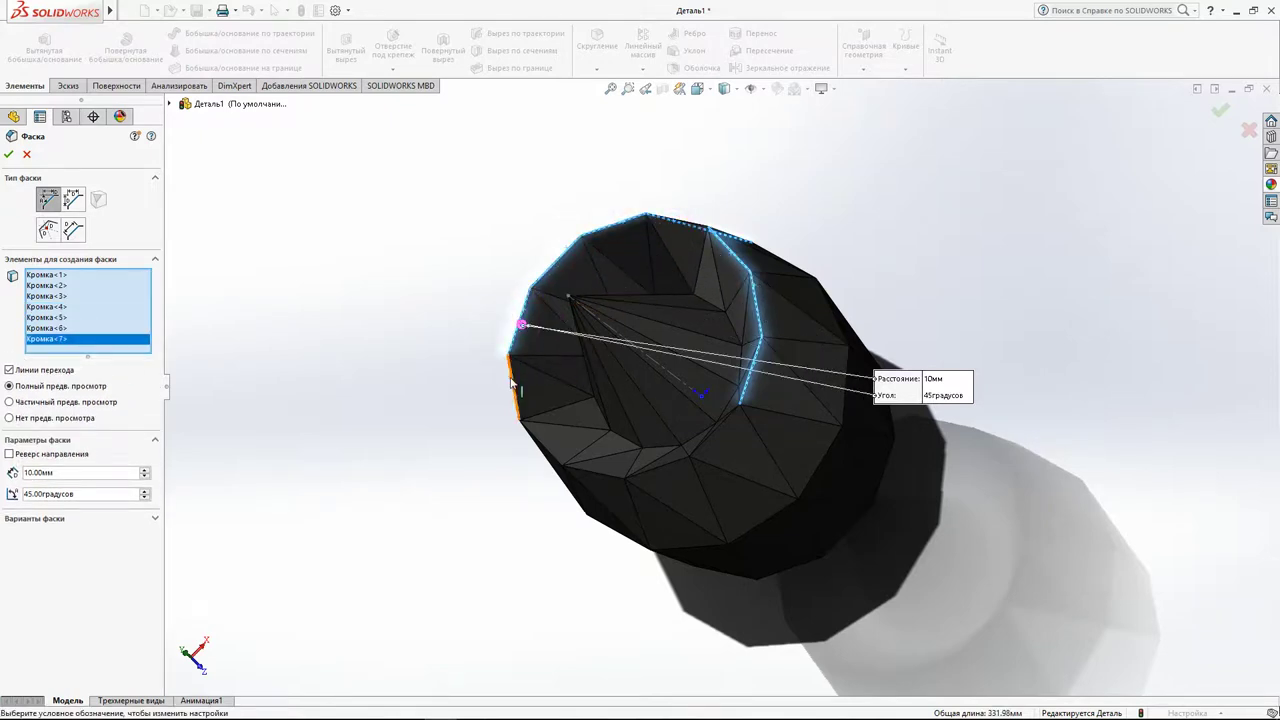
click(511, 384)
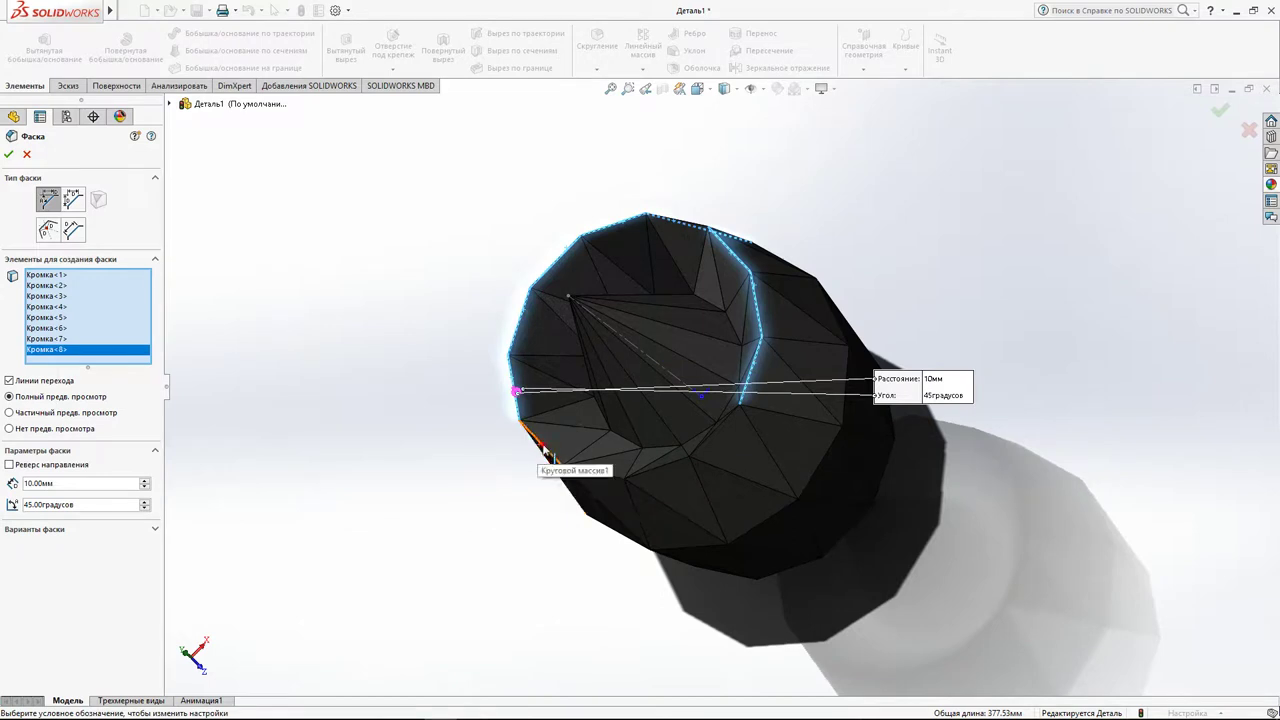
click(543, 448)
click(591, 477)
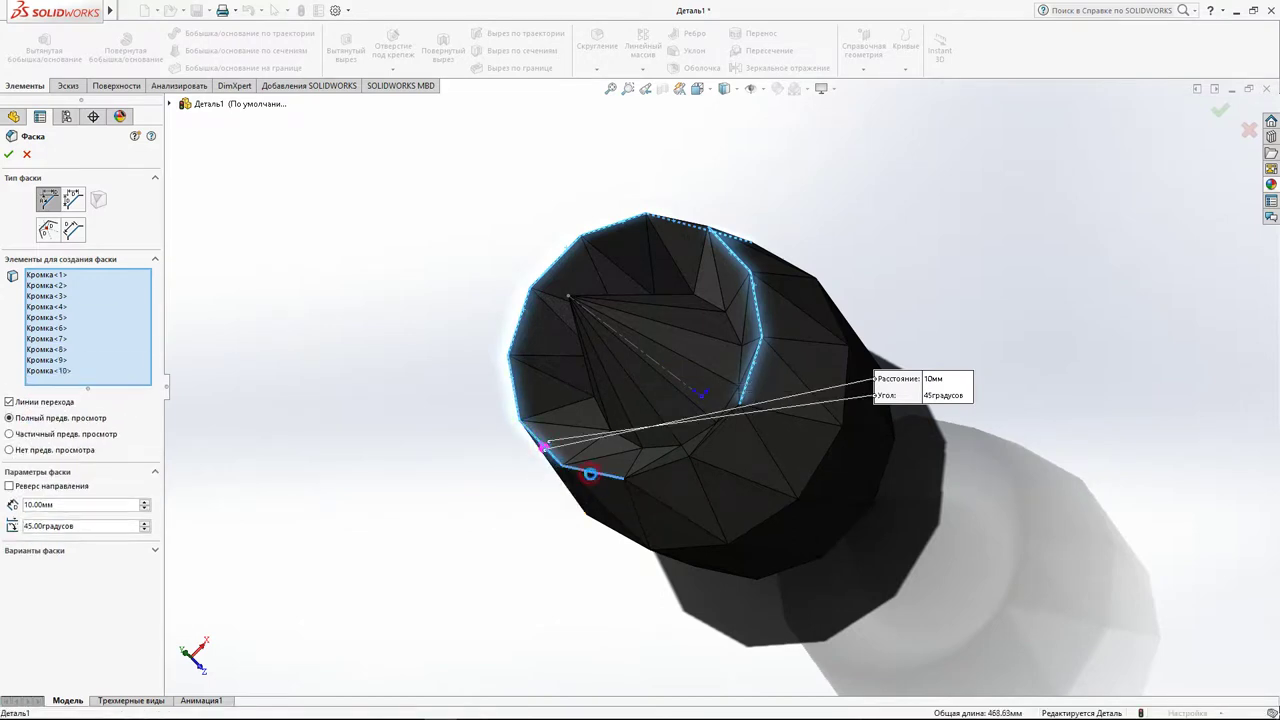
click(658, 473)
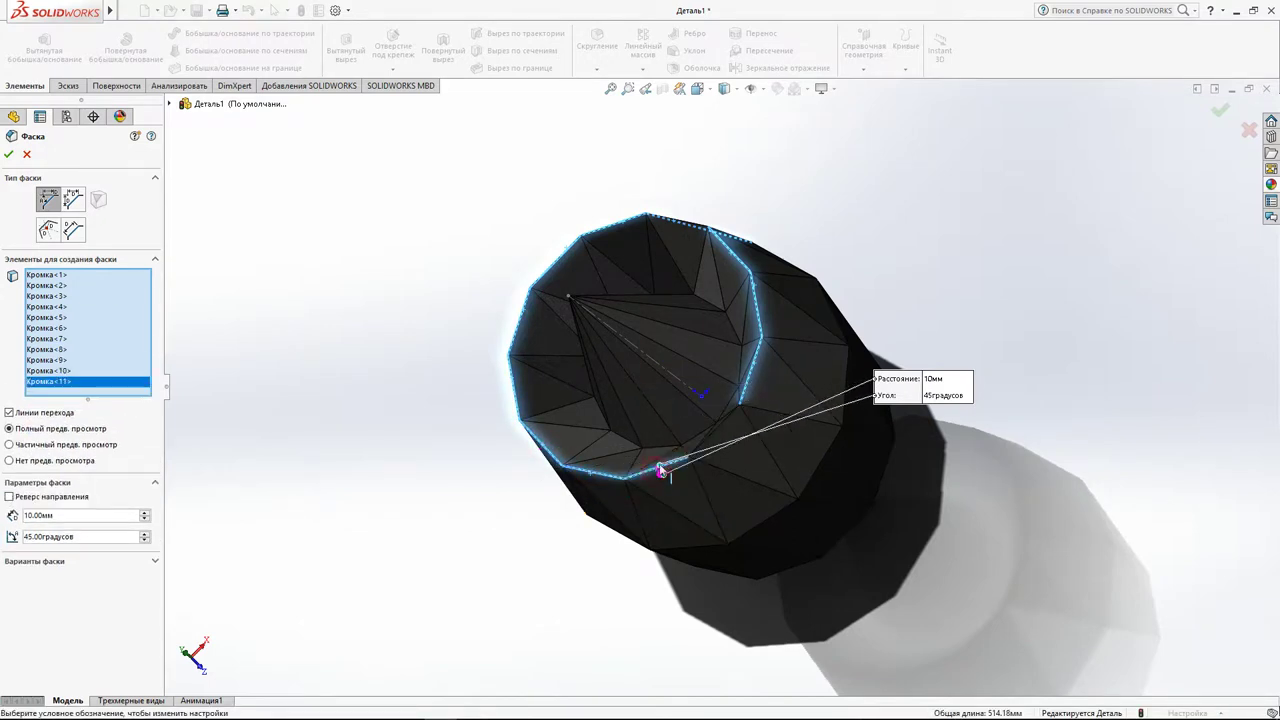
click(713, 436)
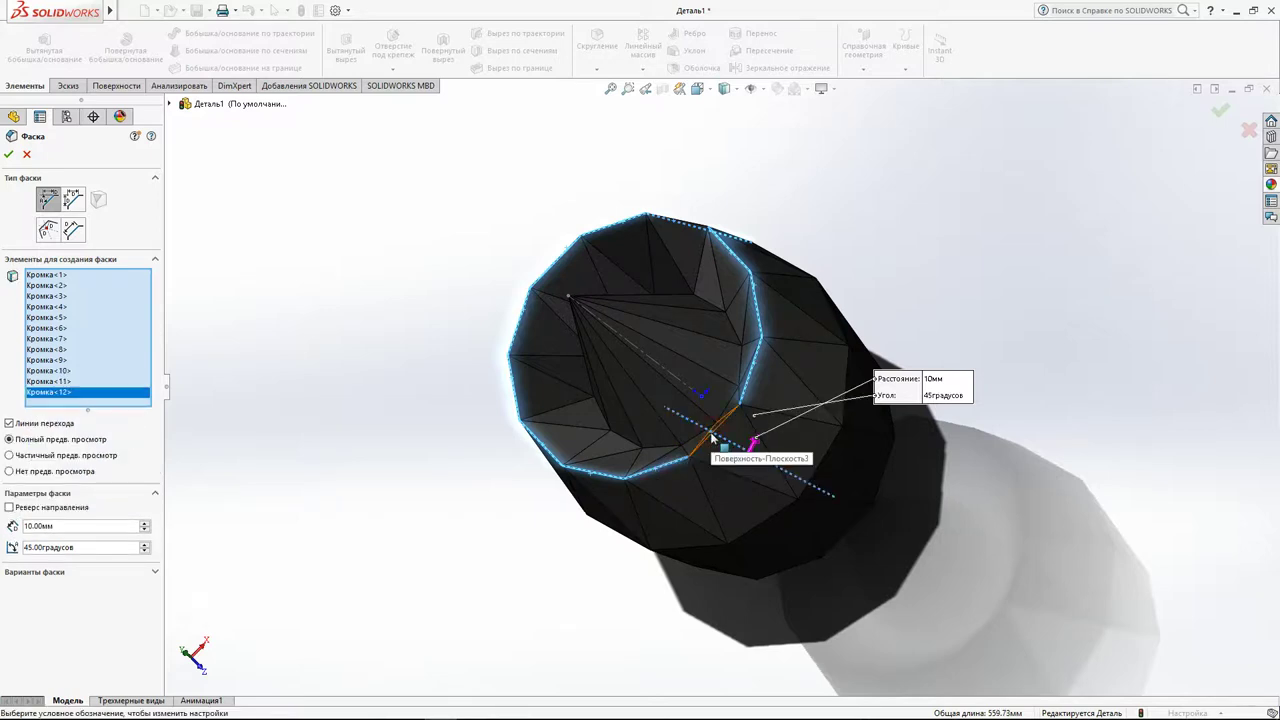
click(723, 430)
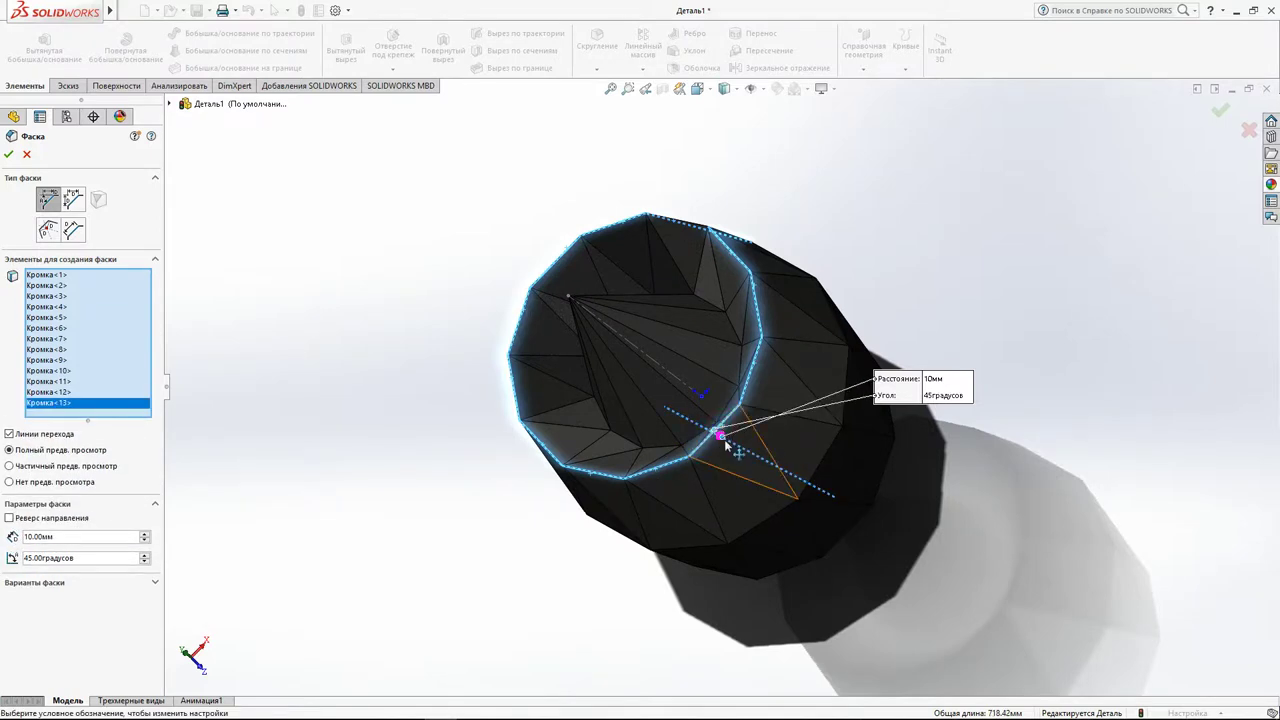
Correct the edge set, swapping one wrong edge for the last rim edge.
middle_drag(736, 432, 850, 420)
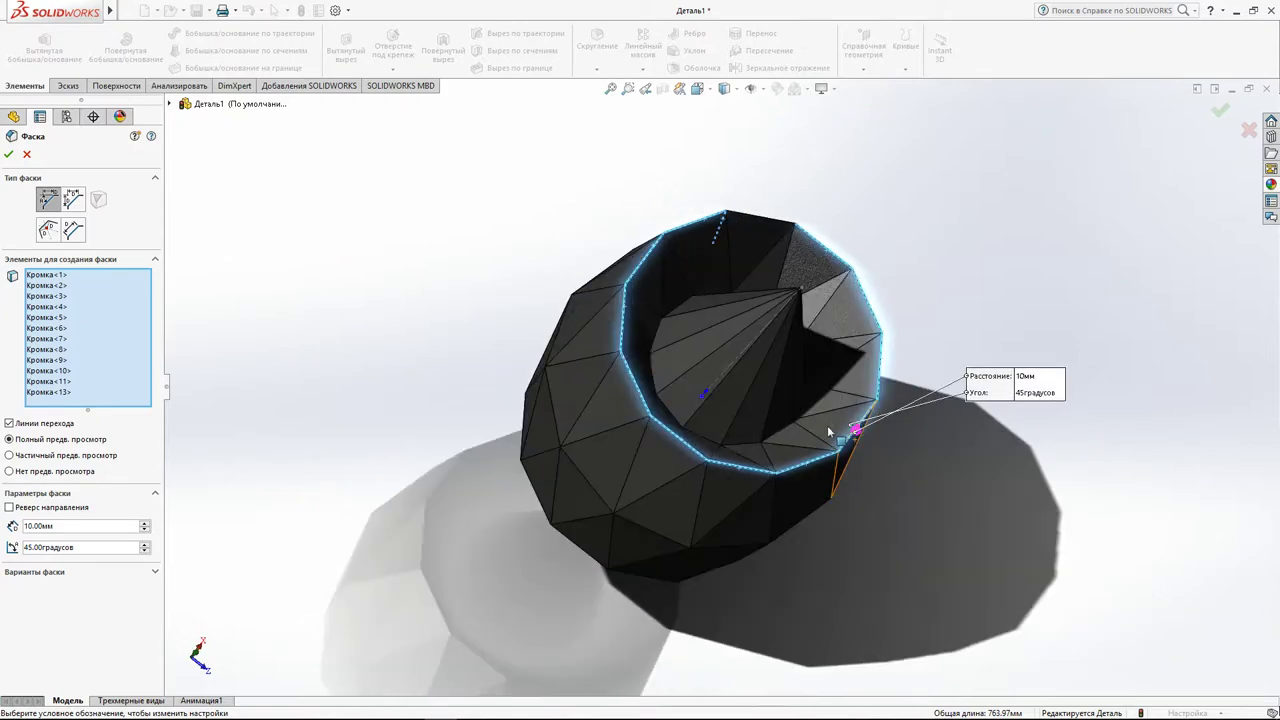
scroll(852, 418, down, 5)
click(9, 424)
click(9, 424)
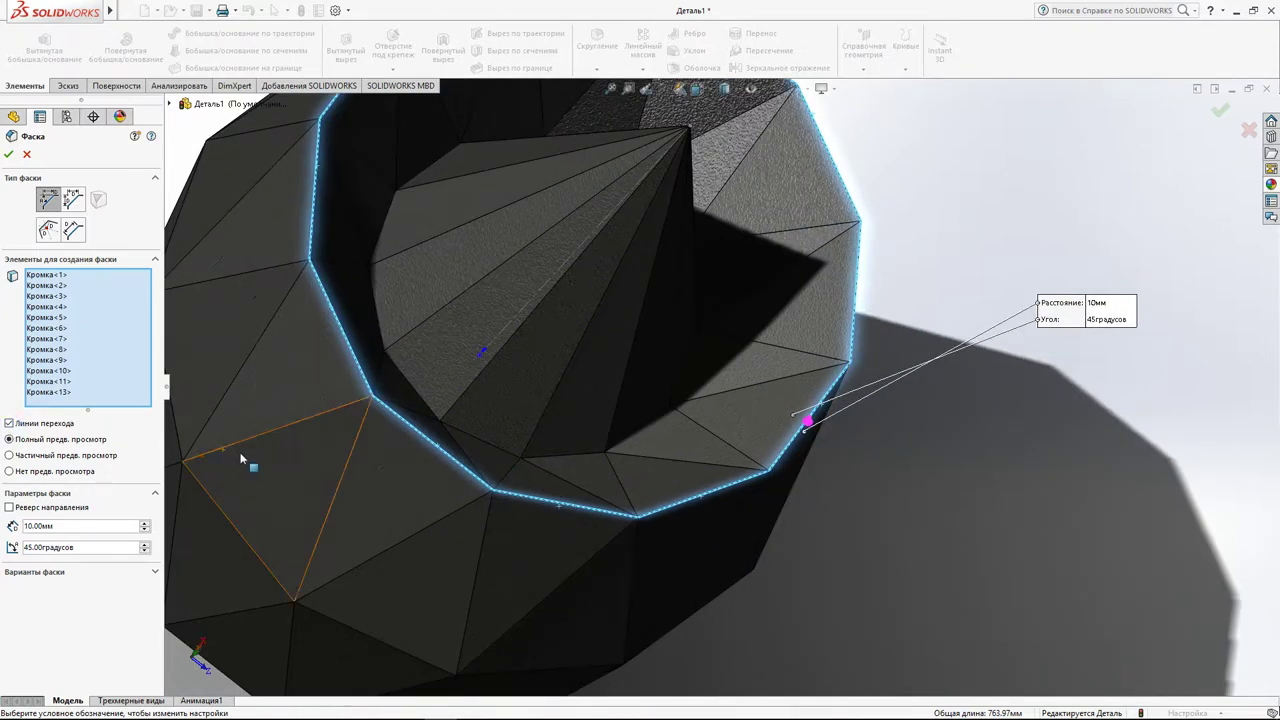
scroll(568, 448, up, 5)
mouse_move(568, 448)
middle_down()
mouse_move(556, 296)
mouse_move(607, 245)
middle_up()
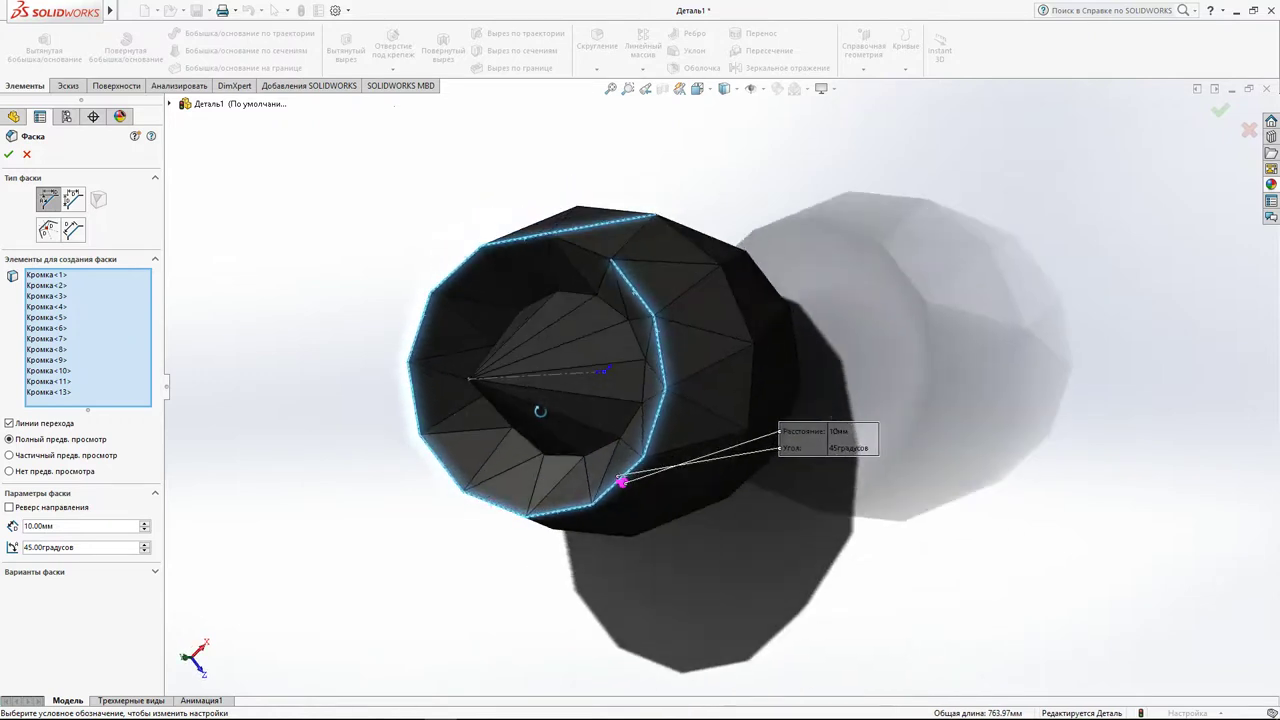
click(600, 236)
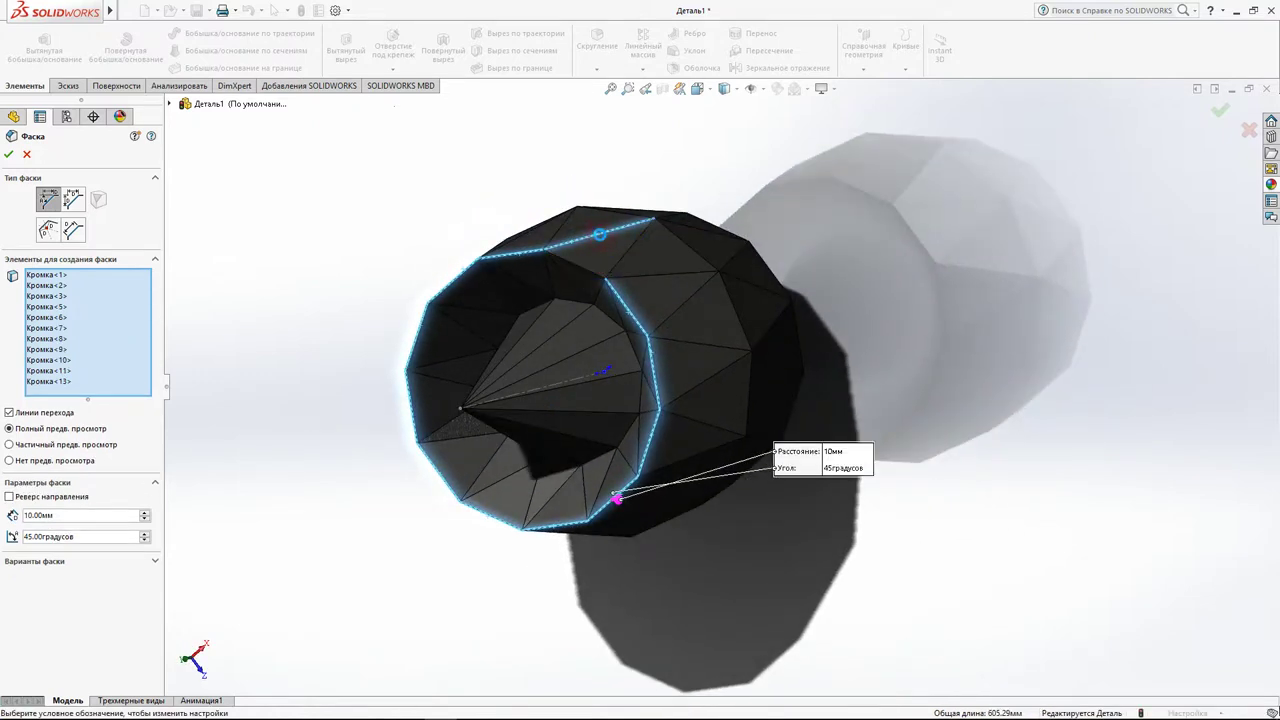
click(586, 276)
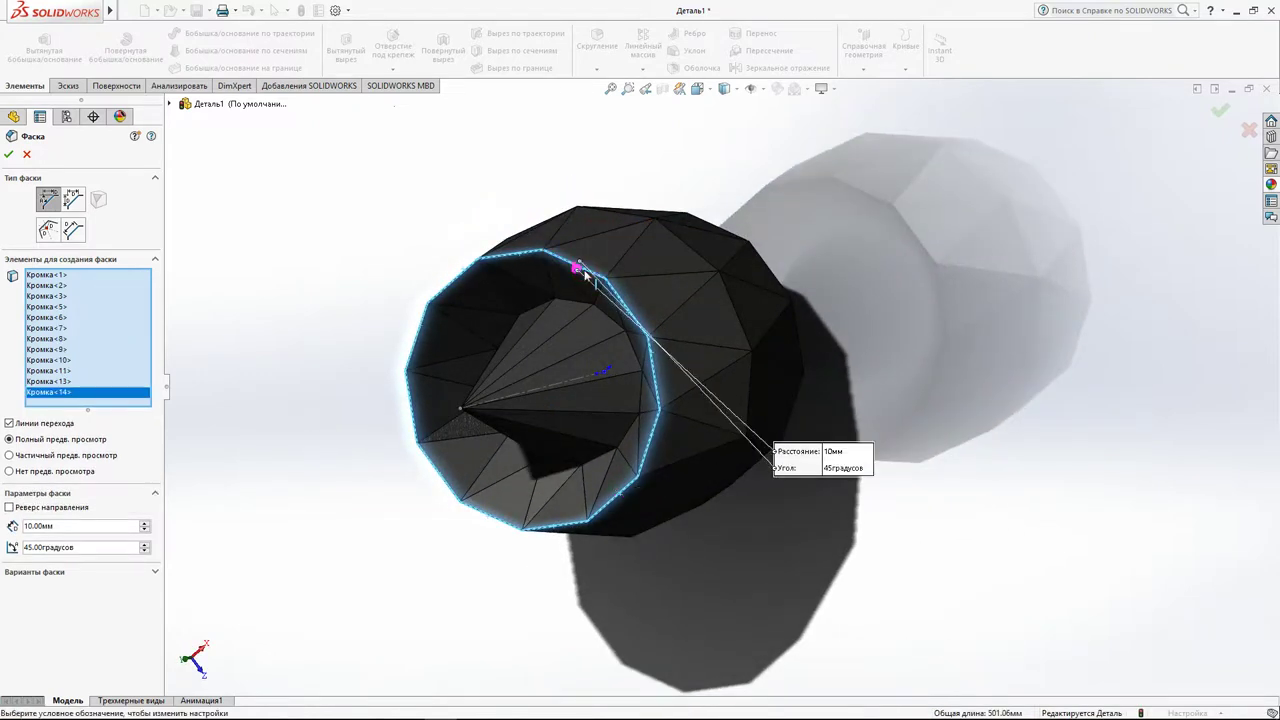
middle_drag(586, 276, 580, 306)
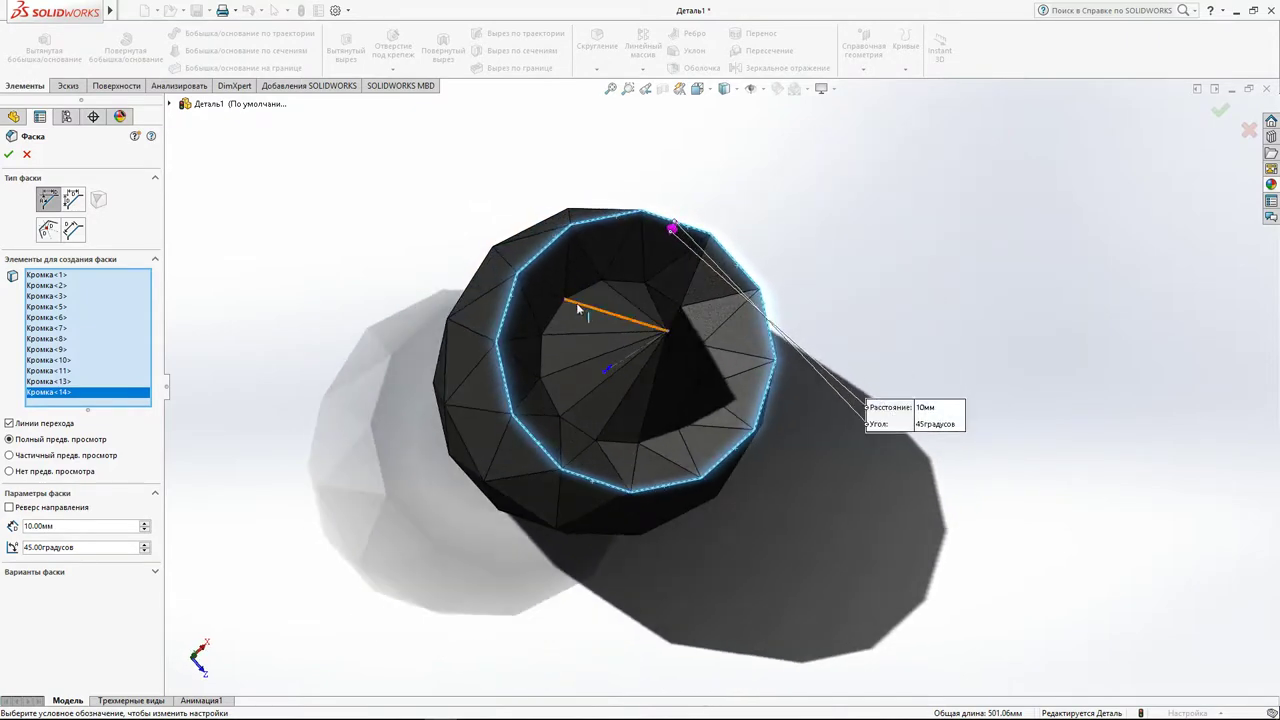
Set a 2 mm reversed face-offset chamfer and apply it to the rim.
click(144, 531)
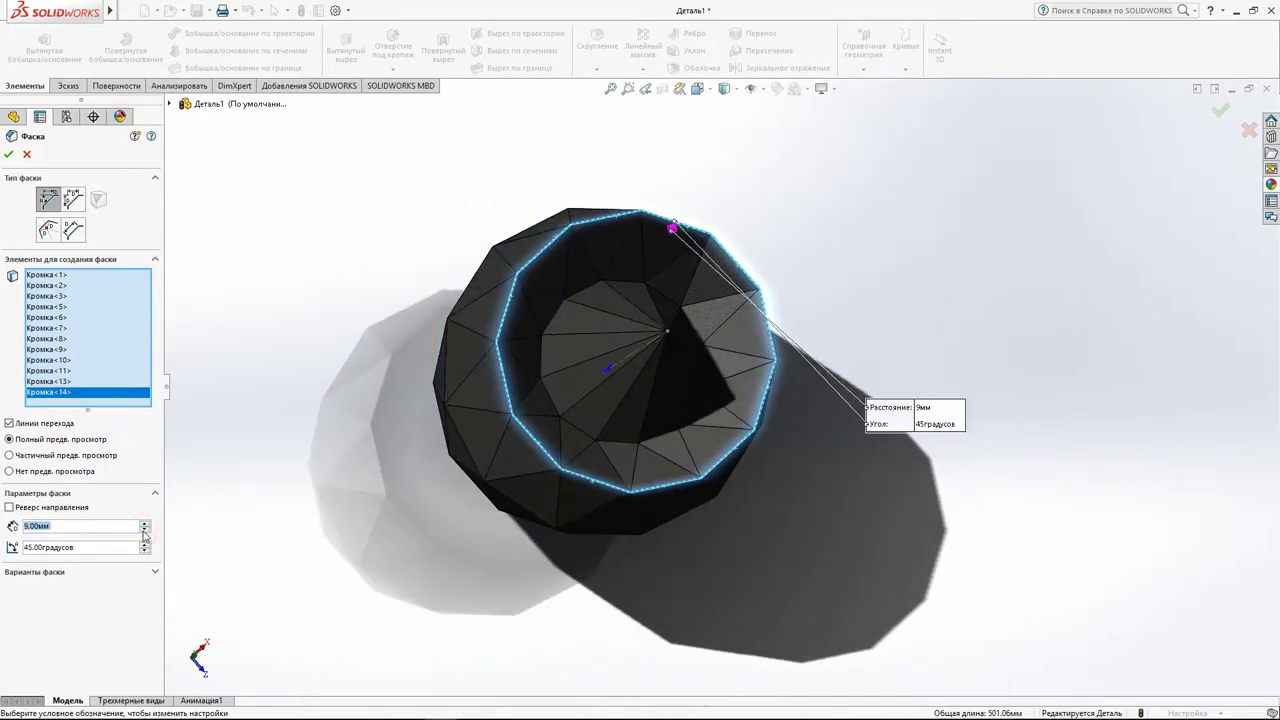
click(144, 531)
click(144, 531)
click(144, 531)
click(144, 531)
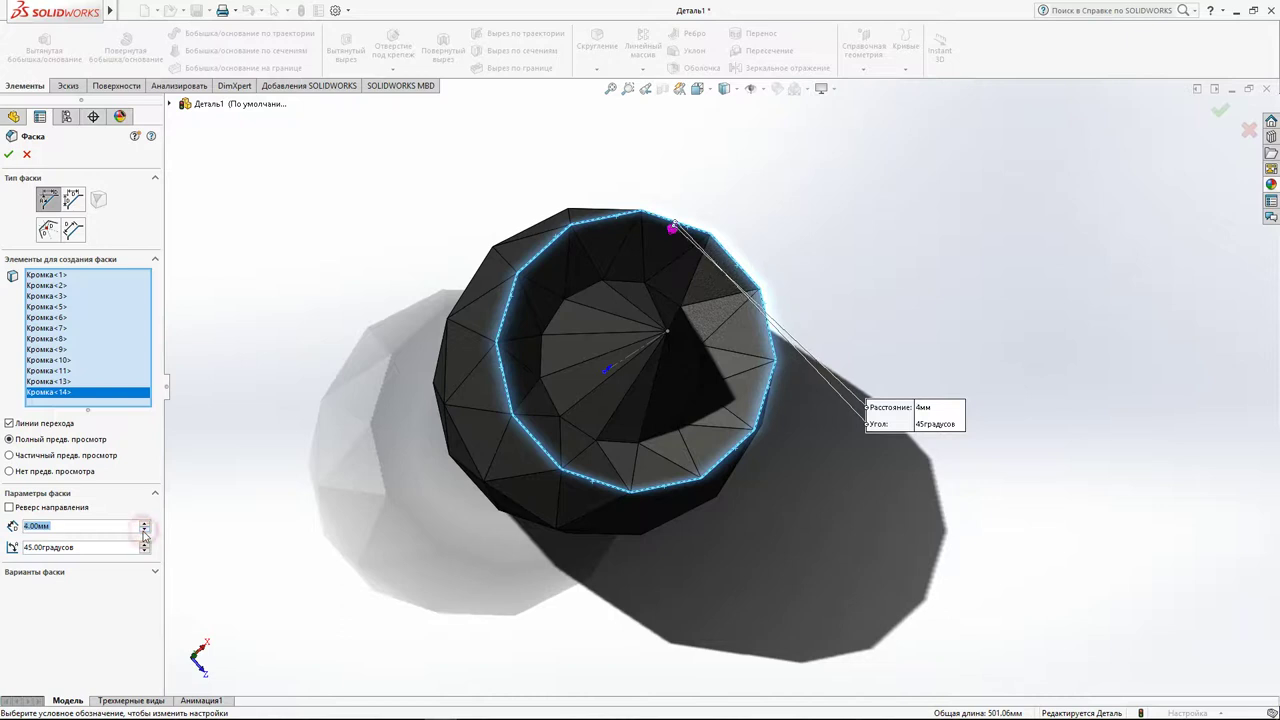
click(144, 531)
click(144, 531)
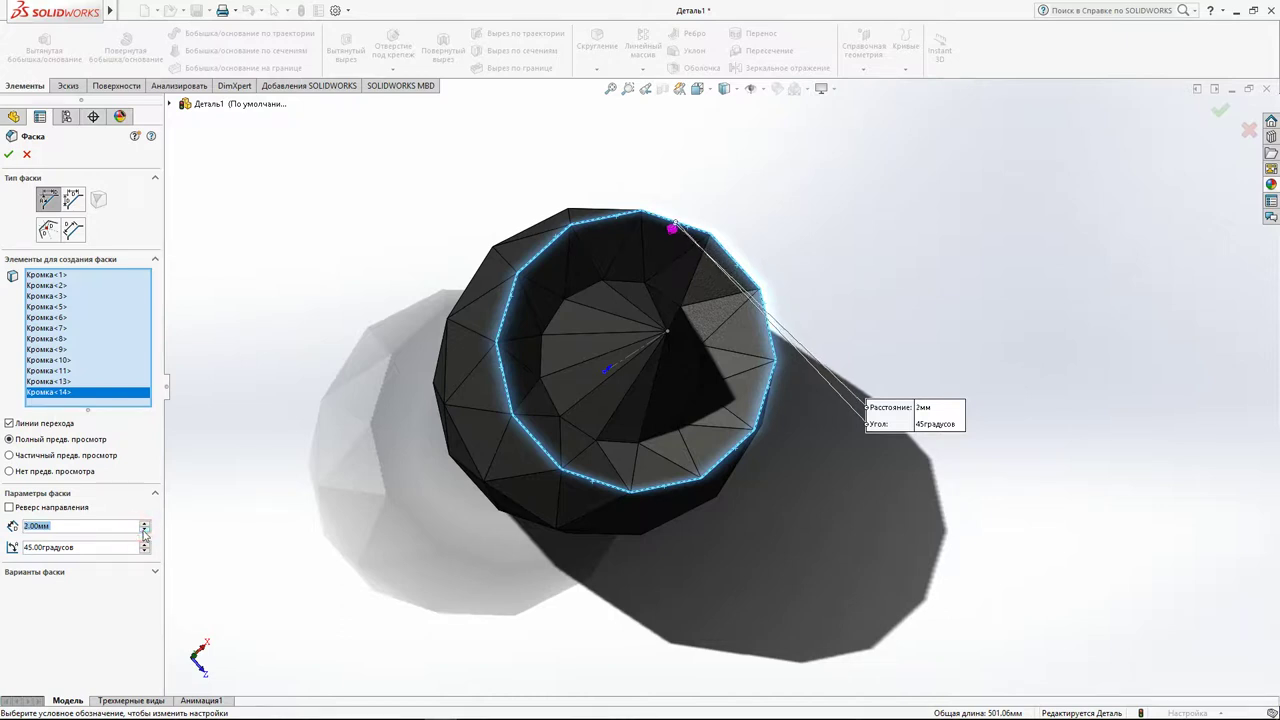
click(9, 508)
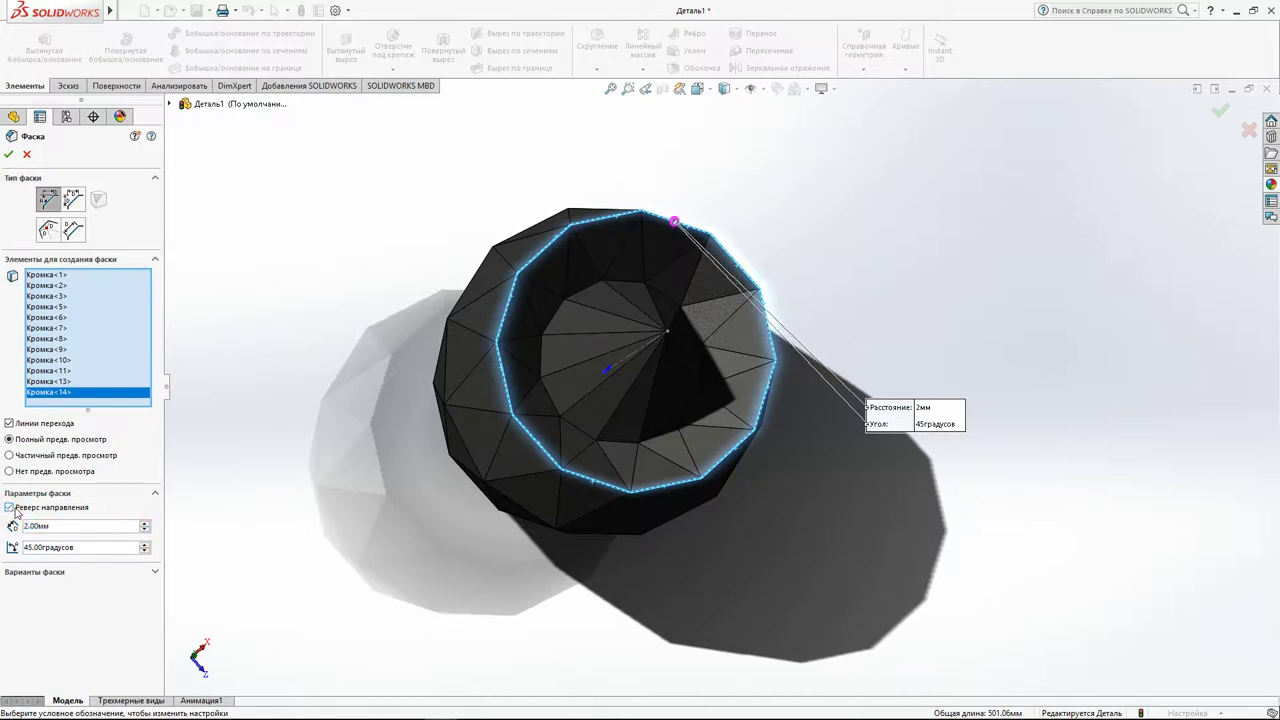
click(50, 232)
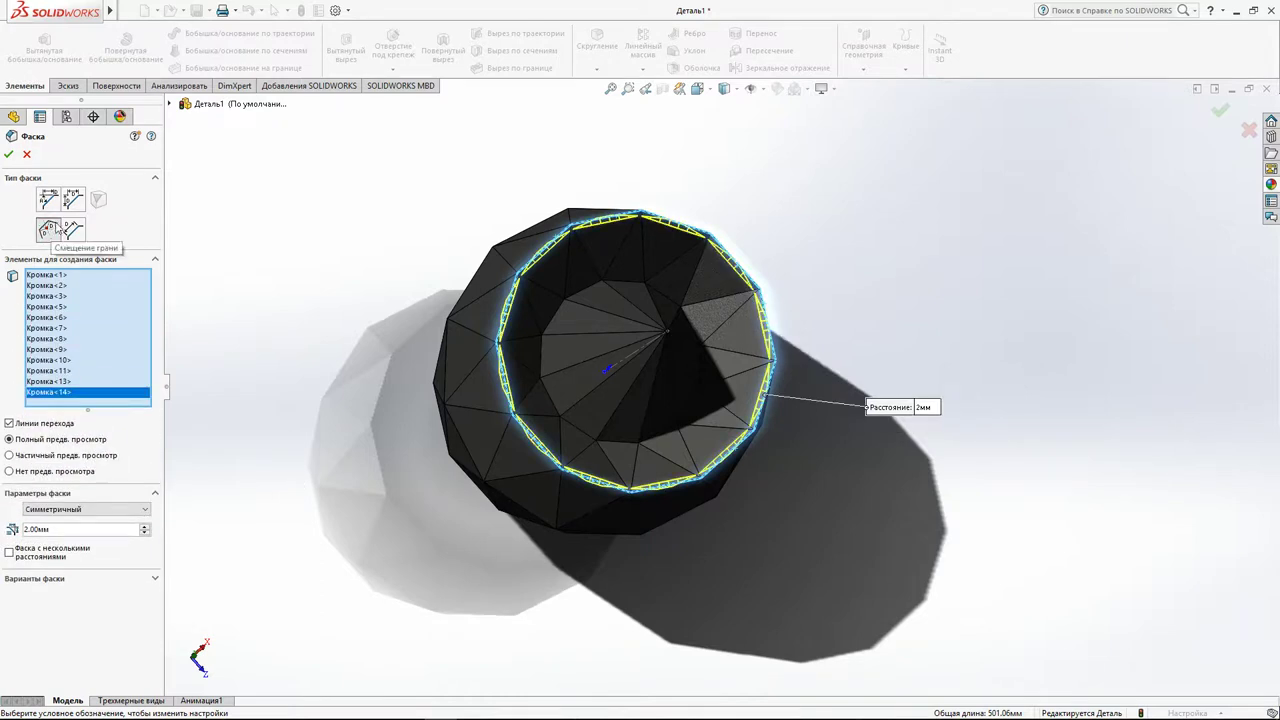
click(9, 154)
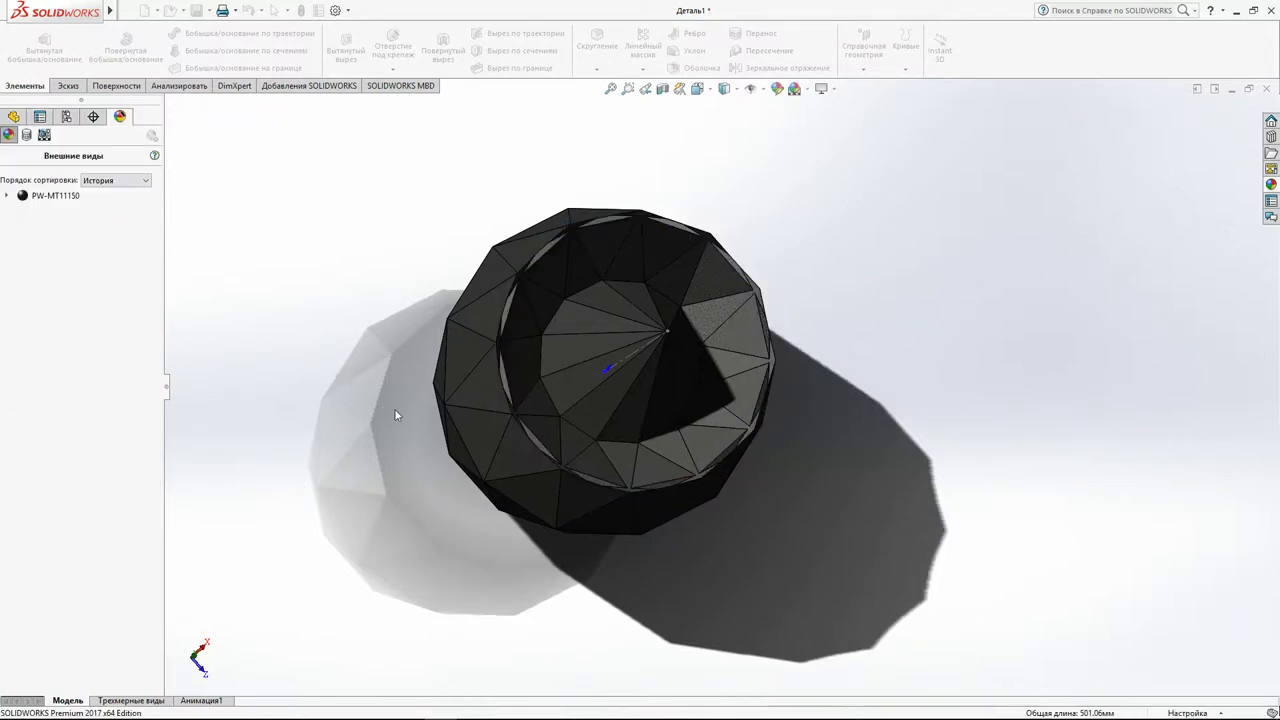
Inspect the chamfered rim, then undo the chamfer.
middle_drag(449, 422, 390, 266)
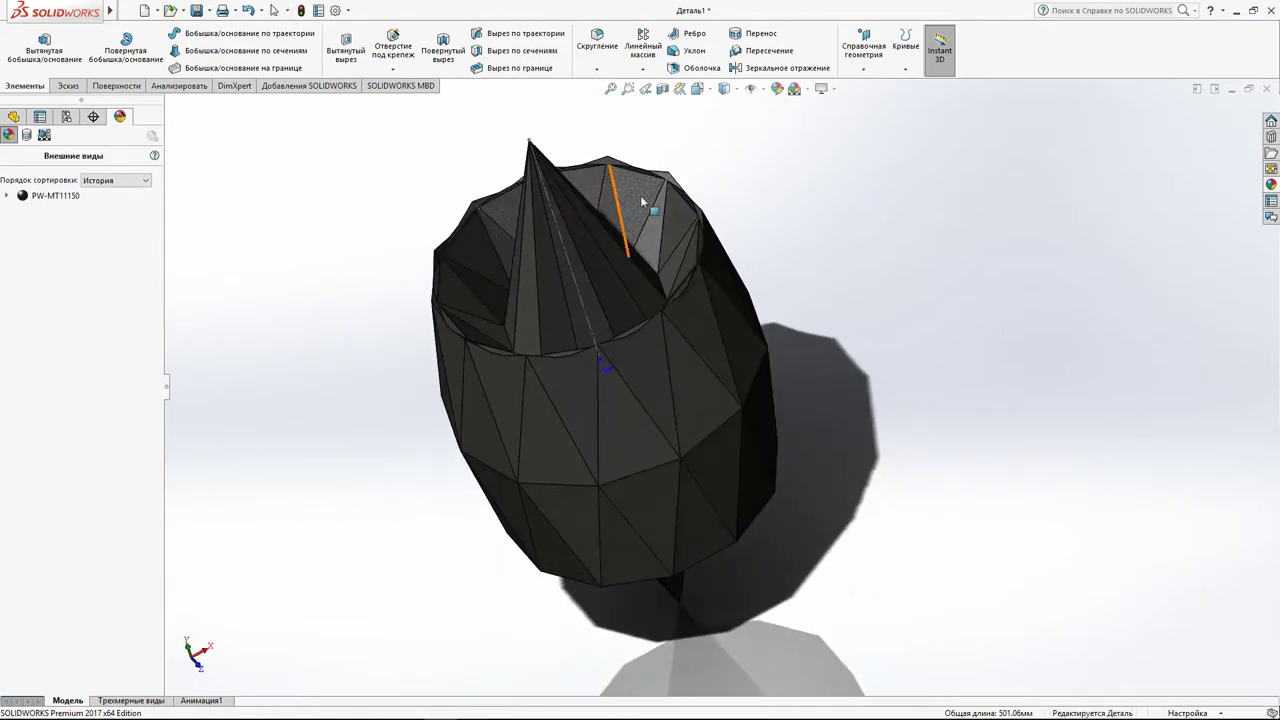
scroll(745, 240, down, 5)
scroll(731, 320, up, 6)
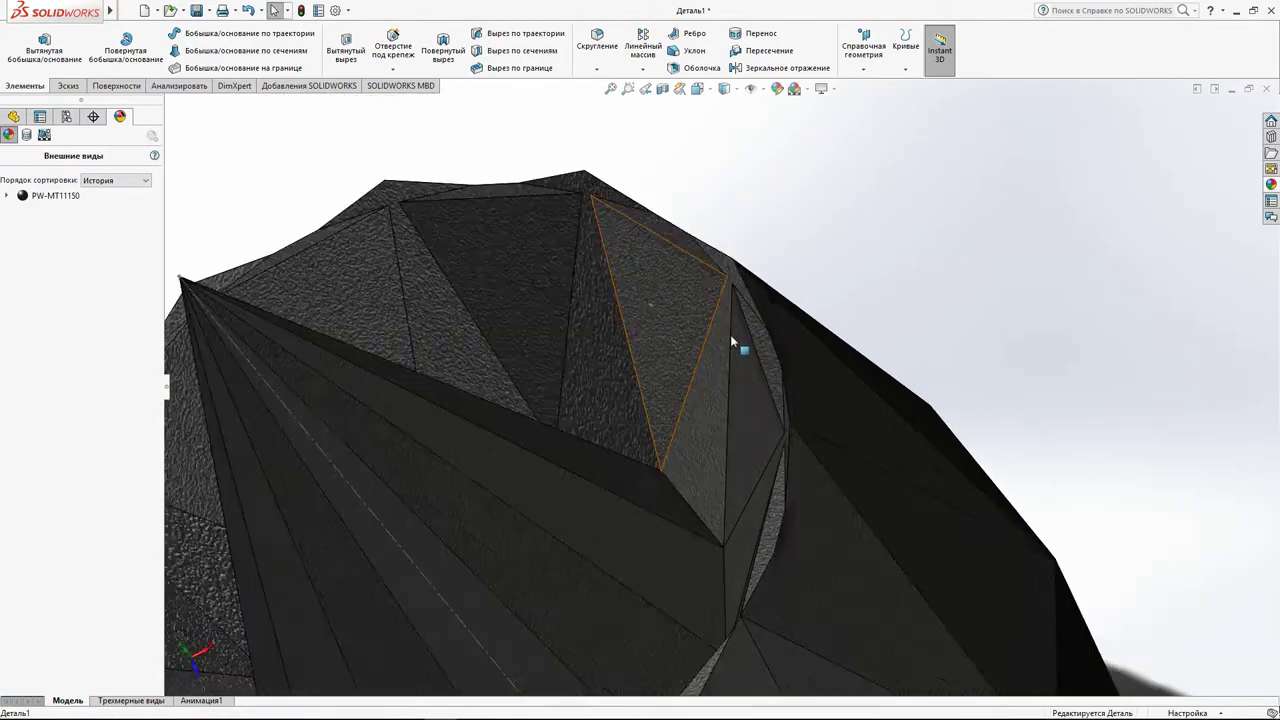
click(248, 10)
Orbit and zoom the drum to a tilted, side-on view.
mouse_move(554, 320)
middle_down()
mouse_move(741, 394)
mouse_move(591, 252)
mouse_move(560, 400)
middle_up()
scroll(586, 391, down, 2)
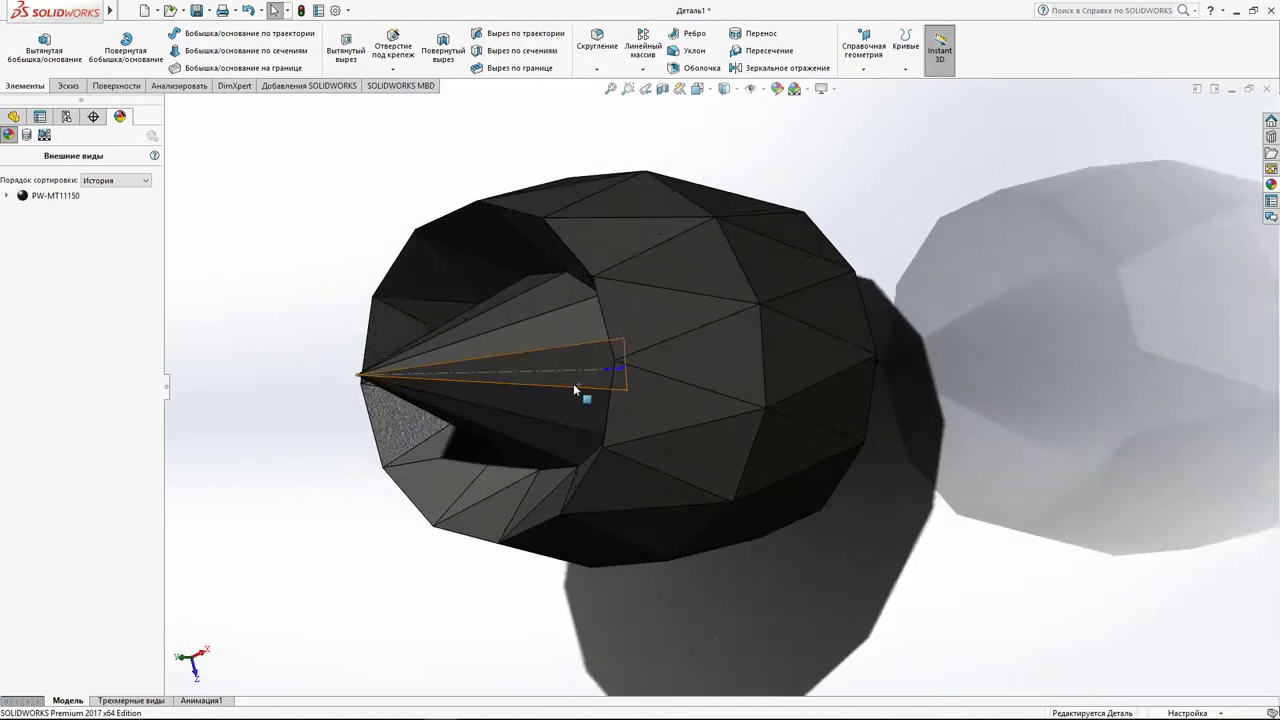
scroll(588, 373, down, 3)
scroll(596, 370, up, 3)
scroll(607, 370, up, 3)
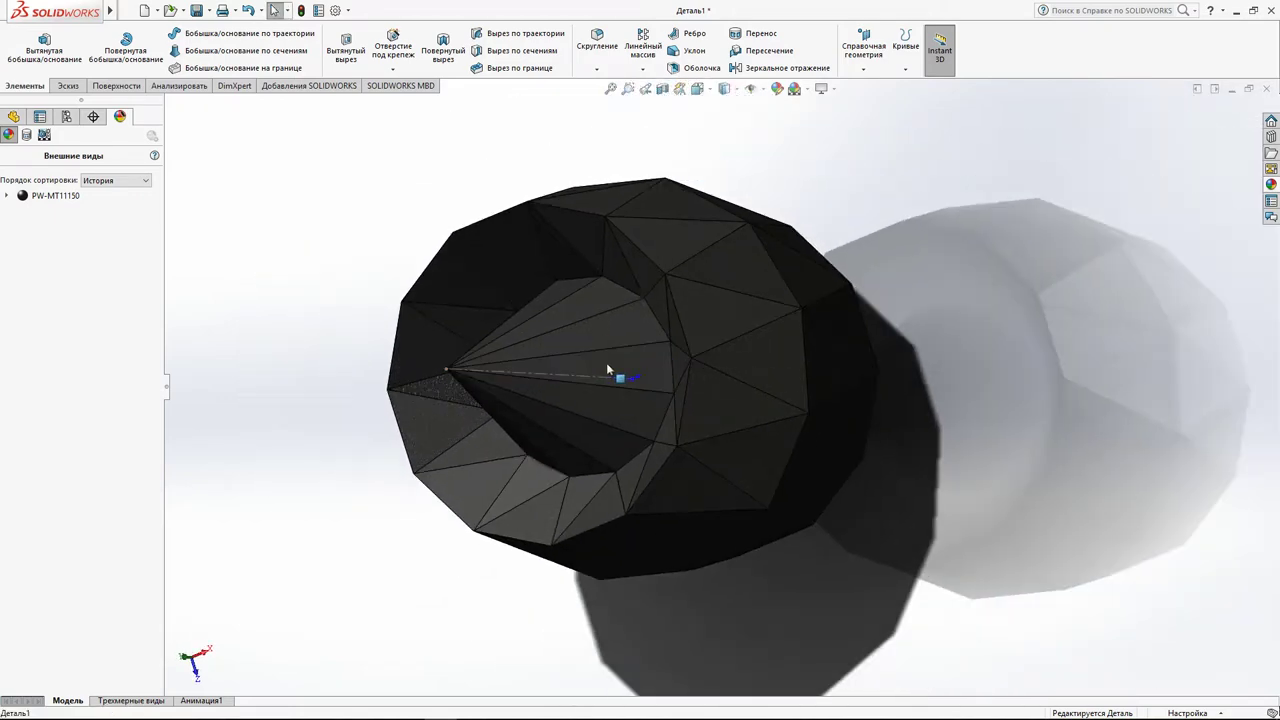
scroll(607, 362, up, 2)
scroll(607, 362, up, 2)
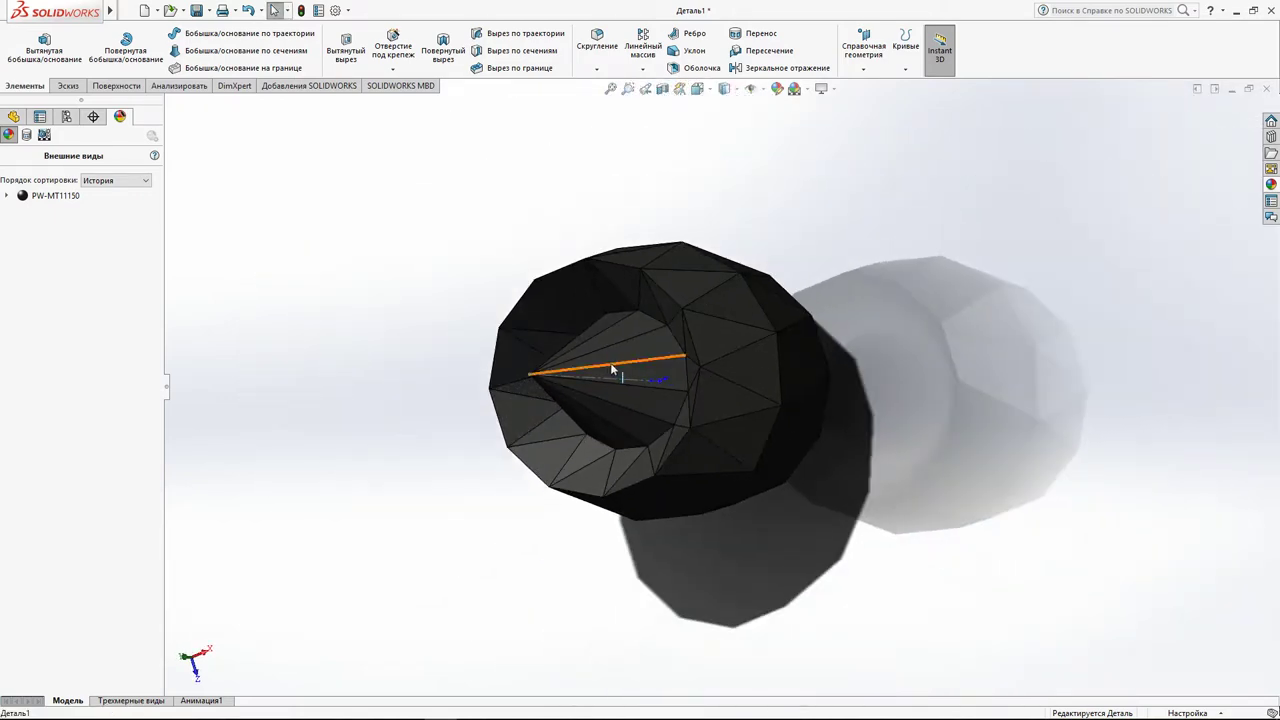
scroll(610, 362, up, 3)
mouse_move(642, 350)
middle_down()
mouse_move(651, 42)
mouse_move(663, 246)
mouse_move(702, 192)
mouse_move(729, 194)
mouse_move(734, 229)
mouse_move(711, 266)
middle_up()
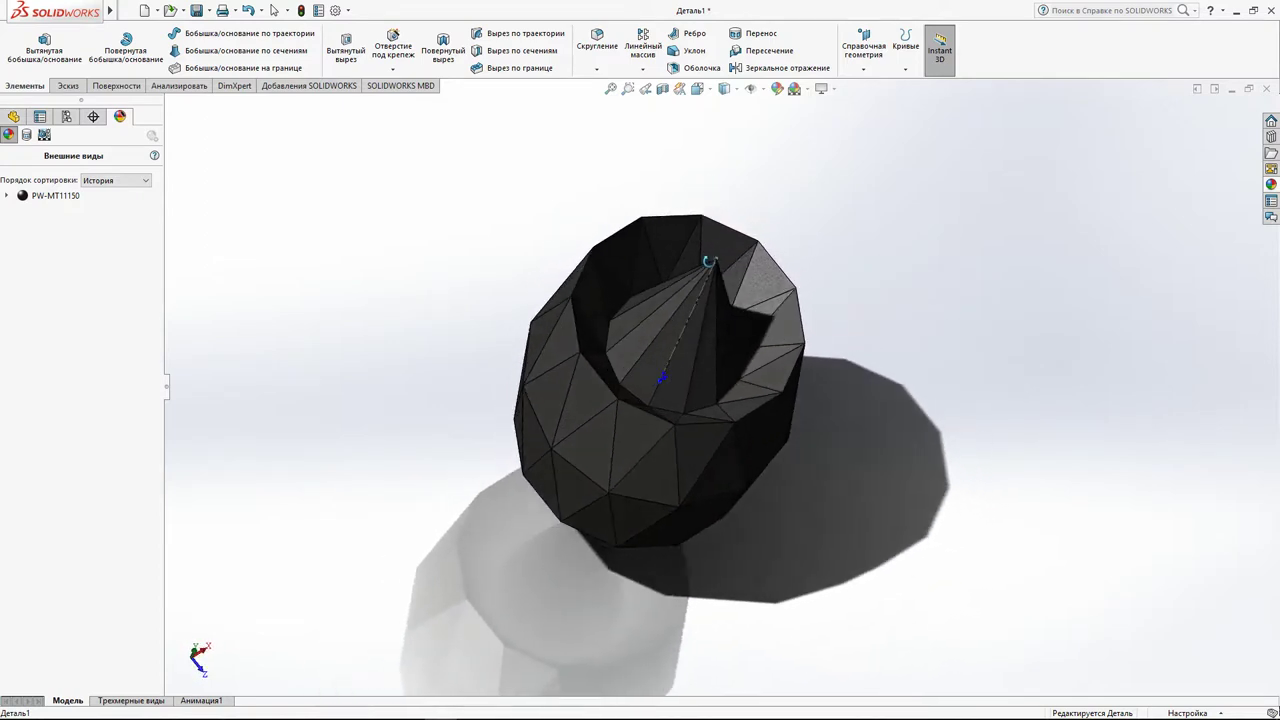
mouse_move(726, 375)
middle_down()
mouse_move(714, 371)
mouse_move(713, 169)
mouse_move(706, 186)
middle_up()
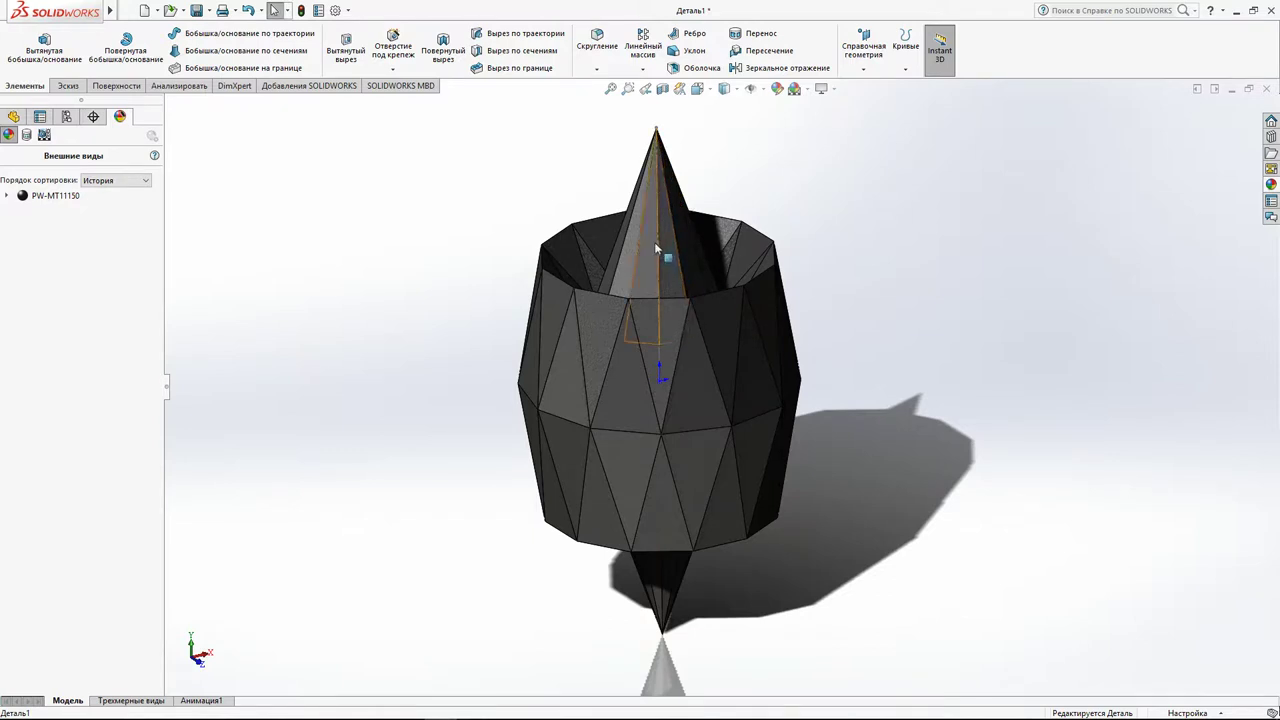
Reopen Плоскость1 from the feature tree, accept it, and pick the cone's sketch edge.
click(13, 116)
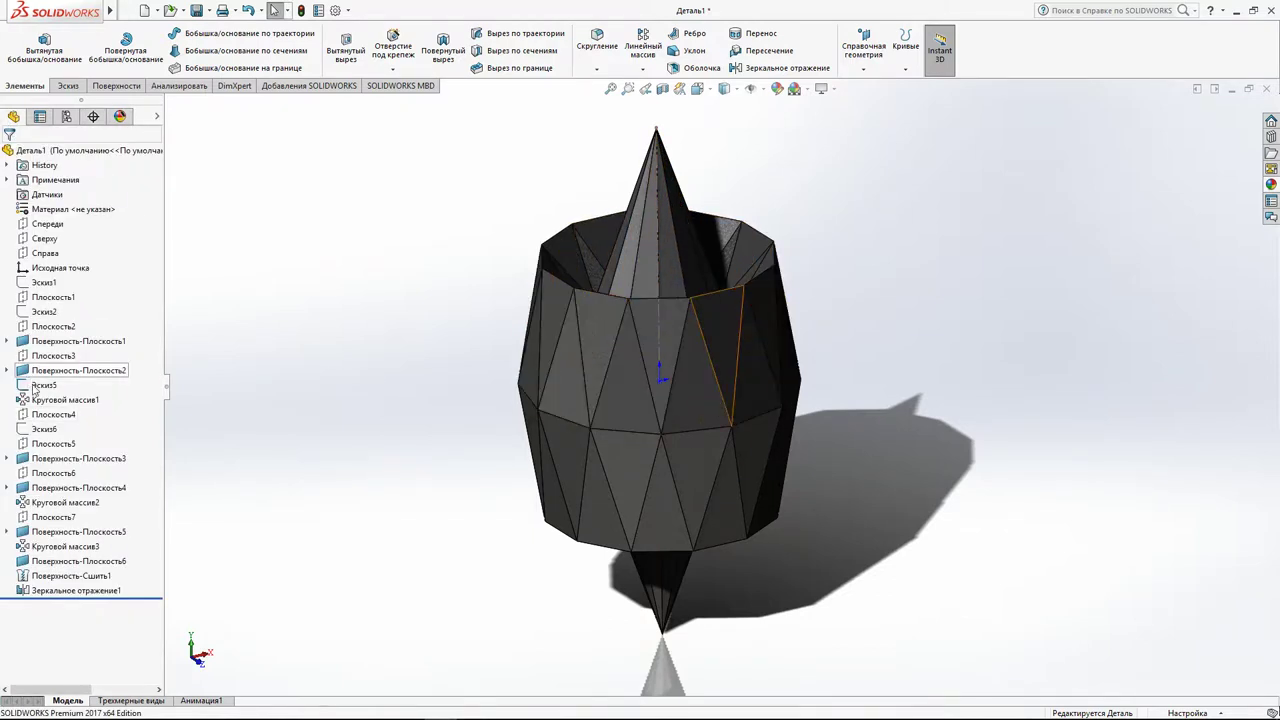
click(43, 298)
click(60, 262)
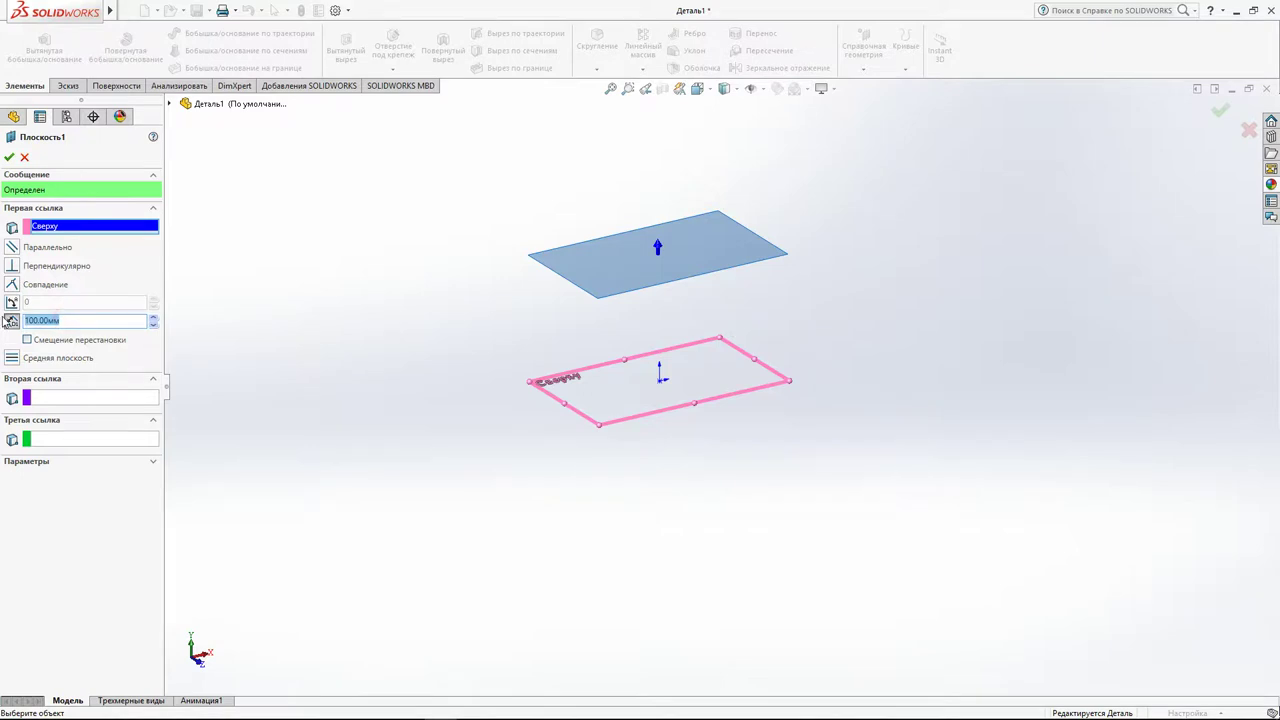
click(9, 157)
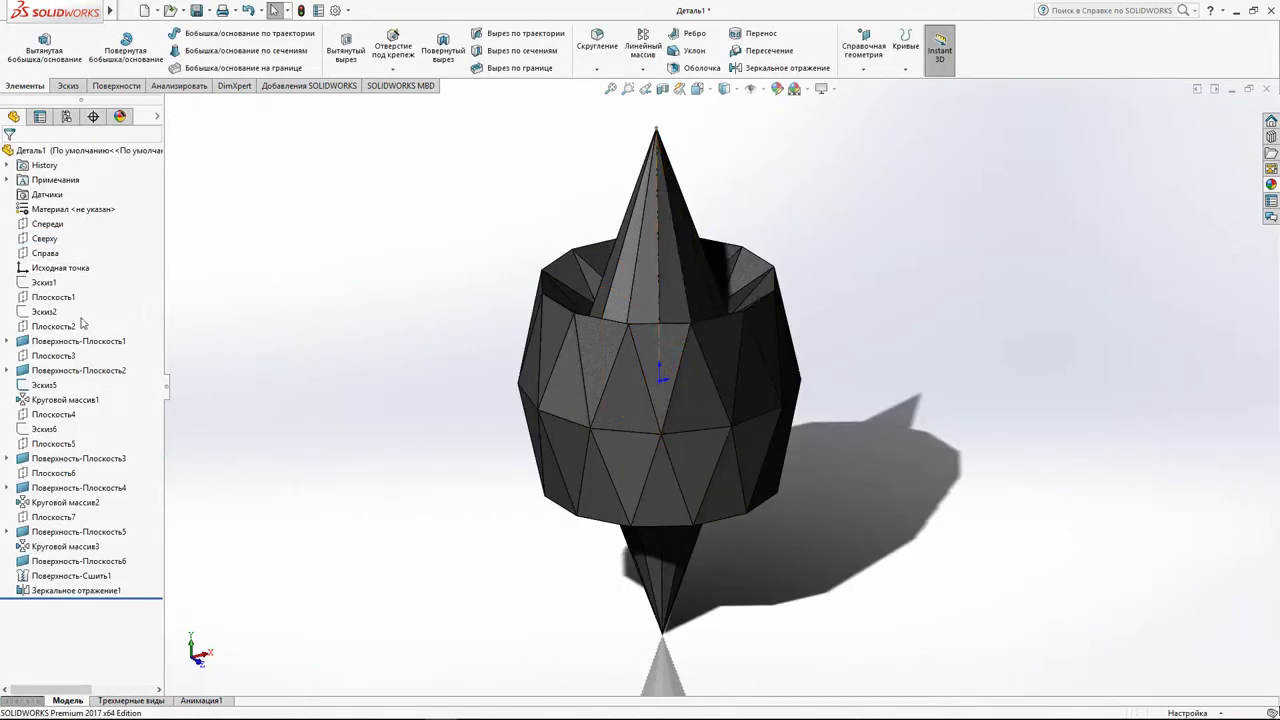
click(658, 283)
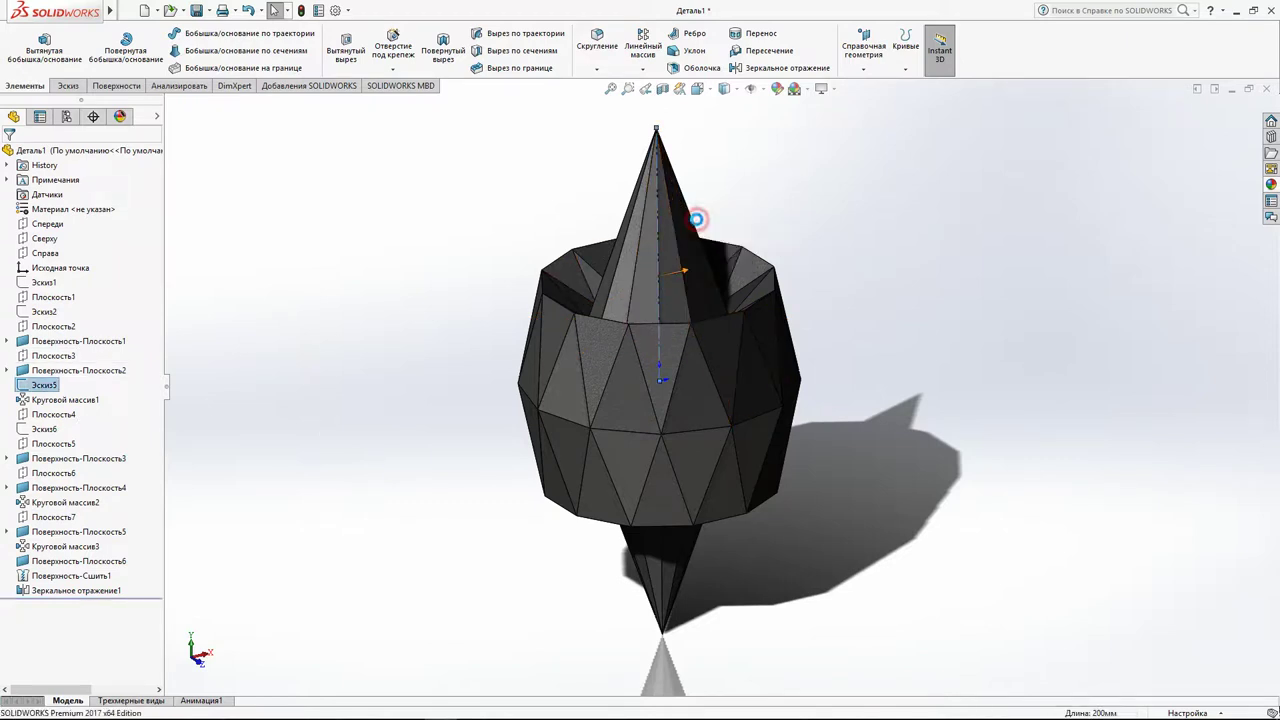
Change the cone height in Эскиз5 from 200 to 100 and rebuild the shell.
click(695, 216)
double_click(592, 130)
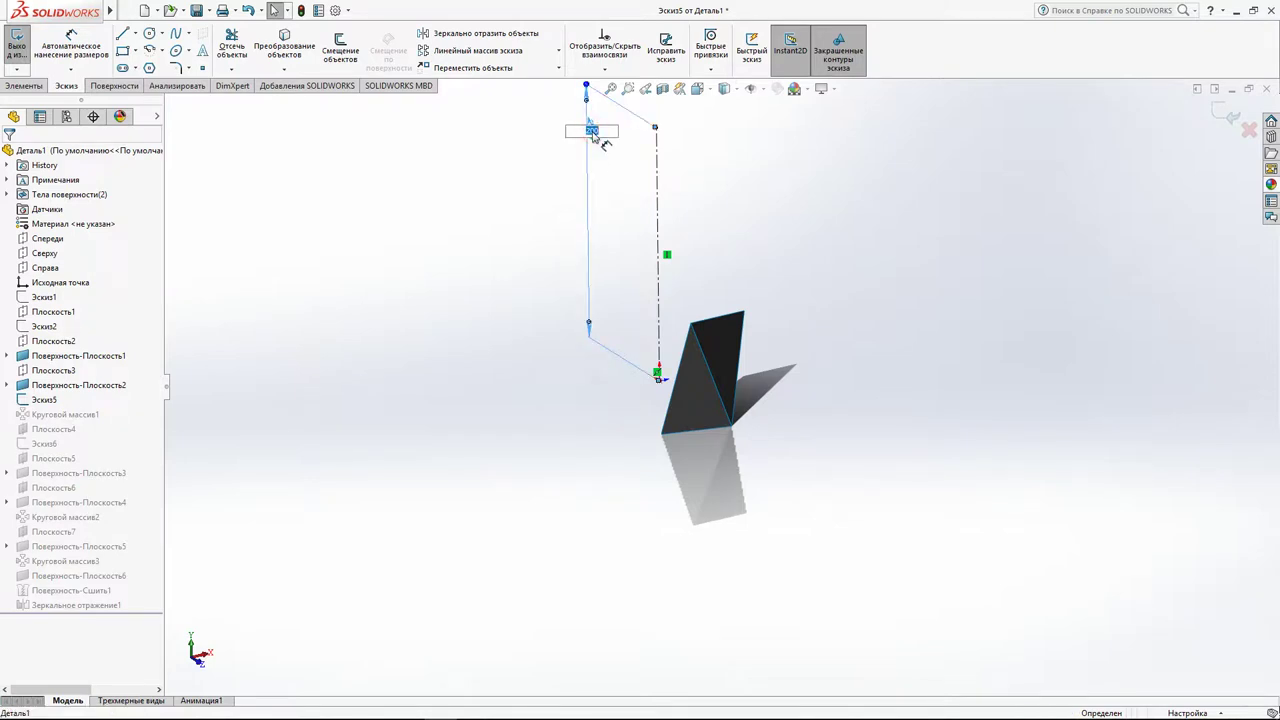
click(541, 187)
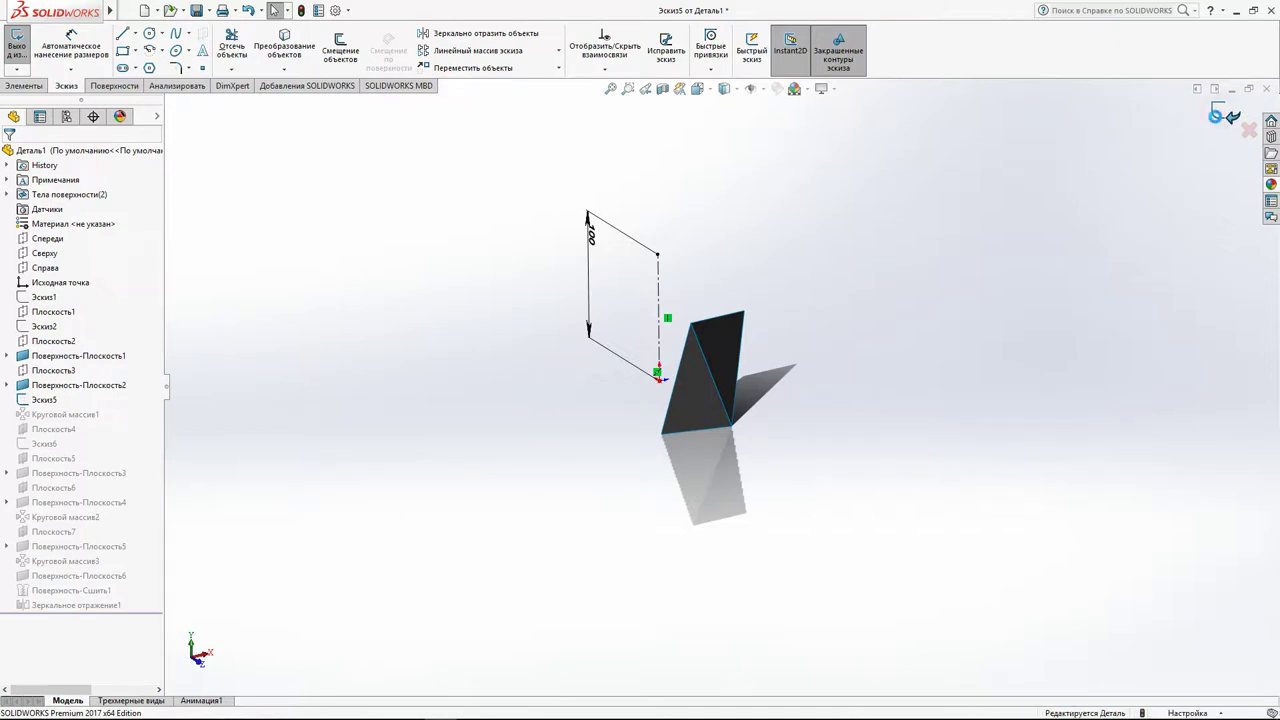
click(1216, 116)
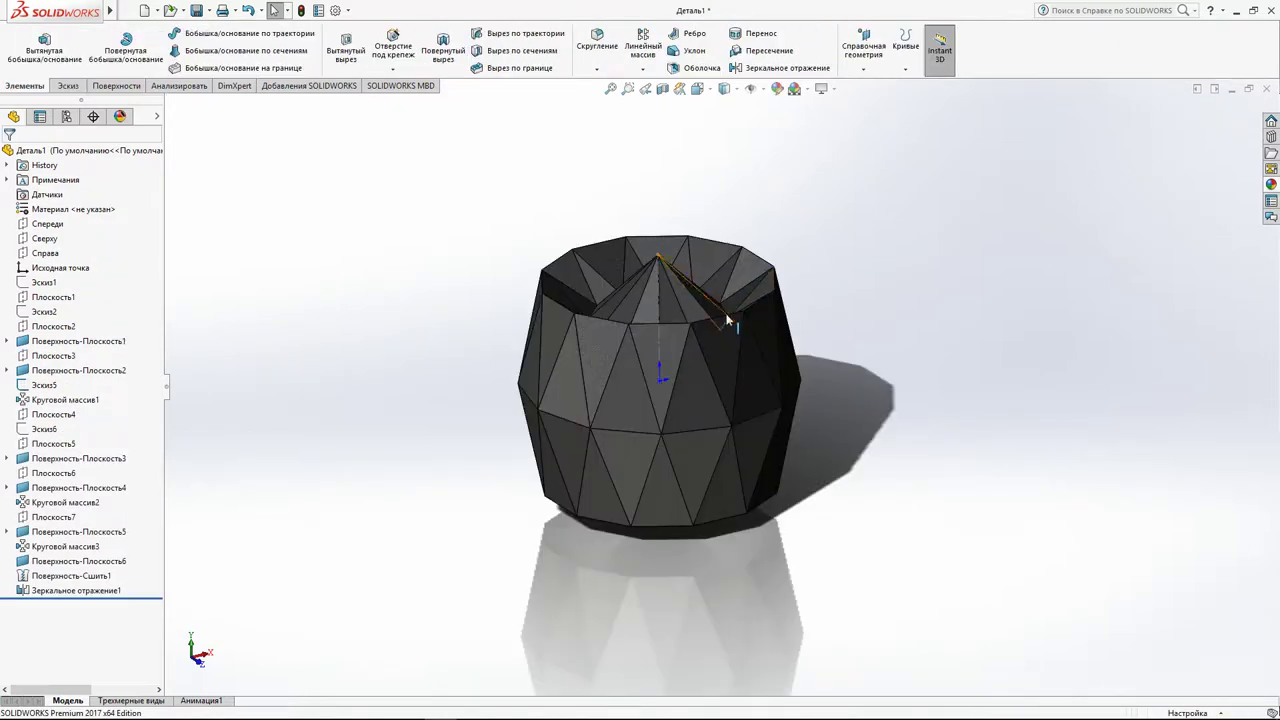
click(53, 298)
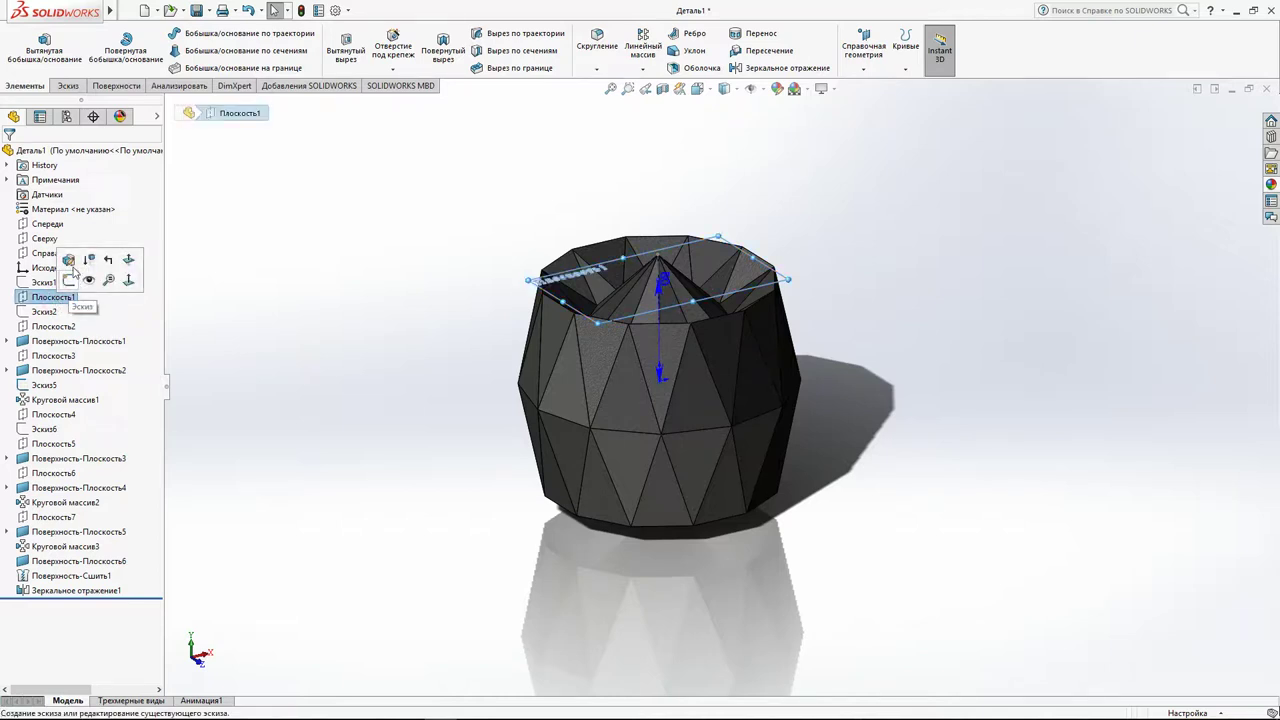
Set Плоскость1's offset to 40 mm and view the rebuilt shell front-on.
click(68, 260)
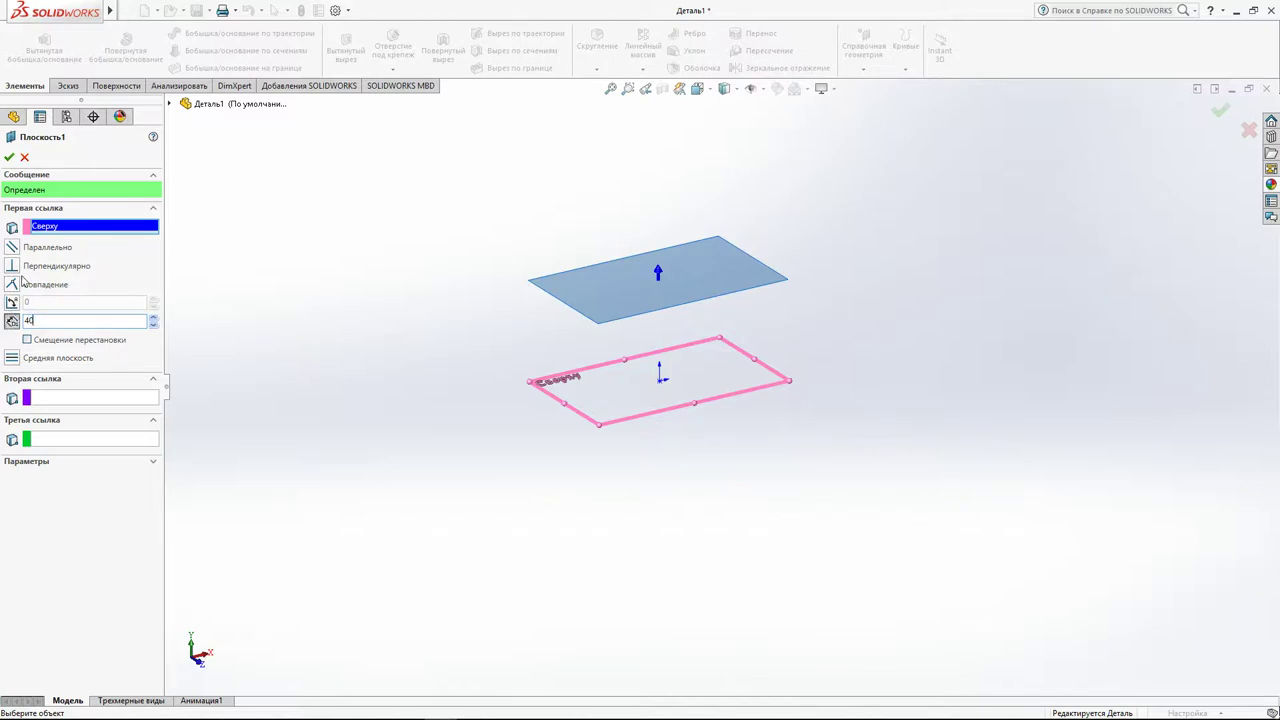
click(9, 157)
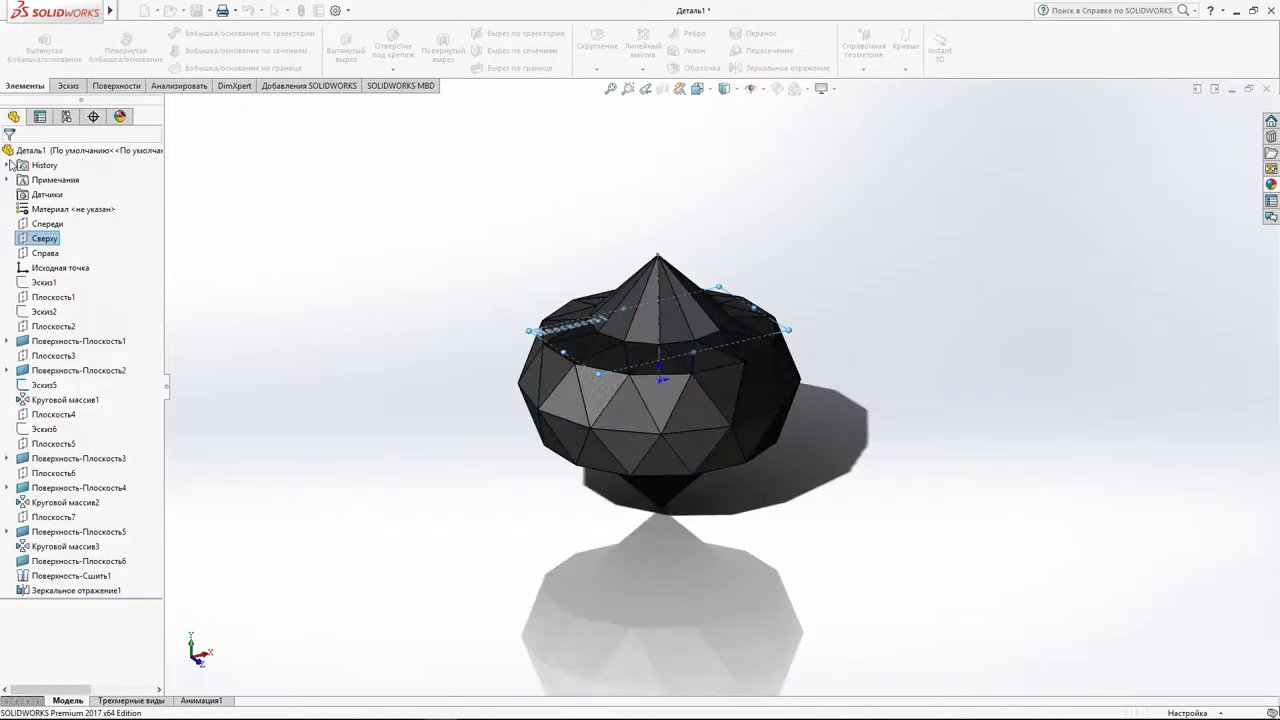
middle_drag(498, 323, 500, 251)
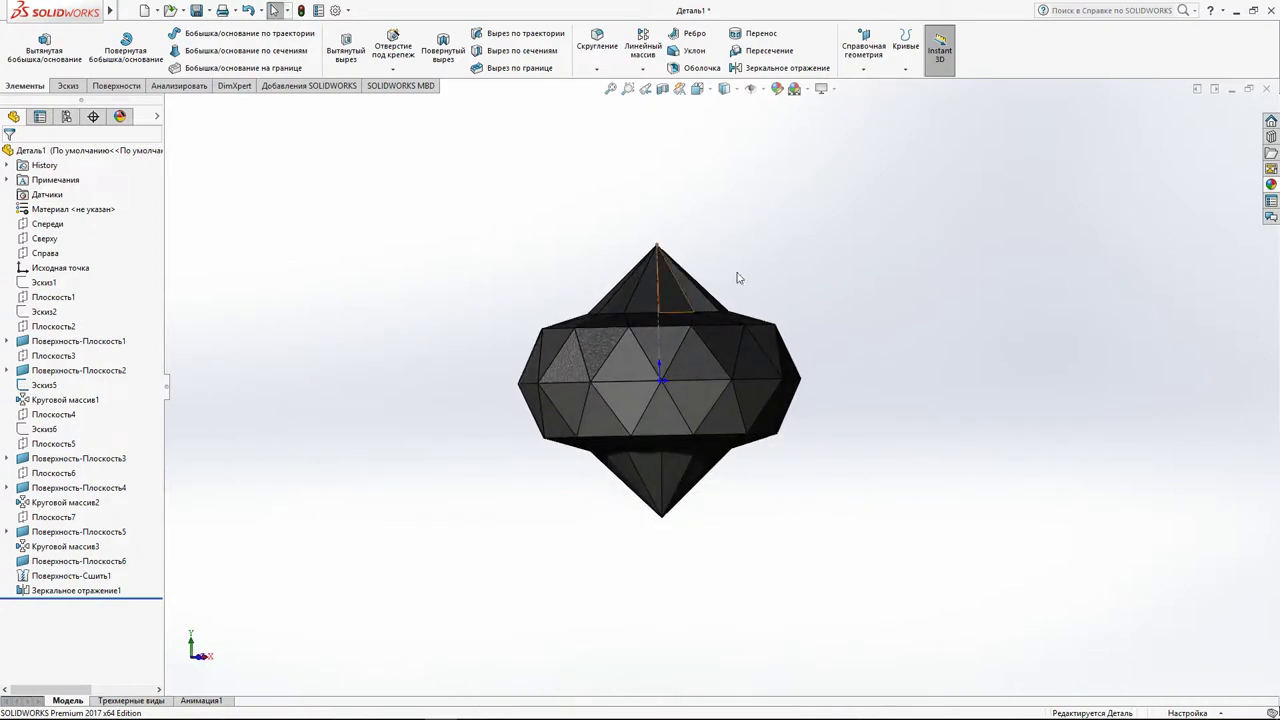
scroll(680, 377, down, 5)
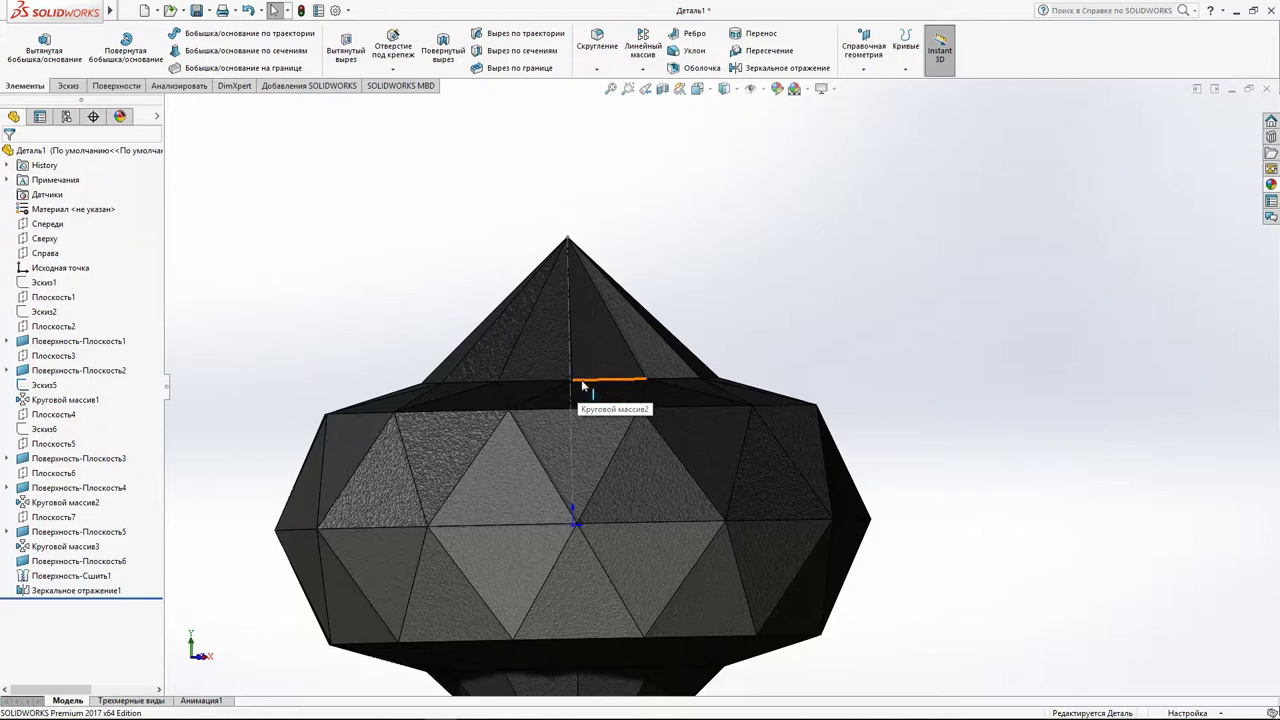
Change Плоскость4's offset from 50 mm to 70 mm and rebuild the body.
click(584, 383)
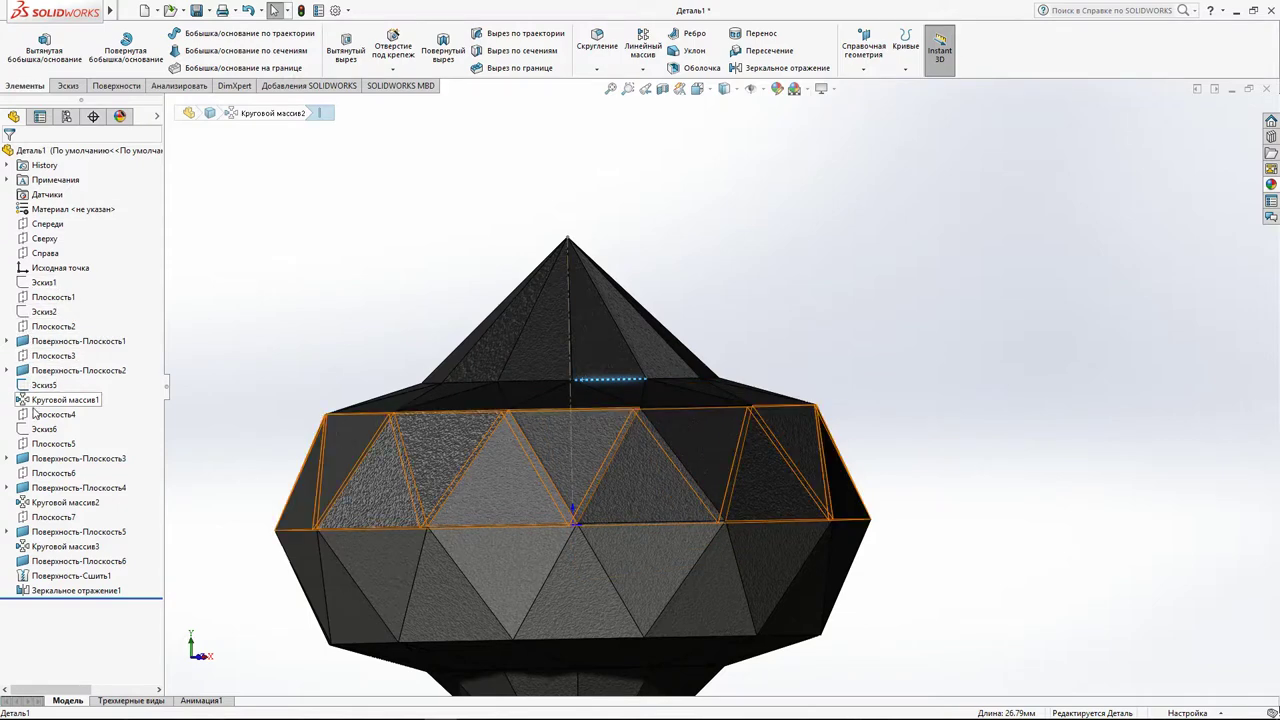
click(38, 416)
click(47, 377)
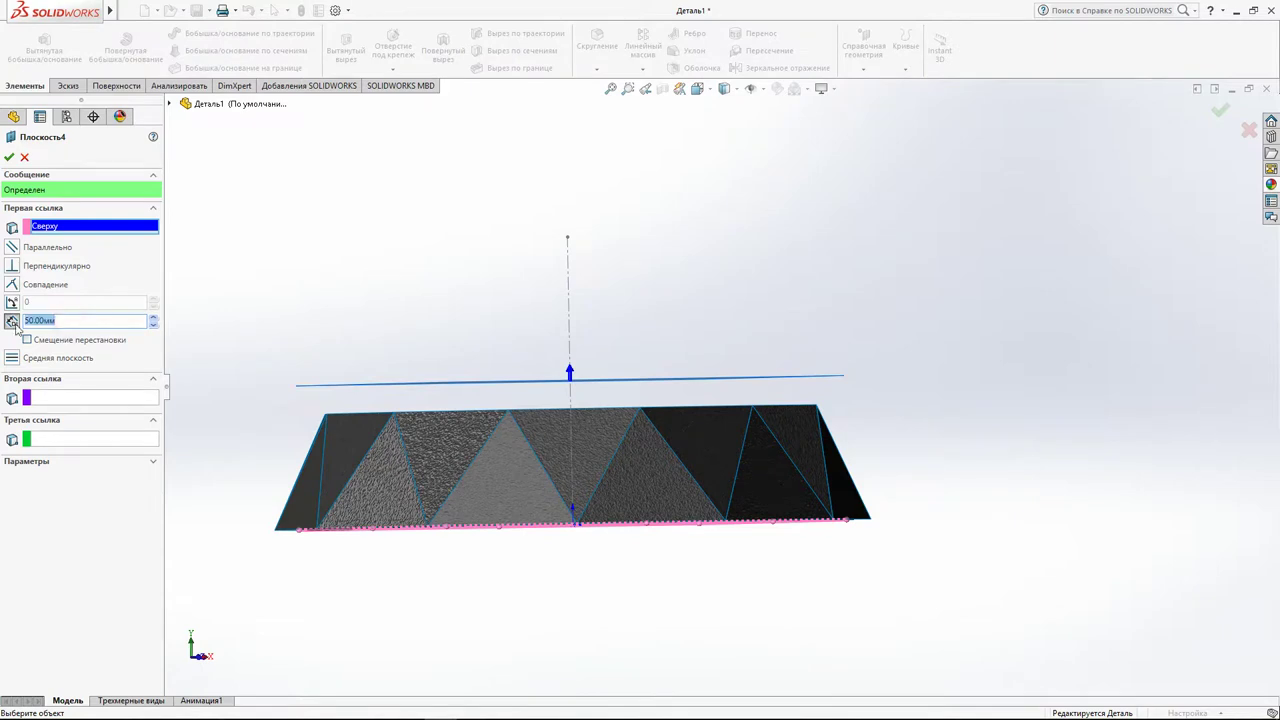
click(9, 157)
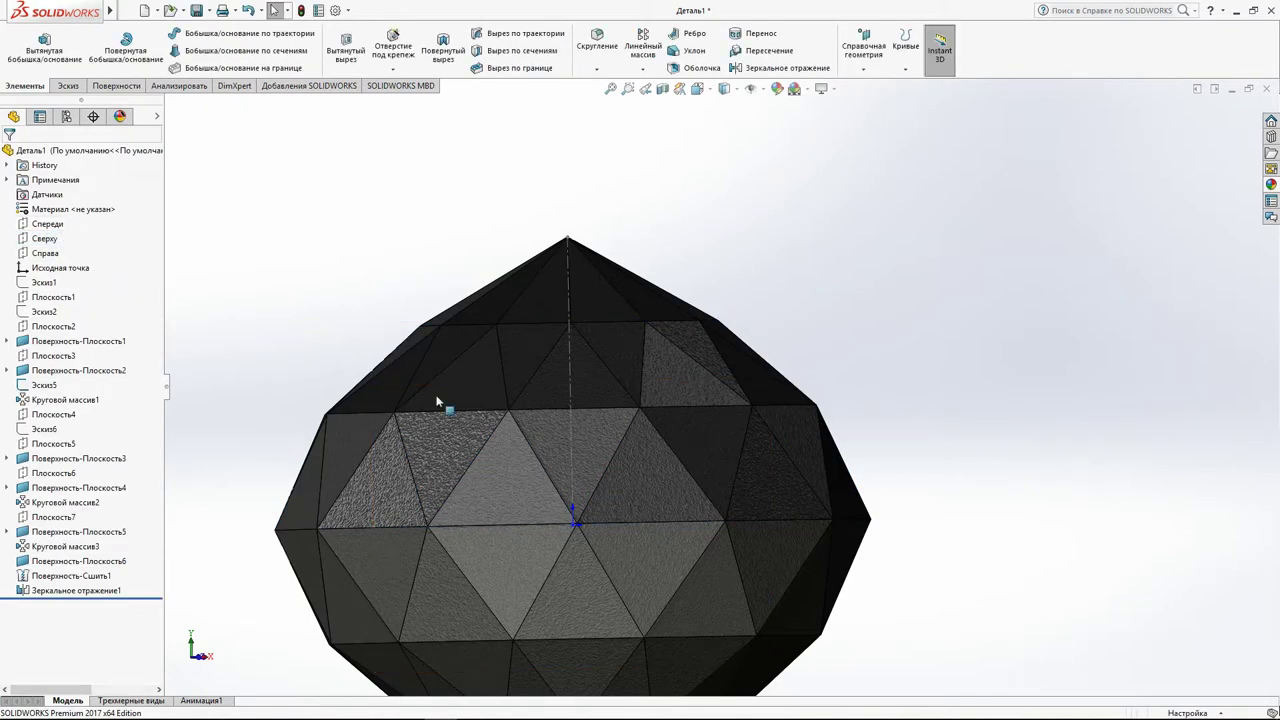
key(f)
middle_drag(575, 437, 678, 344)
scroll(669, 356, down, 3)
Shorten Эскиз5's vertical apex line from 100 to 85 and rebuild the shell.
click(677, 325)
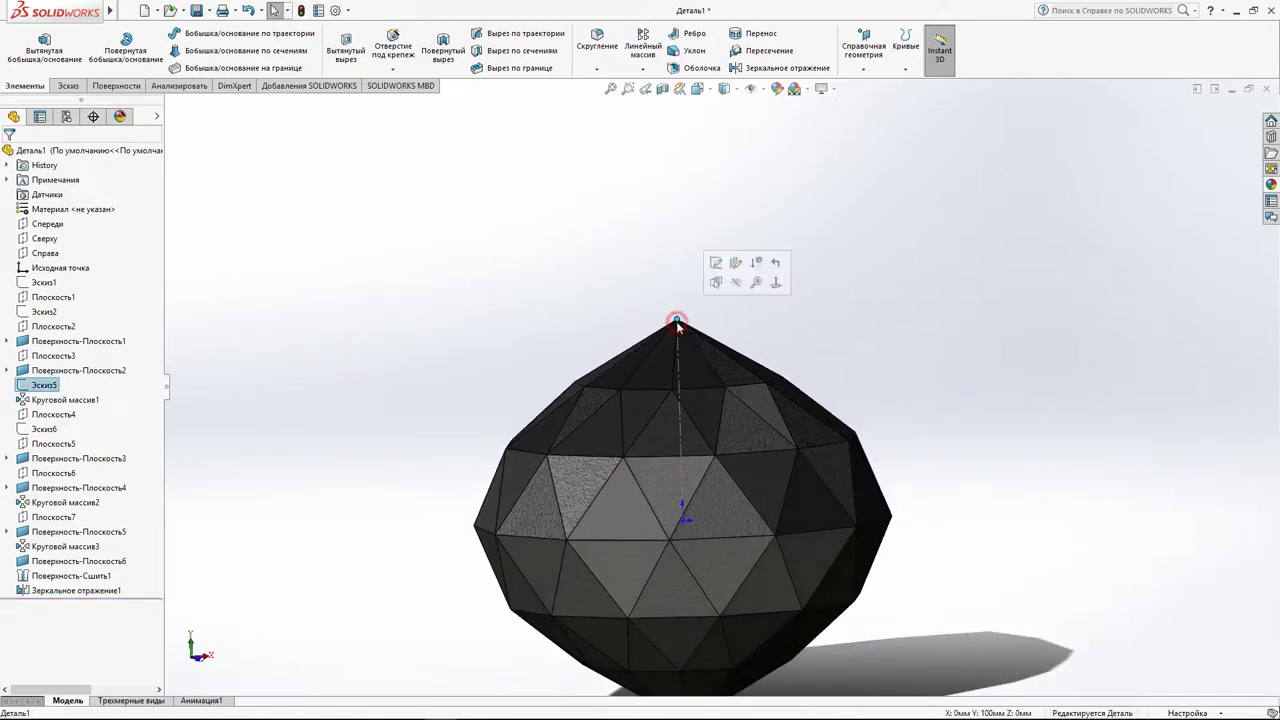
click(680, 338)
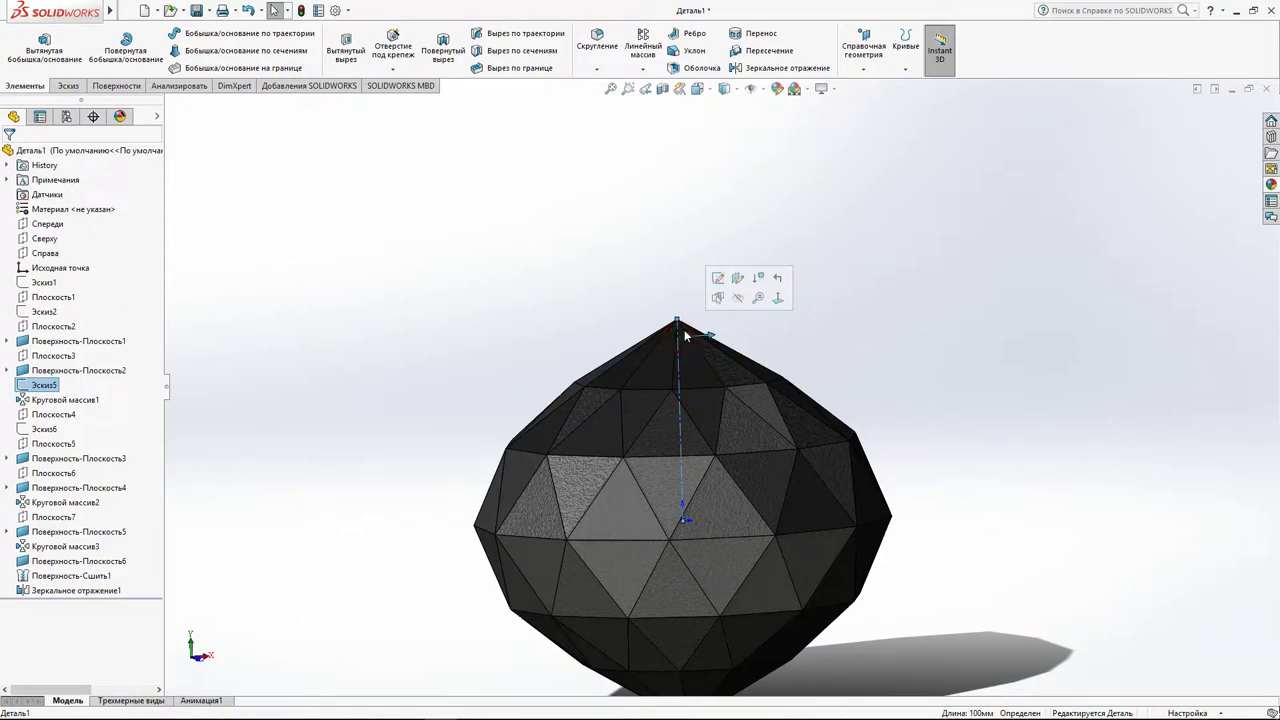
click(727, 281)
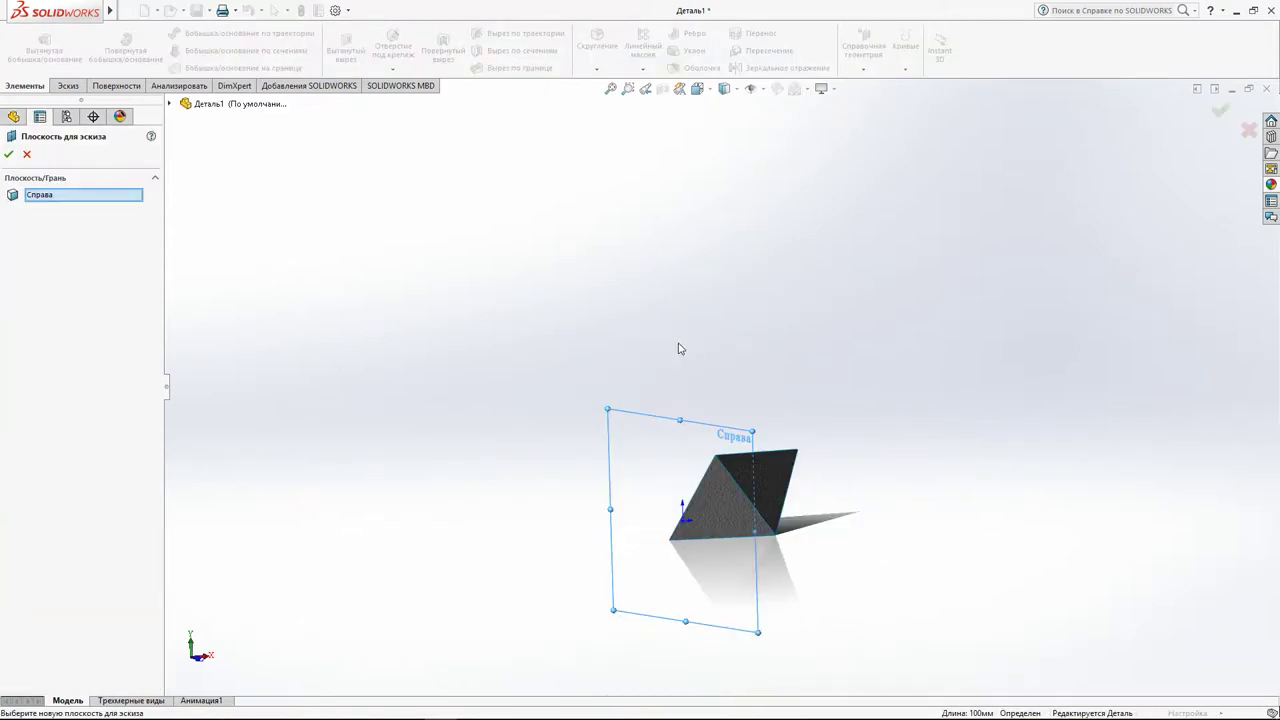
click(25, 156)
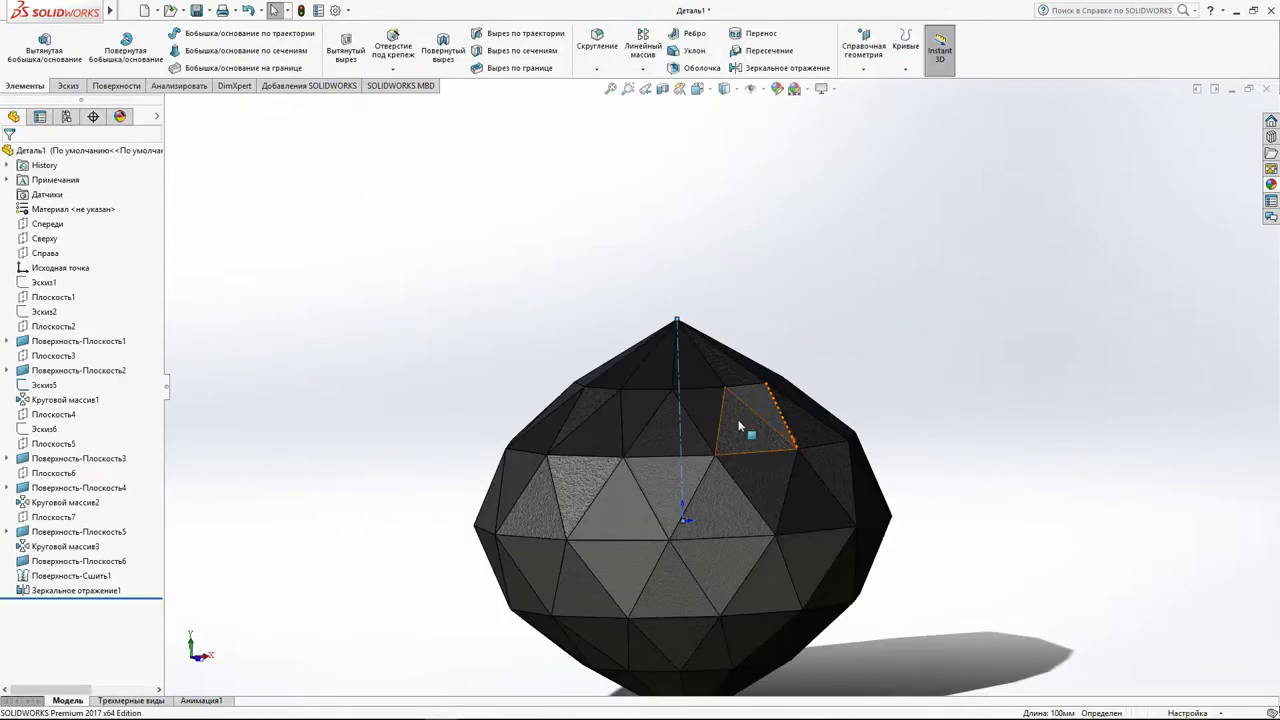
click(677, 366)
click(718, 316)
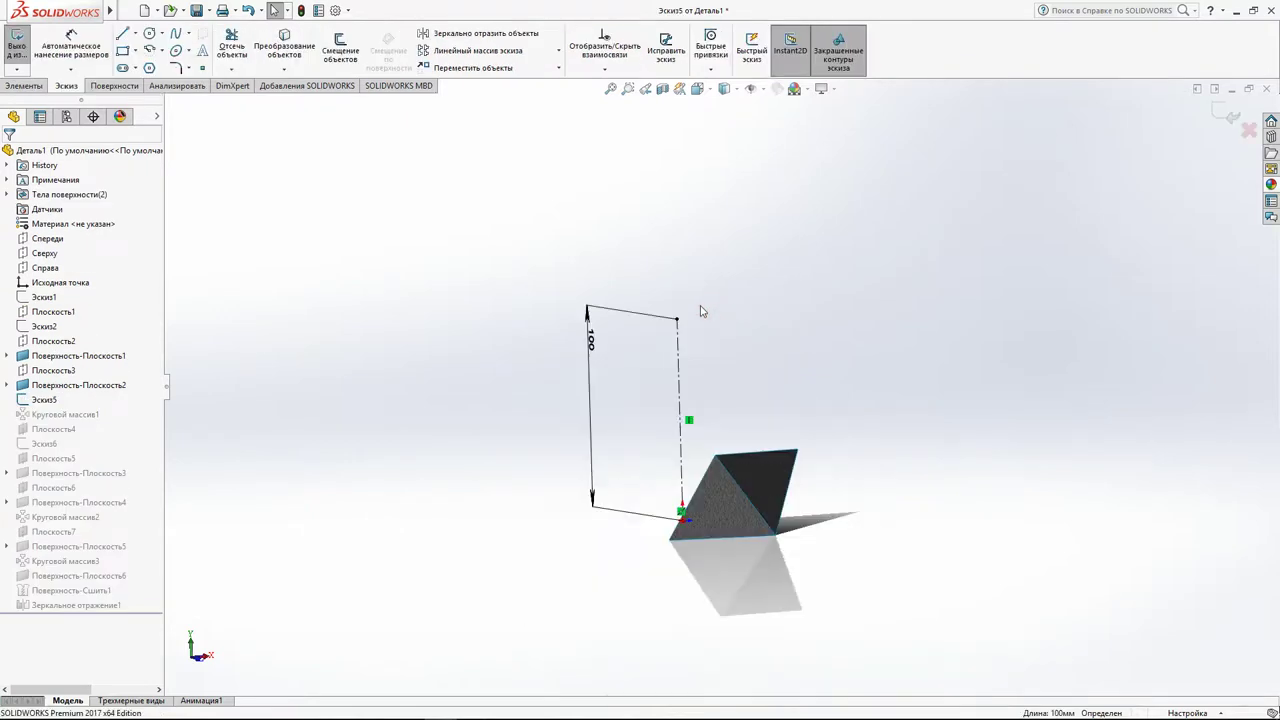
double_click(592, 340)
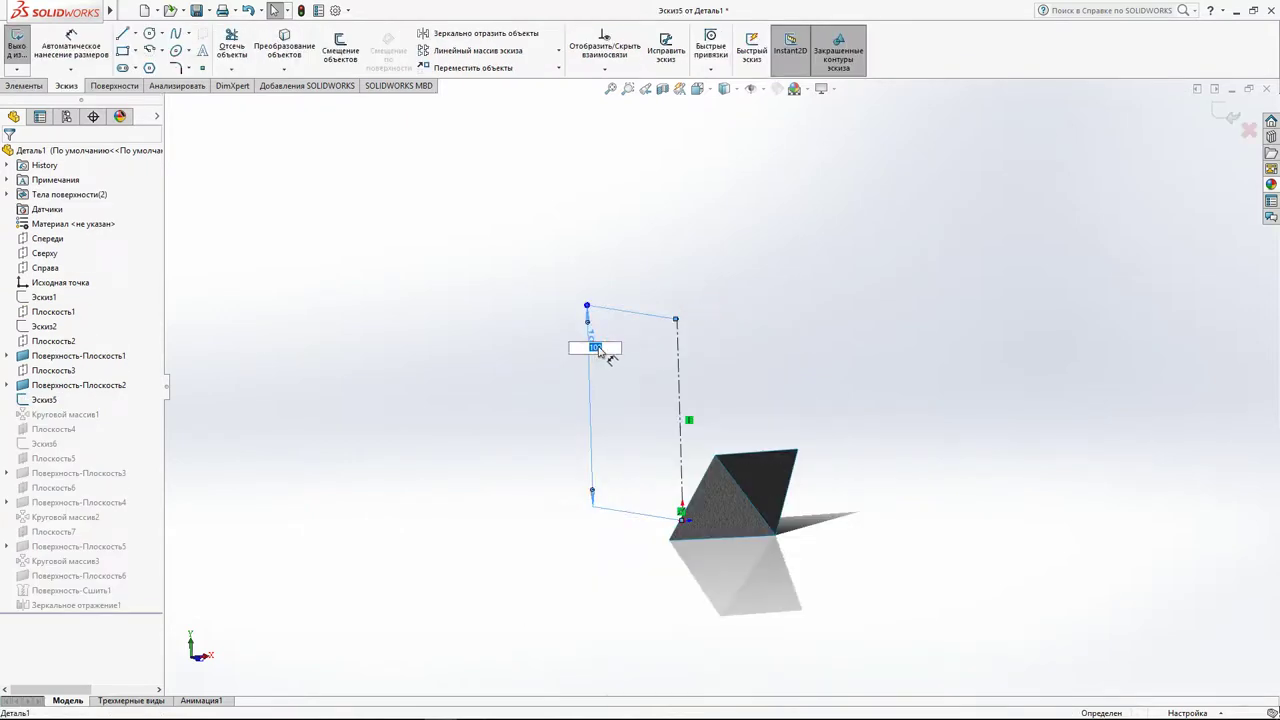
key(Return)
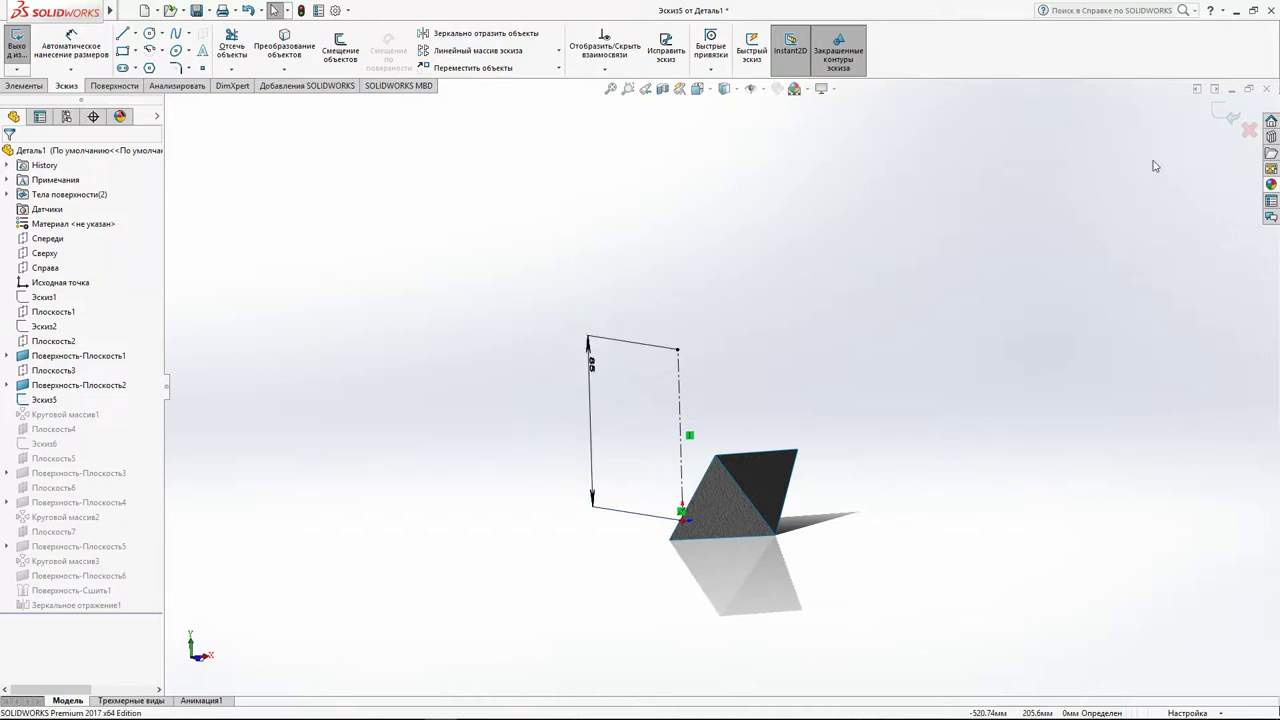
click(1226, 116)
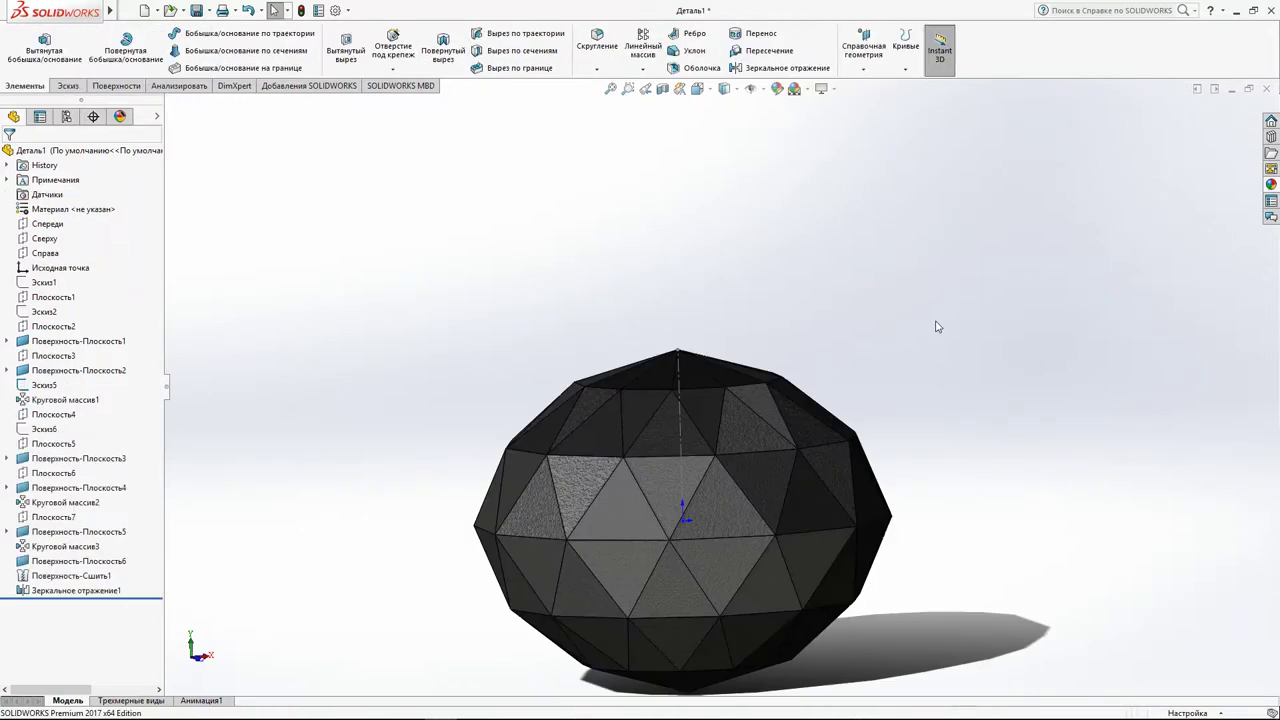
Inspect the shell's top, pick a facet edge, and select Эскиз1 in the tree.
scroll(806, 417, up, 2)
mouse_move(806, 417)
middle_down()
mouse_move(839, 632)
mouse_move(800, 590)
mouse_move(866, 369)
mouse_move(854, 337)
mouse_move(843, 481)
middle_up()
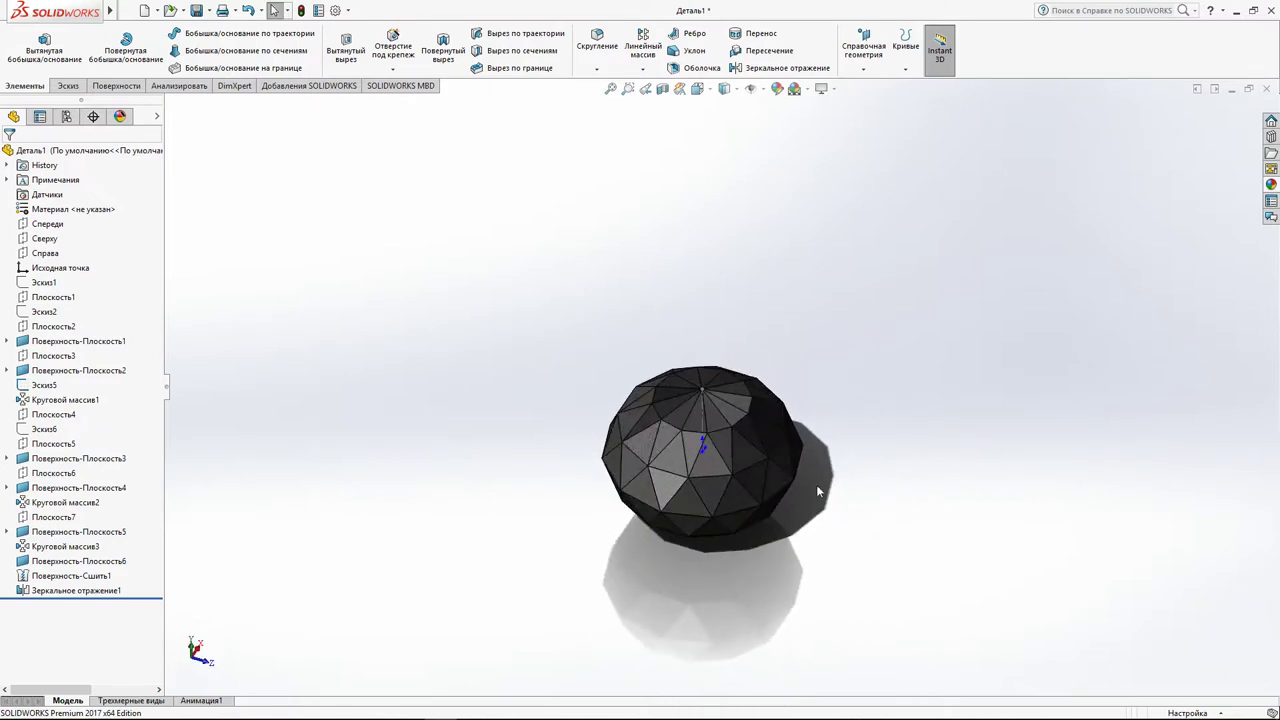
click(722, 516)
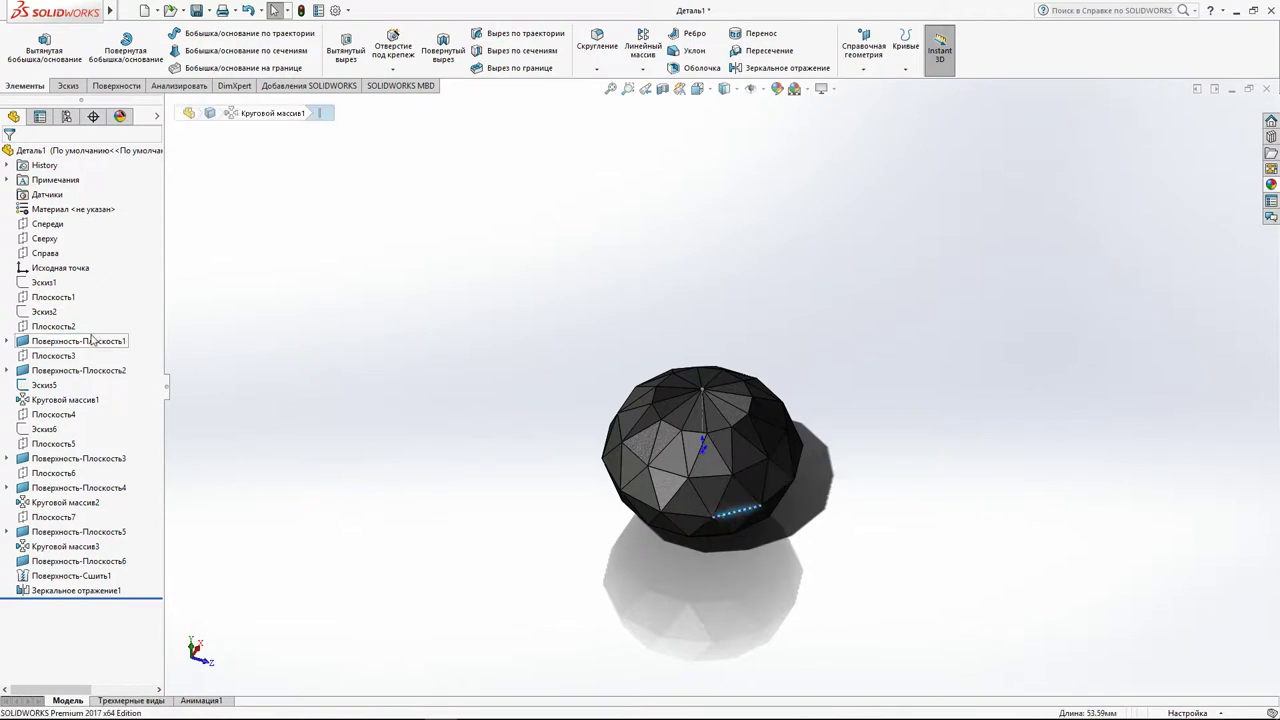
click(44, 282)
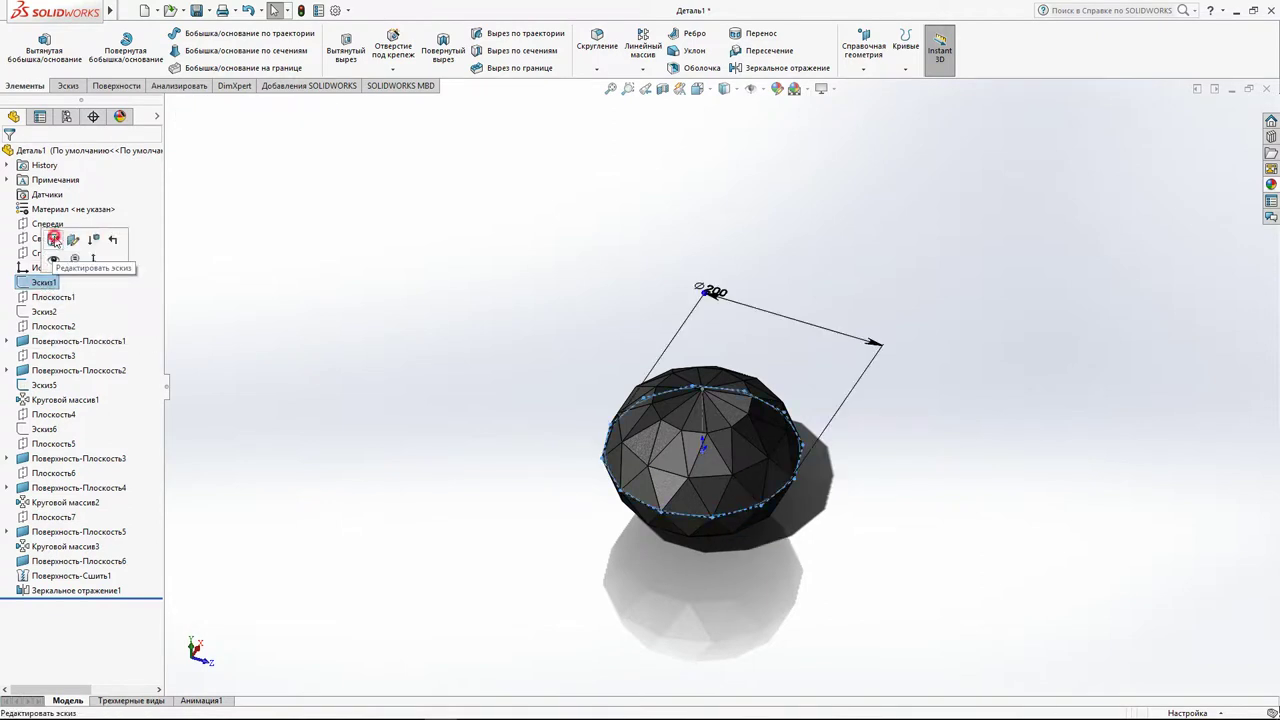
Set the Эскиз1 circle to Ø170 (entered as 85+85), rebuild the shell and orbit it.
click(46, 238)
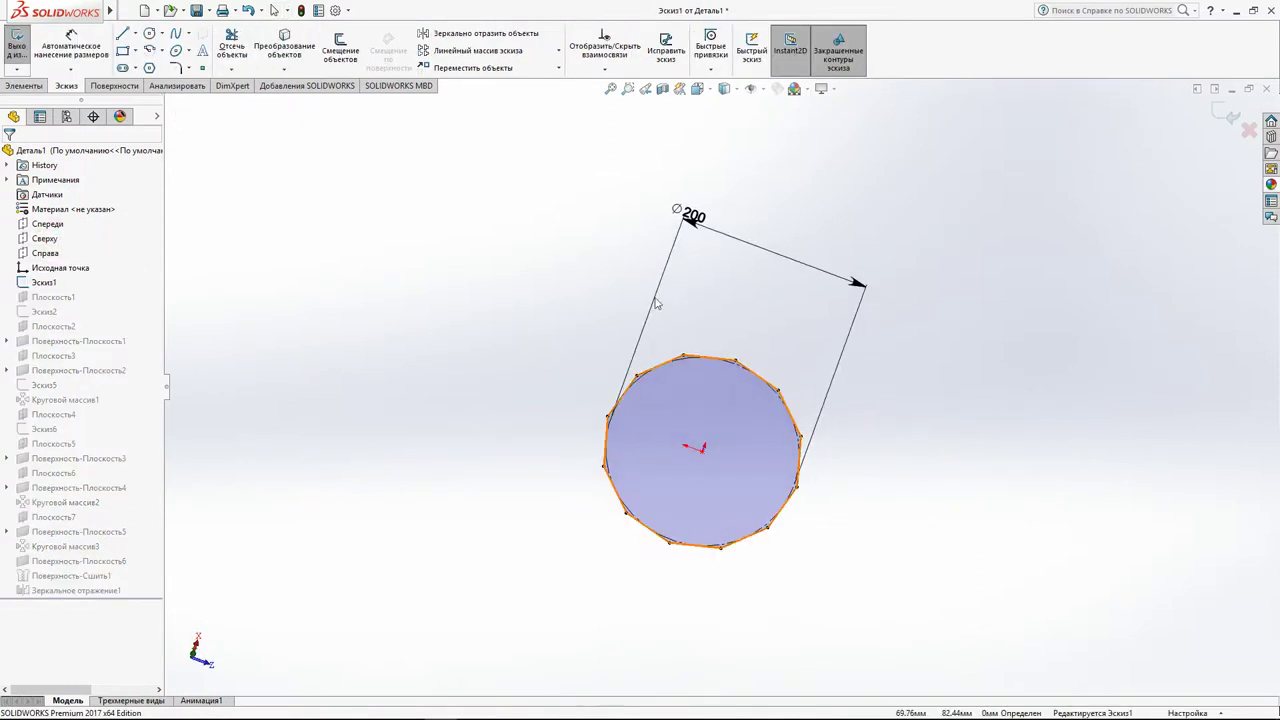
click(696, 226)
text(85+85)
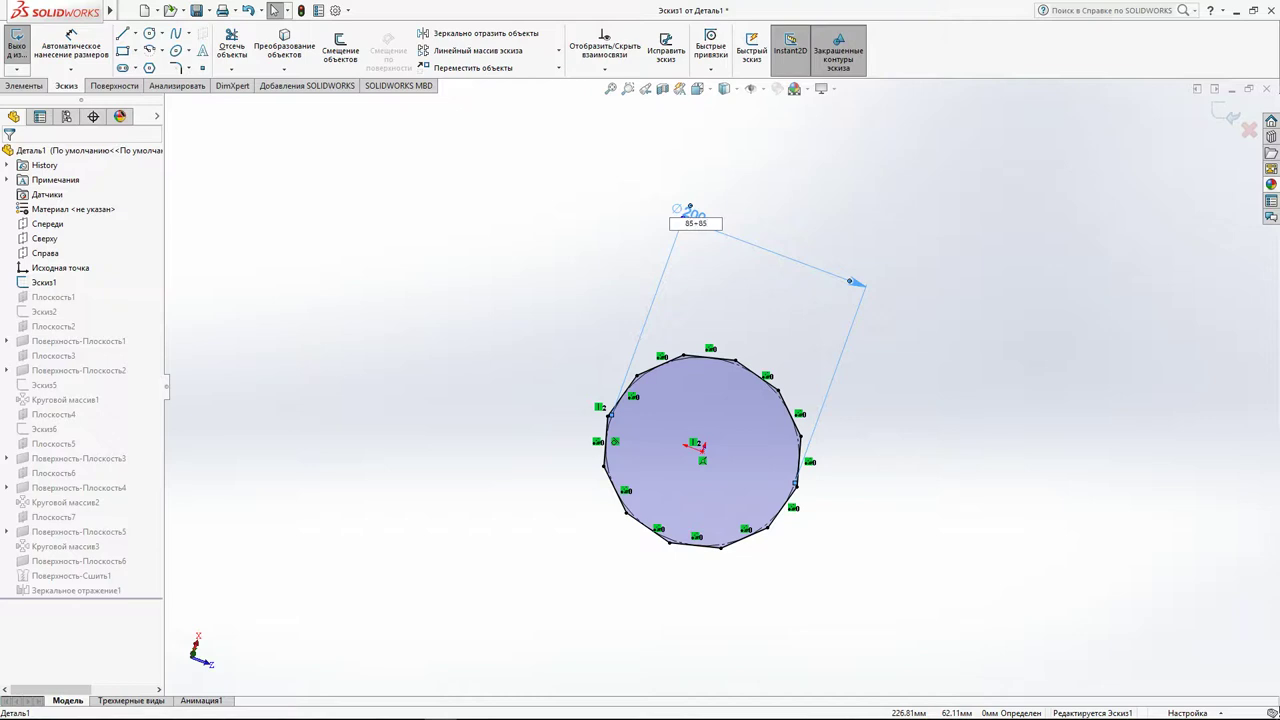
key(Return)
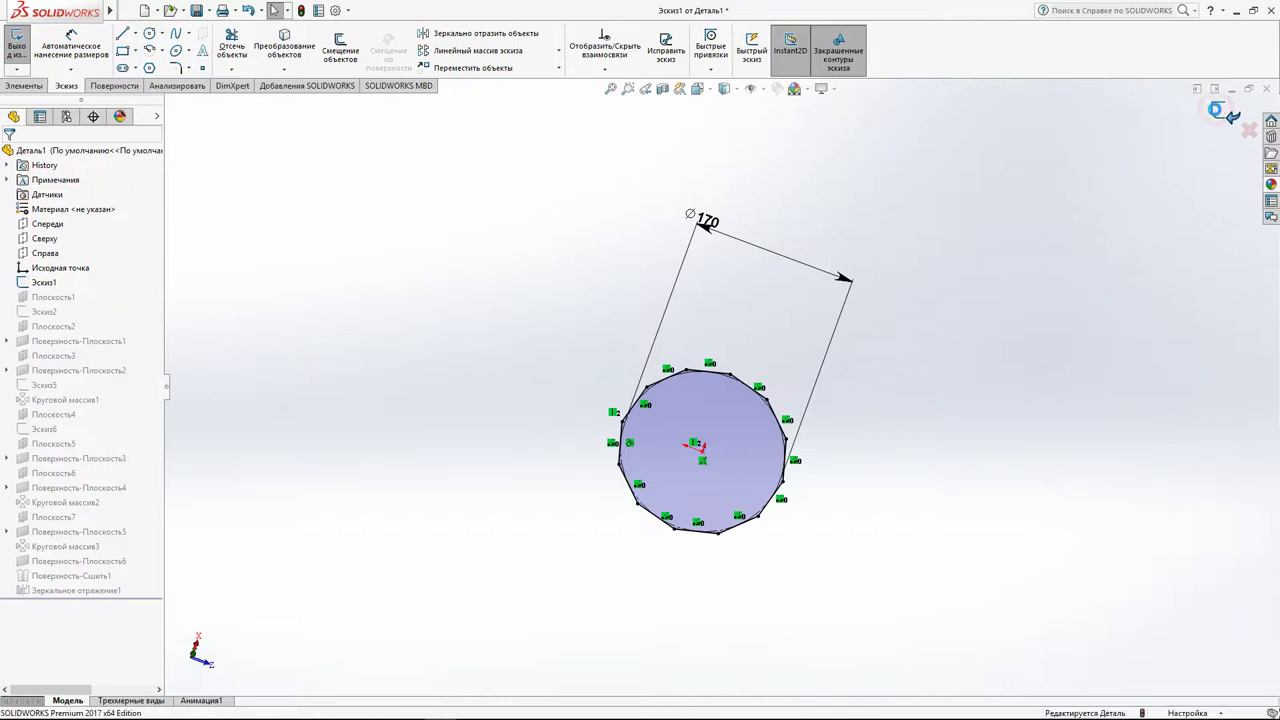
click(1218, 113)
mouse_move(1169, 171)
middle_down()
mouse_move(1006, 260)
mouse_move(1009, 157)
mouse_move(891, 357)
mouse_move(923, 320)
mouse_move(866, 369)
mouse_move(866, 343)
middle_up()
click(740, 412)
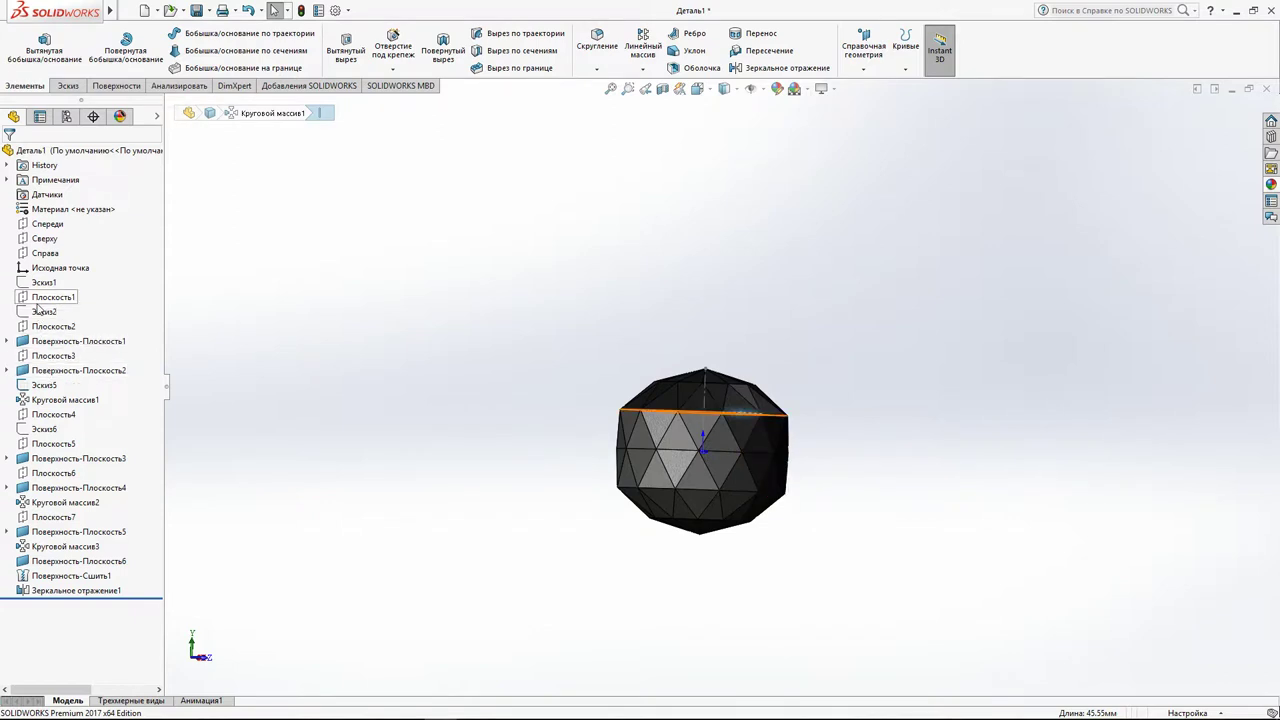
Change the Эскиз2 circle dimension from Ø170 to Ø160 and orbit the rebuilt shell to a near-front view.
click(42, 312)
click(46, 277)
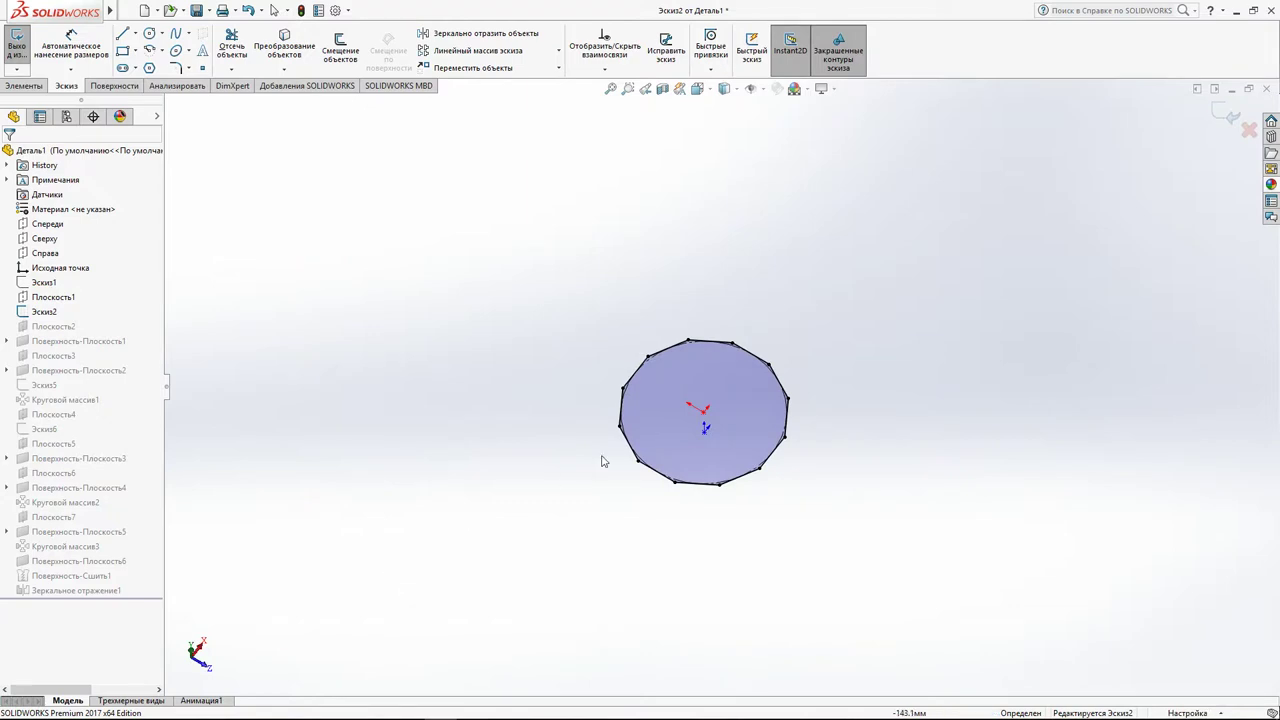
scroll(606, 457, down, 3)
scroll(685, 397, up, 3)
double_click(791, 162)
text(160)
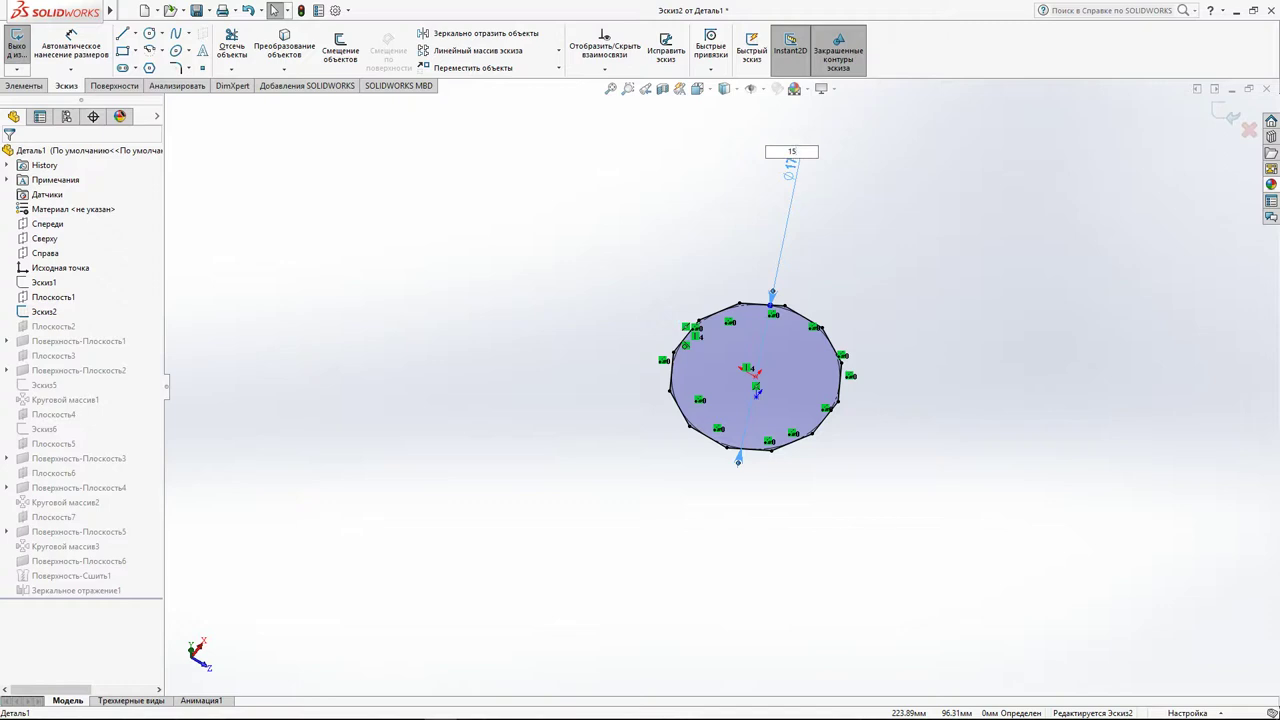
key(Return)
click(1234, 115)
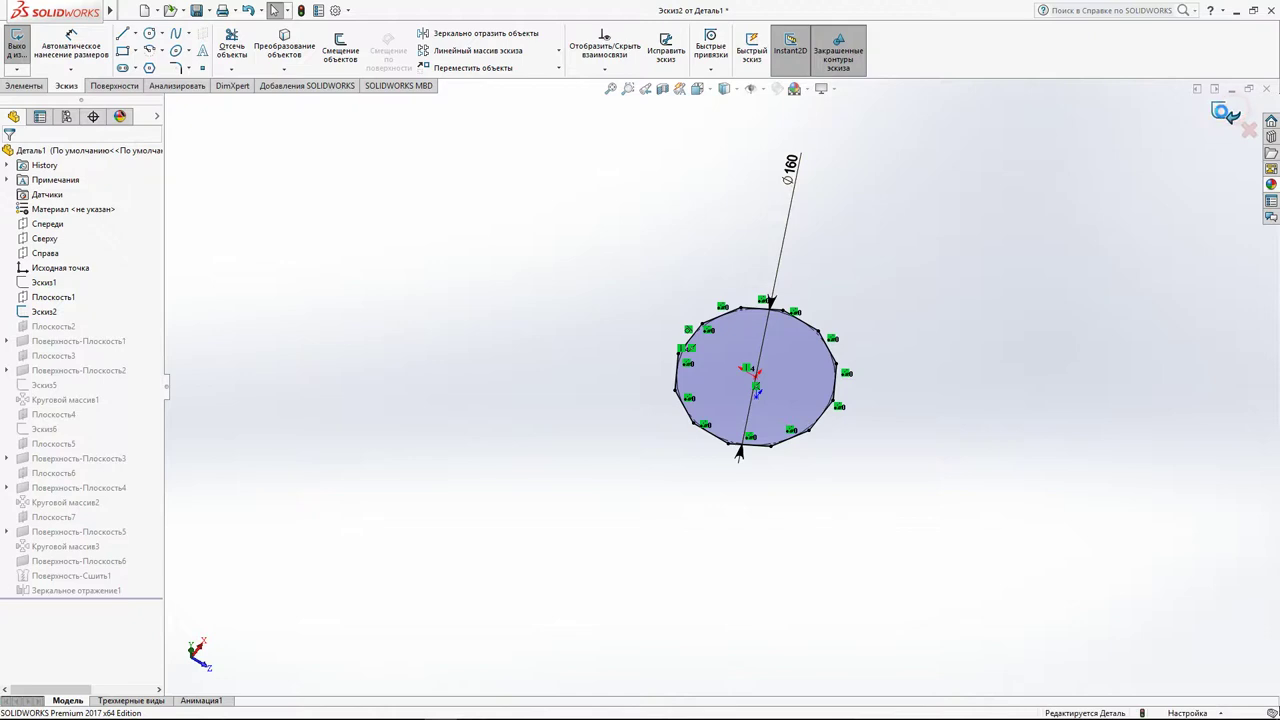
mouse_move(937, 422)
middle_down()
mouse_move(916, 142)
mouse_move(937, 168)
middle_up()
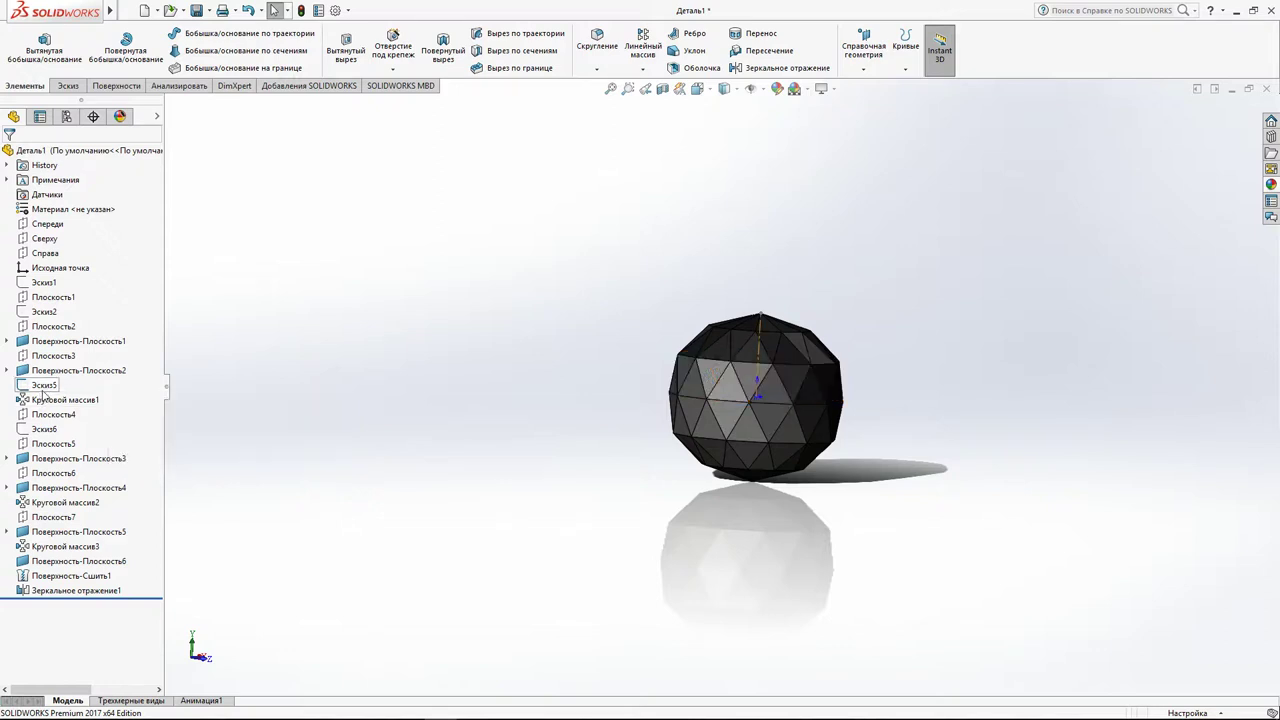
Reduce the Эскиз2 polygon diameter to Ø150 and rebuild the shell.
click(45, 387)
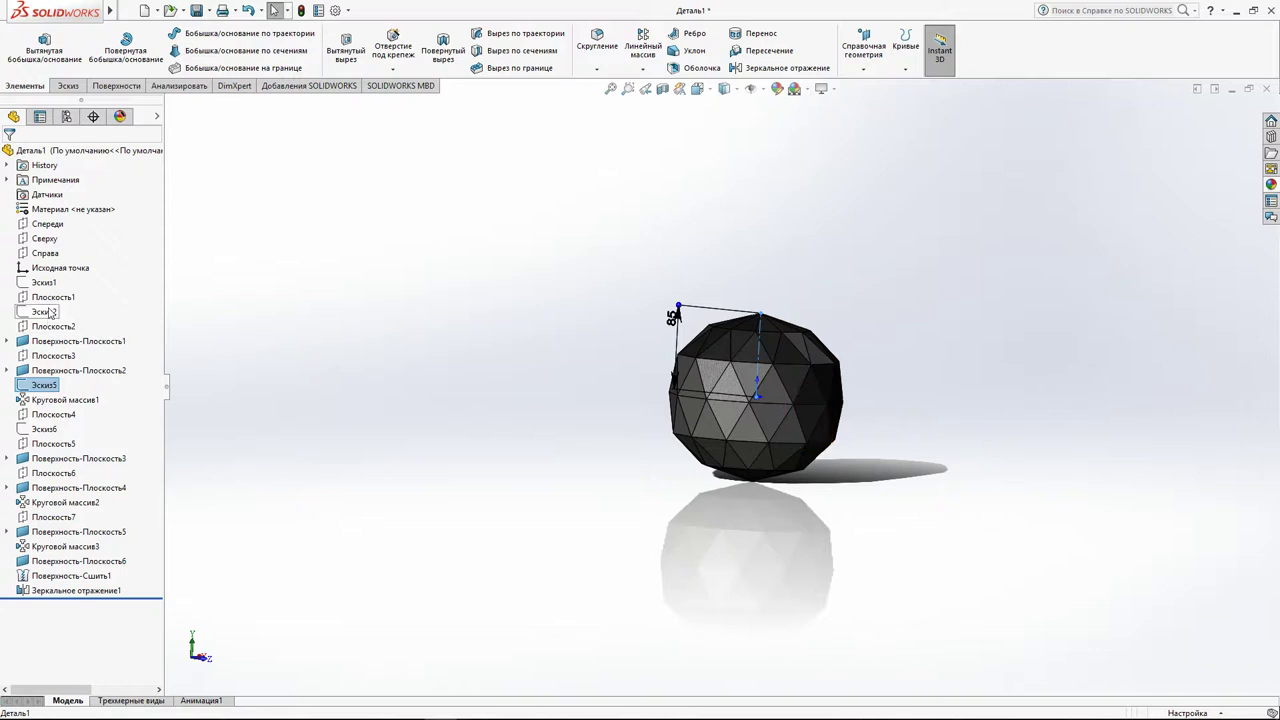
click(45, 312)
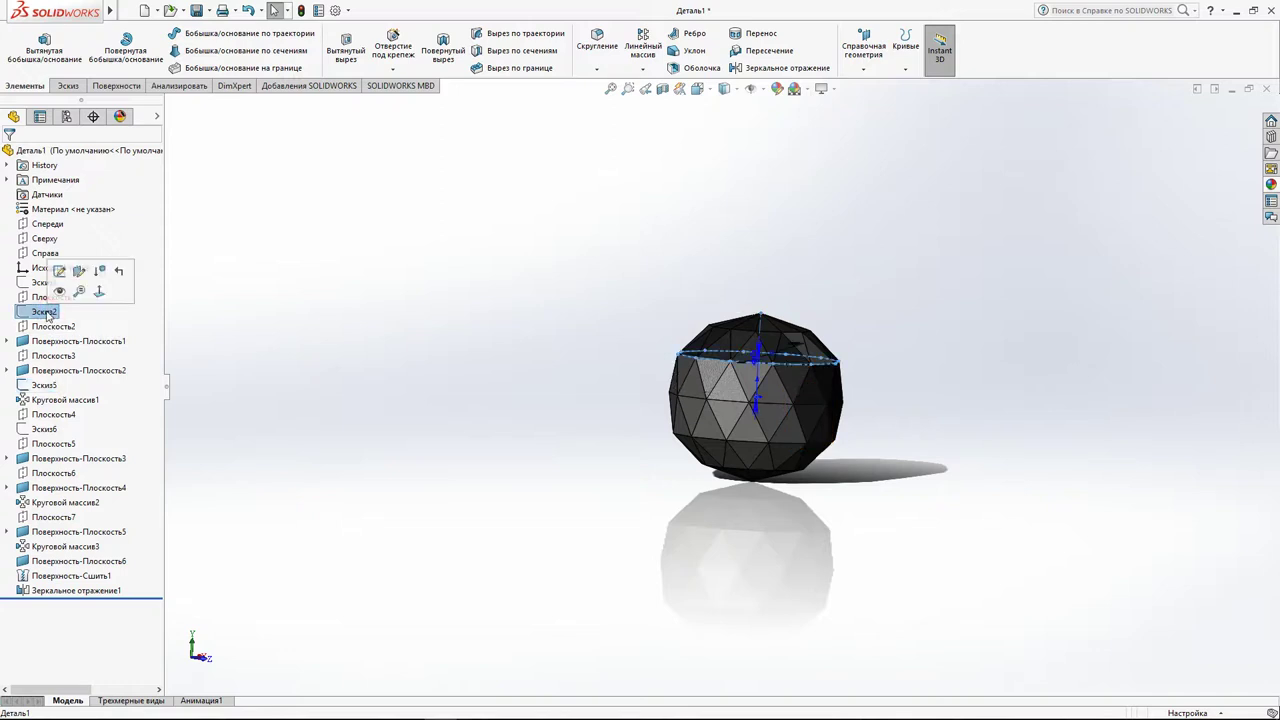
click(57, 271)
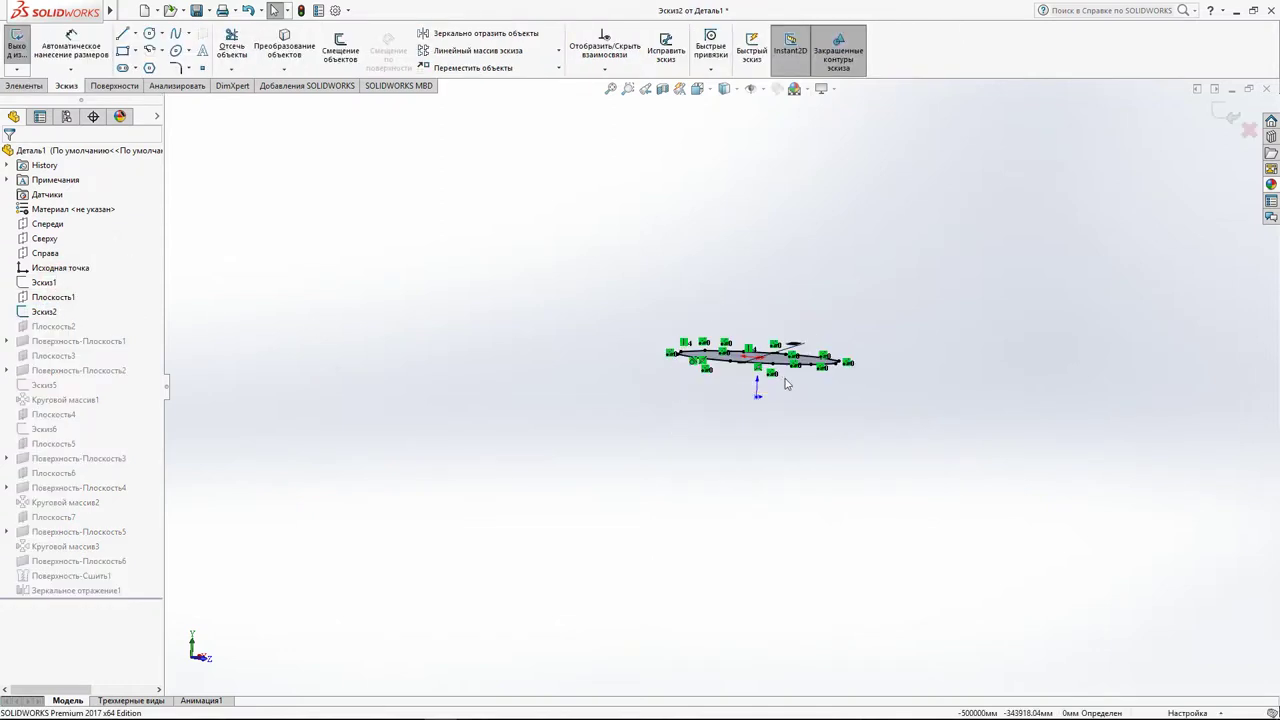
click(878, 187)
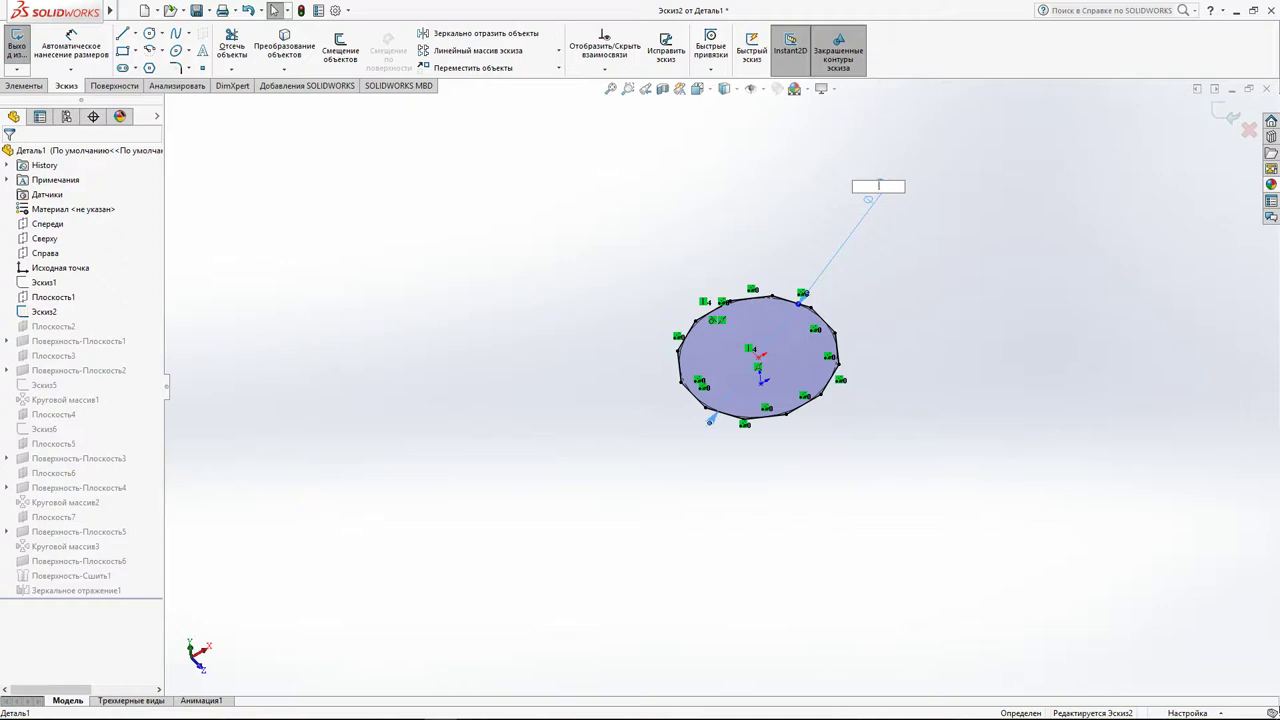
text(150)
key(Return)
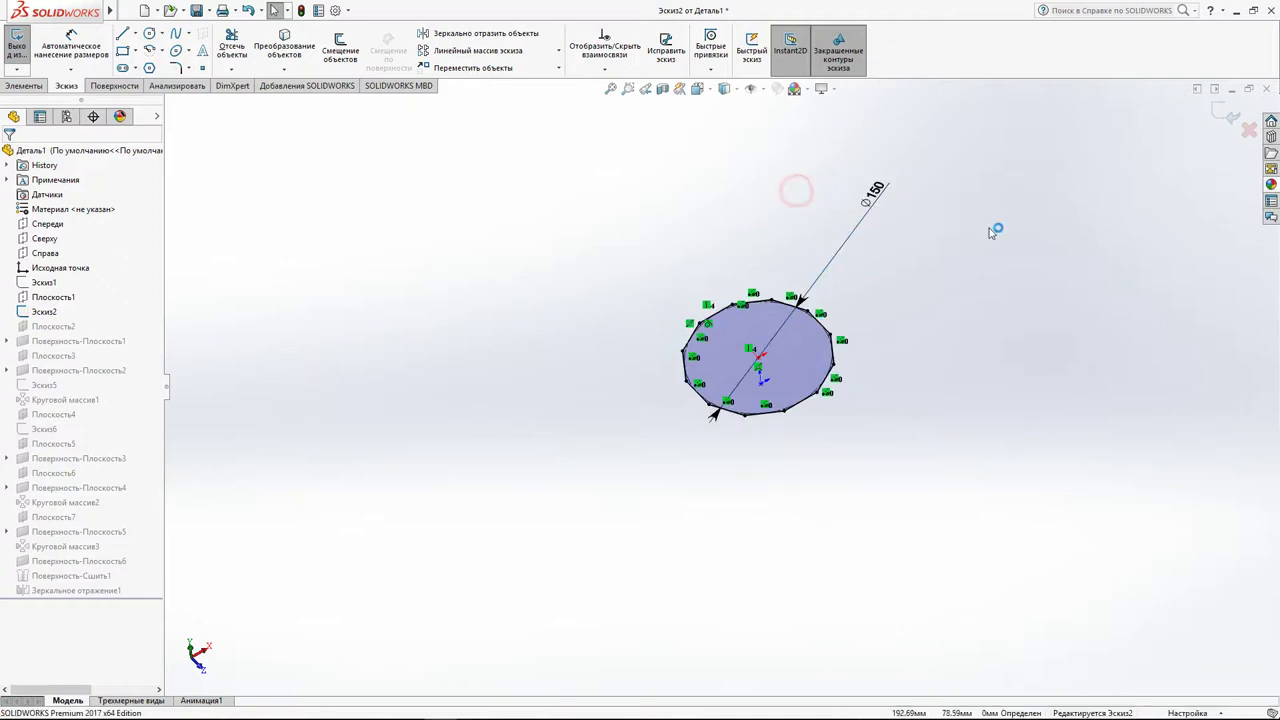
click(1215, 112)
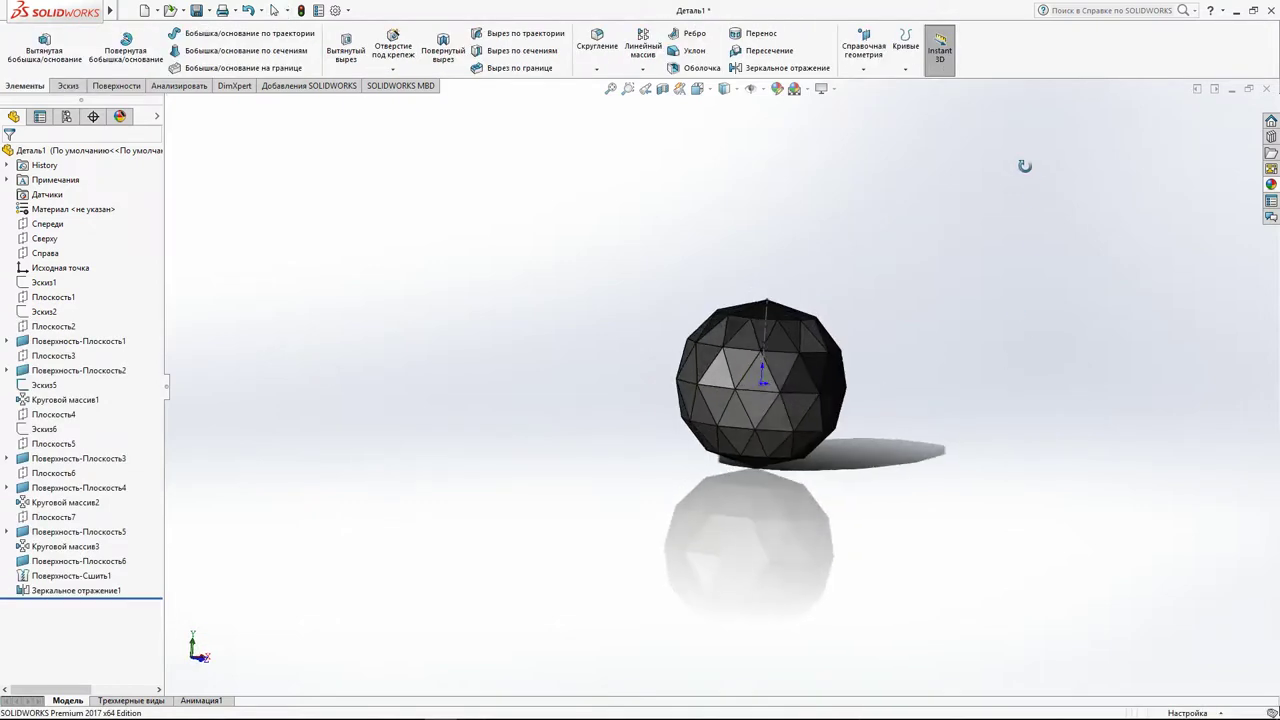
Zoom and orbit to view the narrower shell from above, selecting an upper edge.
scroll(904, 262, down, 5)
scroll(642, 532, up, 5)
scroll(746, 352, down, 3)
scroll(746, 352, up, 3)
mouse_move(746, 352)
middle_down()
mouse_move(697, 333)
mouse_move(605, 360)
mouse_move(686, 241)
middle_up()
scroll(697, 333, down, 3)
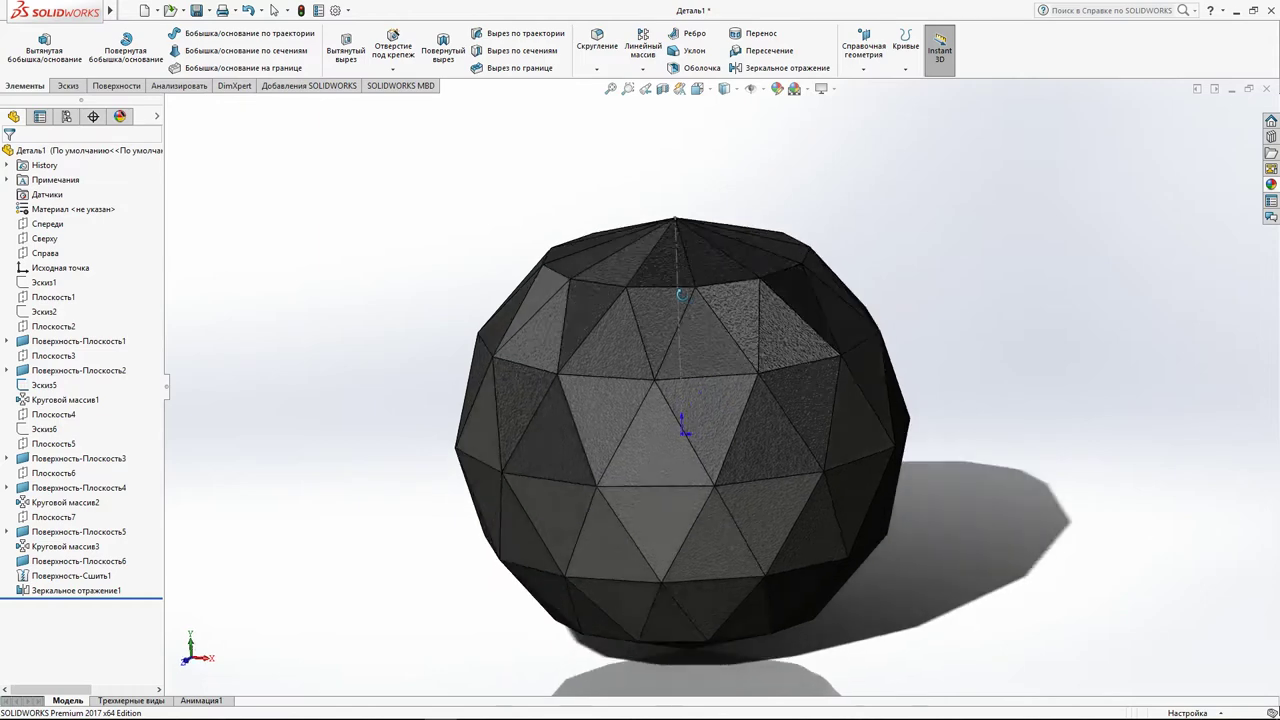
middle_drag(686, 241, 730, 333)
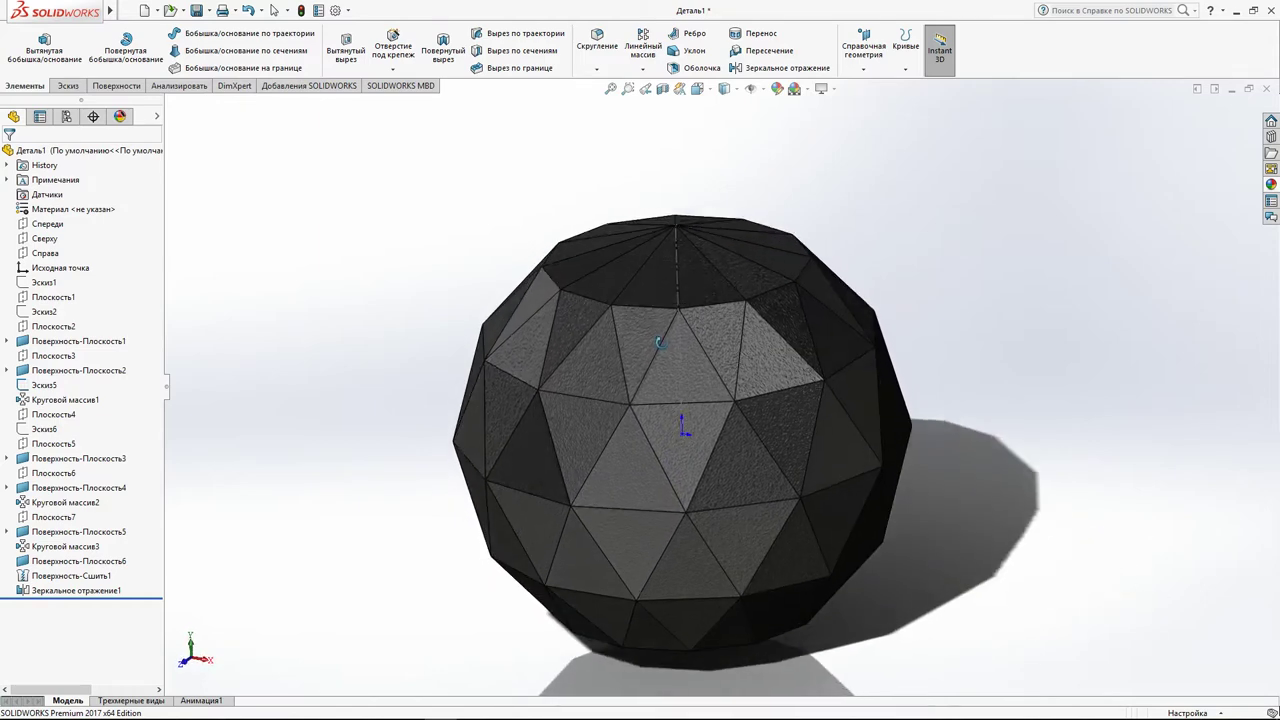
click(763, 303)
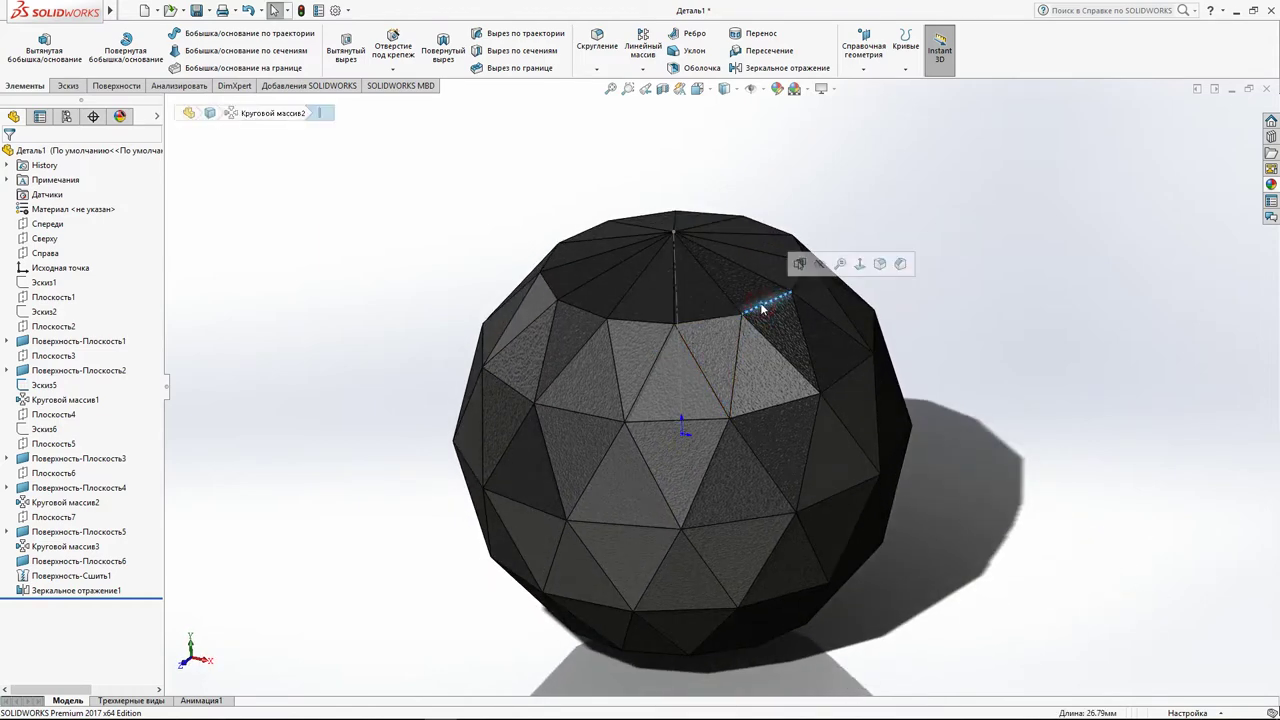
Edit Эскиз6 and shrink the top circle from Ø100 to Ø85 mm, then rebuild.
click(44, 429)
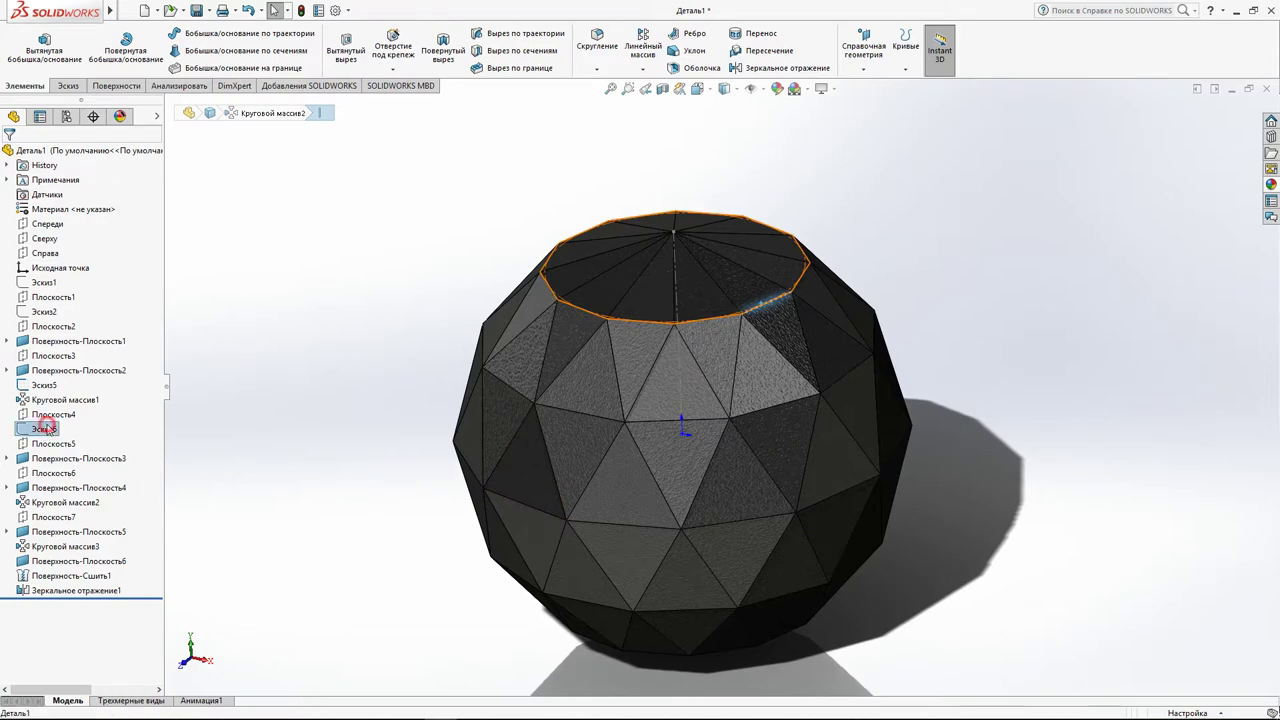
click(59, 384)
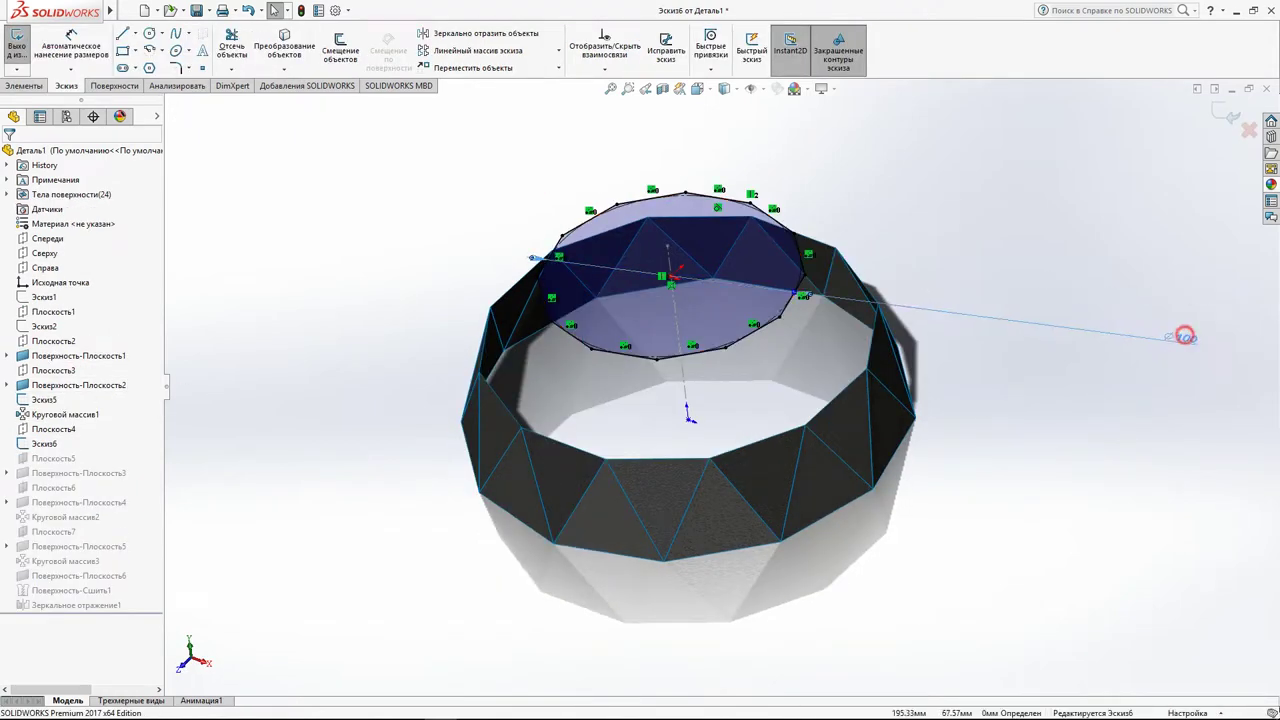
click(1185, 340)
double_click(1186, 340)
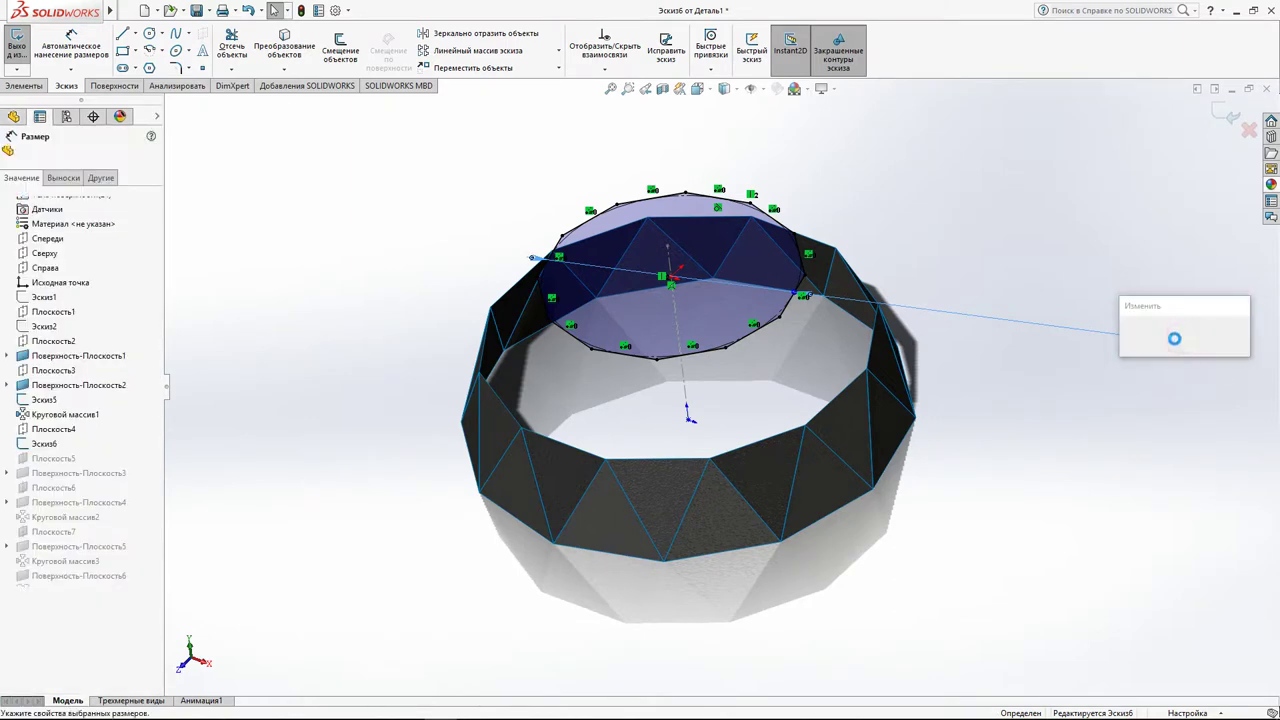
text(85)
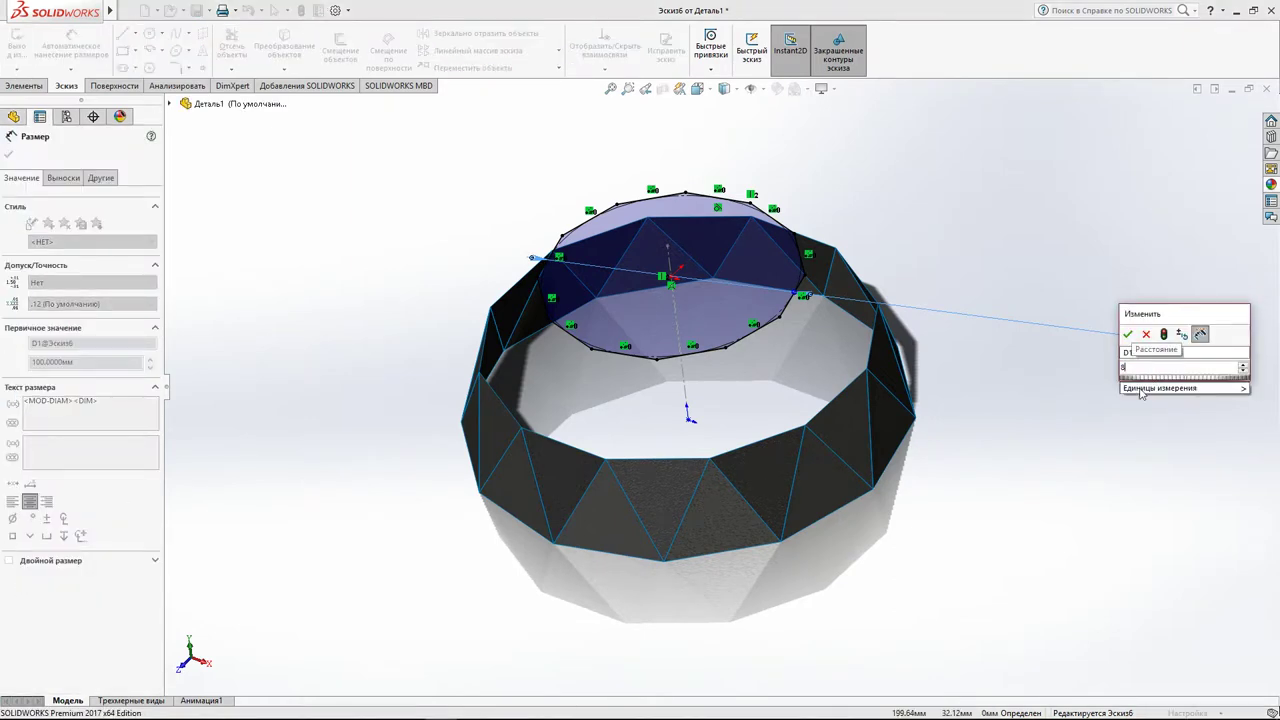
click(1130, 336)
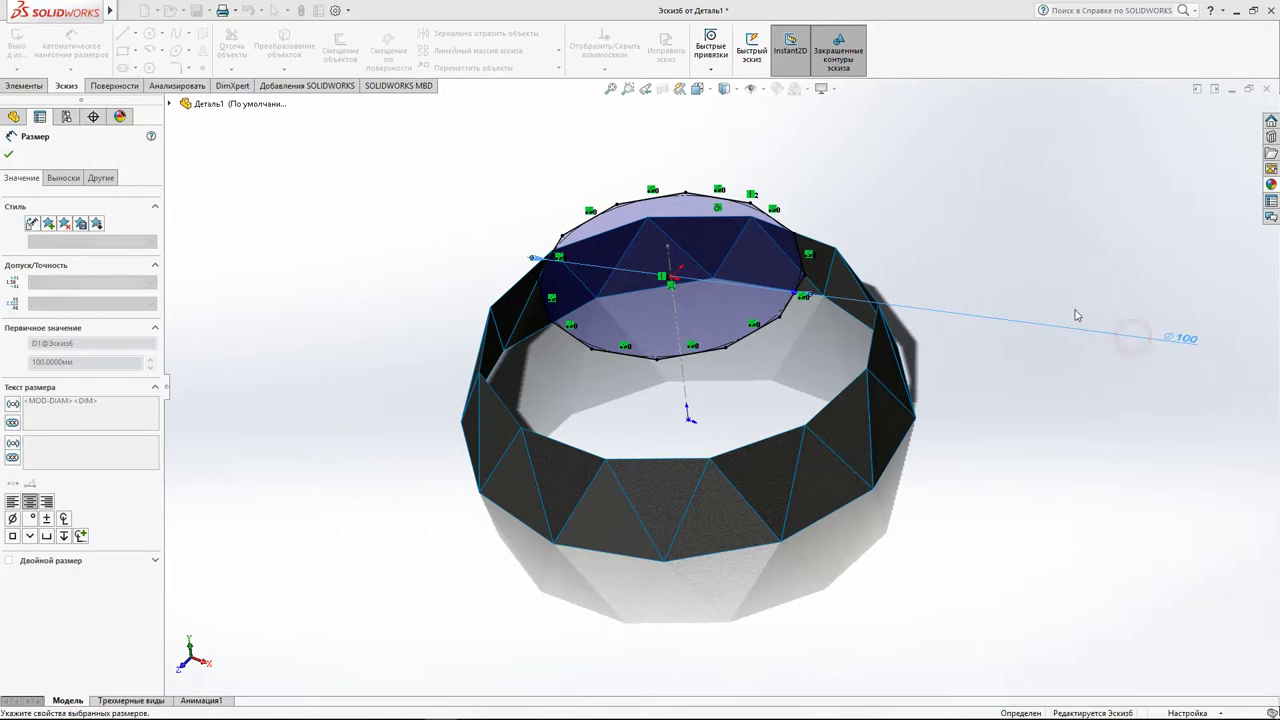
click(1020, 252)
click(1213, 110)
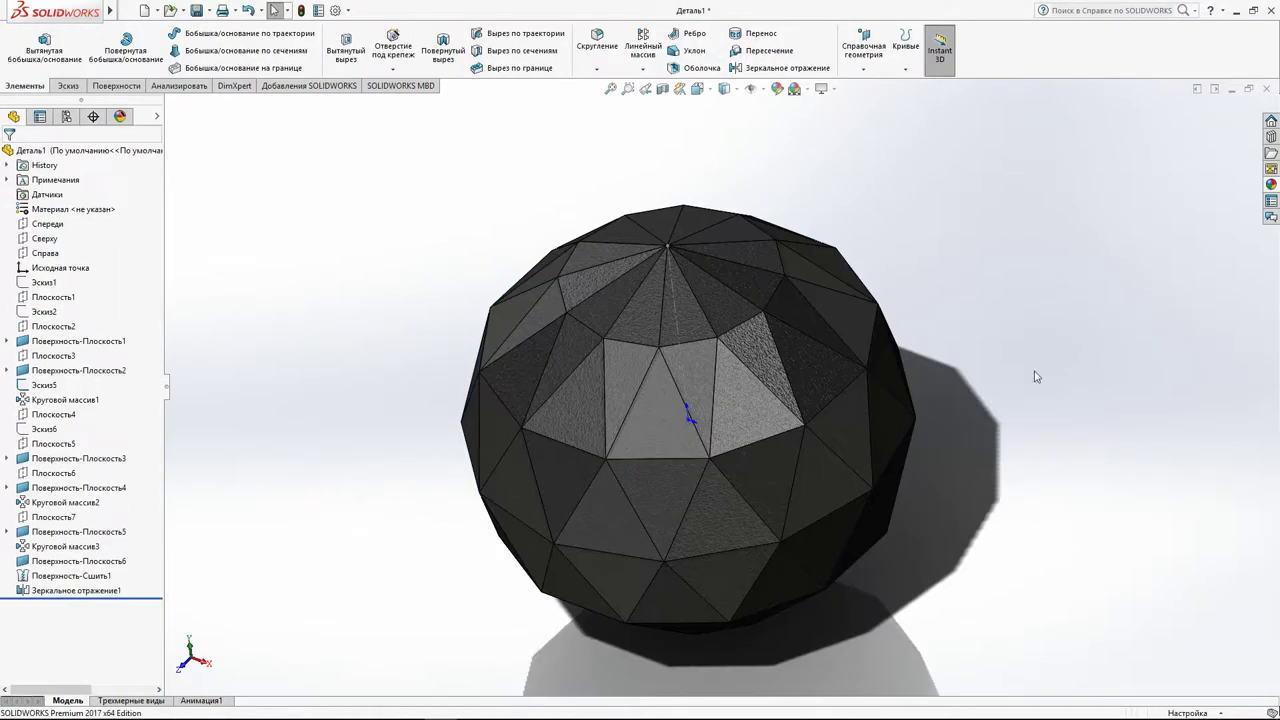
Orbit and zoom around the closed faceted sphere to inspect its top.
middle_drag(1039, 375, 1029, 207)
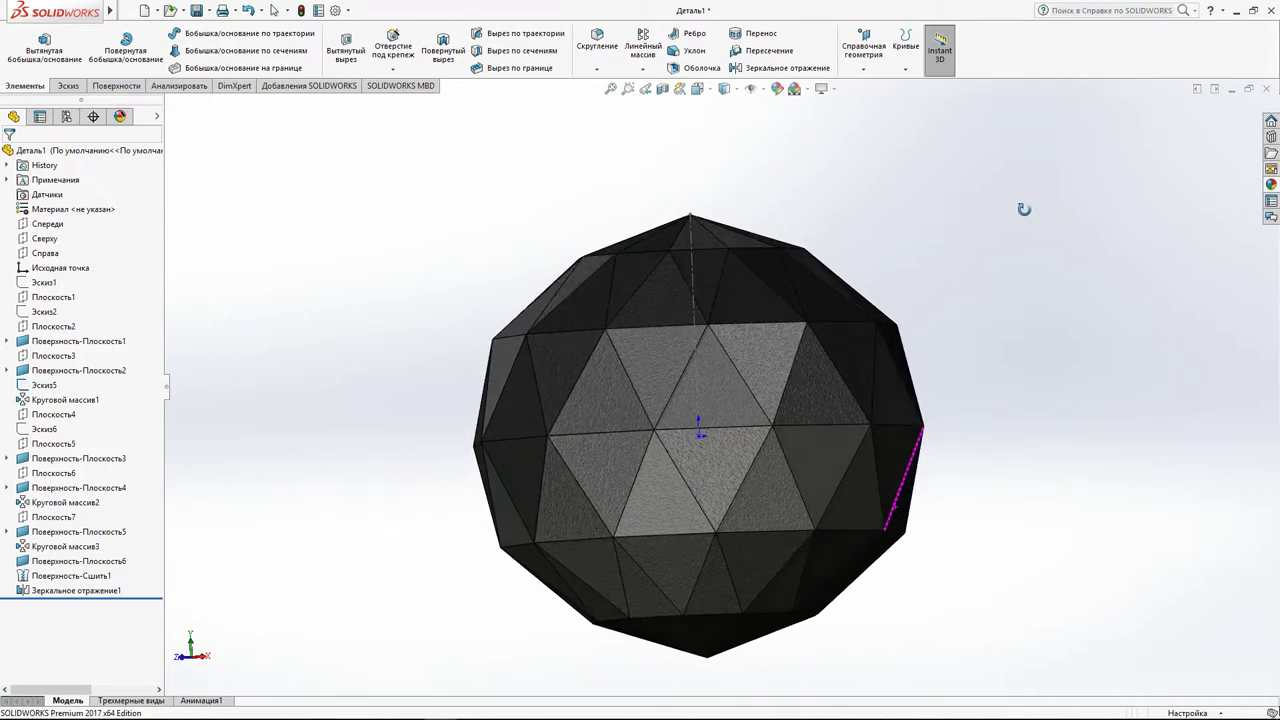
key(z)
mouse_move(950, 350)
middle_down()
mouse_move(963, 323)
mouse_move(917, 475)
mouse_move(803, 563)
mouse_move(720, 520)
mouse_move(686, 409)
mouse_move(613, 261)
mouse_move(723, 529)
mouse_move(745, 405)
mouse_move(727, 397)
middle_up()
scroll(727, 397, down, 5)
scroll(743, 463, up, 2)
scroll(737, 517, down, 2)
click(737, 428)
middle_drag(737, 428, 681, 290)
scroll(734, 371, up, 2)
mouse_move(734, 371)
middle_down()
mouse_move(737, 443)
mouse_move(694, 528)
mouse_move(702, 357)
mouse_move(611, 474)
mouse_move(598, 512)
mouse_move(631, 557)
mouse_move(757, 550)
mouse_move(740, 382)
mouse_move(750, 420)
mouse_move(775, 410)
middle_up()
scroll(778, 422, up, 2)
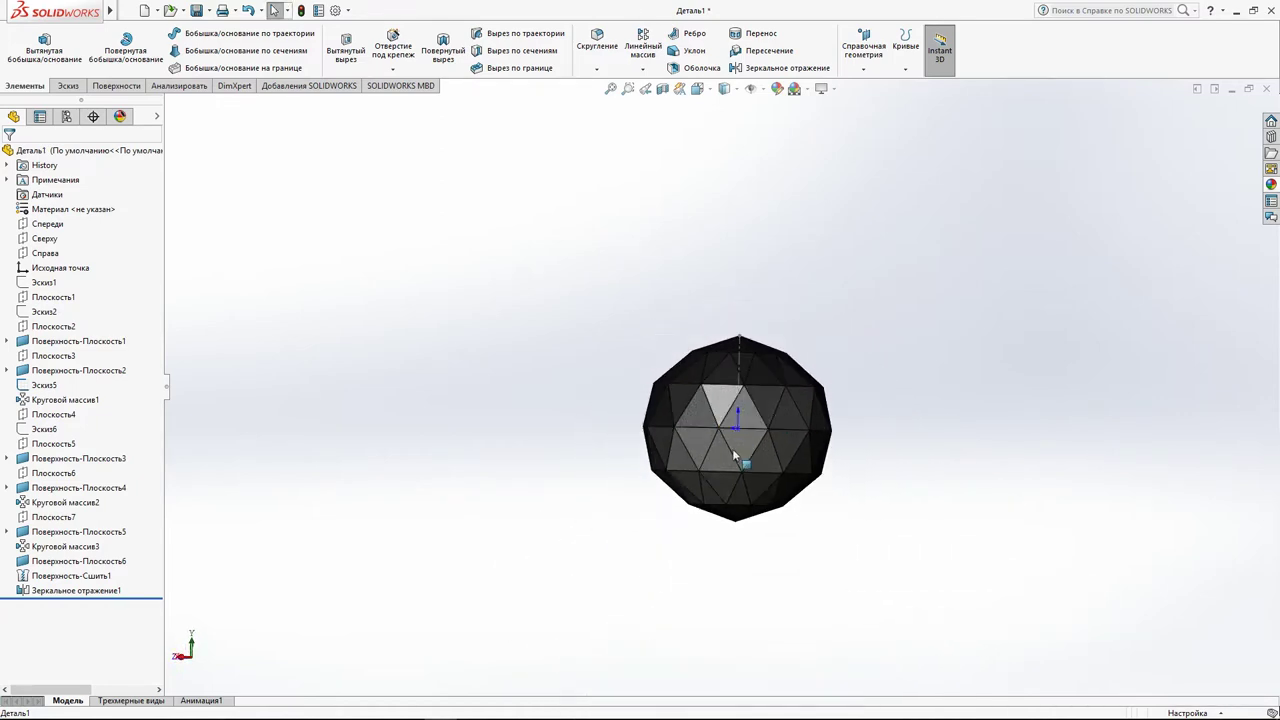
scroll(746, 408, down, 2)
mouse_move(746, 408)
middle_down()
mouse_move(793, 507)
mouse_move(745, 522)
mouse_move(755, 533)
middle_up()
scroll(756, 533, down, 4)
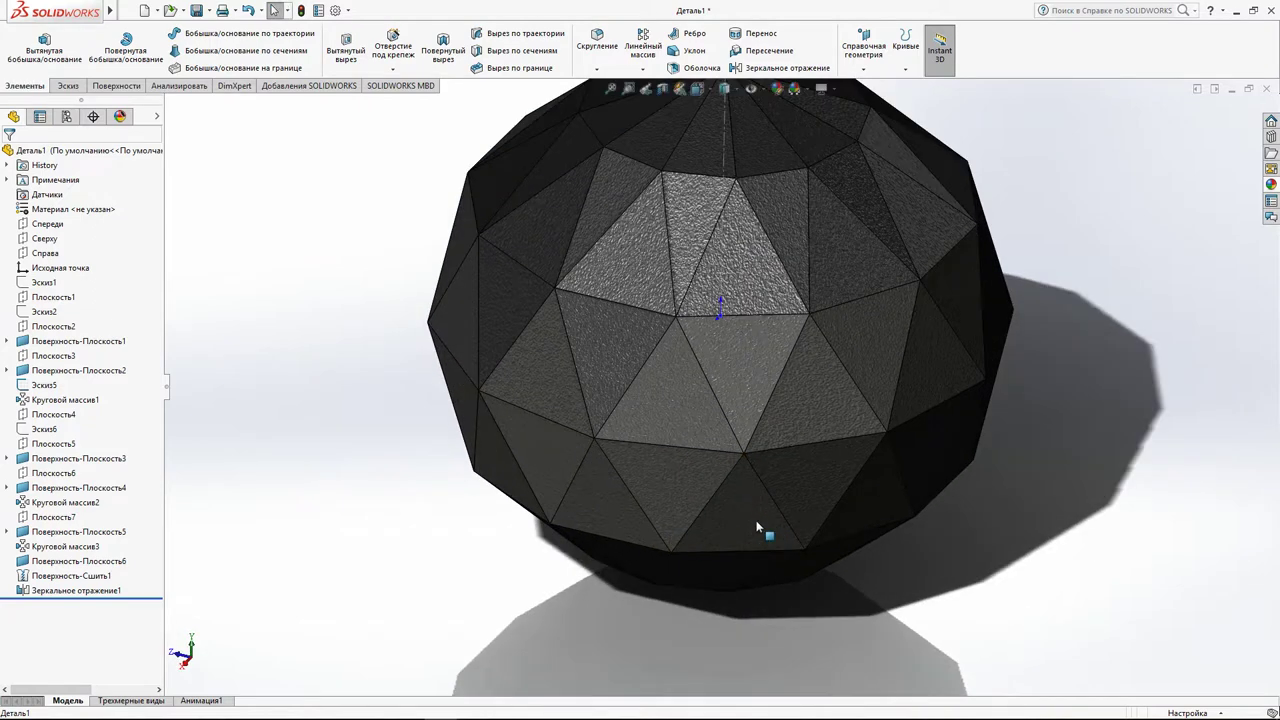
scroll(756, 520, up, 3)
click(1271, 185)
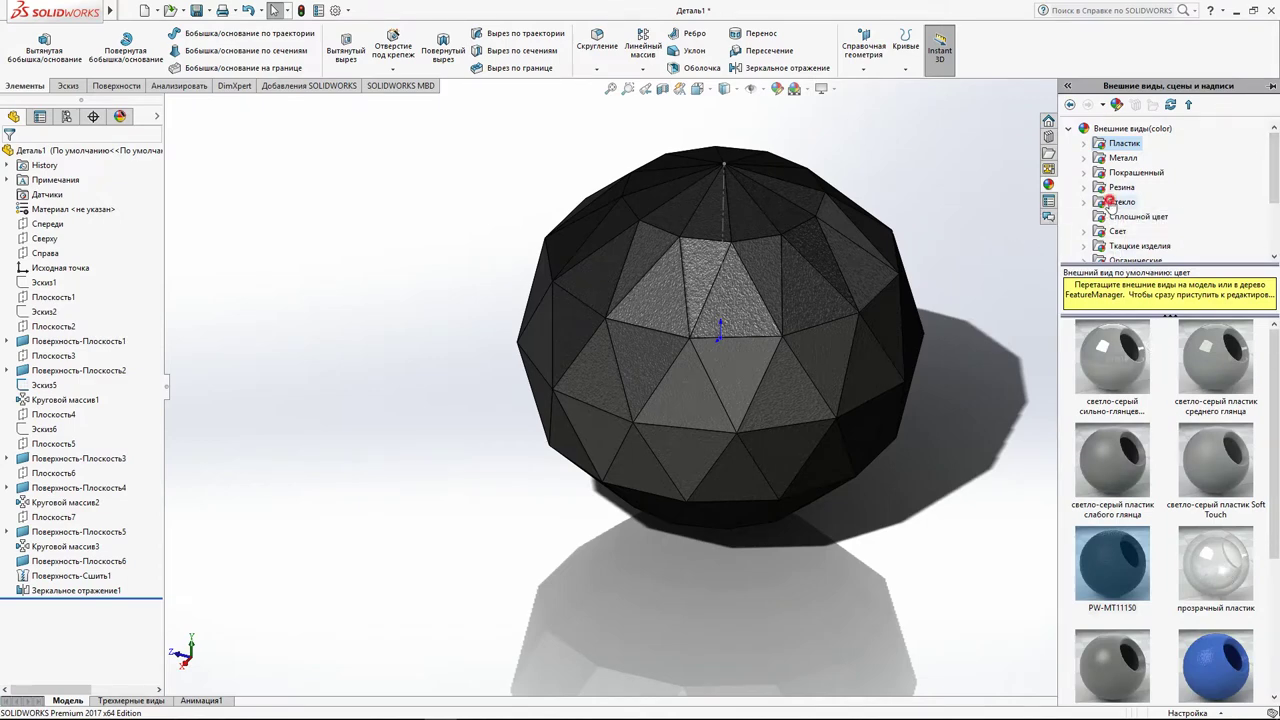
Apply a clear glass appearance to the whole part.
click(1113, 203)
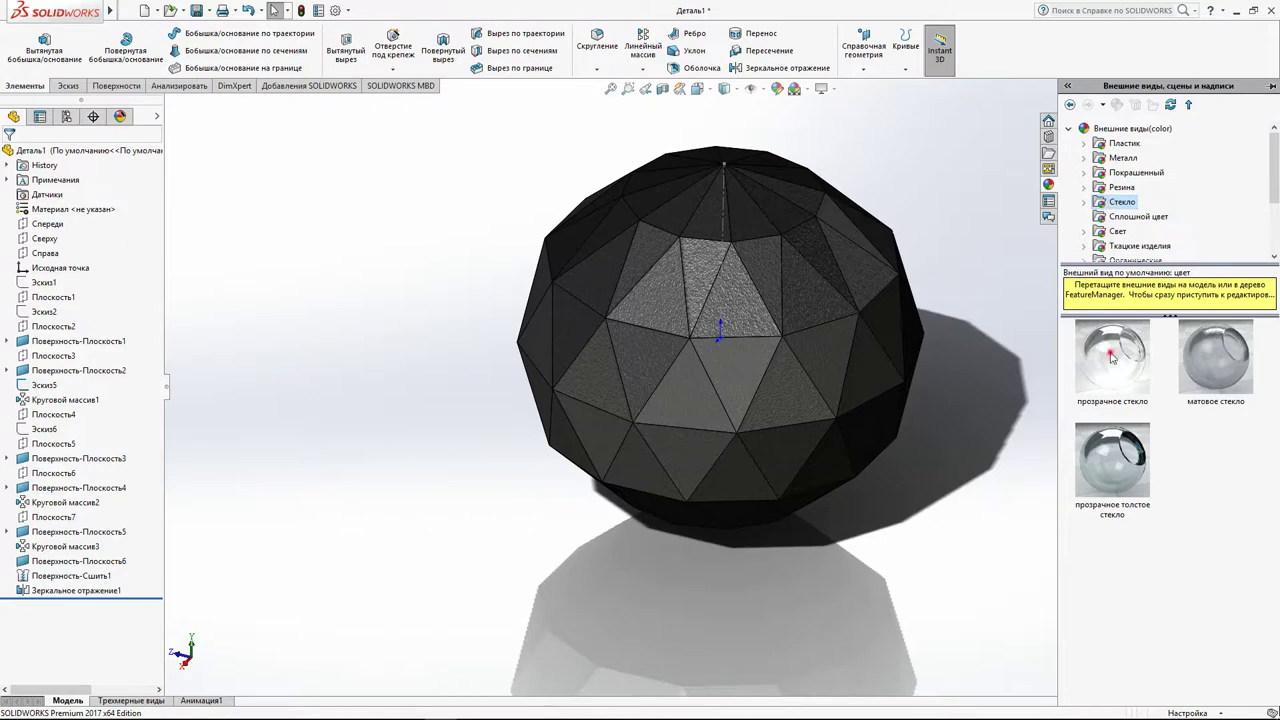
drag(1112, 357, 690, 338)
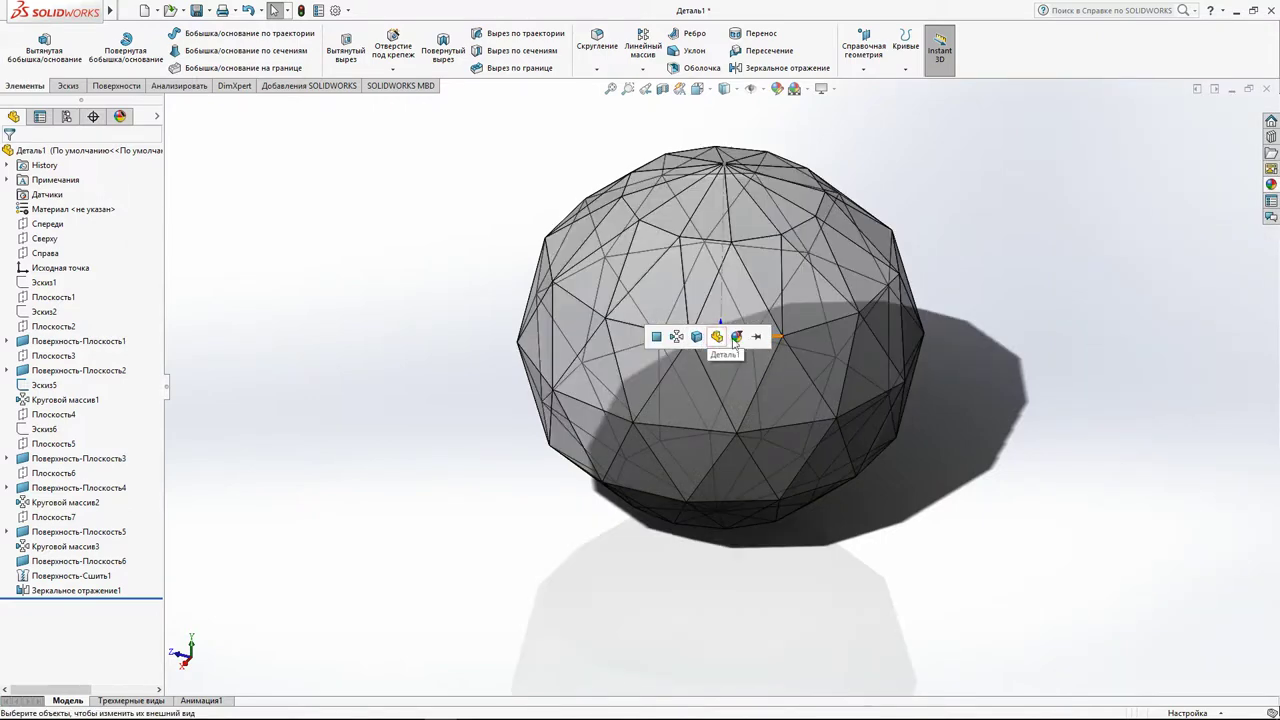
click(736, 338)
Replace it with the polished brass metal appearance on the whole part, then inspect the sphere's top.
click(1271, 186)
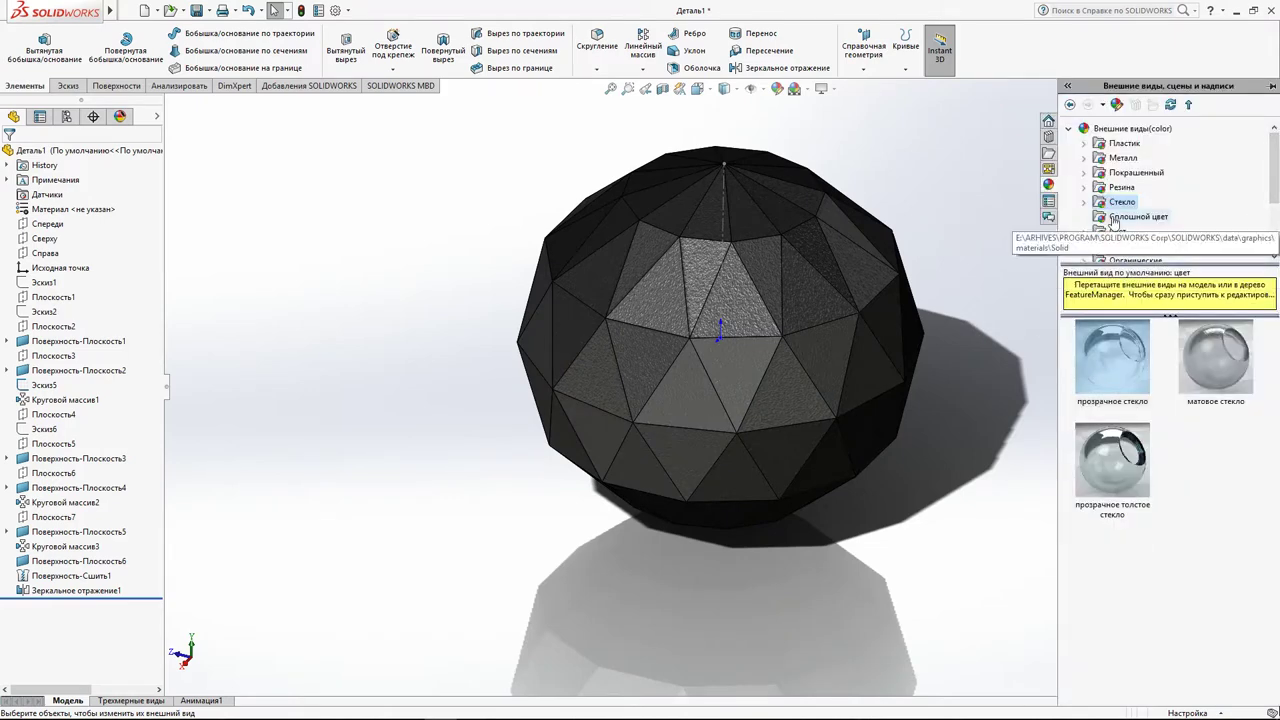
click(1118, 158)
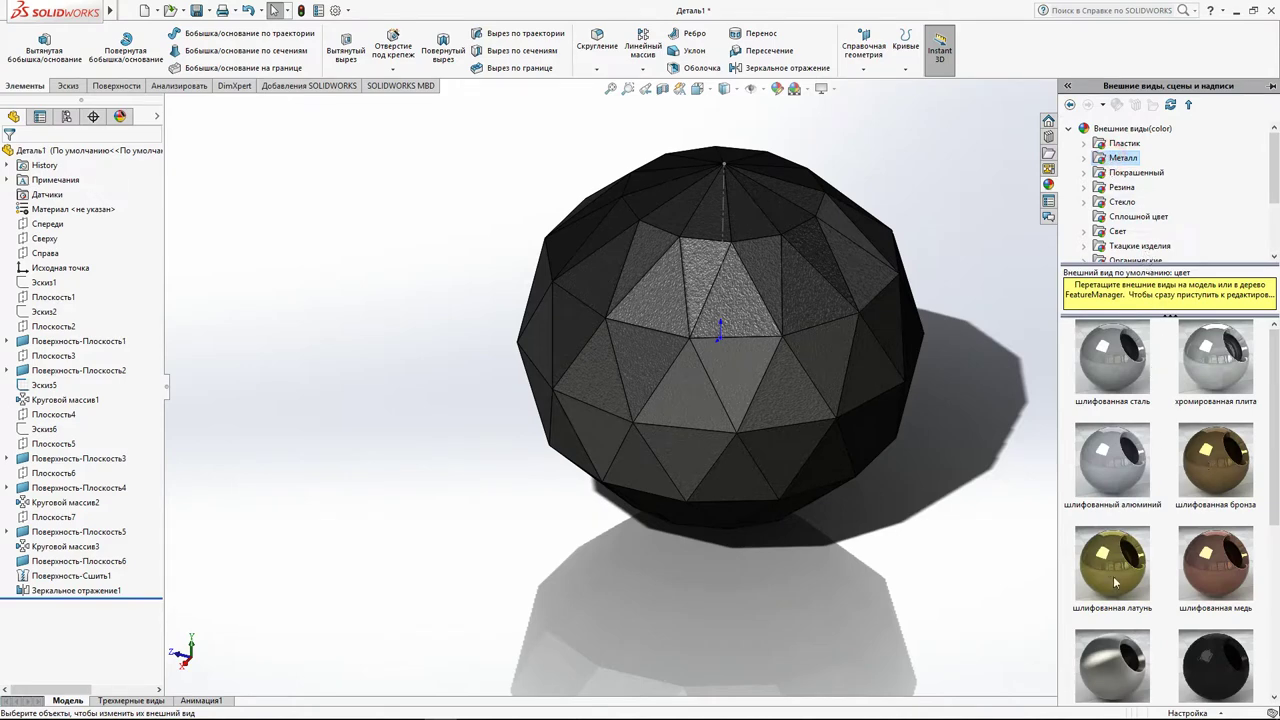
mouse_move(1112, 562)
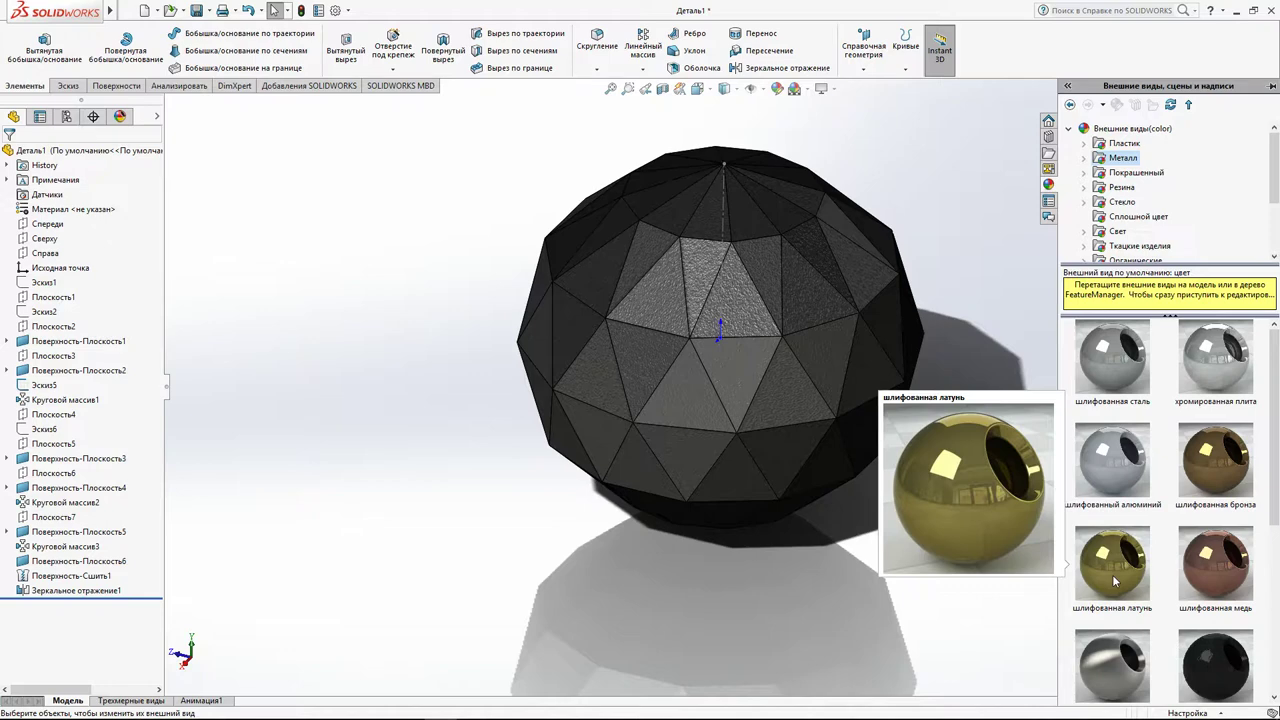
drag(1113, 580, 748, 340)
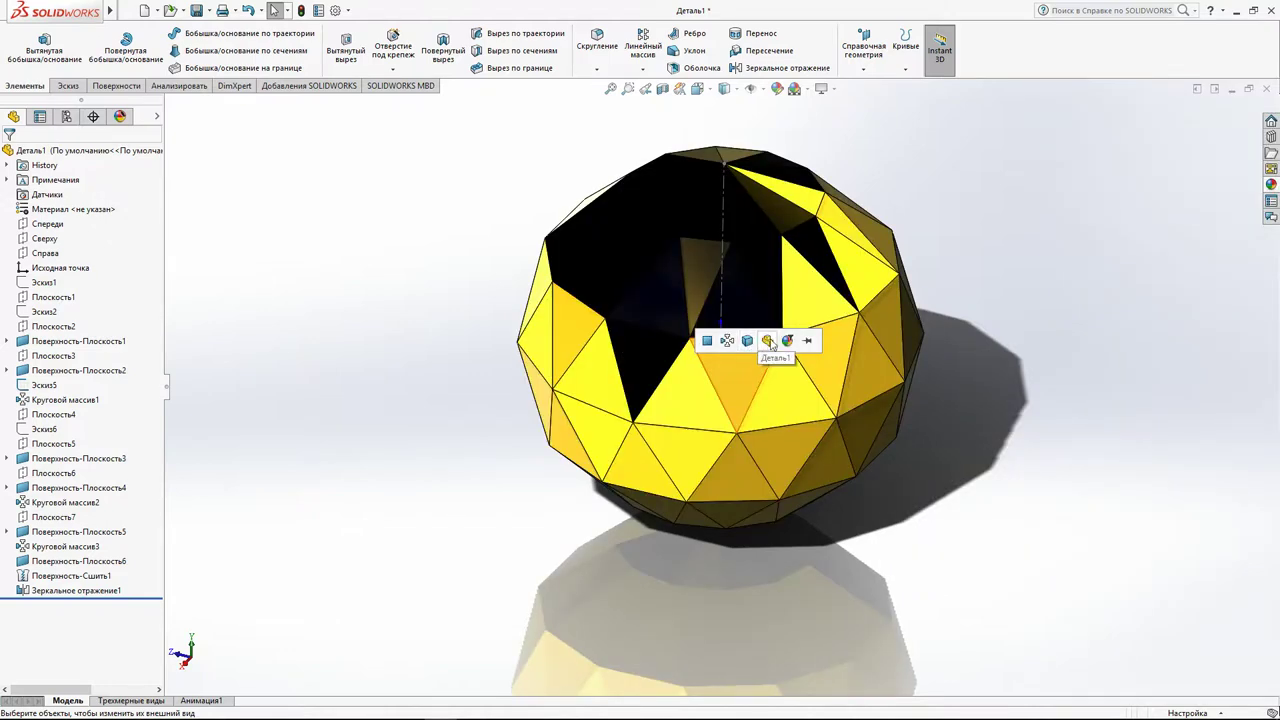
click(768, 344)
mouse_move(777, 351)
middle_down()
mouse_move(772, 535)
mouse_move(814, 549)
mouse_move(837, 457)
mouse_move(817, 380)
mouse_move(758, 301)
mouse_move(788, 451)
mouse_move(766, 380)
mouse_move(764, 193)
mouse_move(800, 160)
mouse_move(823, 163)
mouse_move(830, 411)
mouse_move(906, 547)
middle_up()
scroll(905, 520, up, 3)
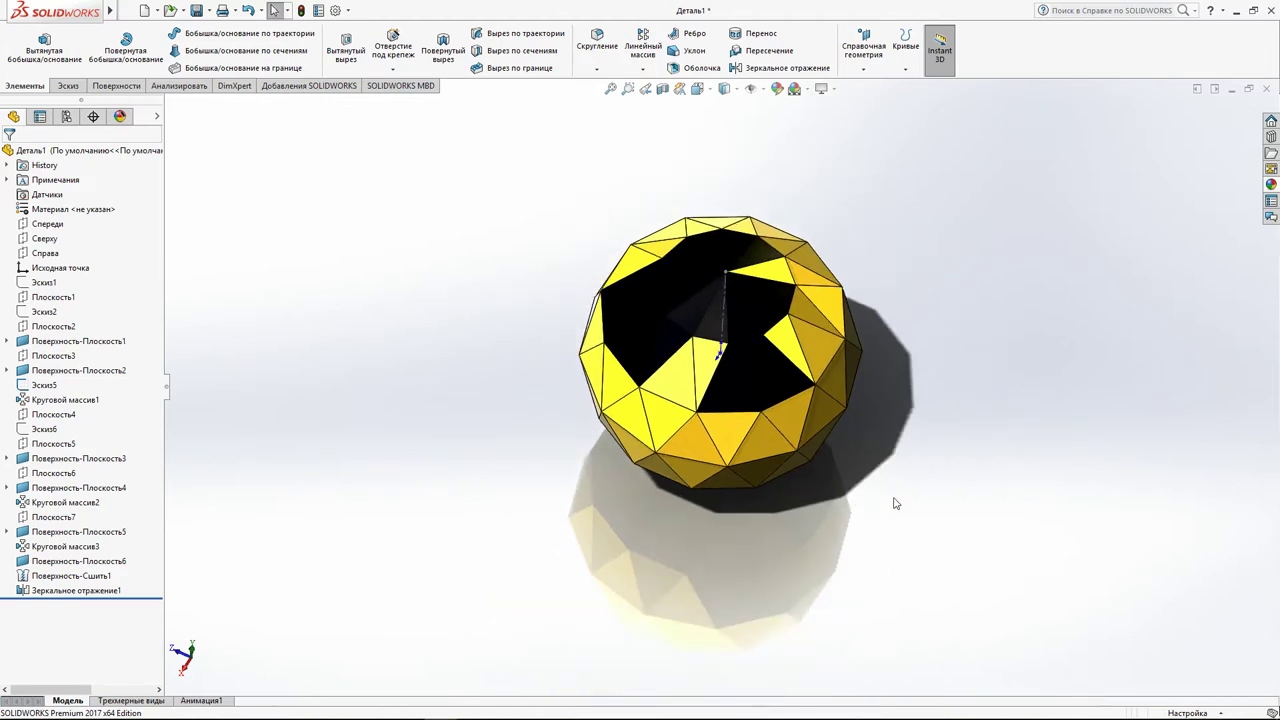
scroll(867, 471, up, 2)
scroll(745, 428, down, 3)
scroll(727, 450, down, 5)
scroll(727, 450, up, 2)
scroll(743, 400, up, 2)
scroll(734, 374, up, 2)
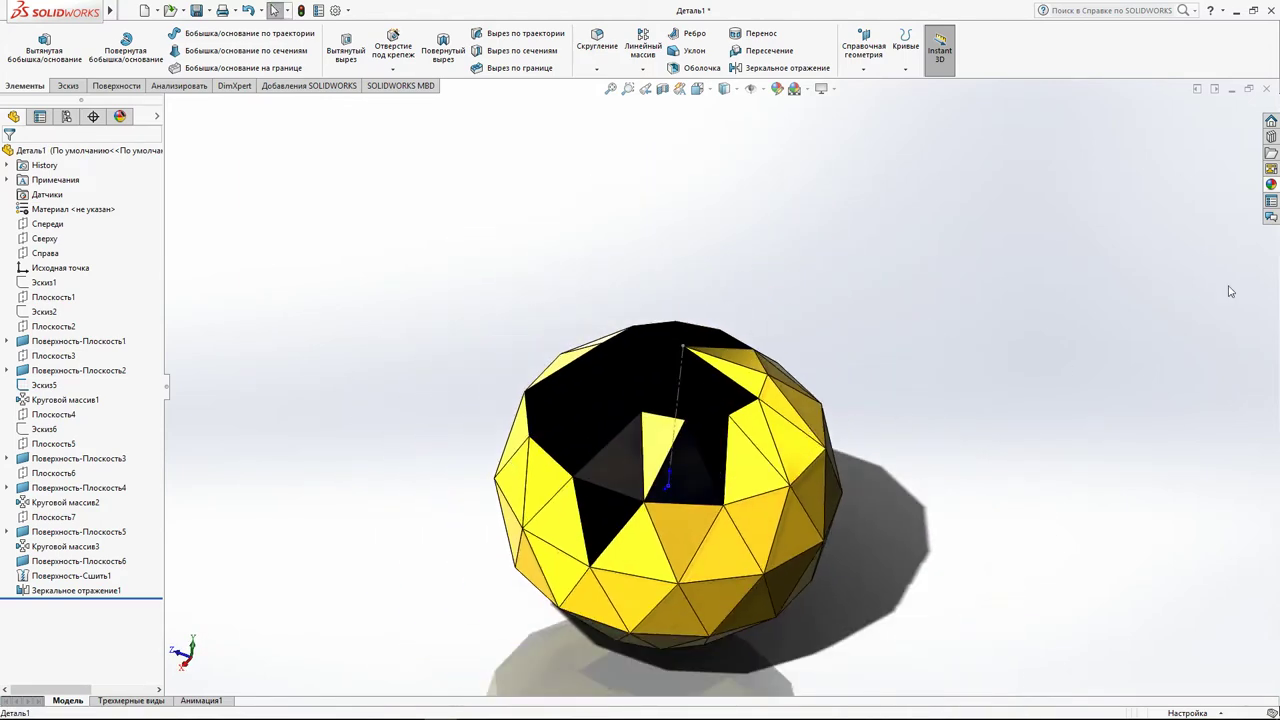
click(824, 89)
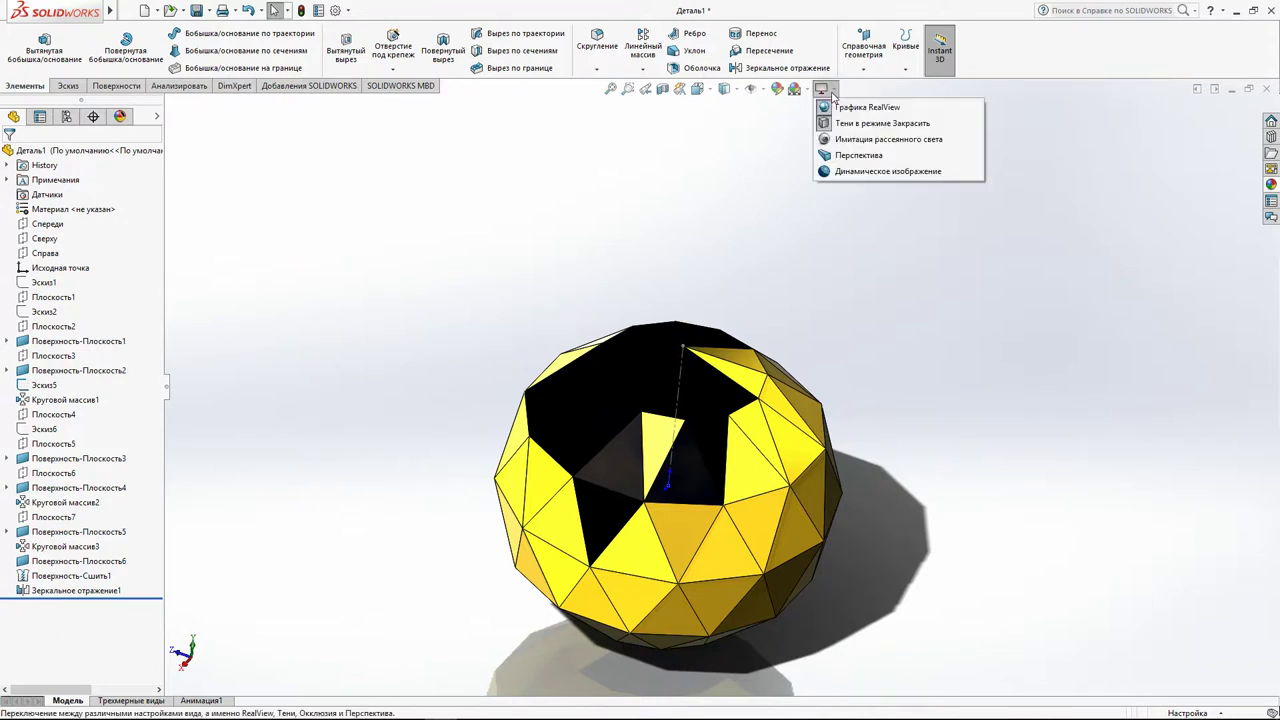
Toggle Shadows in Shaded Mode off and back on, then switch to Perspective view.
click(826, 123)
click(822, 89)
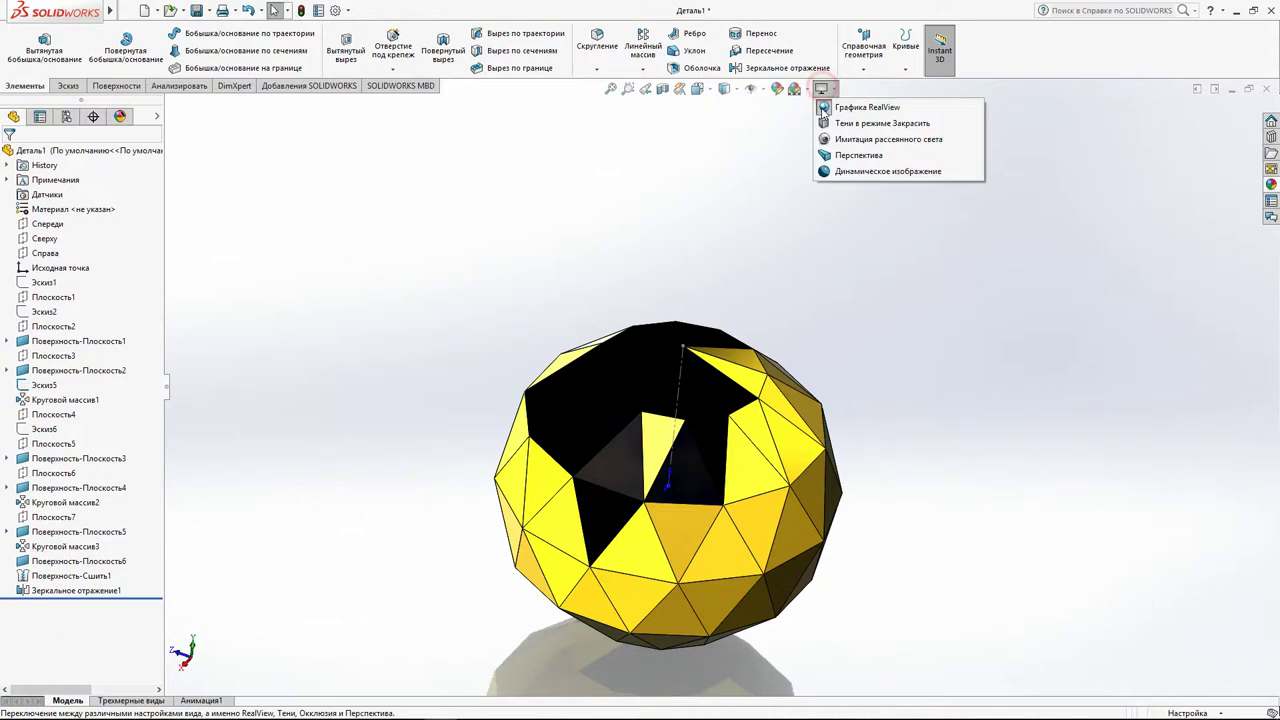
click(826, 123)
click(822, 89)
click(824, 155)
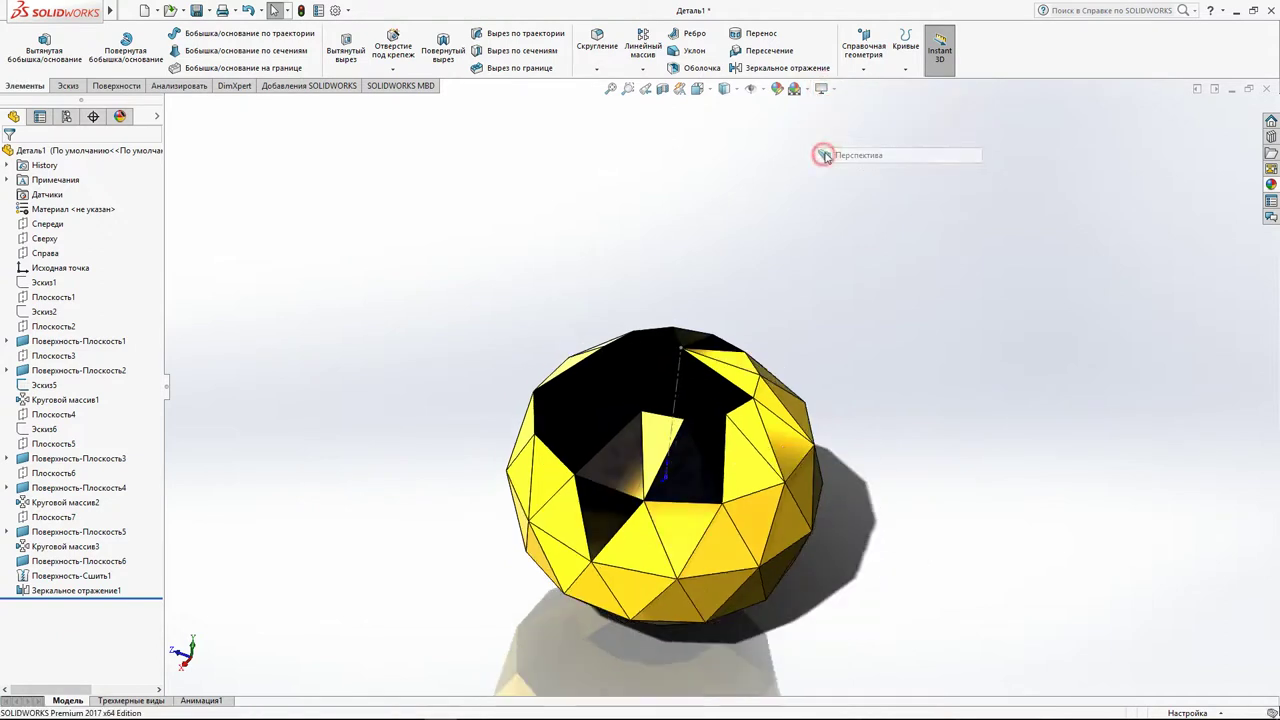
Try Dynamic display and turn it off, then toggle Ambient Occlusion and orbit the sphere.
click(822, 89)
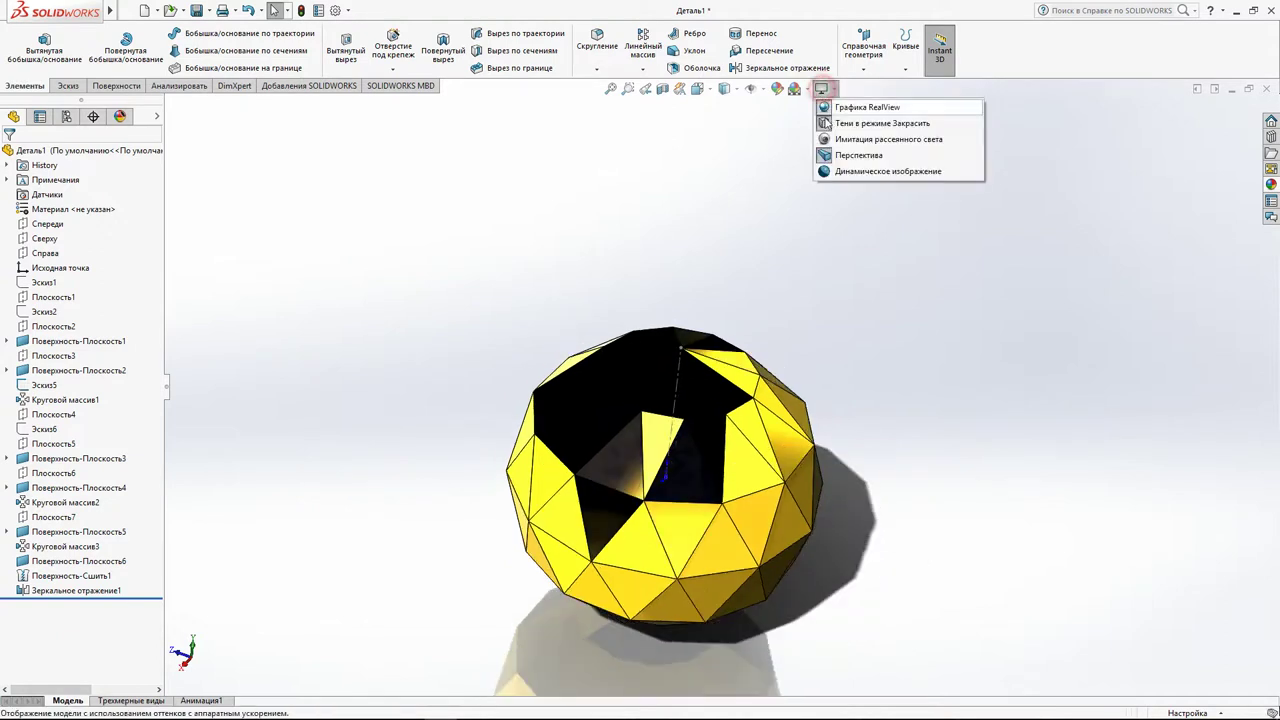
click(824, 171)
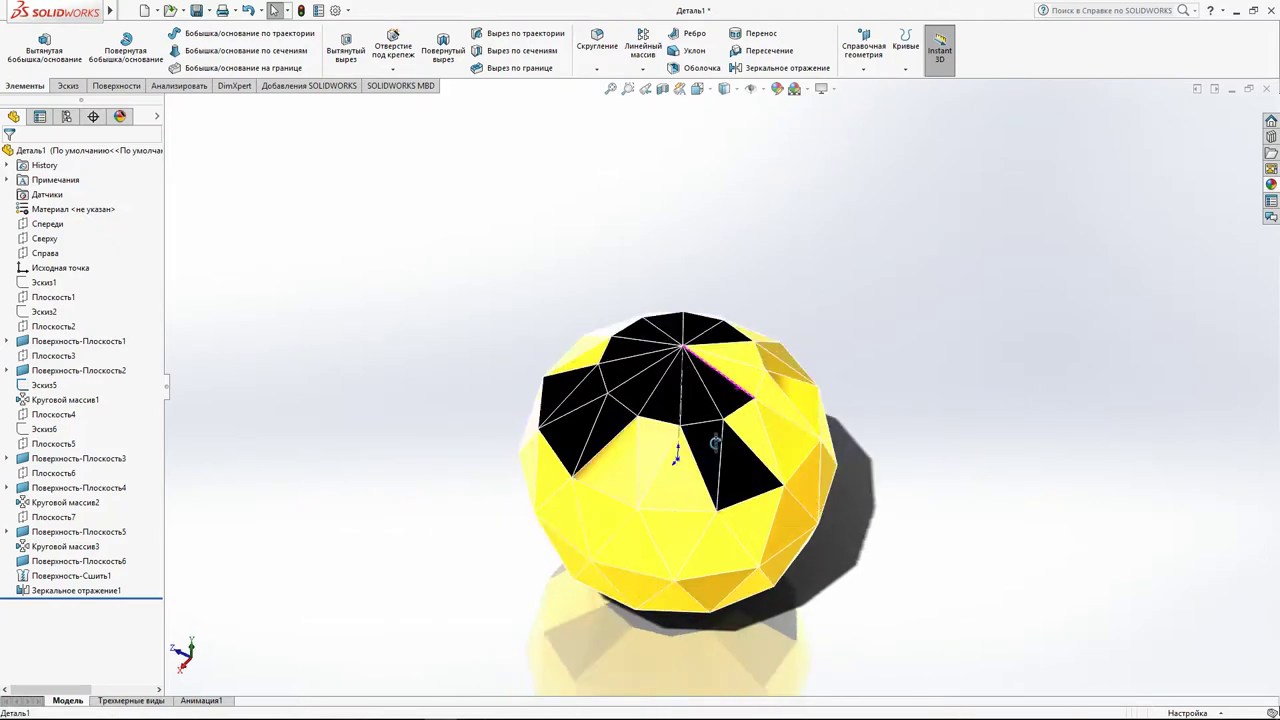
middle_drag(746, 358, 752, 358)
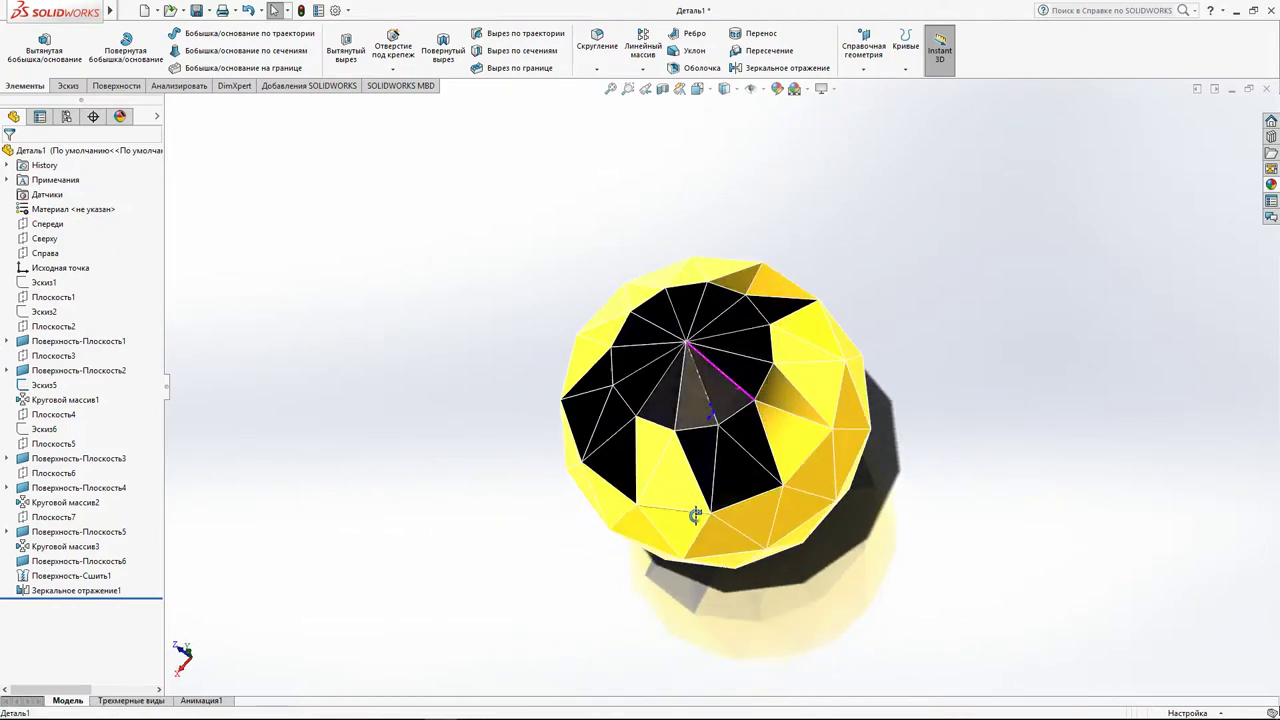
click(822, 89)
click(824, 171)
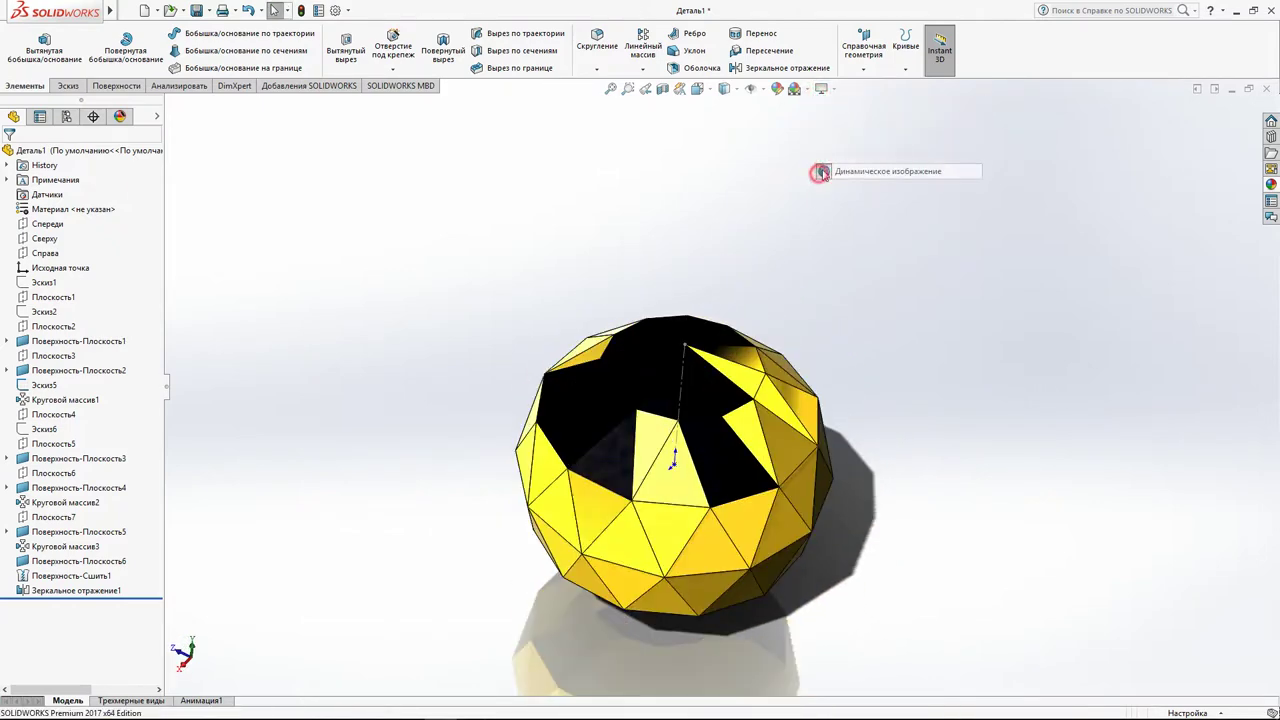
click(822, 90)
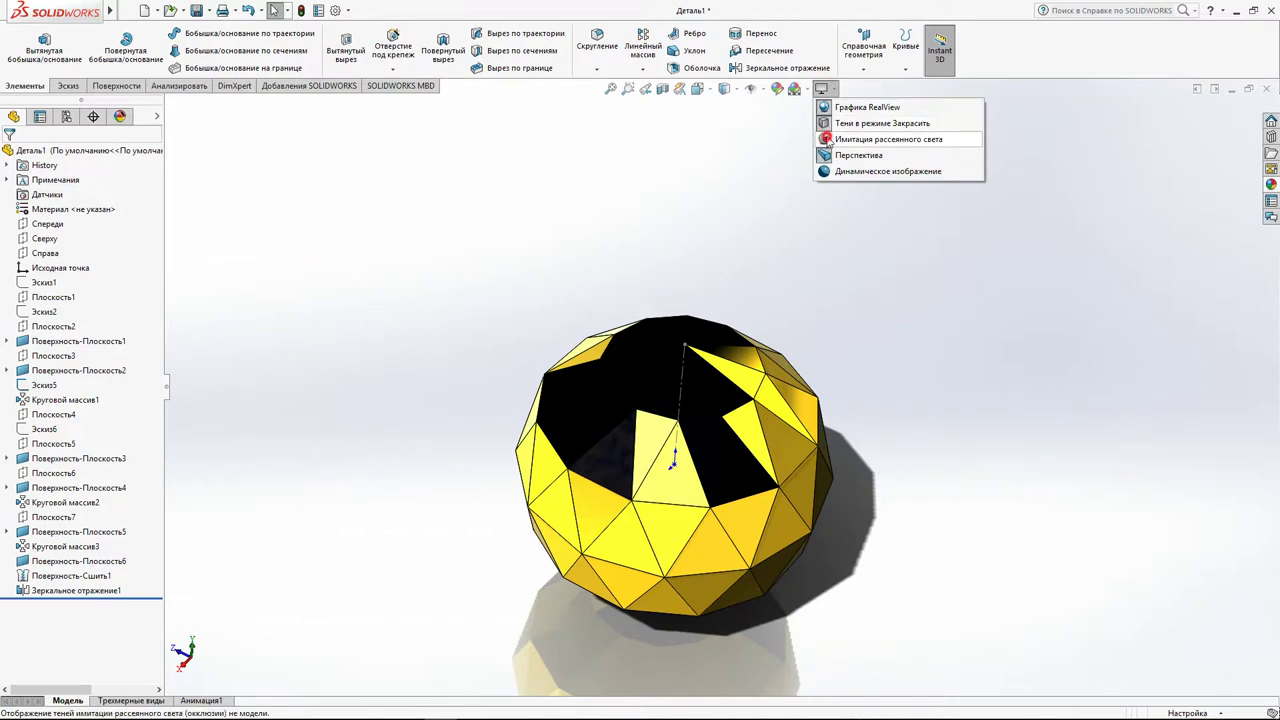
click(828, 140)
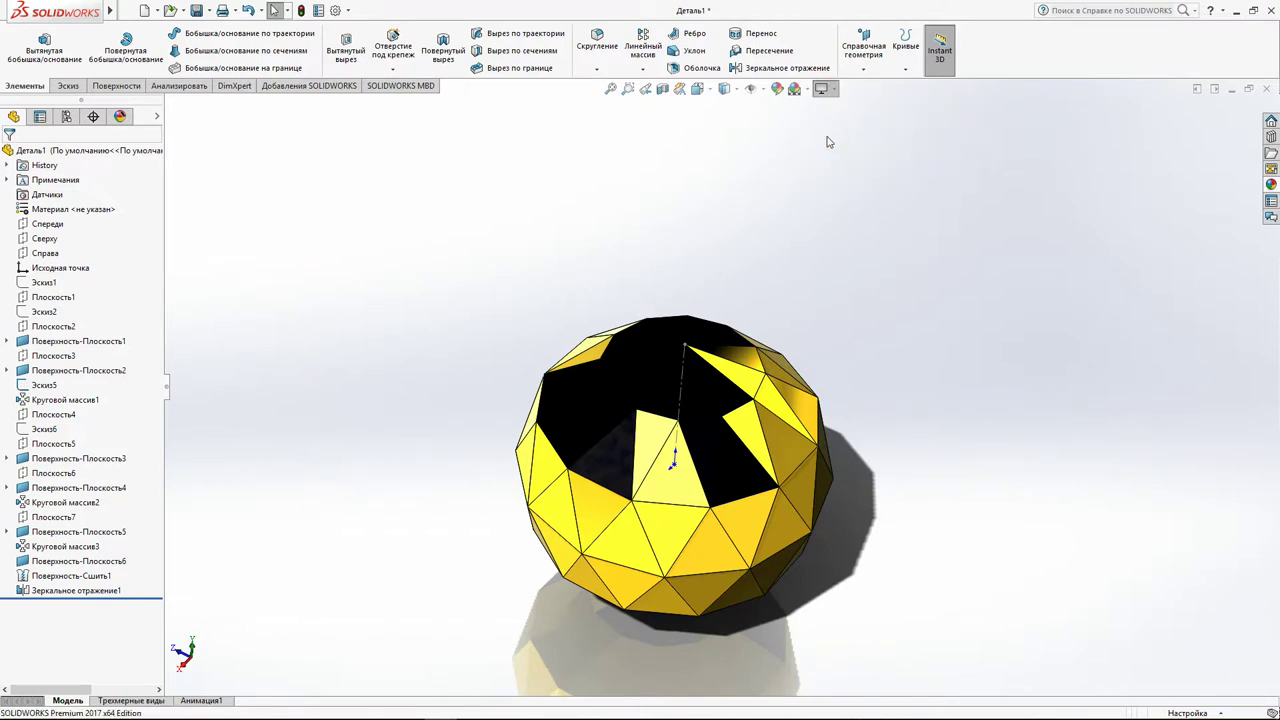
click(740, 458)
mouse_move(740, 460)
middle_down()
mouse_move(684, 472)
mouse_move(760, 370)
mouse_move(744, 290)
mouse_move(606, 289)
mouse_move(586, 251)
mouse_move(600, 249)
mouse_move(657, 572)
mouse_move(729, 409)
mouse_move(714, 480)
mouse_move(745, 440)
middle_up()
click(1056, 284)
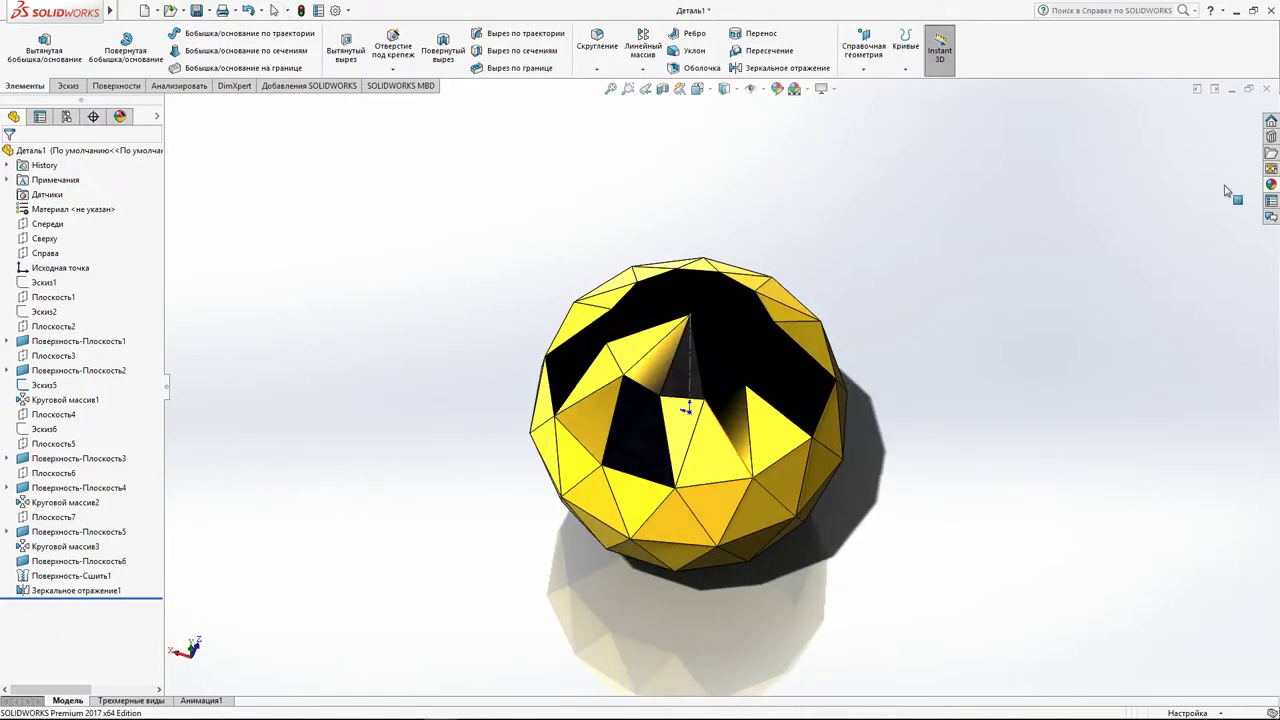
Apply the polished bronze appearance to the whole part.
click(1271, 184)
mouse_move(1215, 460)
mouse_down()
mouse_move(850, 408)
mouse_move(740, 420)
mouse_up()
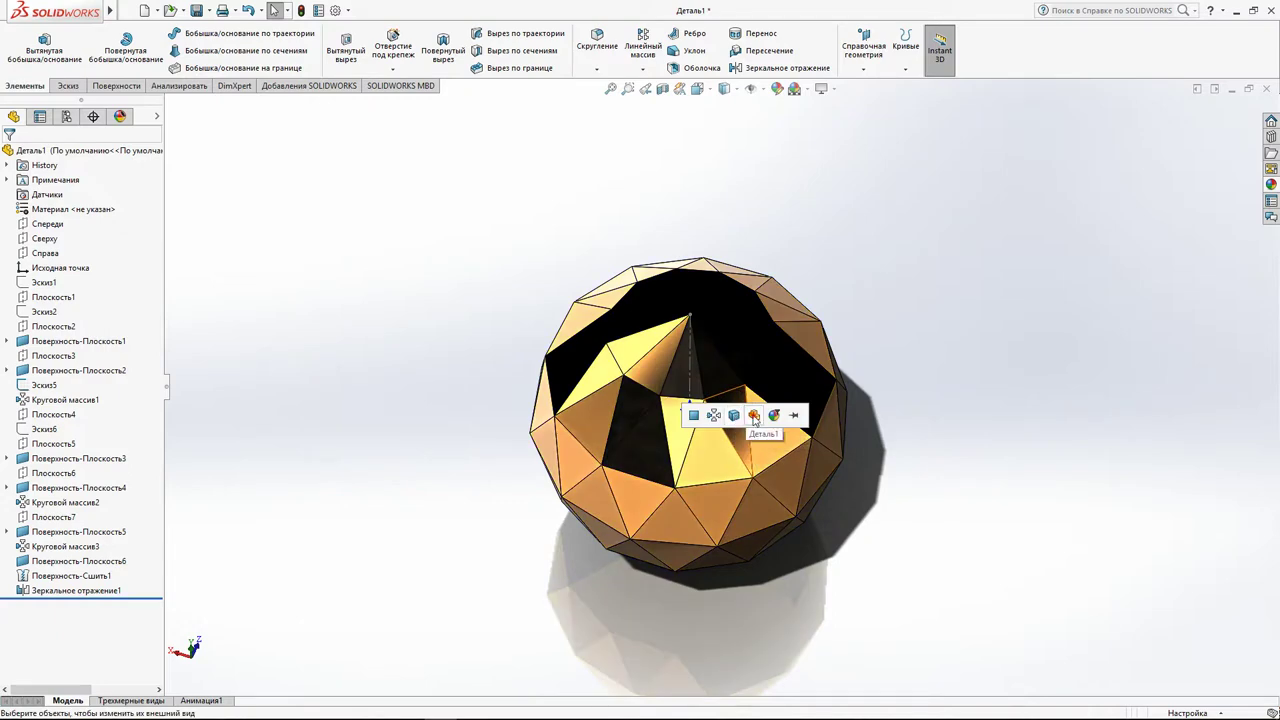
click(754, 416)
mouse_move(760, 414)
middle_down()
mouse_move(737, 371)
mouse_move(780, 194)
mouse_move(723, 294)
mouse_move(694, 386)
mouse_move(726, 383)
mouse_move(674, 234)
mouse_move(749, 309)
middle_up()
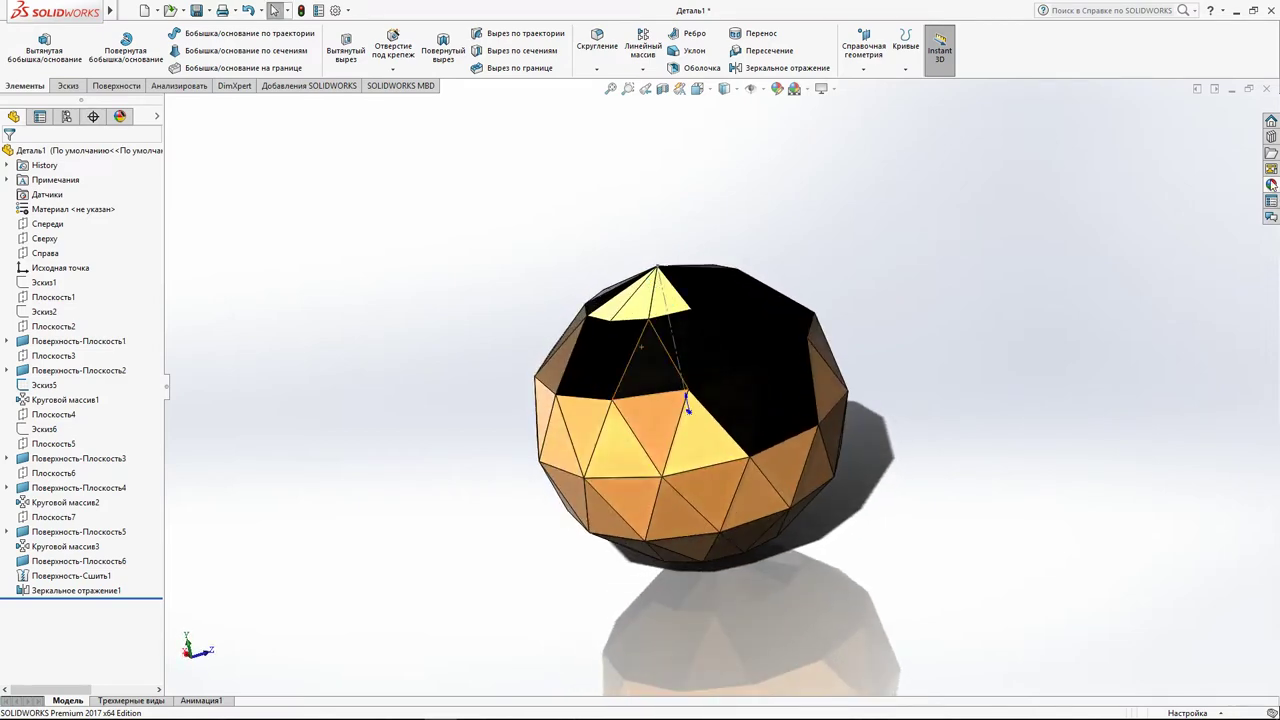
Apply the red painted appearance to the sphere.
click(1271, 184)
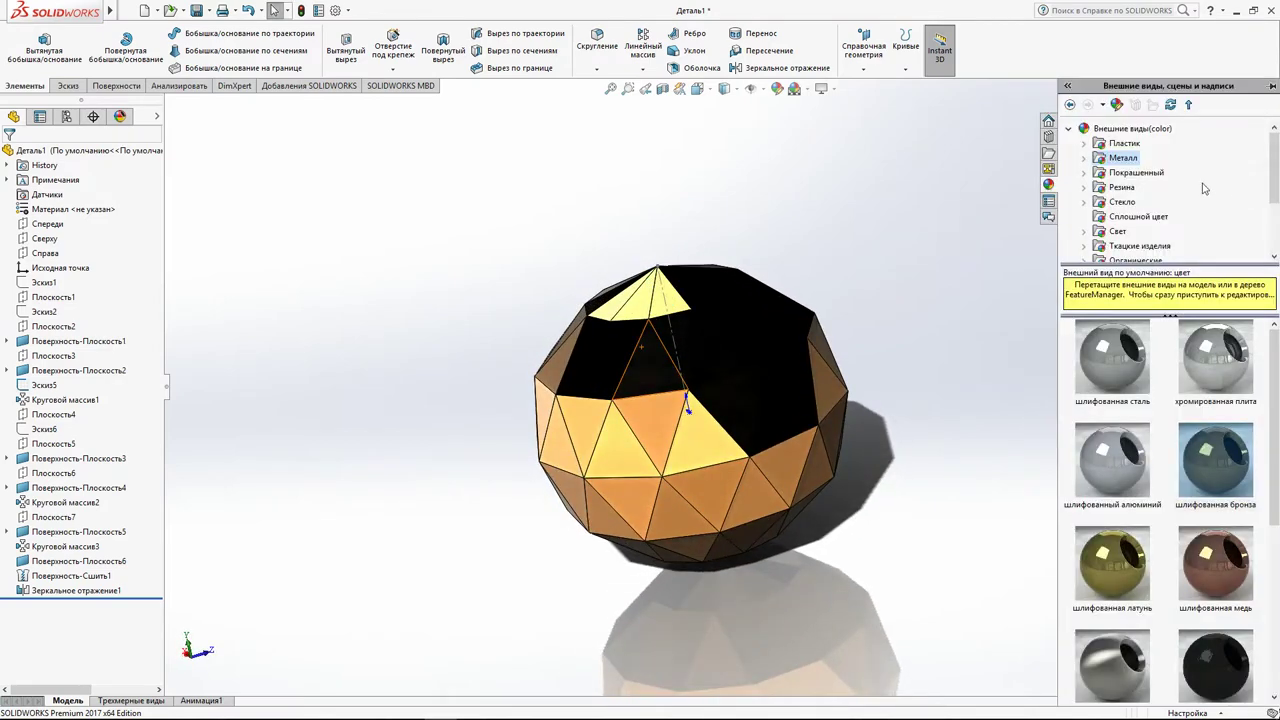
click(1112, 175)
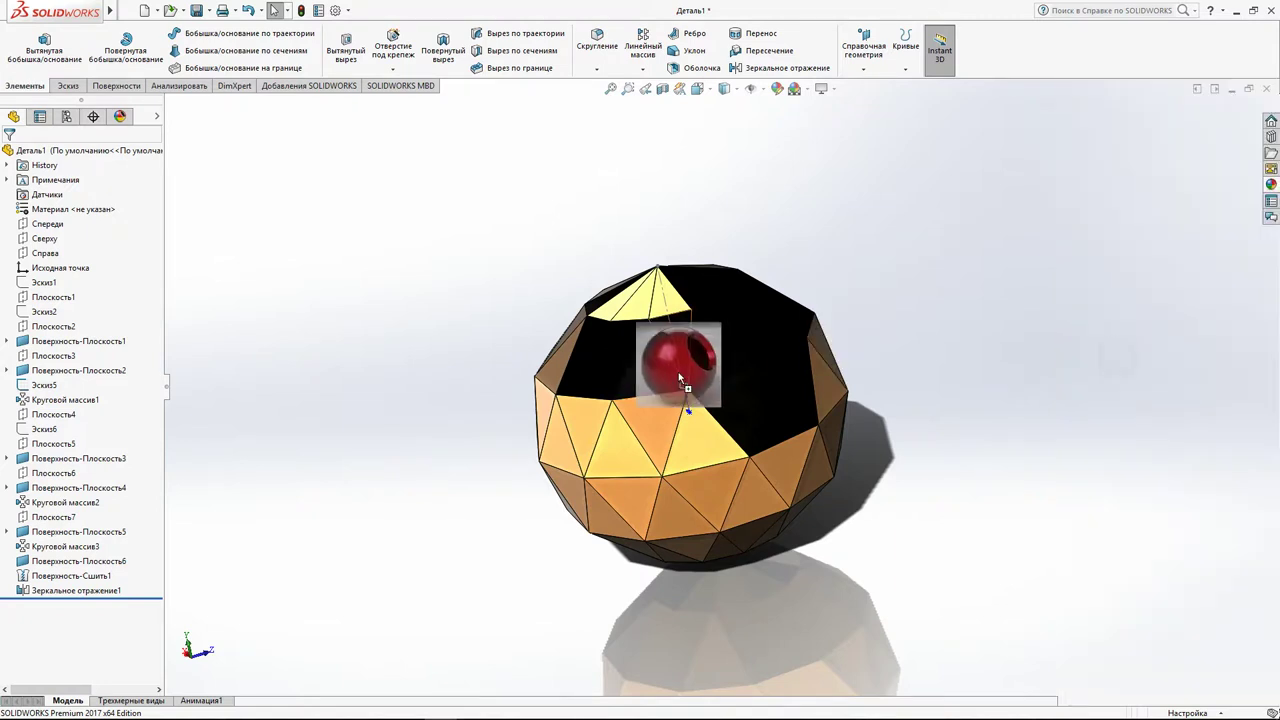
drag(1119, 362, 680, 390)
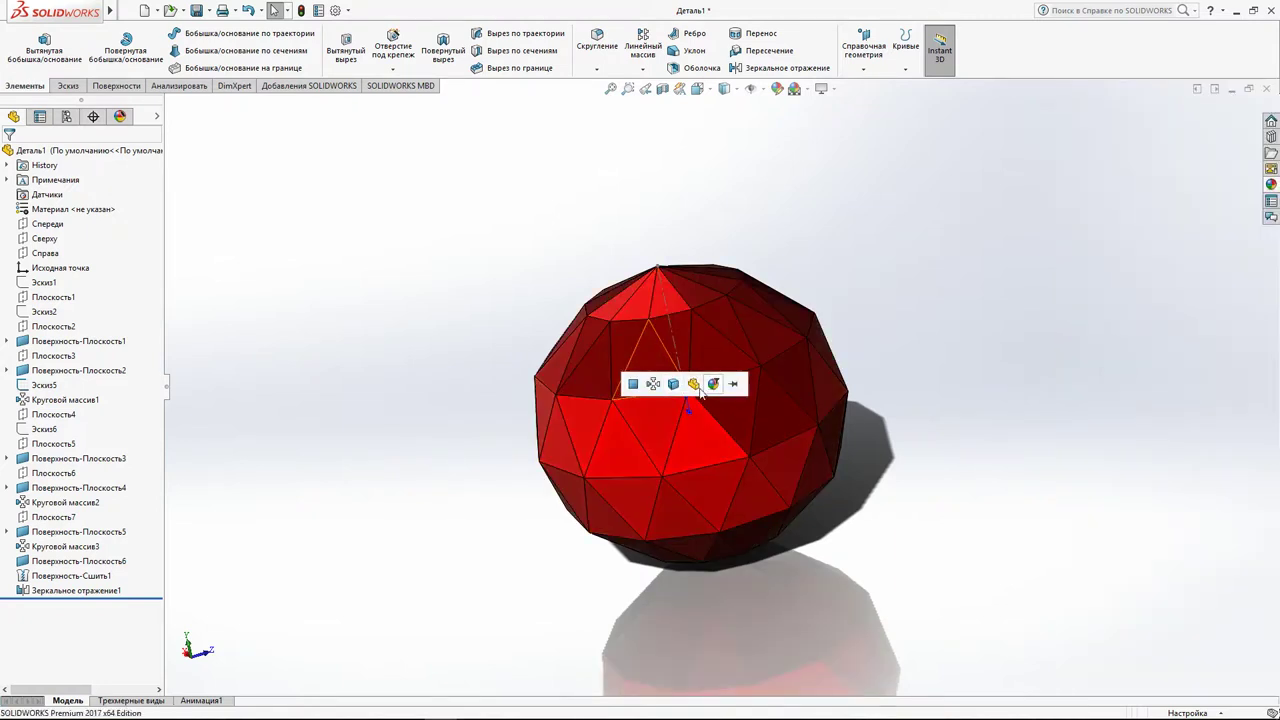
mouse_move(709, 367)
middle_down()
mouse_move(729, 428)
mouse_move(766, 457)
mouse_move(766, 386)
mouse_move(729, 351)
mouse_move(754, 362)
middle_up()
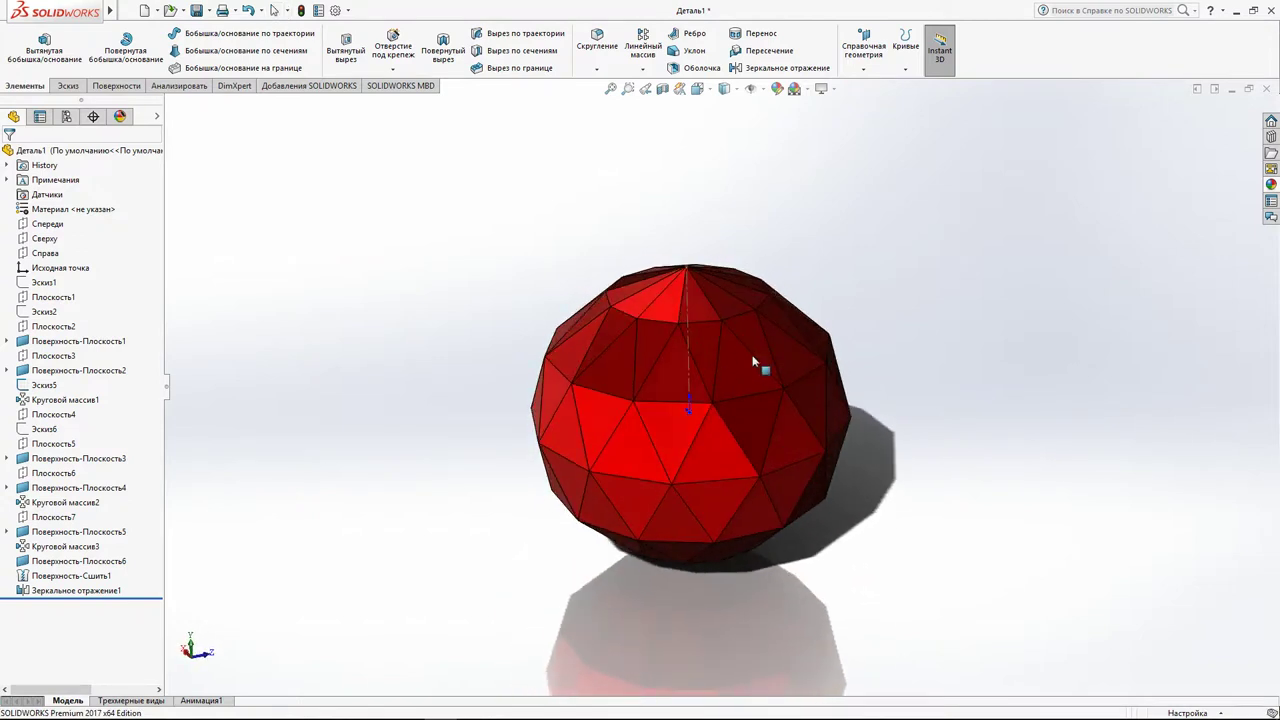
Apply 'черная краска для распыления' black spray paint to the whole part and list its appearances.
click(1271, 184)
drag(1215, 369, 743, 410)
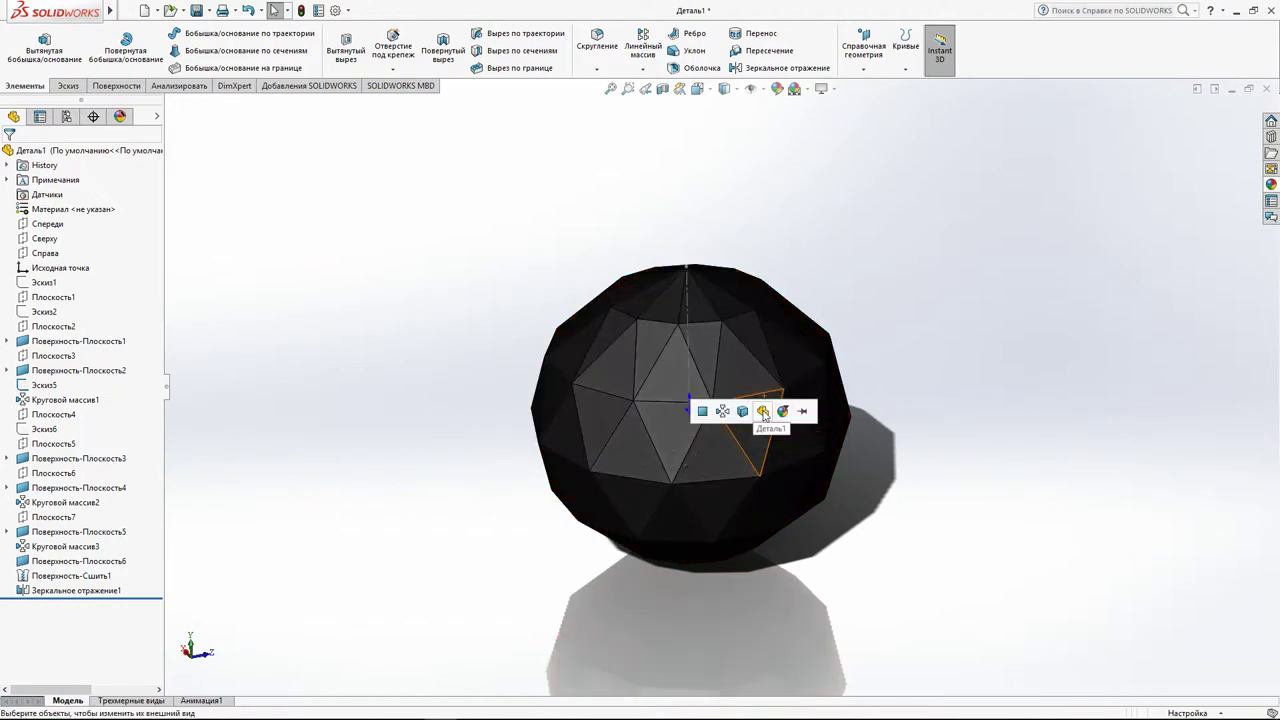
click(765, 414)
scroll(751, 405, down, 3)
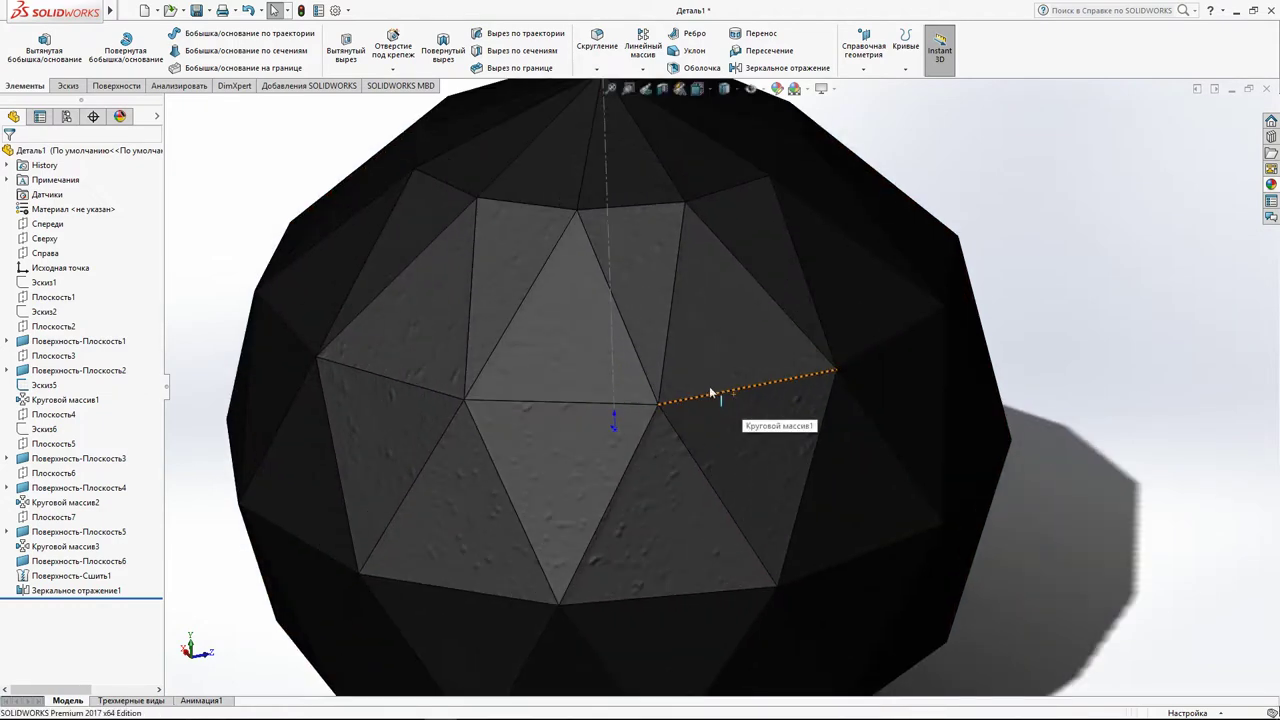
scroll(720, 394, down, 2)
scroll(757, 405, up, 3)
scroll(700, 370, up, 2)
mouse_move(688, 346)
middle_down()
mouse_move(688, 380)
mouse_move(666, 290)
middle_up()
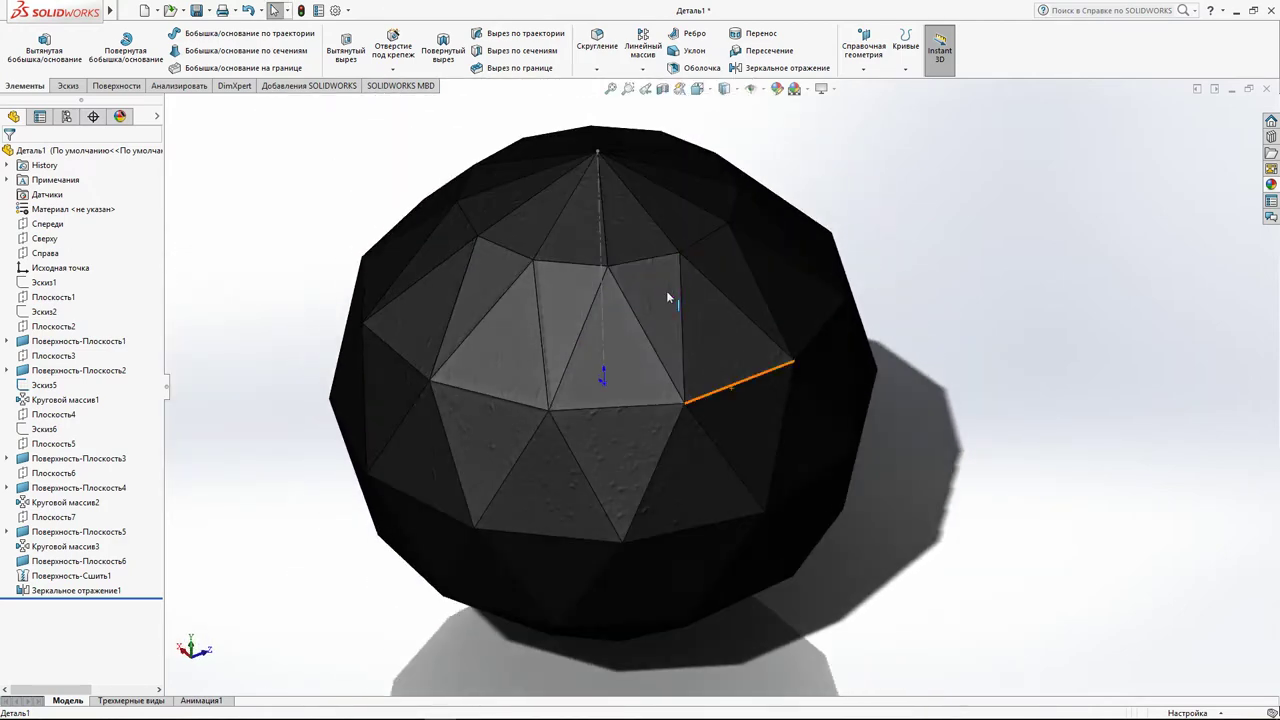
click(120, 116)
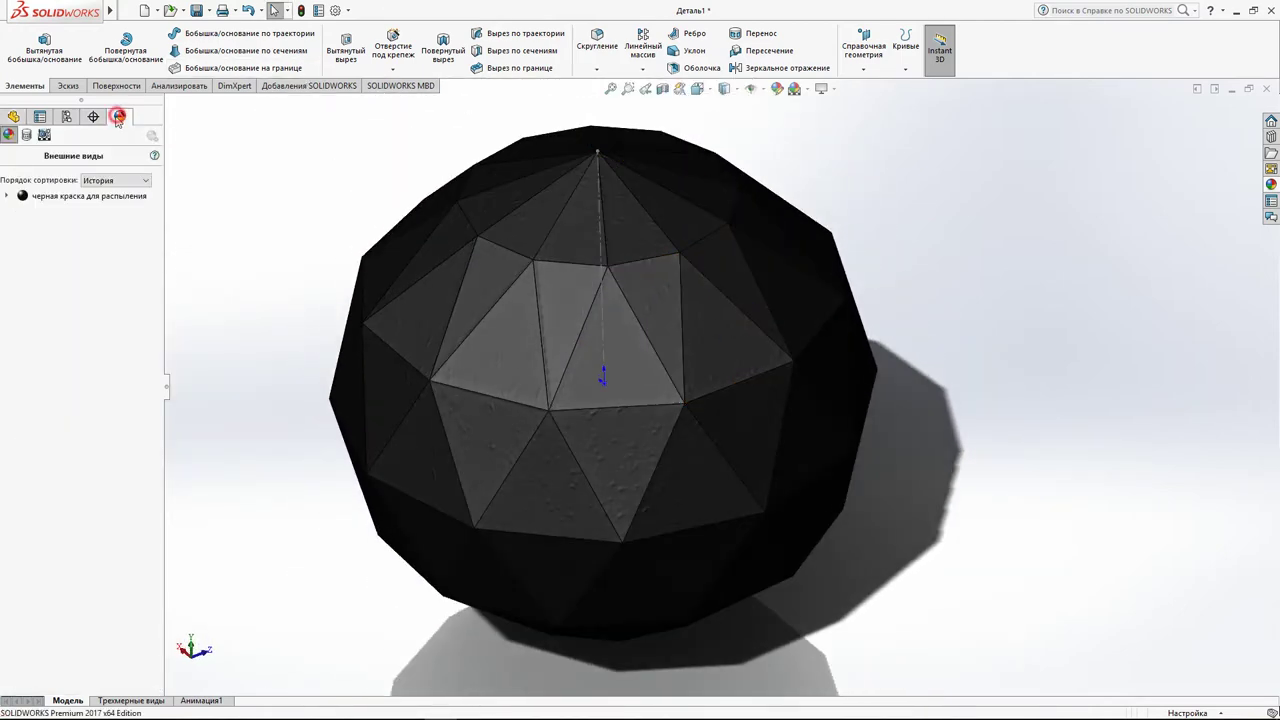
Apply the textured PW-MT11150 plastic appearance to the whole part.
click(1271, 185)
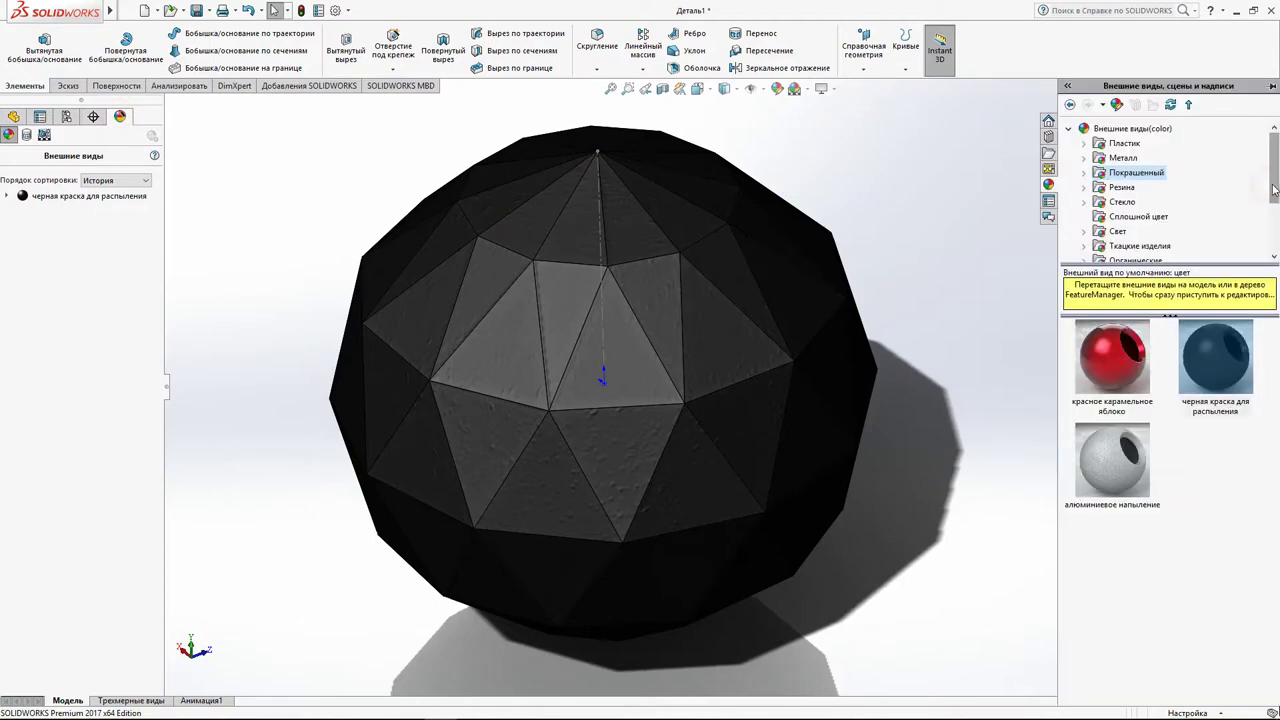
click(1124, 143)
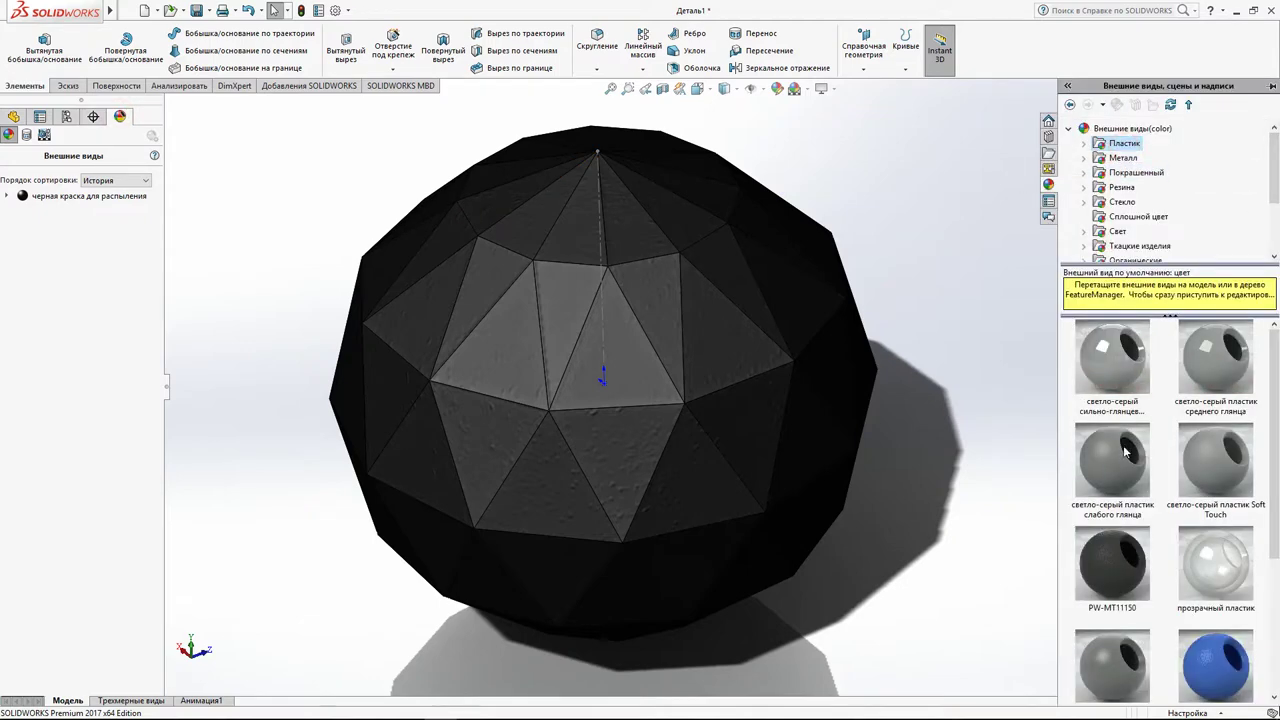
drag(1116, 549, 665, 300)
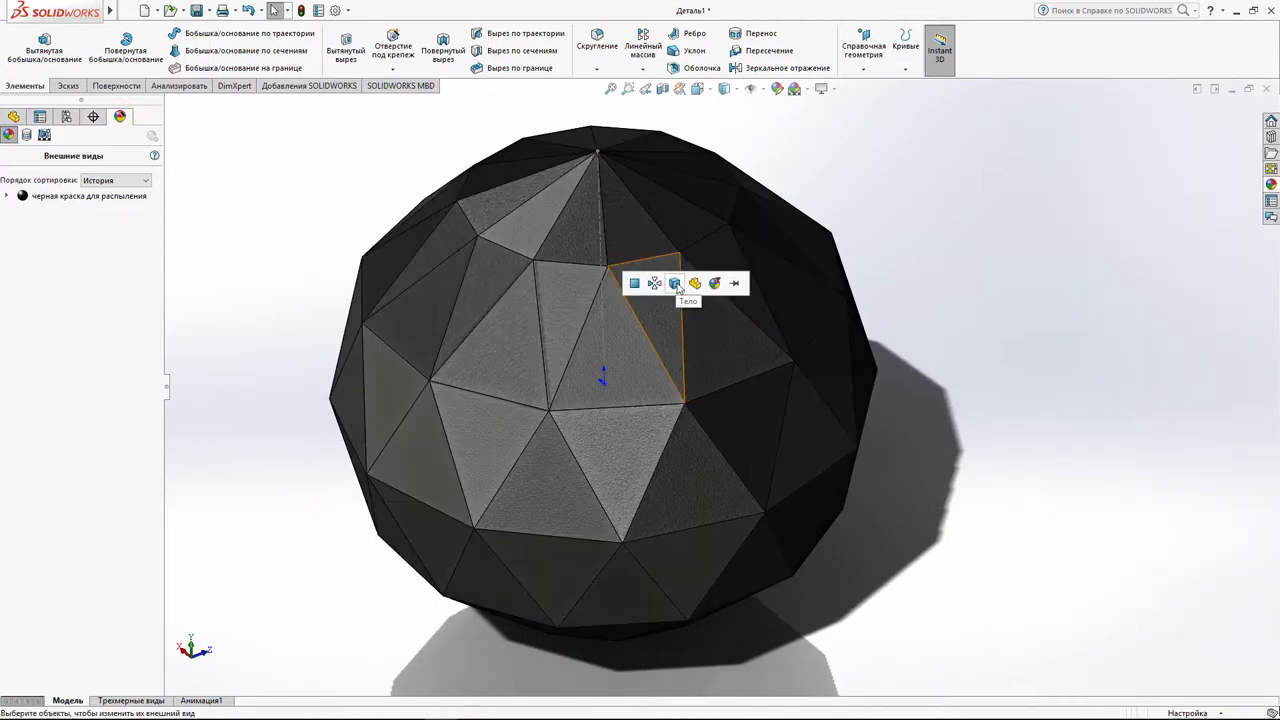
click(698, 285)
Zoom in to inspect individual facets, then show the Анализировать (Evaluate) tools.
scroll(680, 357, down, 3)
scroll(694, 345, up, 3)
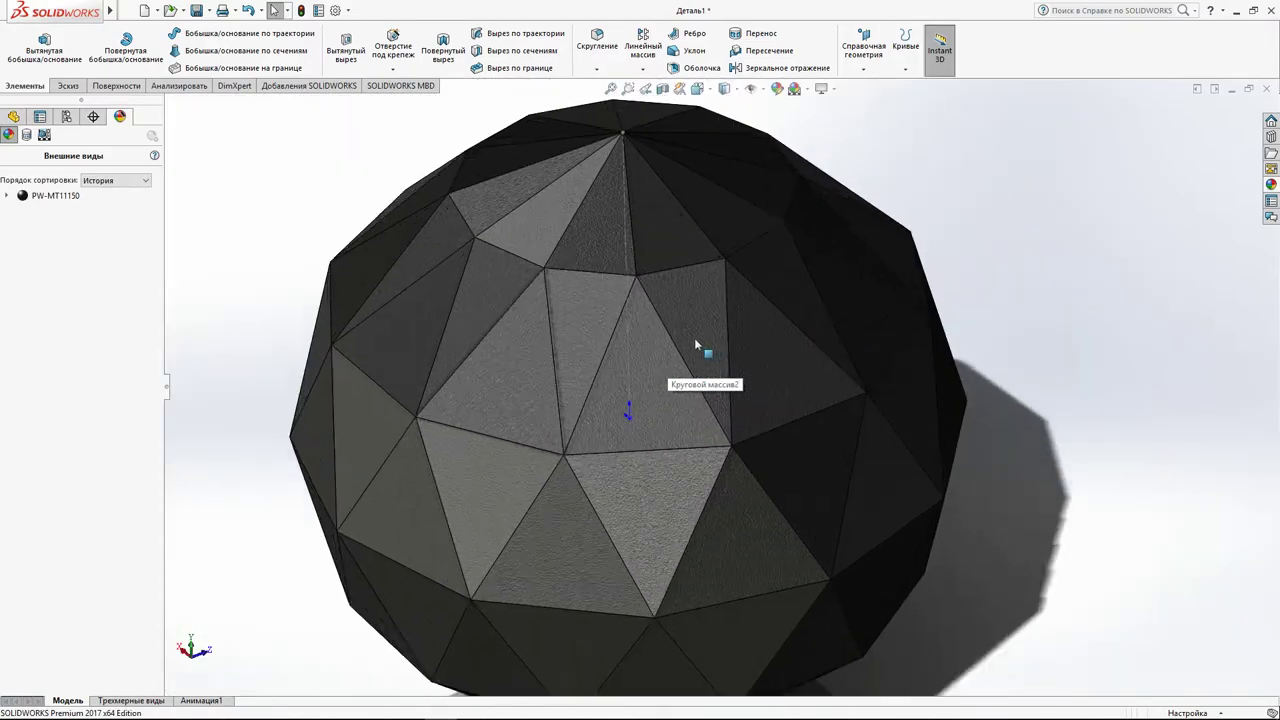
scroll(694, 345, down, 2)
scroll(692, 342, down, 2)
scroll(701, 342, down, 2)
scroll(701, 340, down, 2)
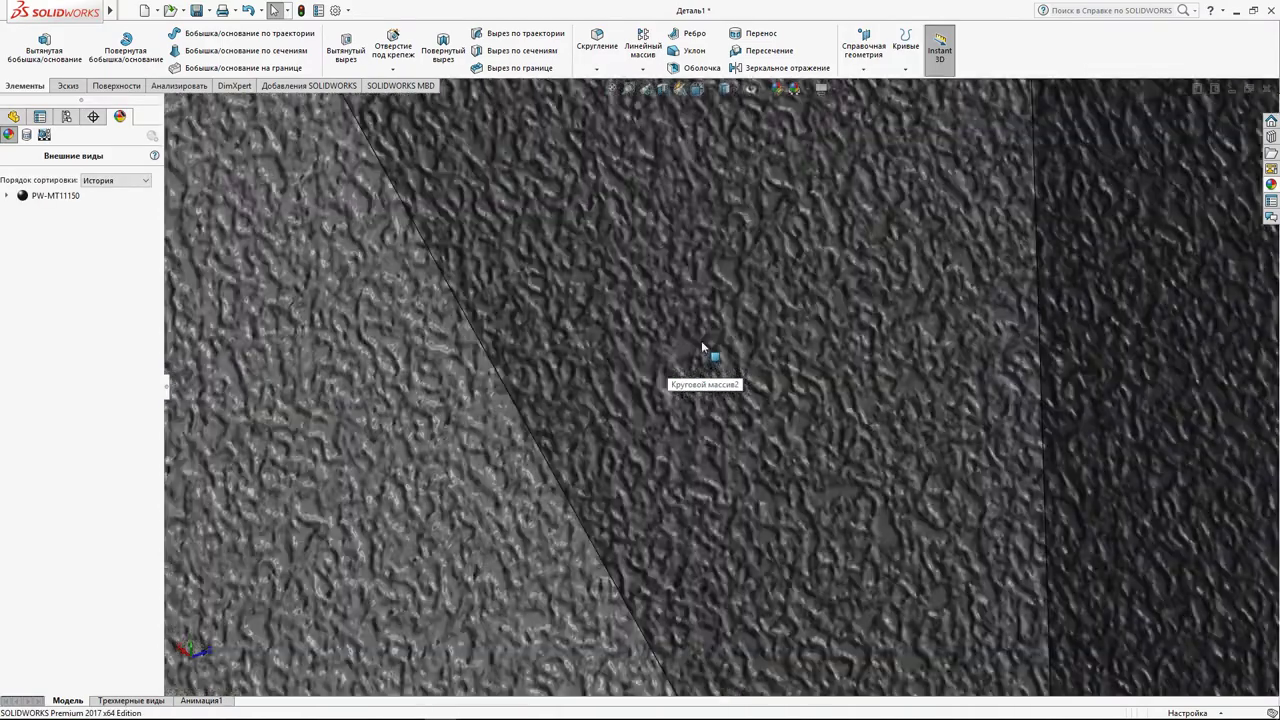
scroll(712, 342, up, 2)
scroll(720, 343, up, 3)
scroll(663, 437, down, 2)
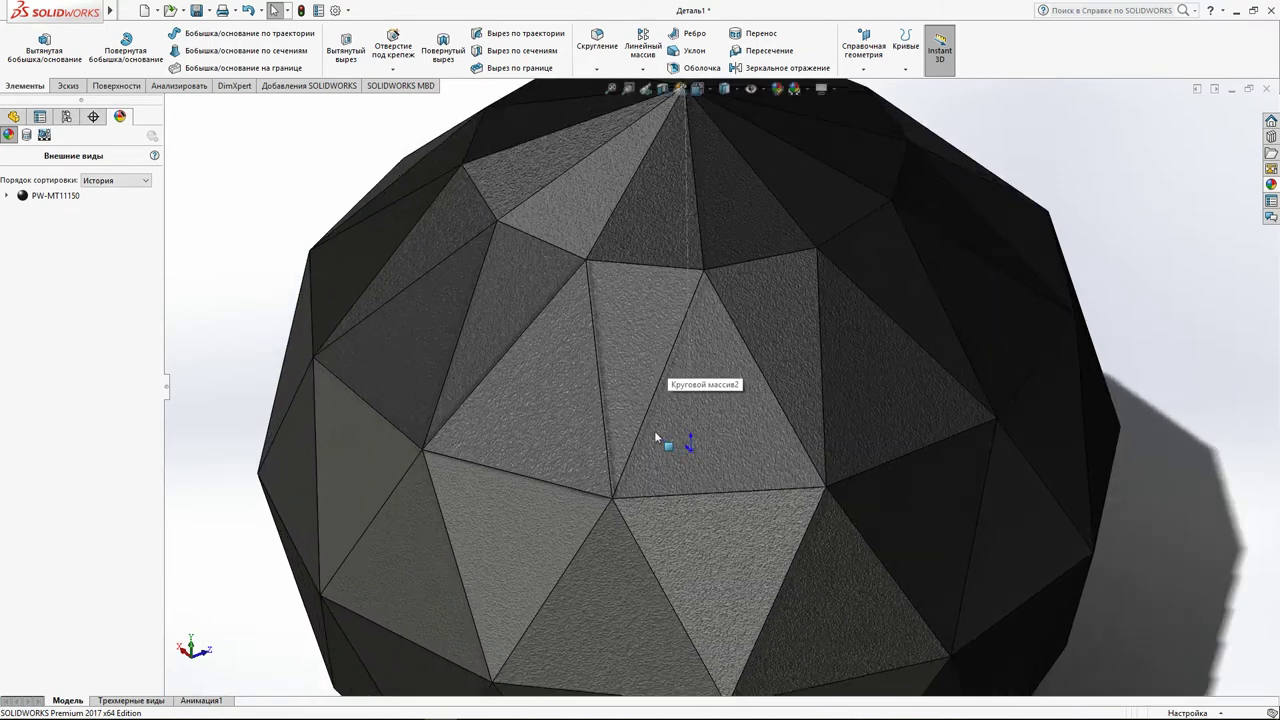
scroll(758, 477, up, 1)
scroll(623, 523, down, 3)
scroll(871, 306, down, 2)
scroll(871, 312, up, 2)
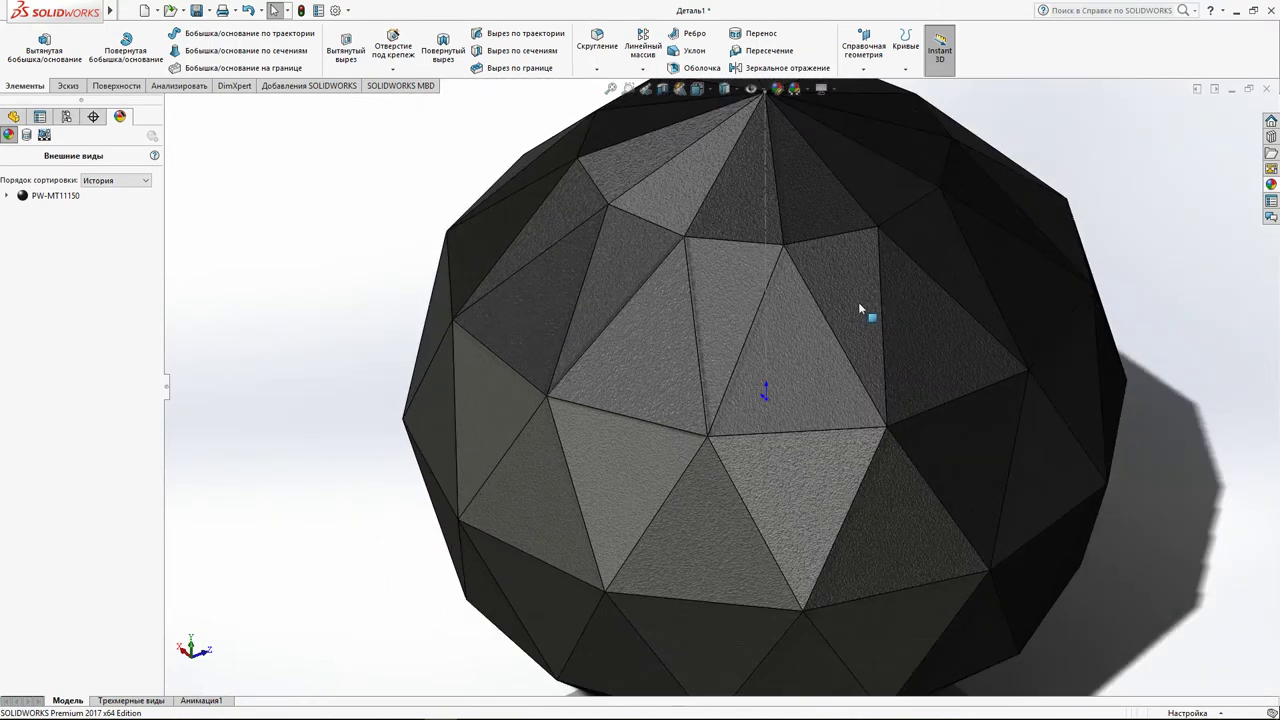
click(800, 408)
scroll(800, 408, up, 2)
scroll(814, 329, up, 2)
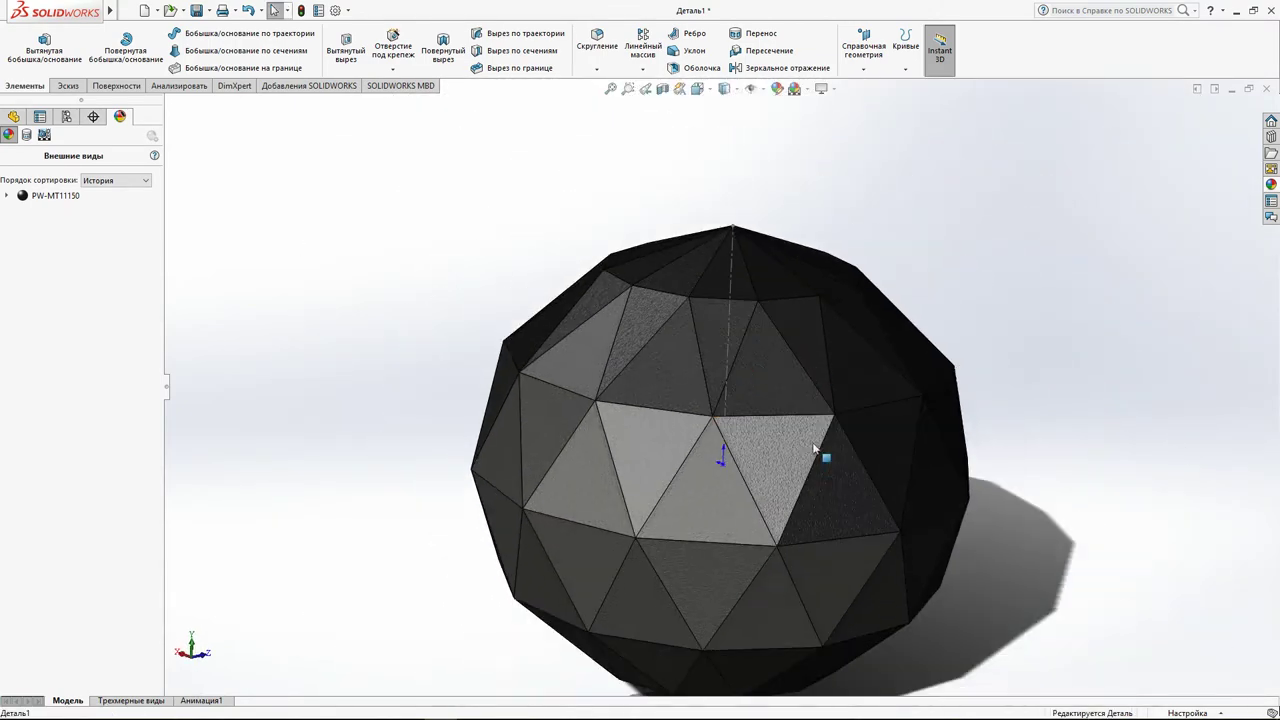
scroll(826, 451, down, 2)
scroll(803, 480, up, 1)
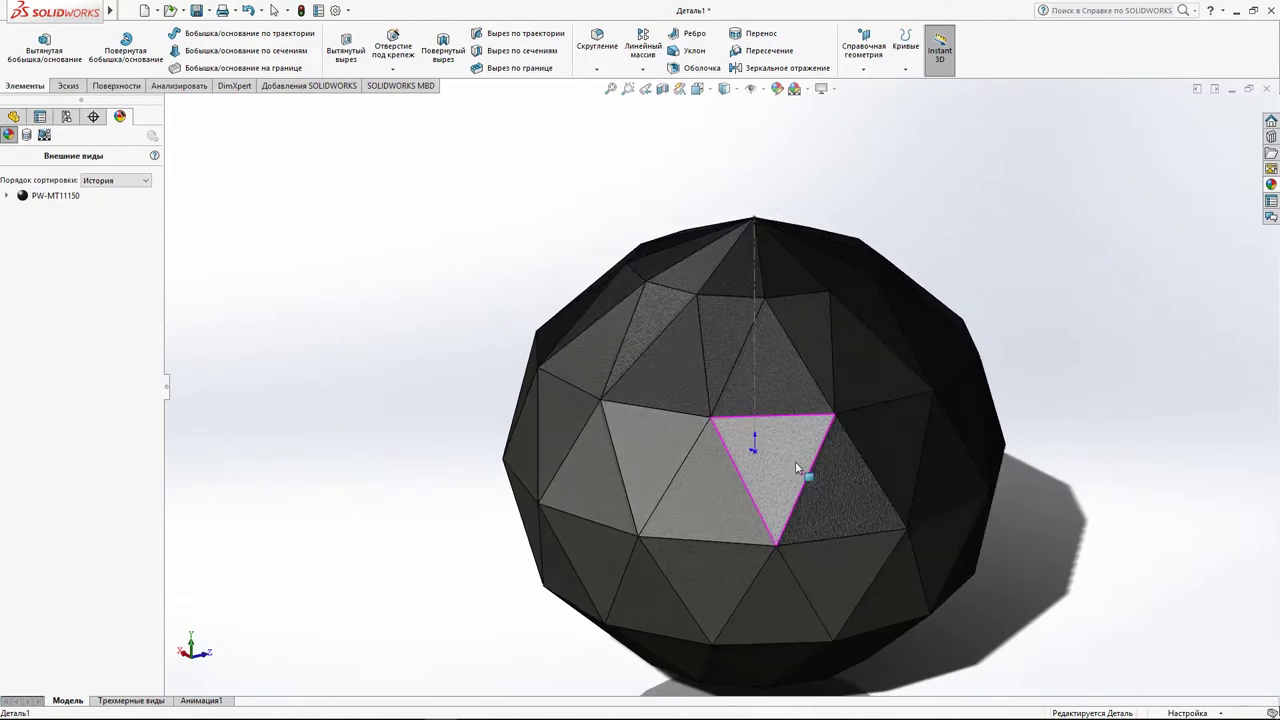
key(Escape)
scroll(803, 472, up, 2)
scroll(791, 482, down, 2)
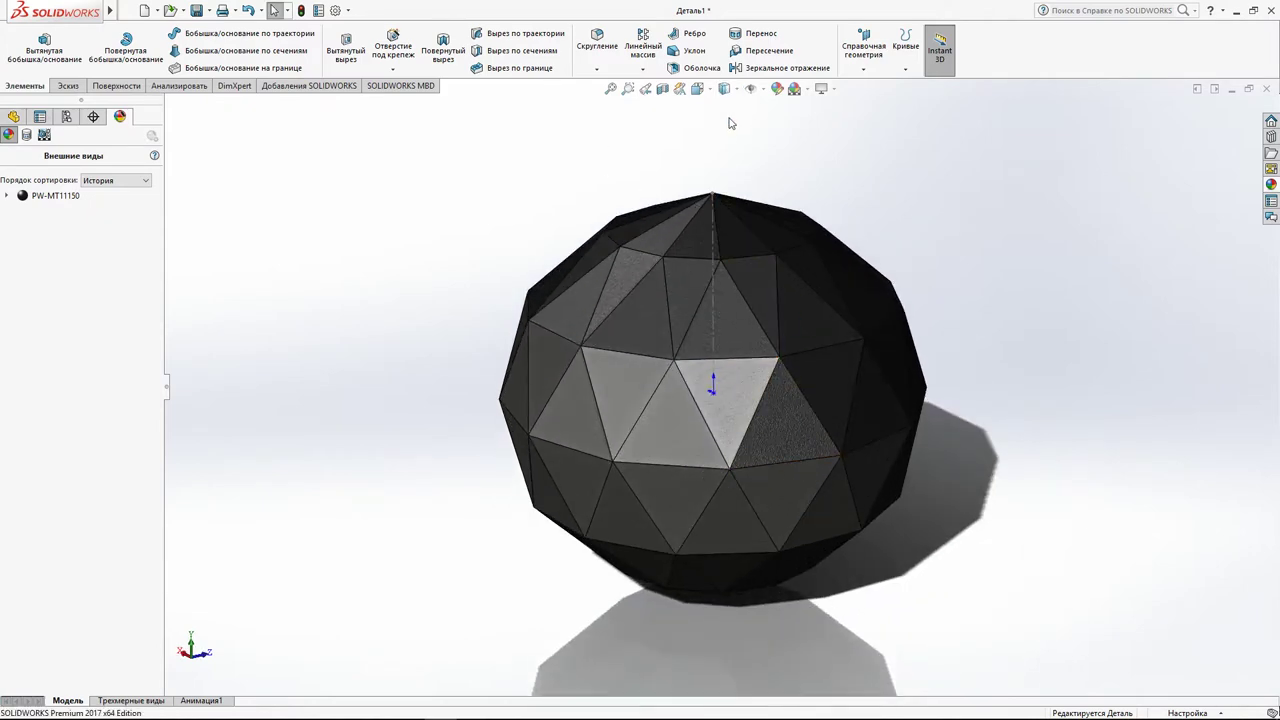
click(305, 87)
click(176, 86)
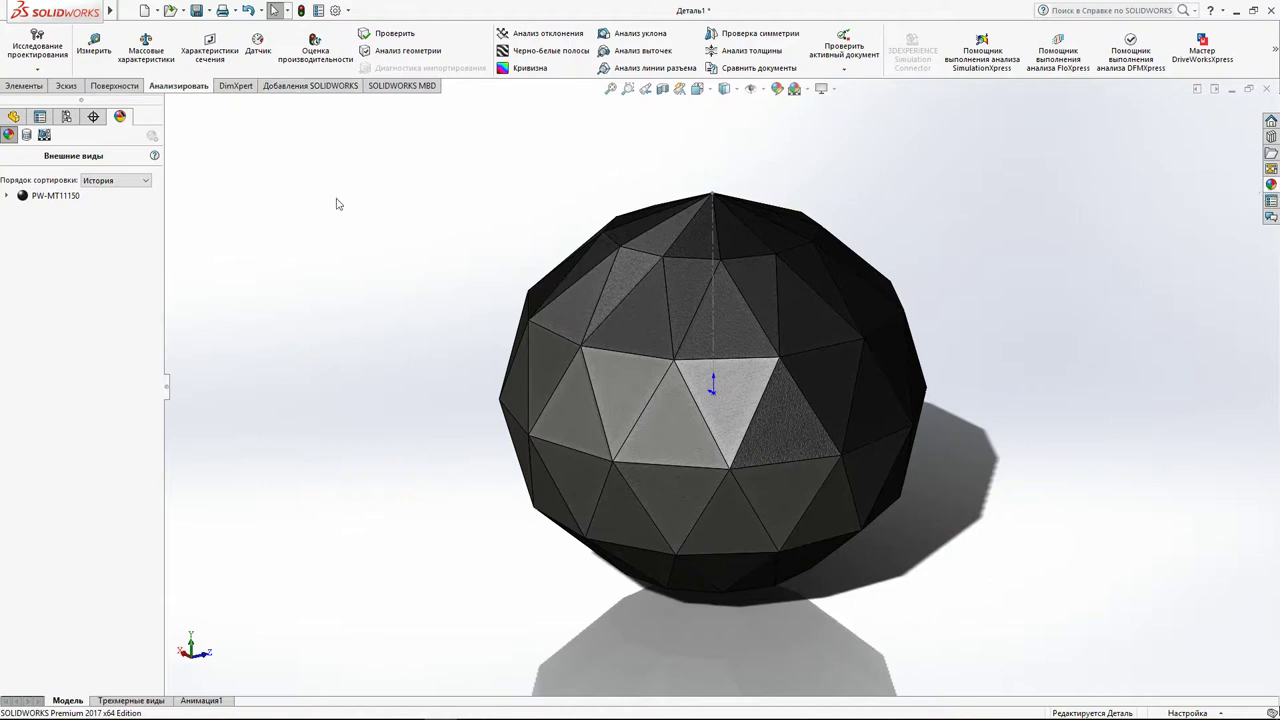
Recolour PW-MT11150 to teal green (RGB 7, 255, 169) and orbit to check every facet.
click(26, 198)
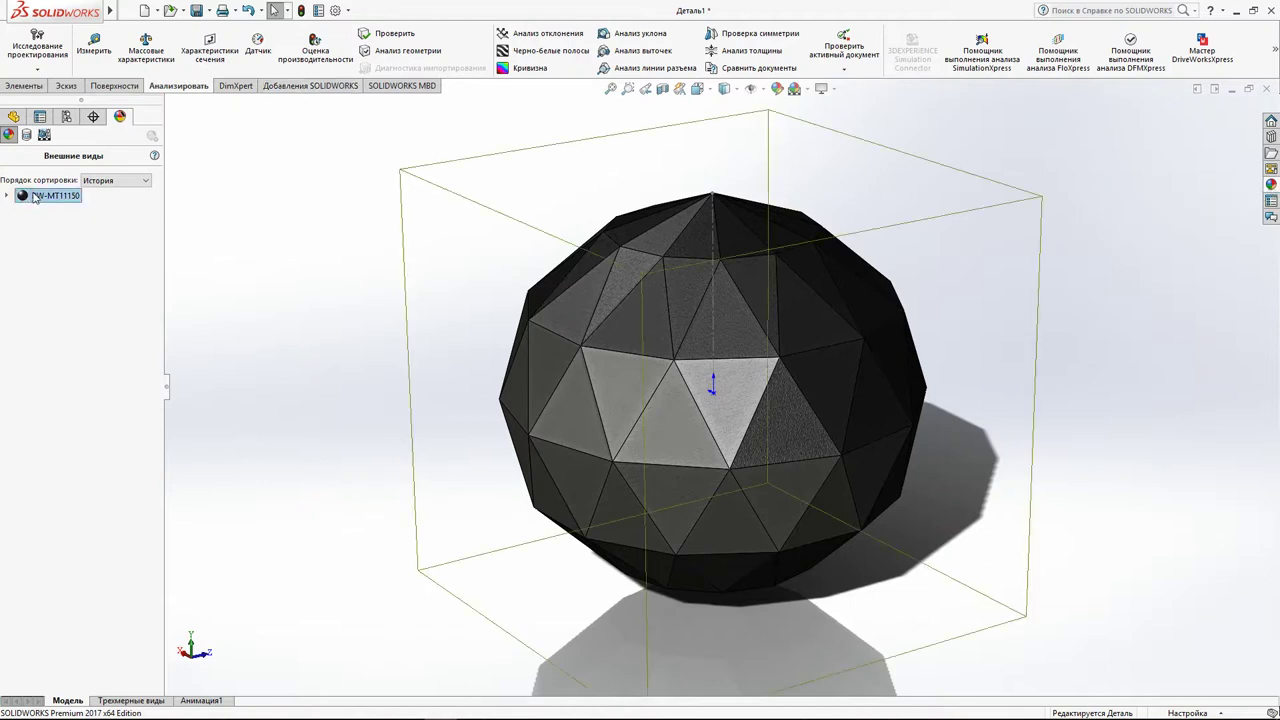
double_click(30, 198)
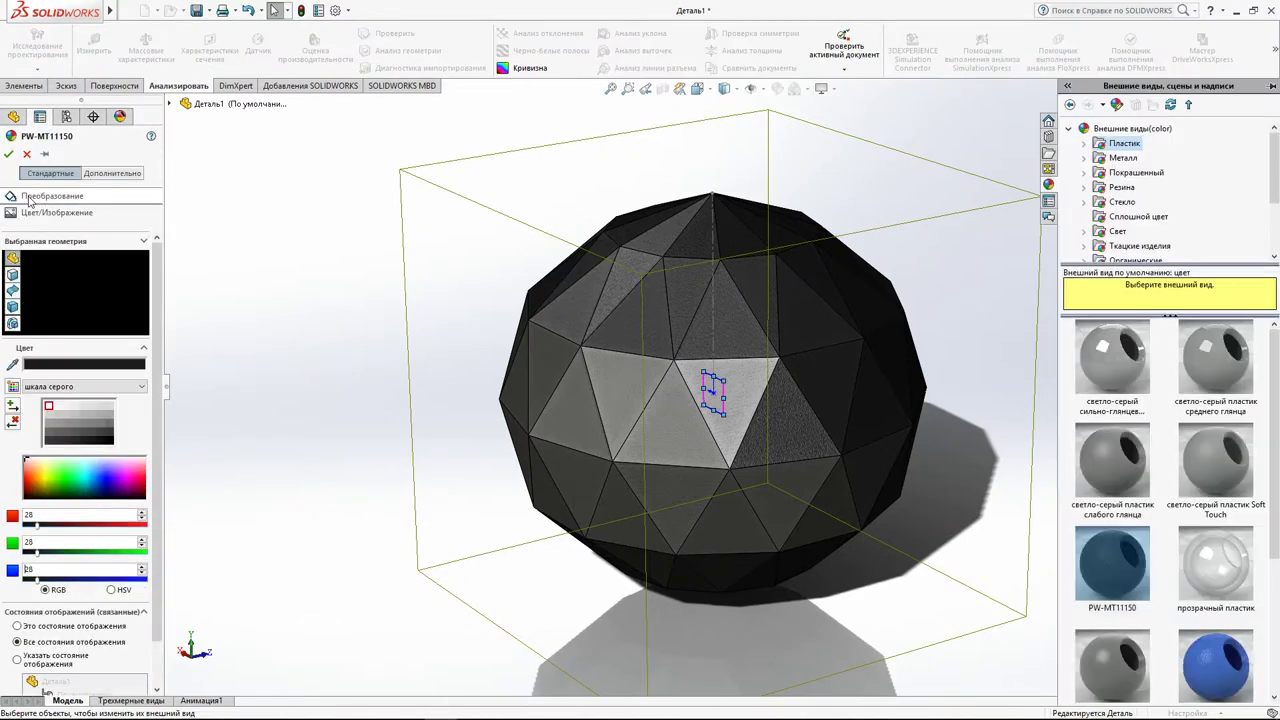
click(81, 480)
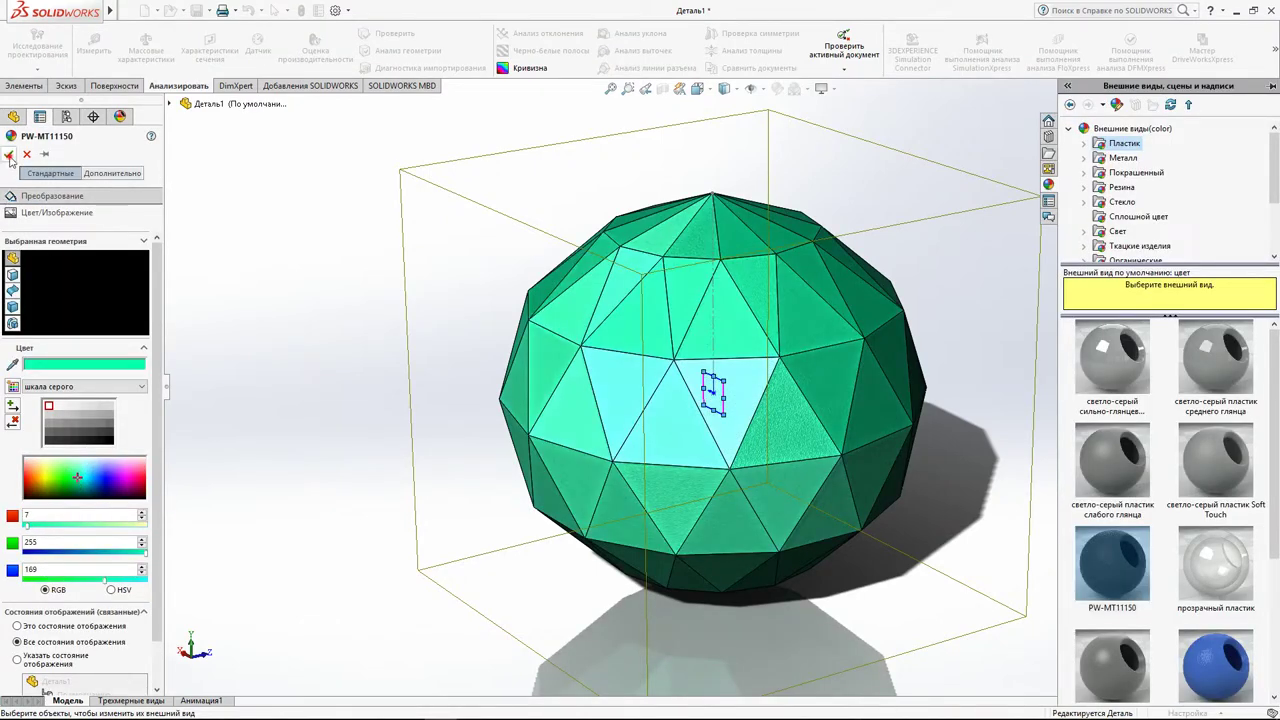
click(9, 155)
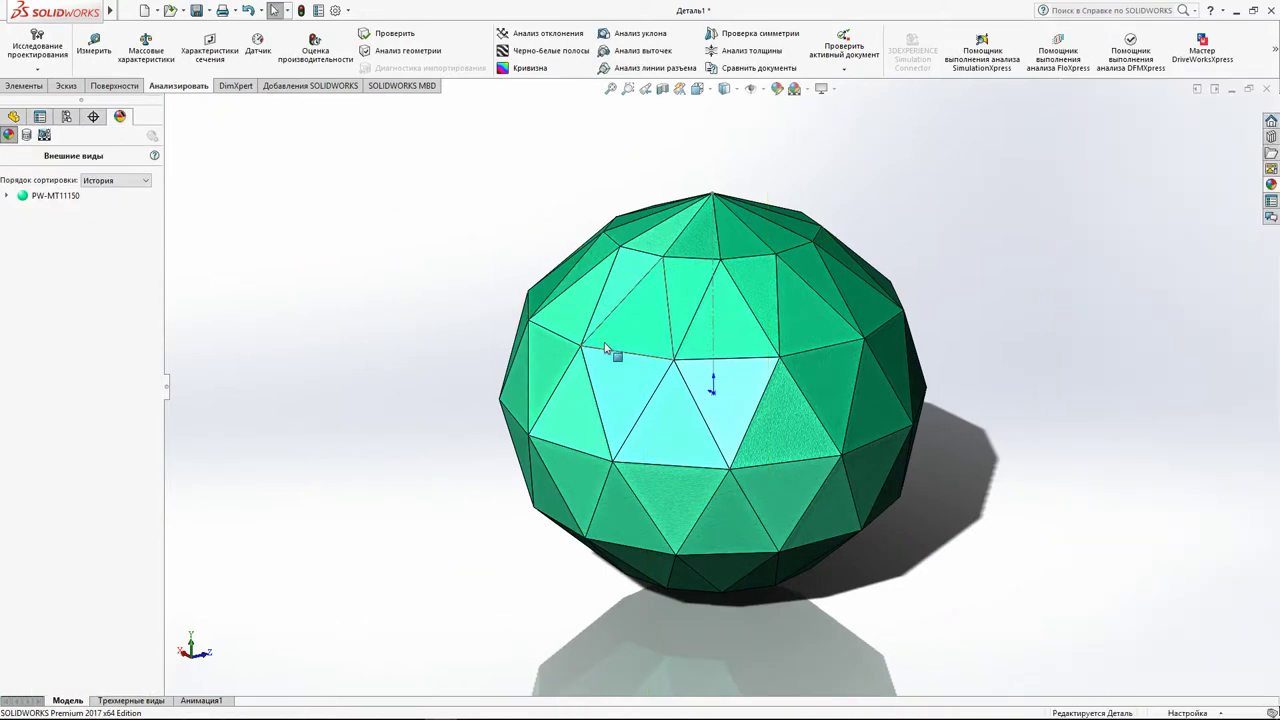
middle_drag(611, 354, 515, 367)
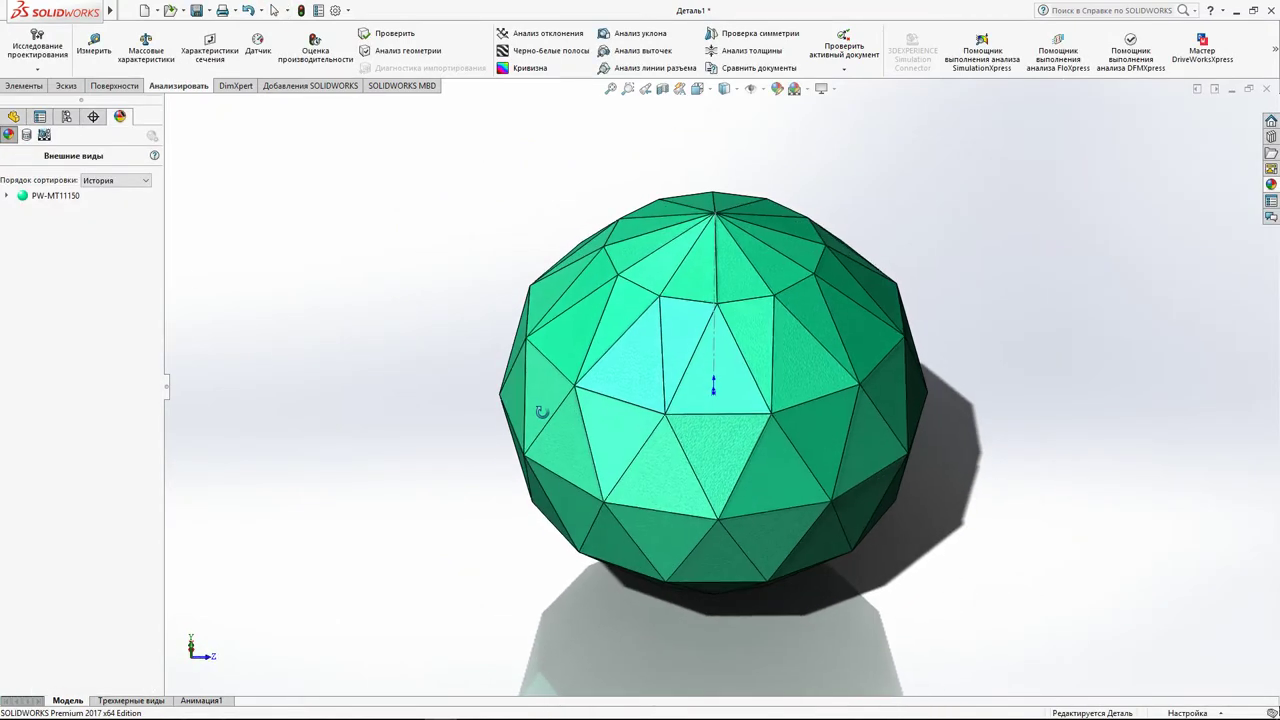
mouse_move(515, 367)
middle_down()
mouse_move(534, 360)
mouse_move(451, 294)
mouse_move(500, 323)
middle_up()
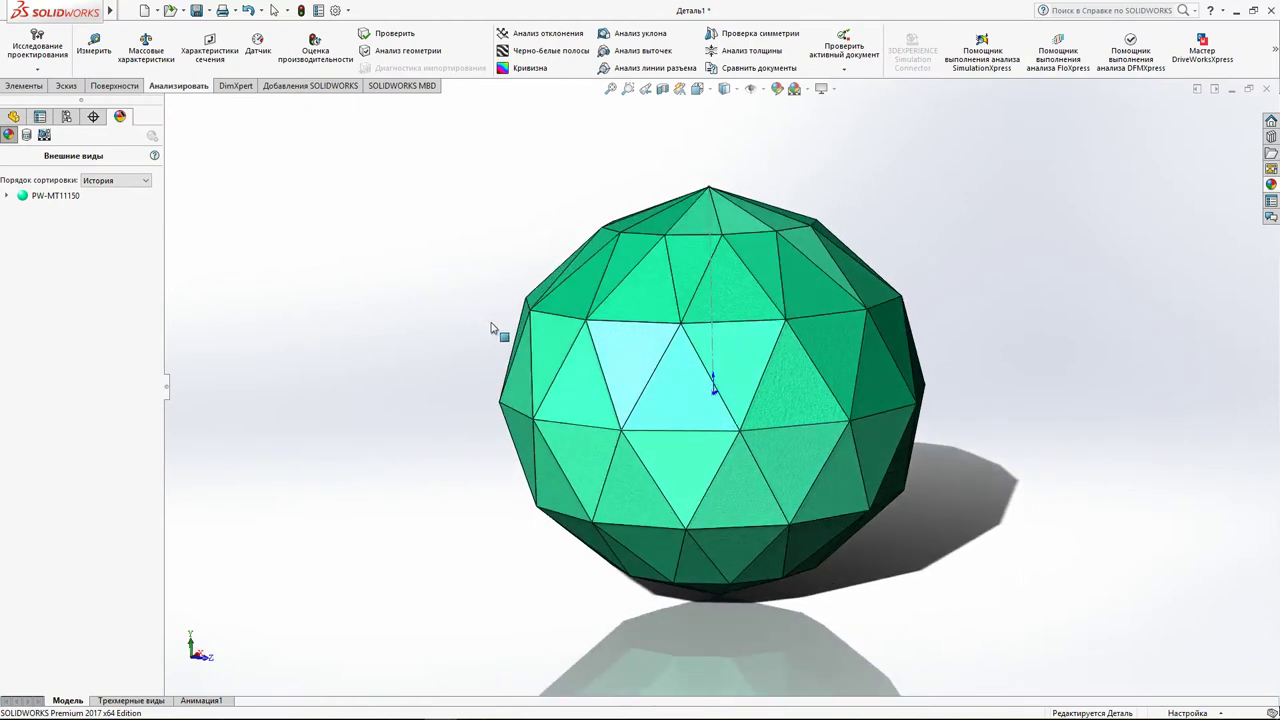
click(709, 292)
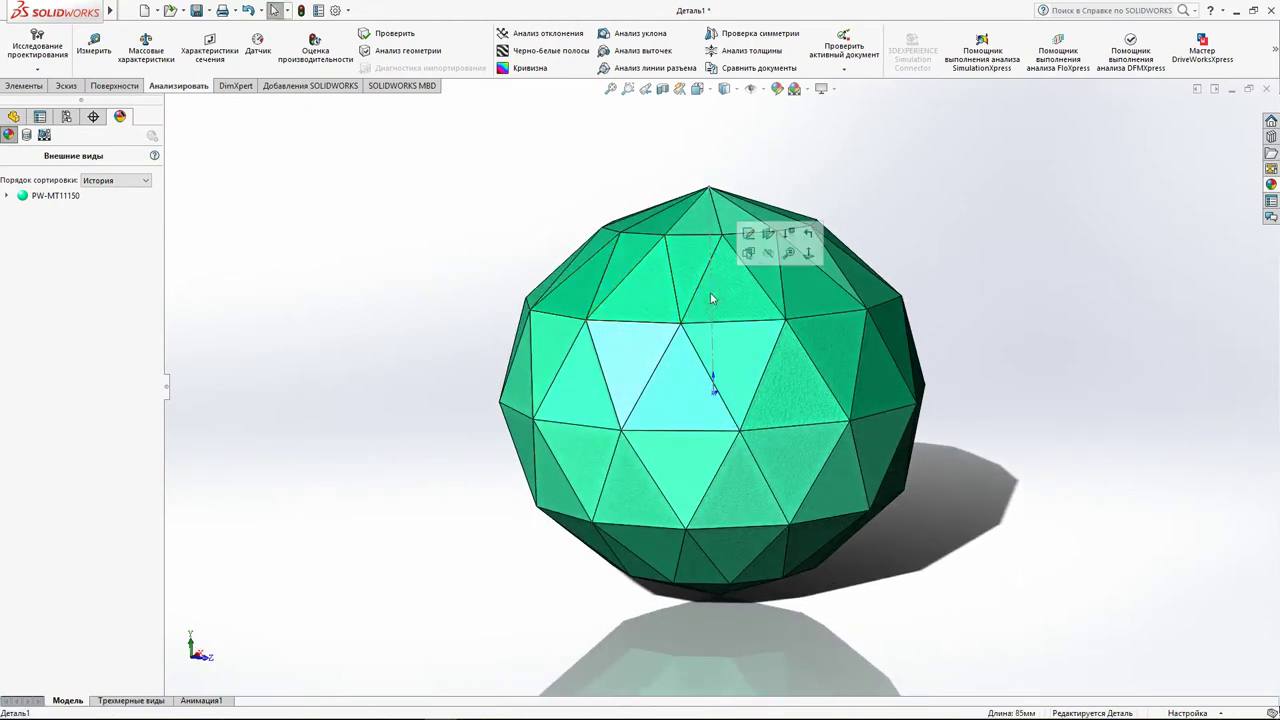
click(405, 272)
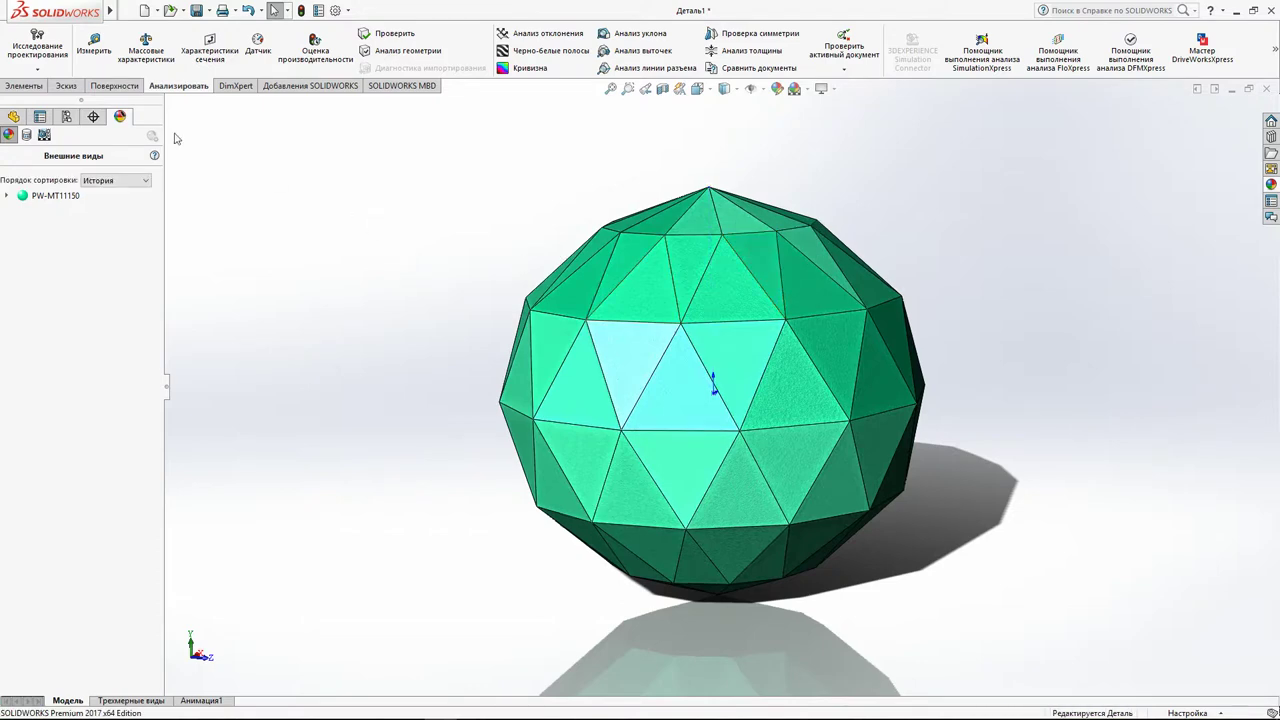
Enable the PhotoView 360 add-in and show its Инструменты отрисовки render tools.
click(308, 86)
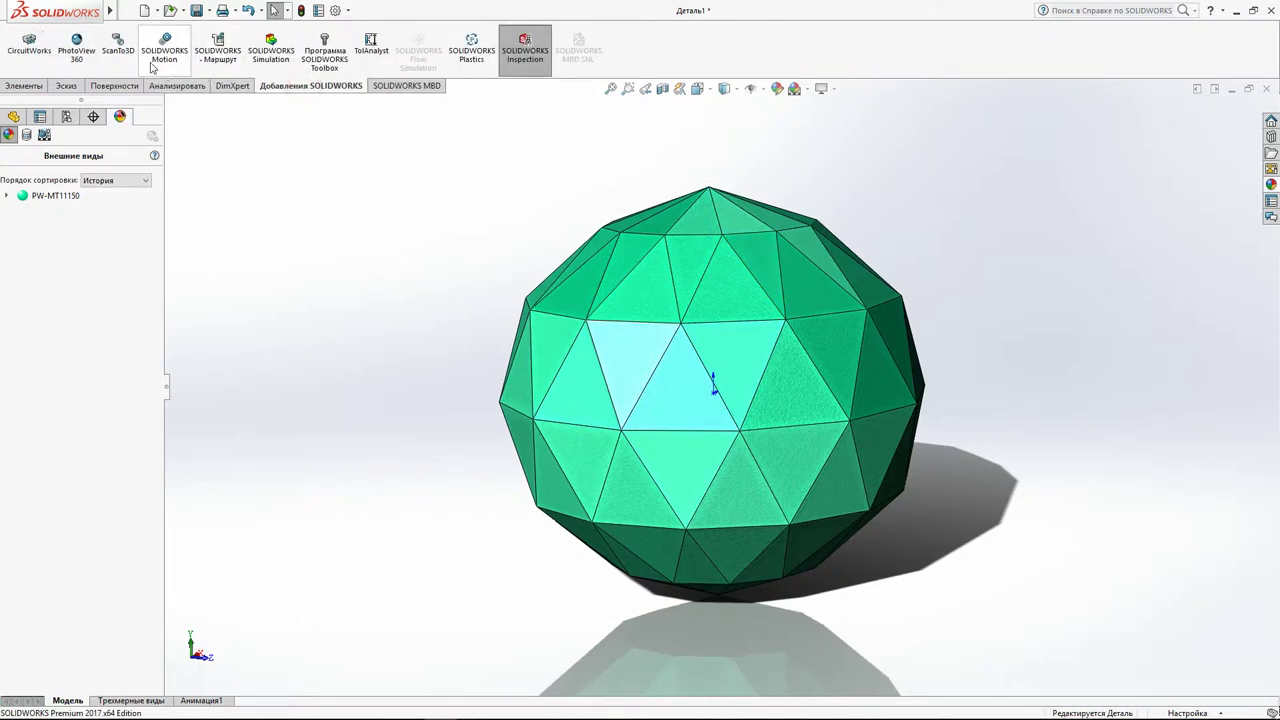
click(77, 48)
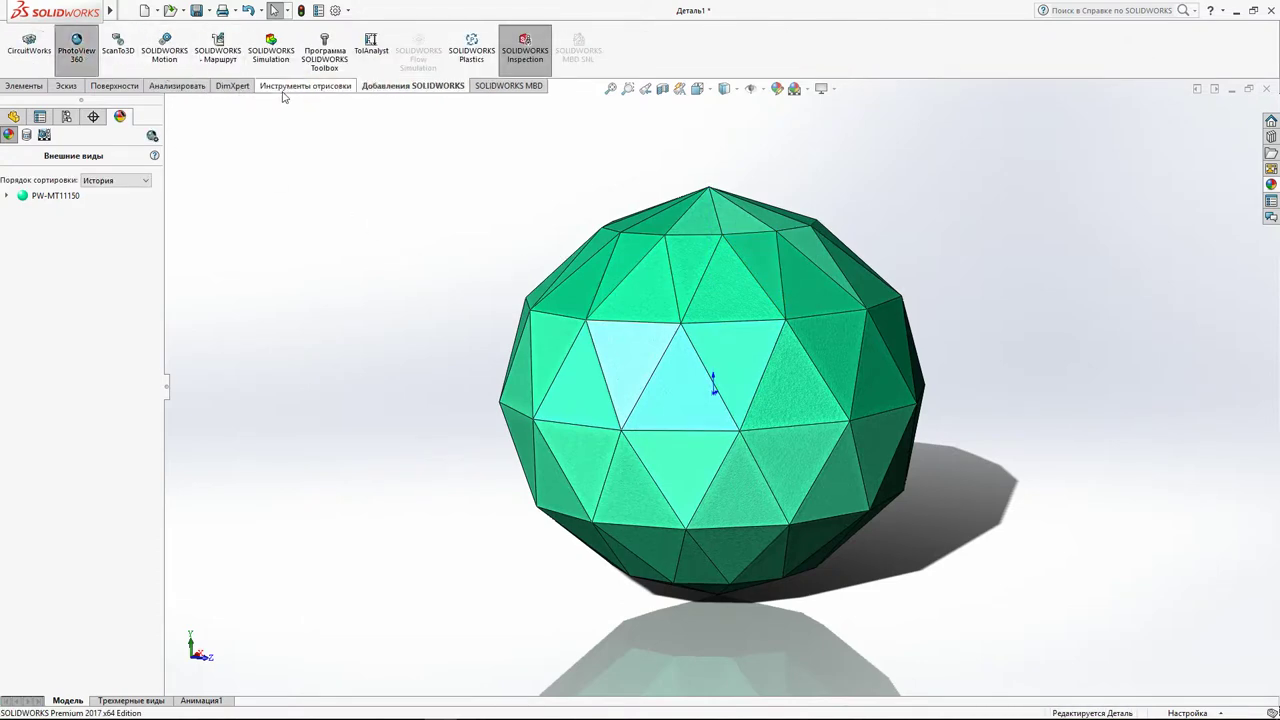
click(306, 86)
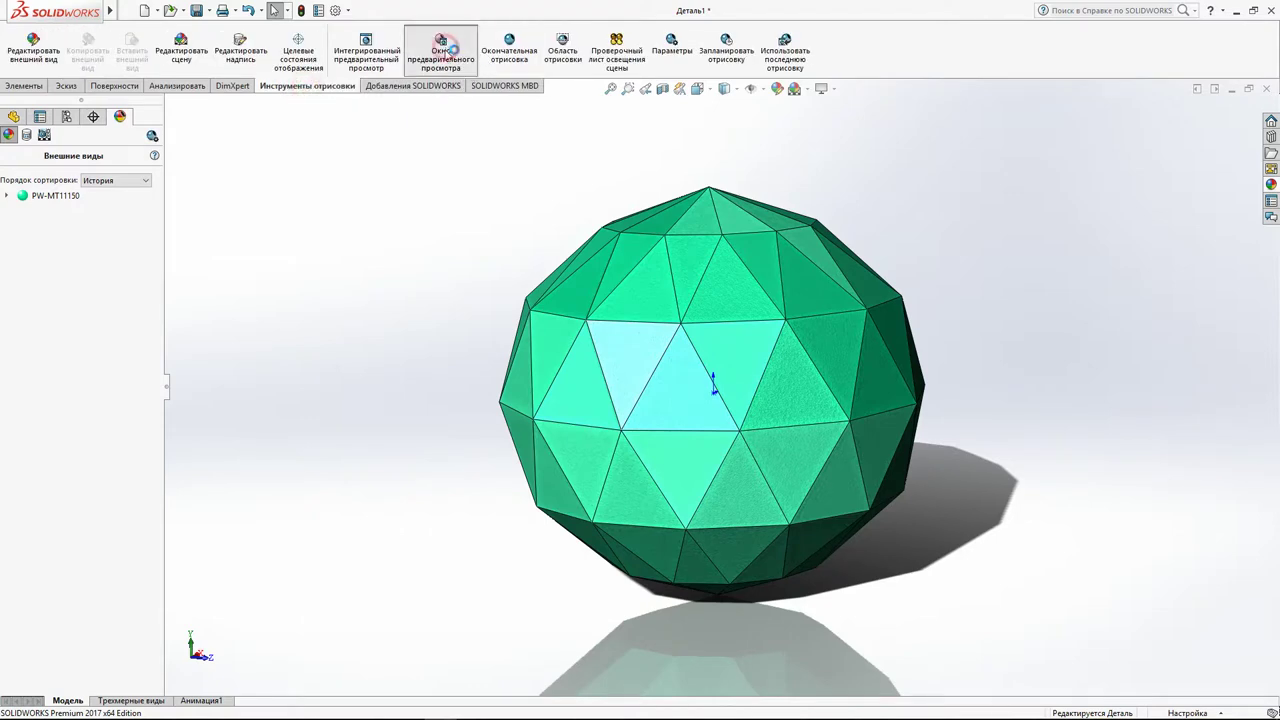
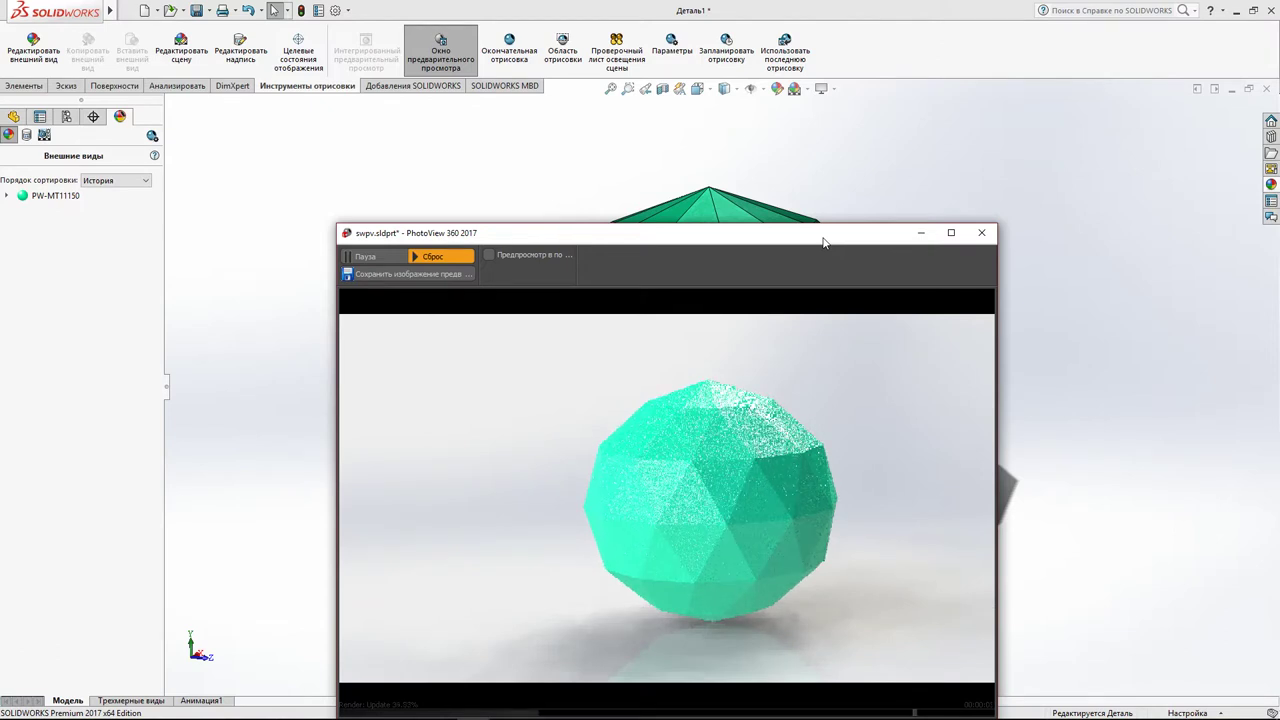
Tilt the sphere slightly, move the preview window up and right, and zoom in on the model.
click(880, 174)
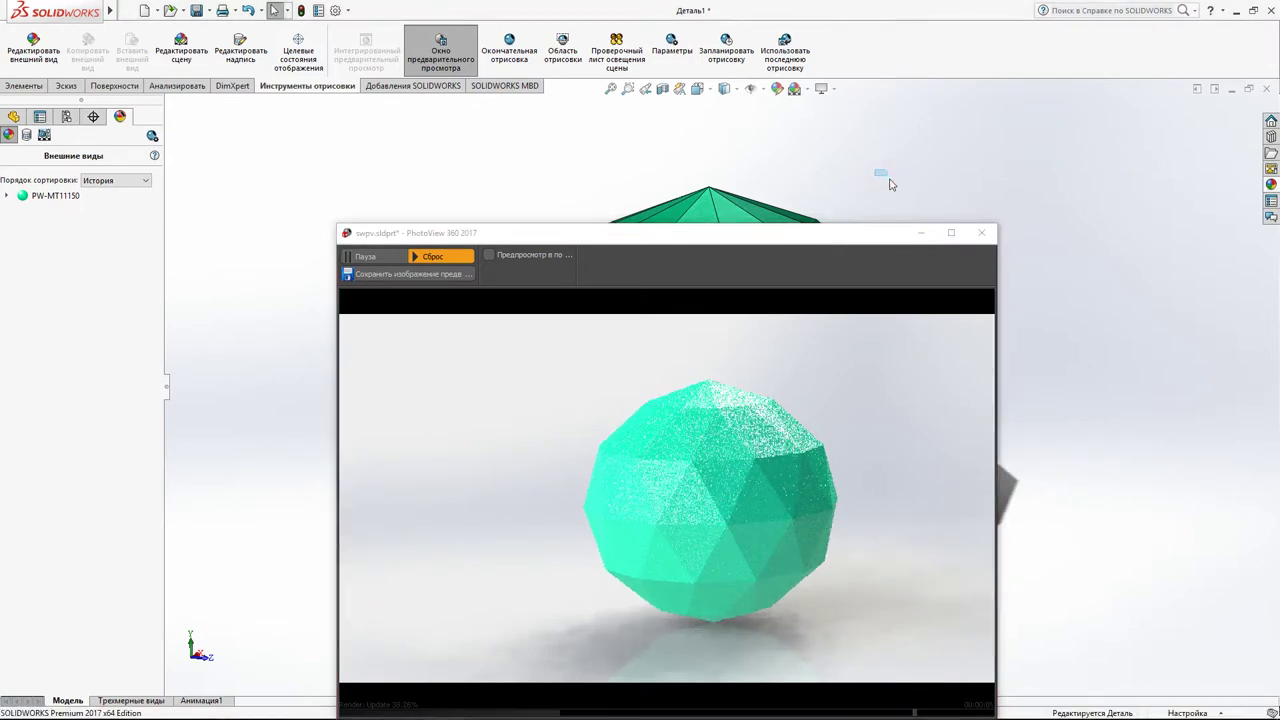
middle_drag(897, 183, 909, 211)
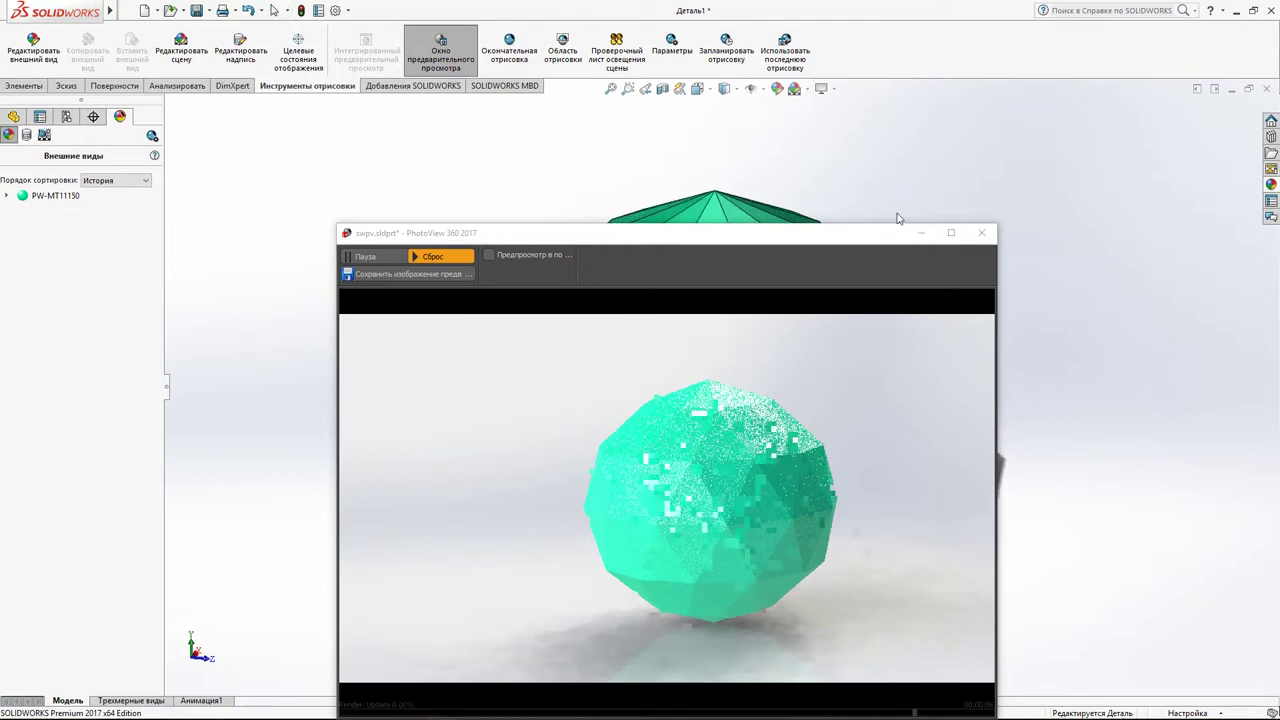
drag(879, 238, 904, 190)
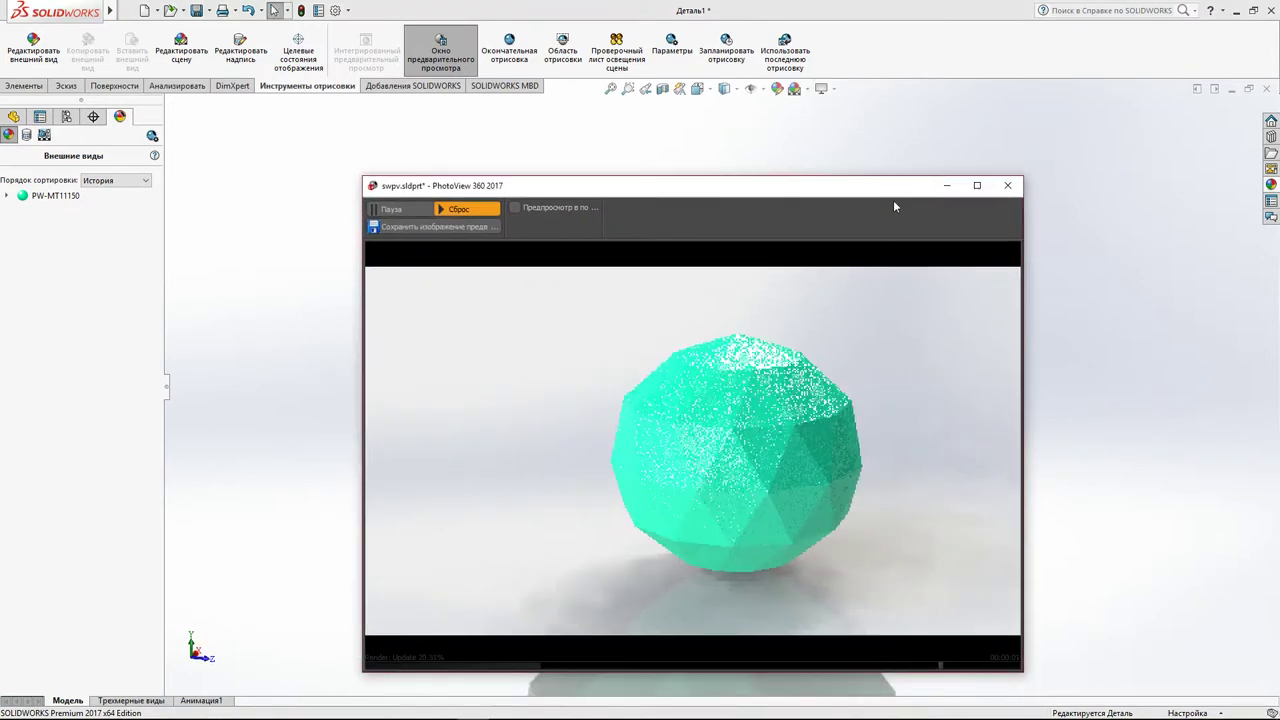
click(1174, 334)
scroll(1174, 334, down, 3)
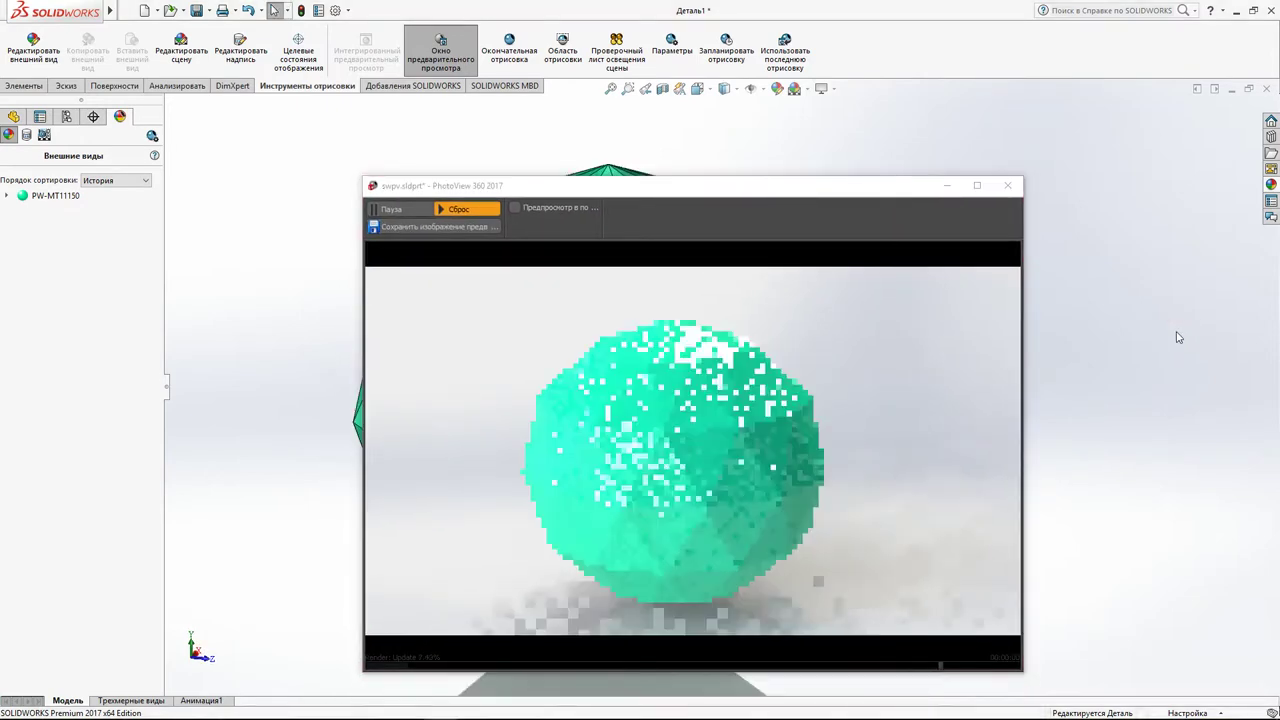
scroll(286, 434, down, 3)
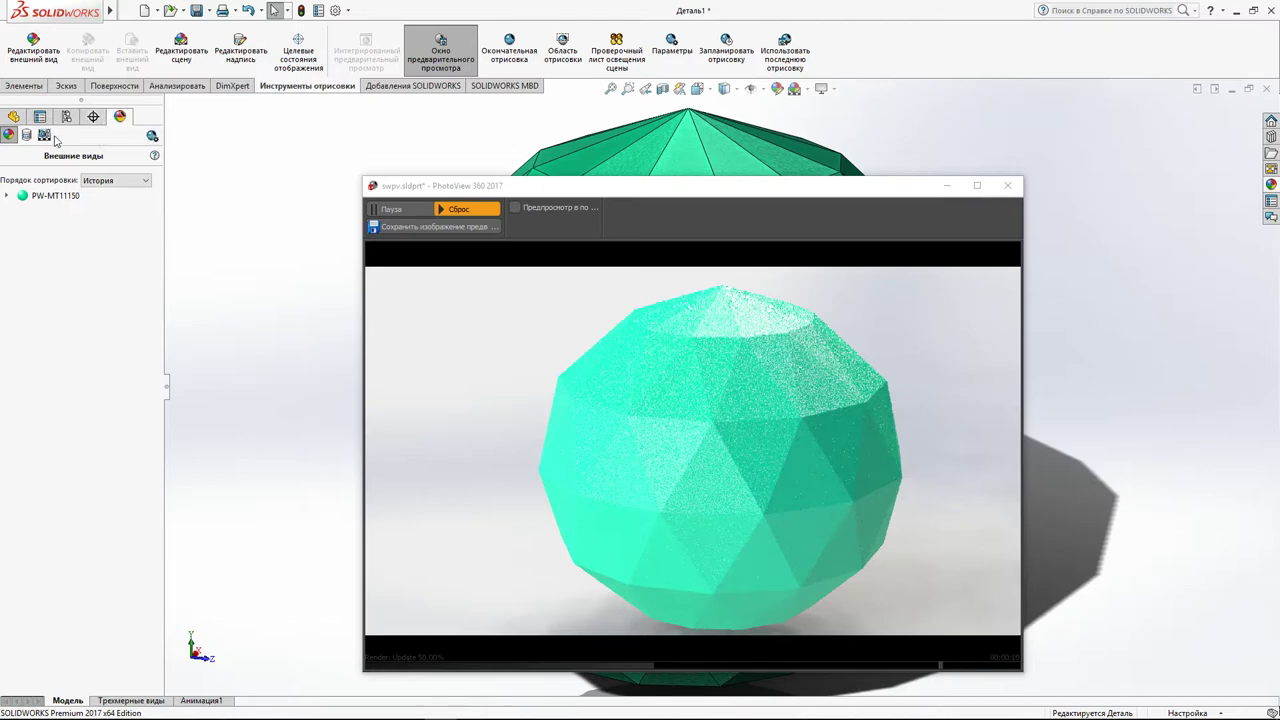
click(1272, 184)
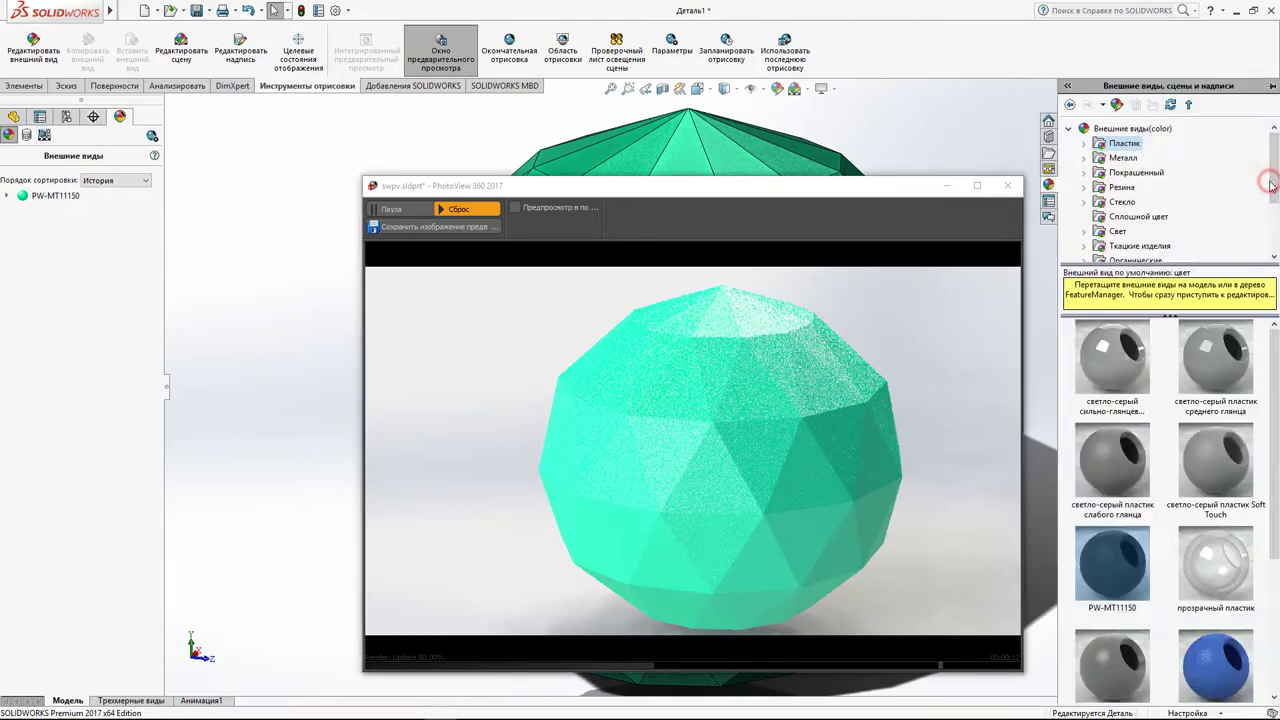
Drag the '3 точки тусклый' basic scene from Сцены > Базовые сцены onto the sphere.
scroll(1094, 175, down, 3)
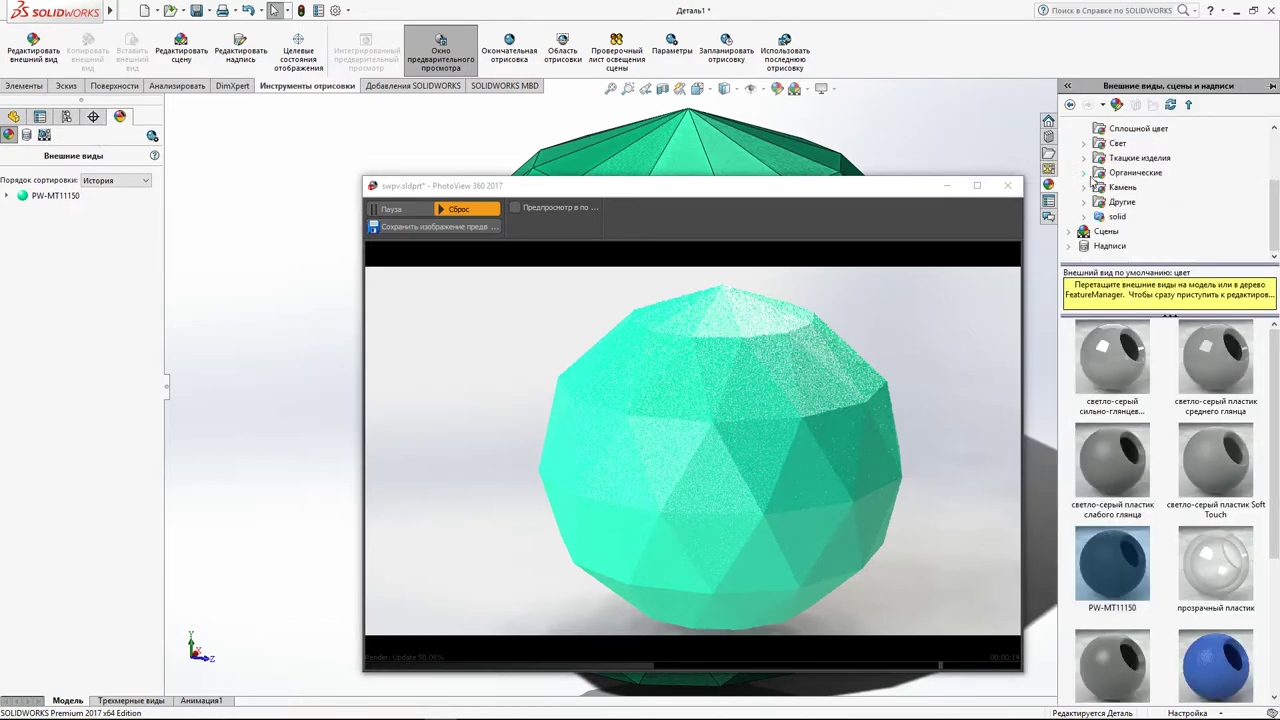
click(1071, 234)
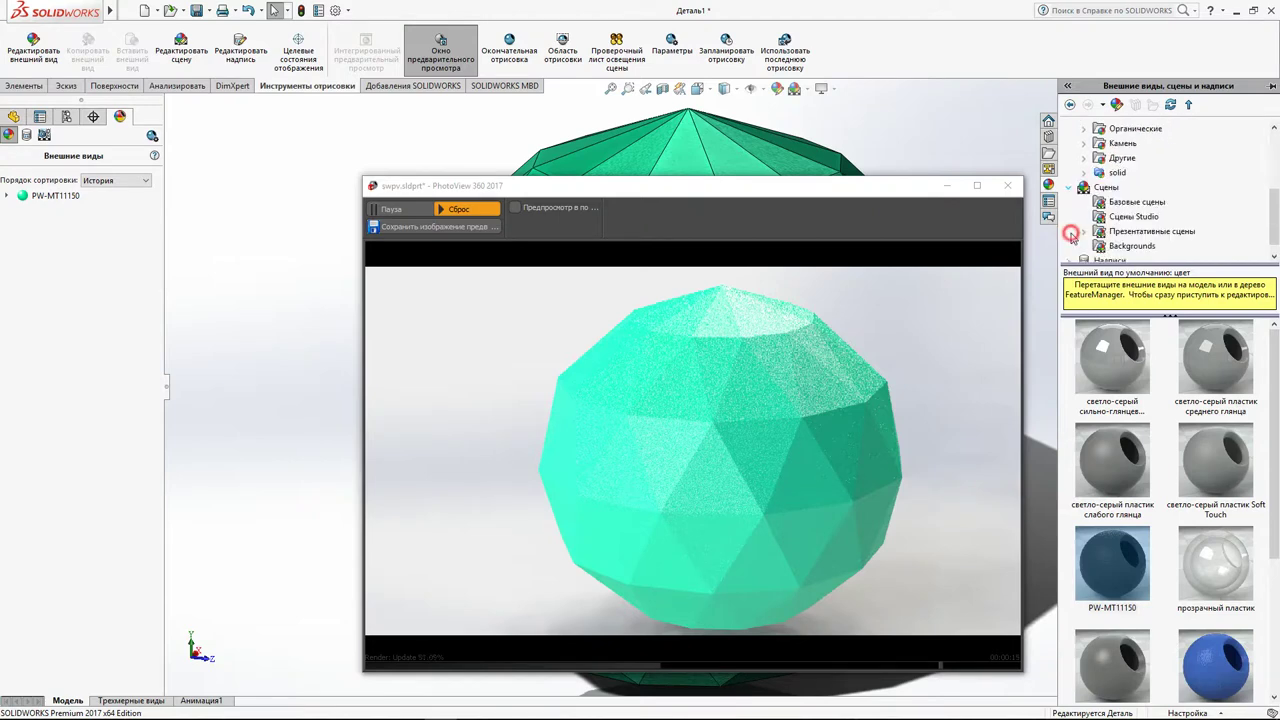
click(1130, 203)
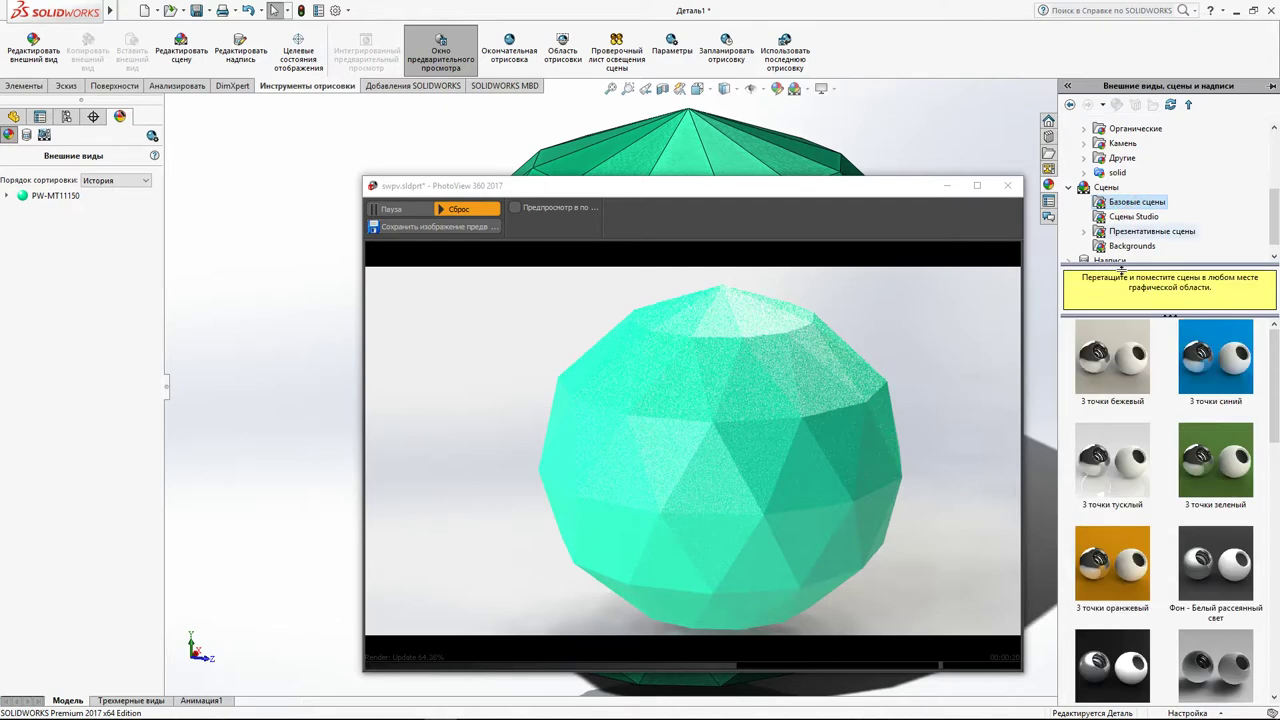
drag(1130, 466, 1165, 285)
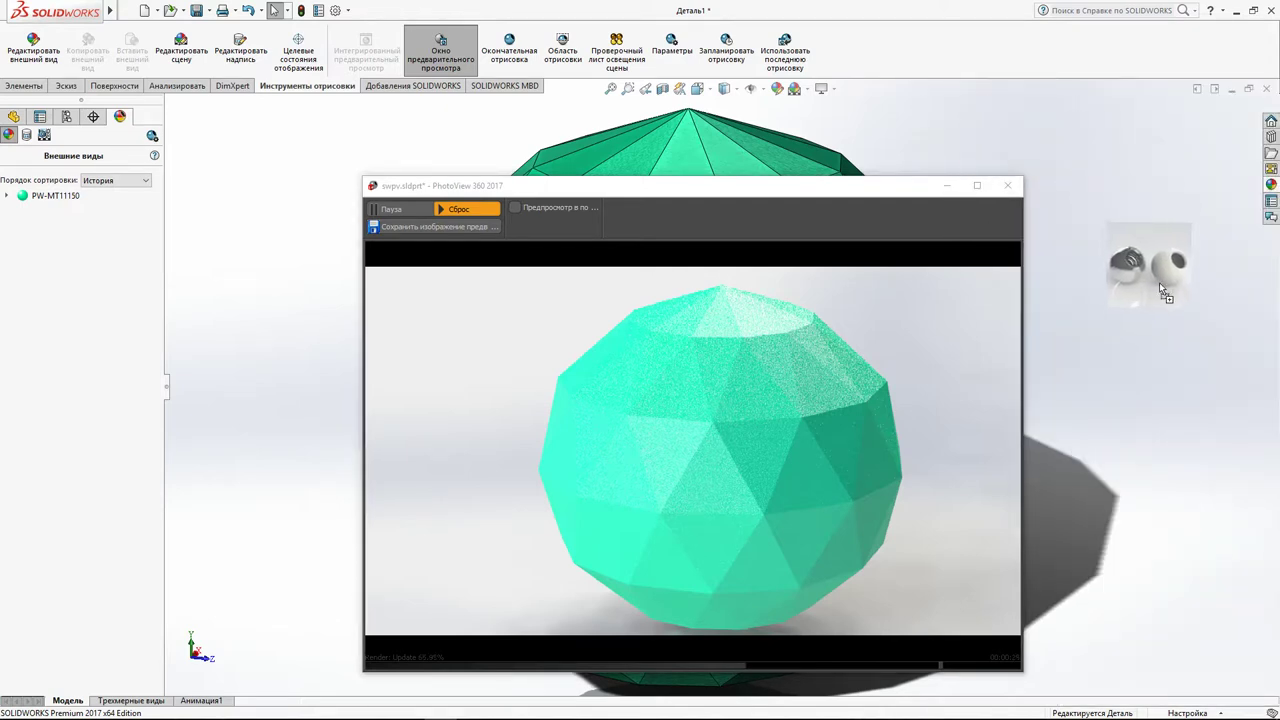
drag(1165, 285, 1159, 288)
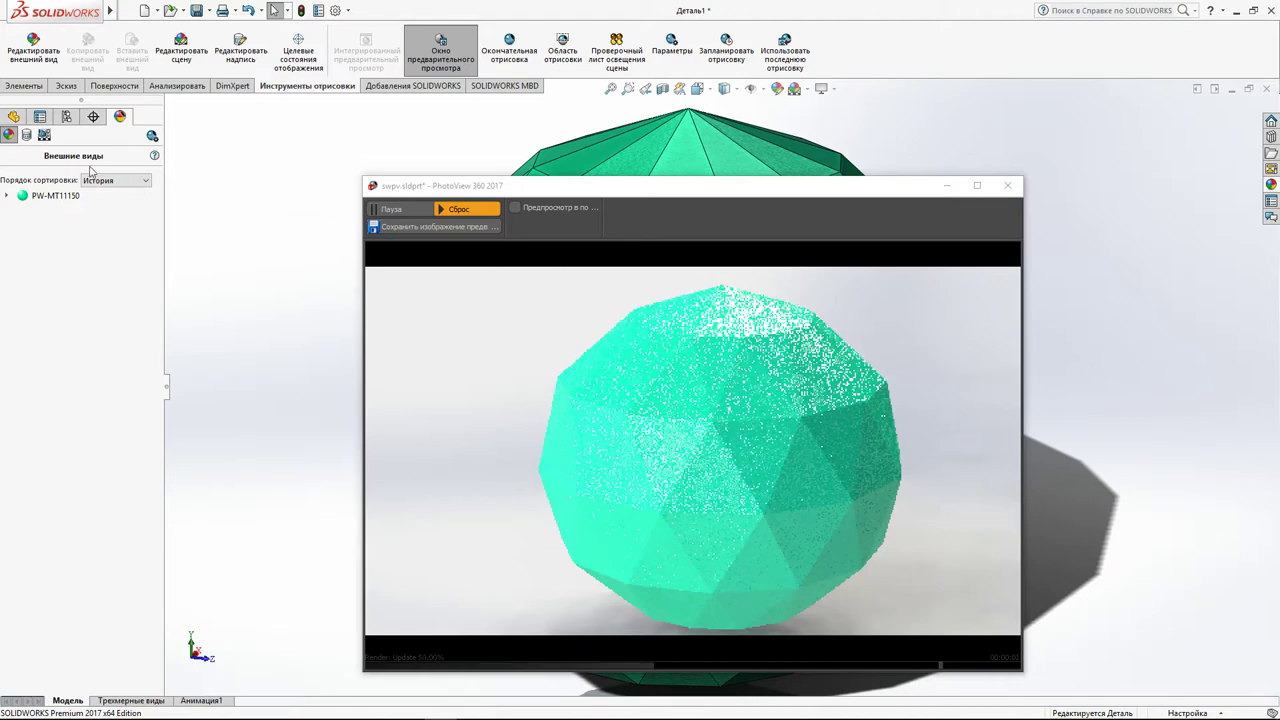
click(44, 134)
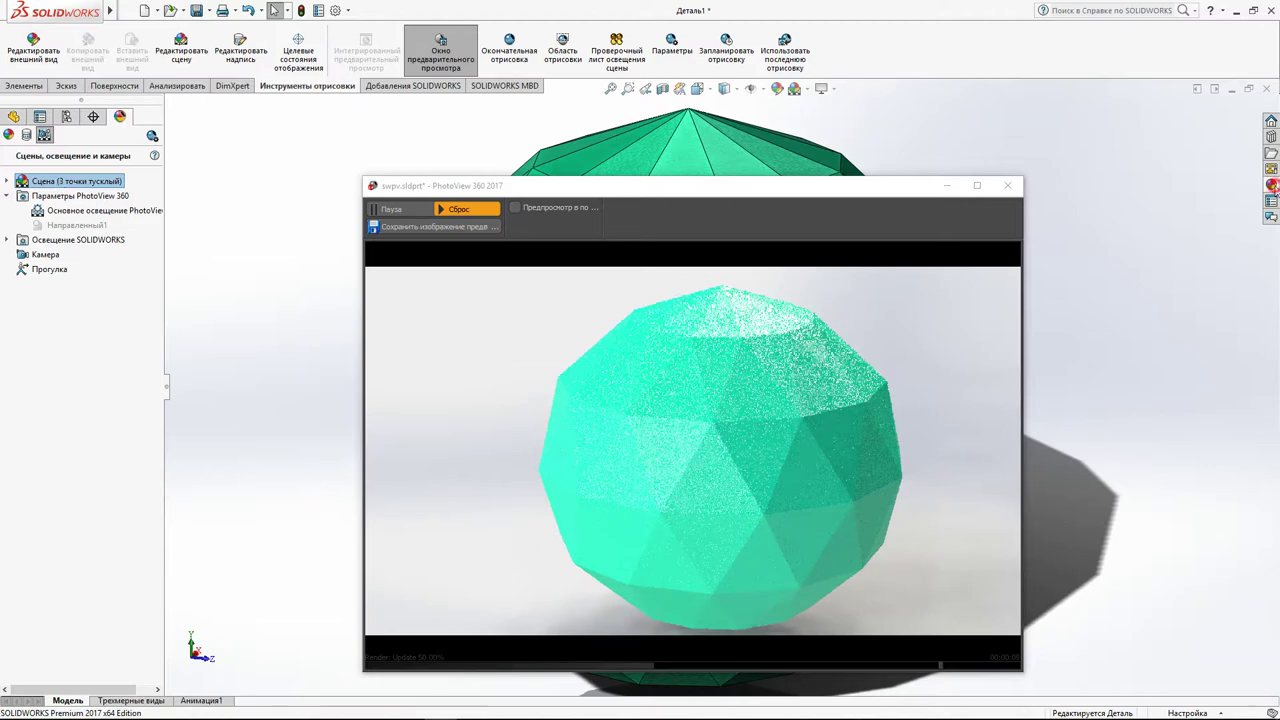
Apply the Studio scene 'Отражающий пол в клеточку' to the sphere.
click(1272, 185)
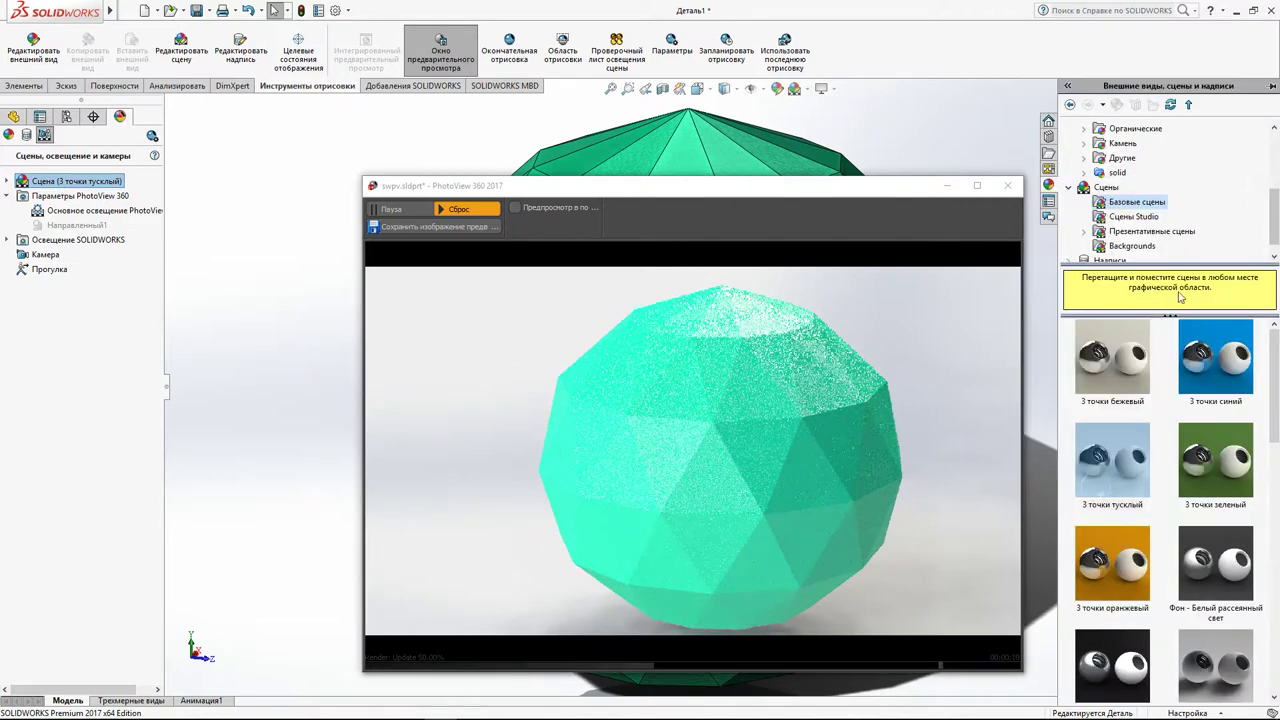
click(1114, 217)
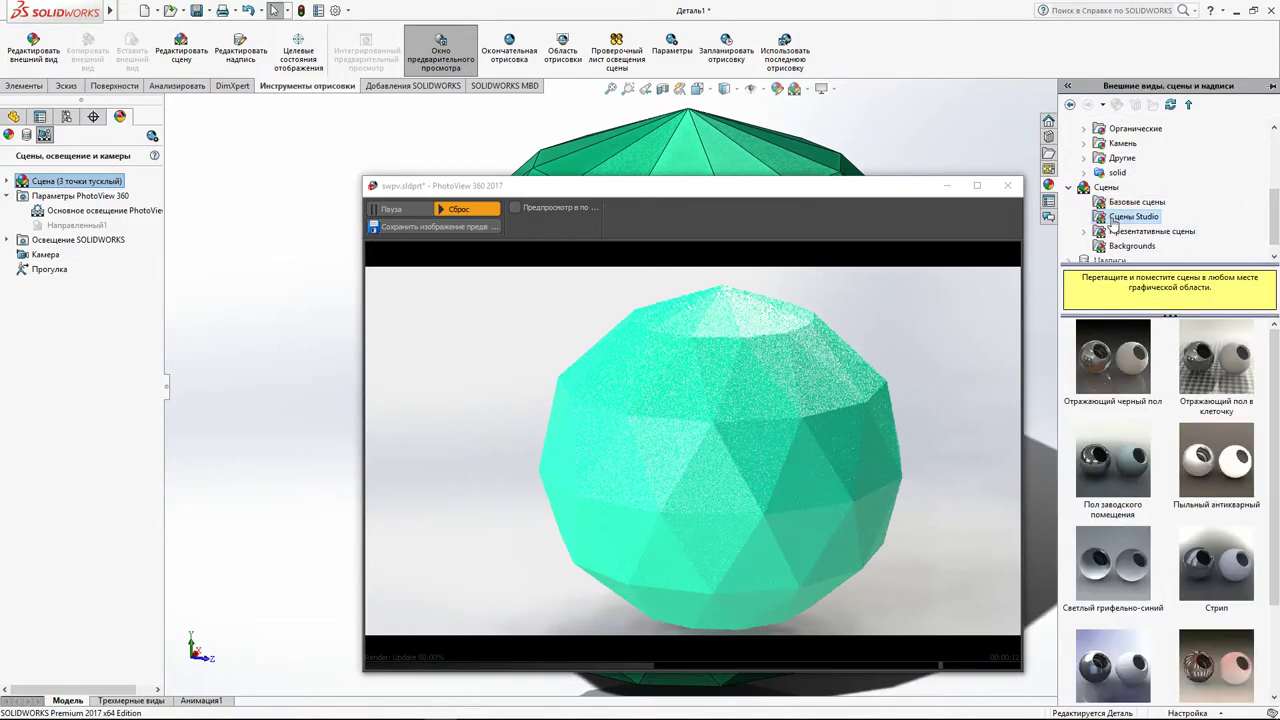
click(1244, 383)
mouse_move(1244, 383)
mouse_down()
mouse_move(1025, 130)
mouse_move(1038, 206)
mouse_up()
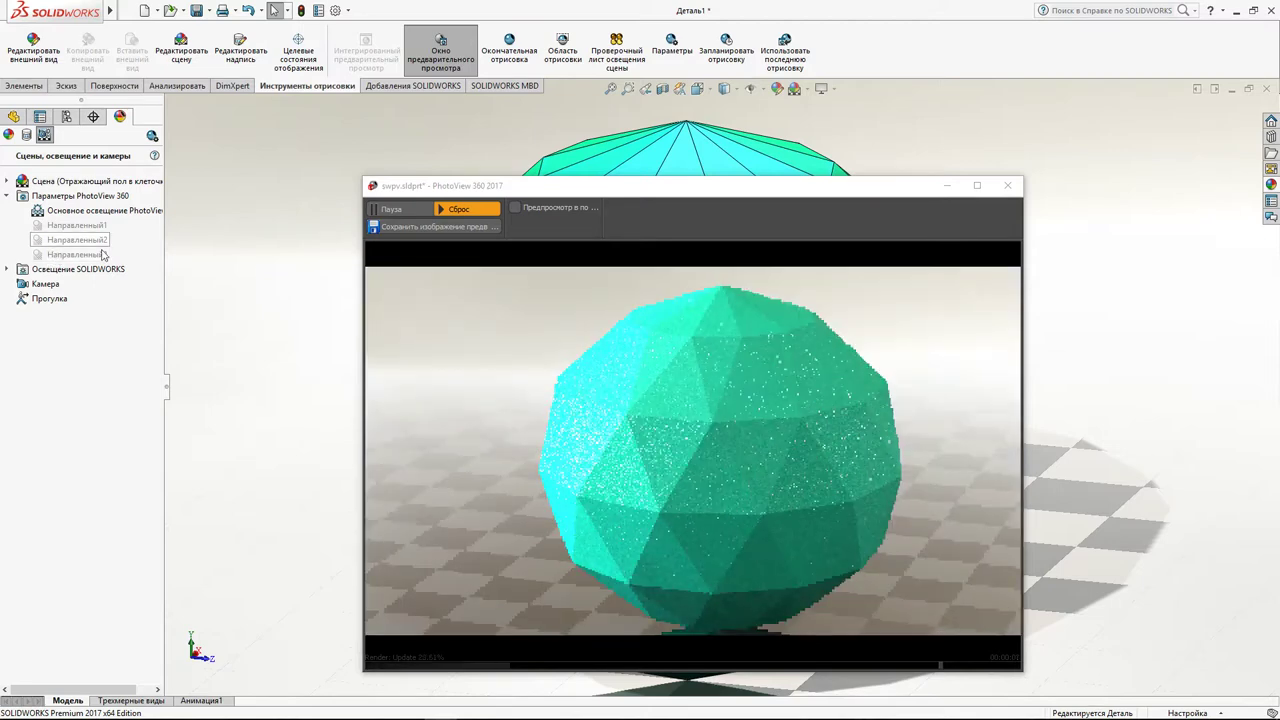
Orbit and zoom the sphere view, then bring up options for the Scene entry in the tree.
middle_drag(1080, 340, 1080, 366)
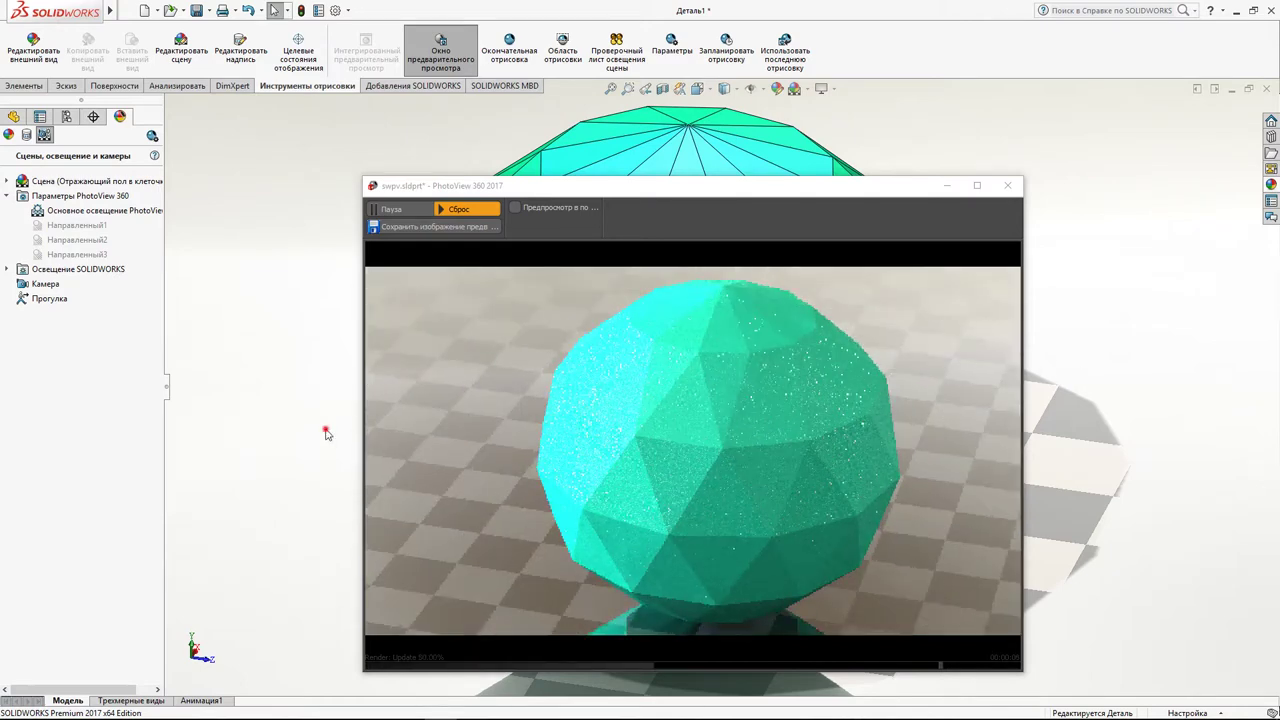
scroll(323, 434, up, 2)
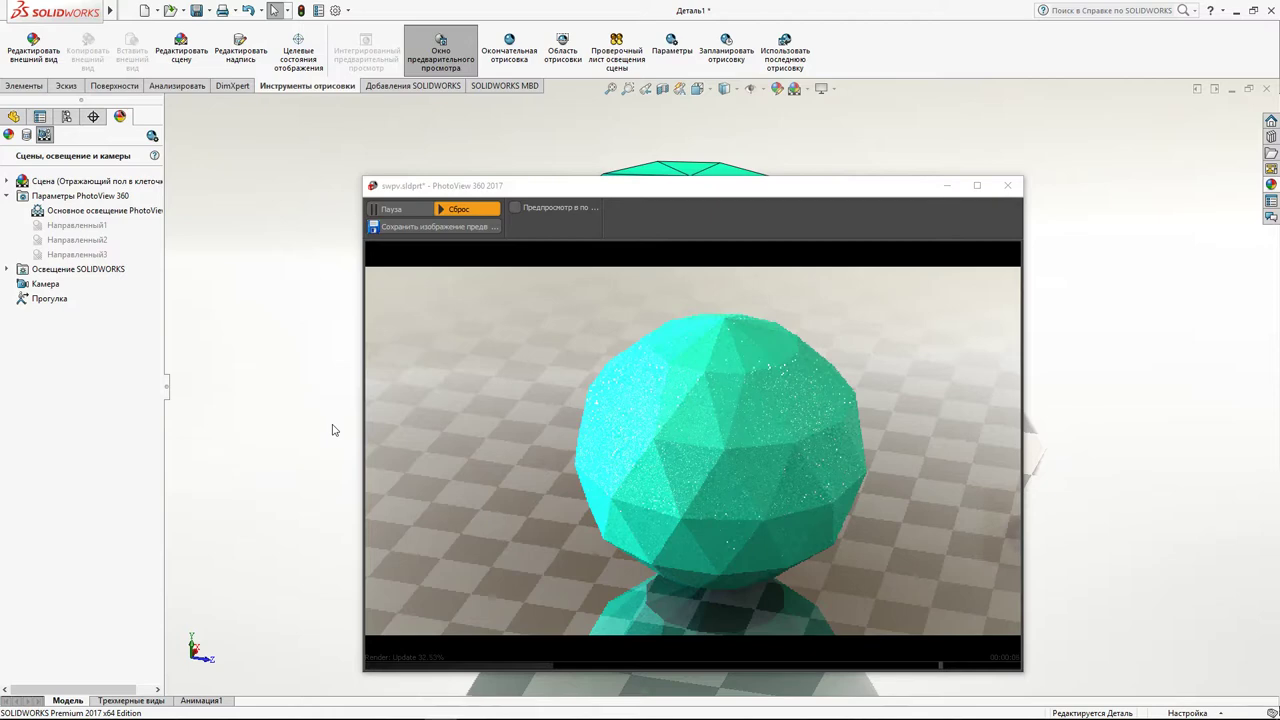
click(60, 181)
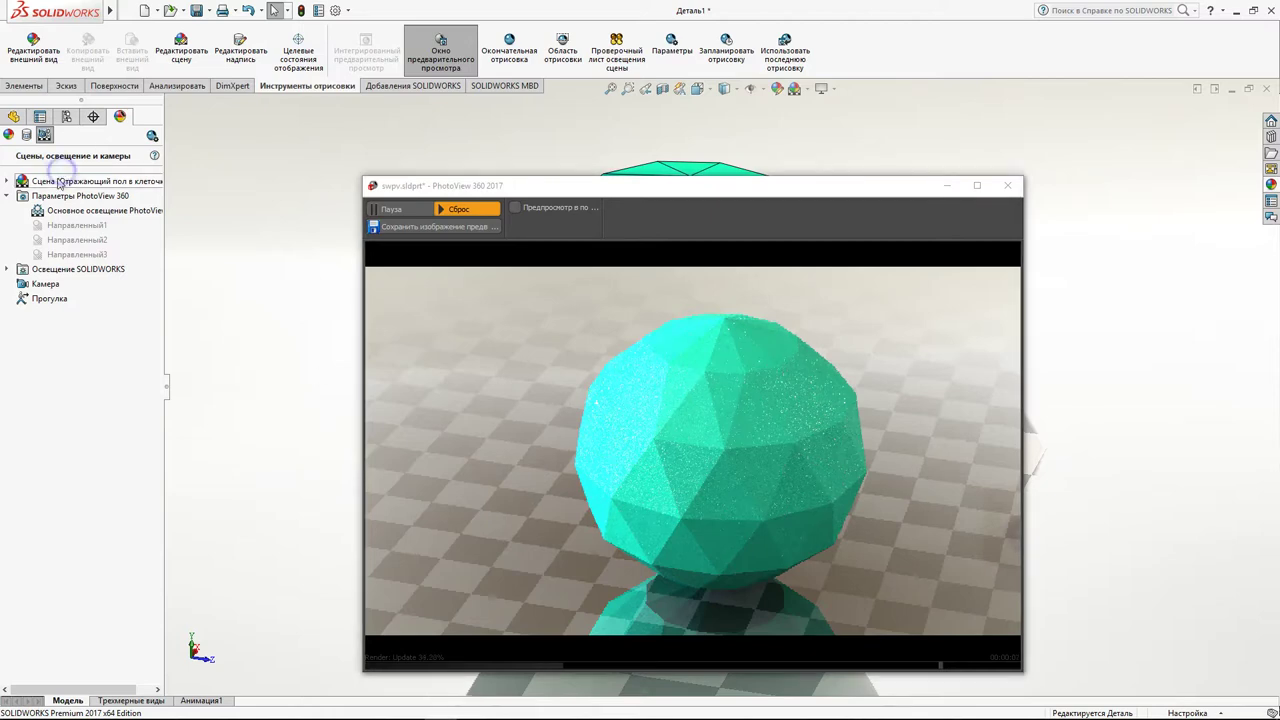
right_click(60, 182)
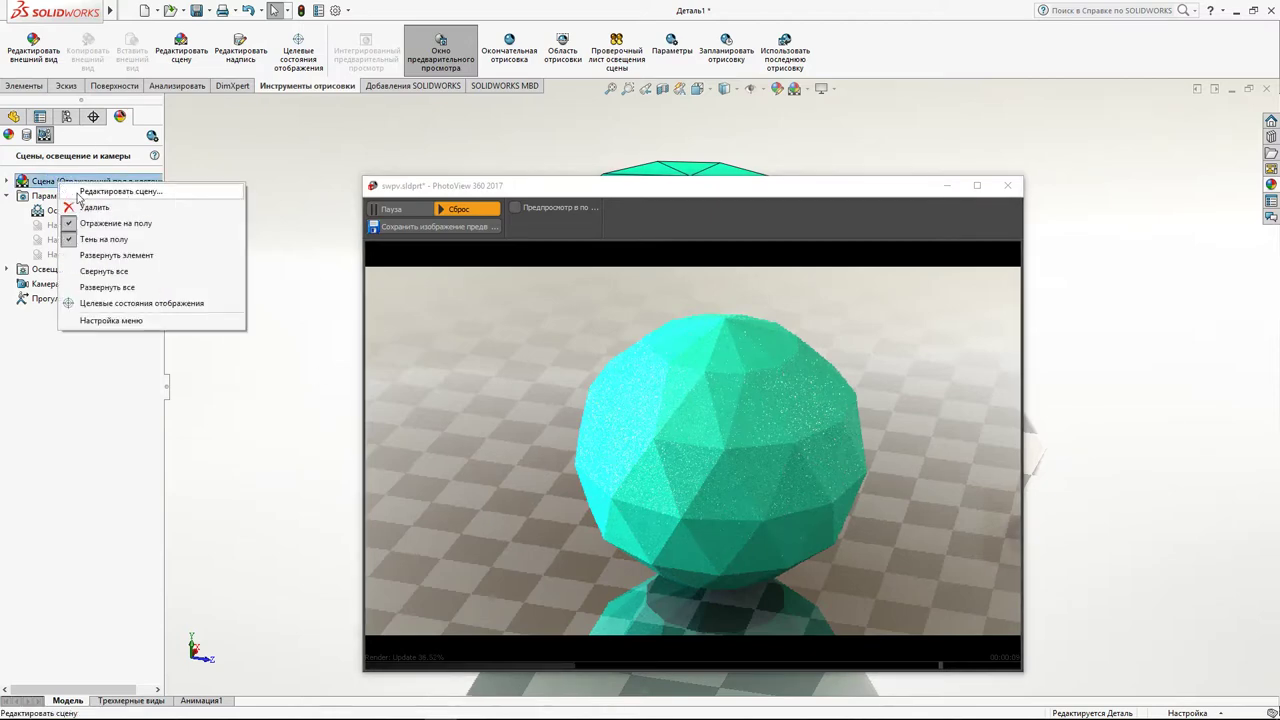
Edit the scene and set the Advanced environment rotation to 144 degrees.
click(78, 192)
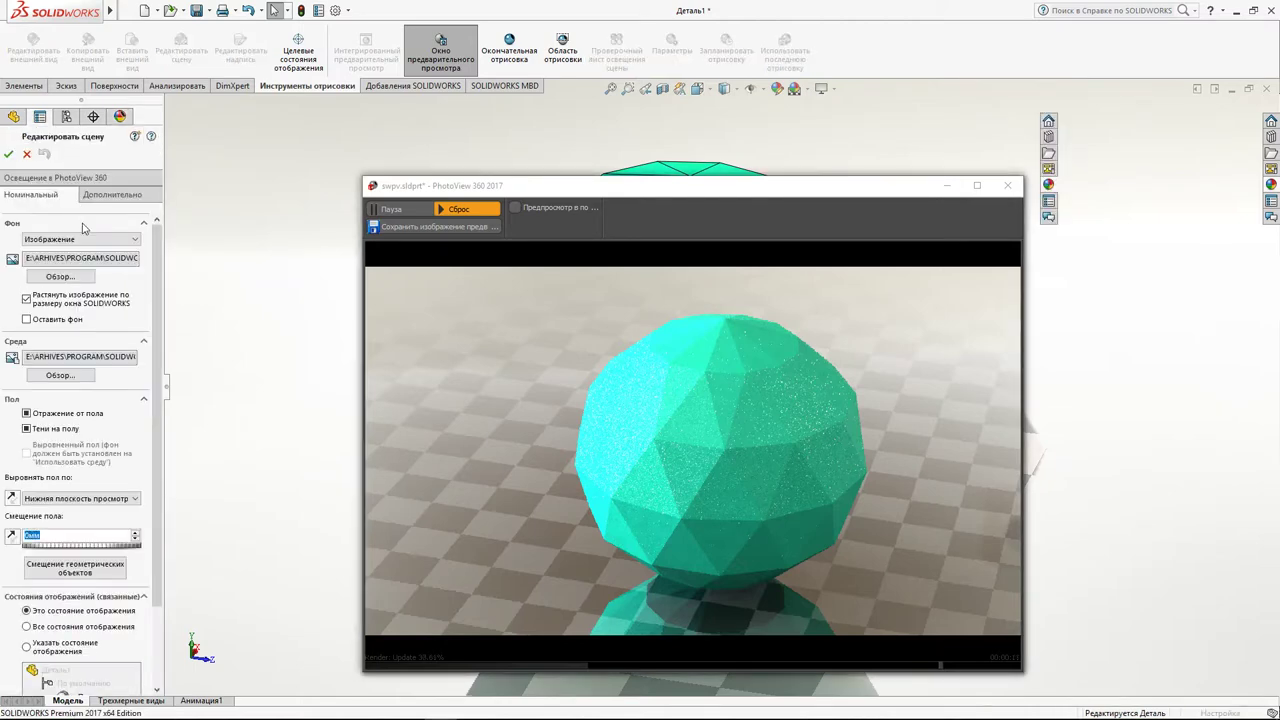
click(112, 194)
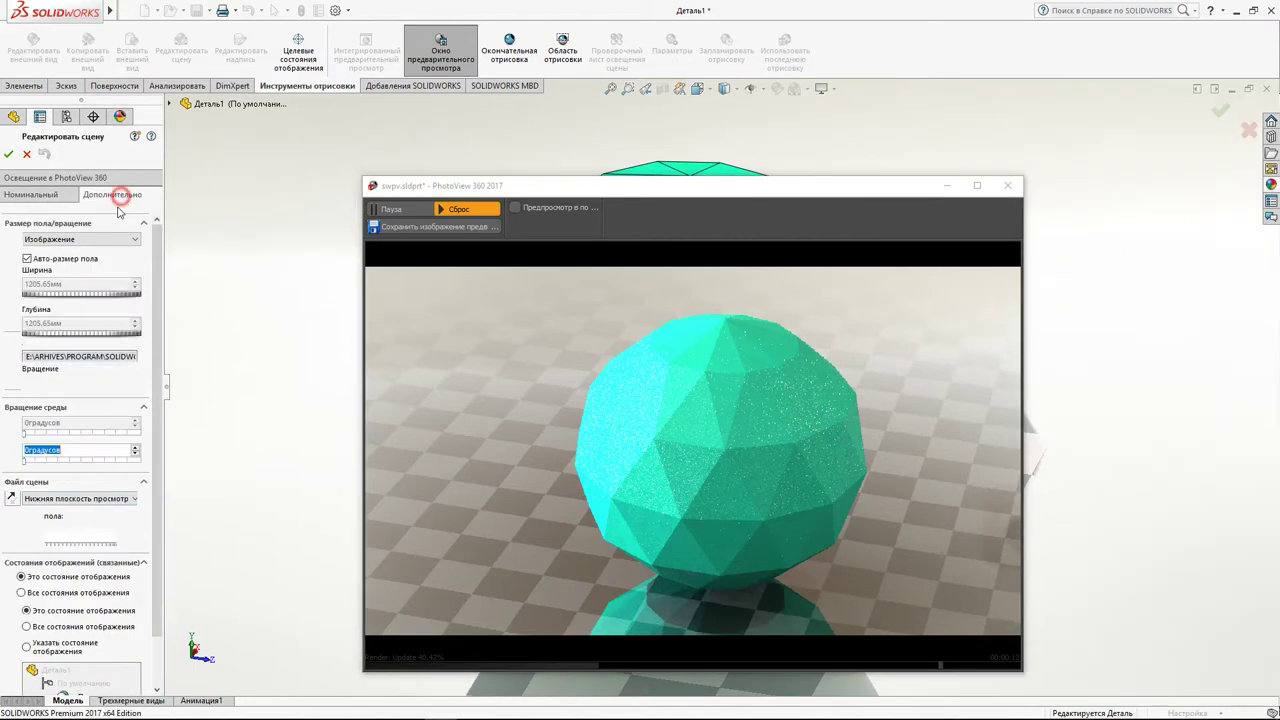
click(58, 462)
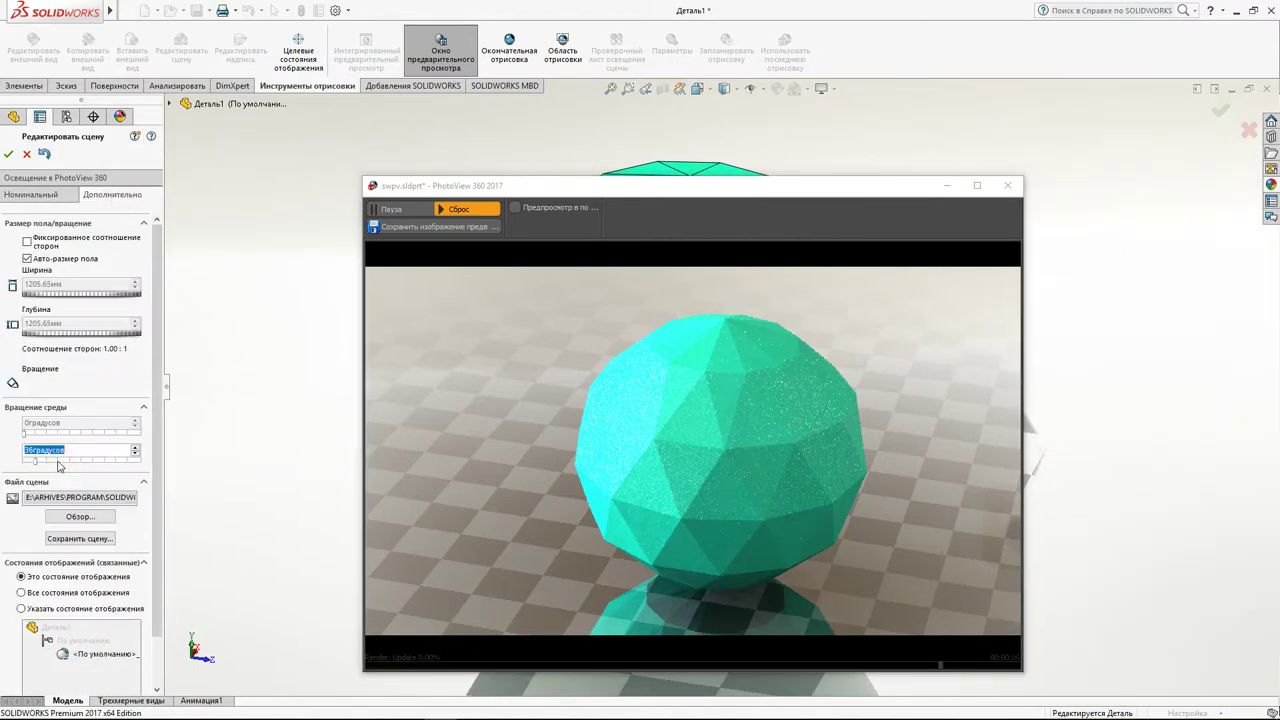
click(58, 462)
click(73, 462)
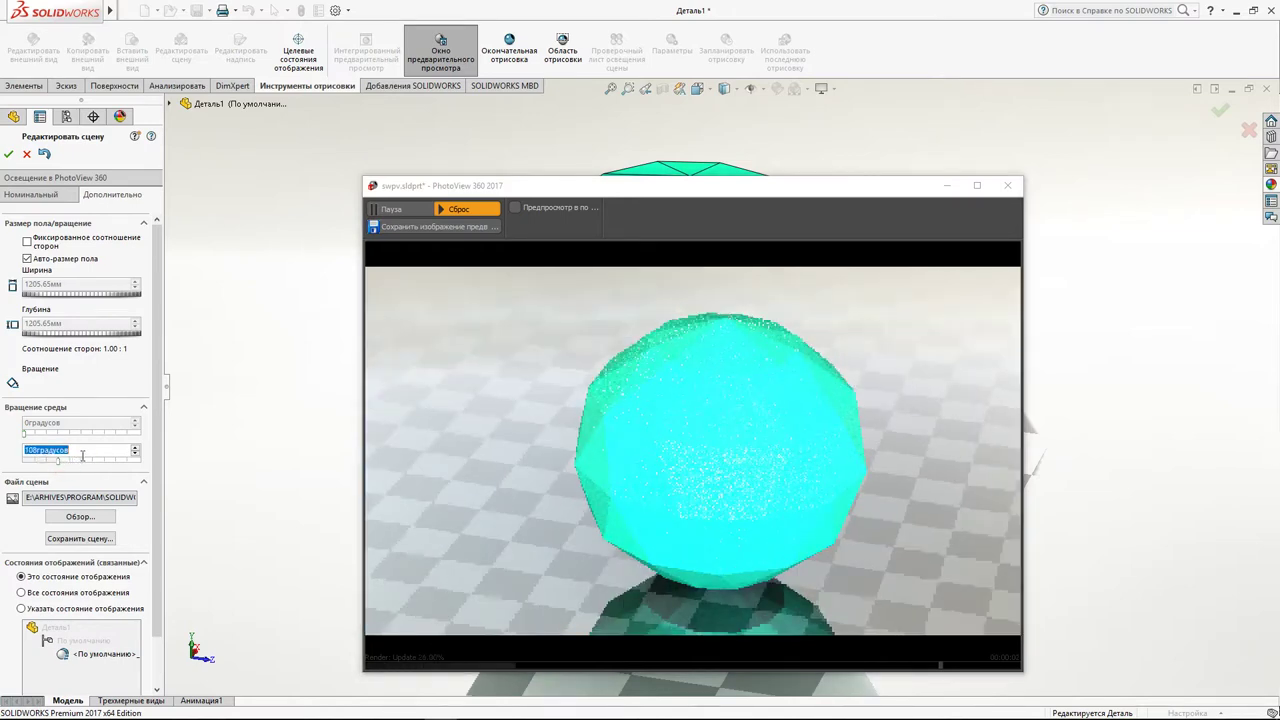
click(91, 462)
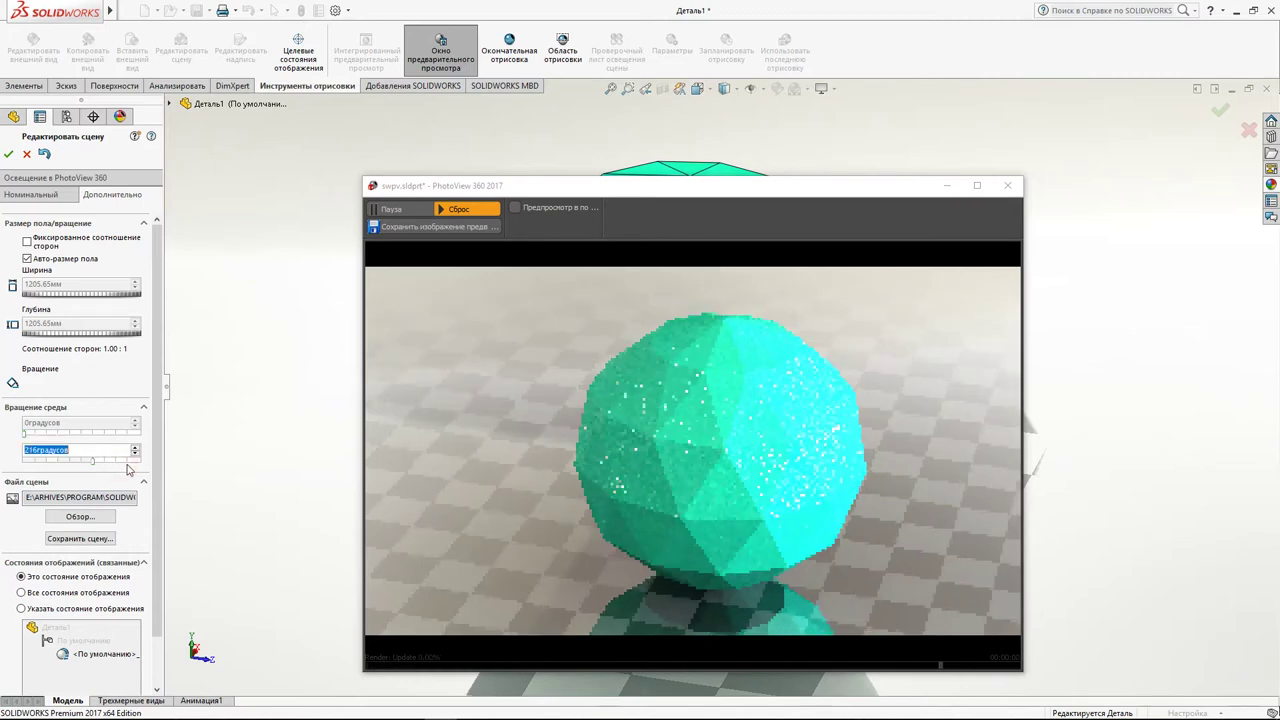
click(81, 462)
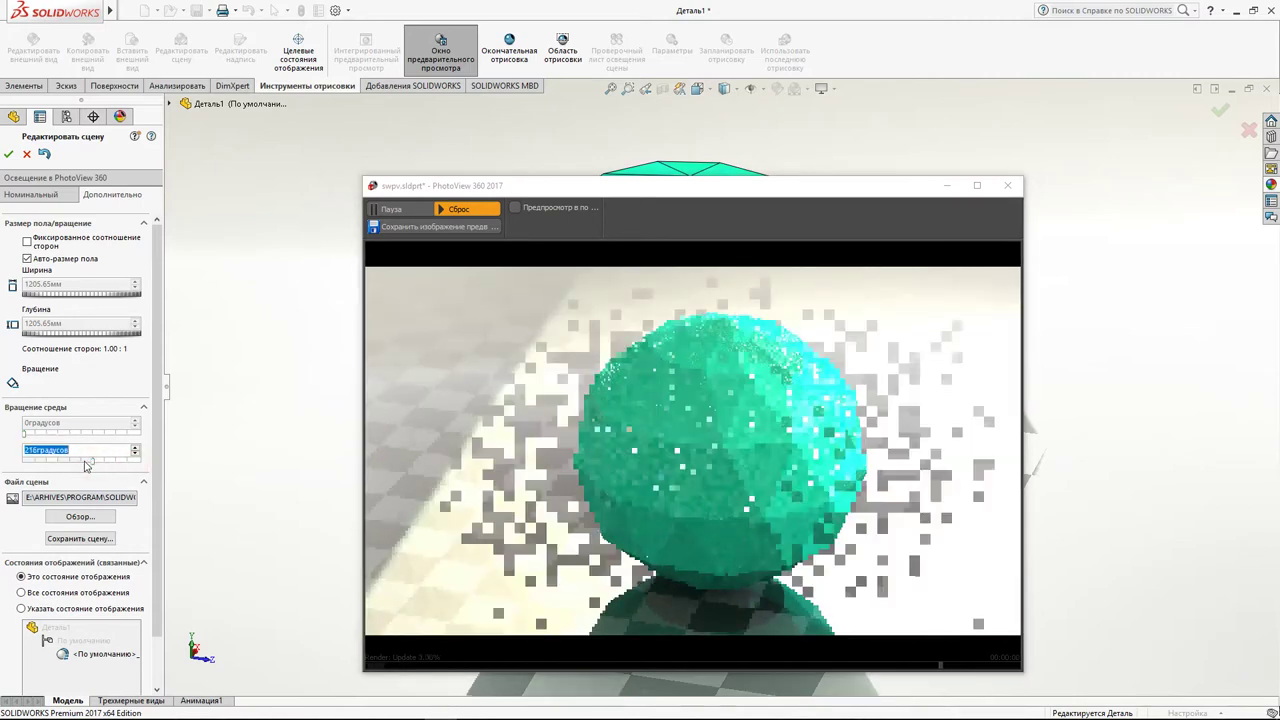
click(77, 462)
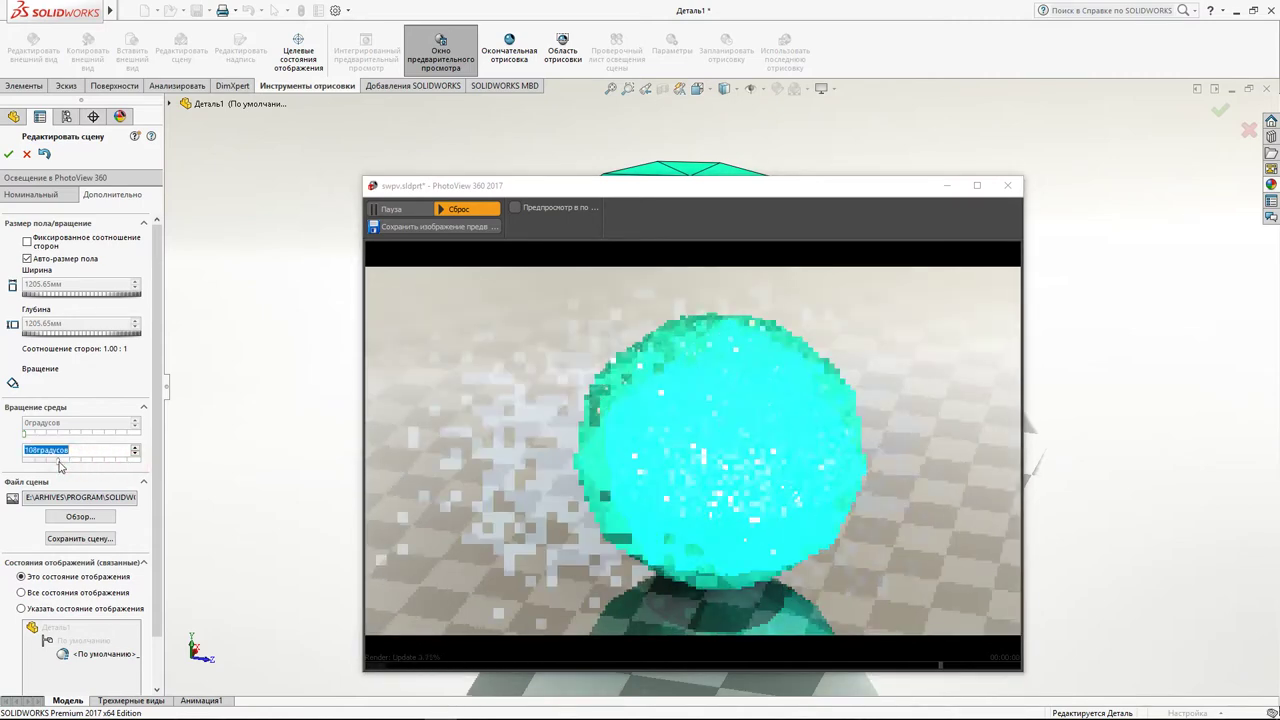
click(77, 462)
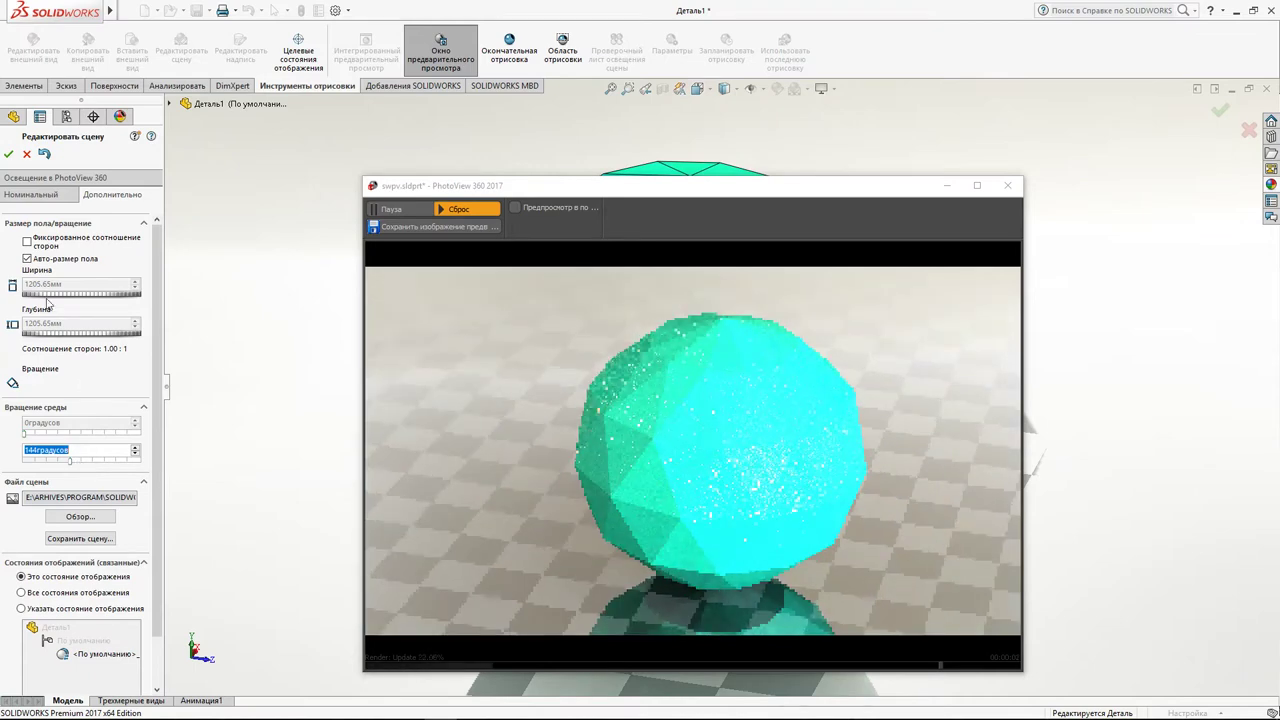
click(46, 196)
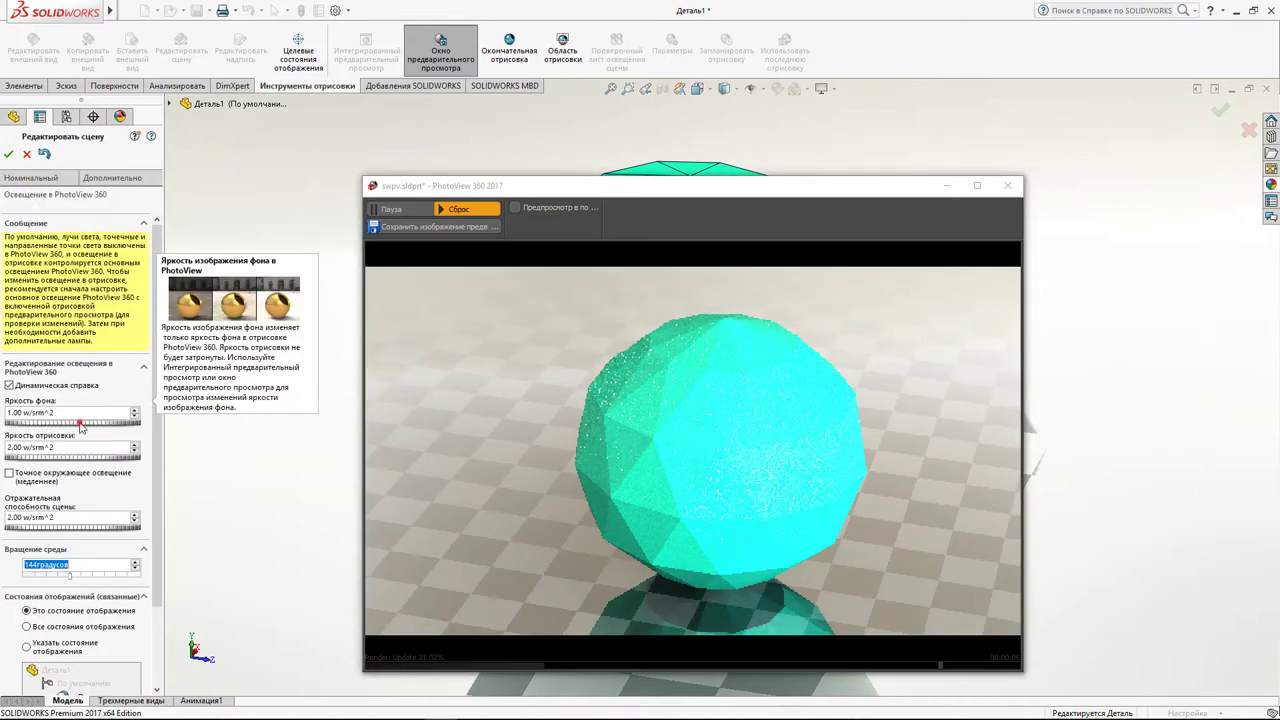
Set the background brightness to 0.50 and the render brightness to 1.00.
drag(75, 423, 8, 423)
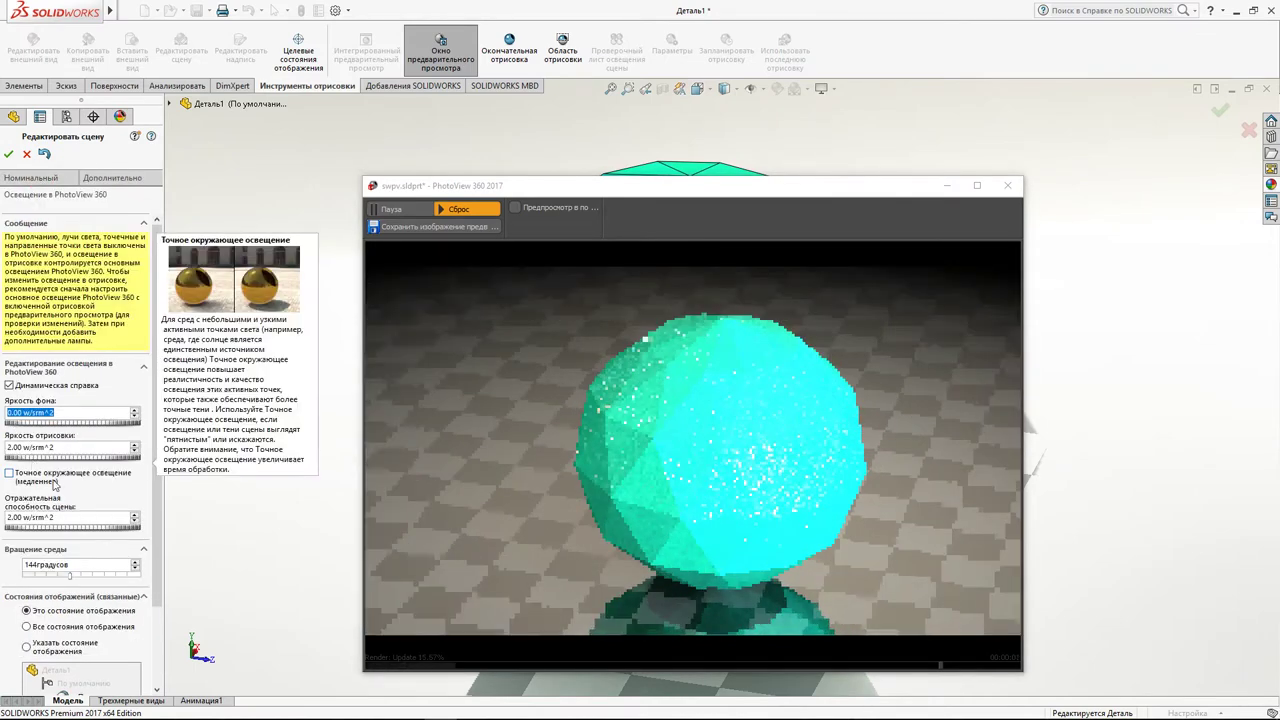
drag(33, 458, 8, 458)
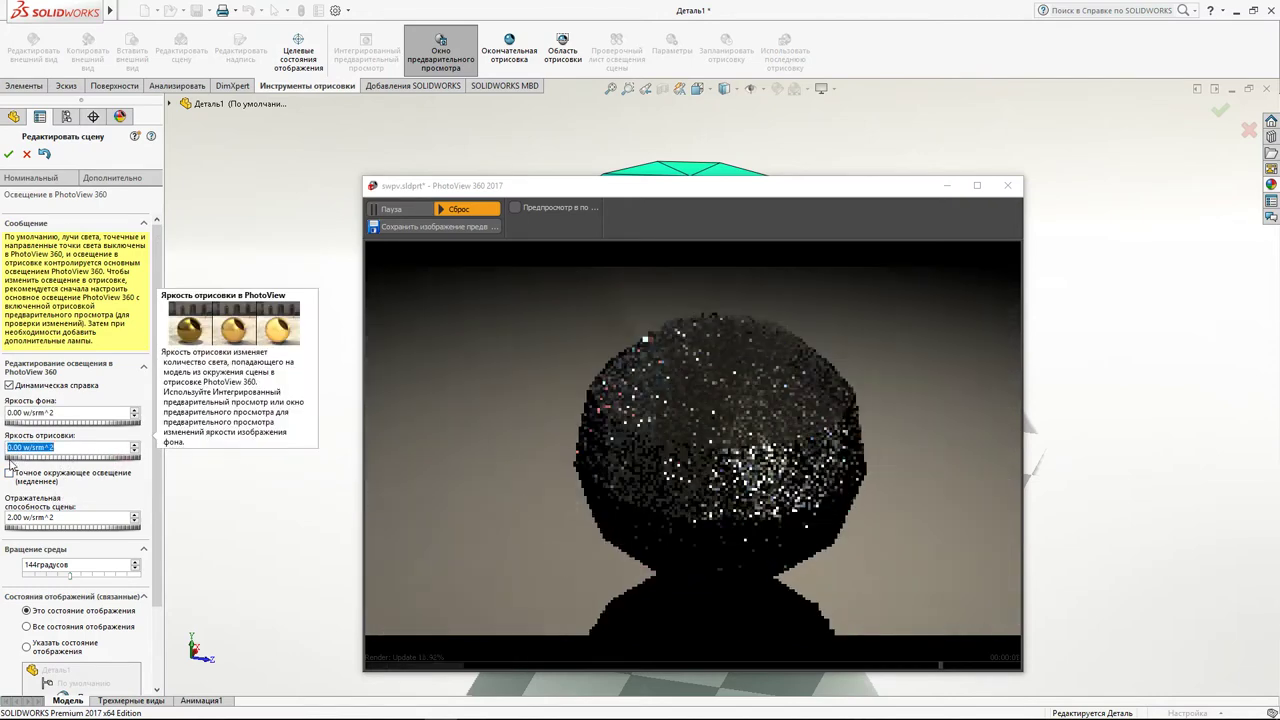
click(41, 459)
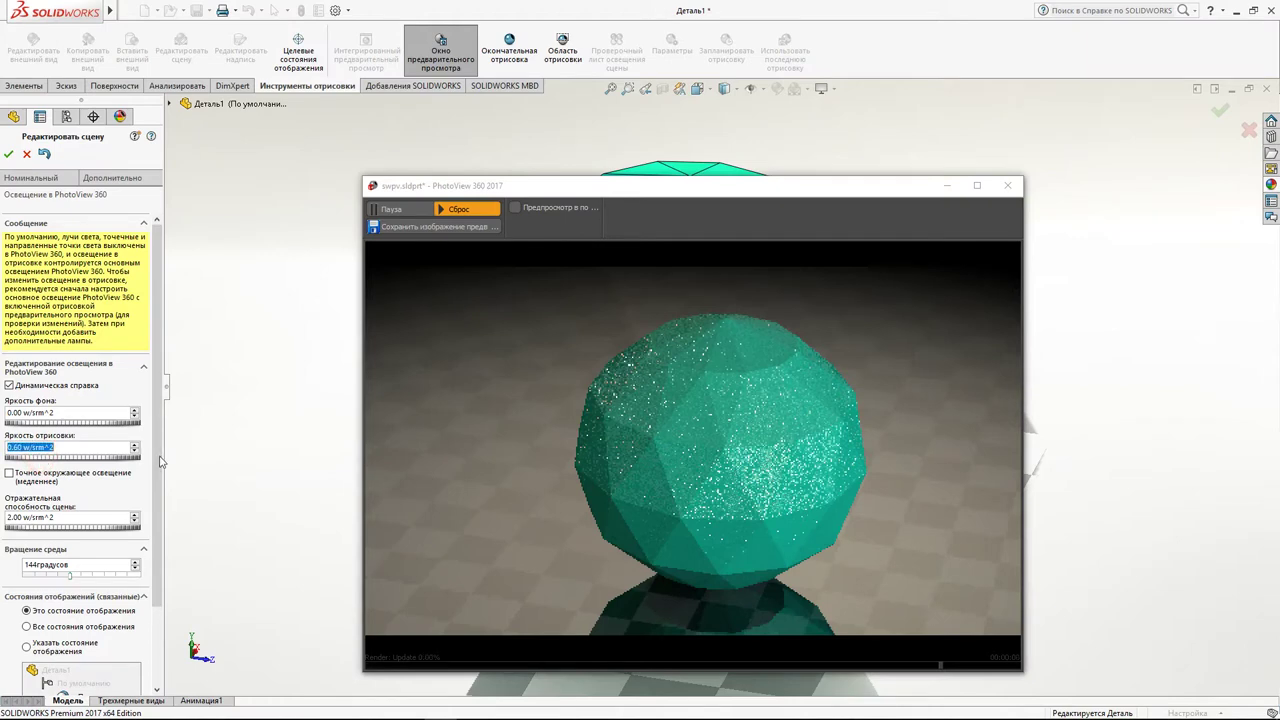
click(135, 444)
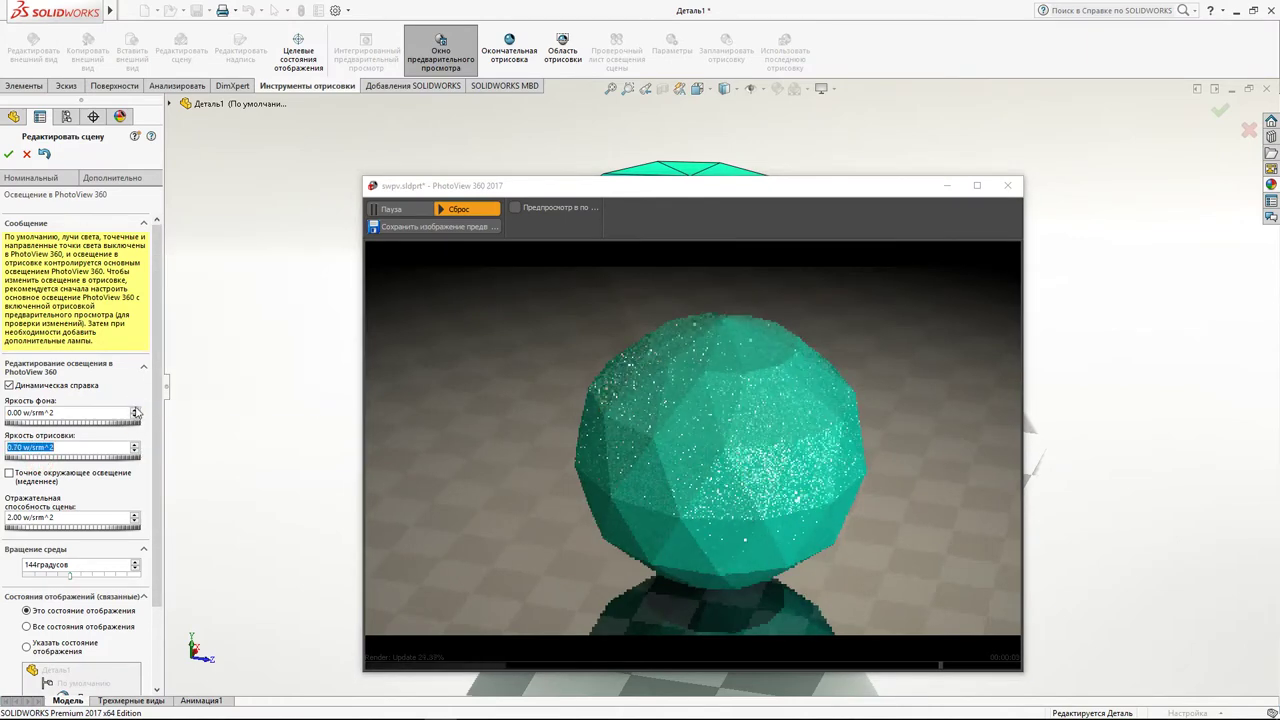
click(135, 410)
click(135, 410)
click(135, 410)
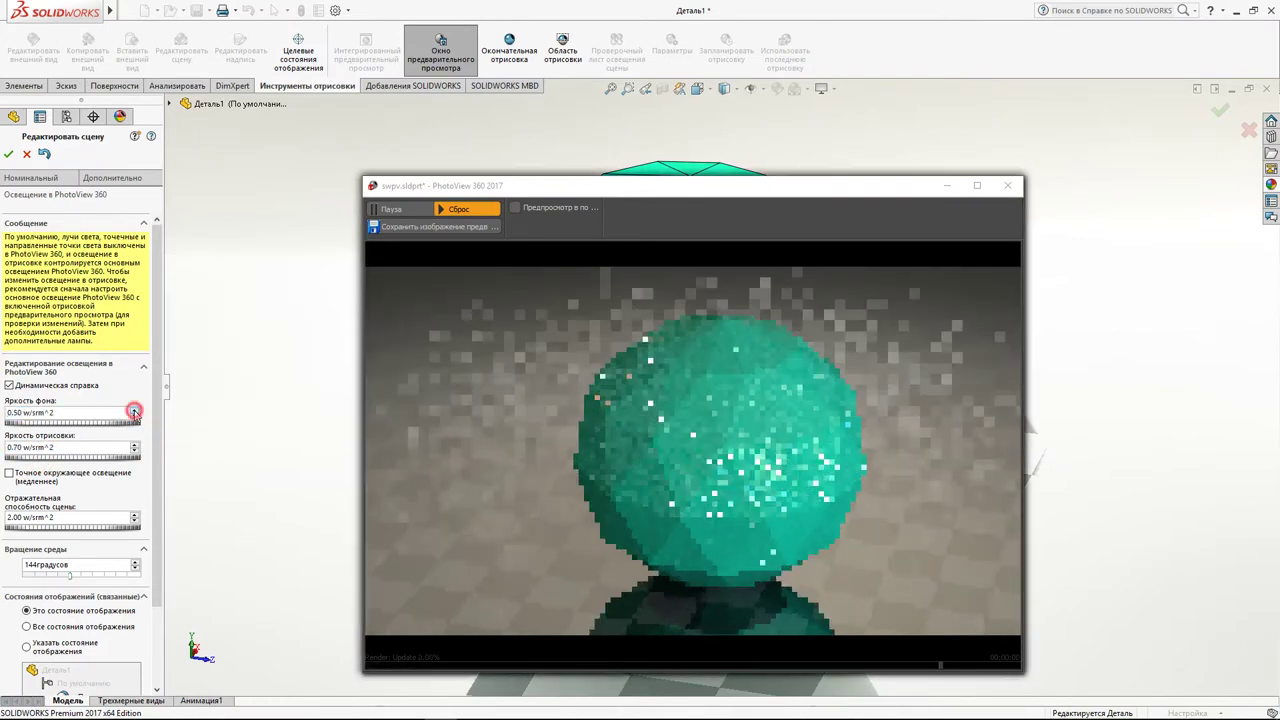
click(135, 416)
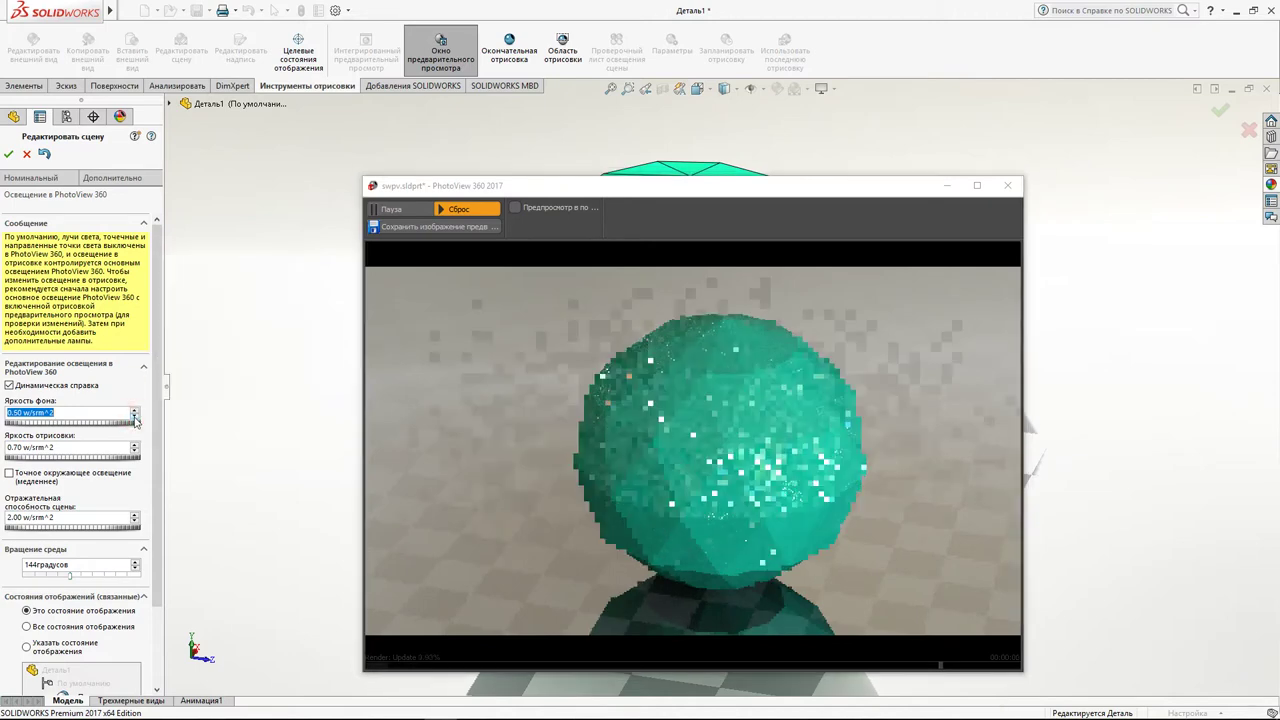
click(134, 449)
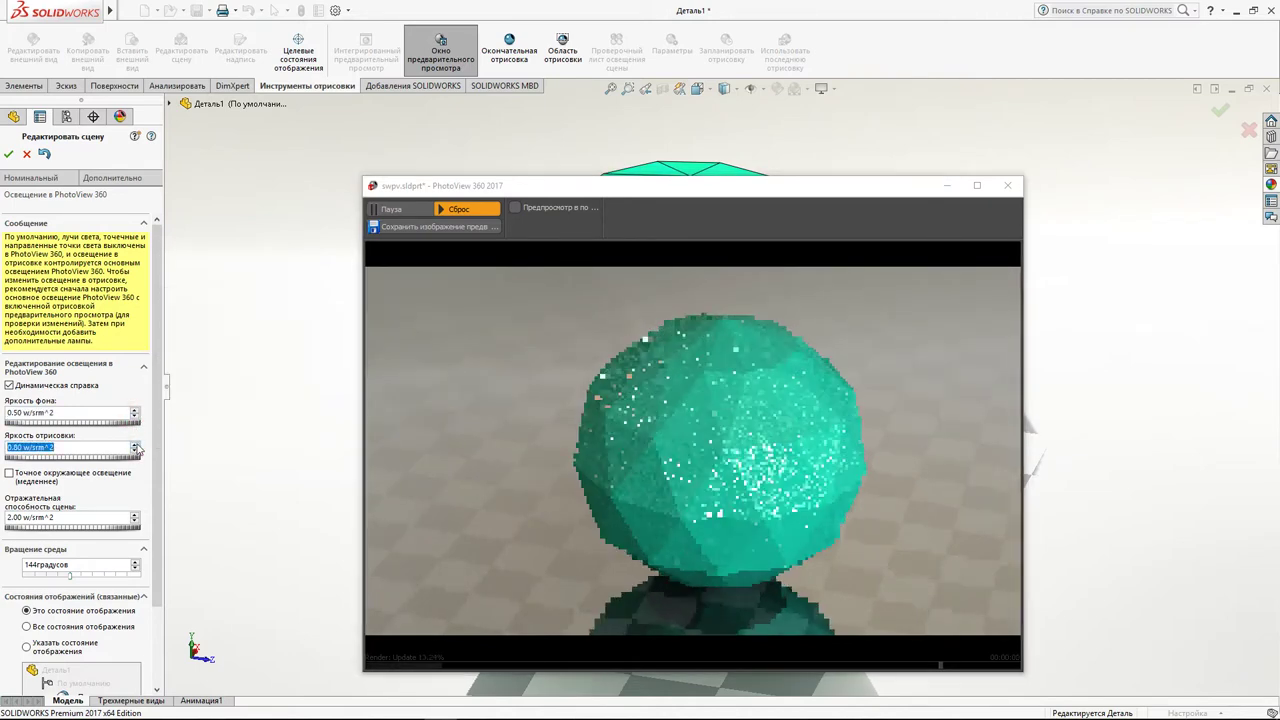
click(136, 449)
click(136, 446)
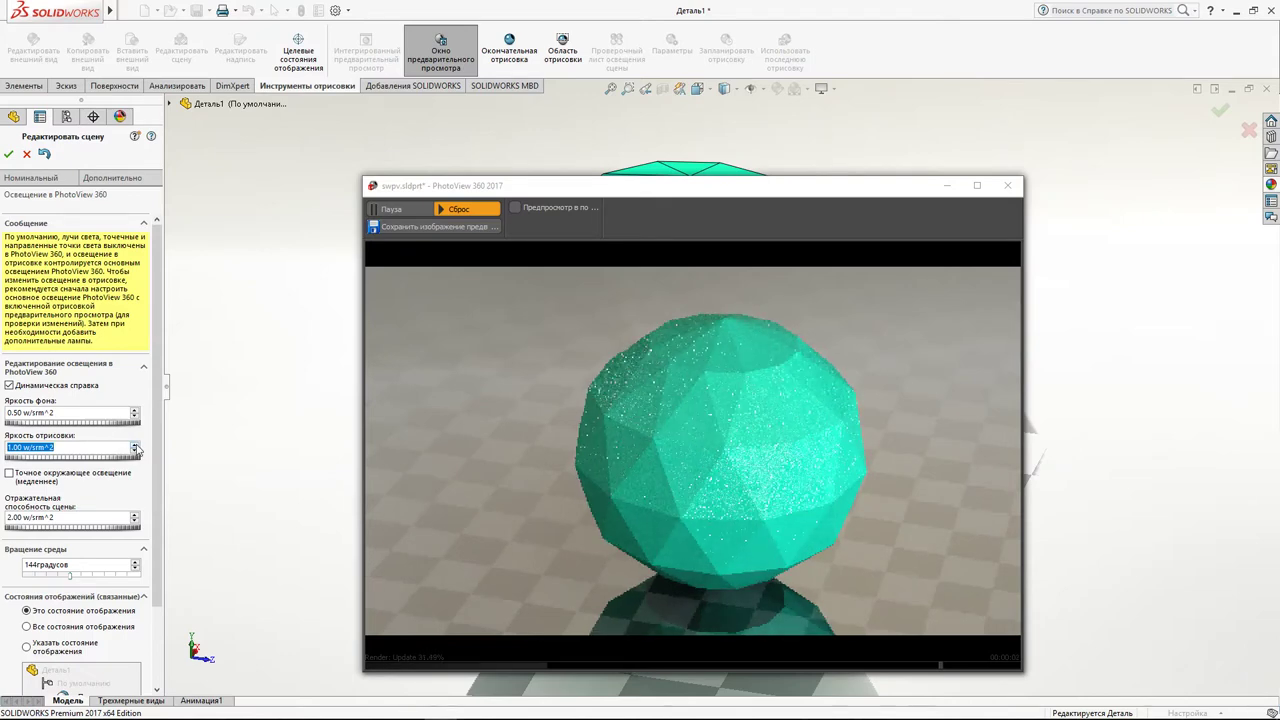
mouse_move(70, 575)
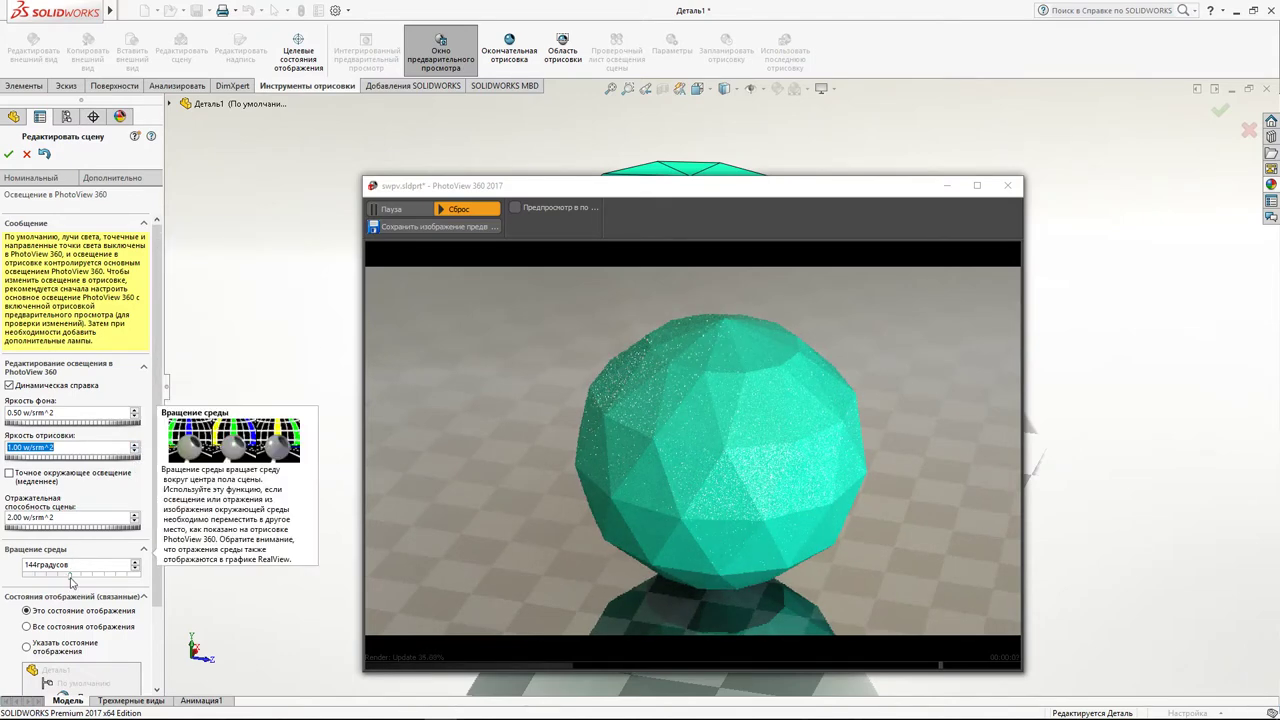
Set environment rotation to 126 degrees, enable accurate environment lighting, and apply the scene.
click(80, 577)
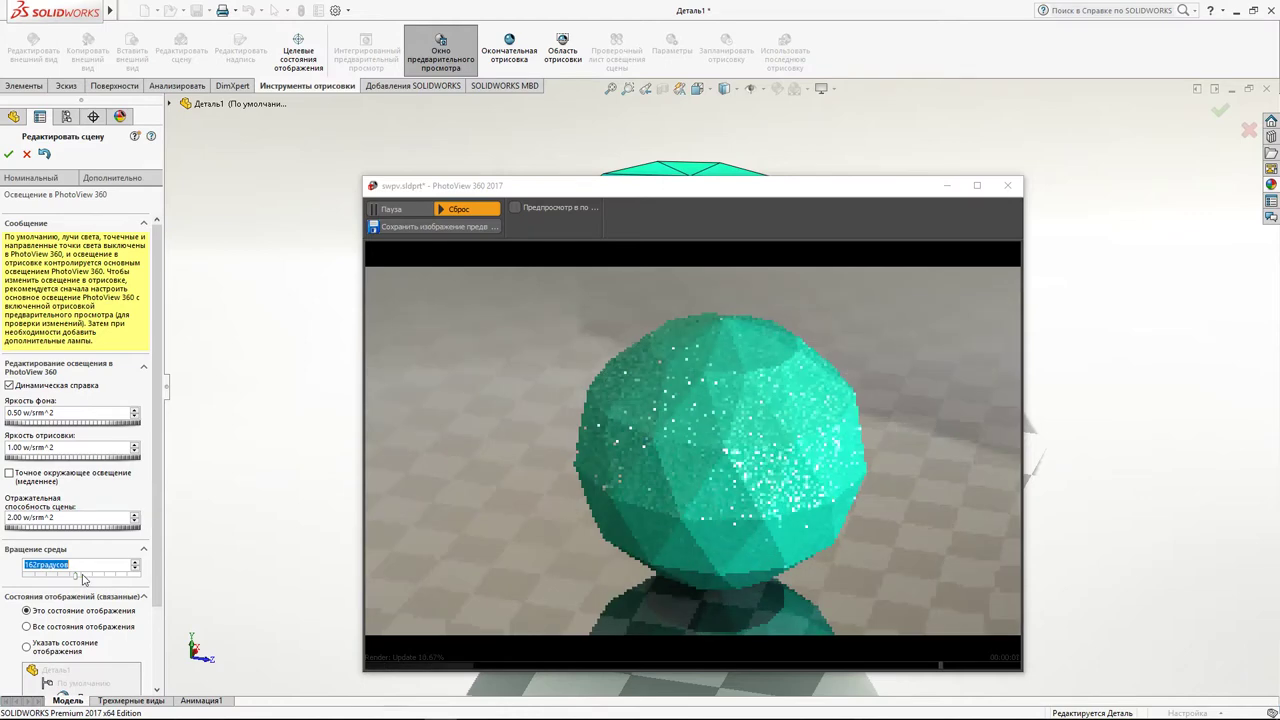
click(67, 583)
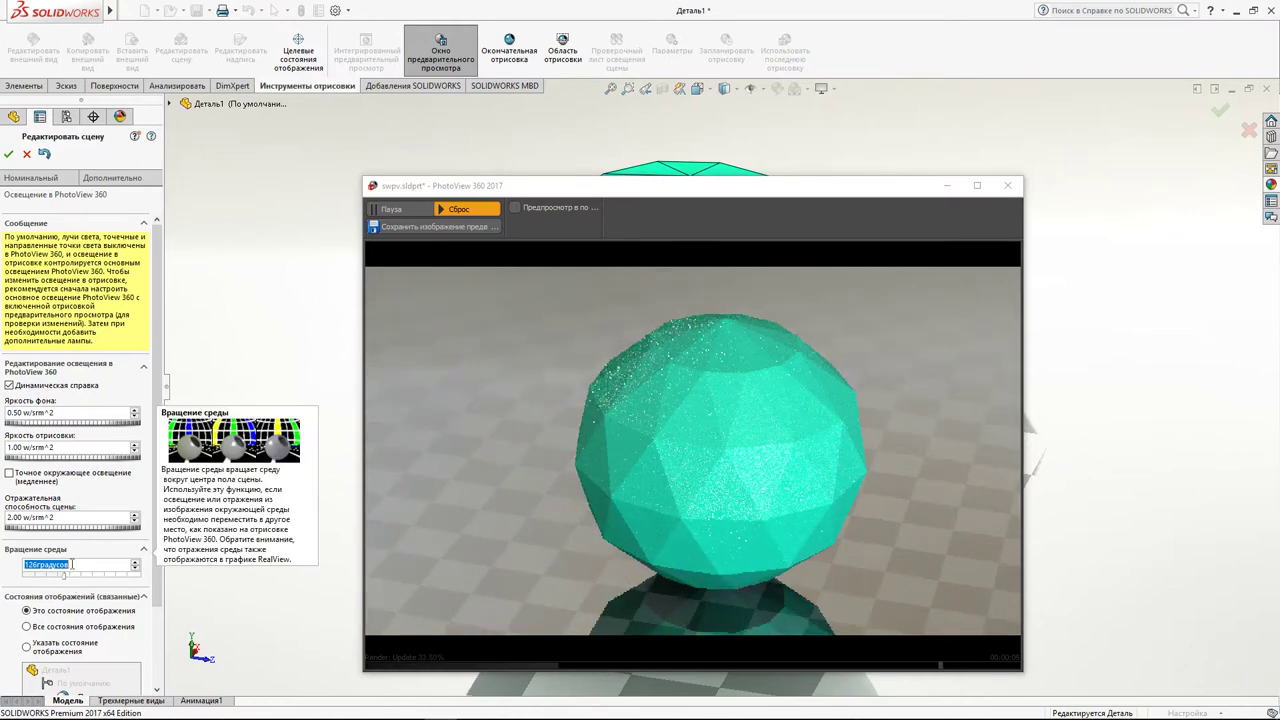
click(10, 473)
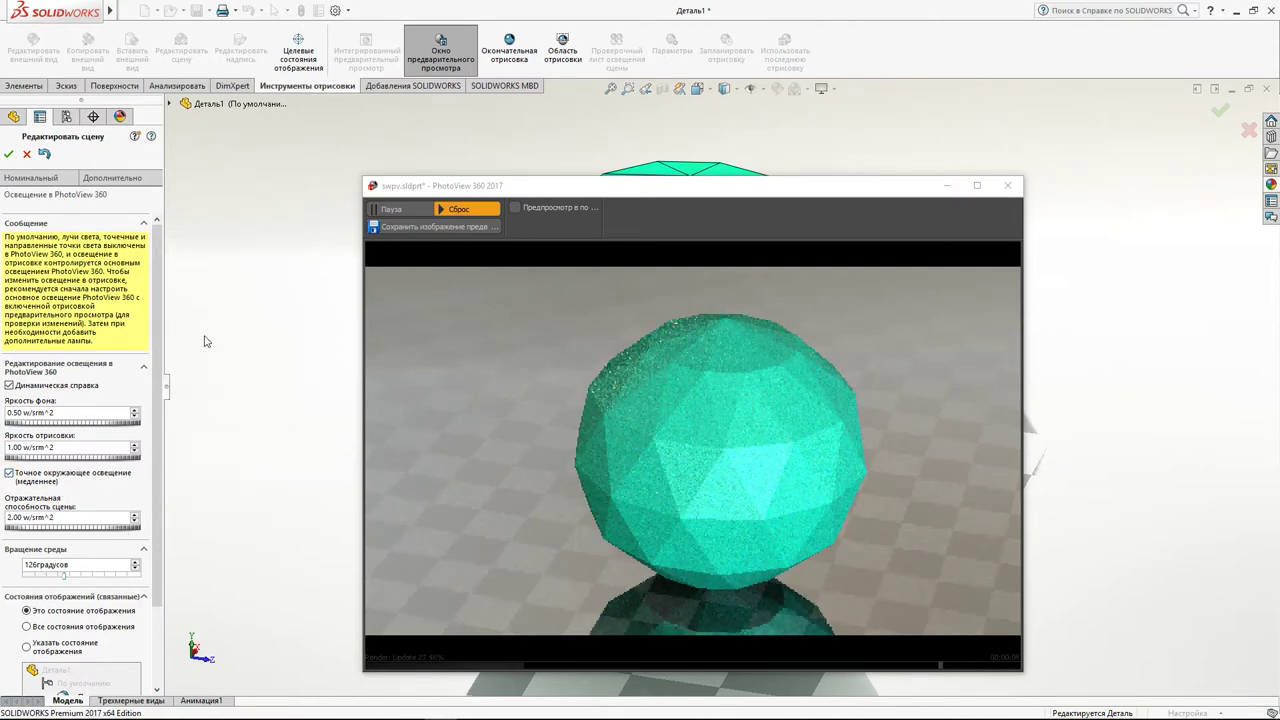
click(8, 156)
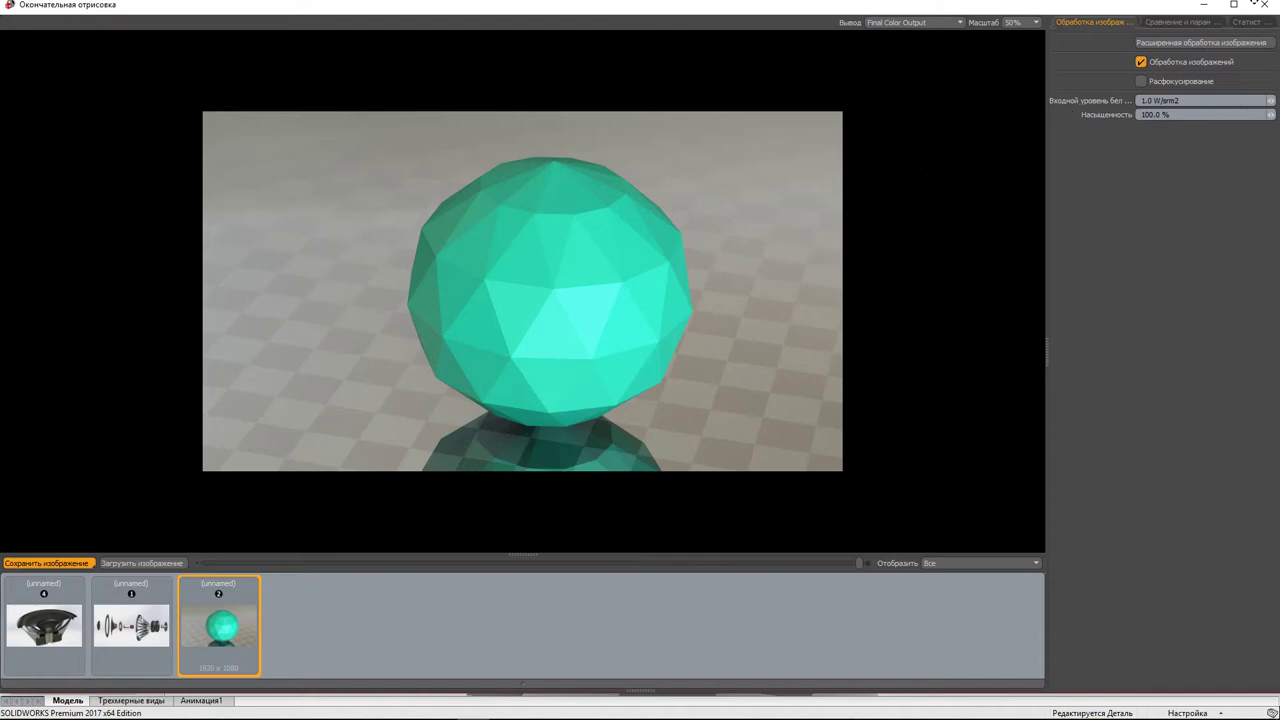
Close the Final Render window once the 1920 x 1080 render has finished.
click(1266, 7)
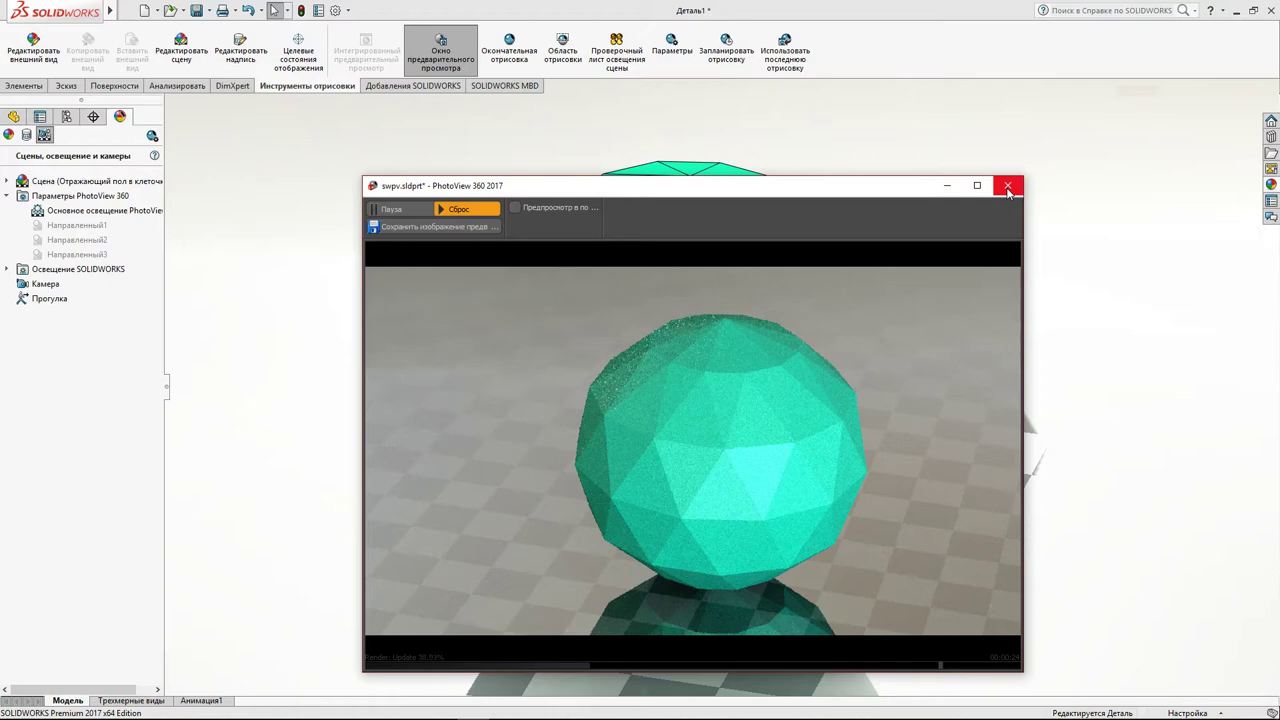
Close the PhotoView 360 Preview window.
click(1008, 187)
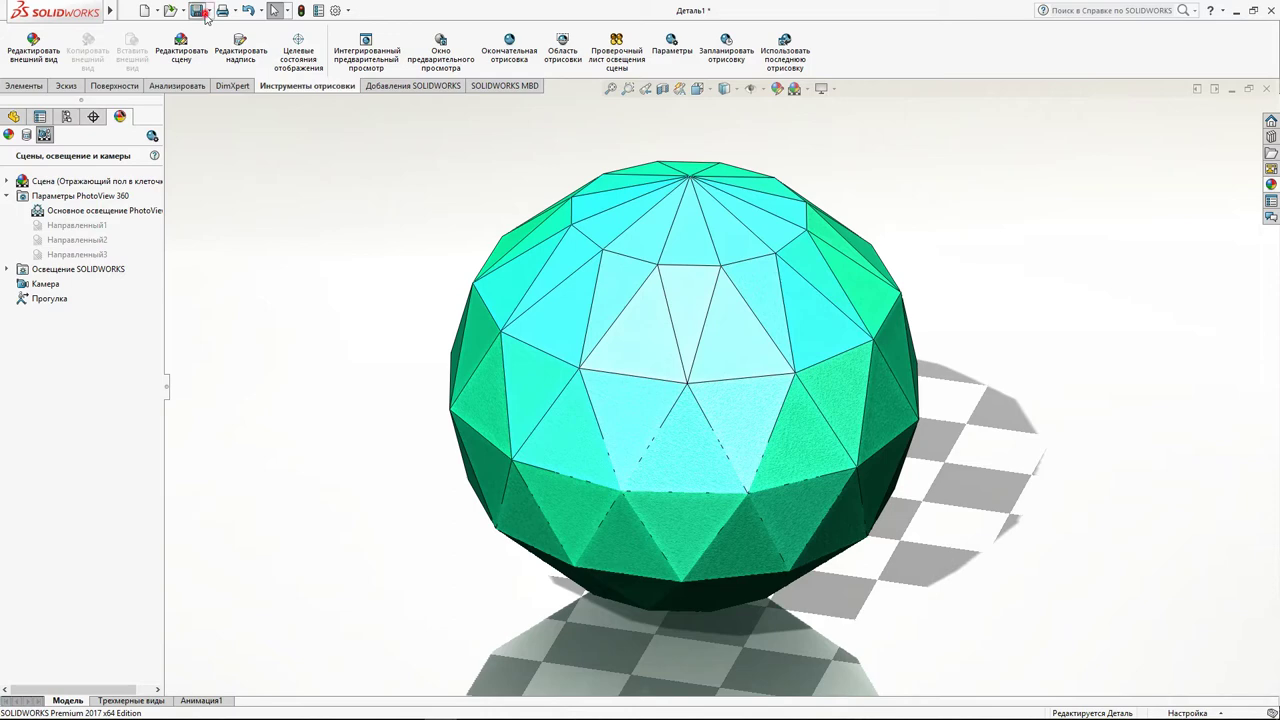
Save the sphere part with the file name 'шар' in the sab folder.
click(204, 14)
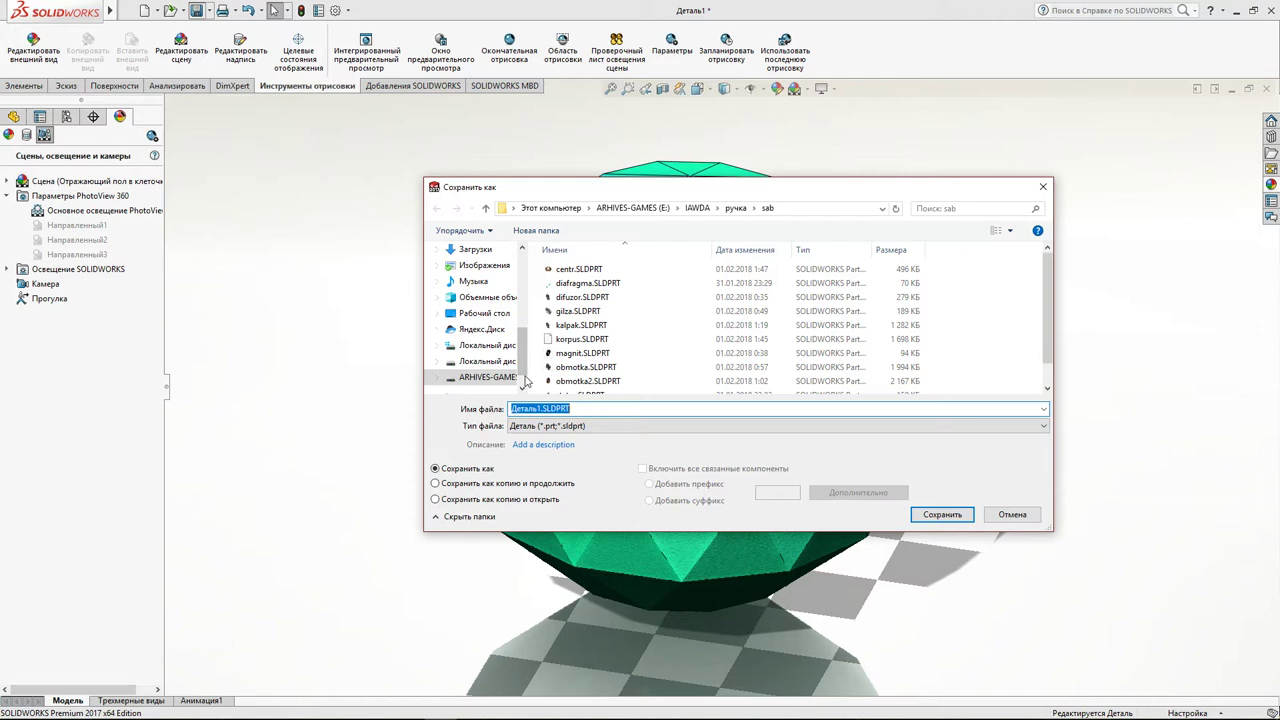
text(ш)
text(р)
key(Return)
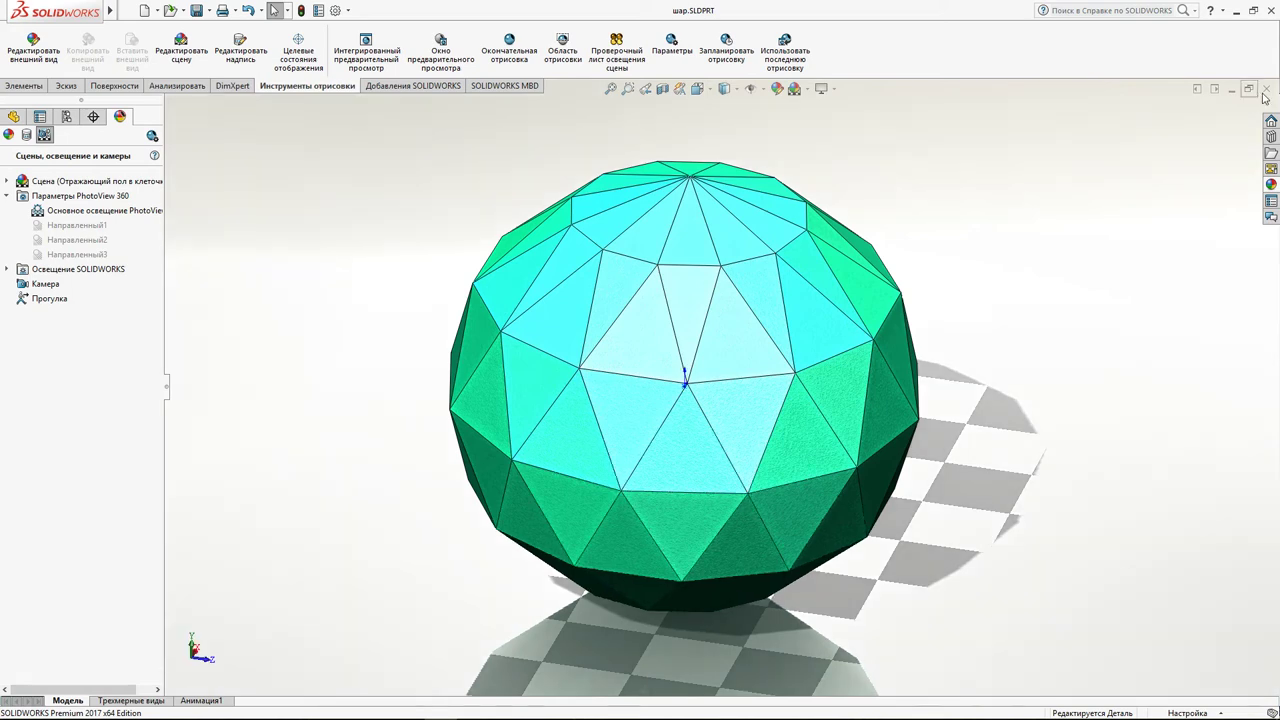
Close the шар part document, returning to the empty start screen.
click(1264, 89)
click(1267, 91)
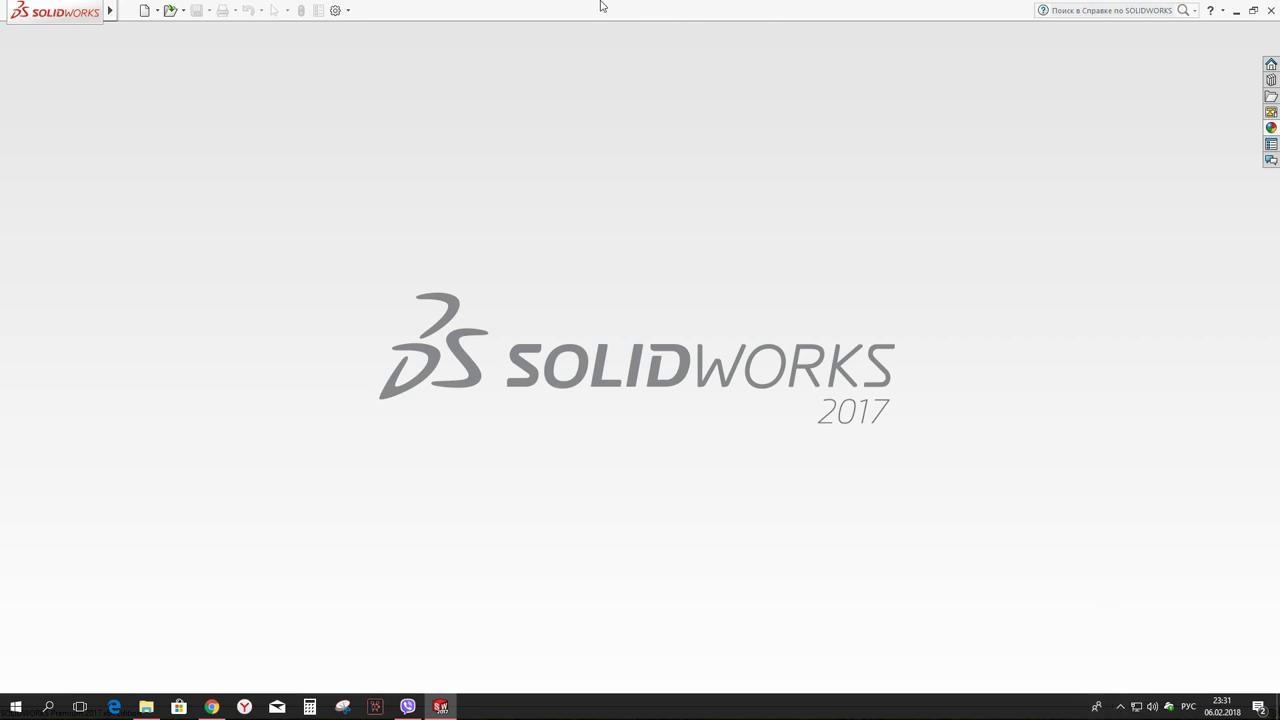
click(557, 5)
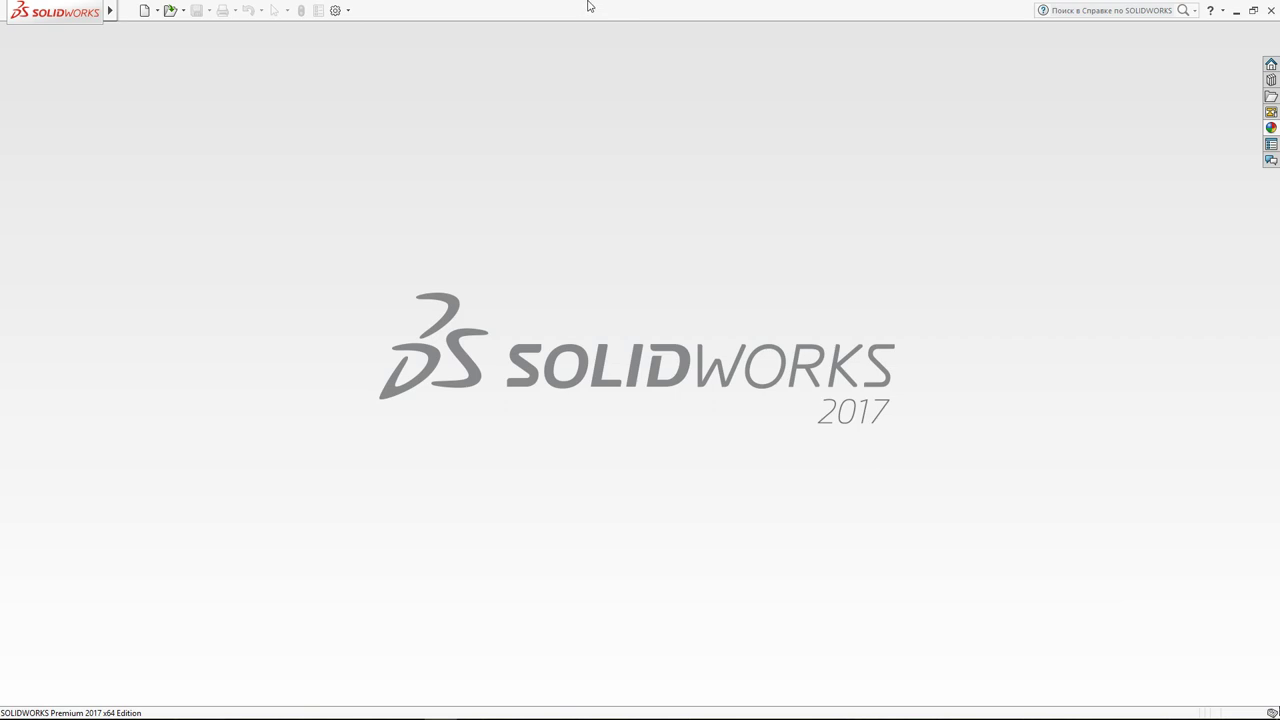
click(590, 5)
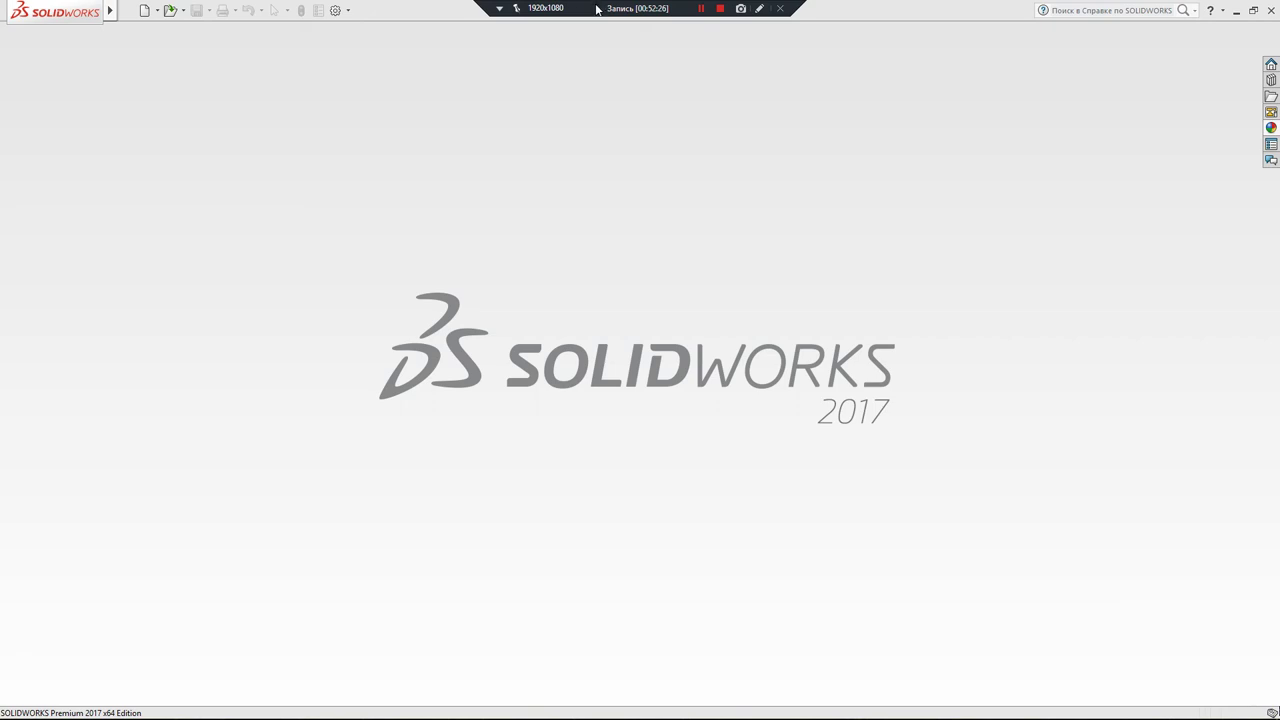
click(702, 9)
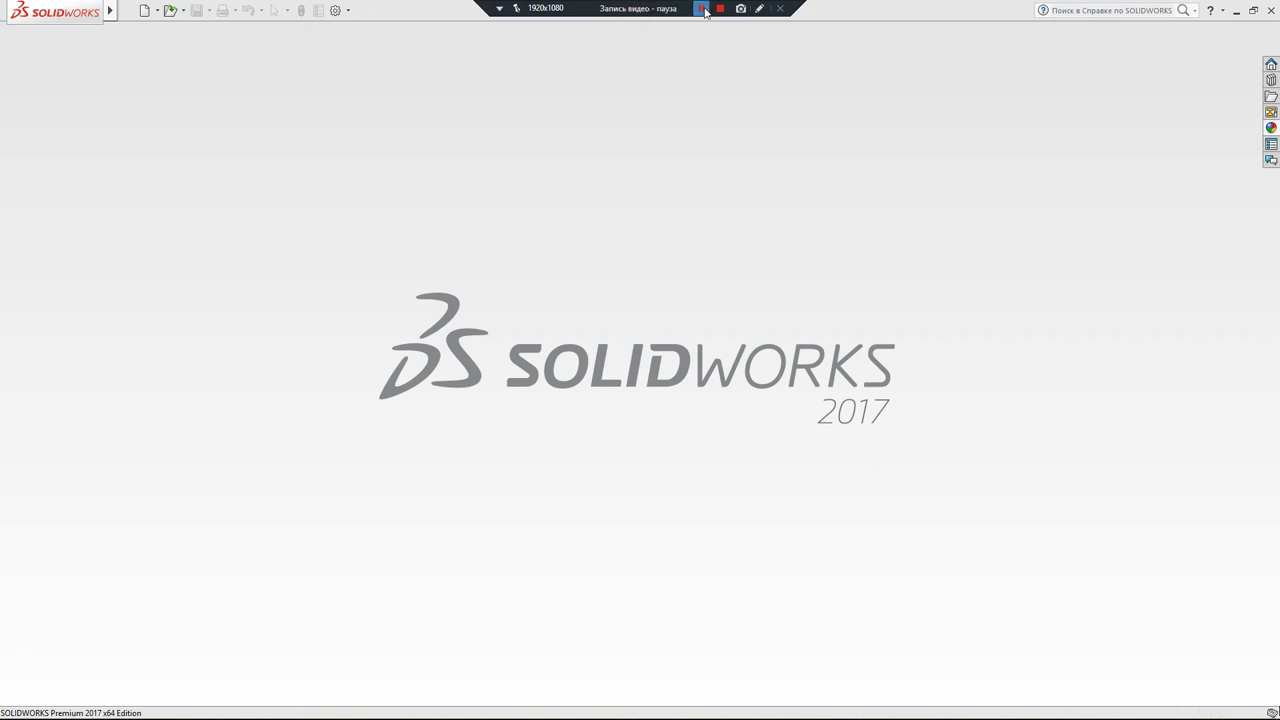